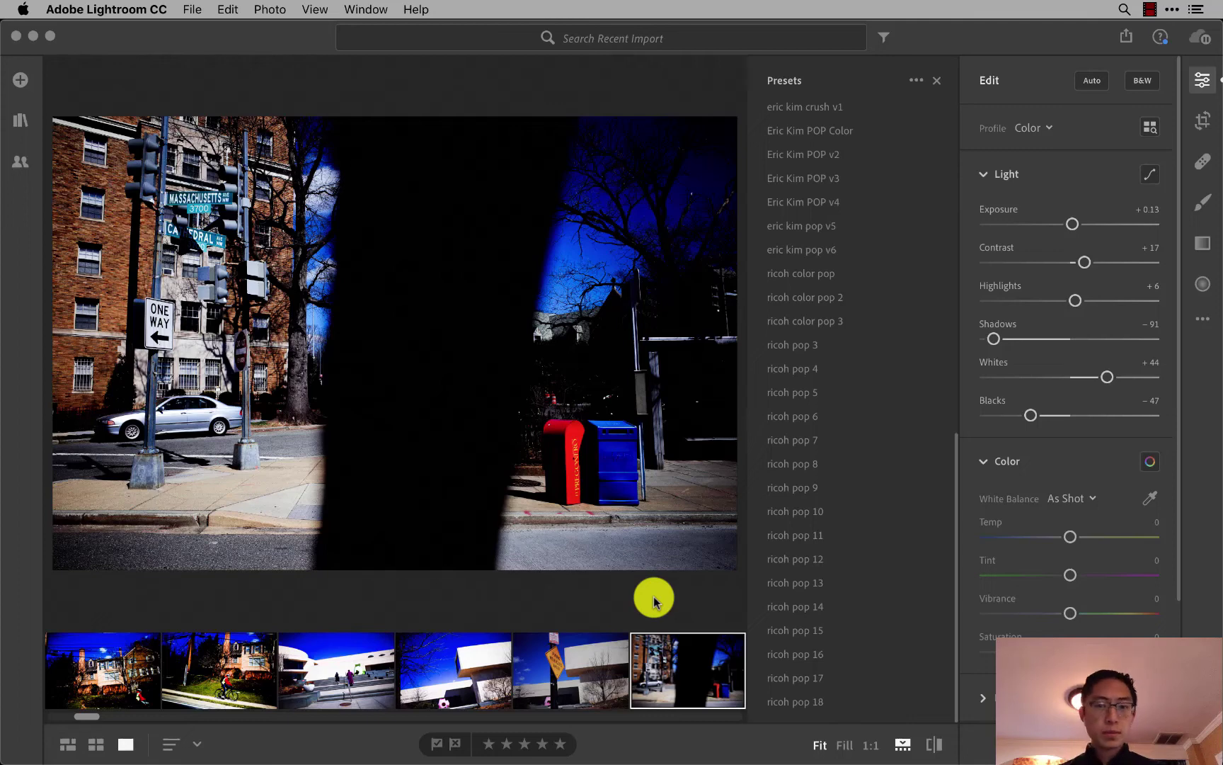
Copy the current photo's edit settings and paste them onto the torn-jeans photo.
key(super+c)
key(Right)
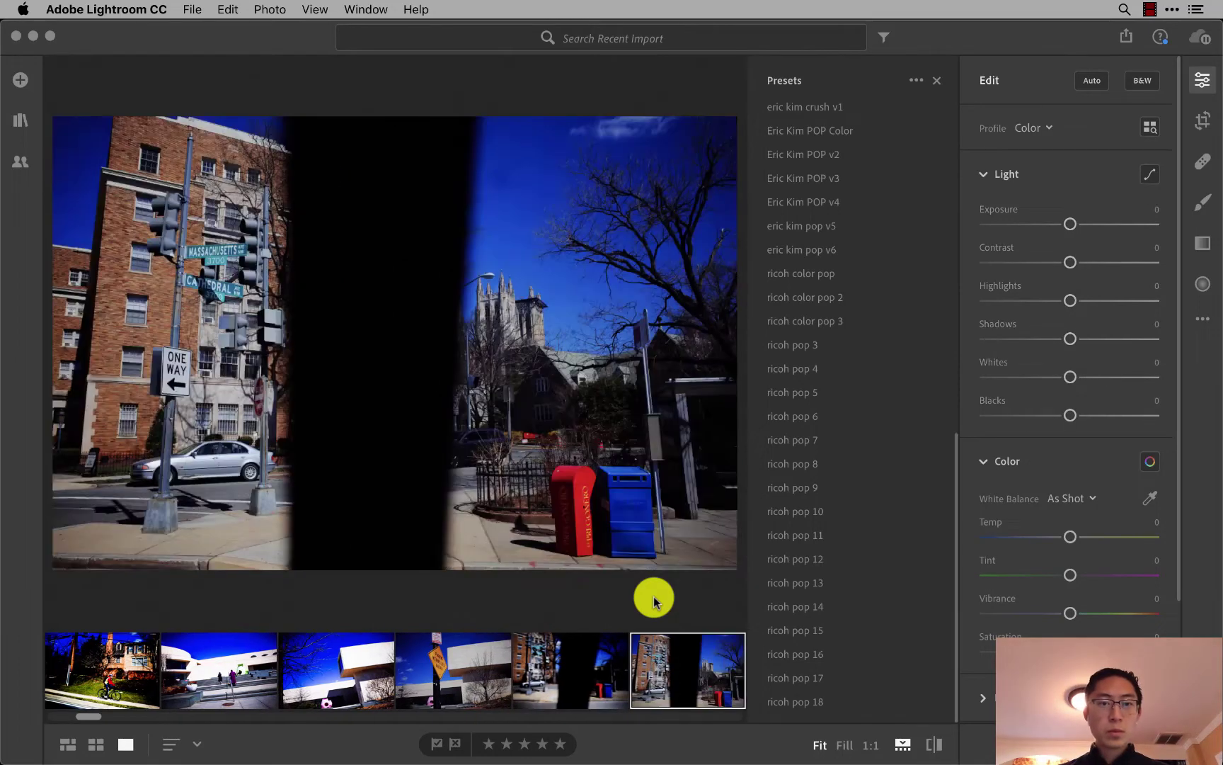
key(Right)
key(Right)
key(super+v)
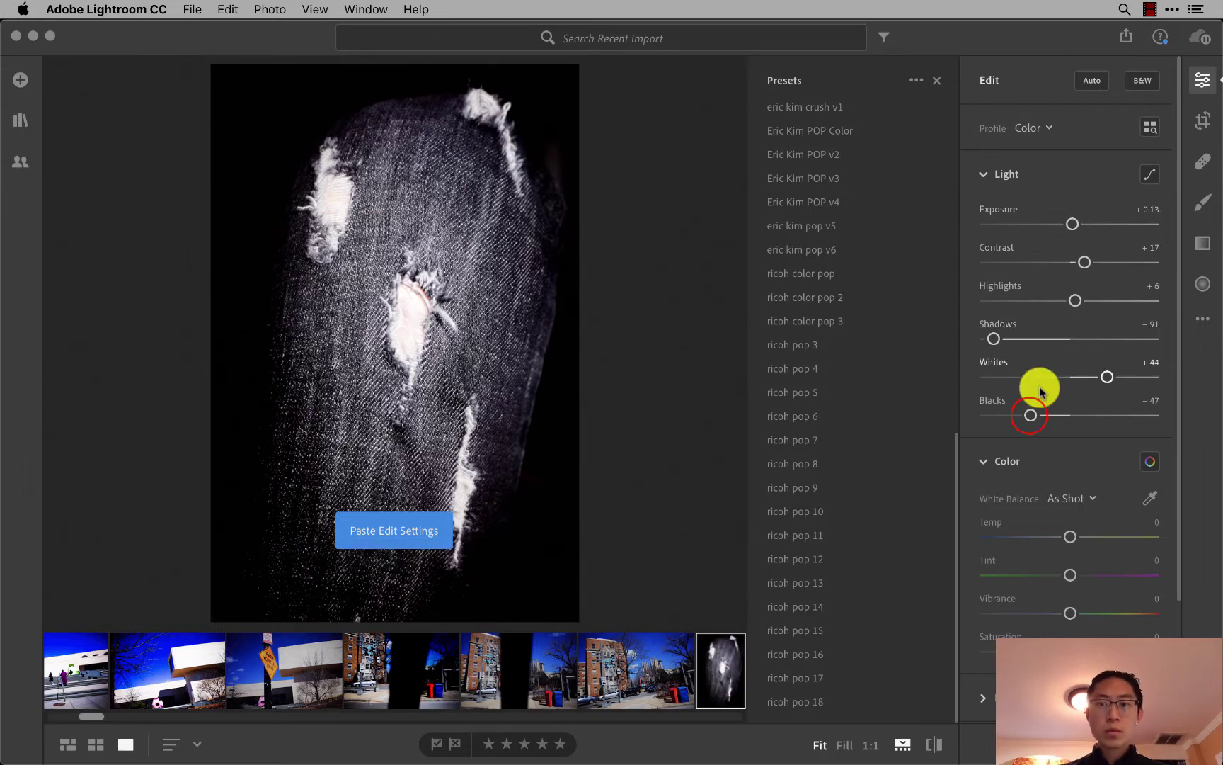
On the jeans photo set Blacks and Shadows to -100, Whites +61, and raise Highlights.
drag(1031, 414, 979, 428)
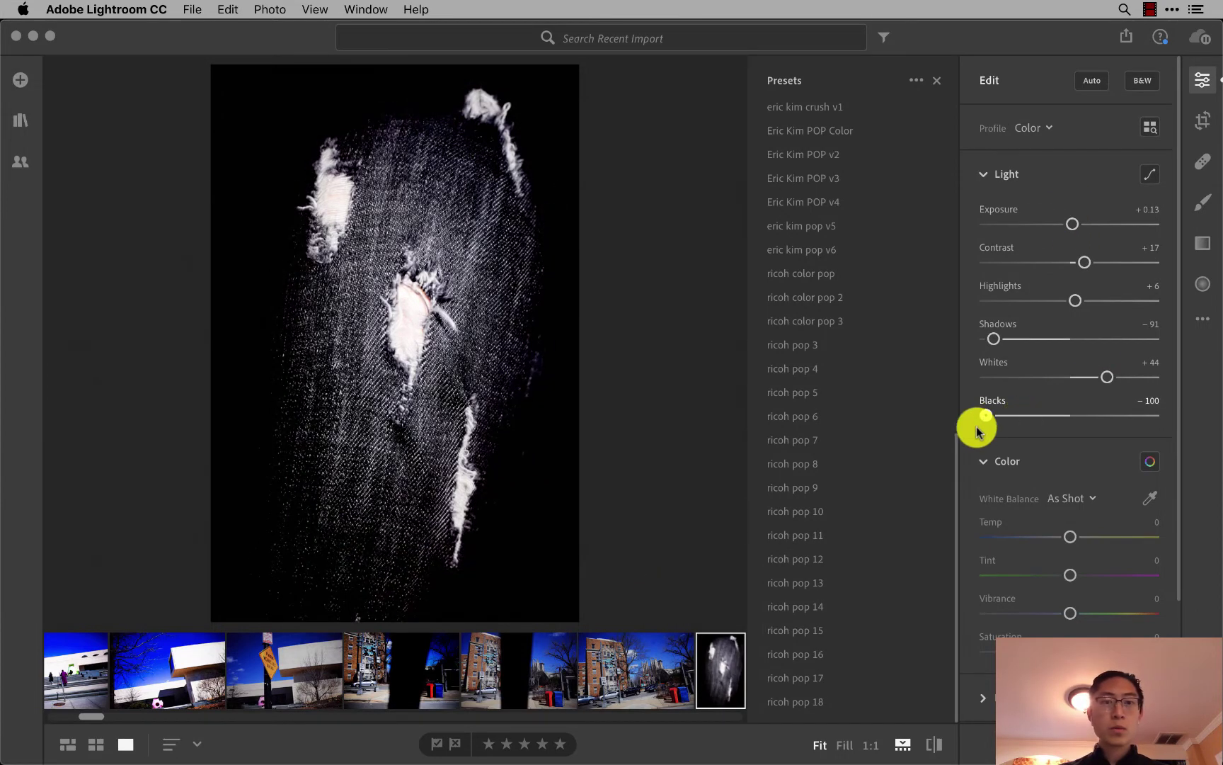
click(1107, 378)
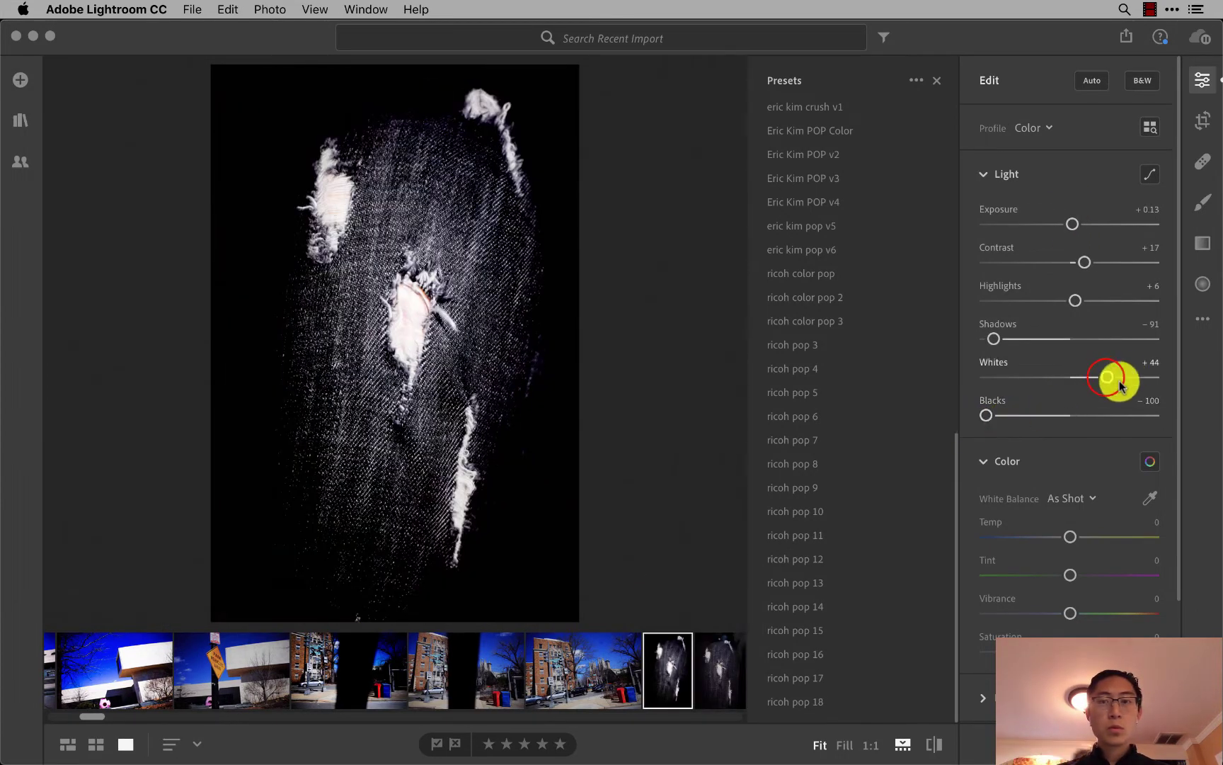
drag(1107, 378, 1120, 373)
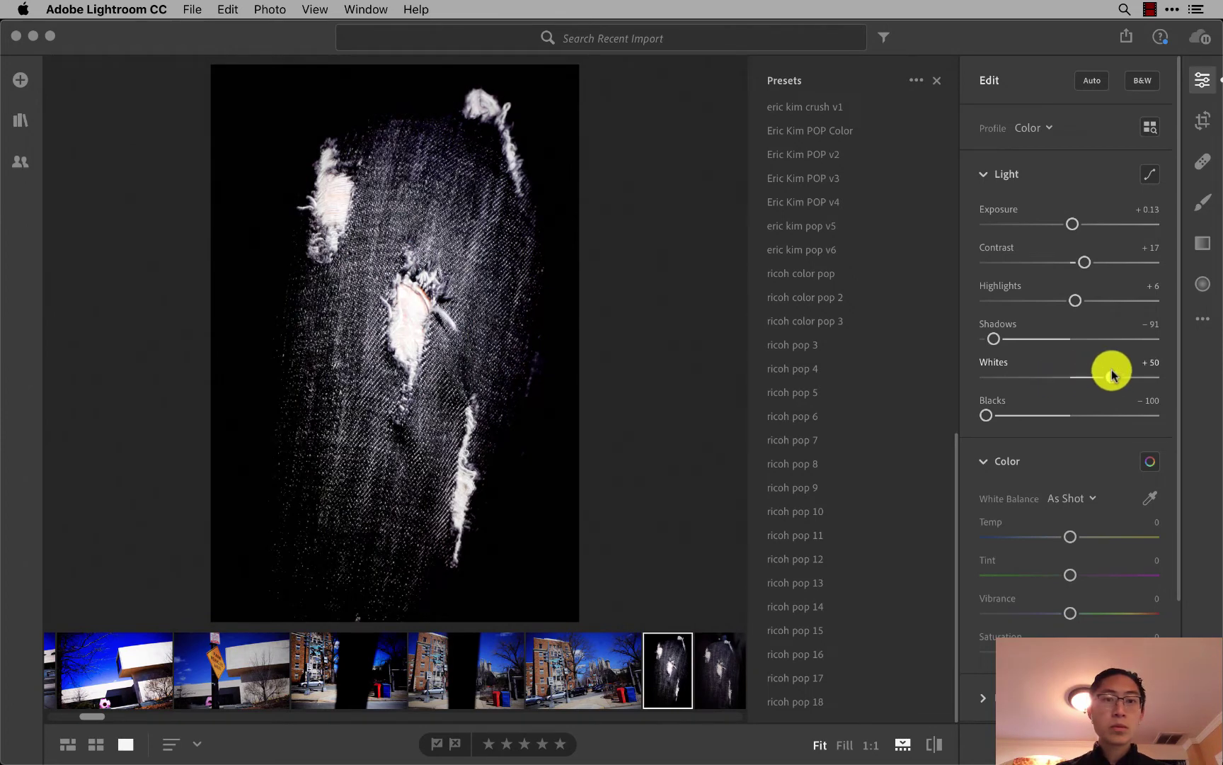
drag(996, 341, 955, 336)
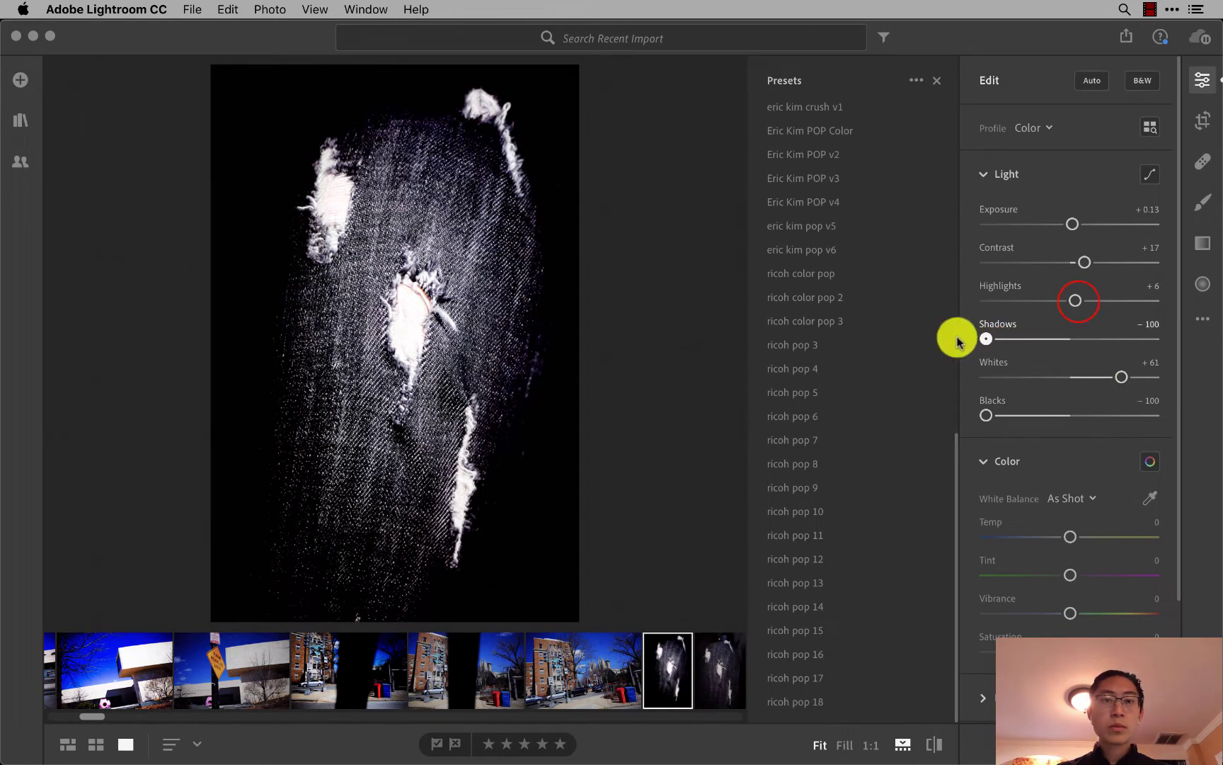
mouse_move(1062, 315)
mouse_down()
mouse_move(1101, 304)
mouse_move(1095, 297)
mouse_move(1130, 267)
mouse_up()
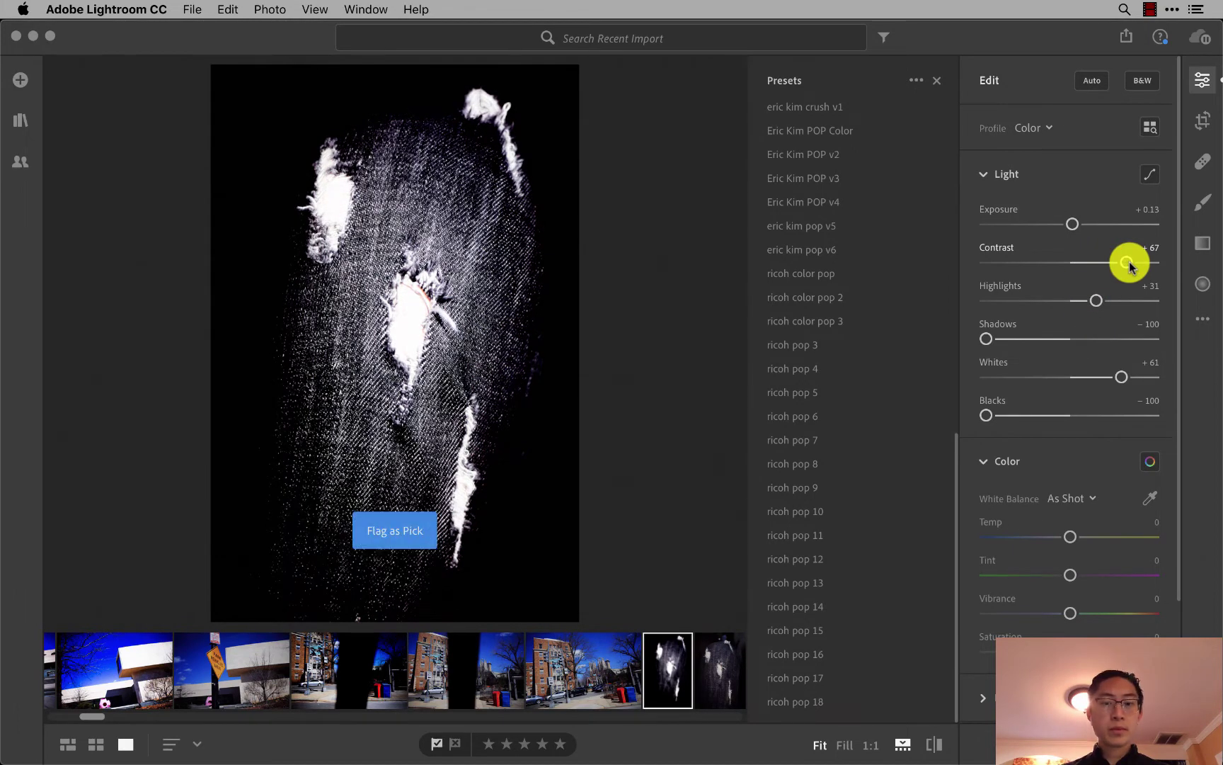
key(Right)
key(Right)
key(Right)
Paste the copied look onto the red house, then return to the walking-man van shot.
key(Left)
key(ctrl+v)
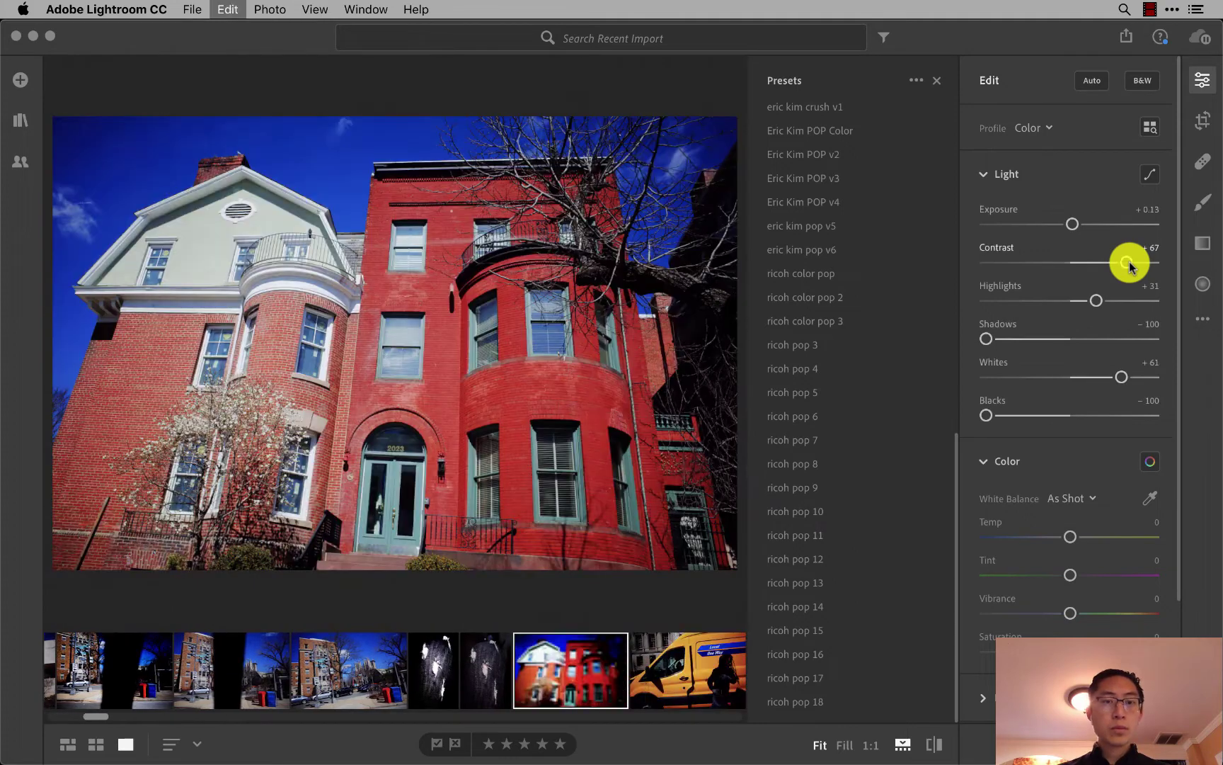
key(Right)
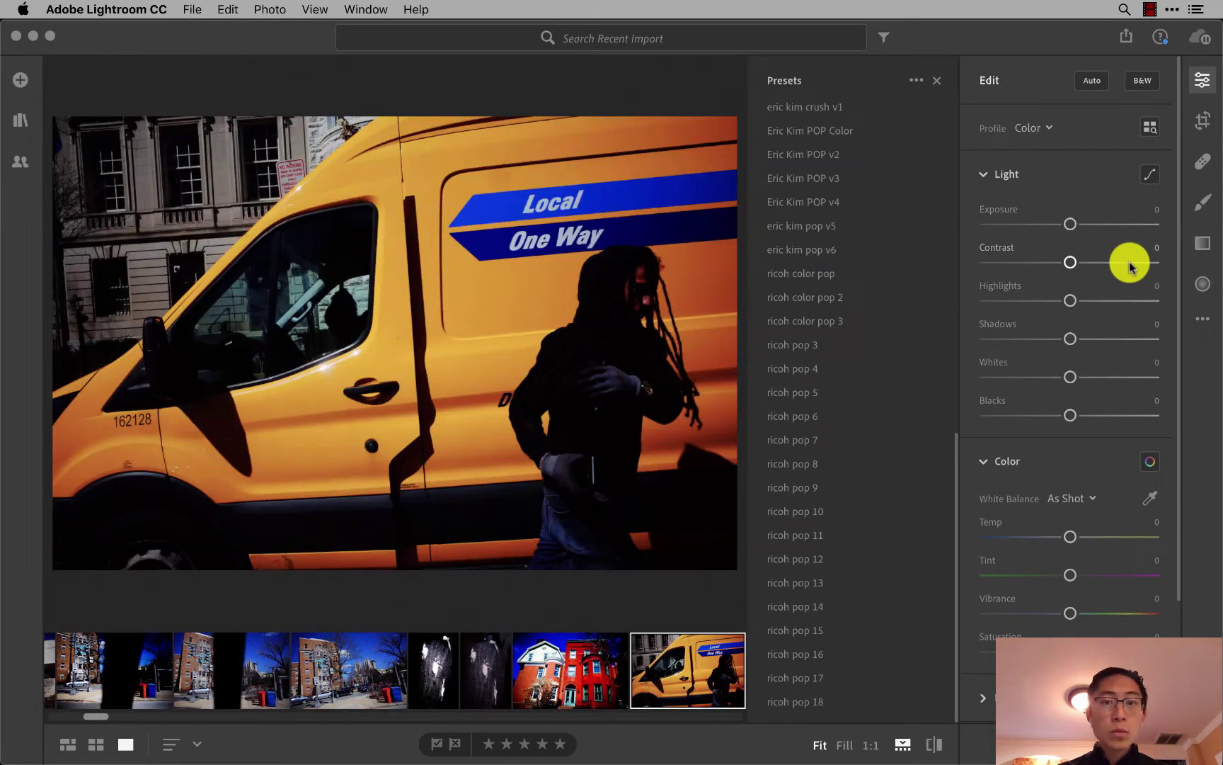
key(ctrl+v)
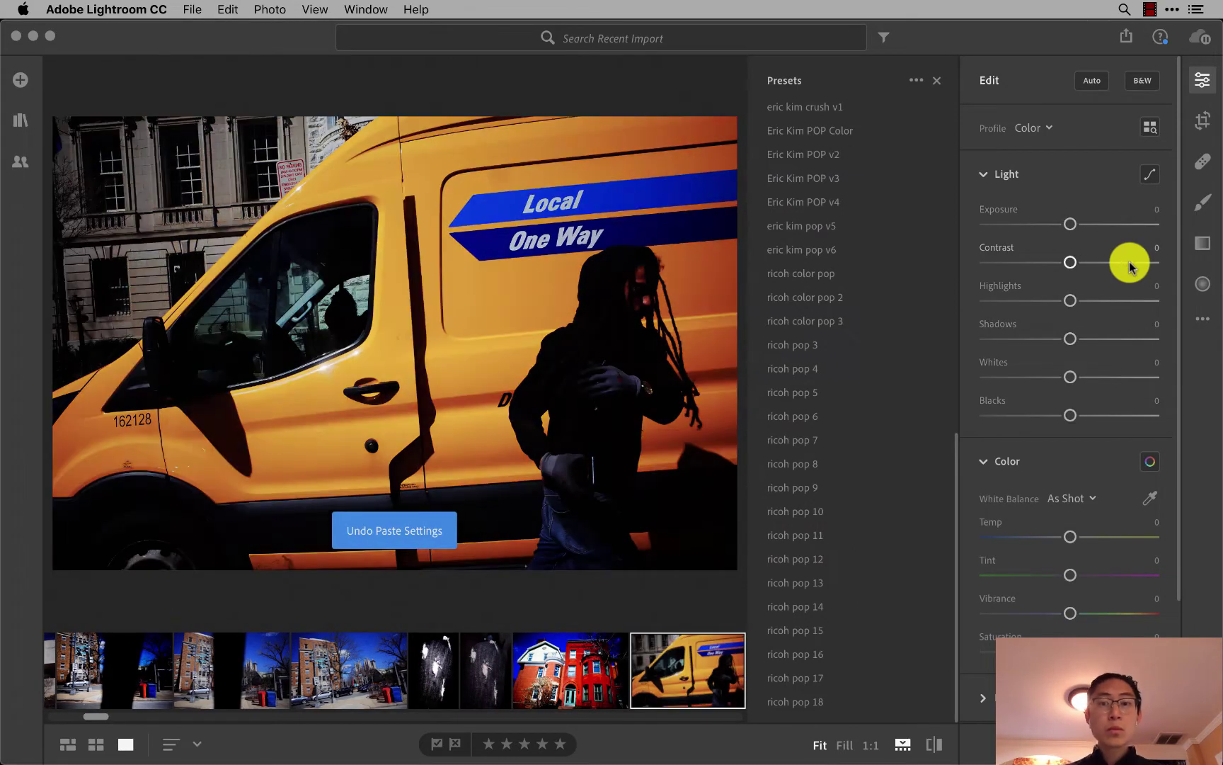
key(Right)
key(Right)
key(Left)
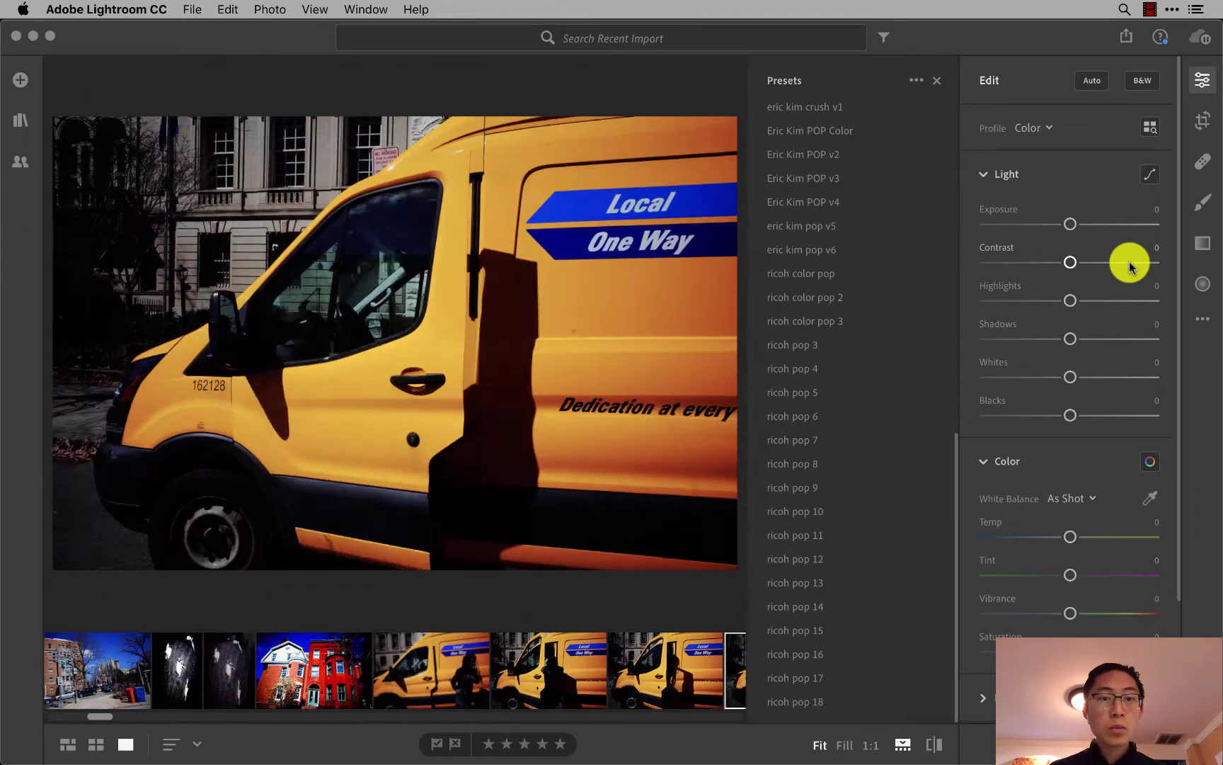
key(Left)
Lift the van photo's Blacks to +94, Whites to +68 and Shadows up, then raise Contrast.
click(1071, 415)
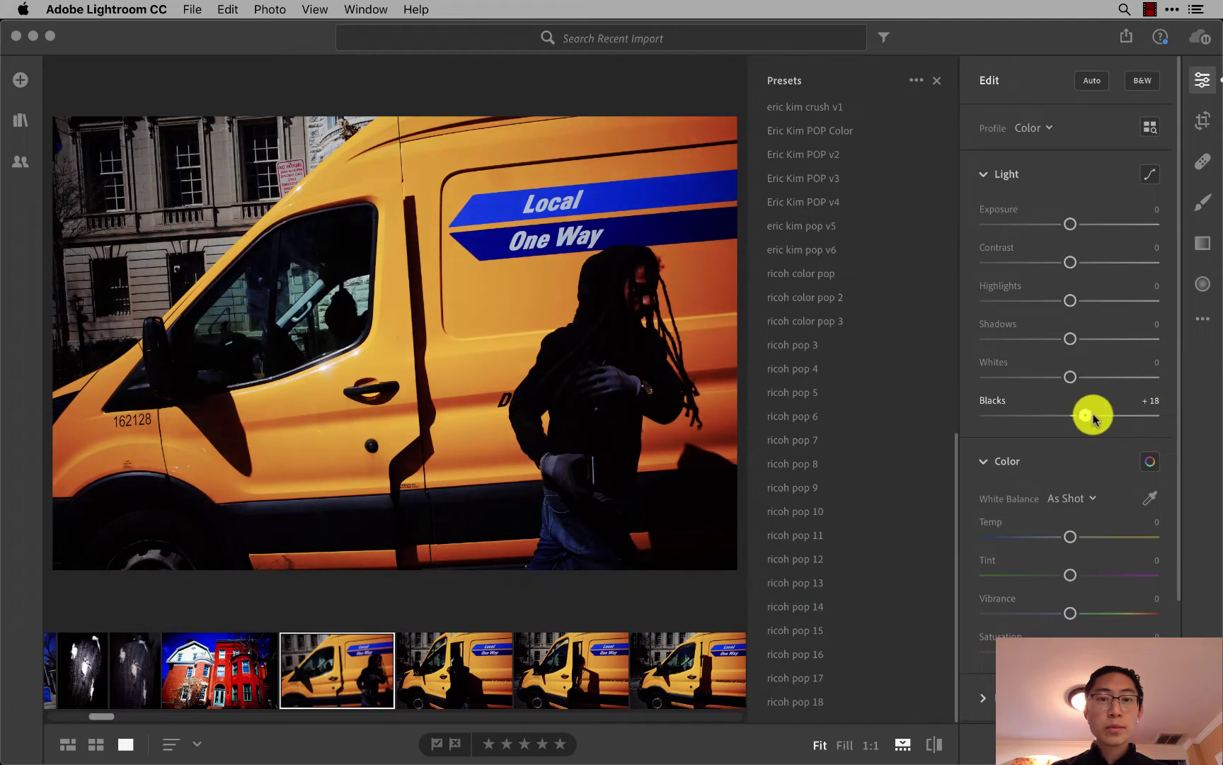
drag(1071, 417, 1149, 416)
drag(1071, 376, 1127, 378)
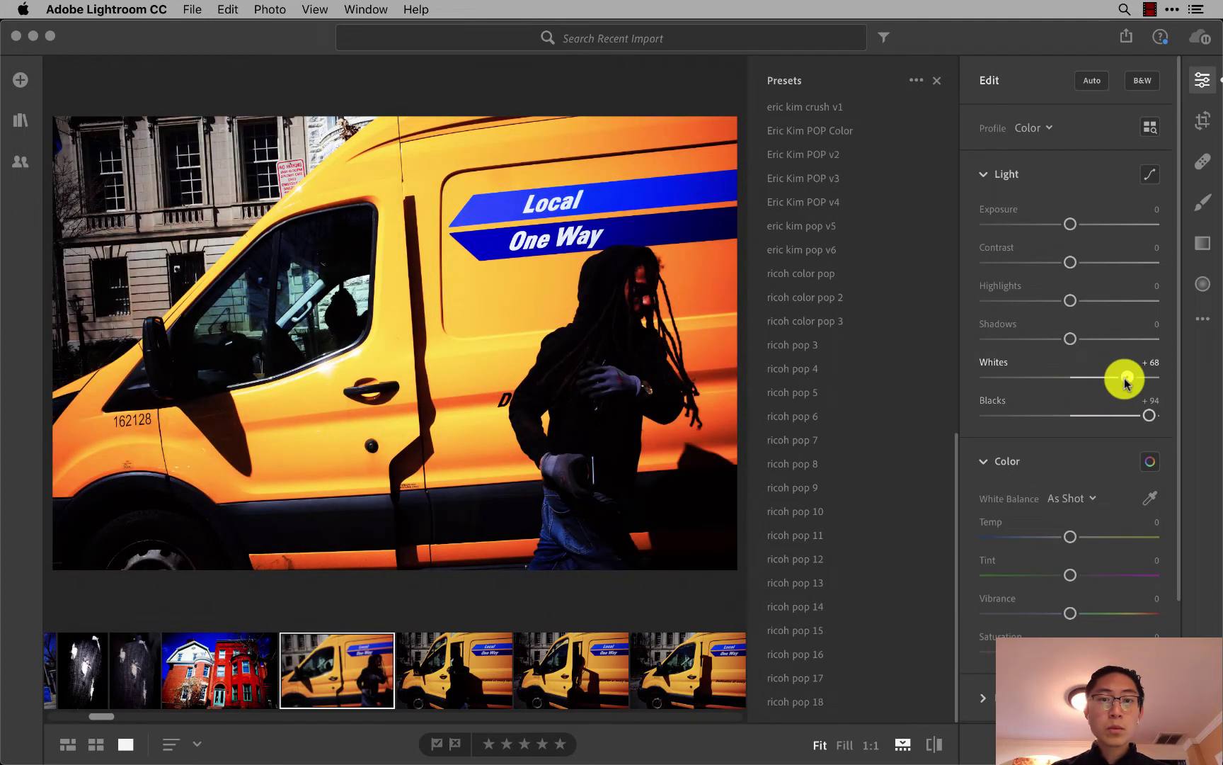
click(1069, 339)
mouse_move(1069, 339)
mouse_down()
mouse_move(1118, 339)
mouse_move(1081, 302)
mouse_move(1097, 260)
mouse_up()
click(1070, 263)
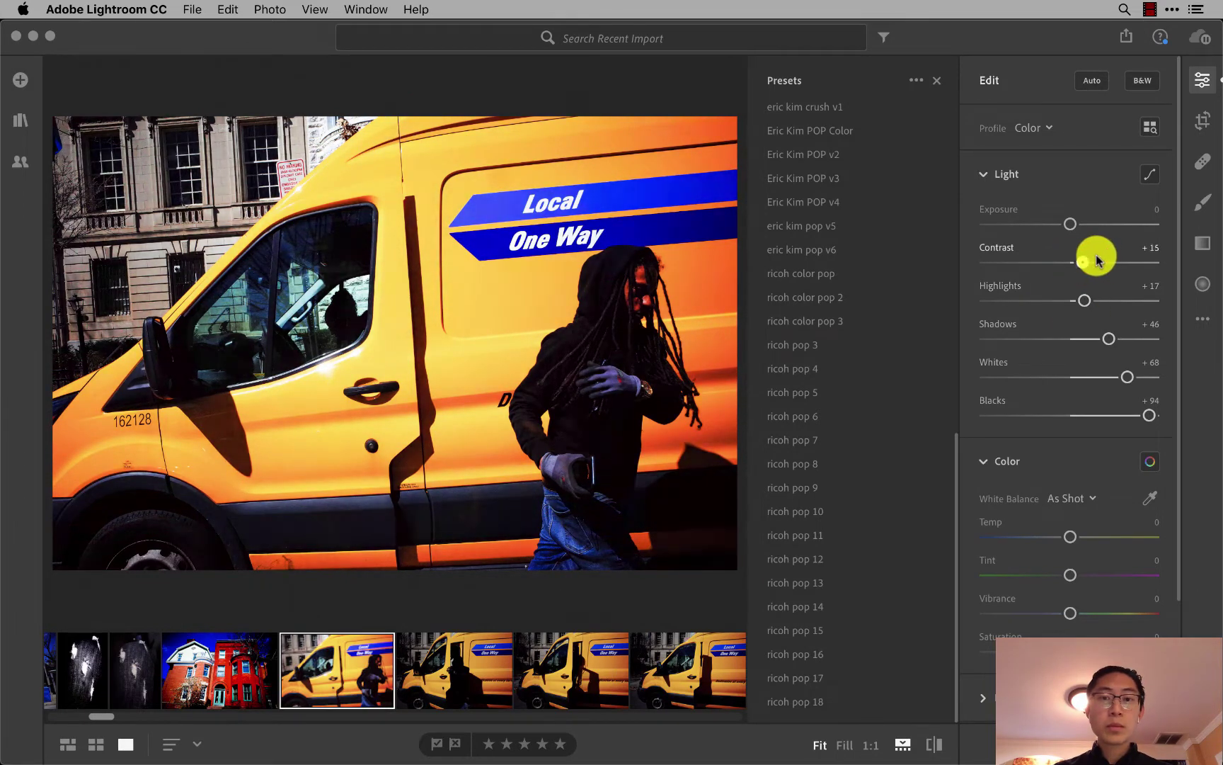
Launch iA Writer from Spotlight, type 'whytograph' into a new note, then leave the app.
key(super+space)
text(ia Writer)
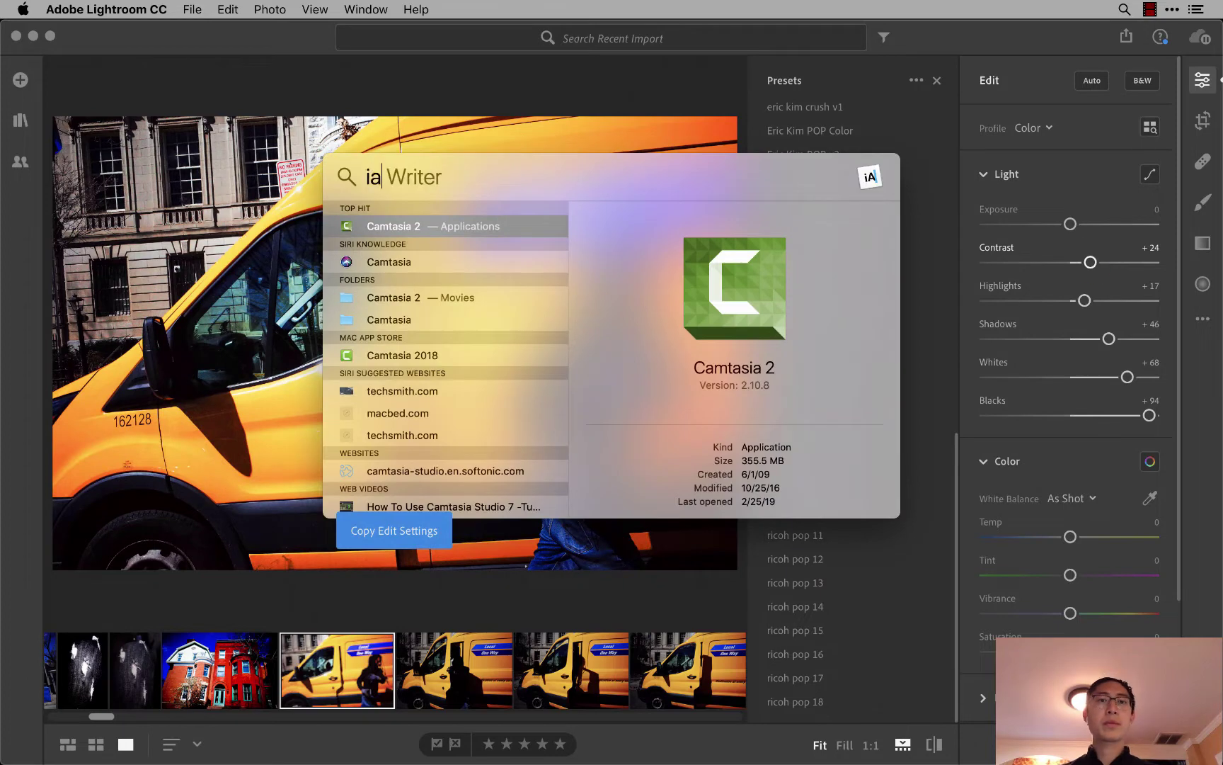
key(Return)
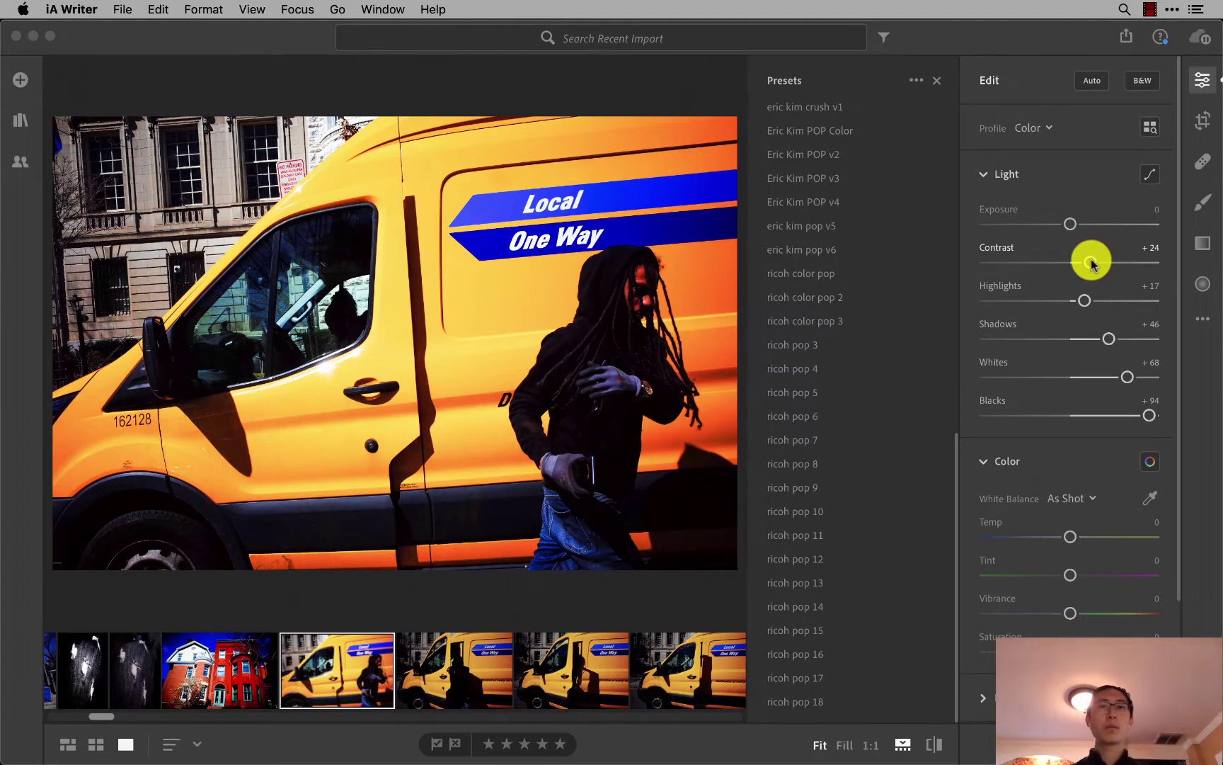
text(why)
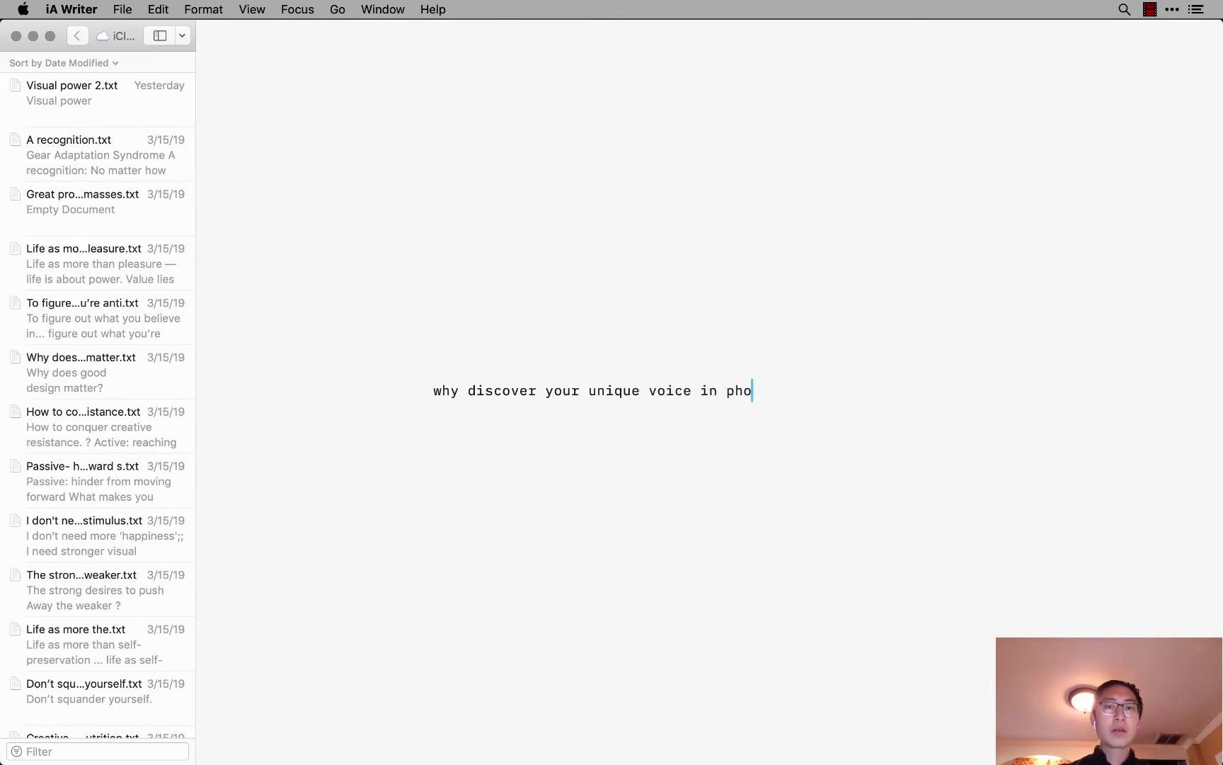
text(tography?)
key(super+Tab)
Back in Lightroom, paste the copied edits onto the manhole sidewalk photo and boost contrast.
key(super+shift+r)
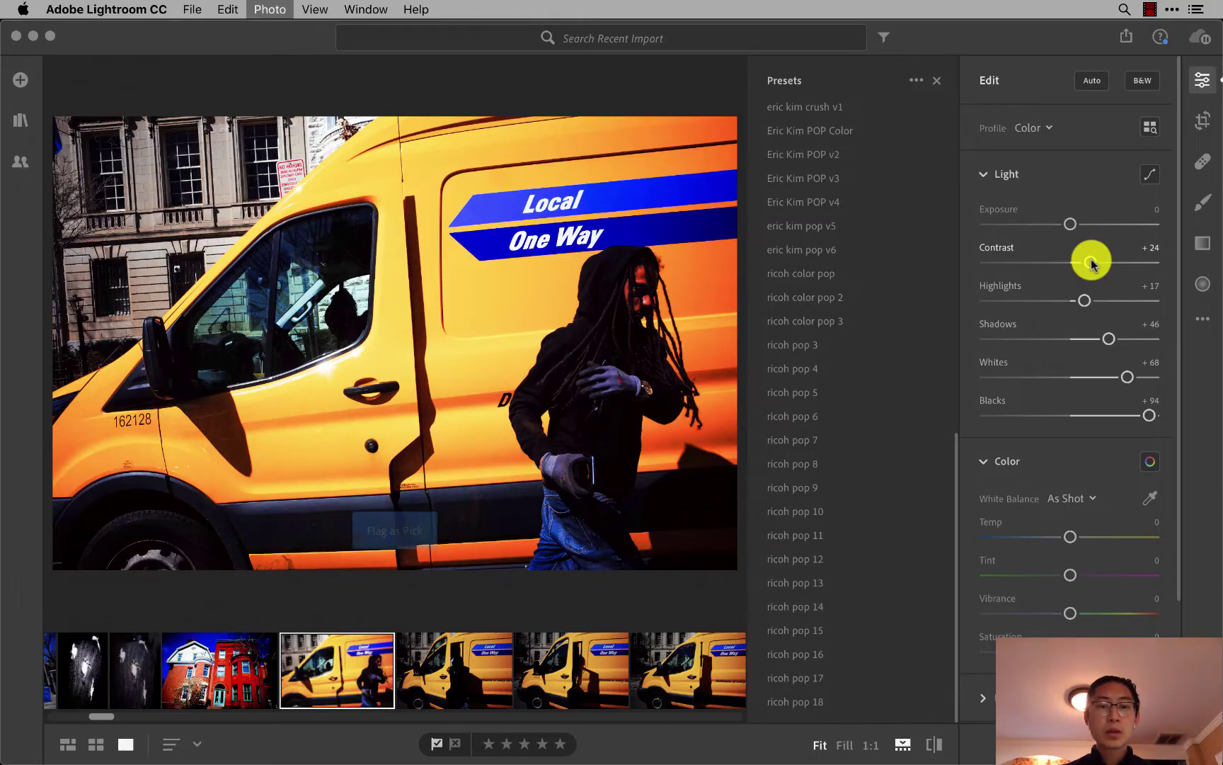
key(Left)
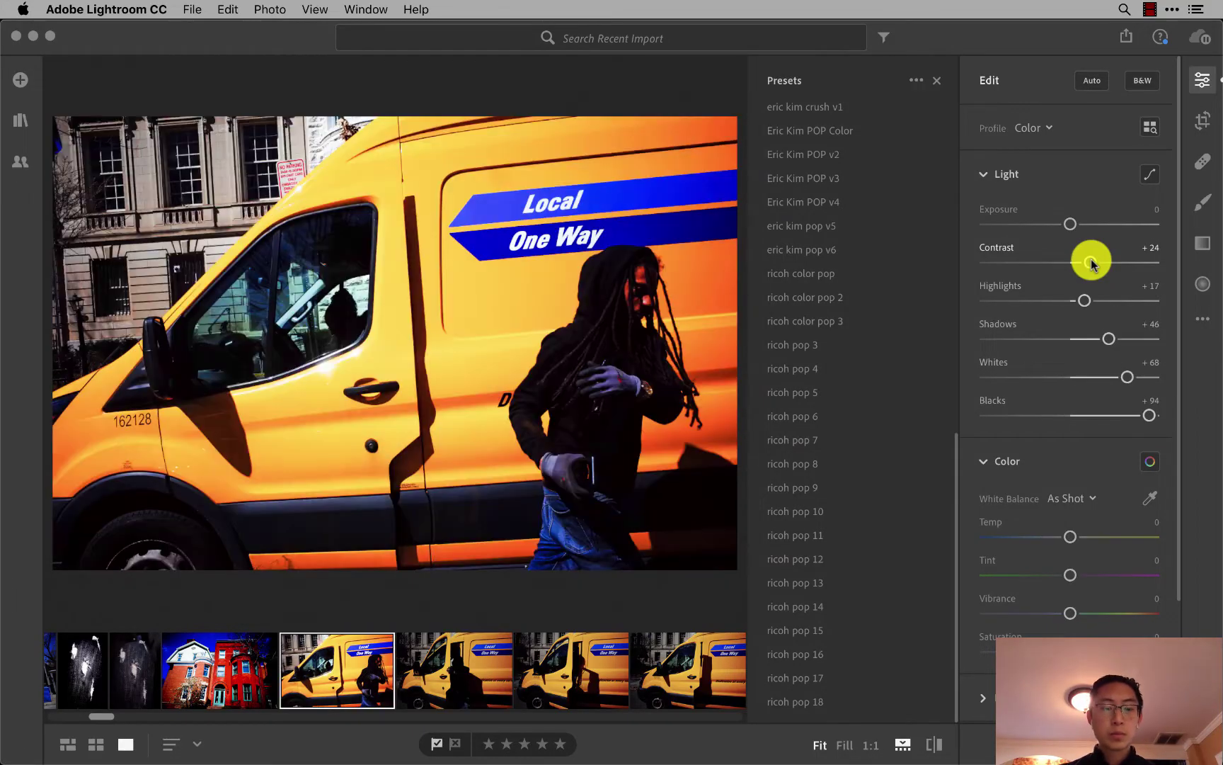
key(Right)
key(Right)
key(Right)
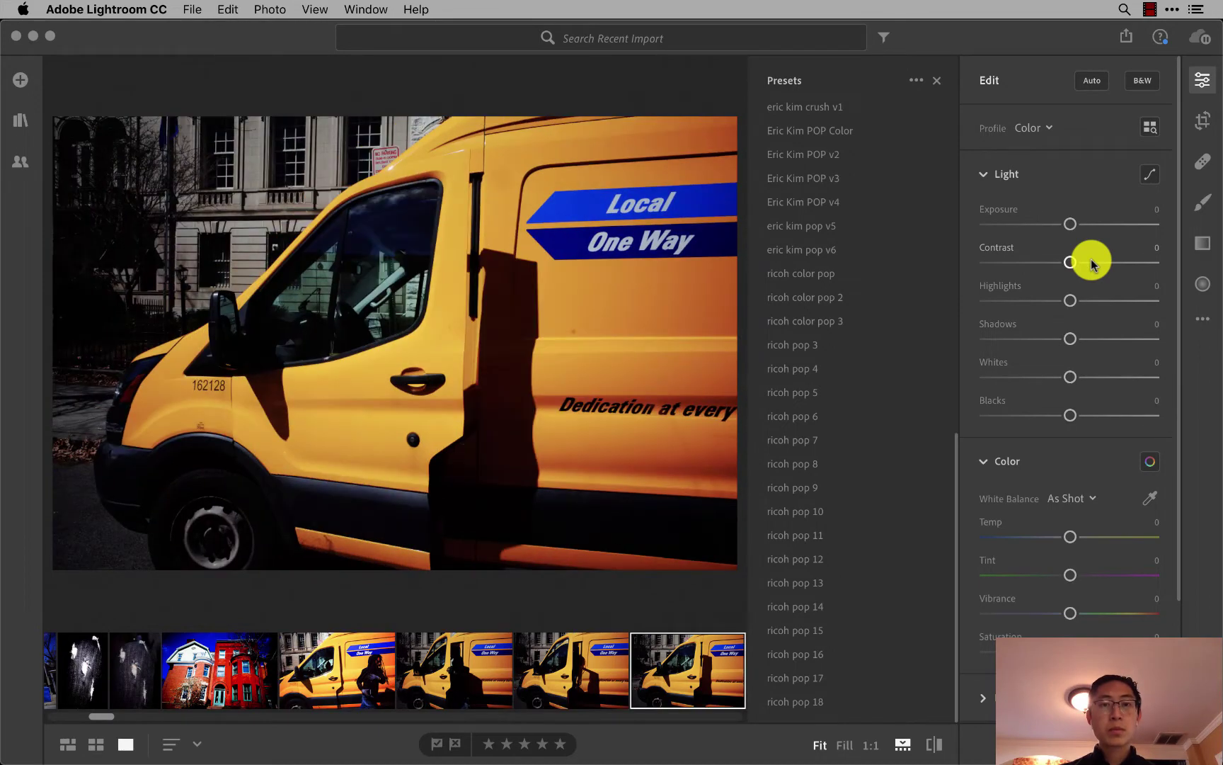
key(Right)
key(Right)
key(Right)
key(Right)
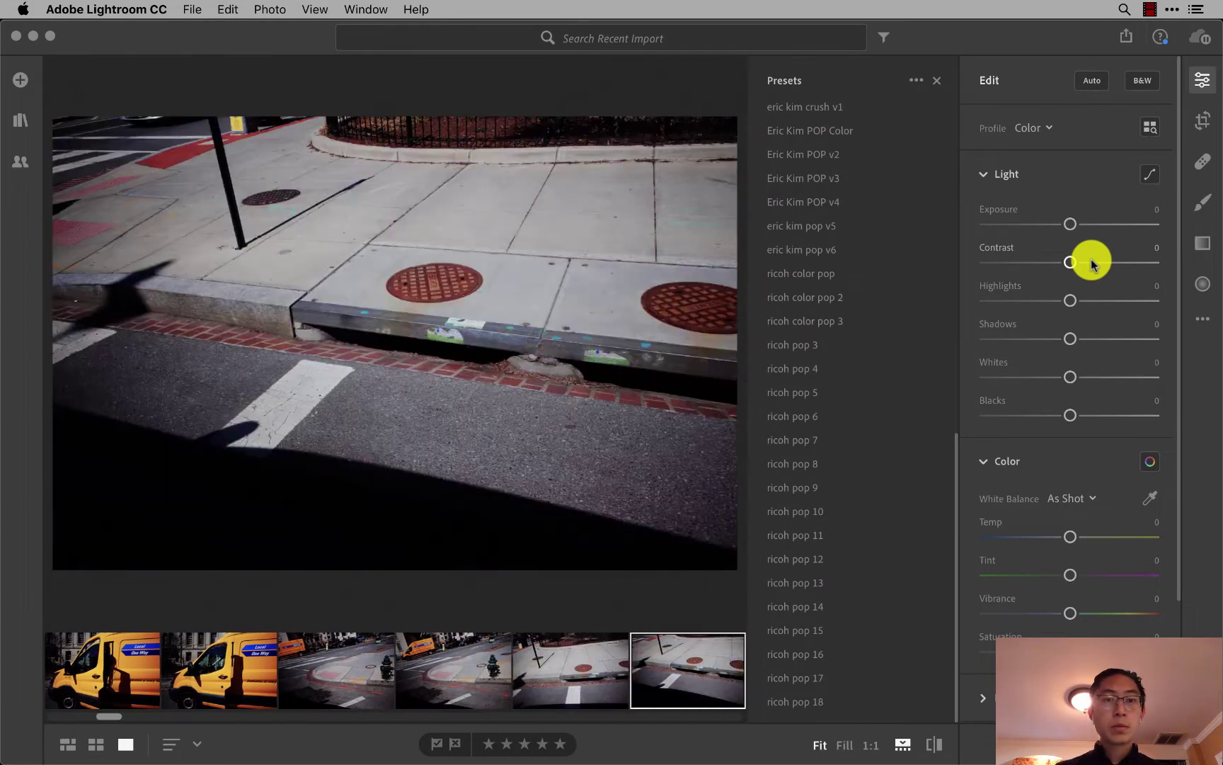
key(Right)
key(Right)
key(Left)
key(super+v)
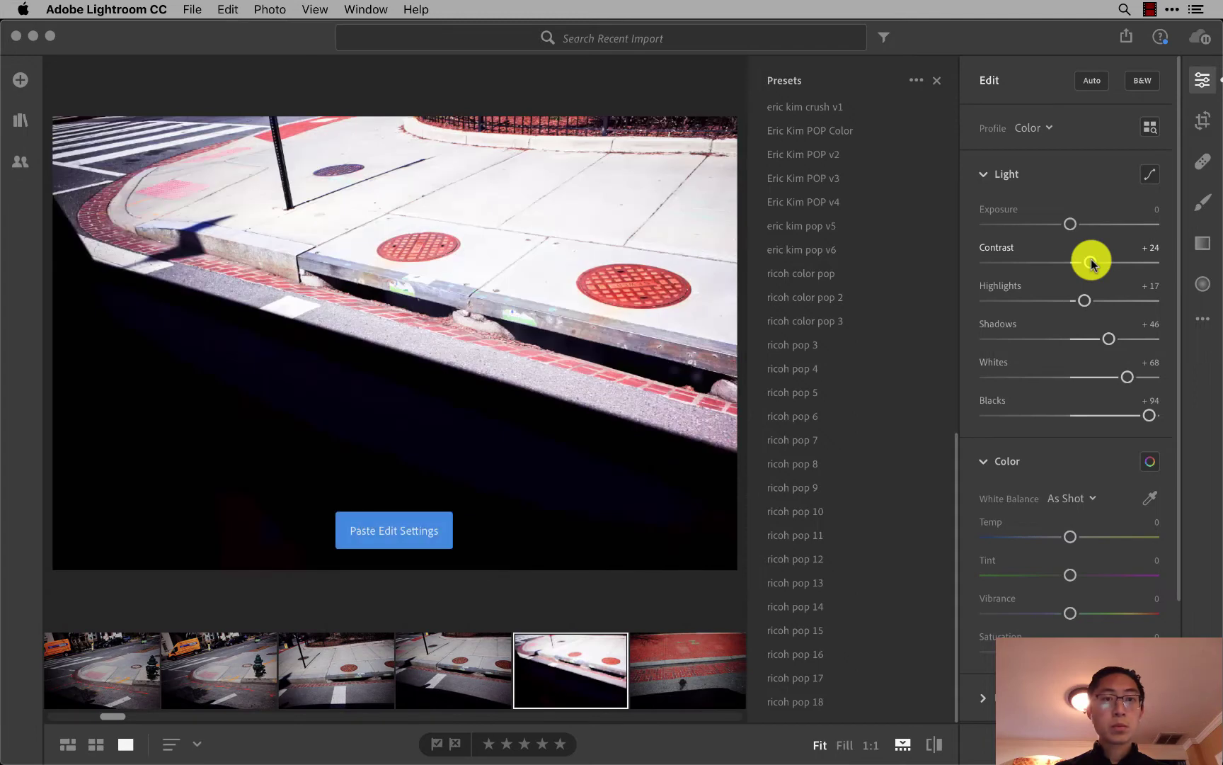
drag(1090, 262, 1132, 262)
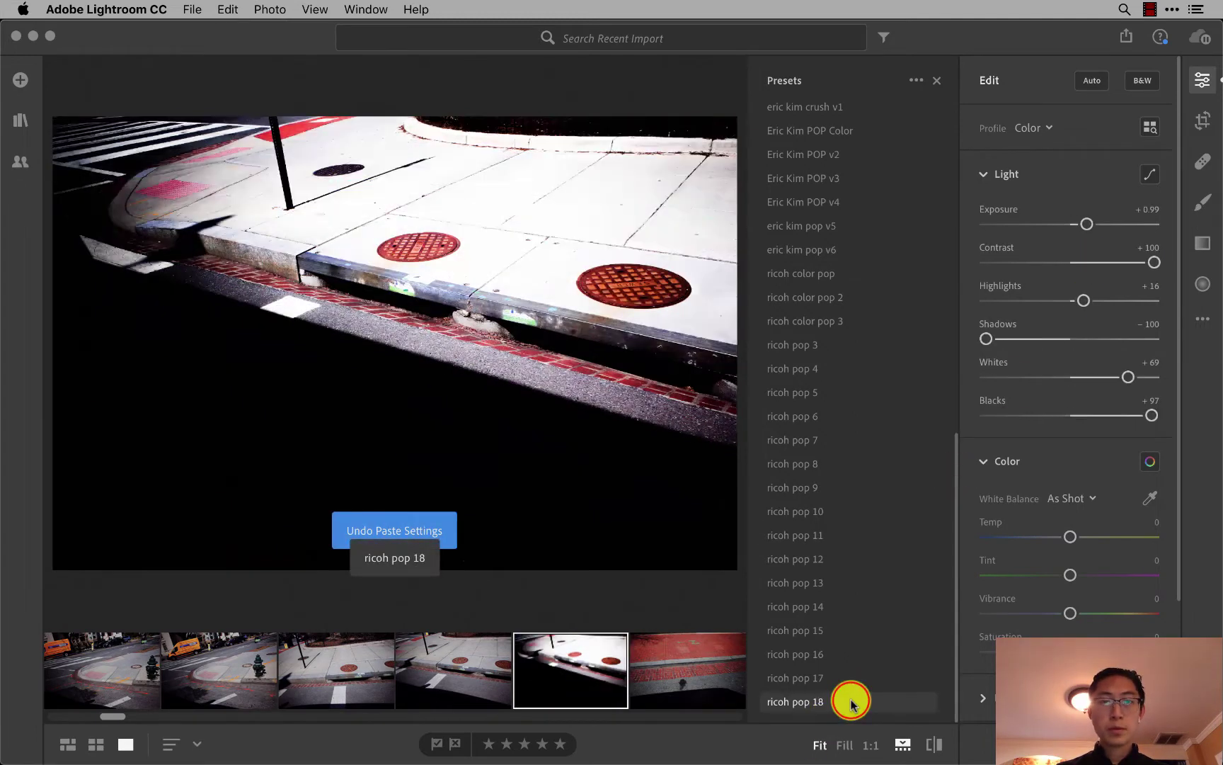
Apply the ricoh pop 18 preset and paste that look onto the red brick photo.
click(851, 701)
key(super+c)
key(Right)
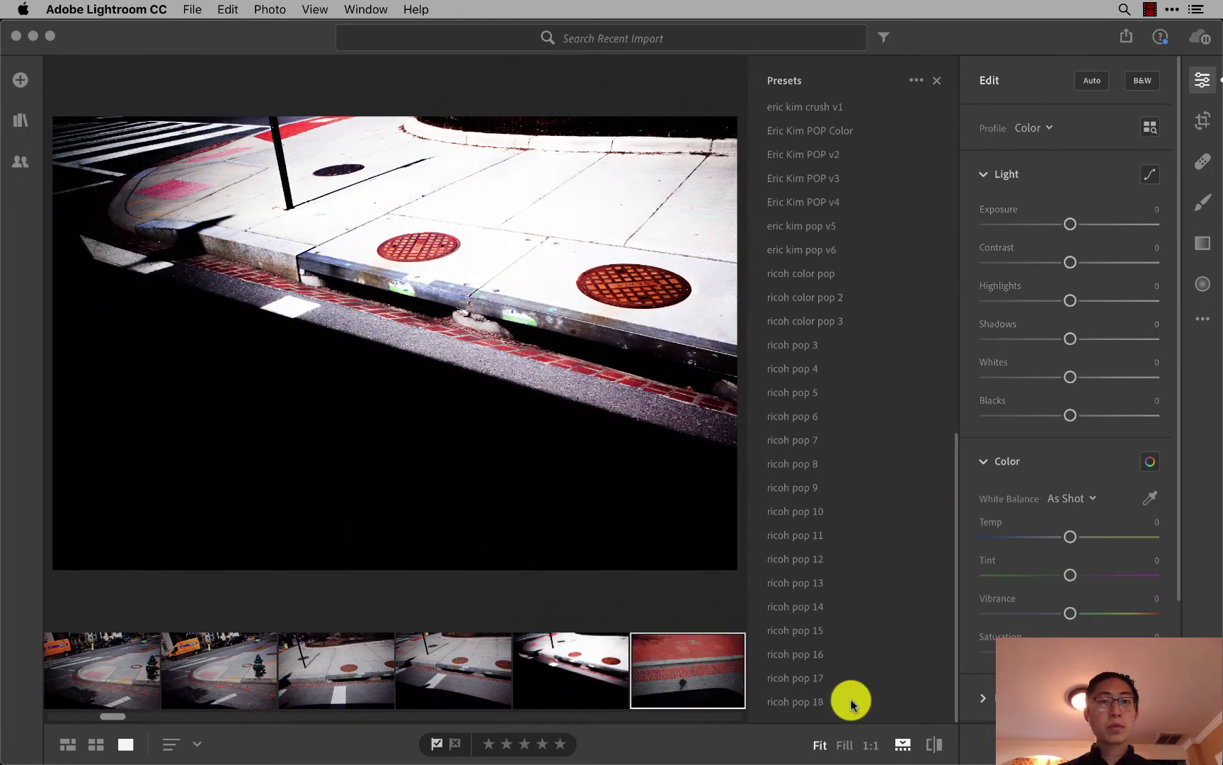
click(850, 701)
key(super+v)
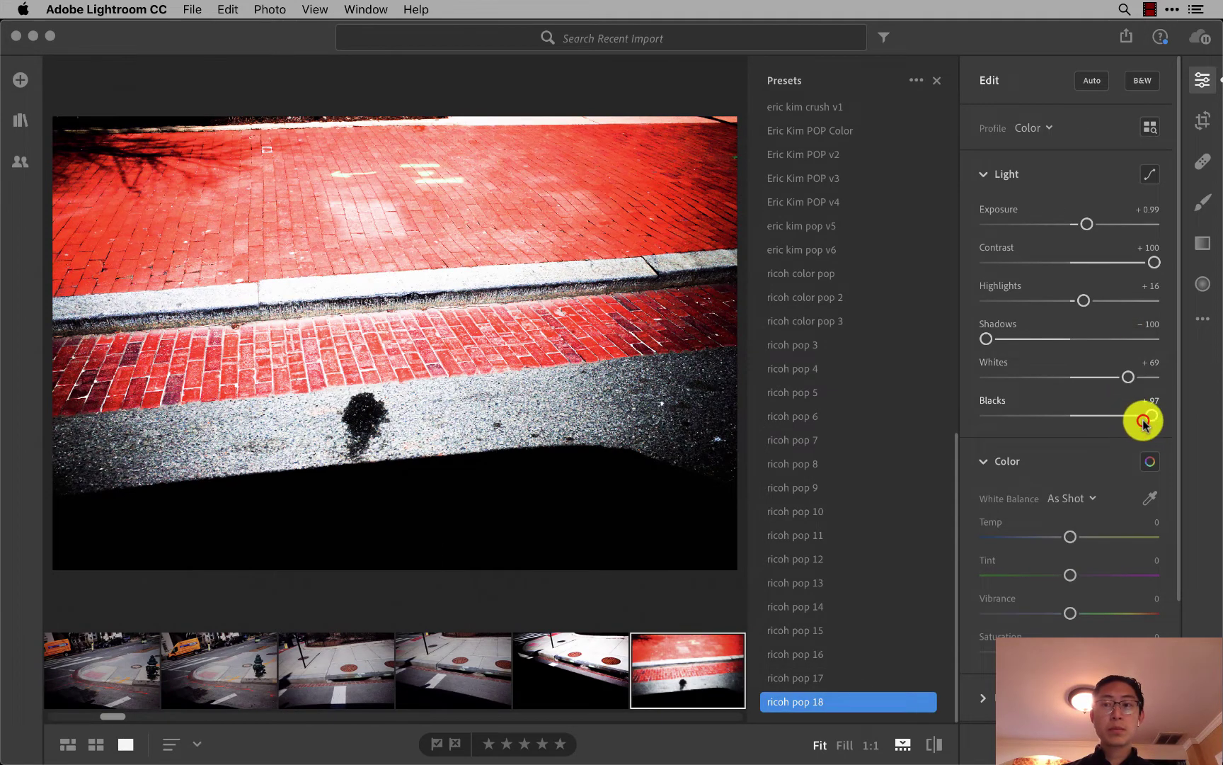
Set the brick photo's Blacks -100, Whites +56, Highlights +21, adjust Exposure, and copy the settings.
drag(1150, 416, 971, 422)
click(1126, 376)
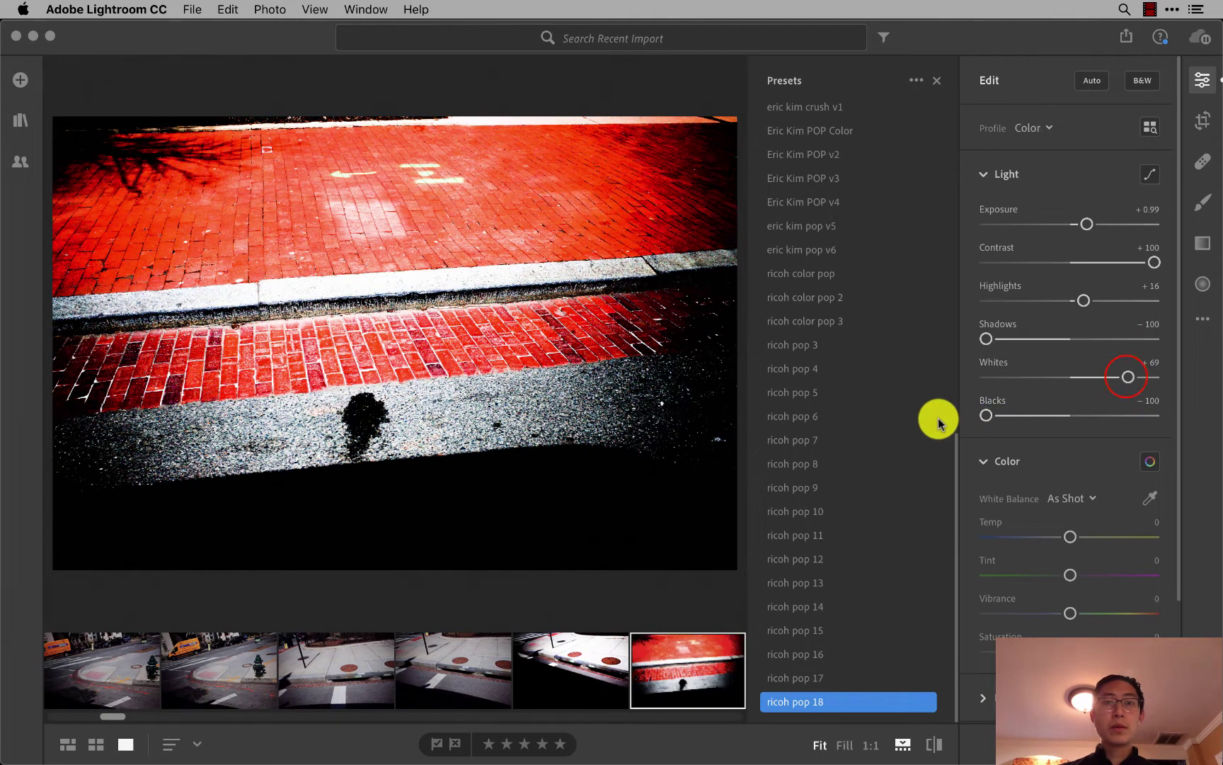
drag(1127, 377, 1116, 382)
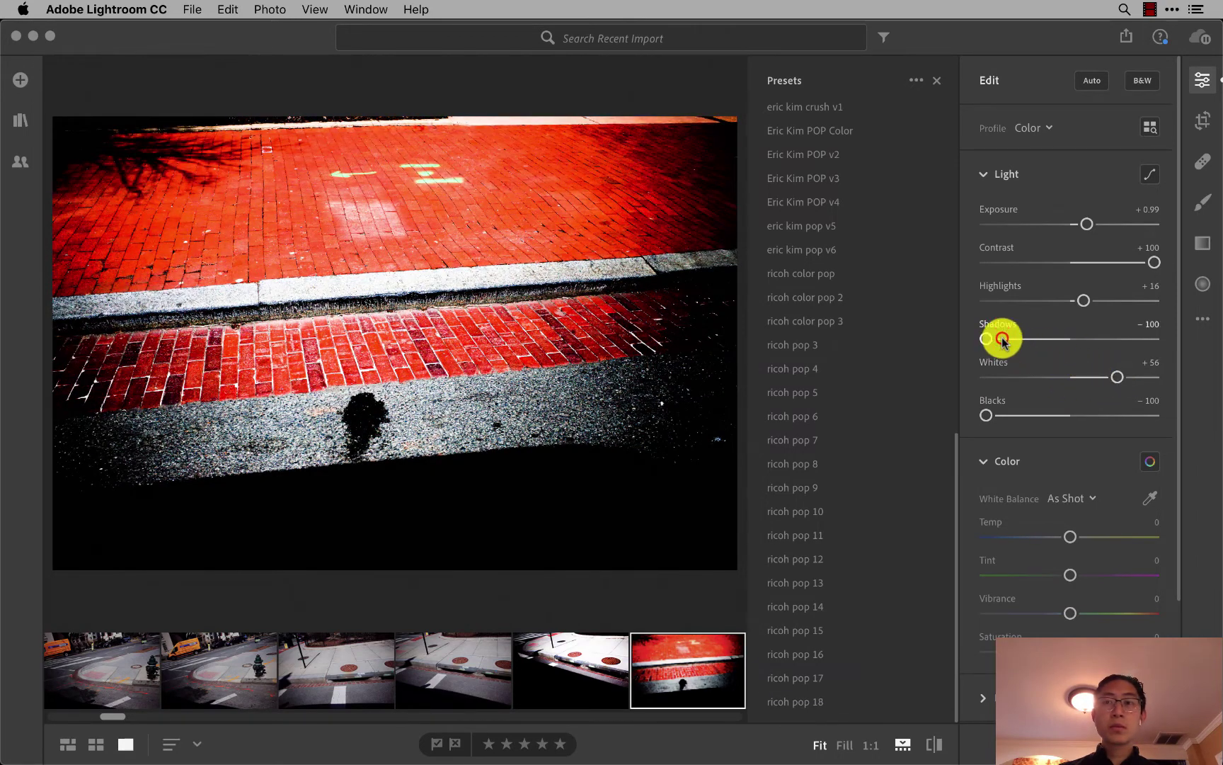
drag(990, 337, 951, 351)
click(1085, 301)
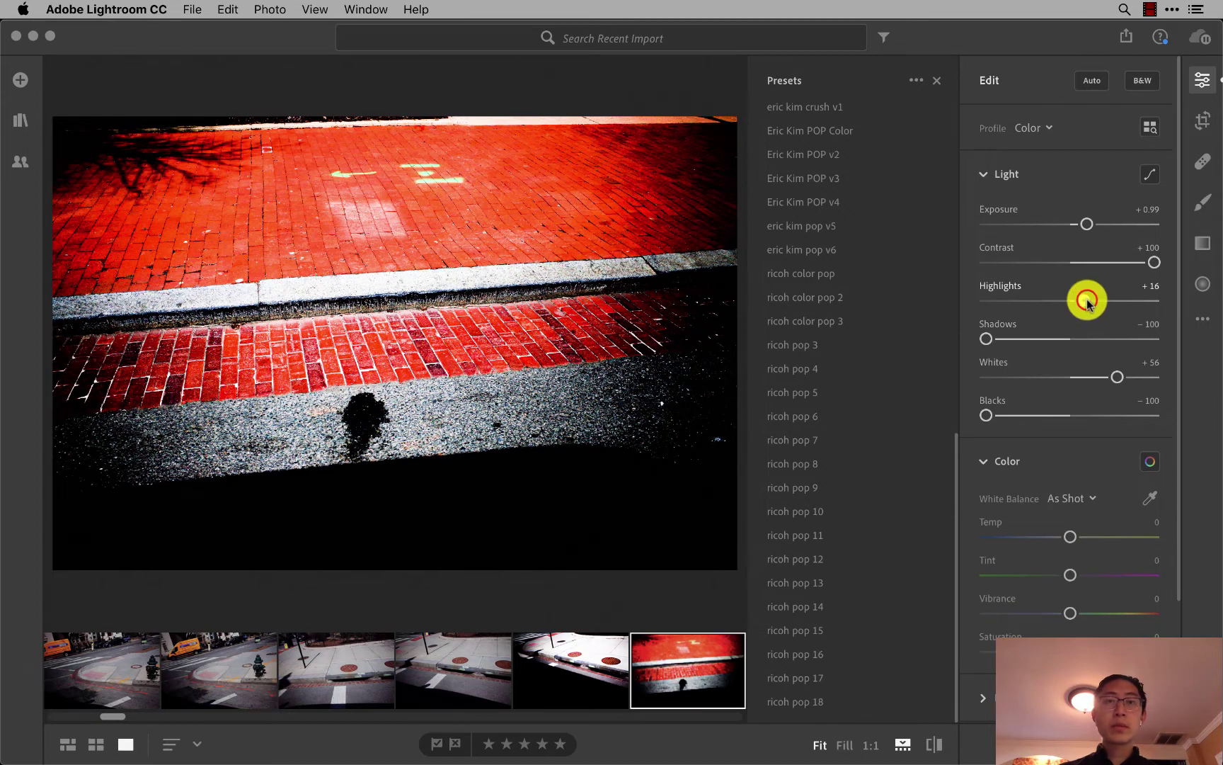
drag(1087, 301, 1101, 304)
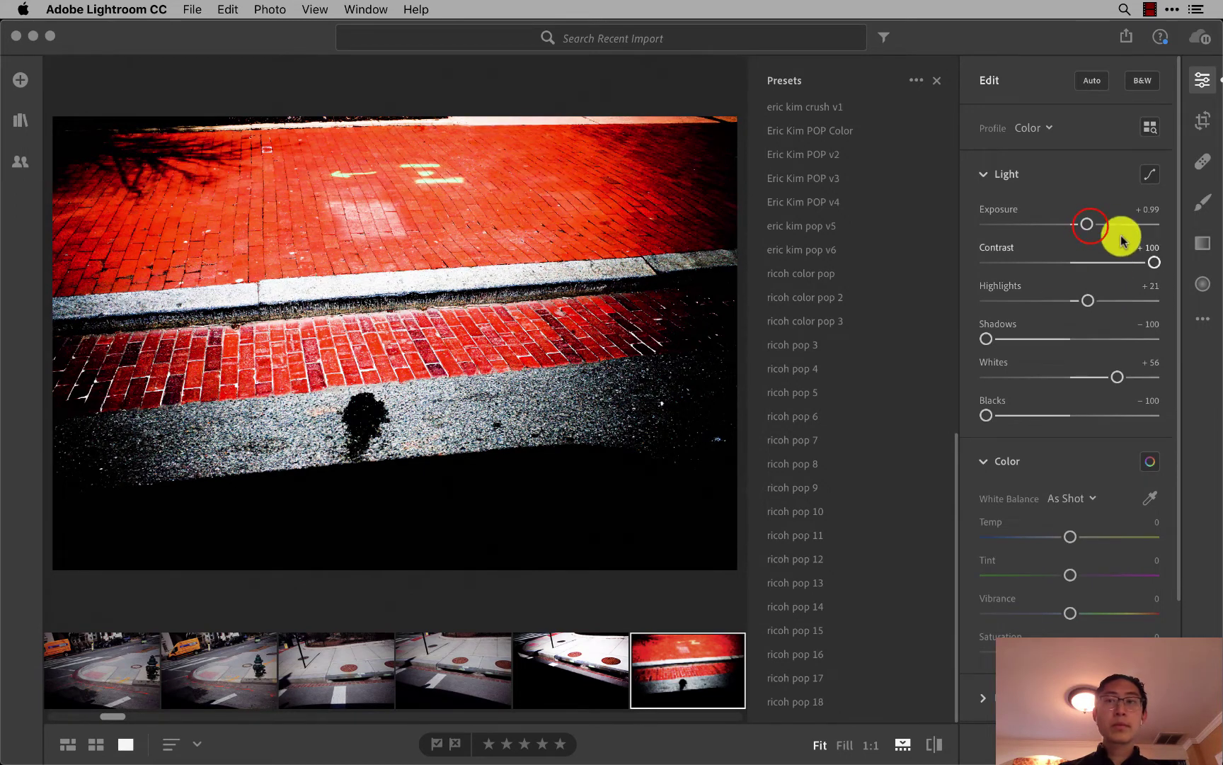
drag(1088, 225, 1081, 226)
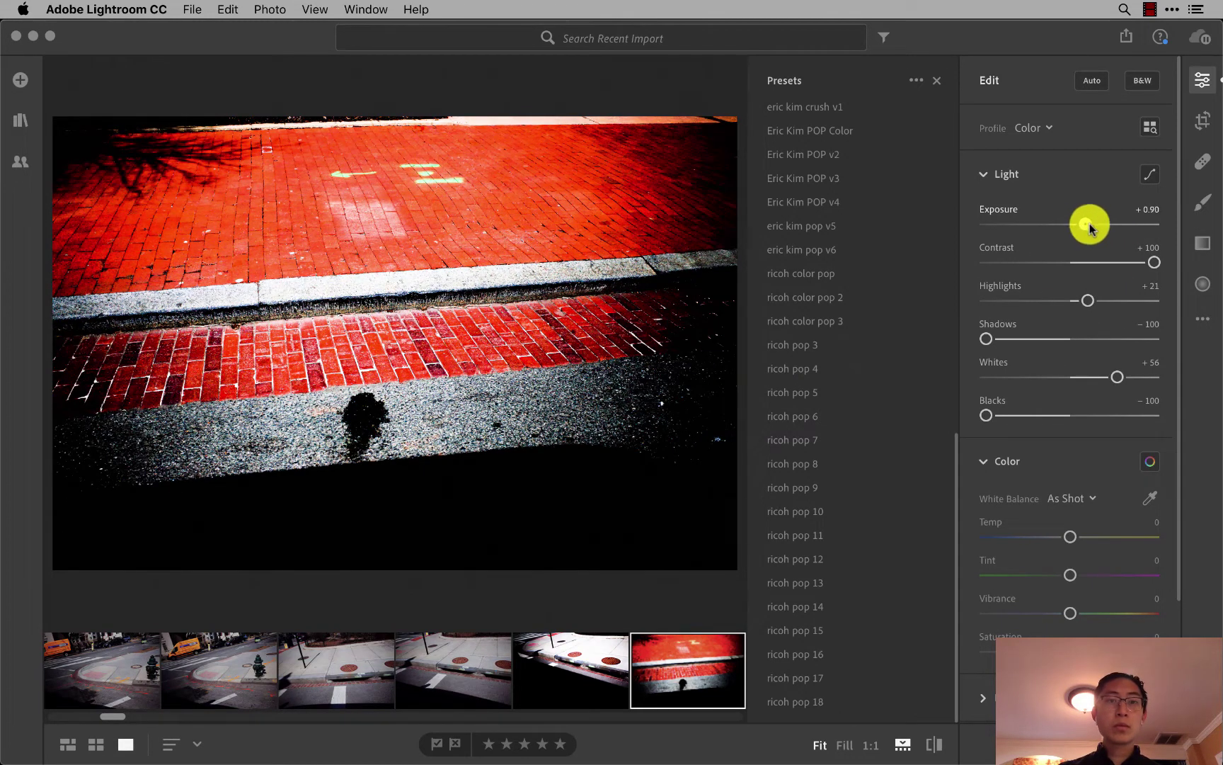
key(super+c)
Paste the copied high-contrast settings onto the next several photos, including the building photo.
key(Right)
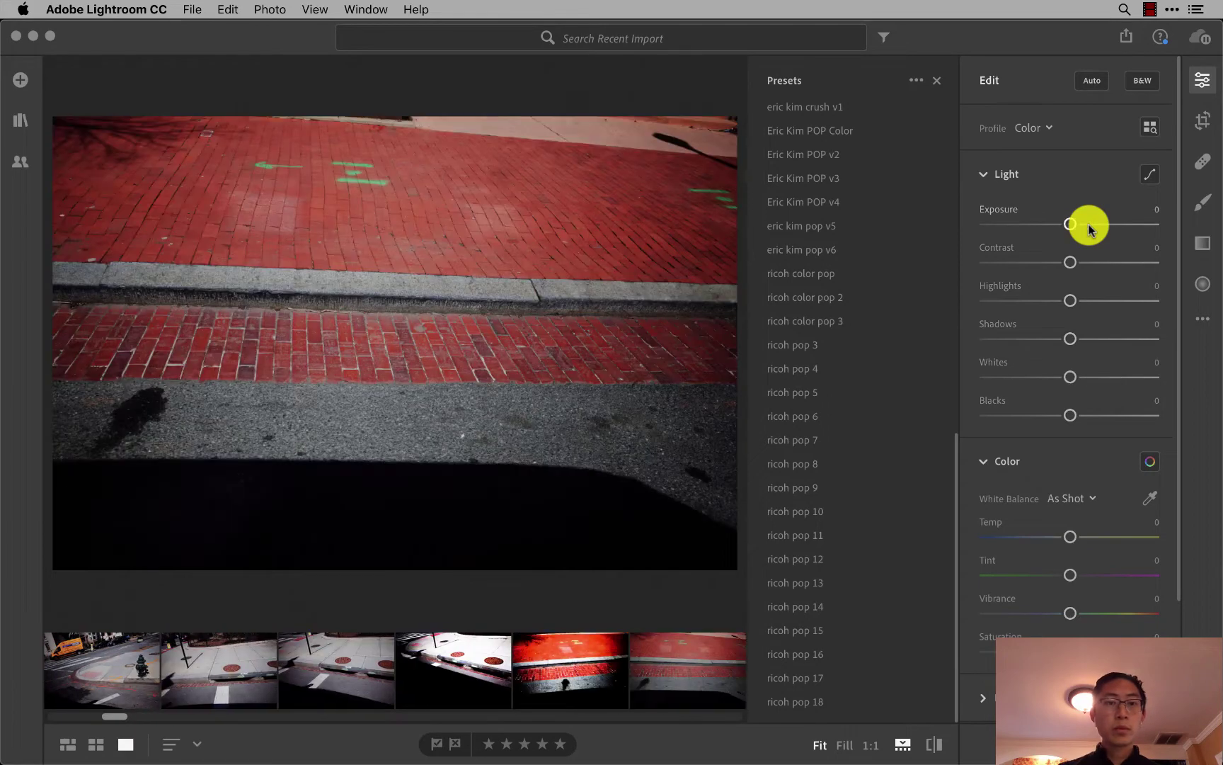
key(Right)
key(Right)
key(super+v)
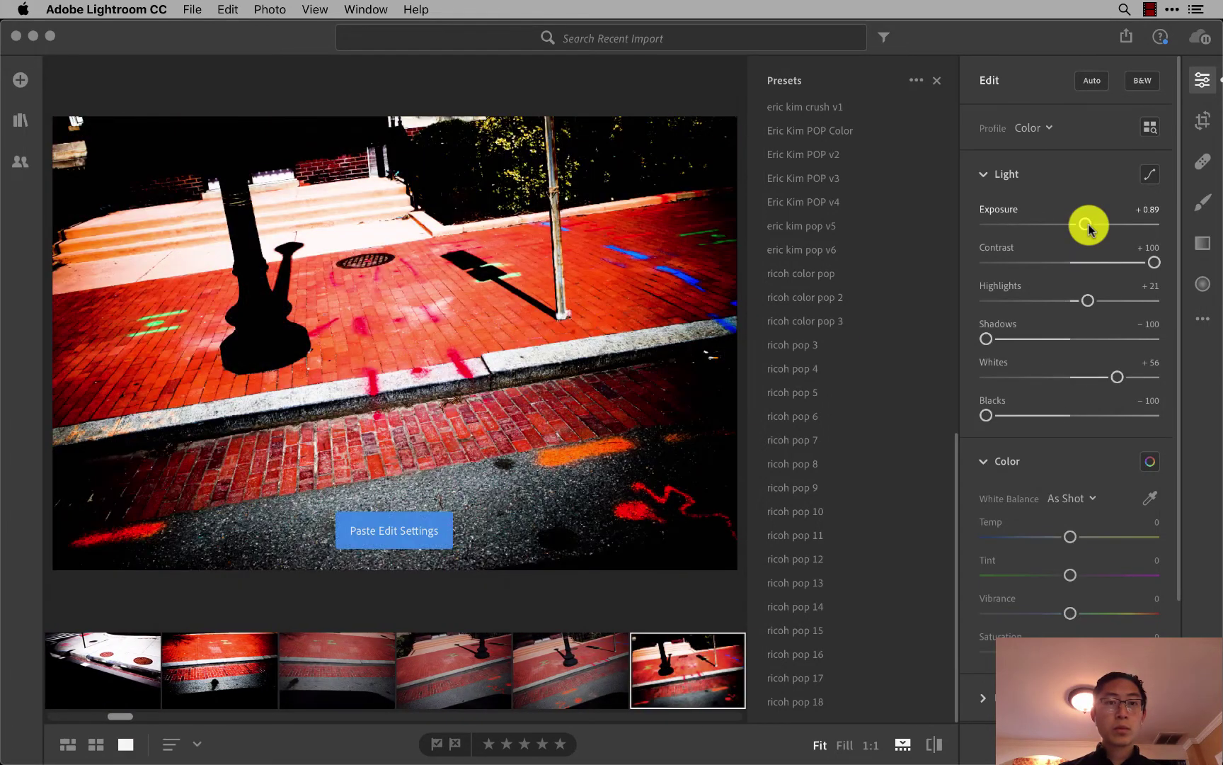
key(Left)
key(super+v)
key(Right)
key(Right)
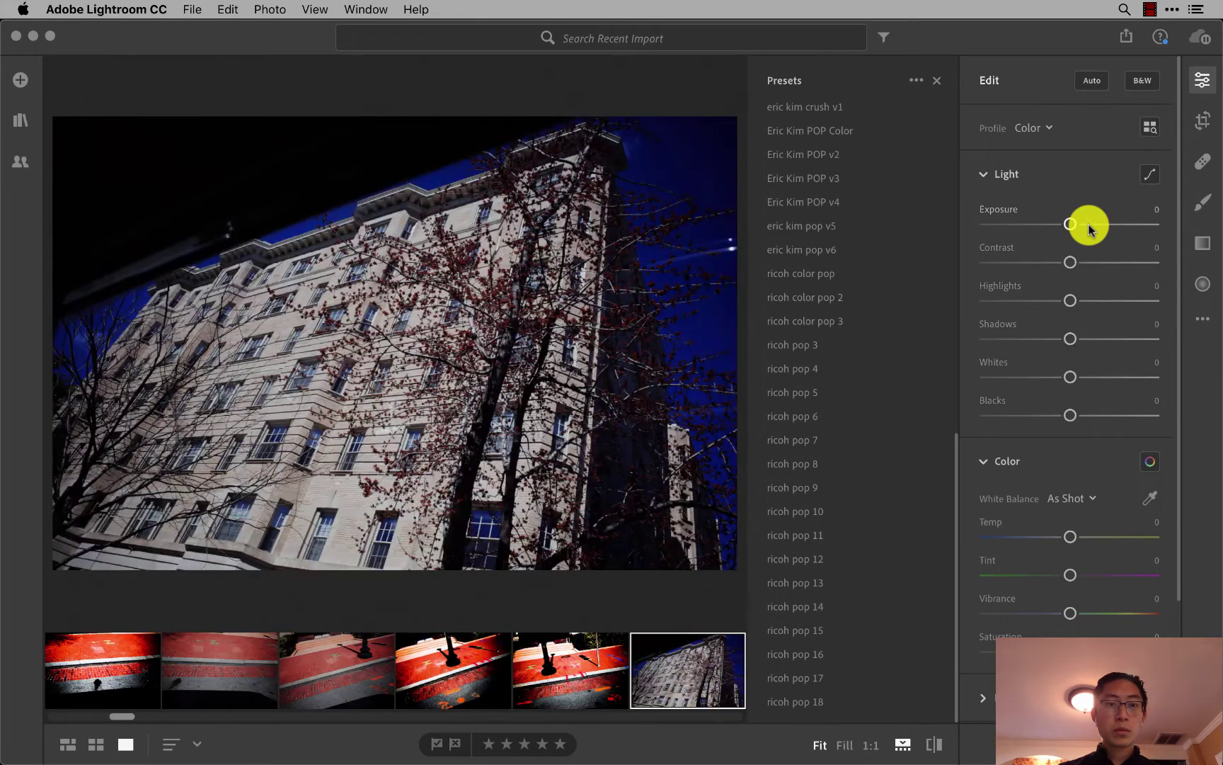
key(super+v)
key(Right)
key(Left)
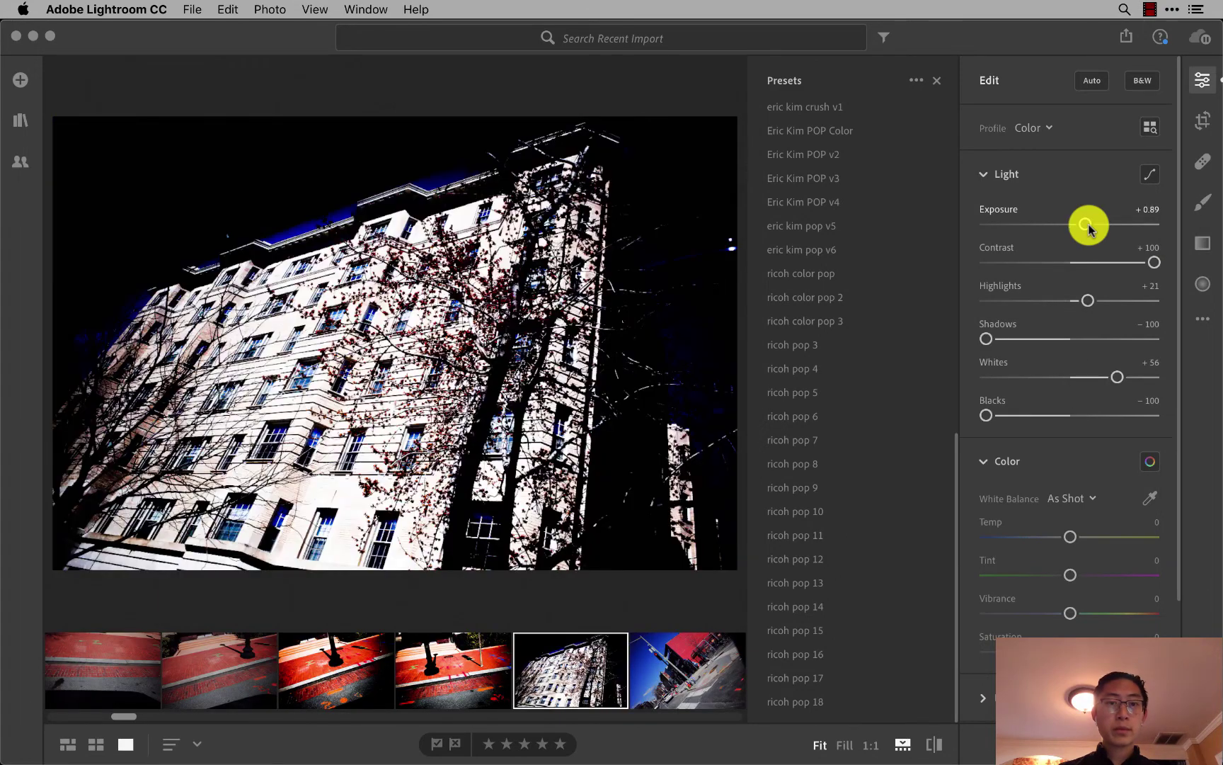
key(Right)
key(super+v)
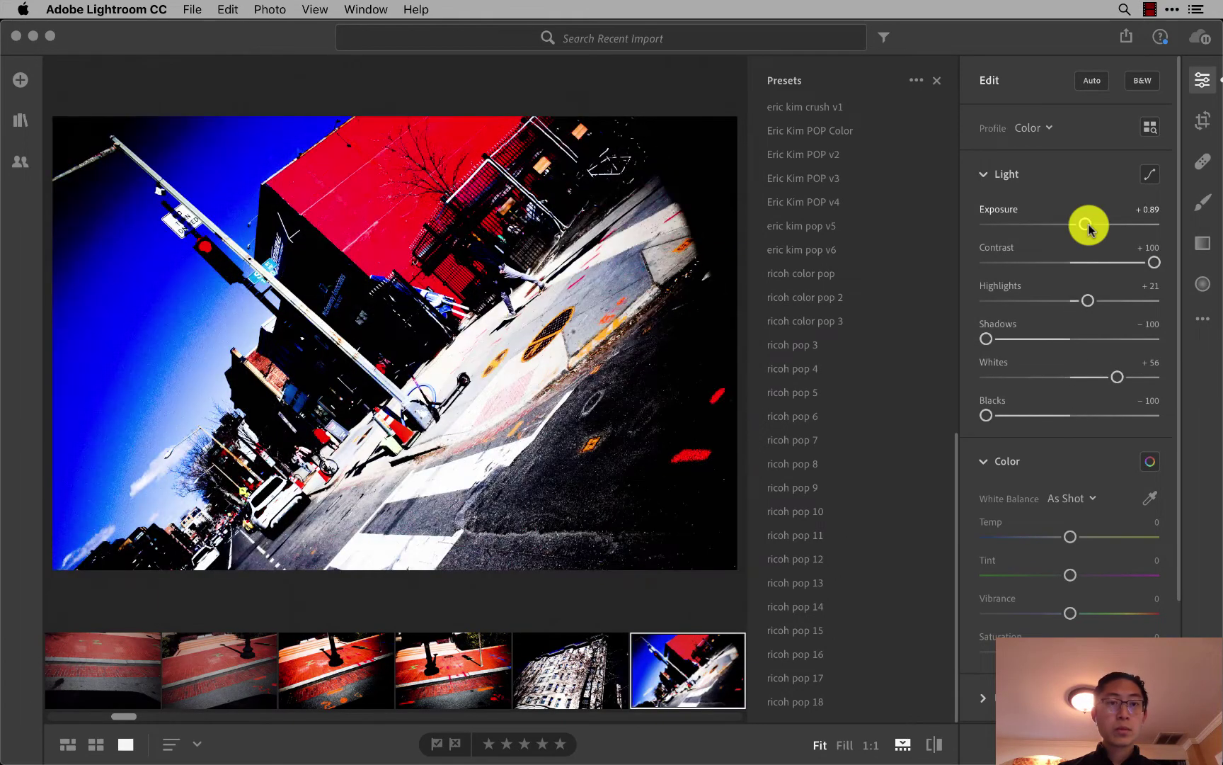
Paste the settings onto three more street-corner photos and flag the last one as a pick.
key(Right)
key(super+v)
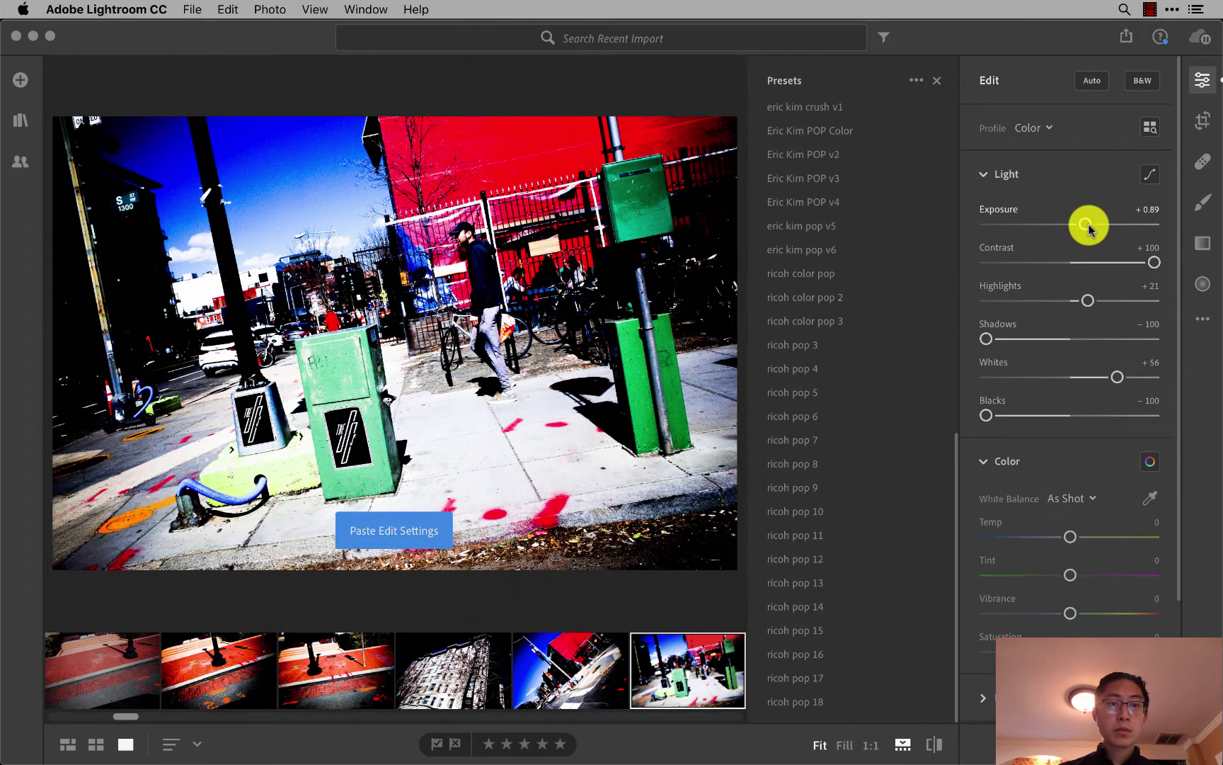
key(Right)
key(super+v)
key(Right)
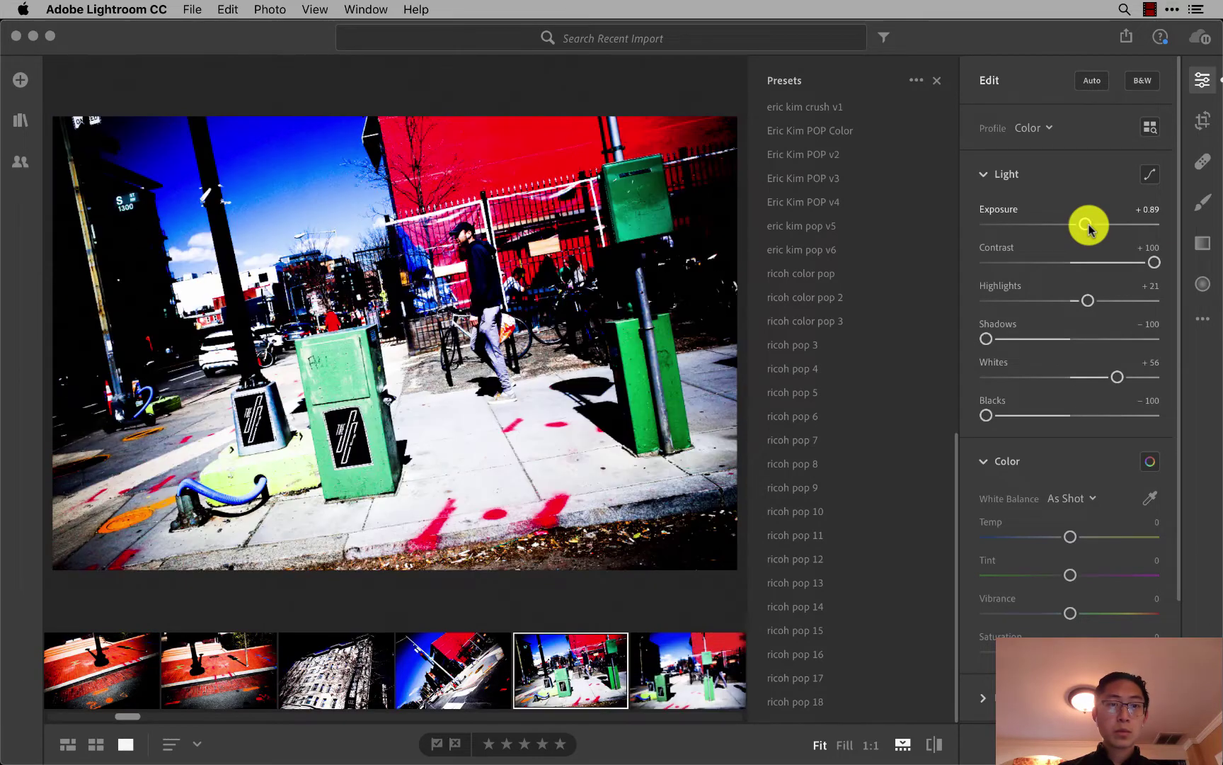
key(super+v)
key(p)
Paste the settings onto one more photo, then browse to the Brooklyn restaurant photo with two men.
key(Right)
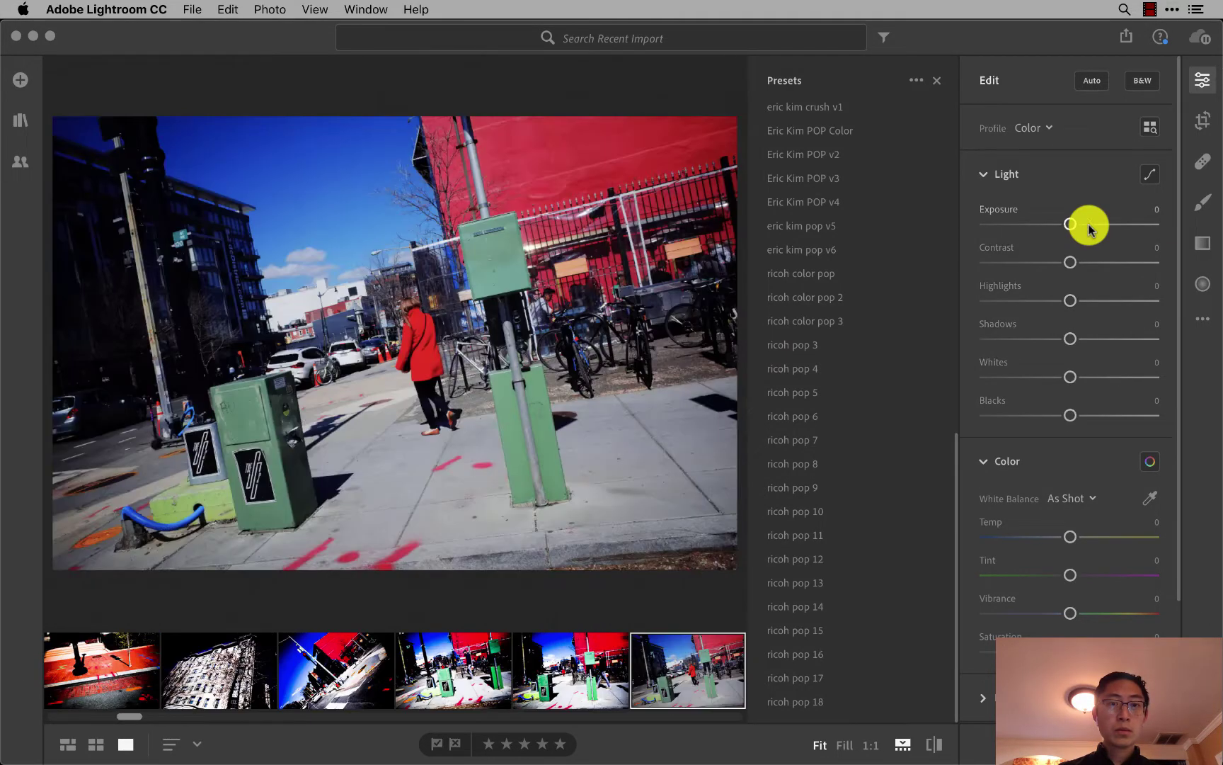
key(Right)
key(super+v)
key(Right)
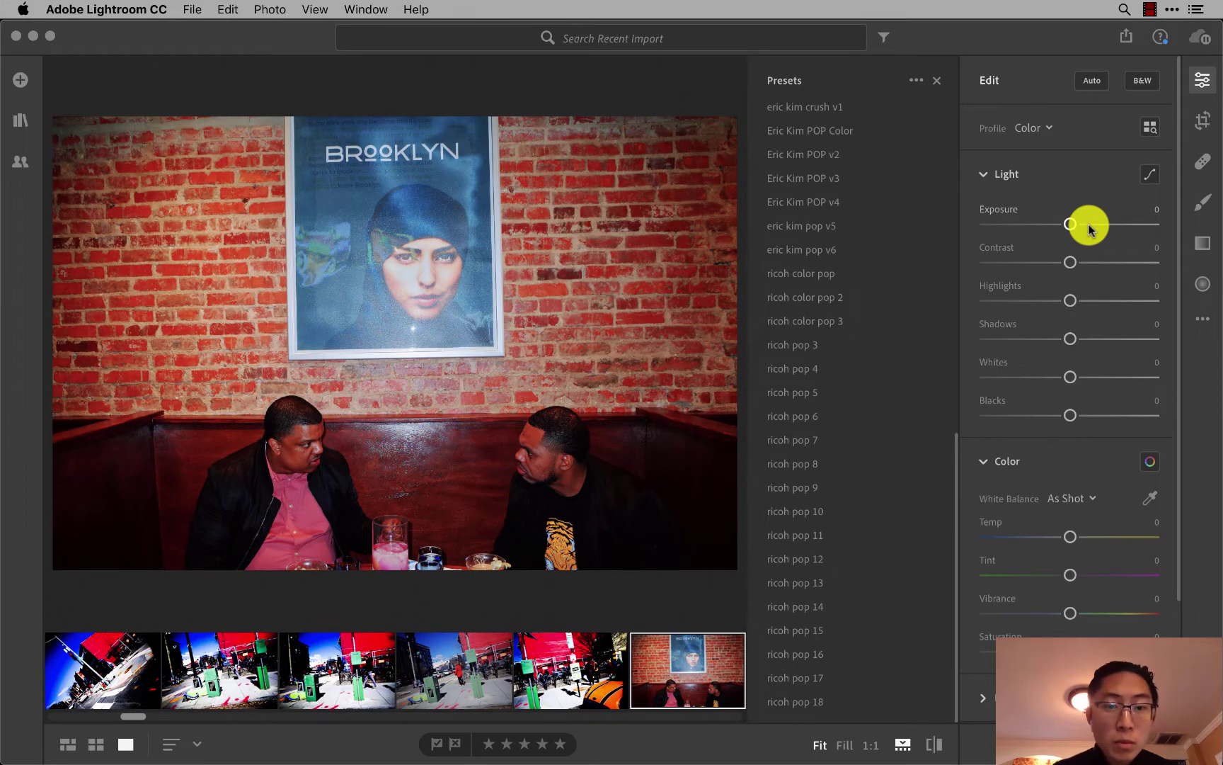
key(Right)
key(Left)
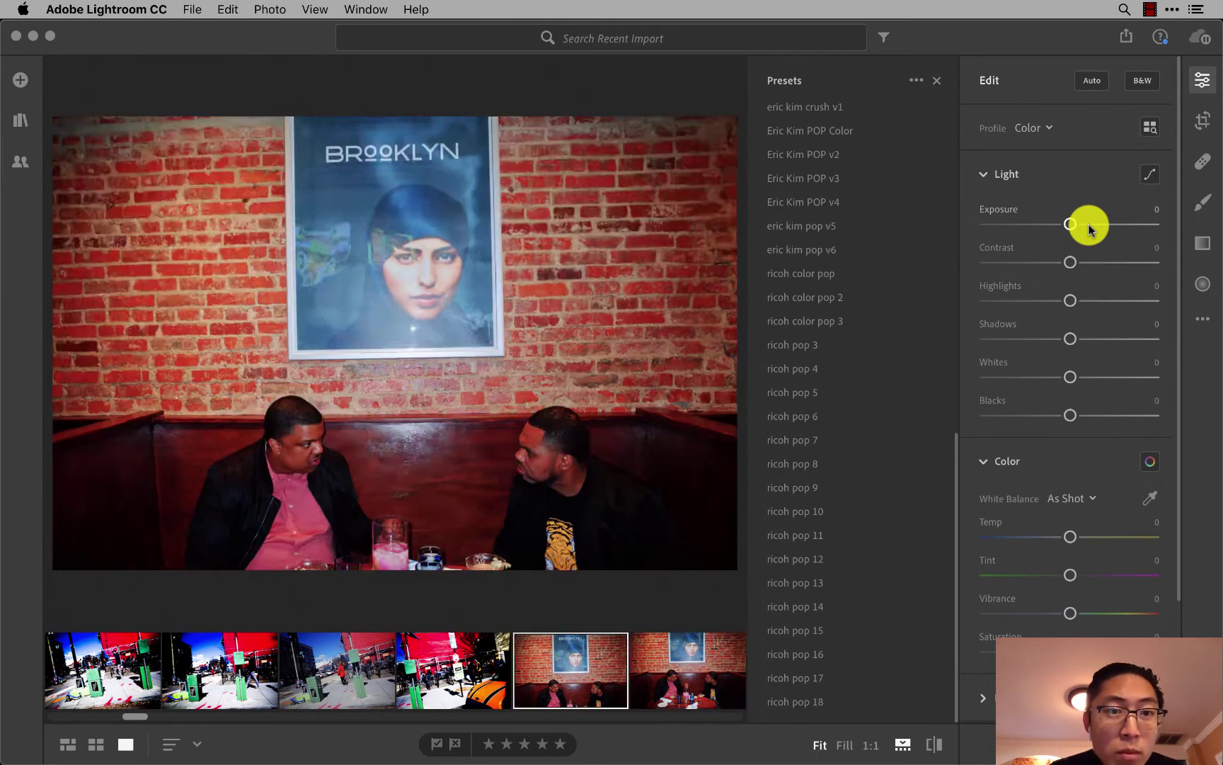
key(Right)
key(Right)
key(Left)
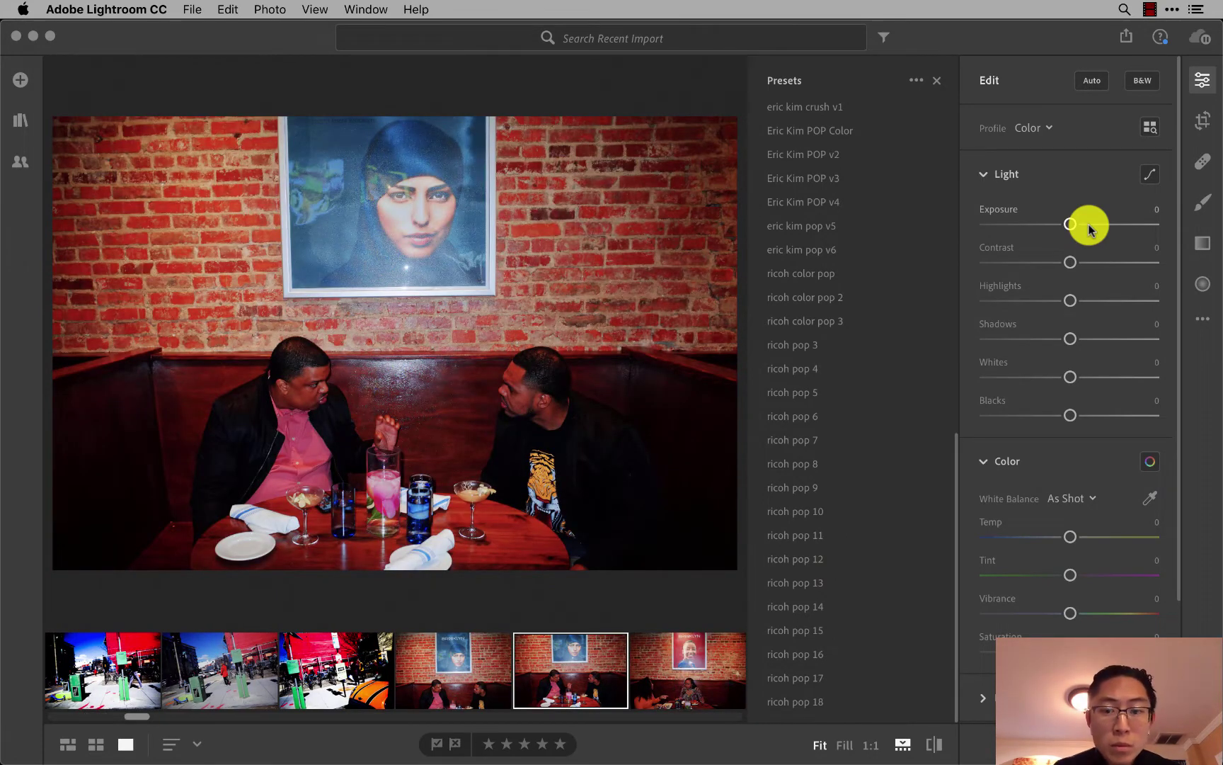
click(1071, 416)
Set the restaurant photo to Blacks +99, Whites +50, Shadows +6, Highlights +18, Contrast +26.
drag(1073, 419, 1138, 418)
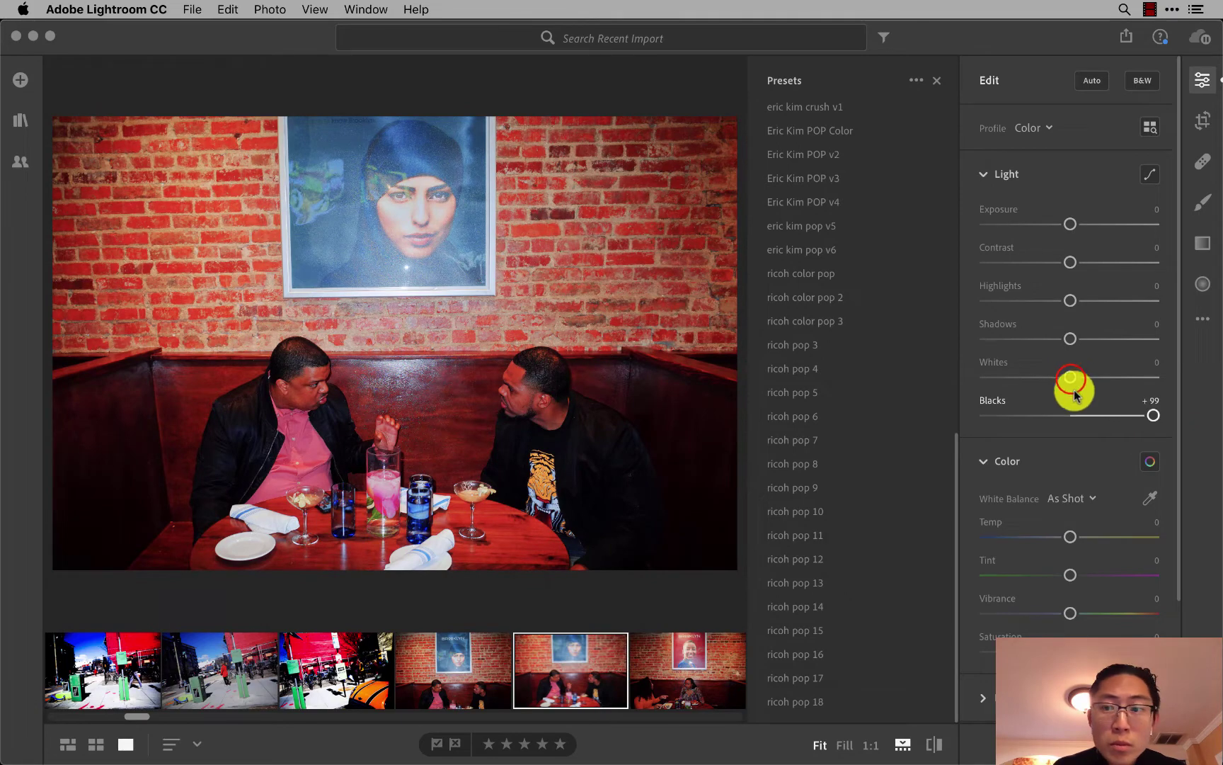
drag(1071, 380, 1098, 382)
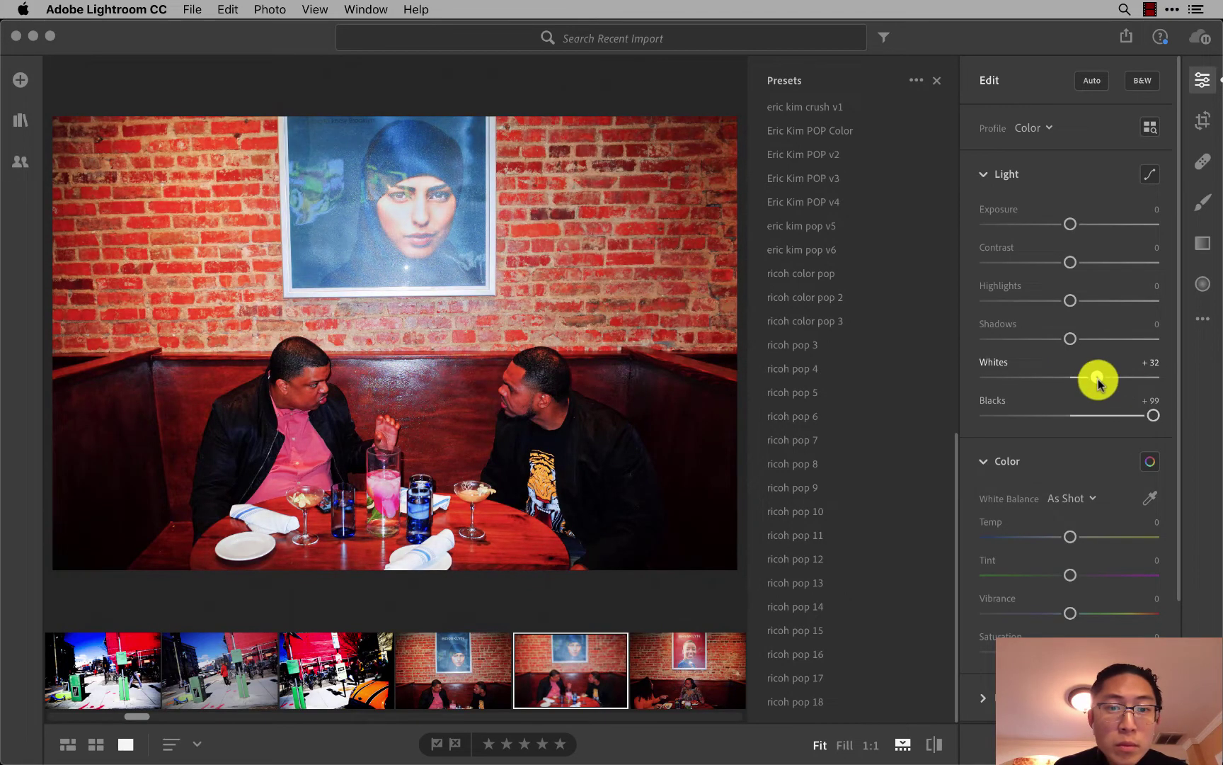
mouse_move(1070, 338)
mouse_down()
mouse_move(1093, 338)
mouse_move(1070, 340)
mouse_move(1099, 262)
mouse_up()
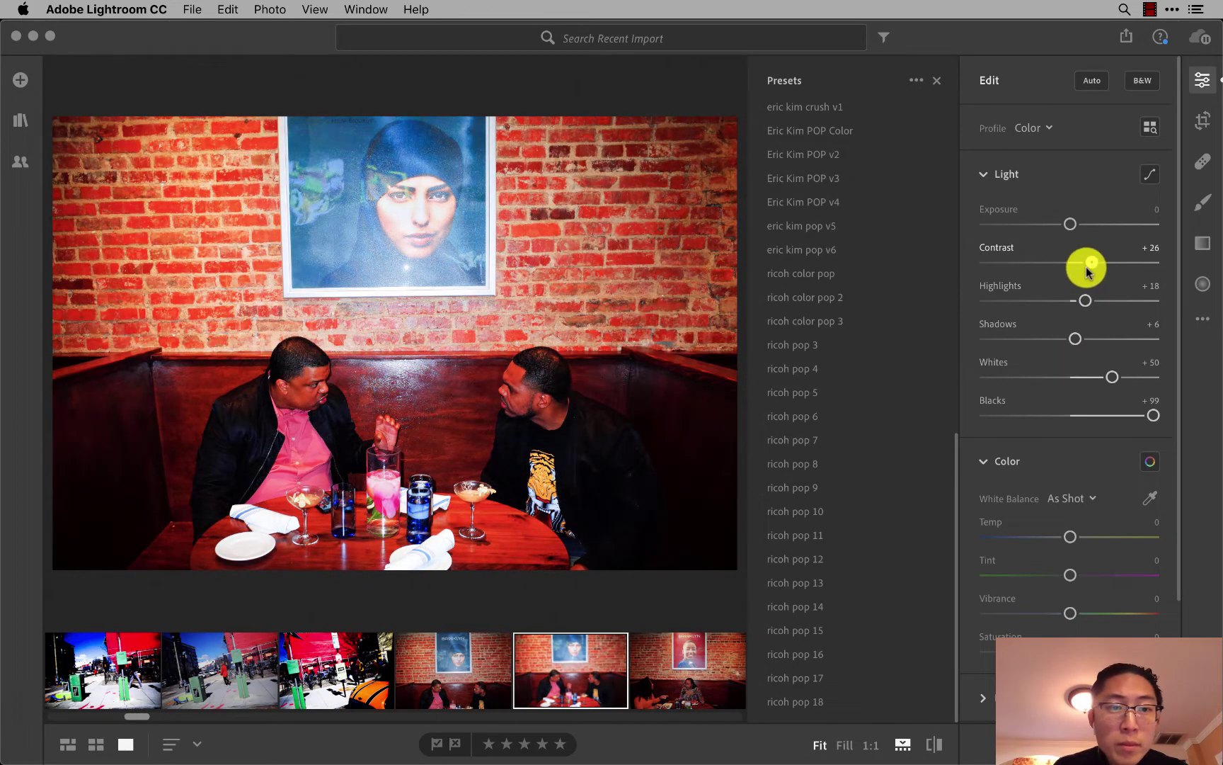
Copy the restaurant photo's settings, paste them onto the next restaurant photos, and flag one as a pick.
key(super+c)
key(Right)
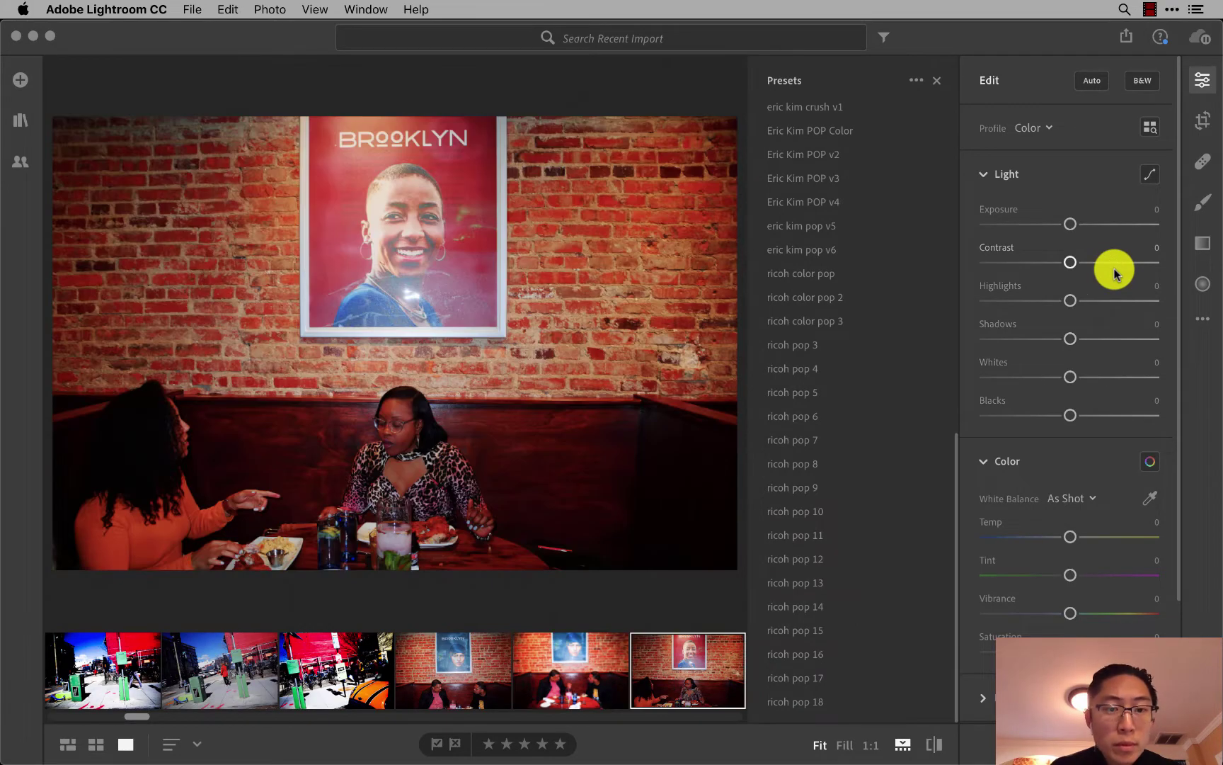
key(super+v)
key(Right)
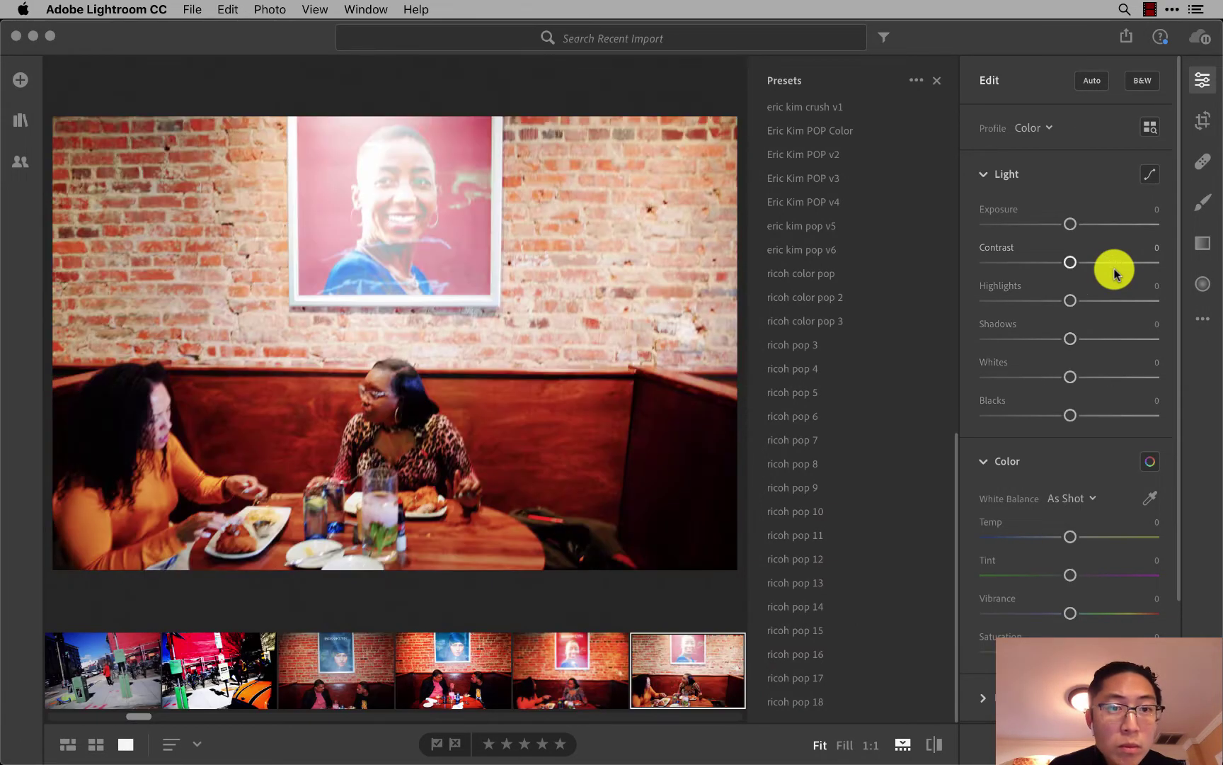
key(super+v)
key(Left)
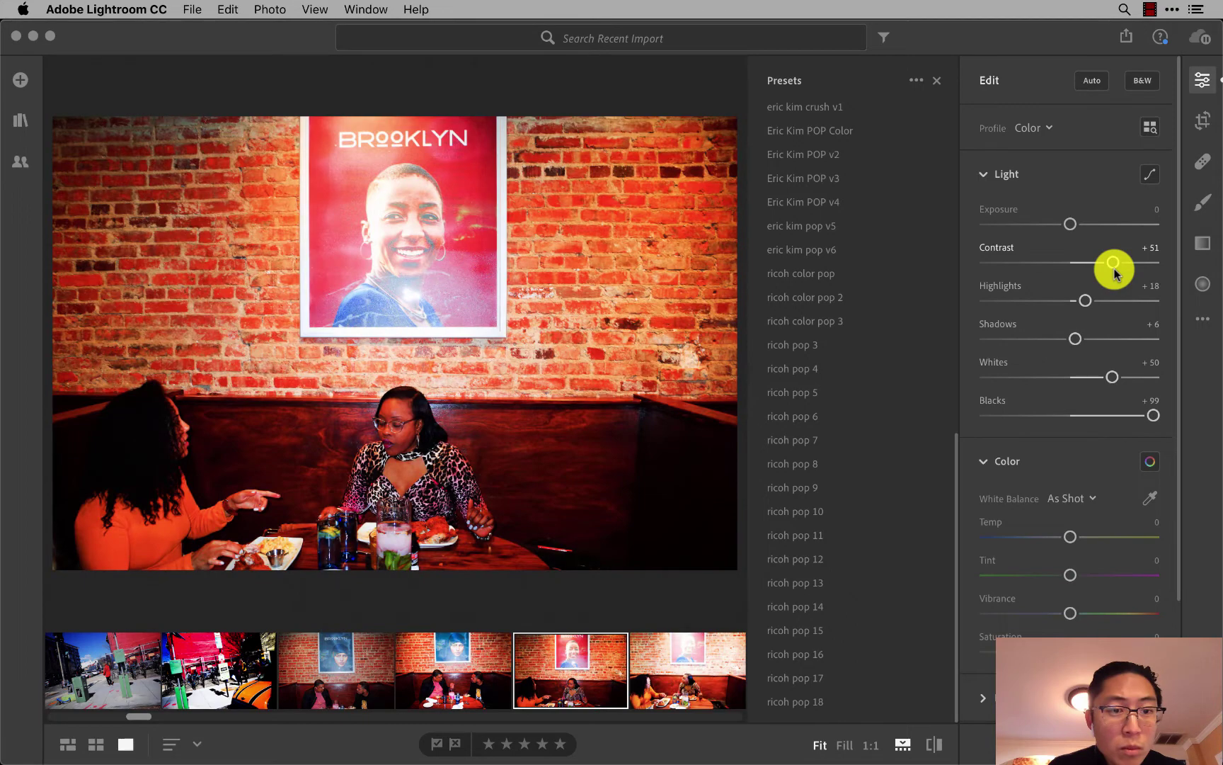
key(Right)
key(super+v)
key(Left)
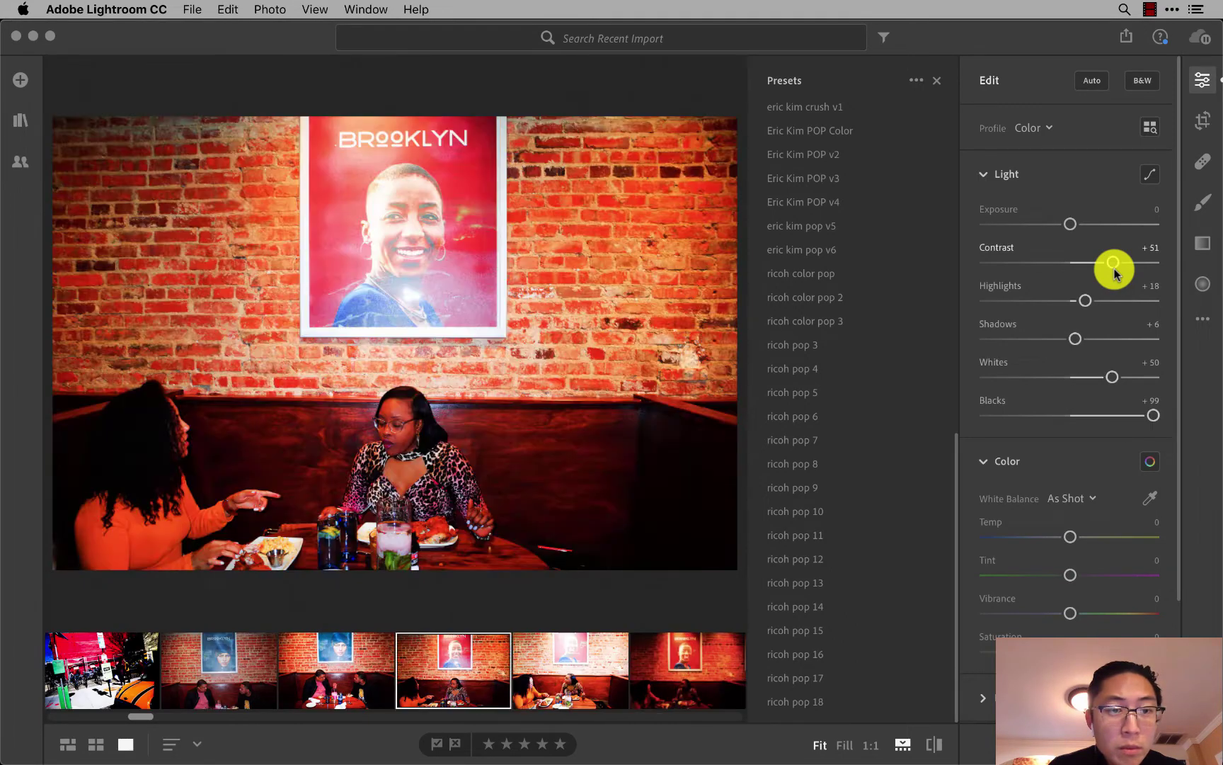
key(p)
Reject the washed-out restaurant photo, then paste the settings onto an earlier one and flag it a pick.
key(Right)
key(Right)
key(Right)
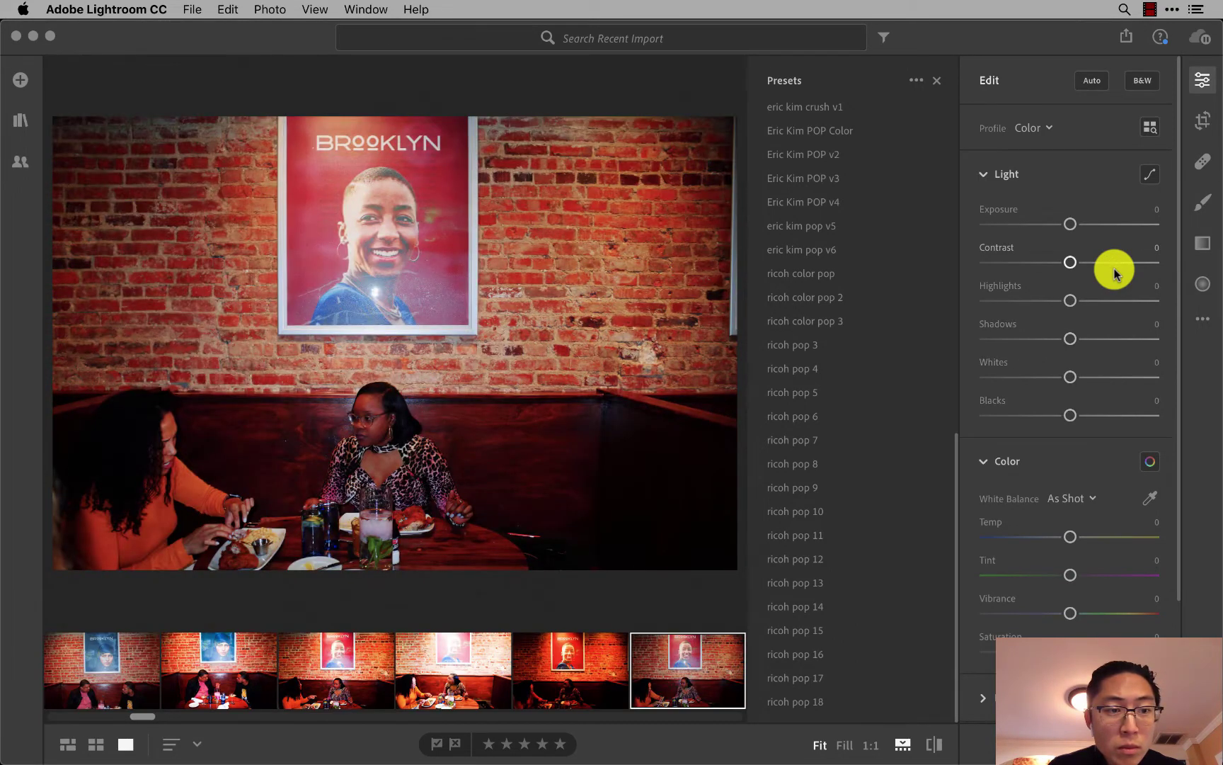
key(Left)
key(Left)
key(Left)
key(Right)
key(x)
key(Left)
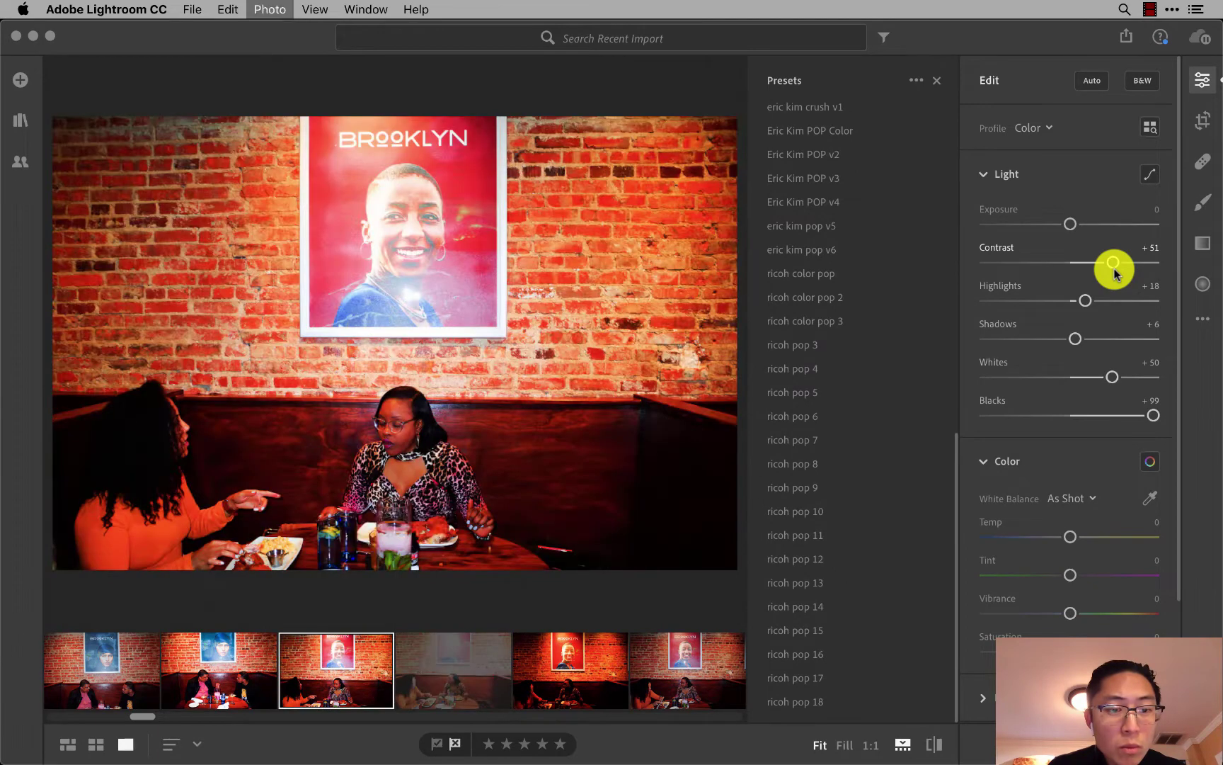
key(x)
key(Right)
key(Right)
key(Right)
key(Right)
key(Left)
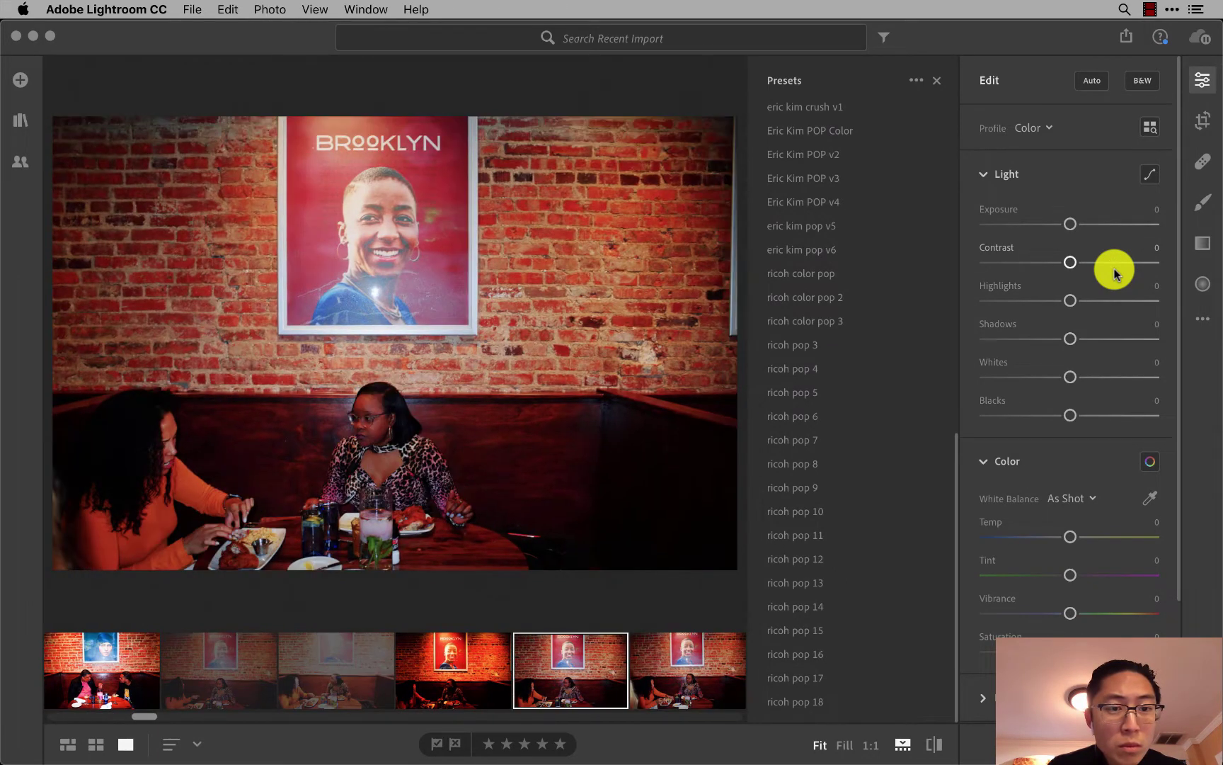
key(Right)
key(Right)
key(Left)
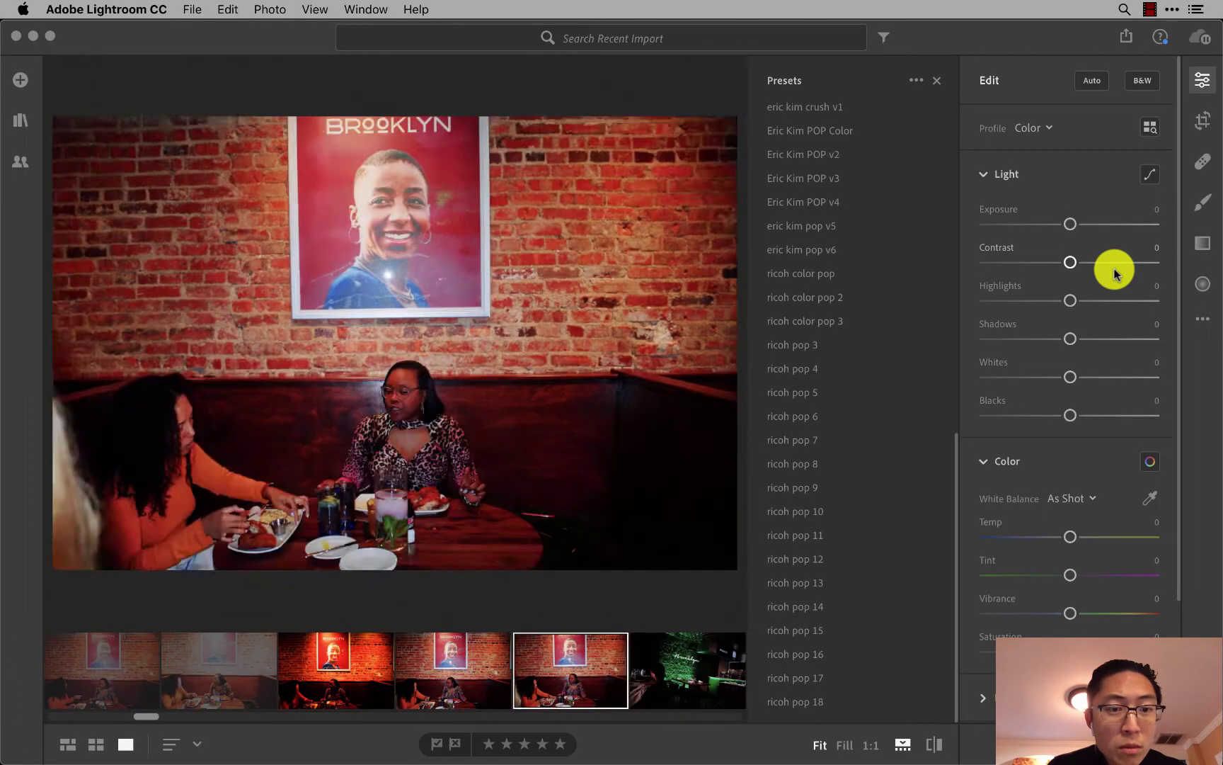
key(Left)
key(ctrl+v)
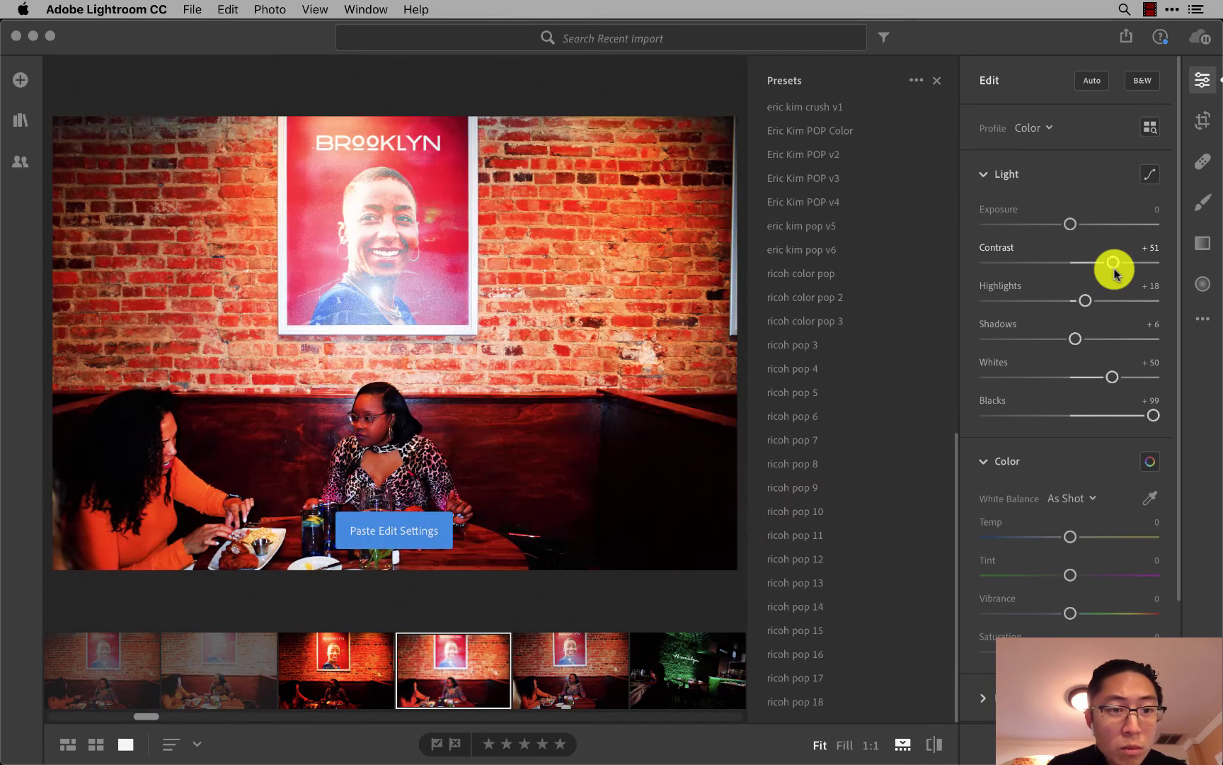
key(p)
Paste the settings onto the green-lit bar photo and the fried-chicken photo, and rotate the chicken shot.
key(Right)
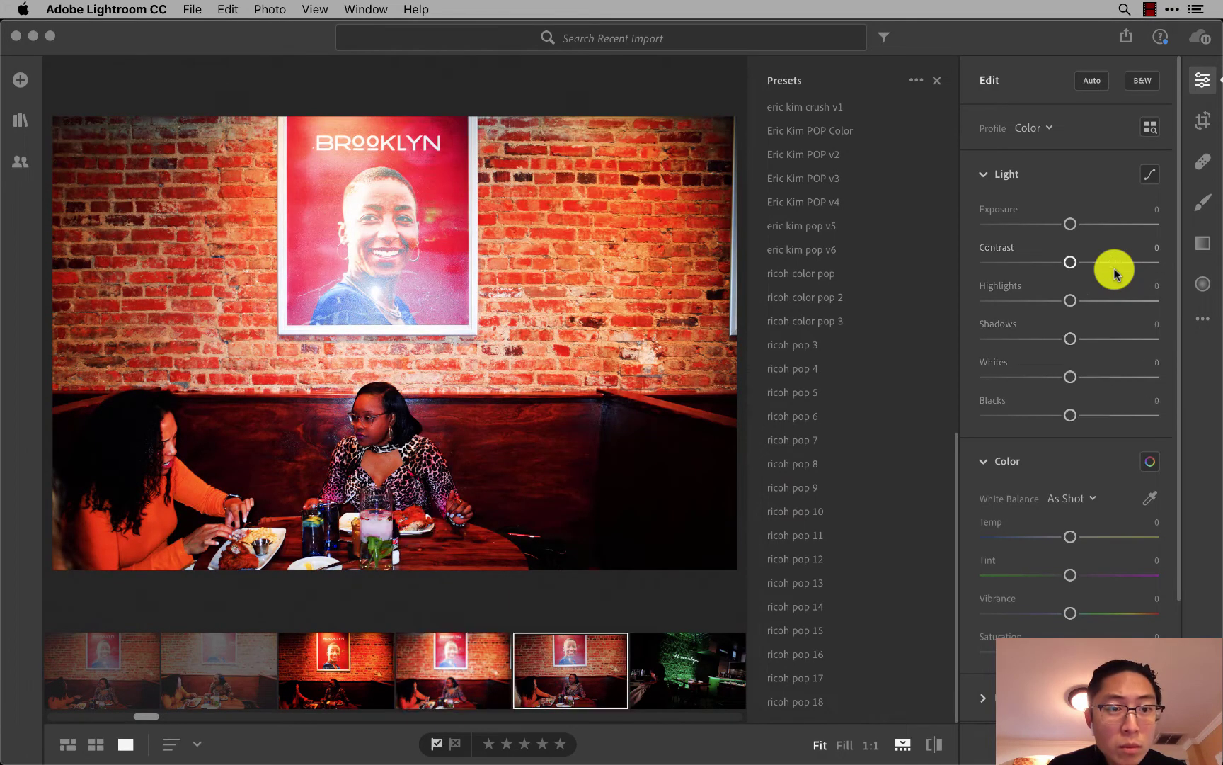
key(Right)
key(Right)
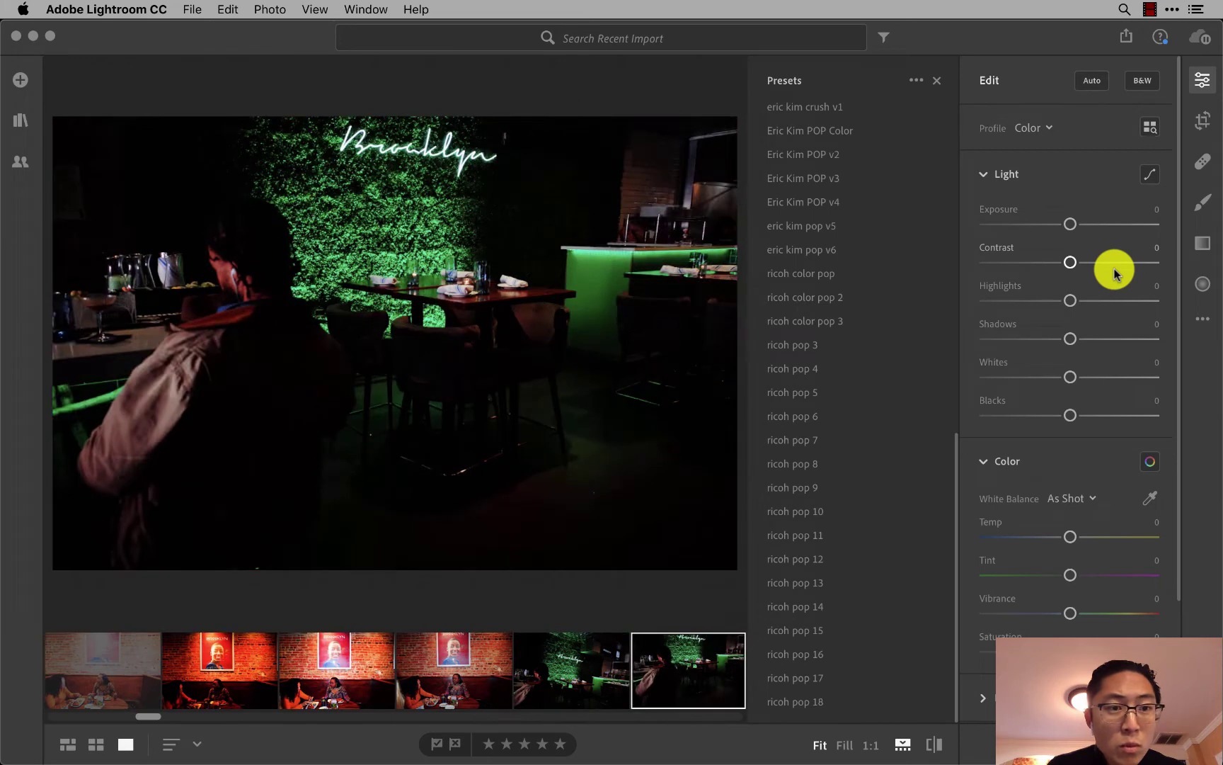
key(super+v)
key(Right)
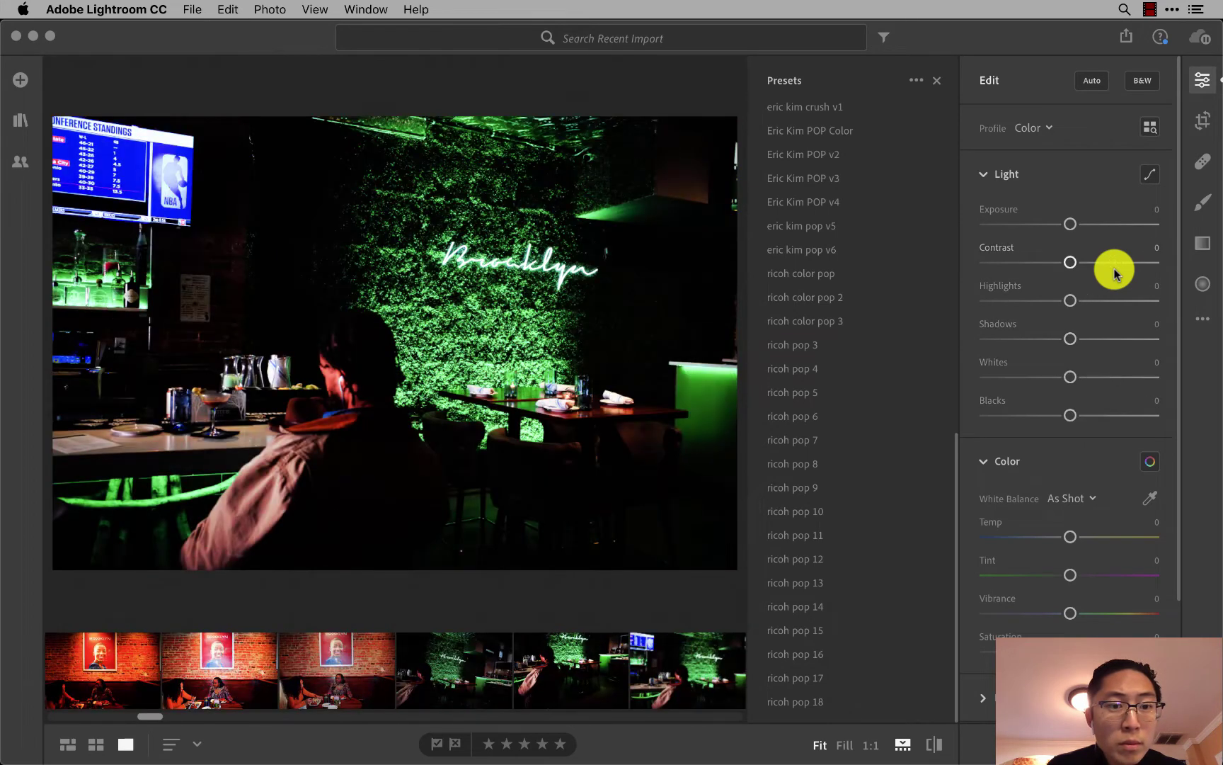
key(Right)
key(Right)
key(super+v)
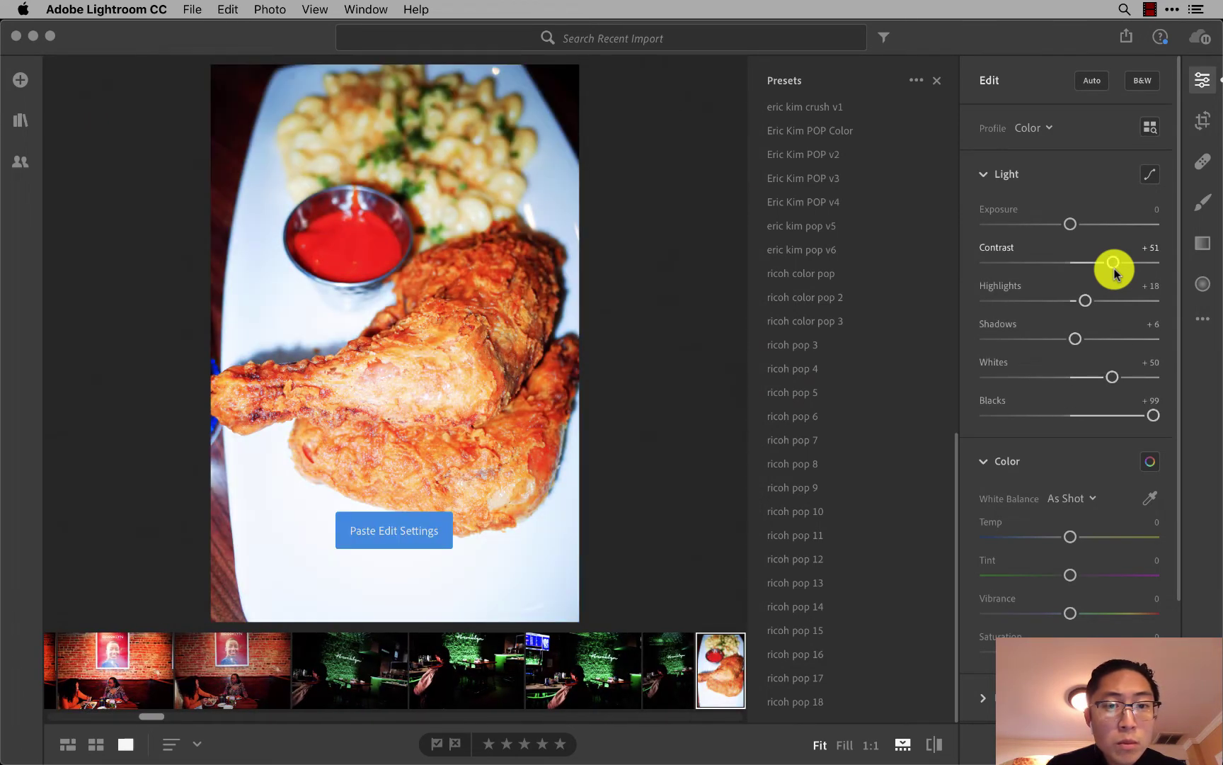
key(super+bracketleft)
key(super+bracketright)
key(super+bracketright)
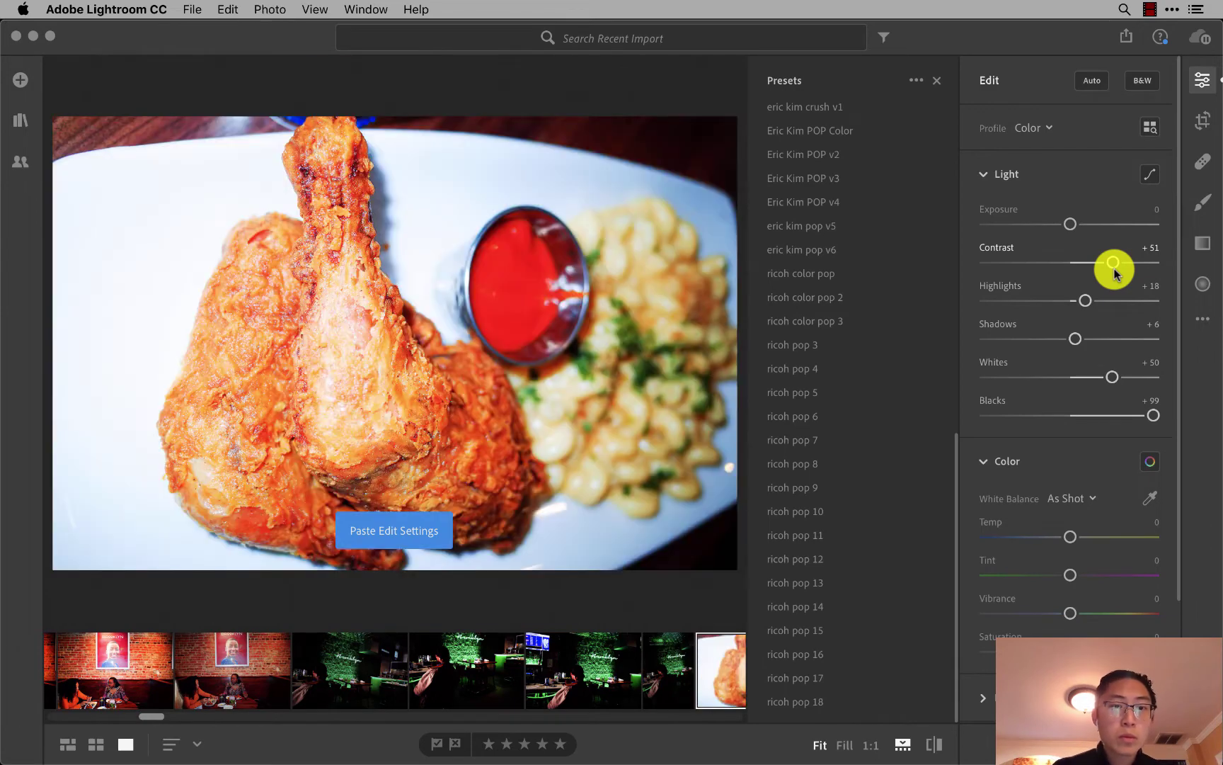
key(super+bracketleft)
key(super+bracketleft)
key(super+bracketright)
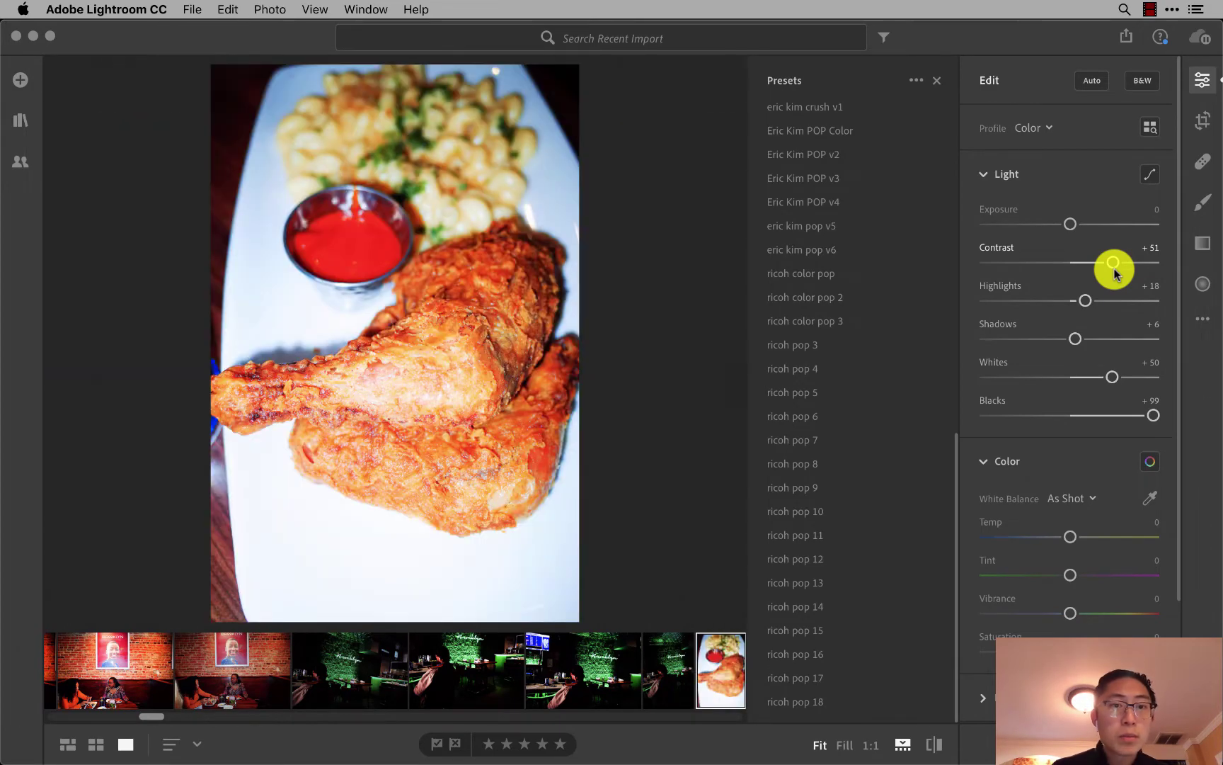
Paste the settings onto the landscape chicken photo and the mac-and-cheese photo.
key(Right)
key(super+v)
key(Right)
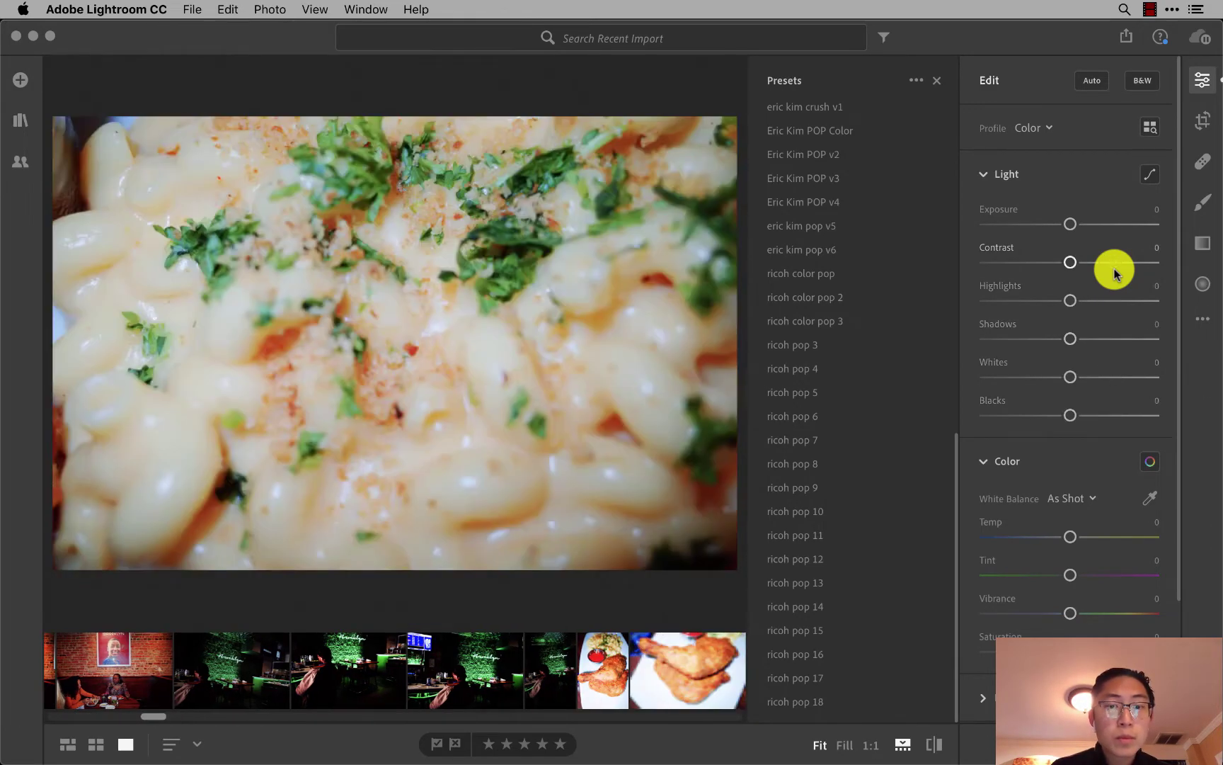
key(Left)
key(super+v)
key(Right)
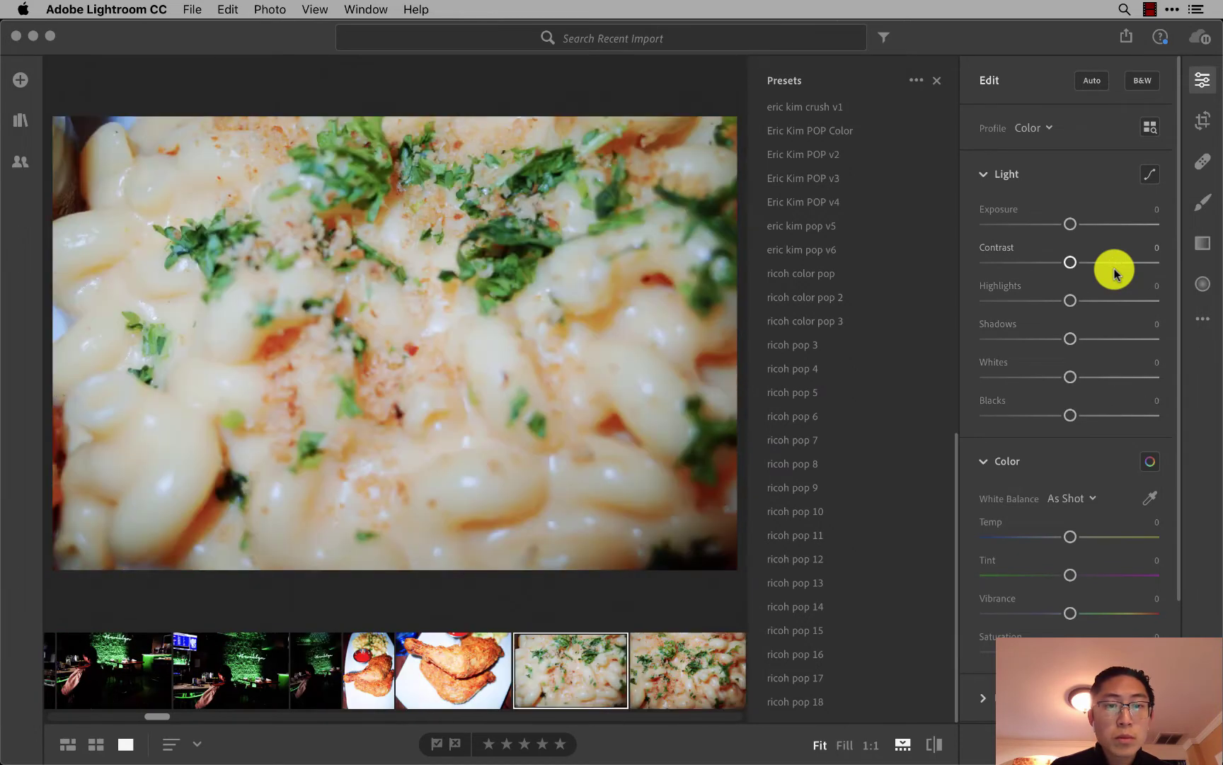
key(super+v)
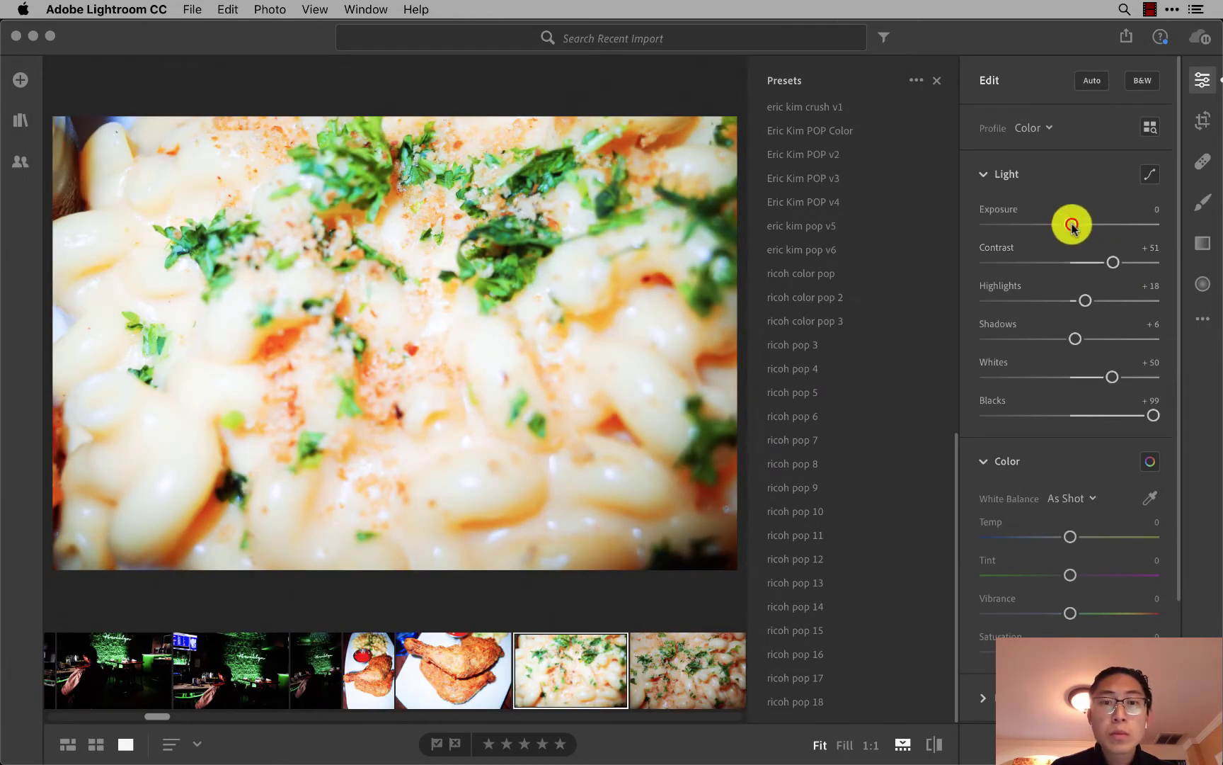
Nudge exposure up, paste the settings onto the next mac-and-cheese photo, and reject the closer shot.
drag(1073, 225, 1076, 225)
key(super+c)
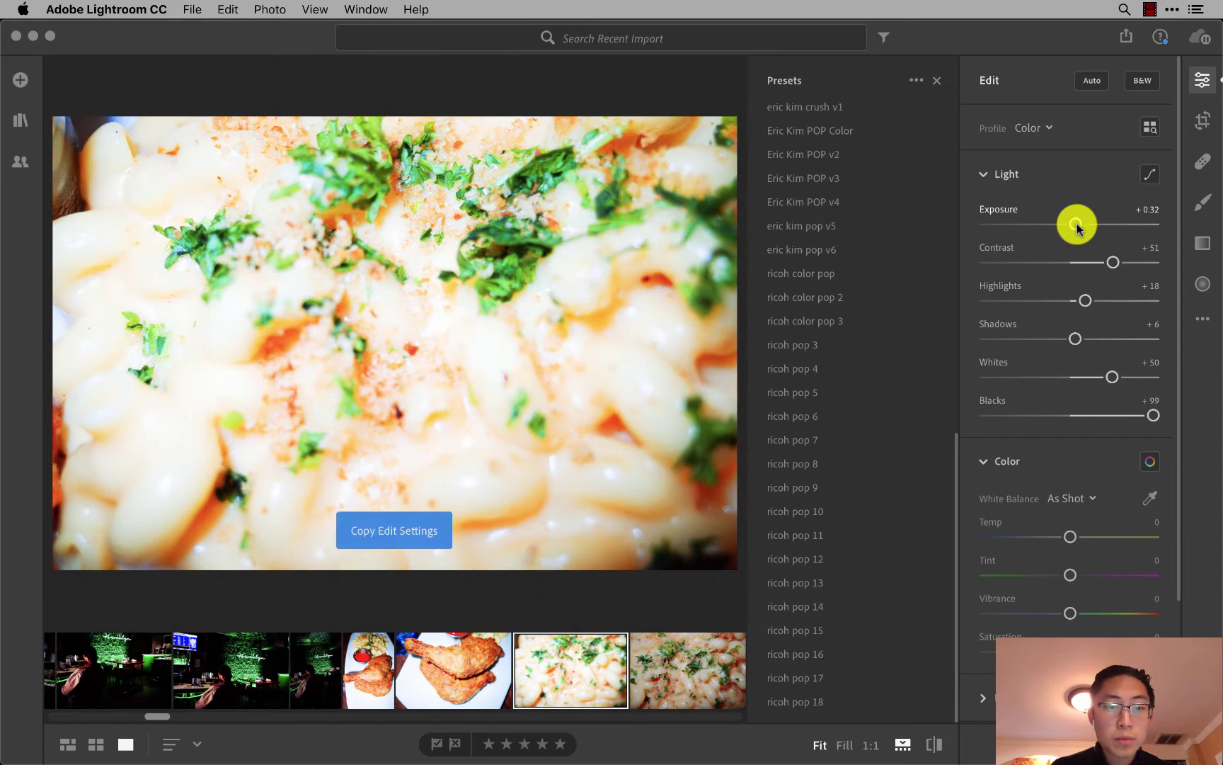
key(super+c)
key(Right)
key(super+v)
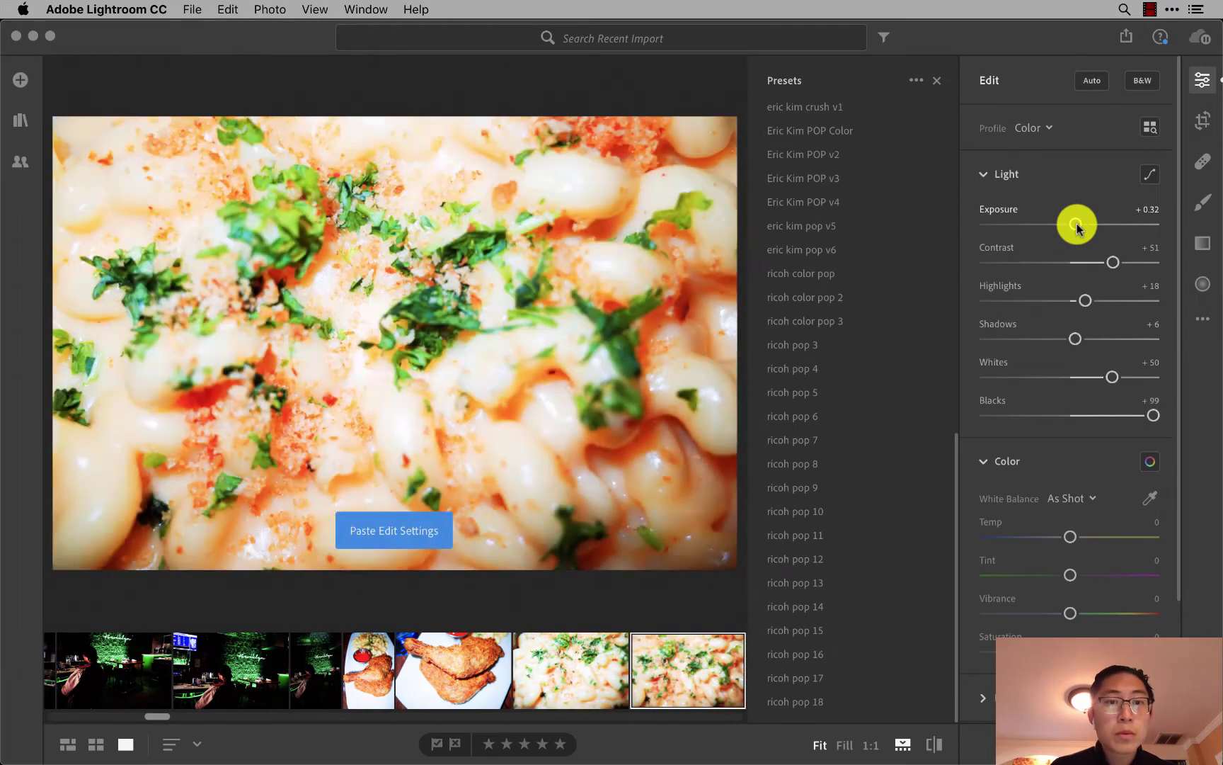
key(Right)
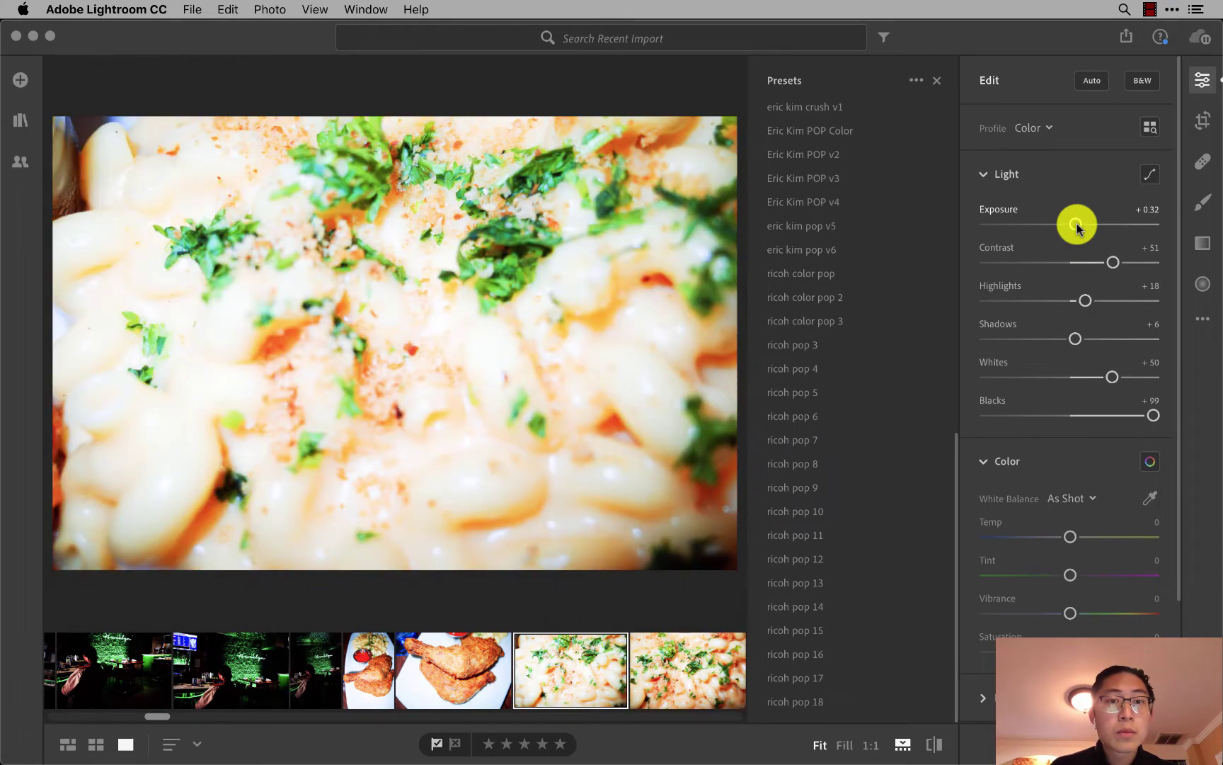
key(x)
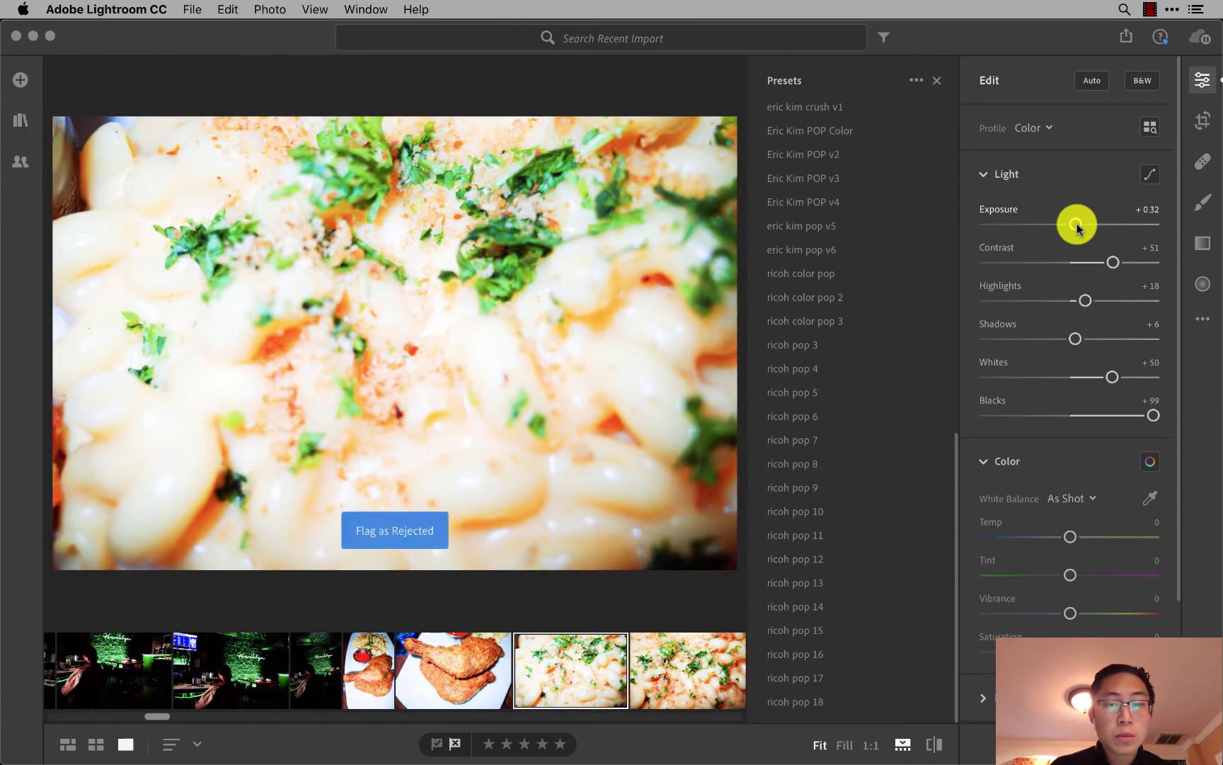
key(Right)
Keep Blacks at +100, pull Whites down to +52, and copy the adjusted settings.
click(1154, 415)
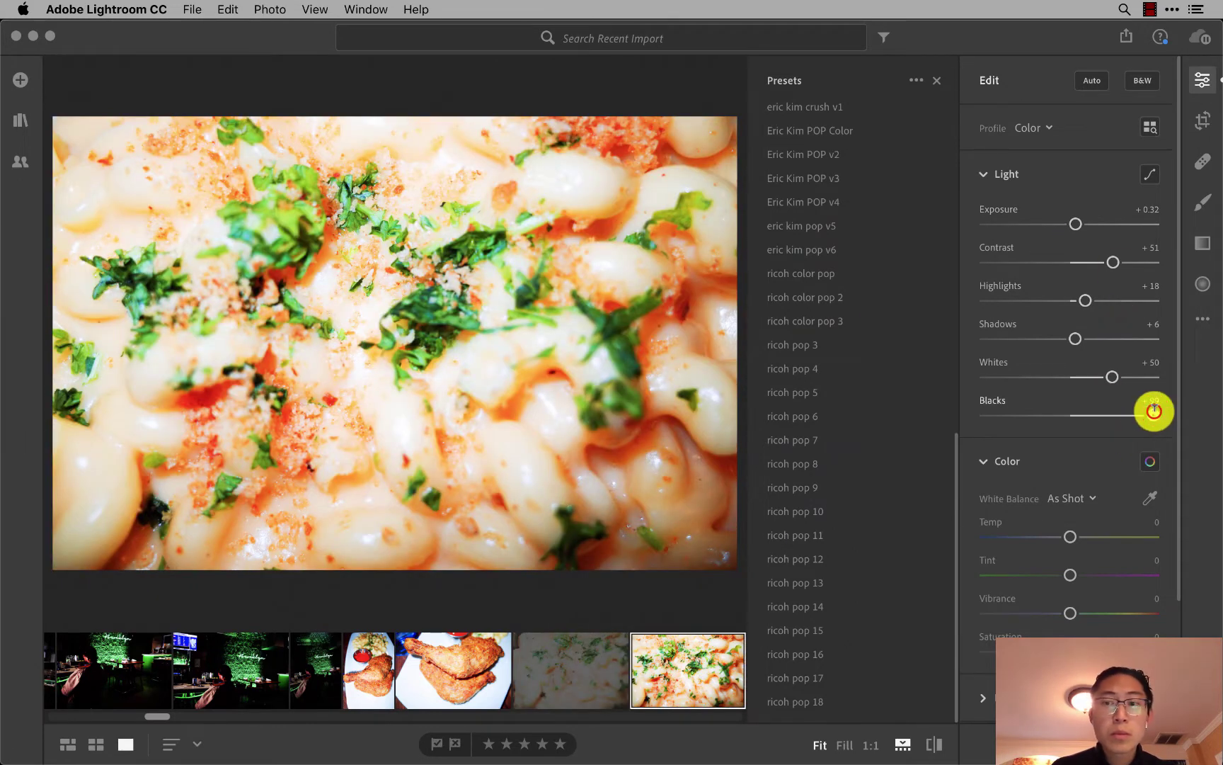
mouse_move(1154, 410)
mouse_down()
mouse_move(1112, 415)
mouse_move(1160, 415)
mouse_move(1115, 381)
mouse_move(1093, 341)
mouse_move(1058, 348)
mouse_up()
click(1074, 339)
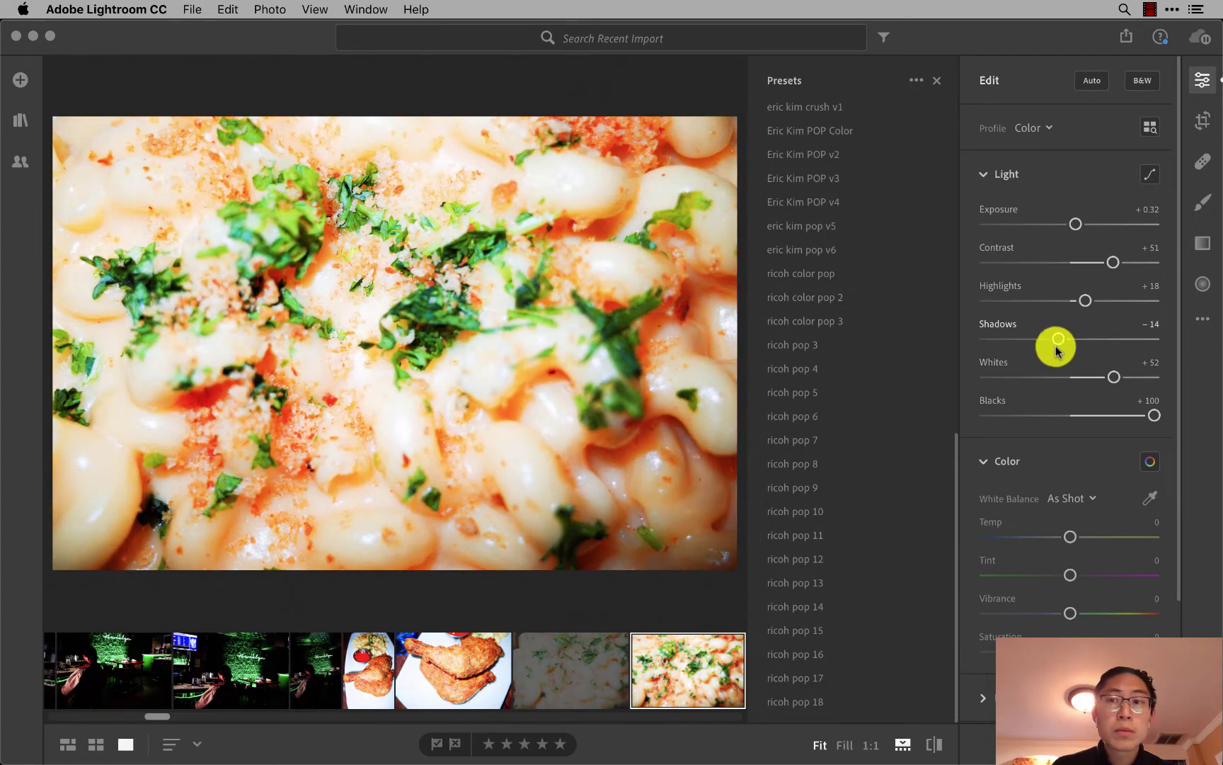
key(super+c)
click(1076, 223)
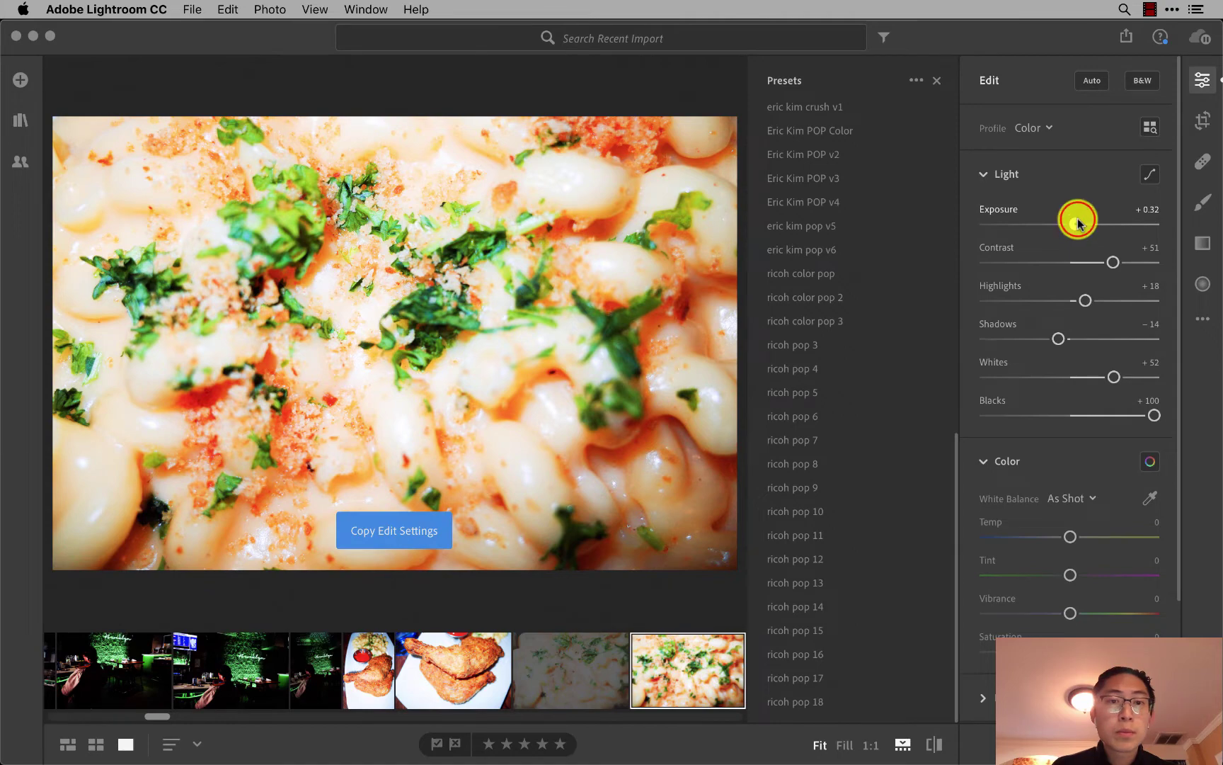
Paste the adjusted settings onto the following photos, ending at the chicken plate photo.
key(Right)
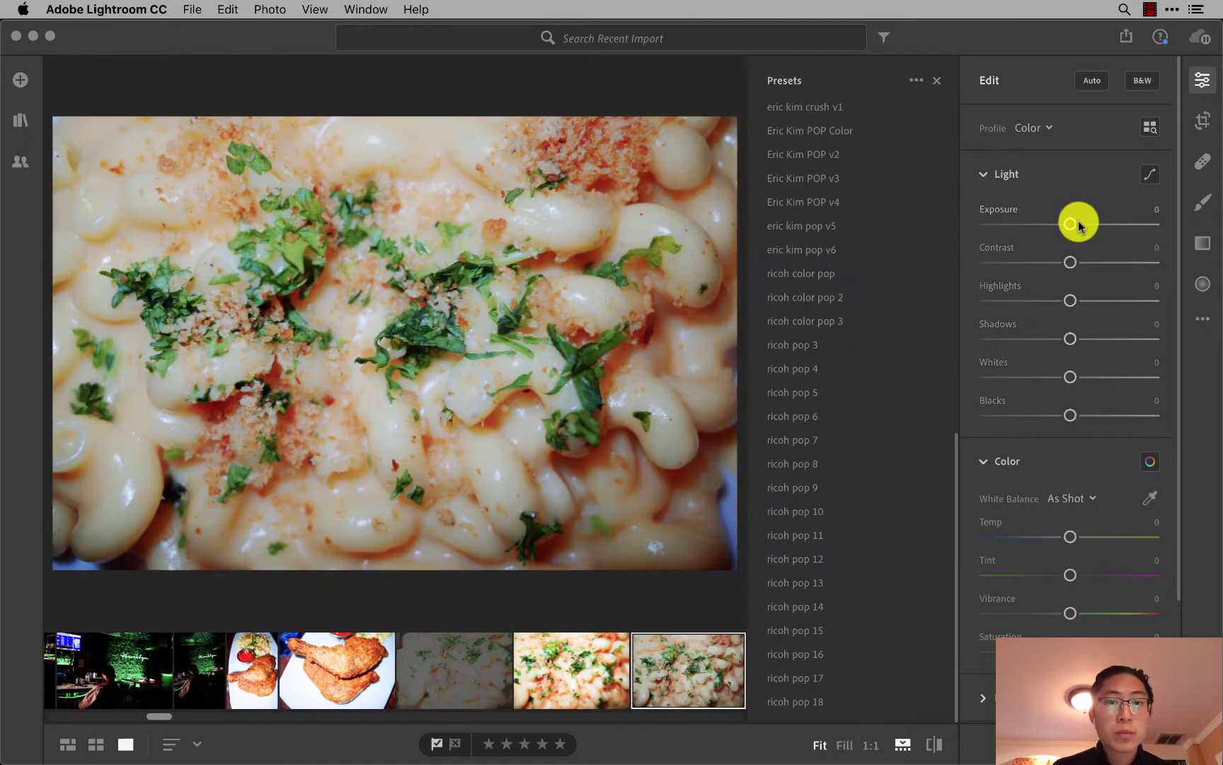
key(super+v)
key(Left)
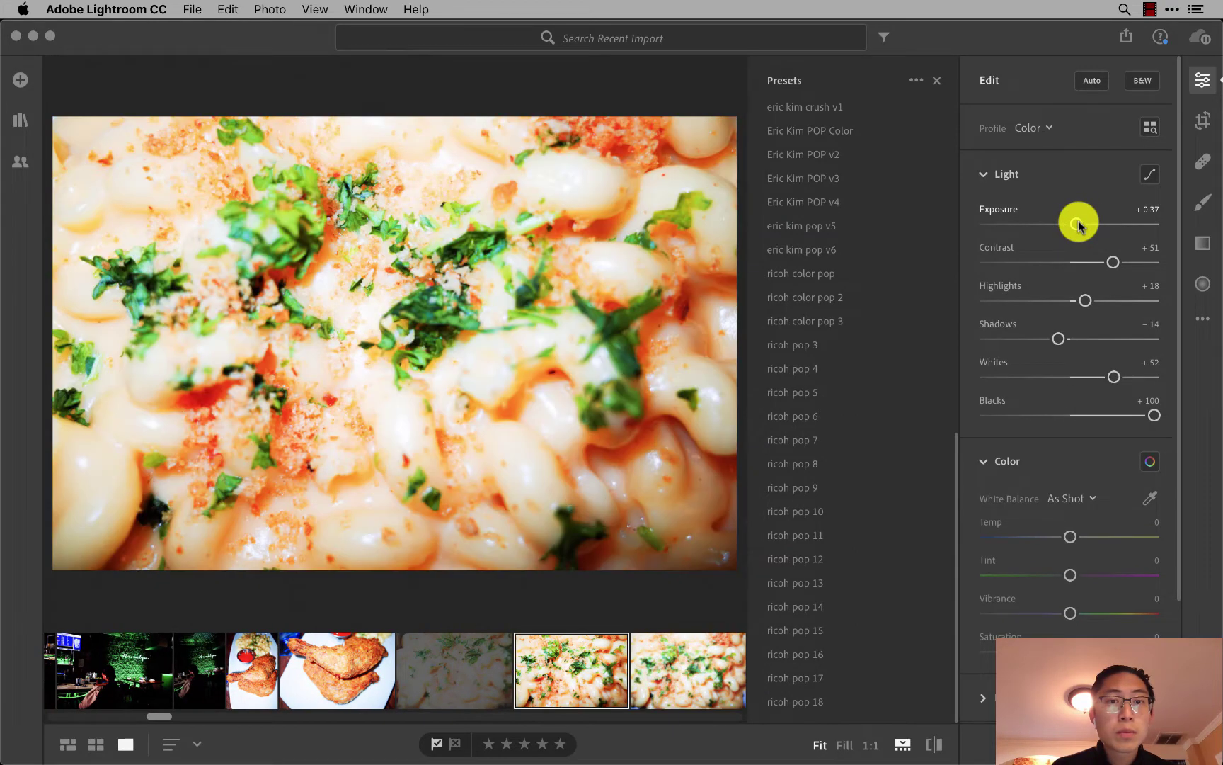
key(Right)
key(super+v)
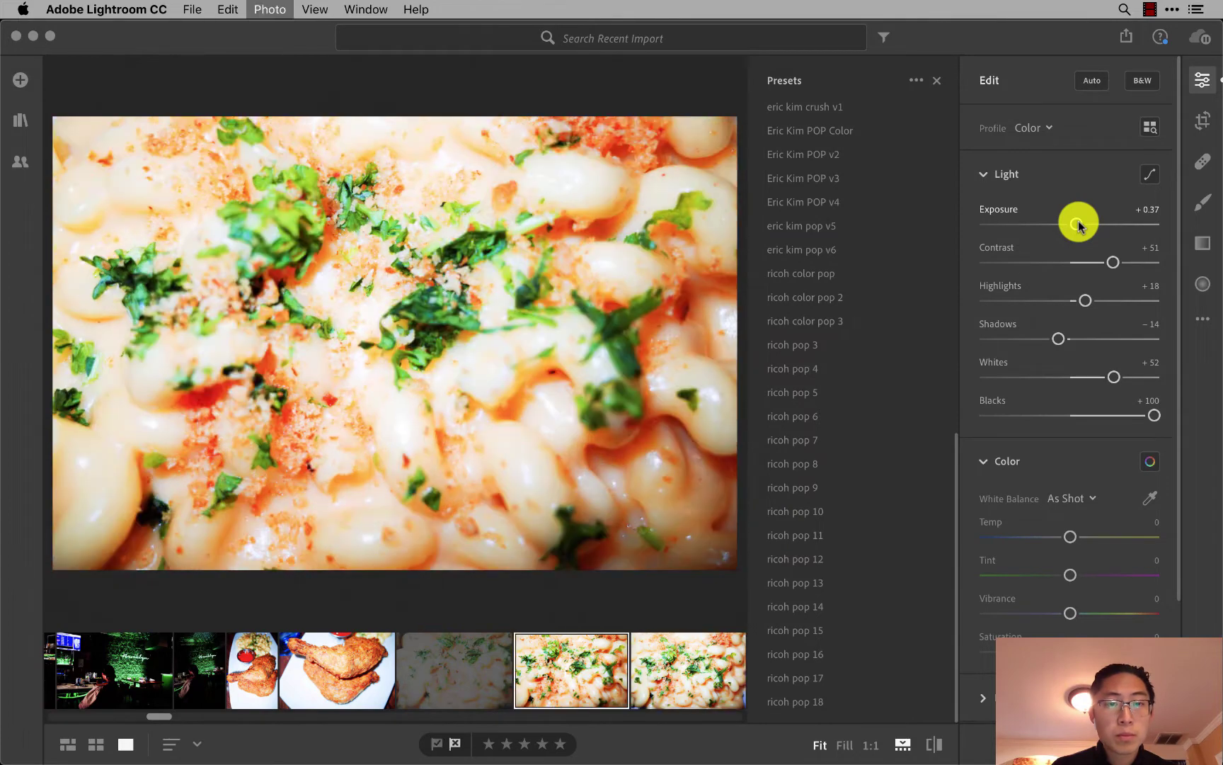
key(Right)
Paste the copied look onto the chicken photo, flag it as a pick, and paste onto the green portrait.
key(super+v)
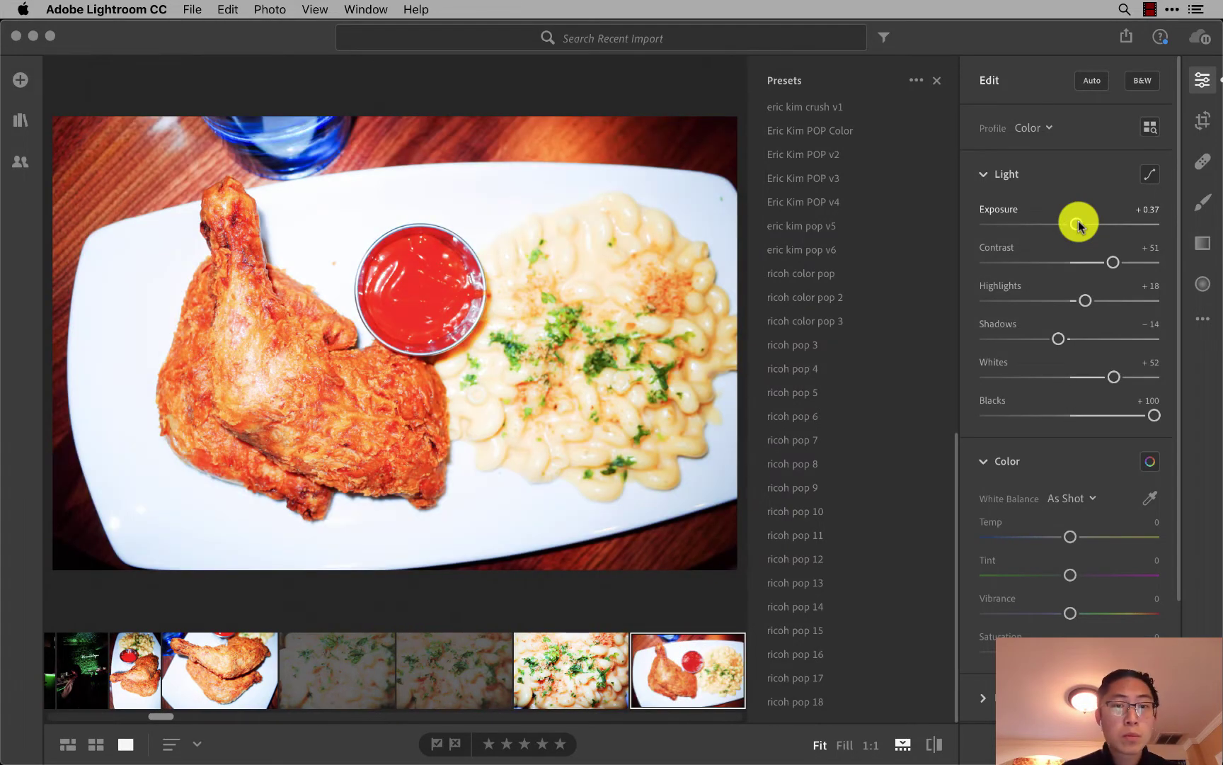
key(p)
key(Right)
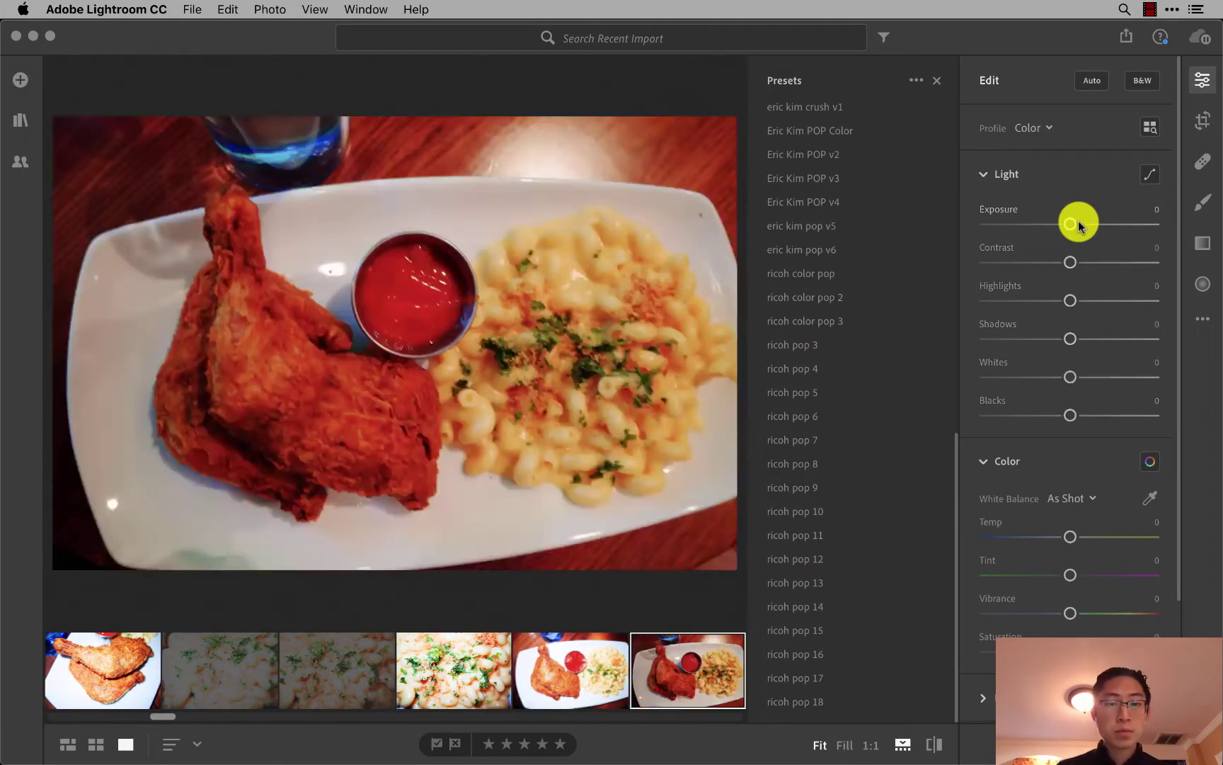
key(super+v)
key(p)
key(Right)
key(Right)
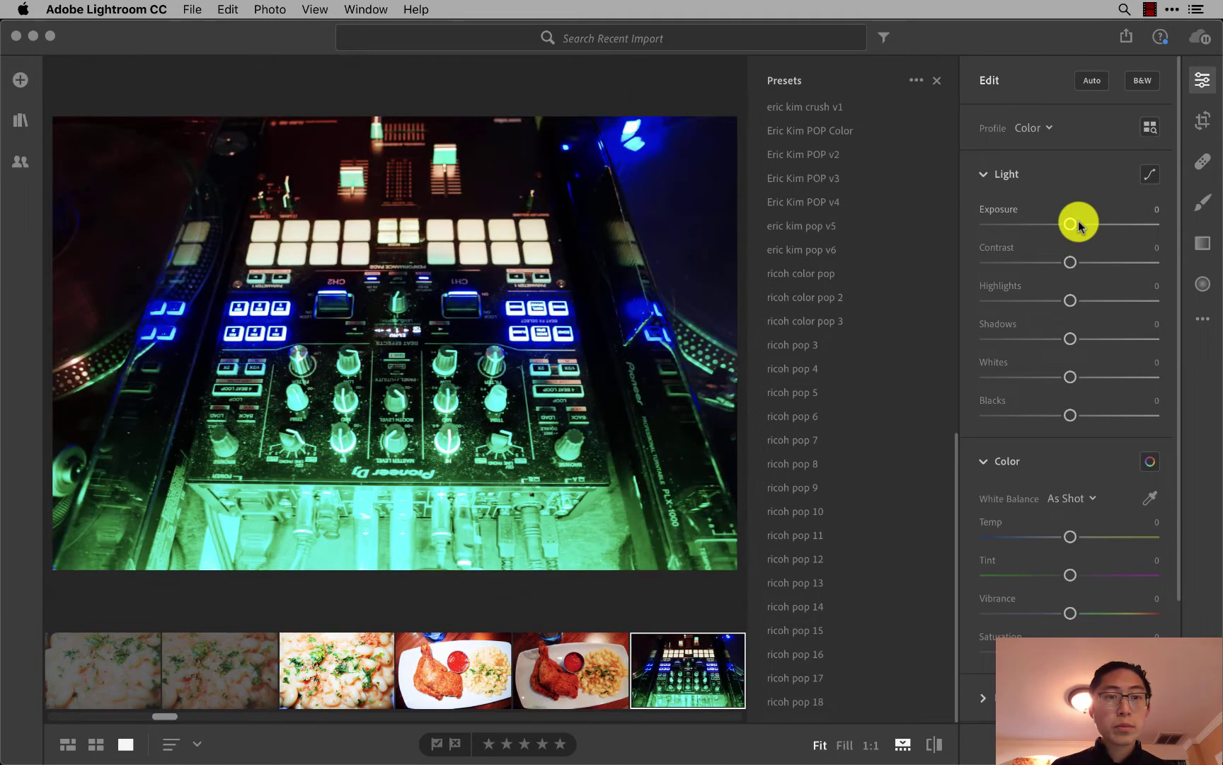
key(Right)
key(Right)
key(Right)
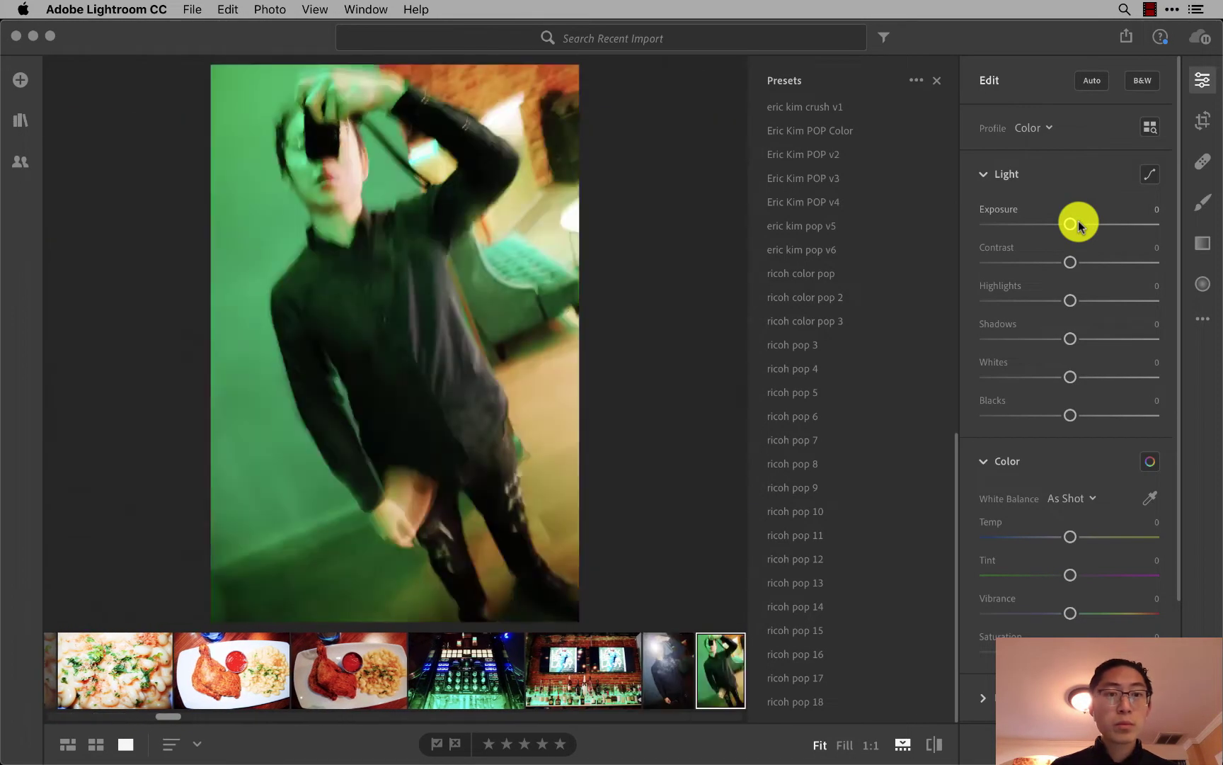
key(super+v)
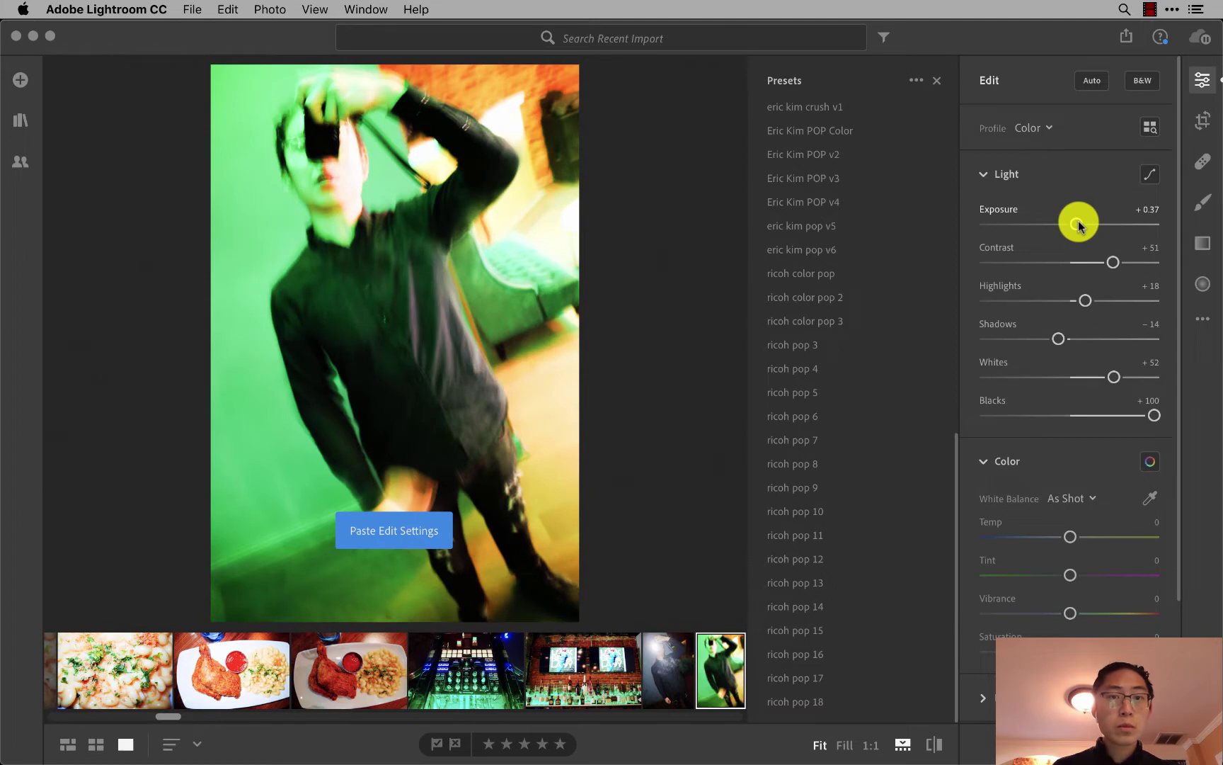
Set the green portrait's Blacks to −100, Whites to +70 and Shadows to −33.
key(Right)
key(Left)
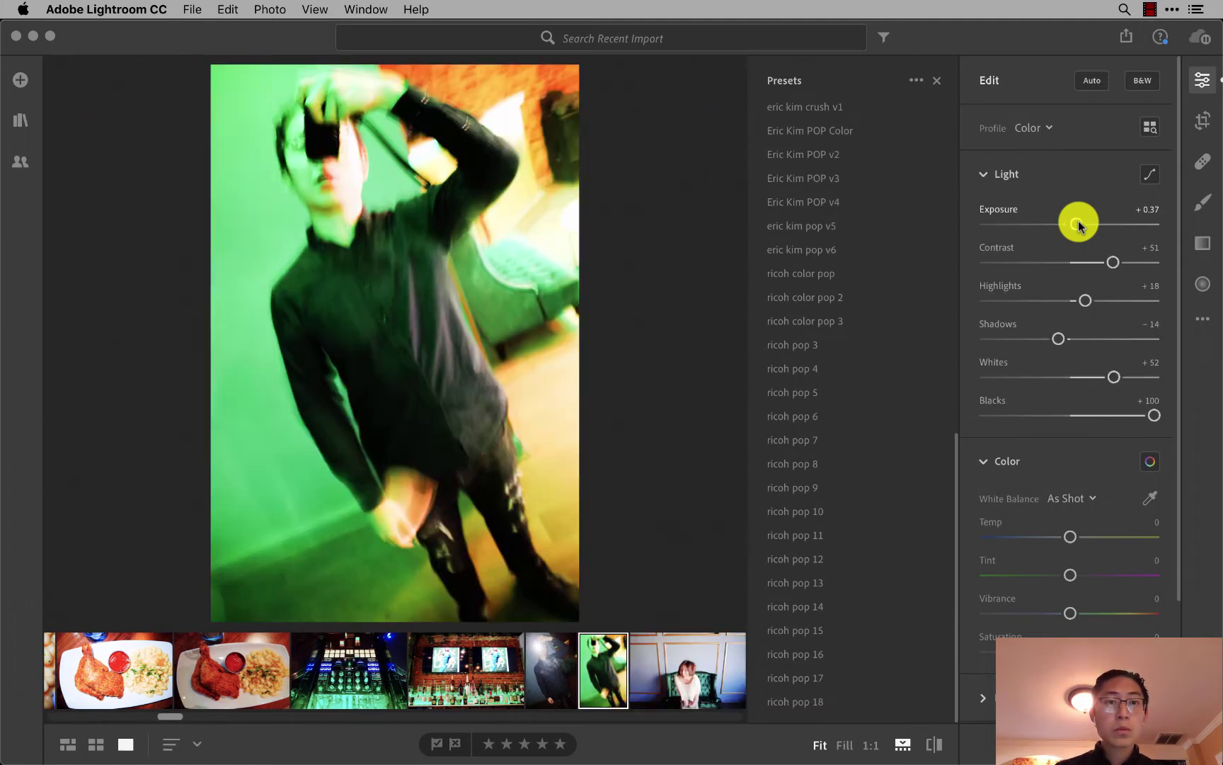
drag(1154, 415, 1000, 423)
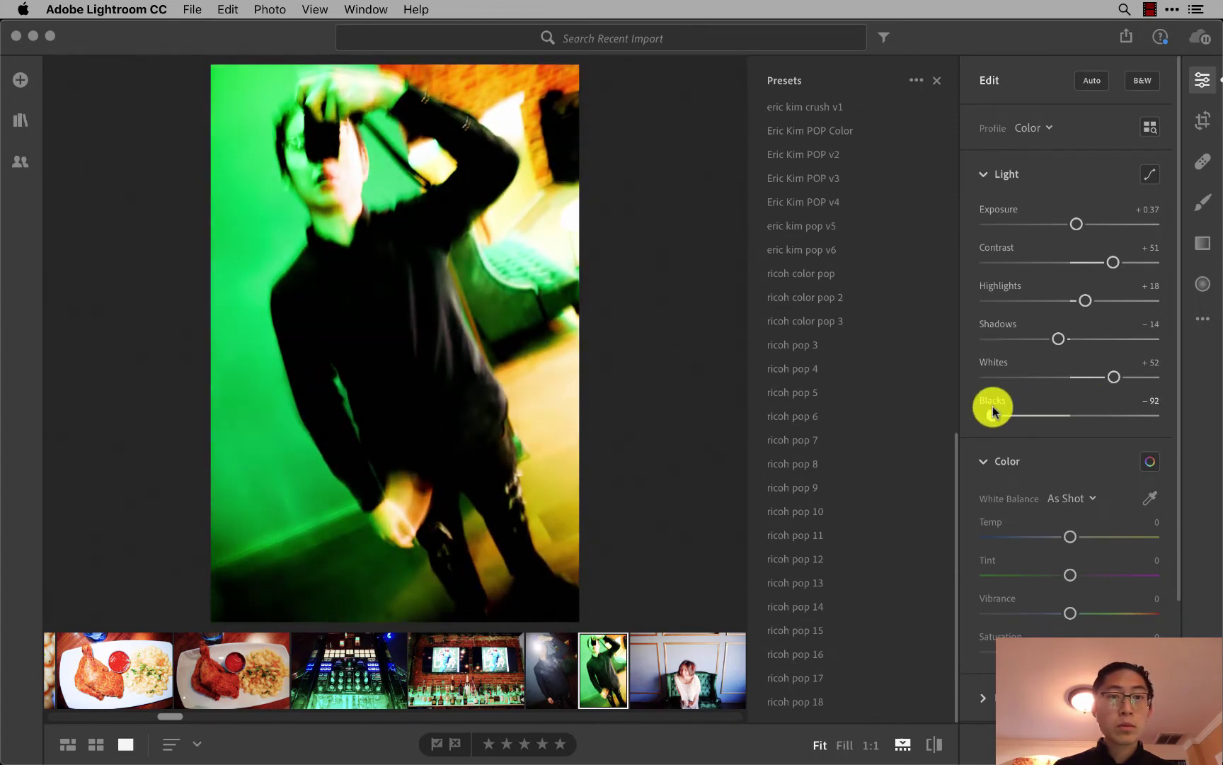
drag(1111, 375, 1134, 382)
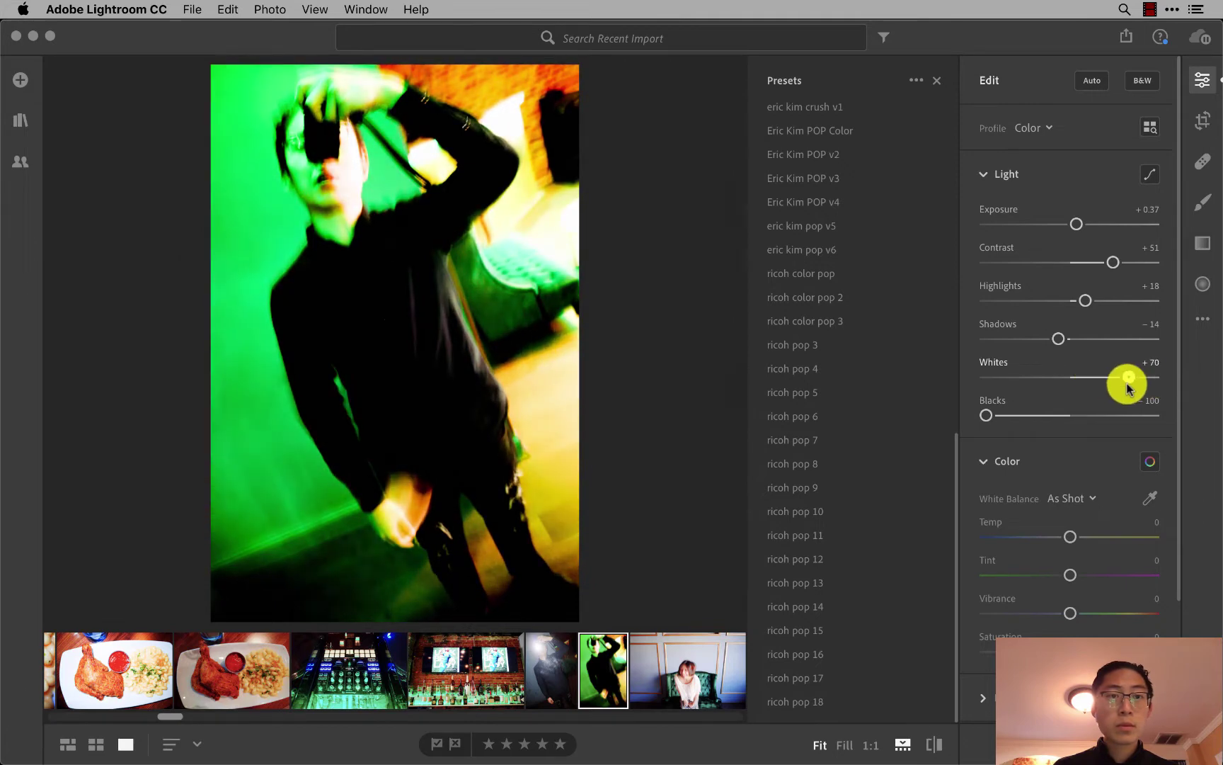
drag(1058, 338, 1044, 340)
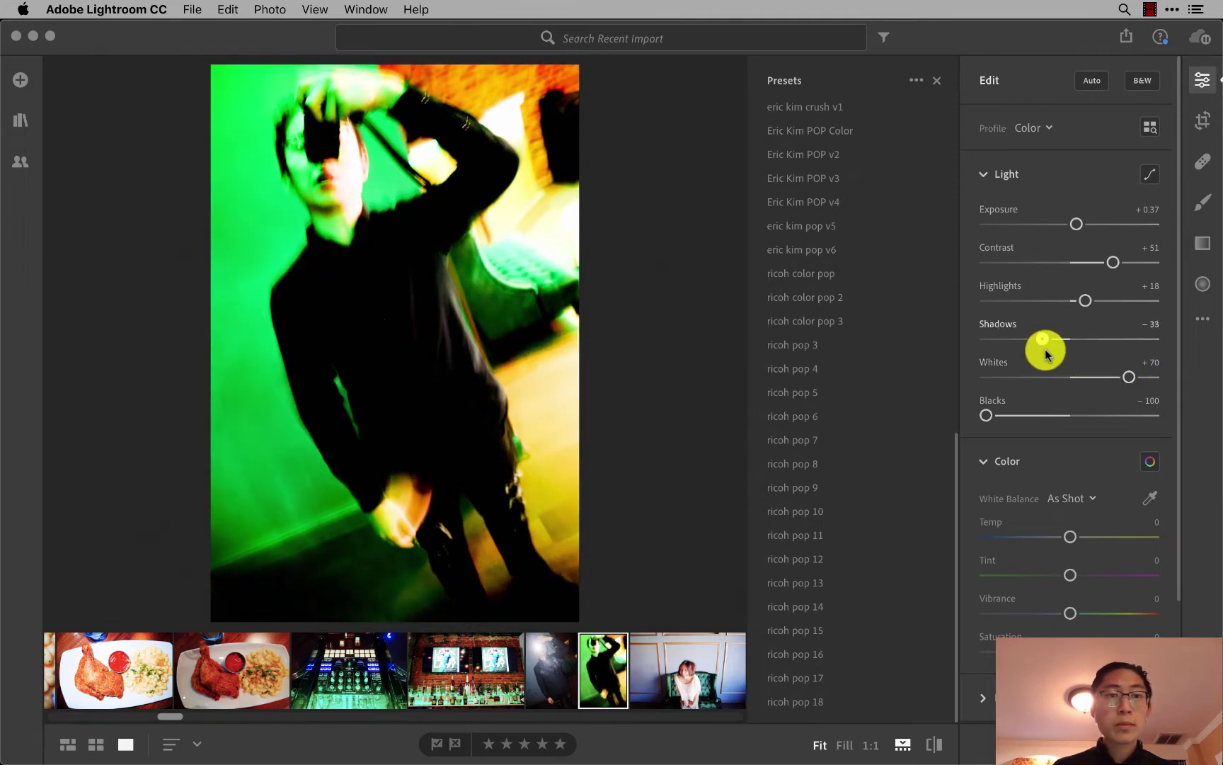
From iA Writer, bring iTunes forward, minimize its Blueprint 3 window, and return to Lightroom.
key(super+Tab)
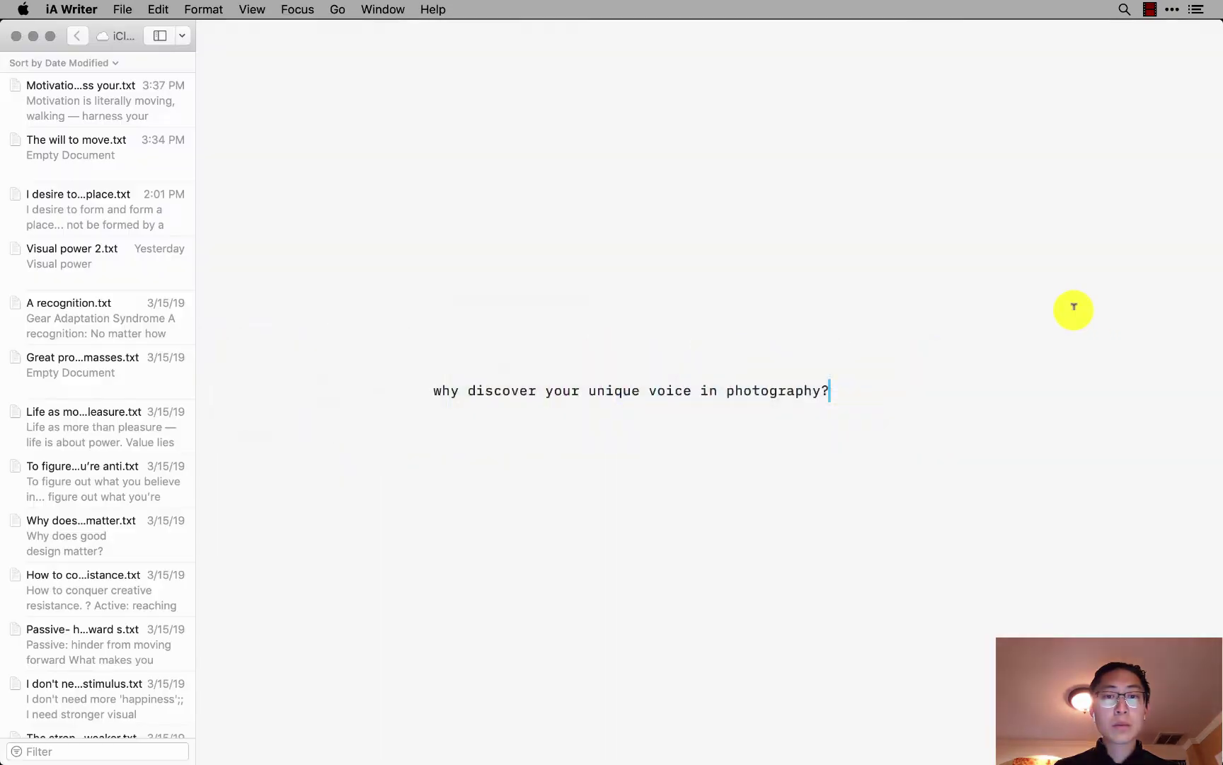
click(435, 733)
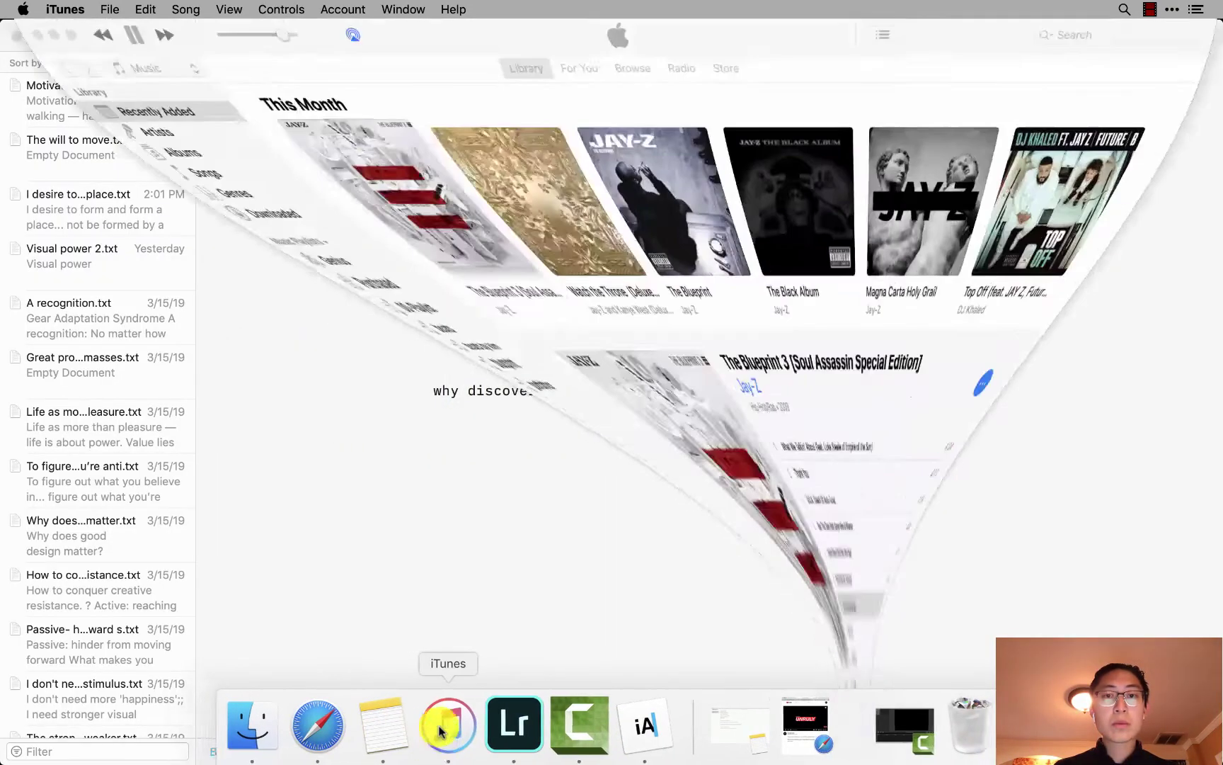
scroll(648, 543, down, 2)
scroll(649, 543, down, 2)
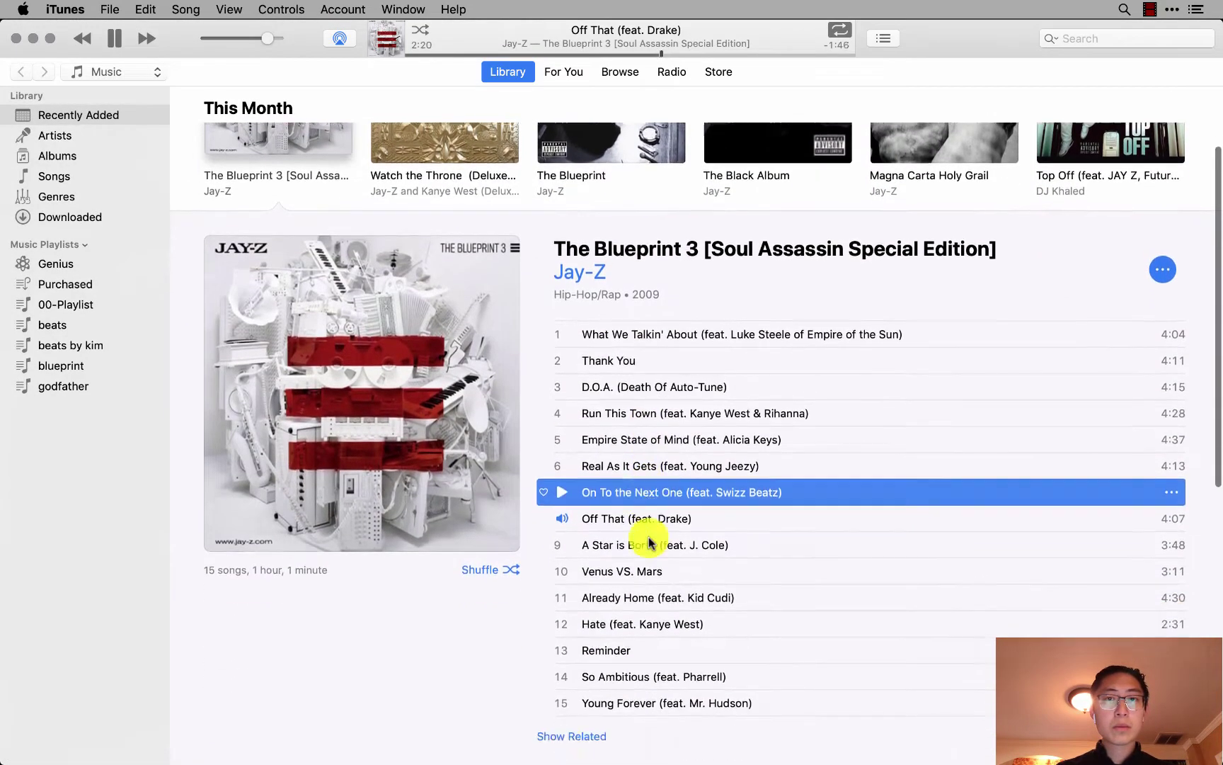
scroll(648, 542, down, 3)
key(super+m)
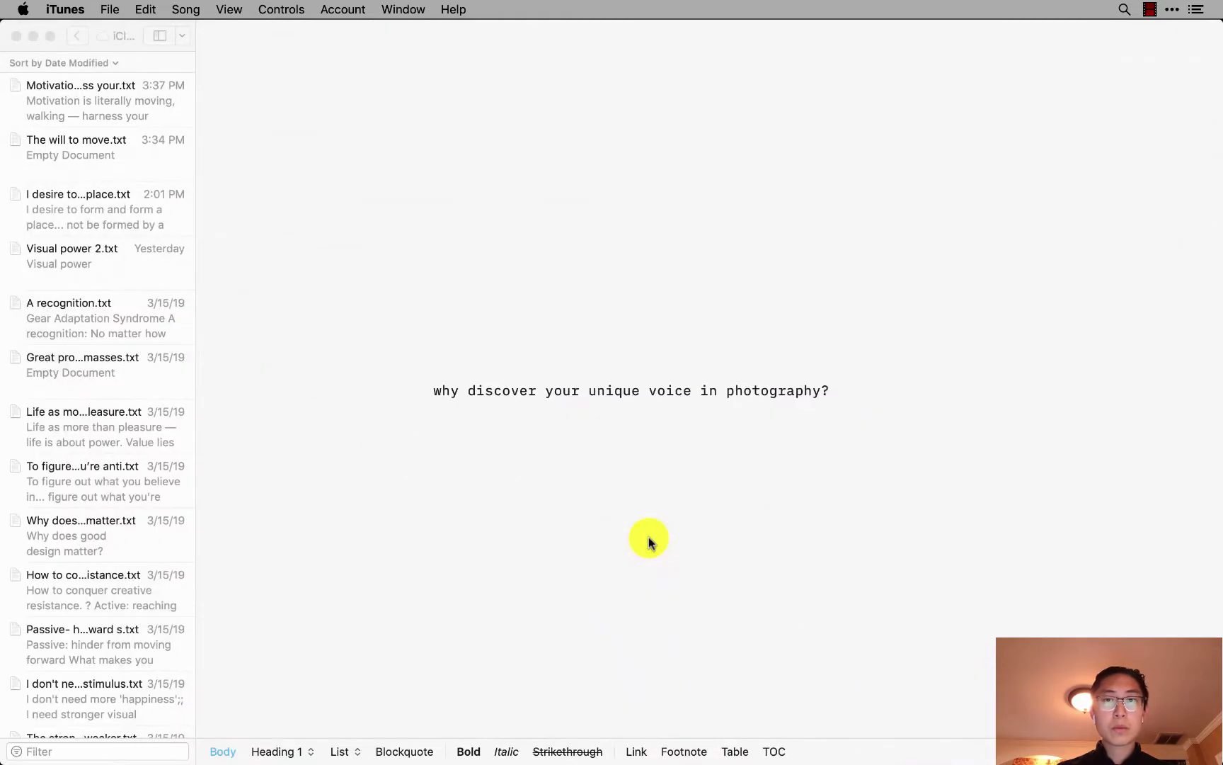
key(super+Tab)
key(super+Tab)
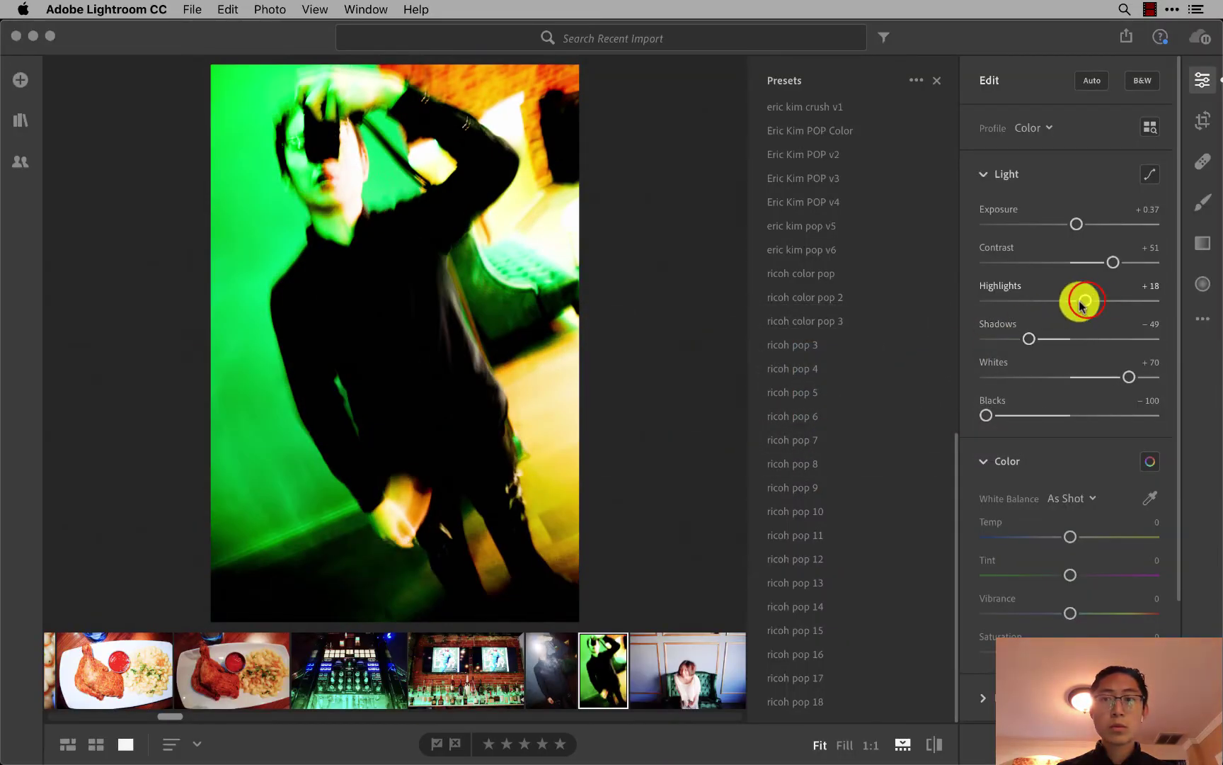
Raise the portrait's Highlights to about +52, set Exposure to +0.14, and copy its settings.
mouse_move(1087, 303)
mouse_down()
mouse_move(1115, 304)
mouse_move(1130, 263)
mouse_move(1147, 266)
mouse_up()
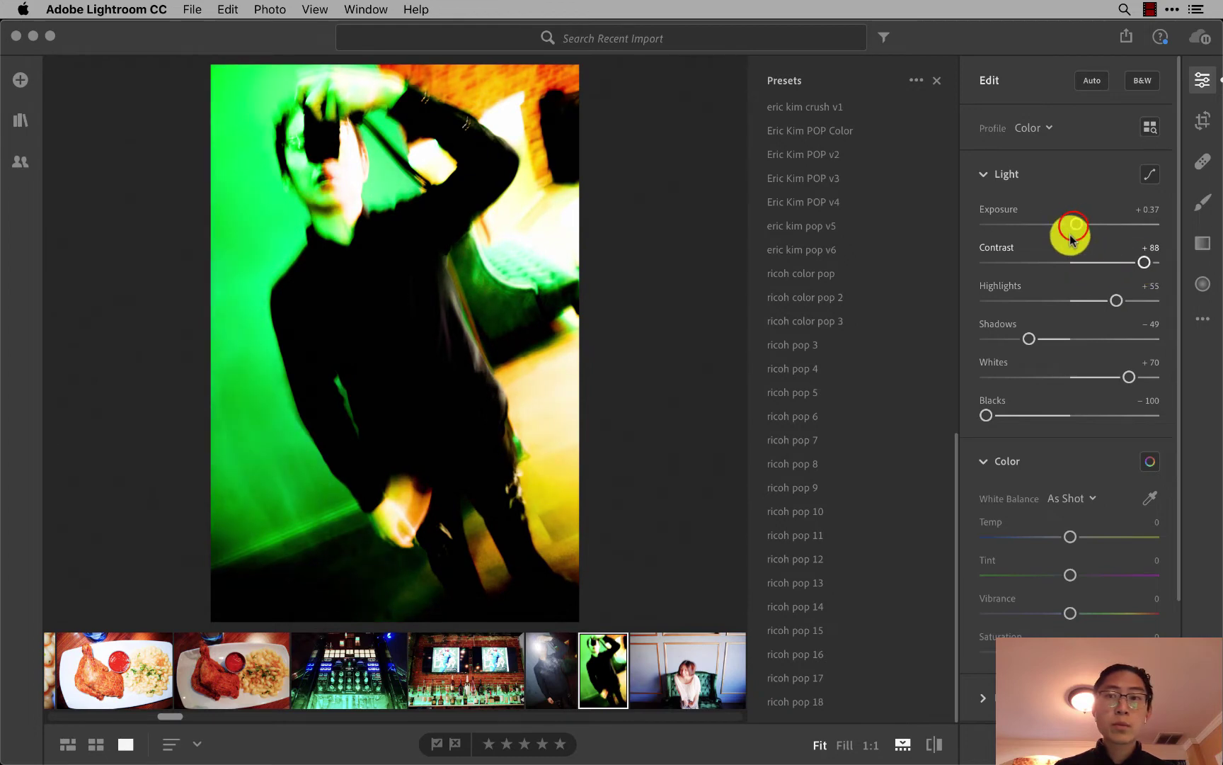
drag(1074, 227, 1072, 230)
key(super+c)
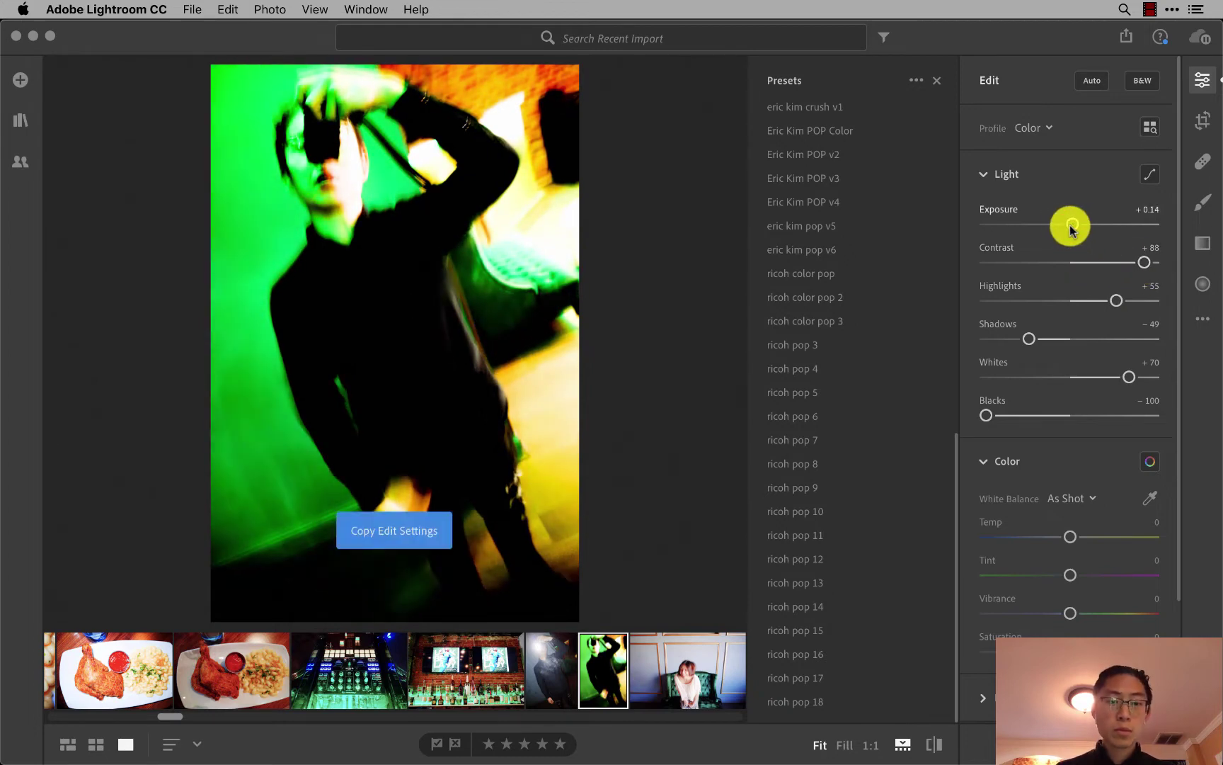
Paste the copied edits onto the couch photos, undoing the paste on two of them.
key(Right)
key(Right)
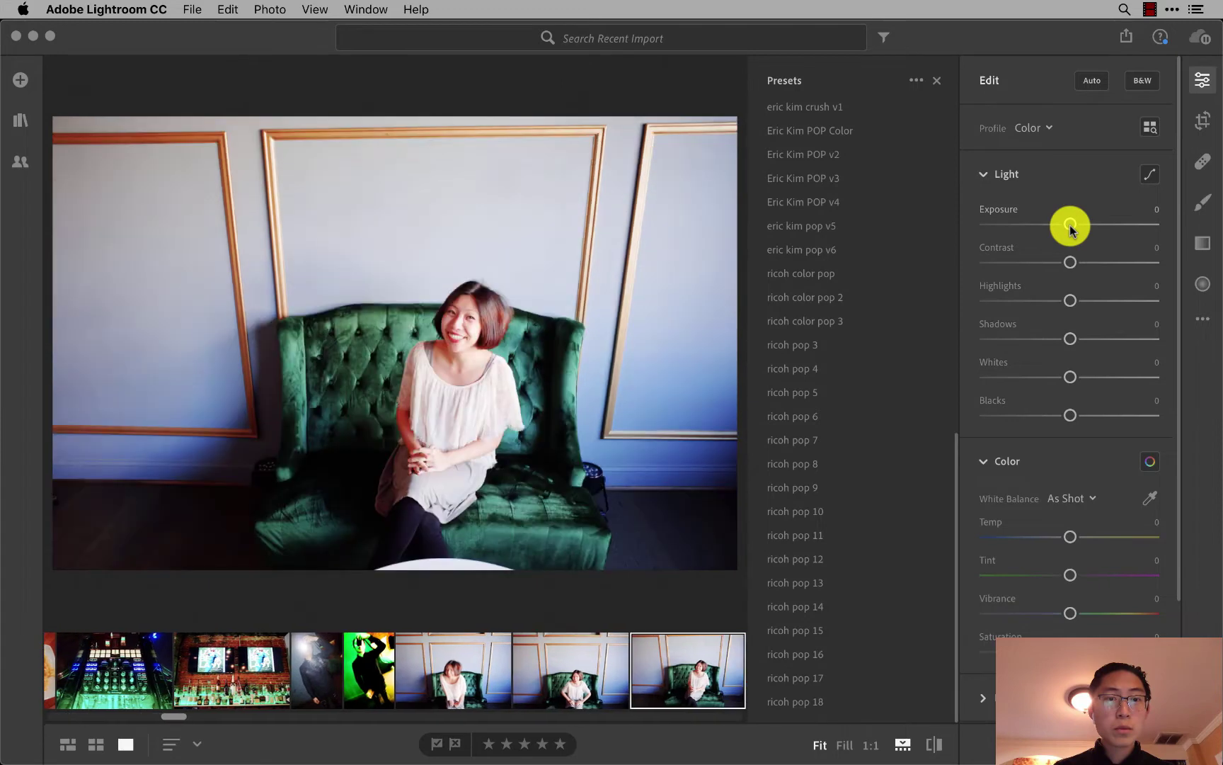
key(super+v)
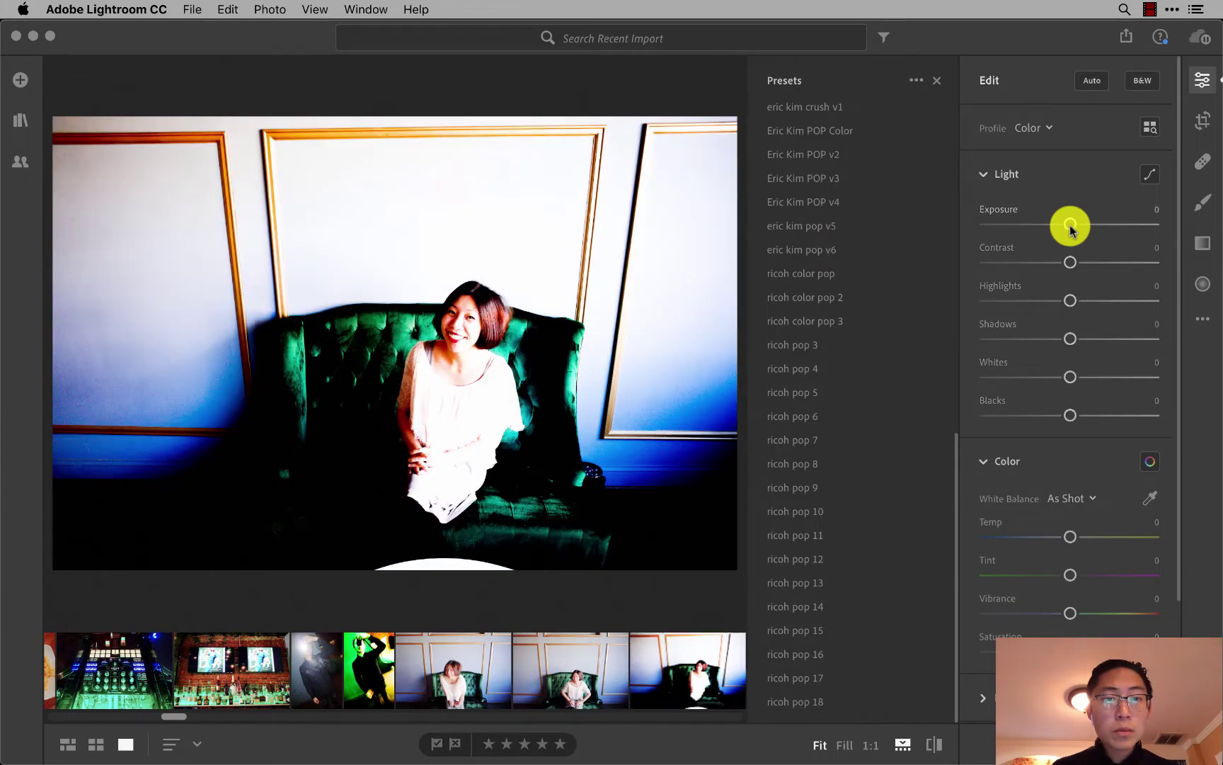
key(Right)
key(super+v)
key(super+z)
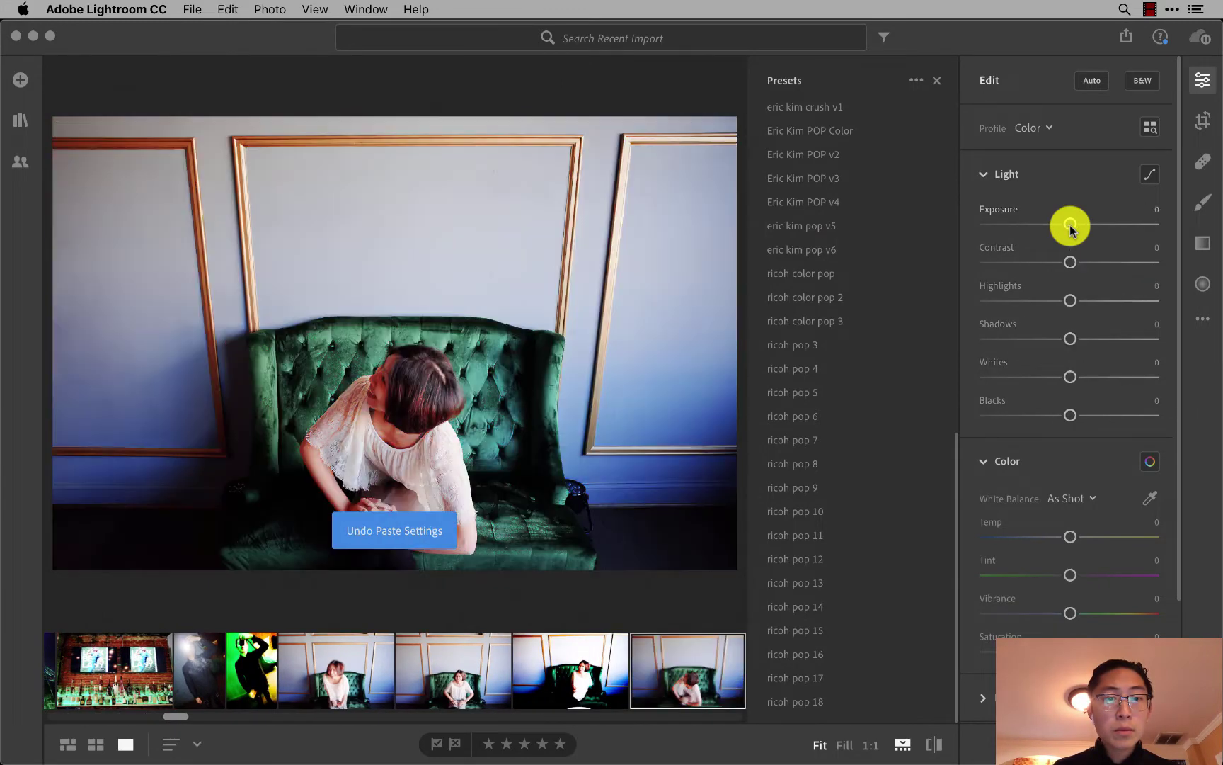
key(Right)
Paste the edit settings onto the green sofa photo, then undo them.
key(Right)
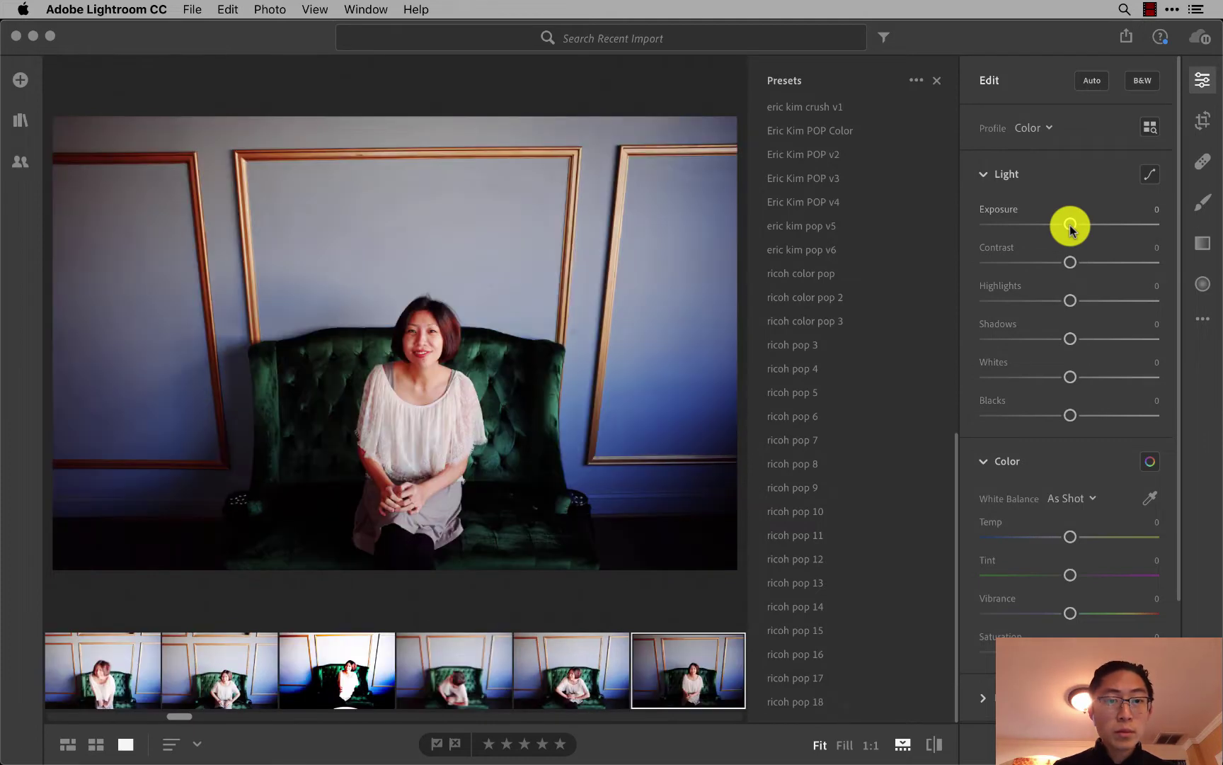
key(Left)
key(Left)
key(super+v)
key(super+z)
key(Right)
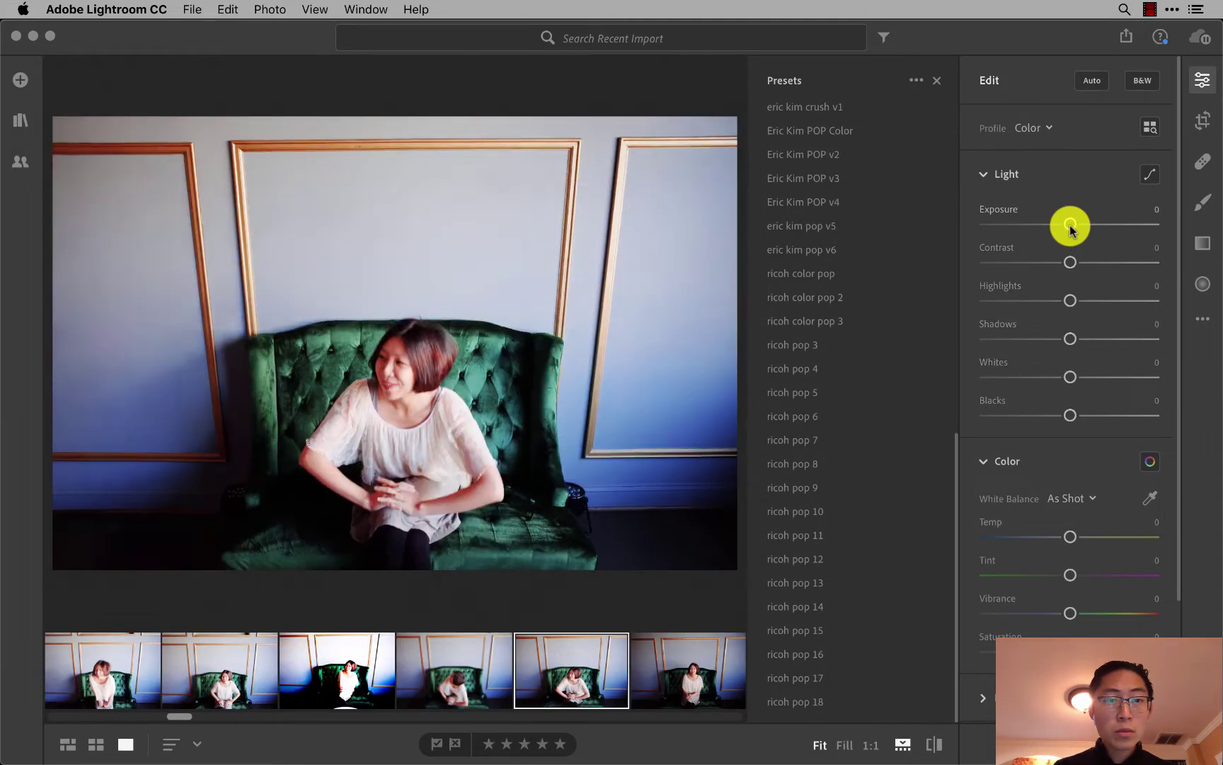
key(Right)
key(Right)
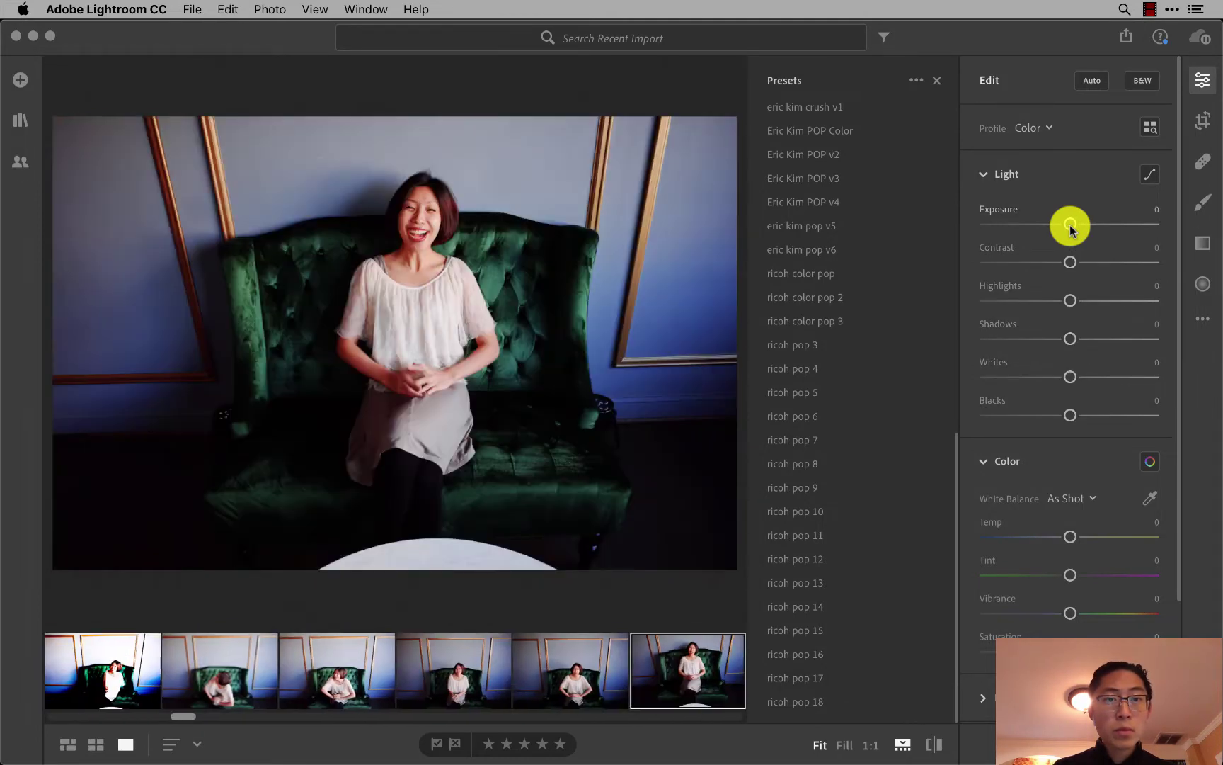
key(Right)
key(Right)
key(Right)
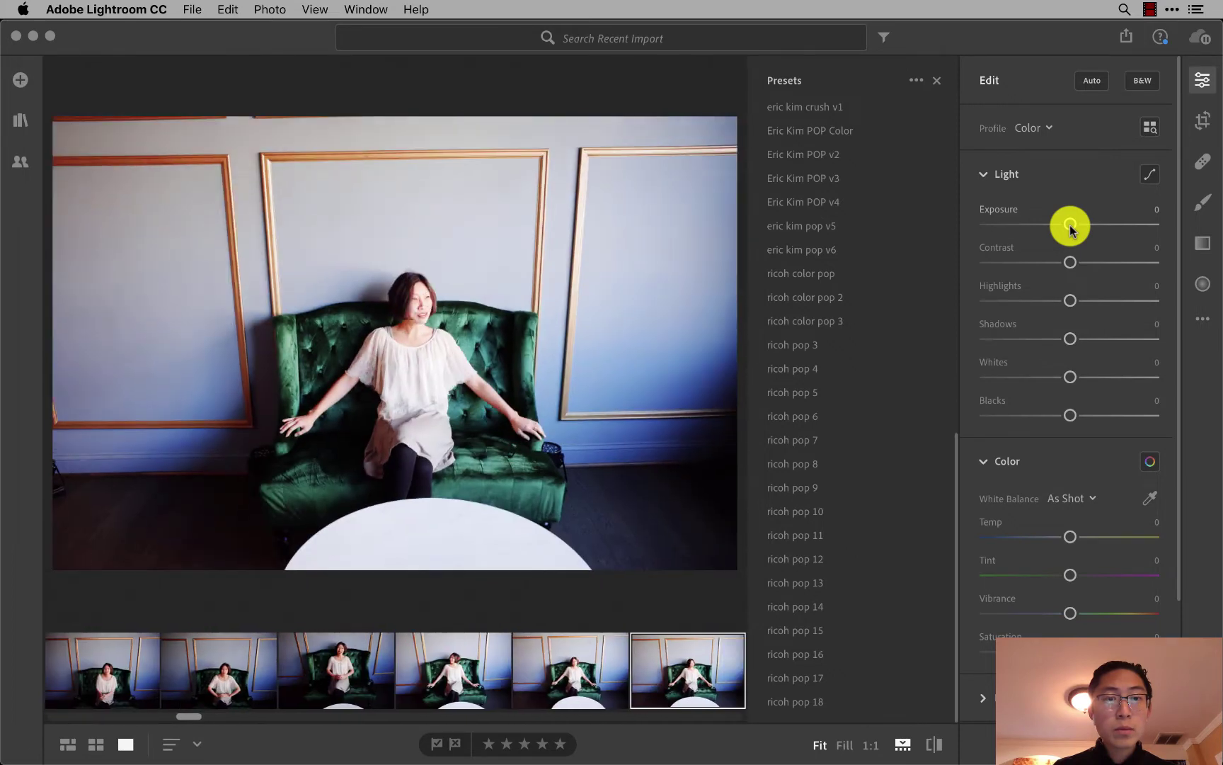
key(Right)
key(super+shift+v)
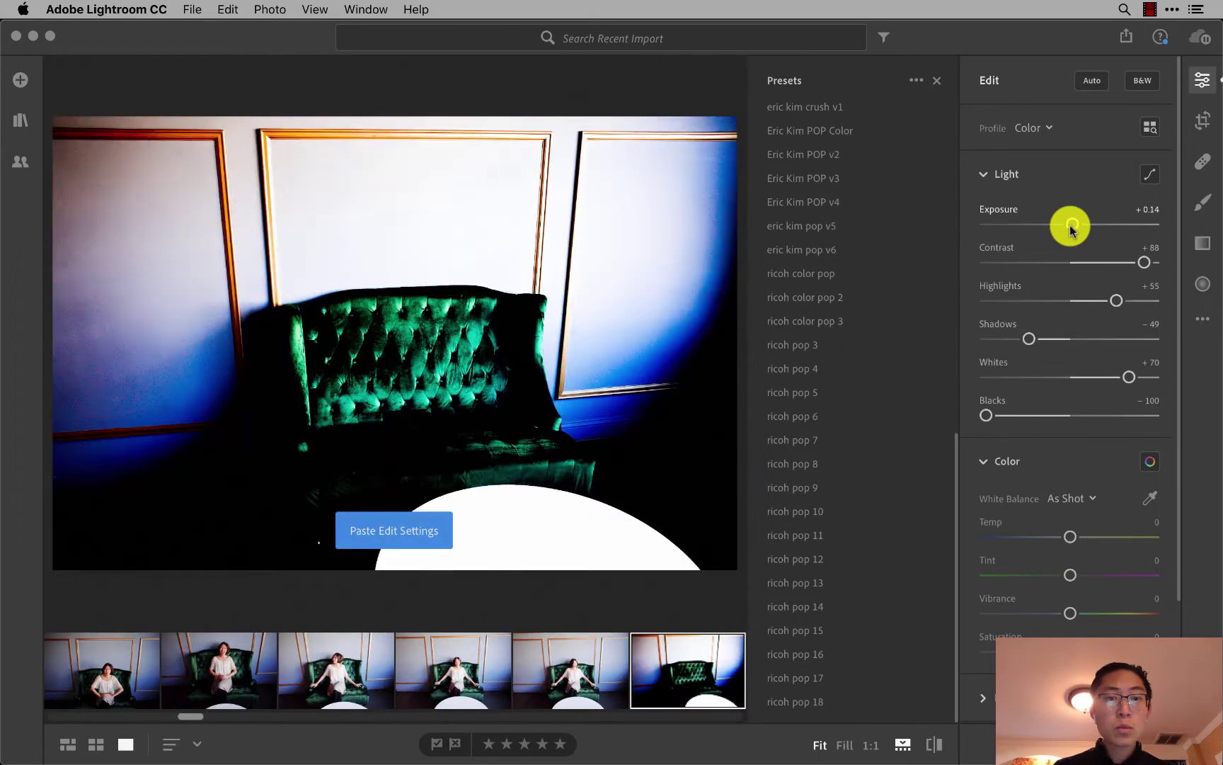
key(super+z)
Apply ricoh pop 18 to the sofa photo, then set Blacks +94, Whites +79, Highlights −10, Exposure lower.
click(814, 702)
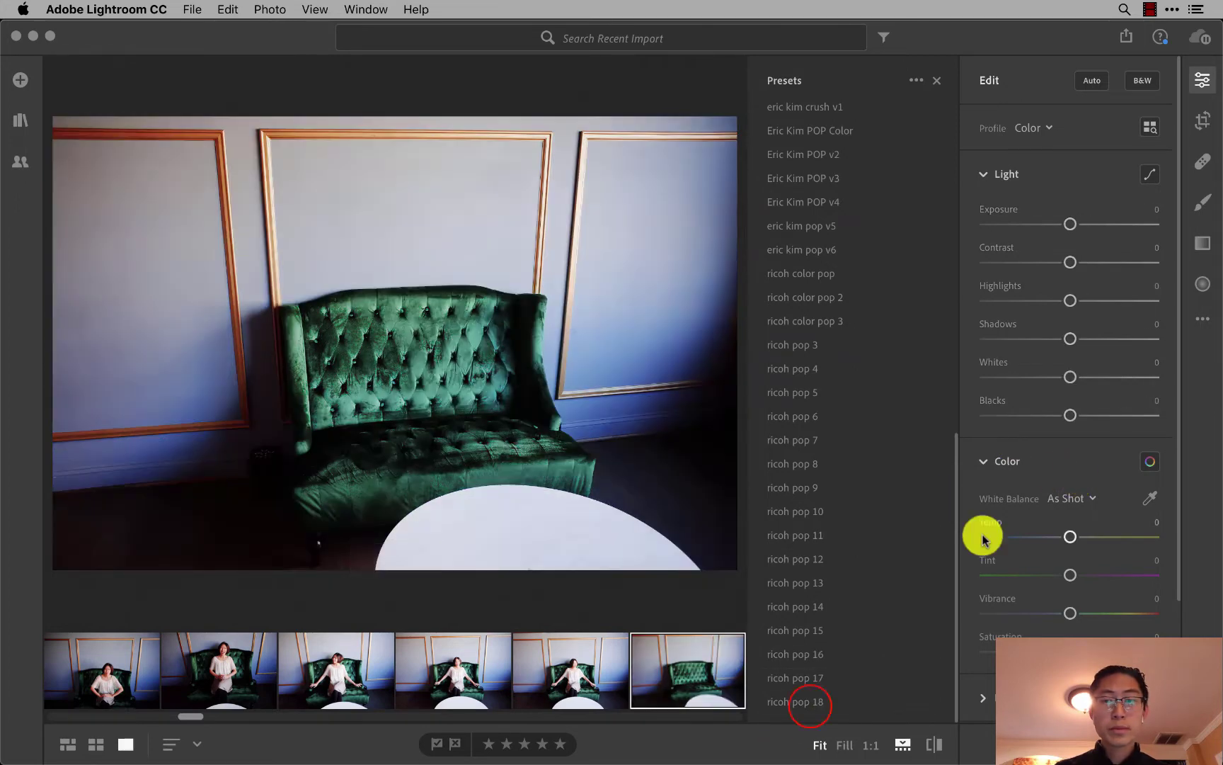
click(804, 702)
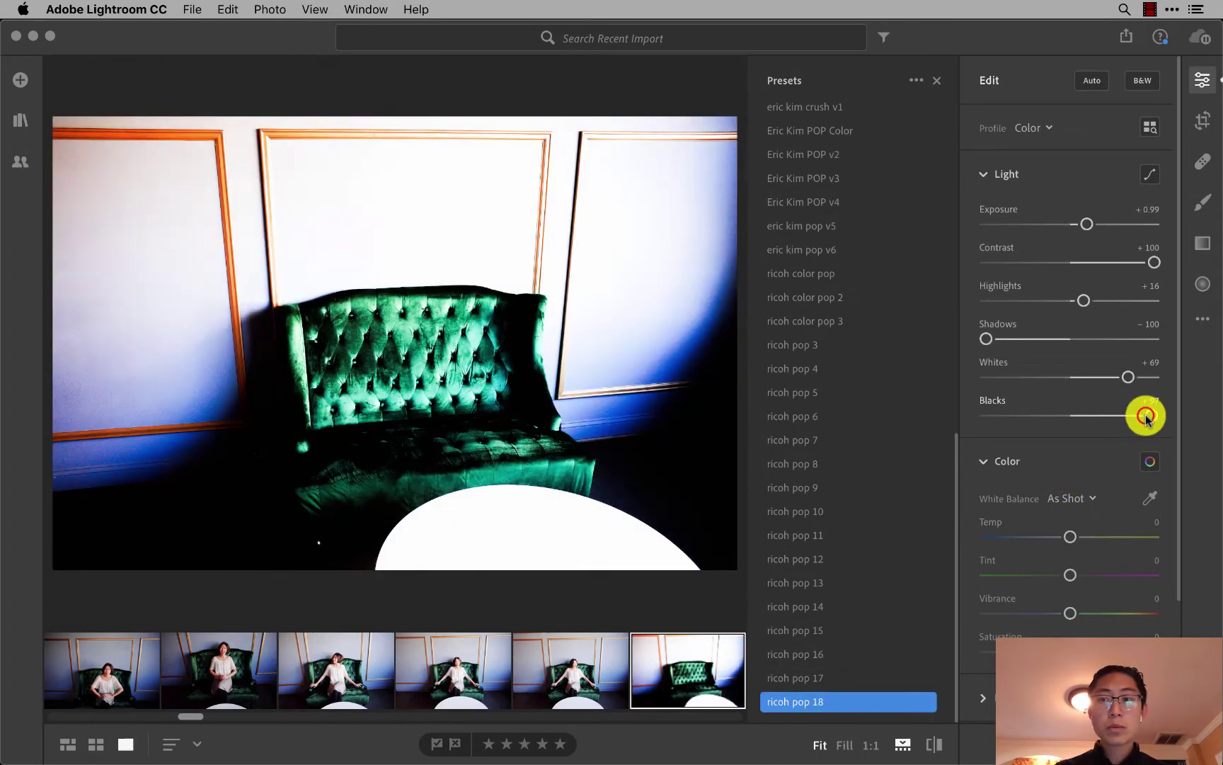
mouse_move(1141, 415)
mouse_down()
mouse_move(1024, 415)
mouse_move(1148, 416)
mouse_move(1074, 376)
mouse_move(1144, 379)
mouse_up()
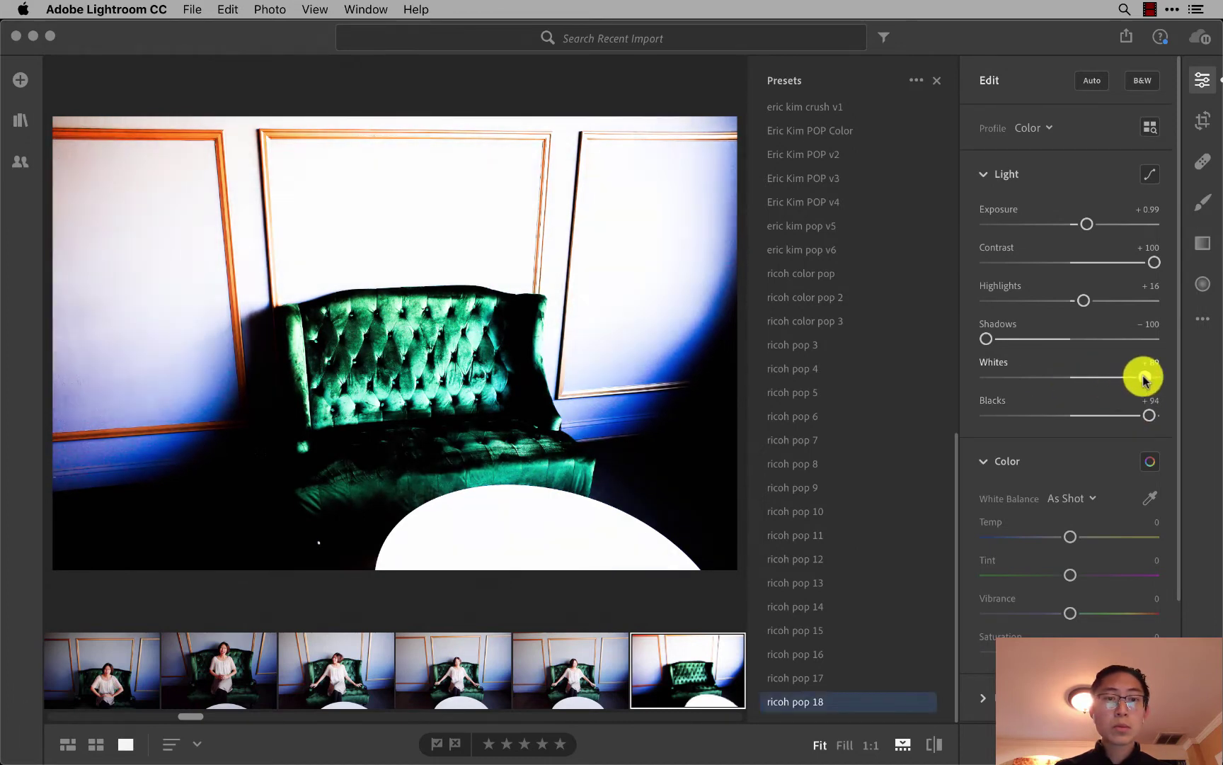
mouse_move(1004, 341)
mouse_down()
mouse_move(966, 341)
mouse_move(1054, 347)
mouse_move(974, 354)
mouse_up()
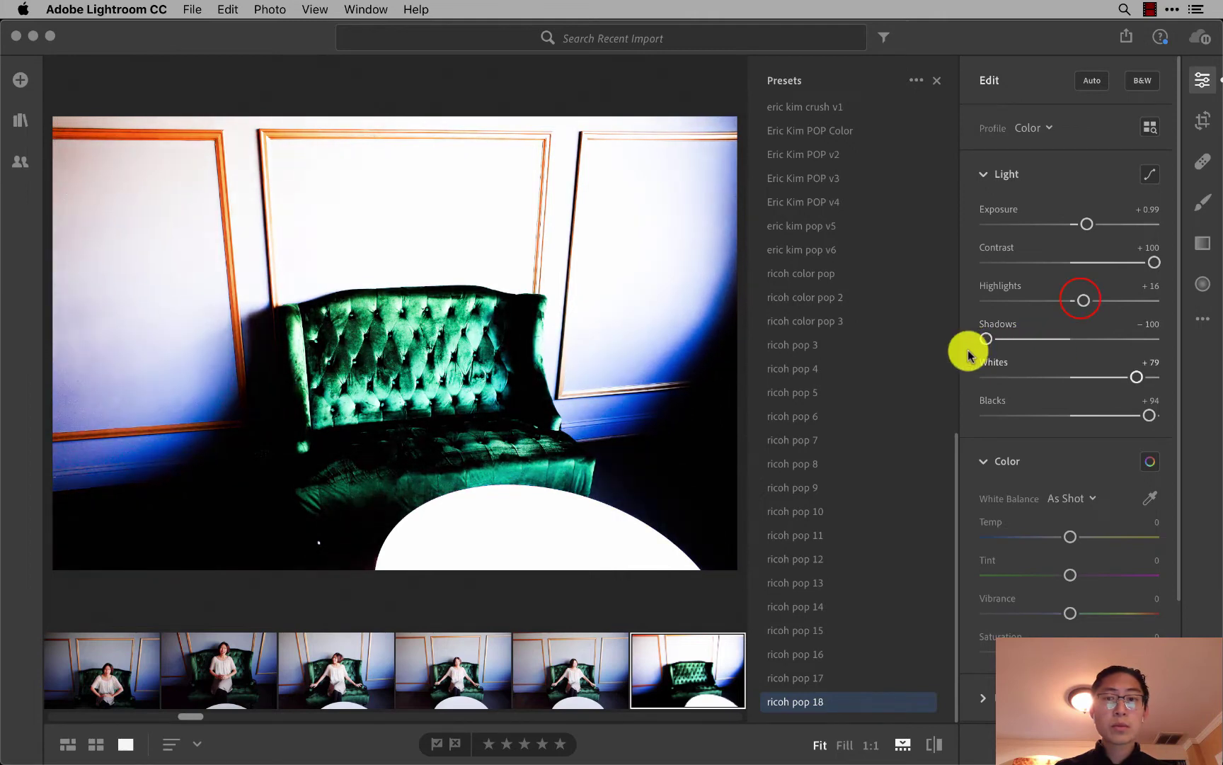
mouse_move(1077, 300)
mouse_down()
mouse_move(1046, 300)
mouse_move(1061, 301)
mouse_up()
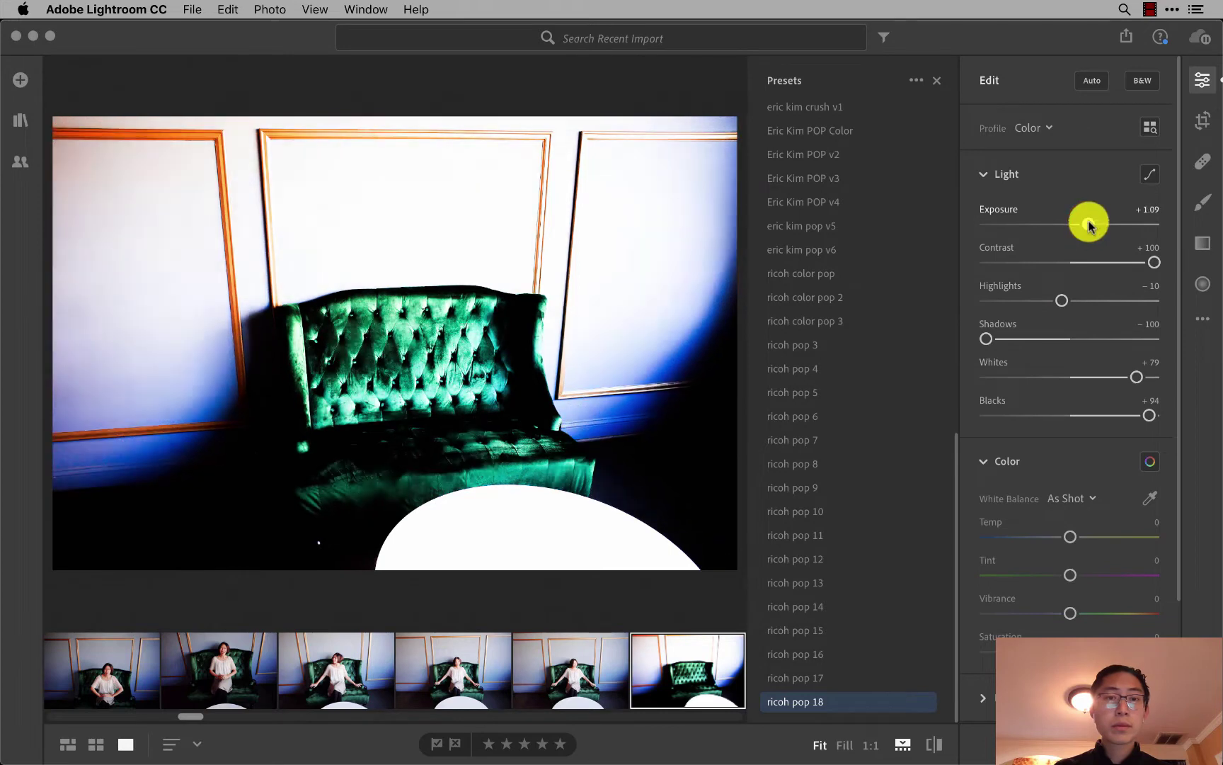
drag(1087, 225, 1078, 225)
Flag the sofa photo as a pick, then paste and undo edits on the round mirror selfie.
key(p)
key(Right)
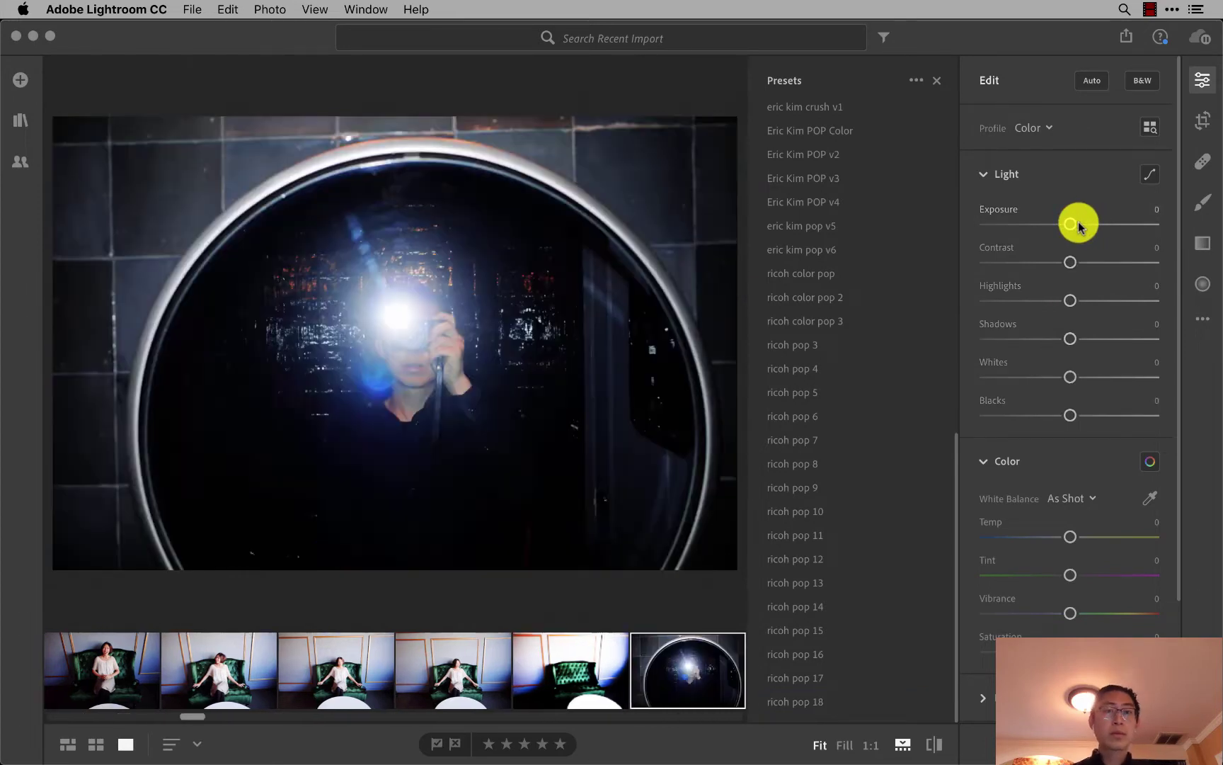
key(super+v)
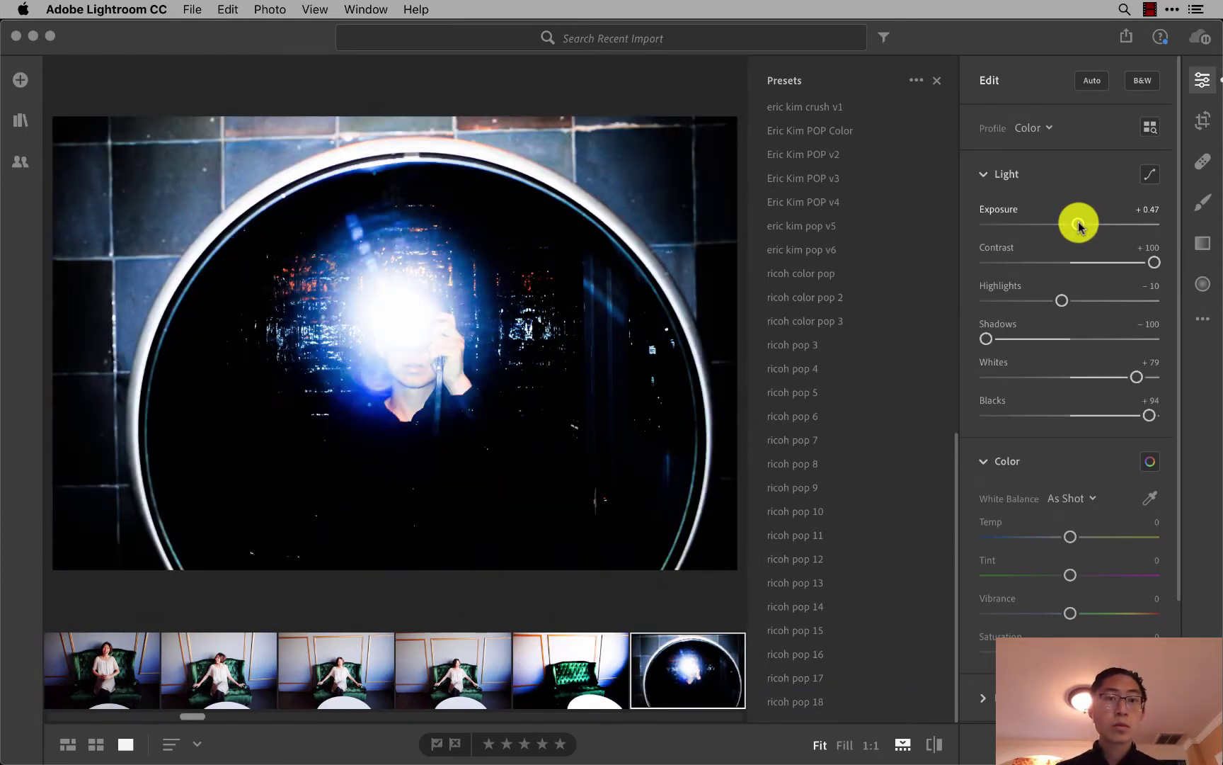
key(super+z)
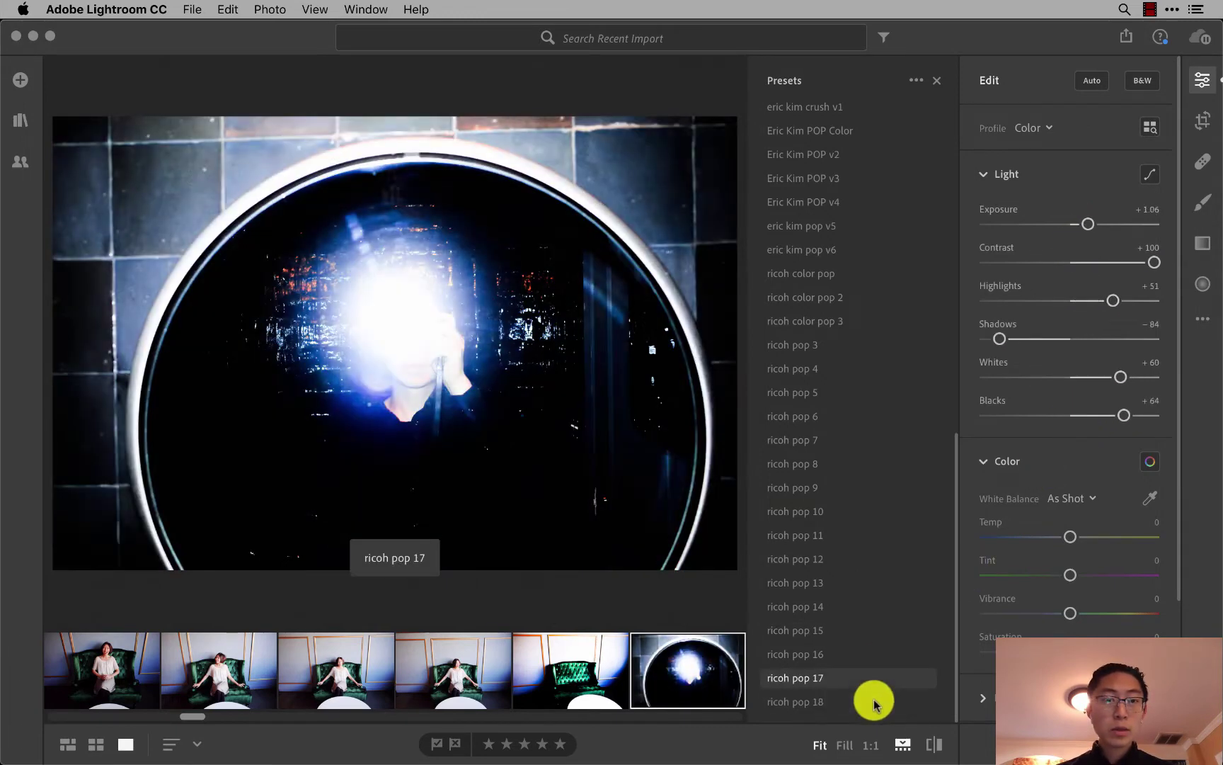
Set the mirror selfie's Blacks −77, Whites +35, Shadows +17, Highlights +1 and Contrast +54.
click(1070, 415)
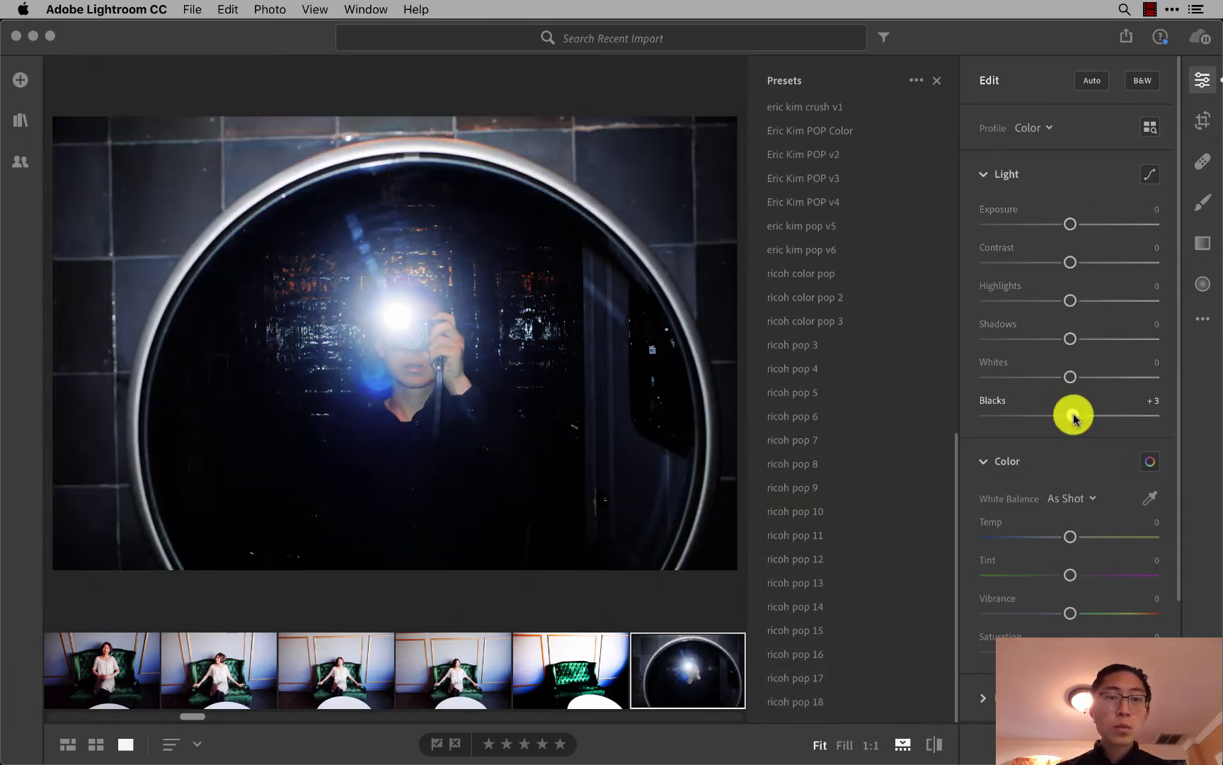
mouse_move(1074, 417)
mouse_down()
mouse_move(982, 419)
mouse_move(1095, 384)
mouse_up()
click(1069, 376)
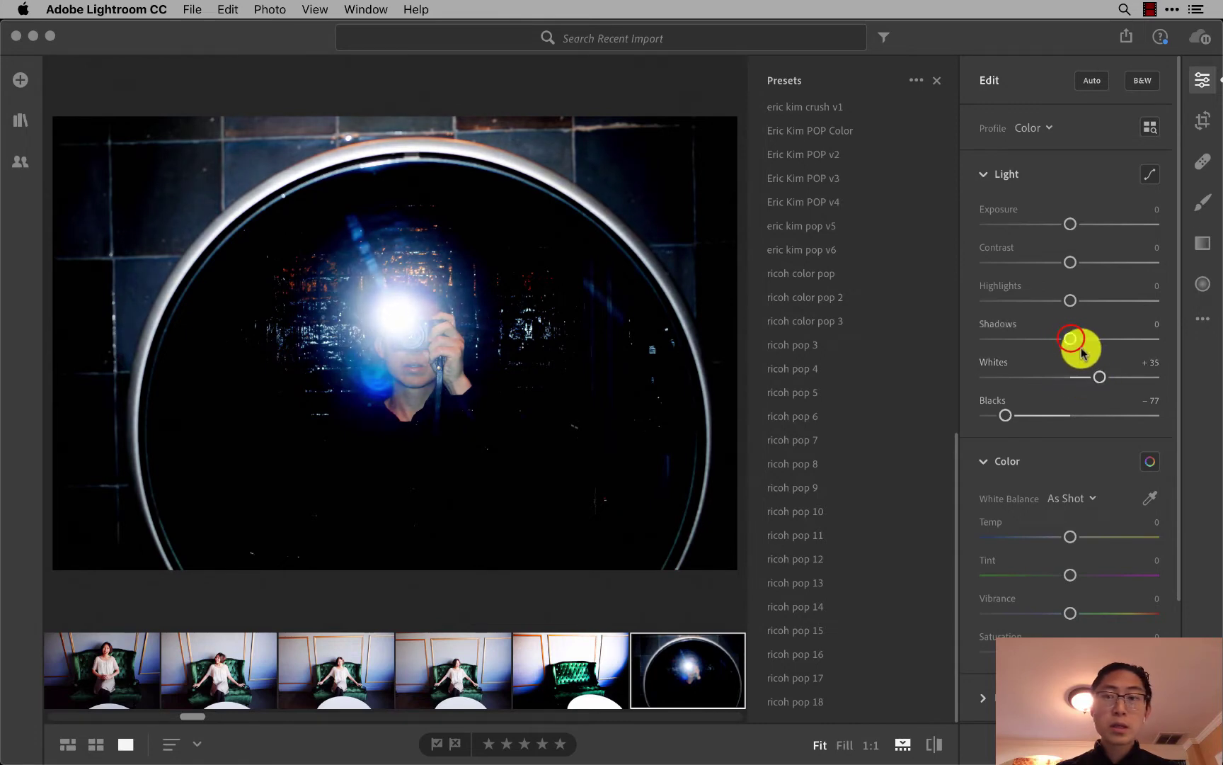
drag(1071, 340, 1099, 343)
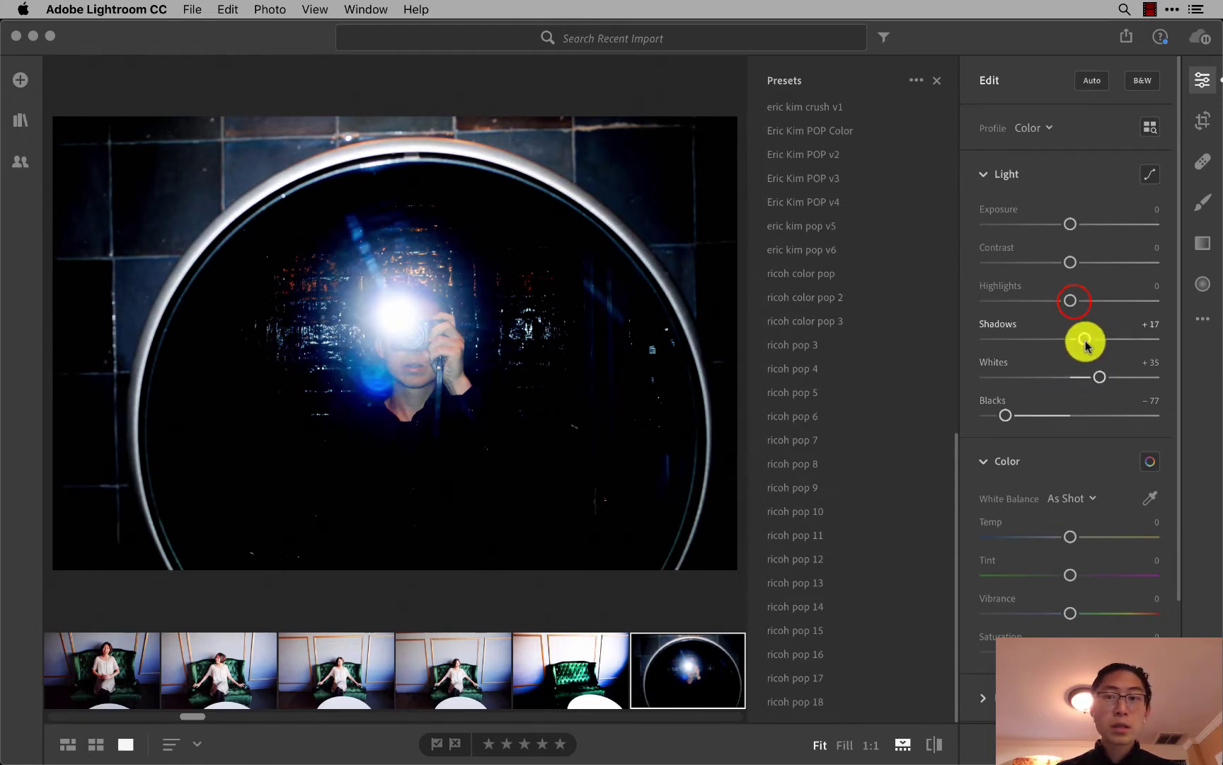
mouse_move(1071, 300)
mouse_down()
mouse_move(1096, 301)
mouse_move(1075, 308)
mouse_move(1100, 261)
mouse_move(1117, 264)
mouse_up()
click(1071, 263)
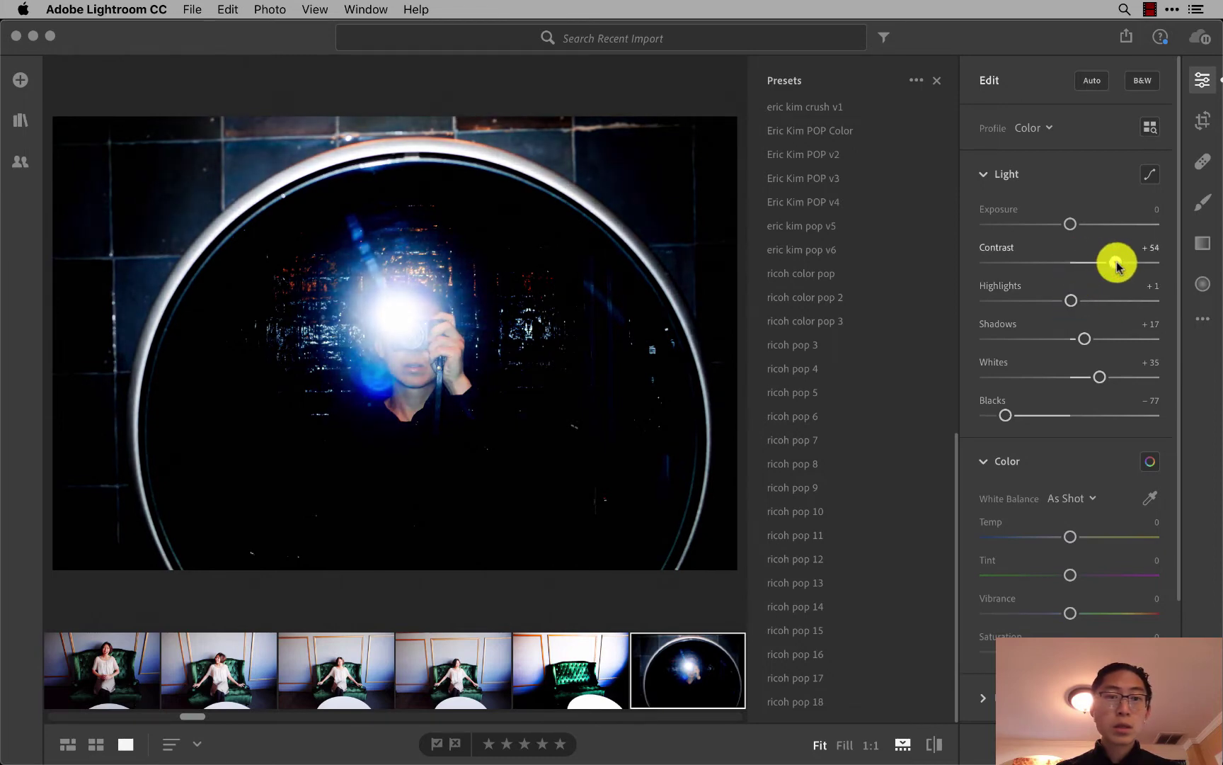
Move to the warm mirror selfie and set Blacks +15, Shadows −11 and Highlights +27.
key(Right)
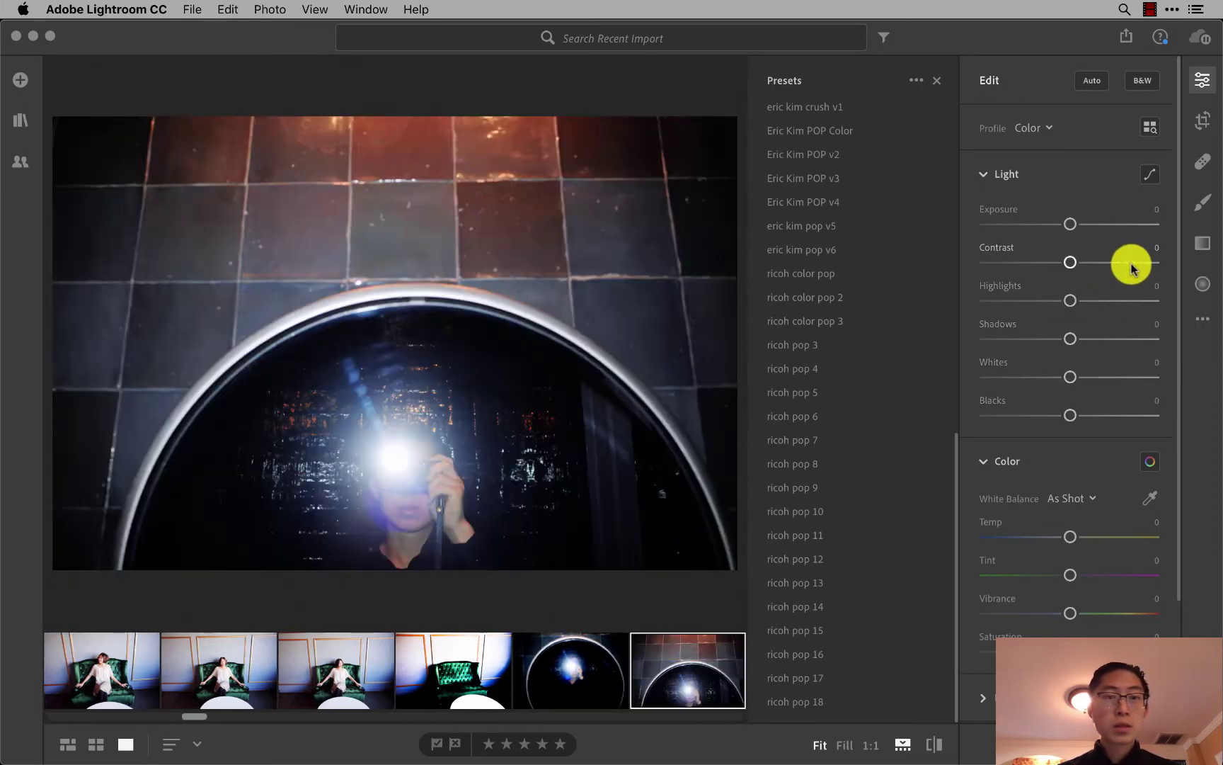
key(Right)
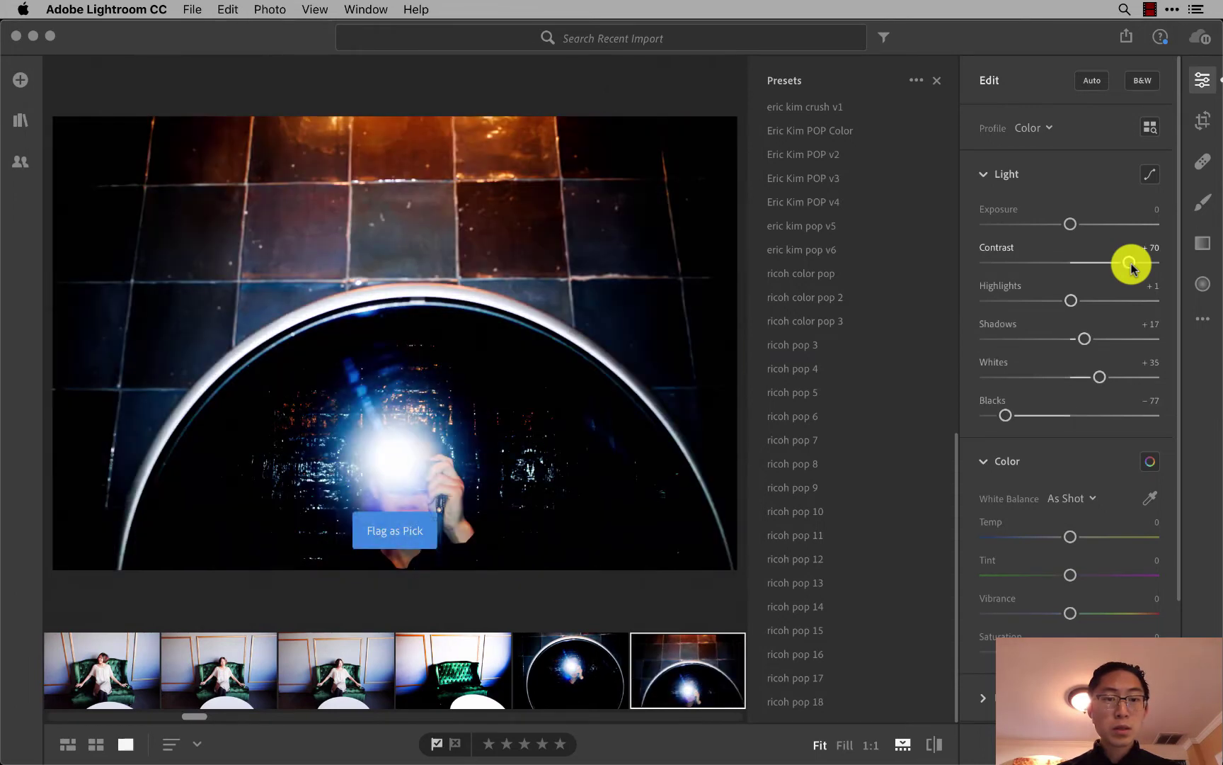
key(backslash)
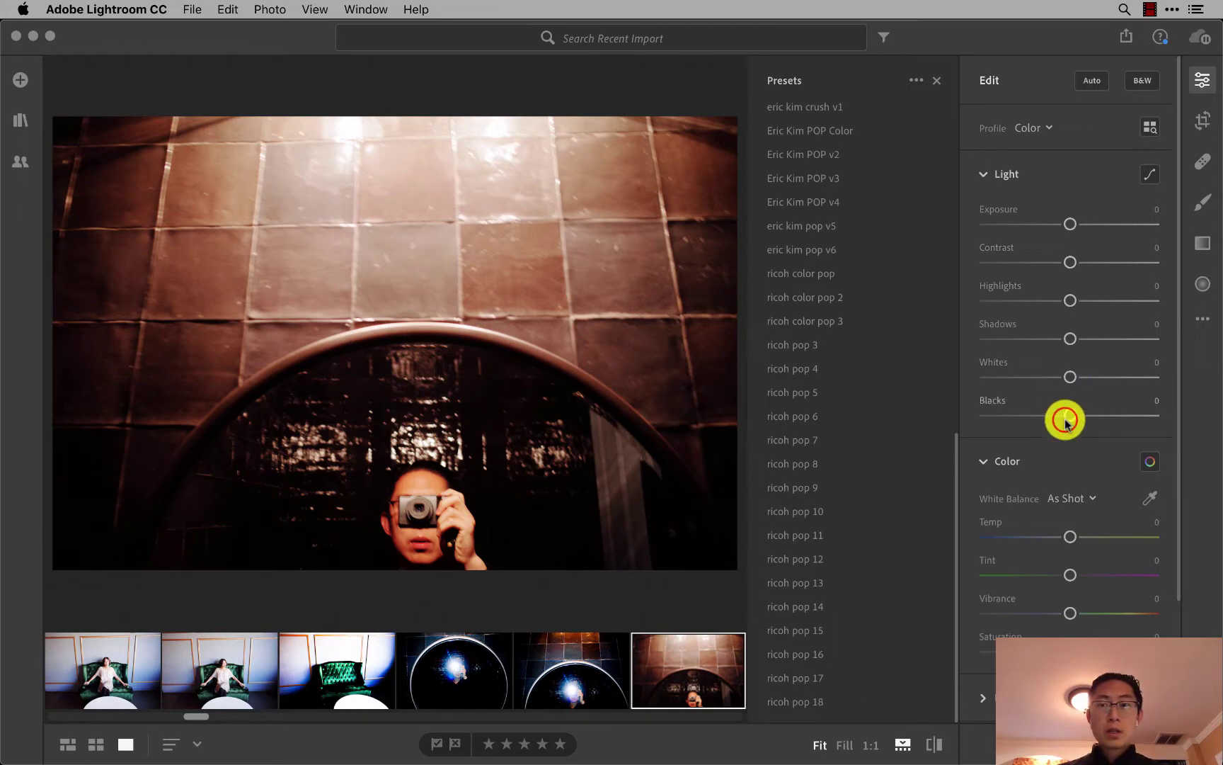
drag(1055, 416, 1079, 414)
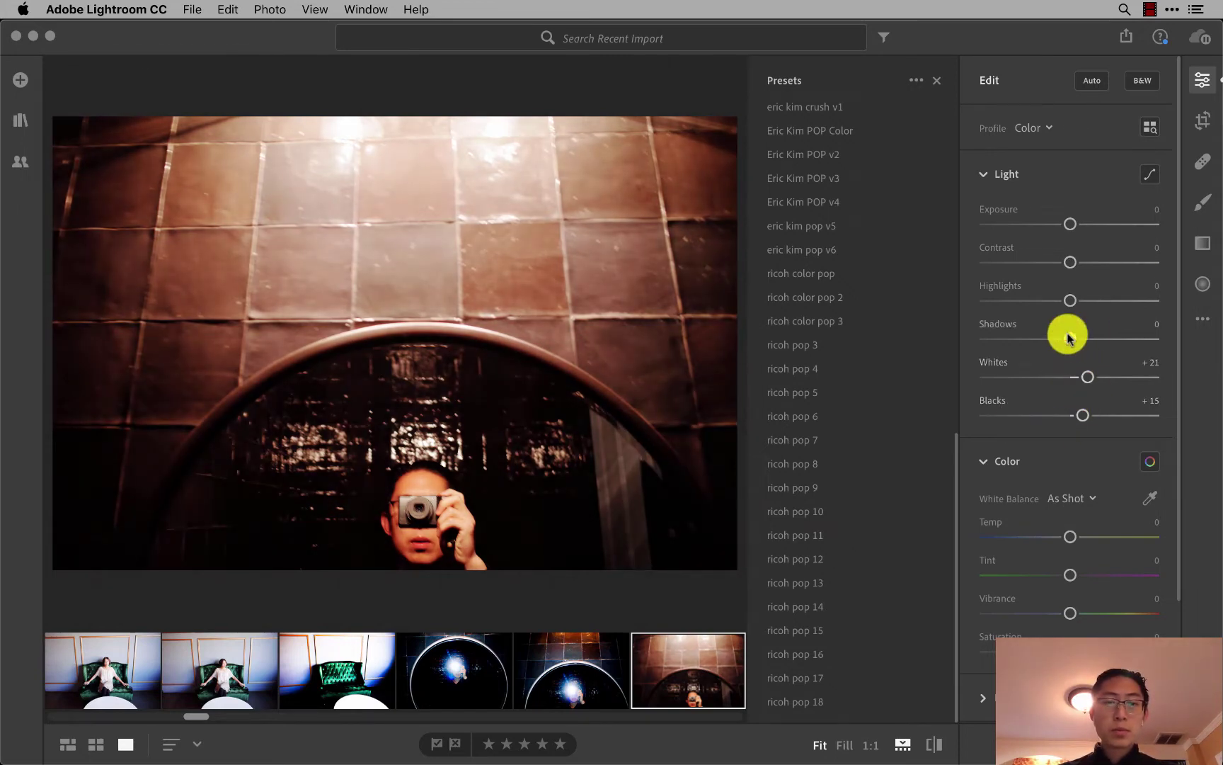
drag(1067, 335, 1059, 350)
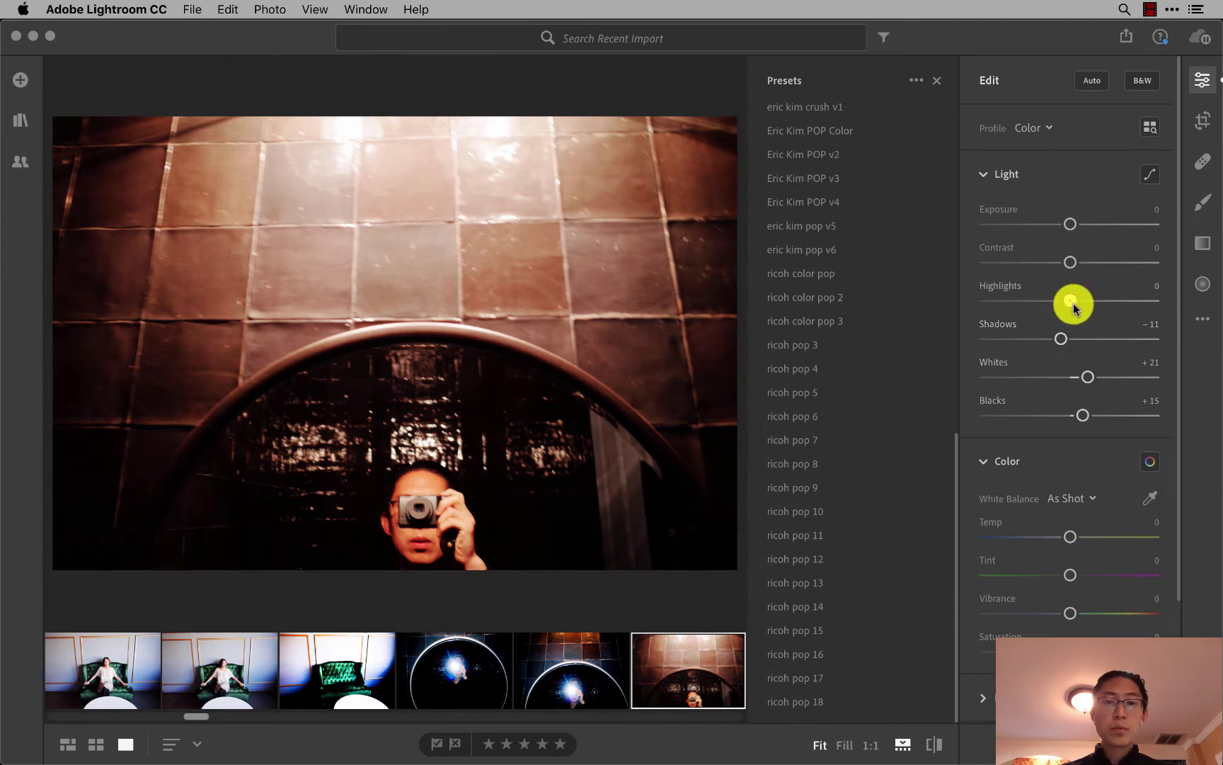
drag(1071, 302, 1139, 271)
Flag the warm selfie as a pick and paste the edits onto the following street photos.
key(p)
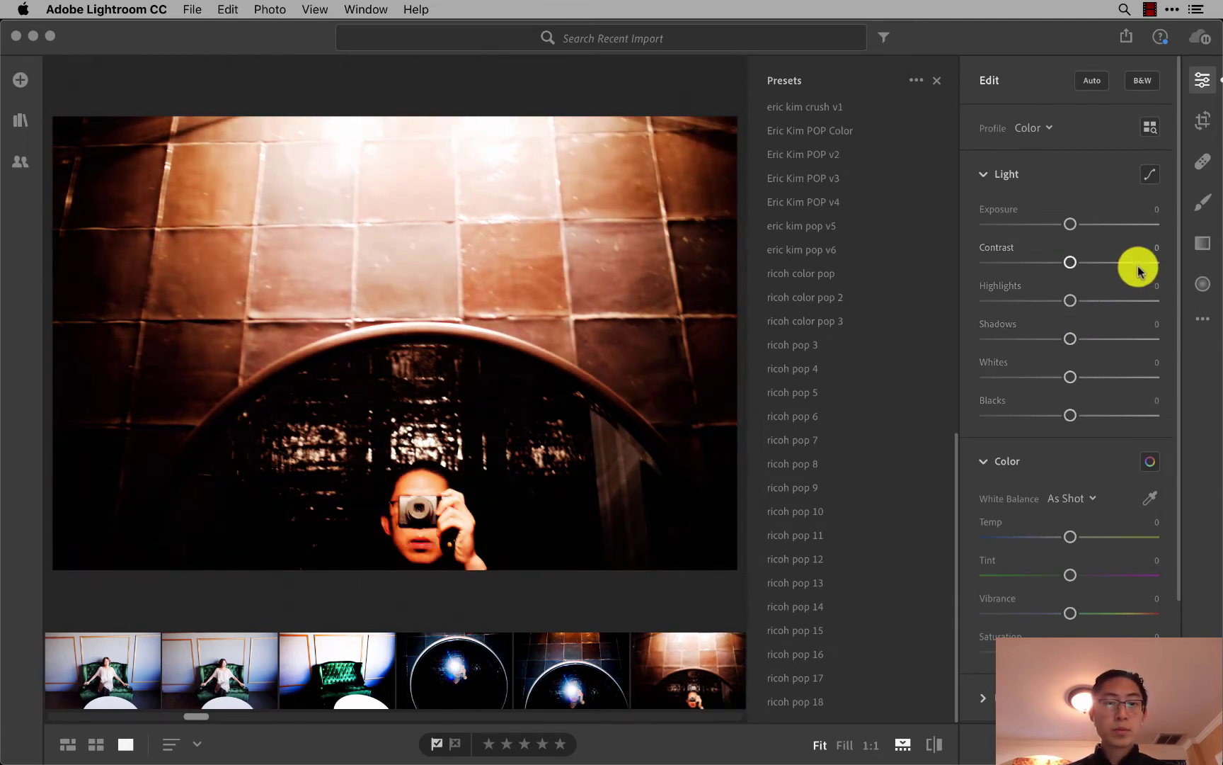
key(Right)
key(Right)
key(super+v)
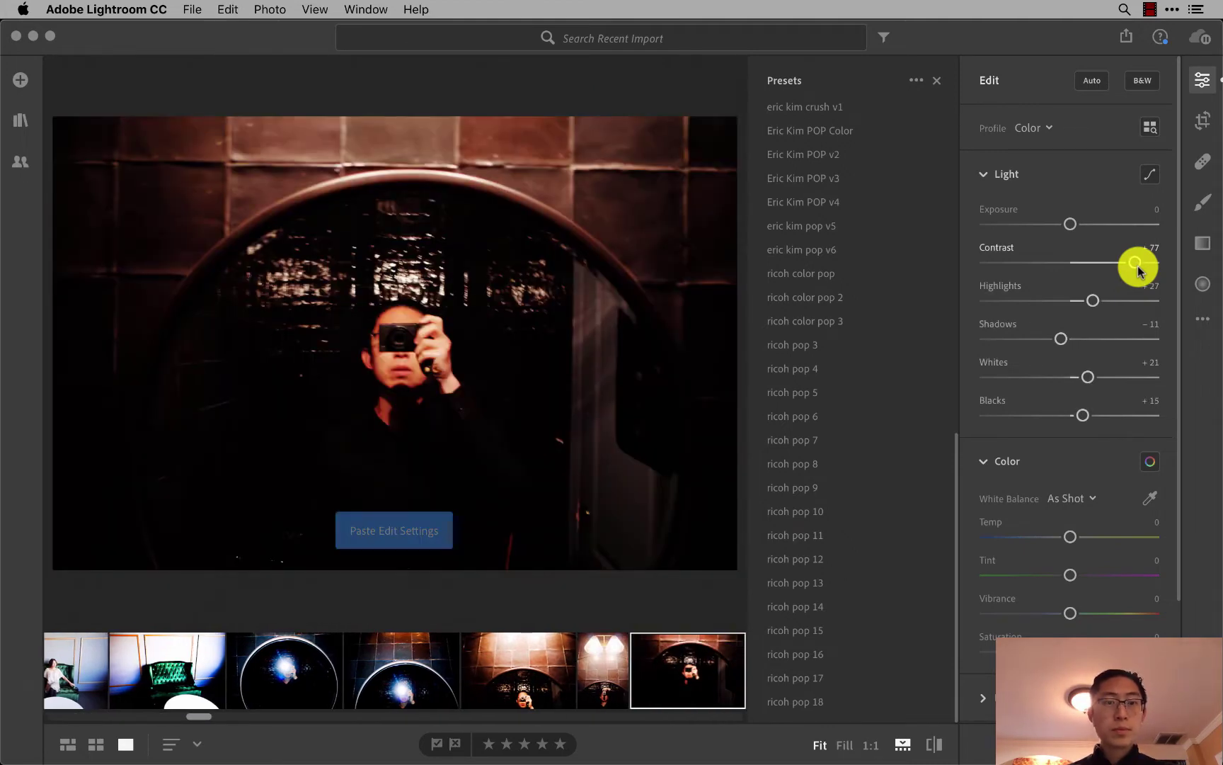
key(Right)
key(super+v)
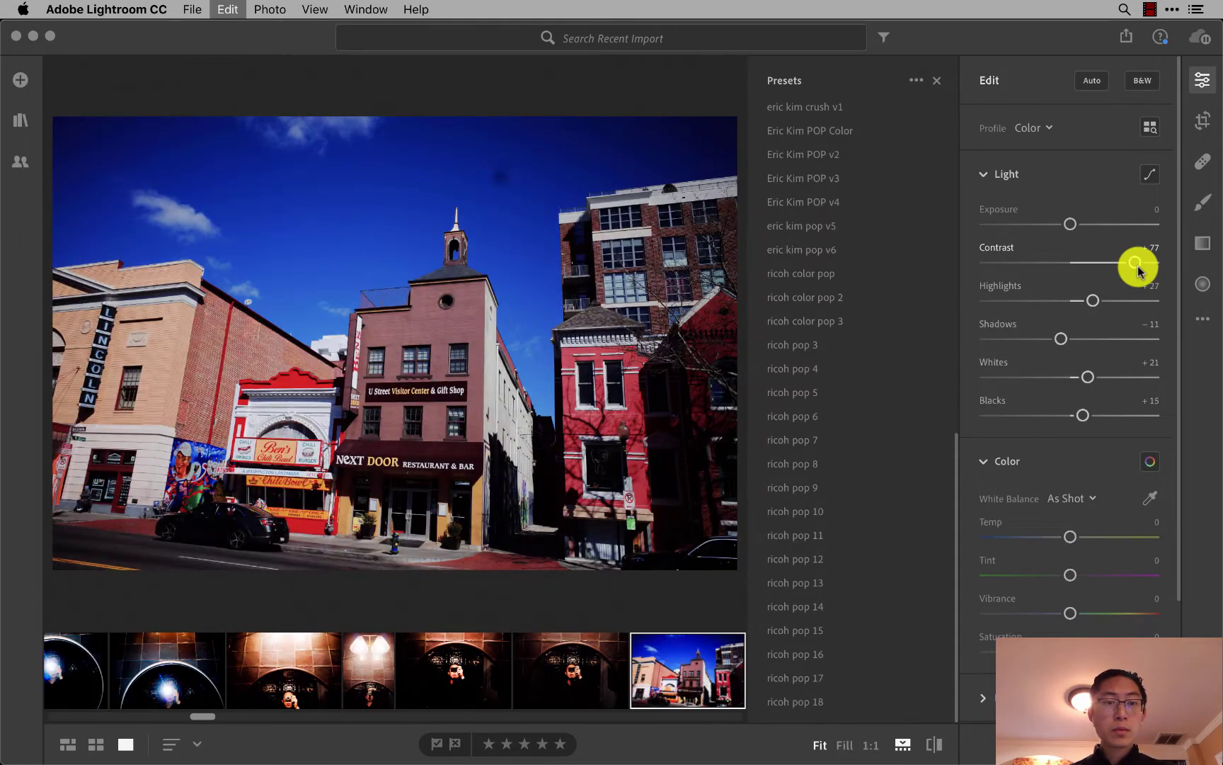
key(Right)
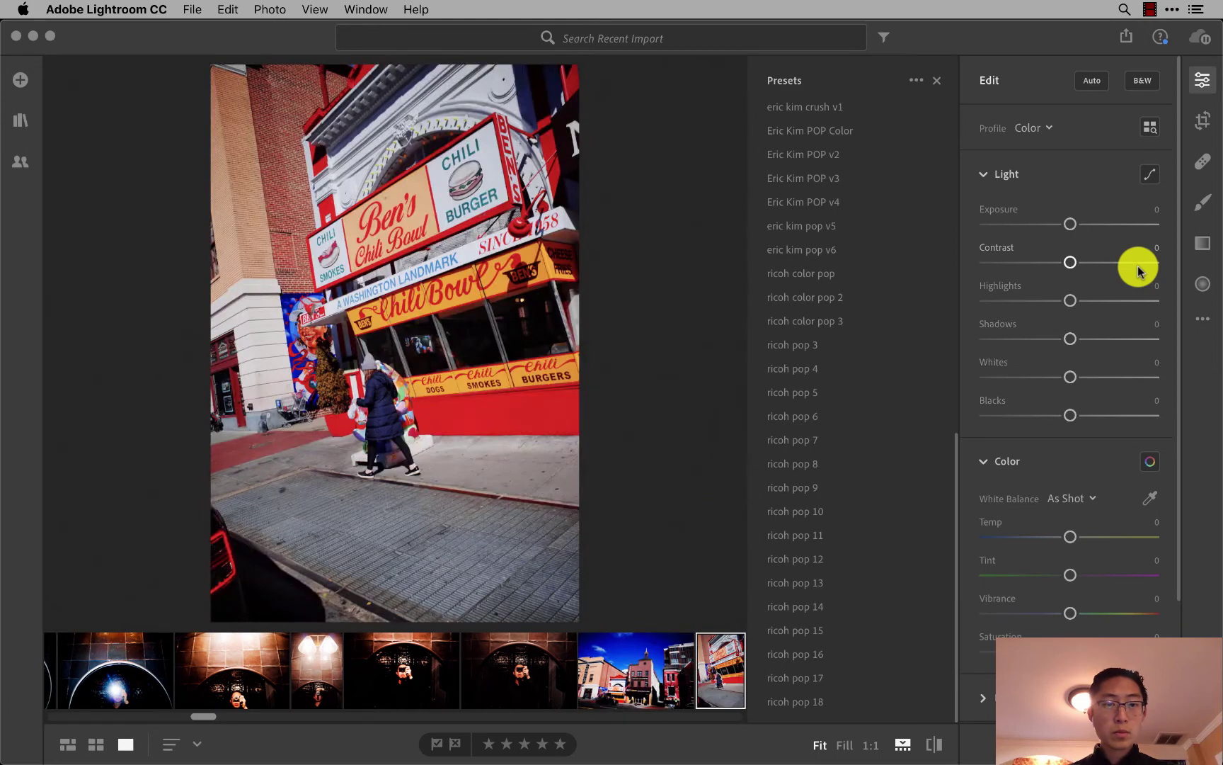
key(Right)
key(super+v)
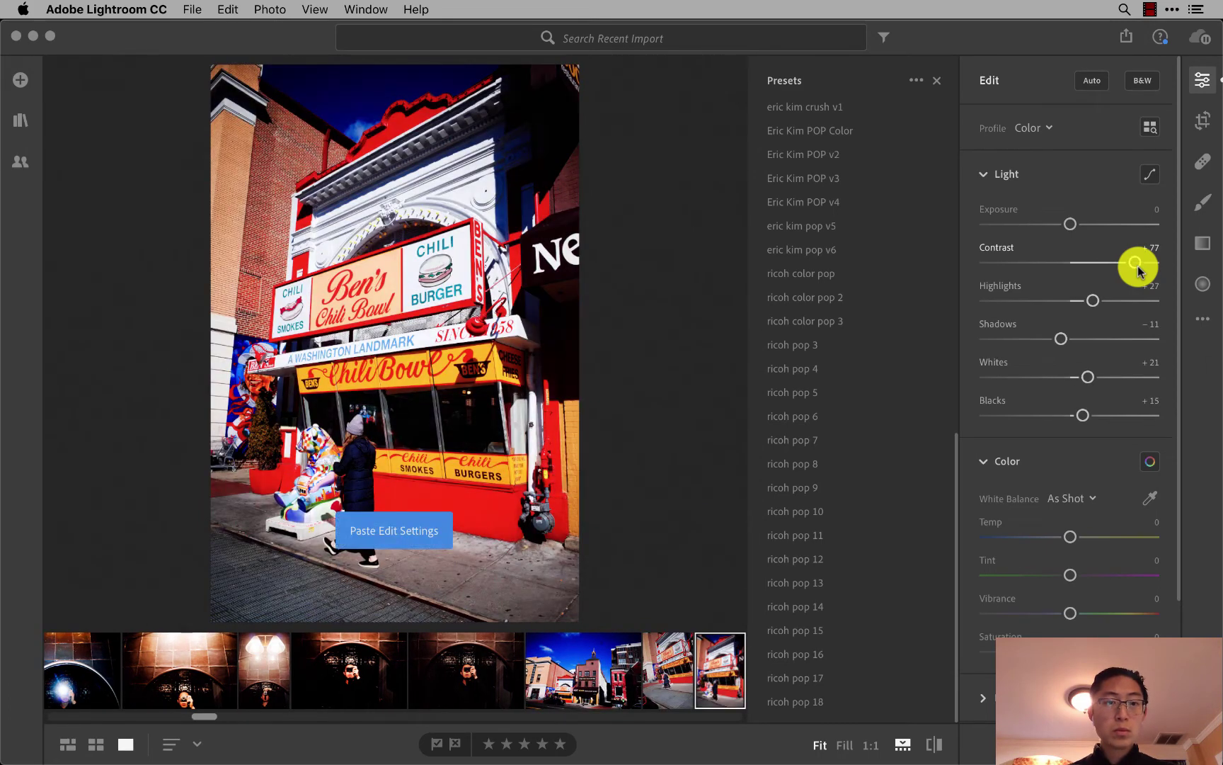
Paste the edits onto the Ben's Chili Bowl and Next Door photos.
key(Right)
key(Right)
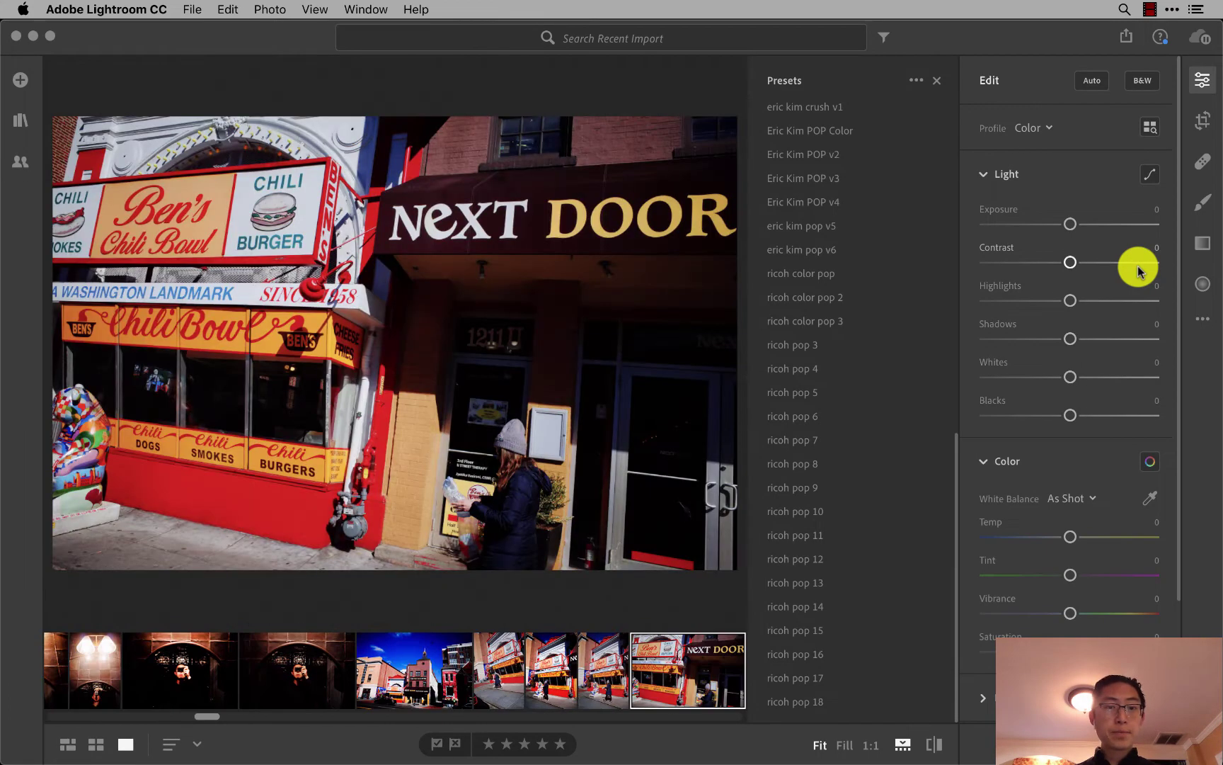
key(Left)
key(super+v)
key(Left)
key(Right)
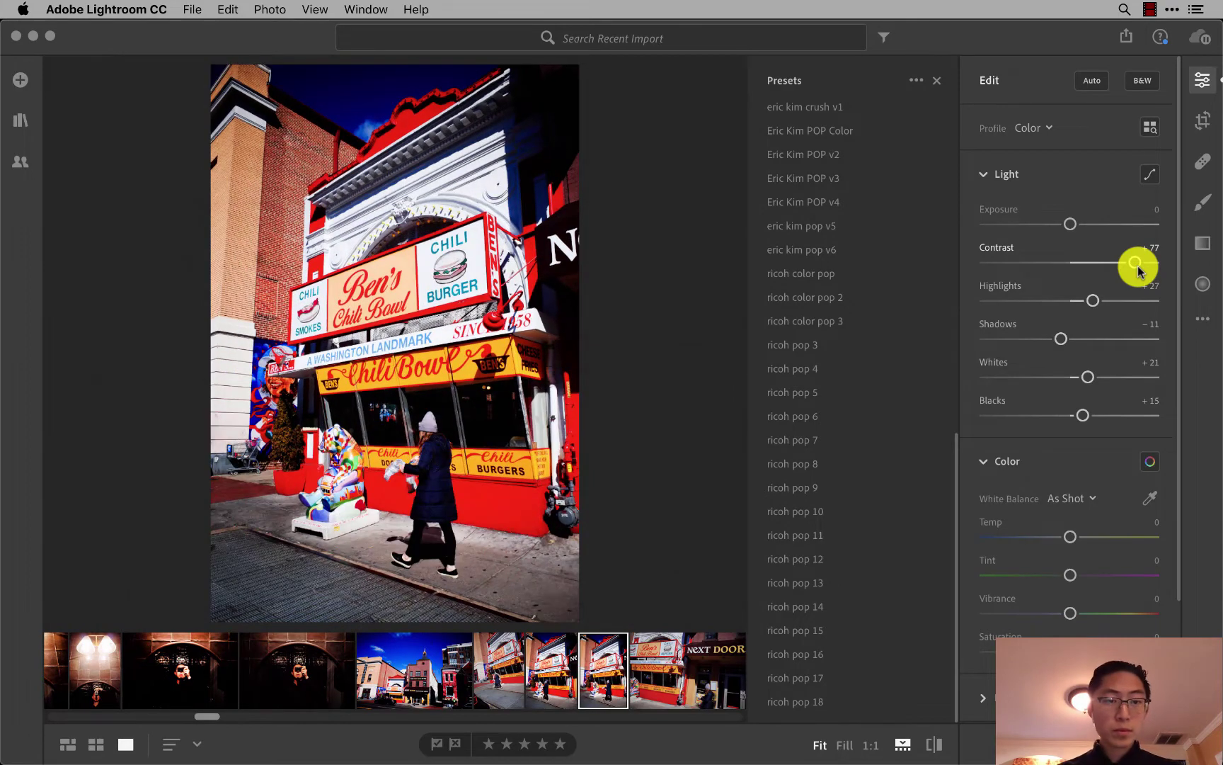
key(Left)
key(Right)
key(Right)
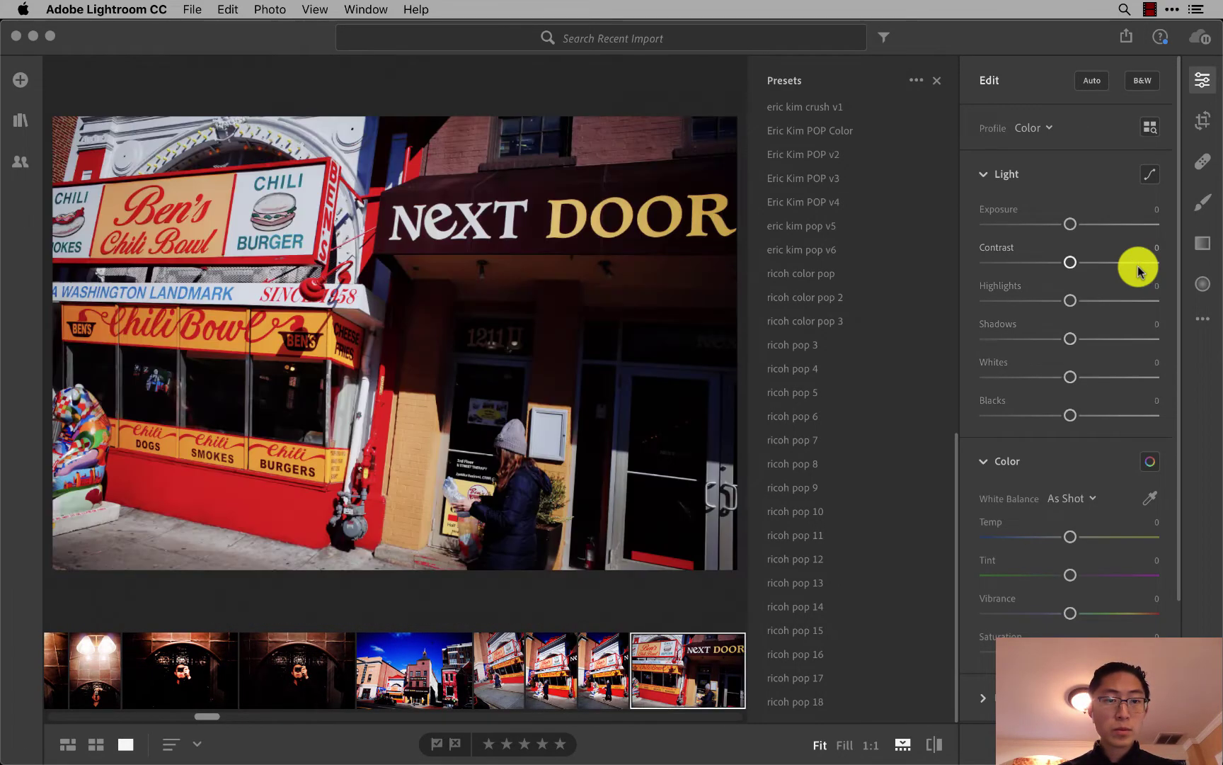
key(super+v)
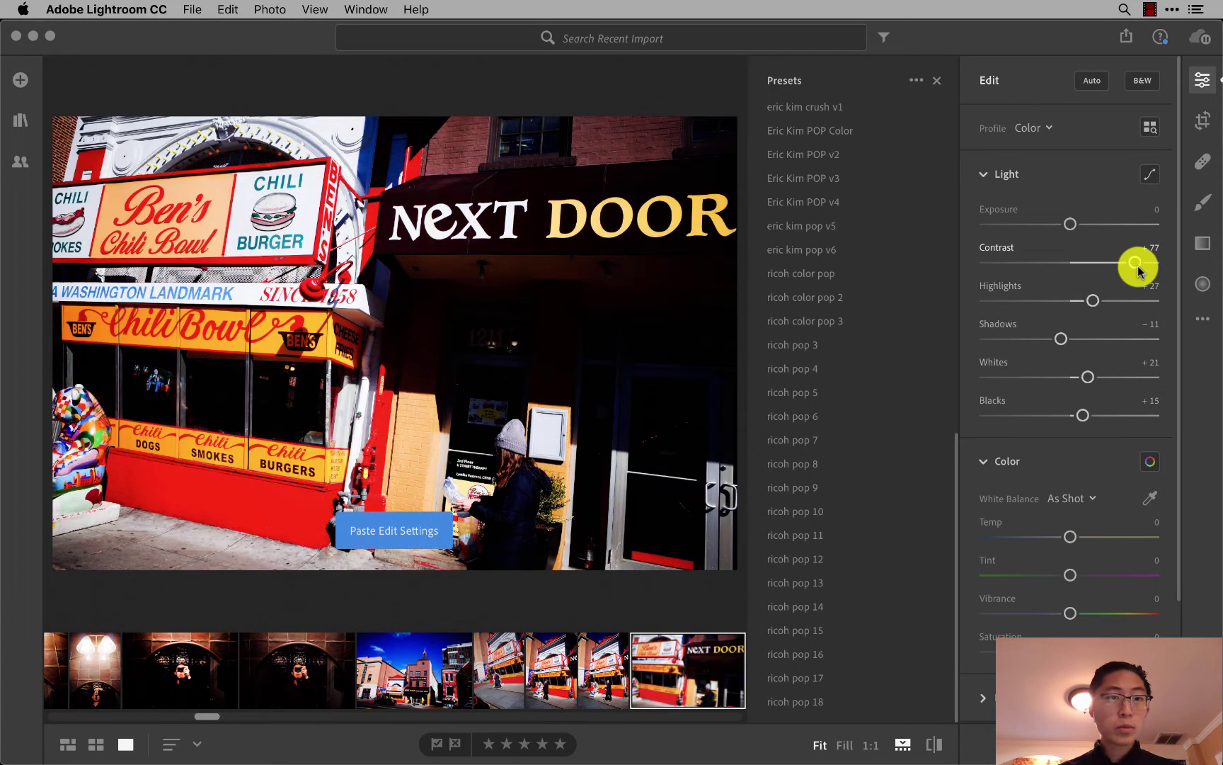
Paste the edits onto the two Leica camera photos.
key(Right)
key(Right)
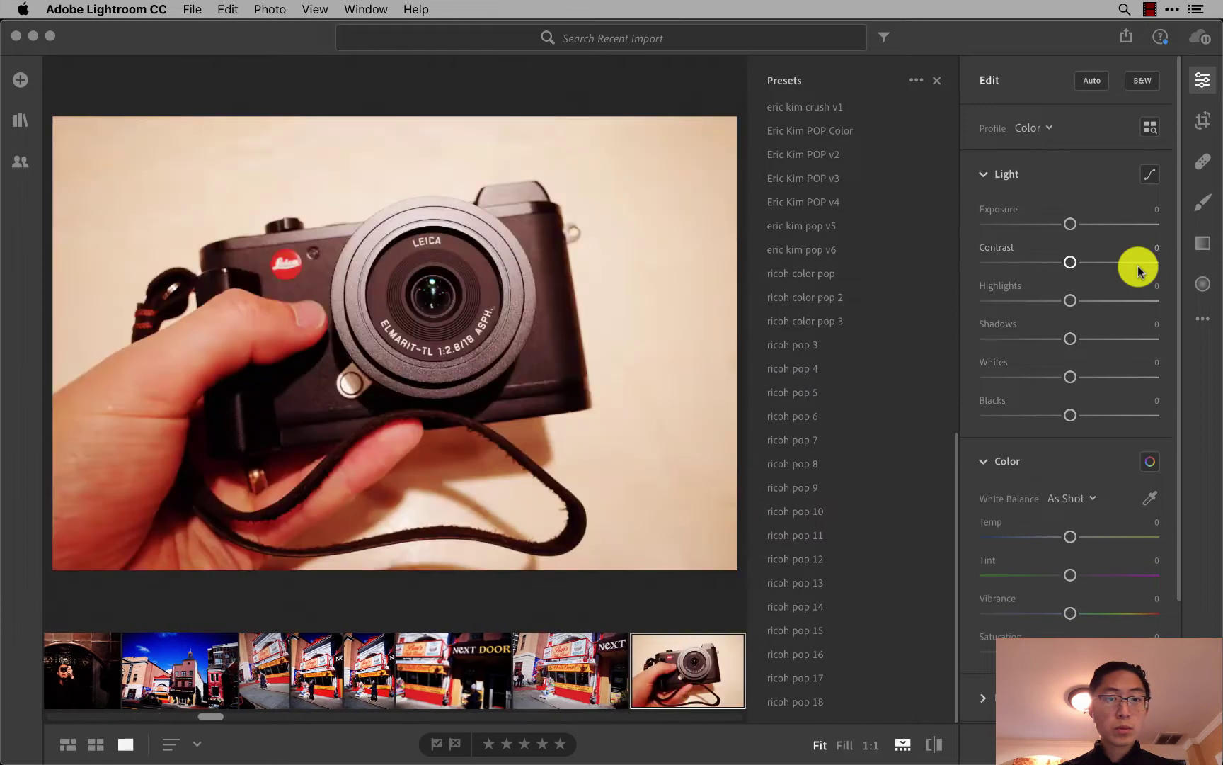
key(Right)
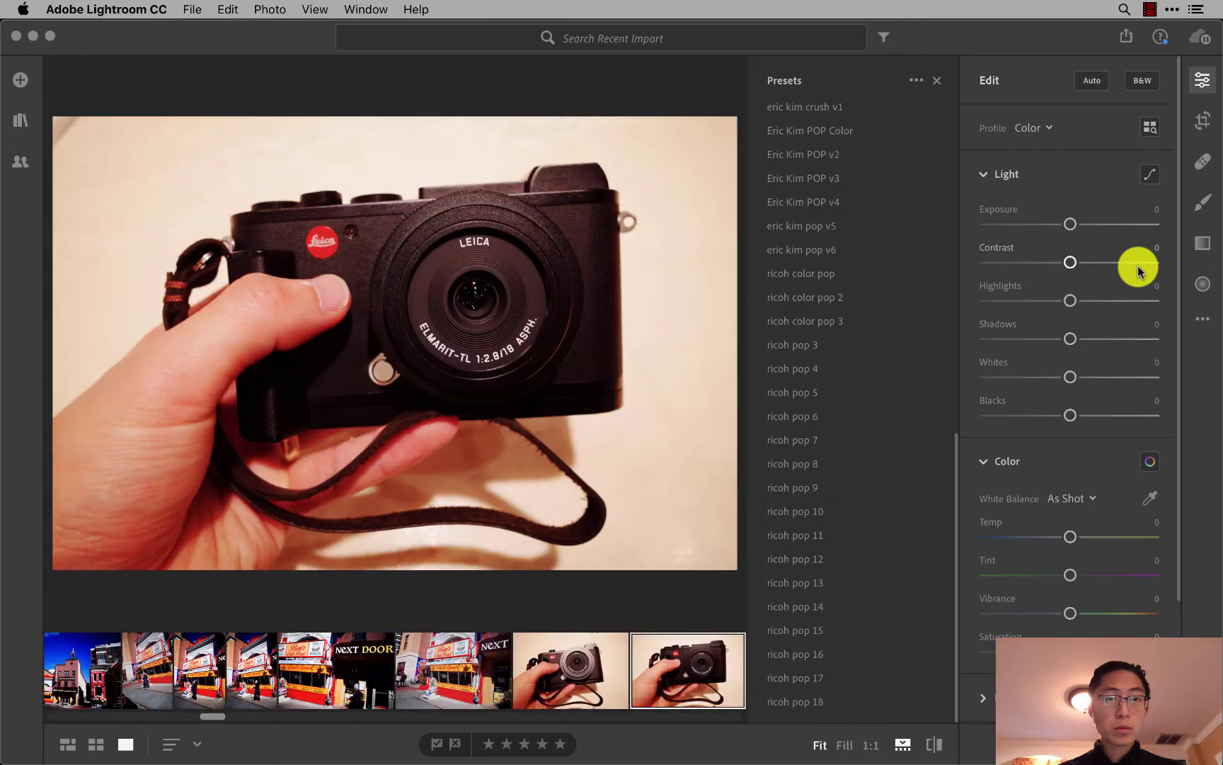
key(Right)
key(super+v)
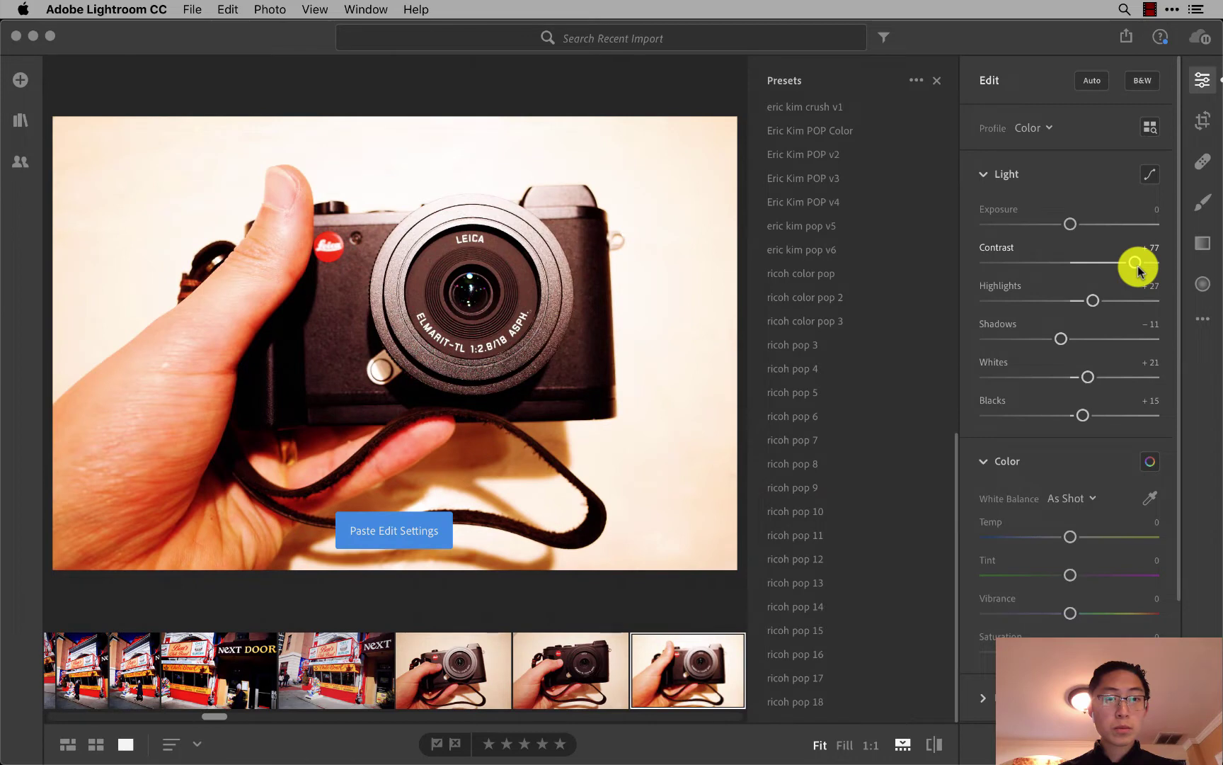
key(Right)
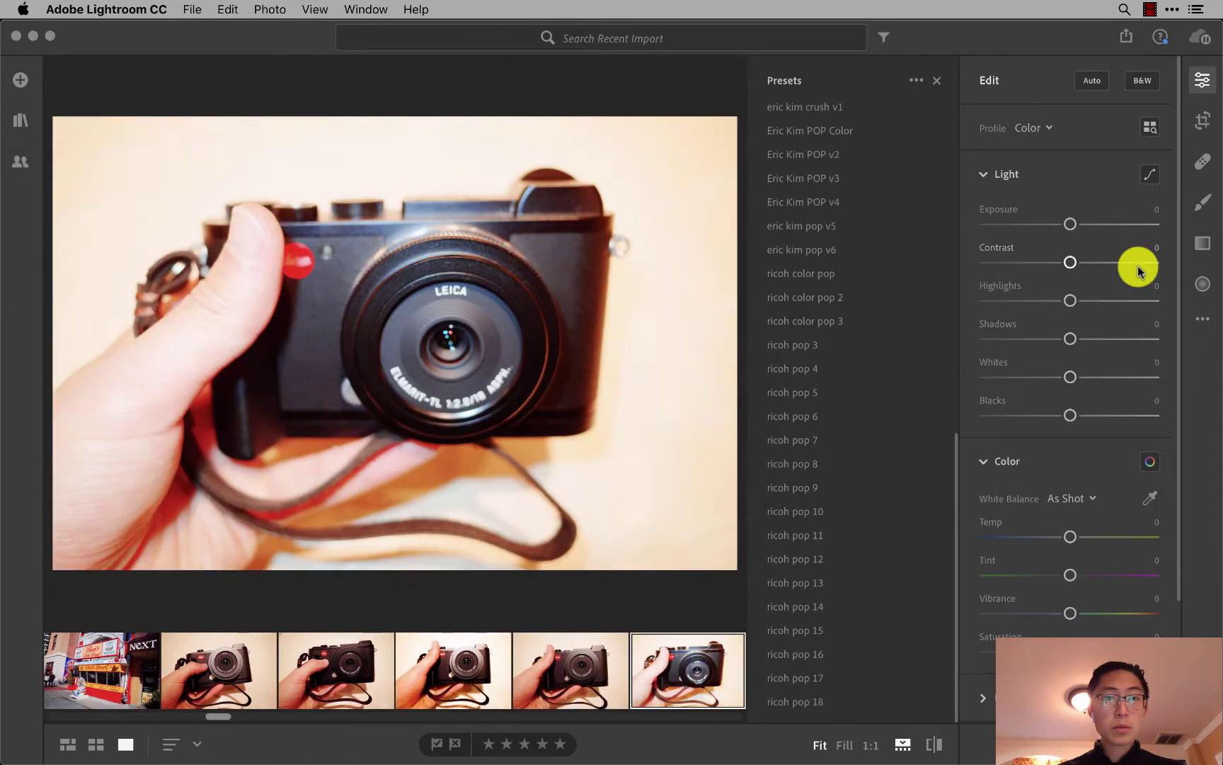
key(super+v)
Paste the edits onto the red sign photo and raise Blacks to +100 and Whites to +66.
key(Right)
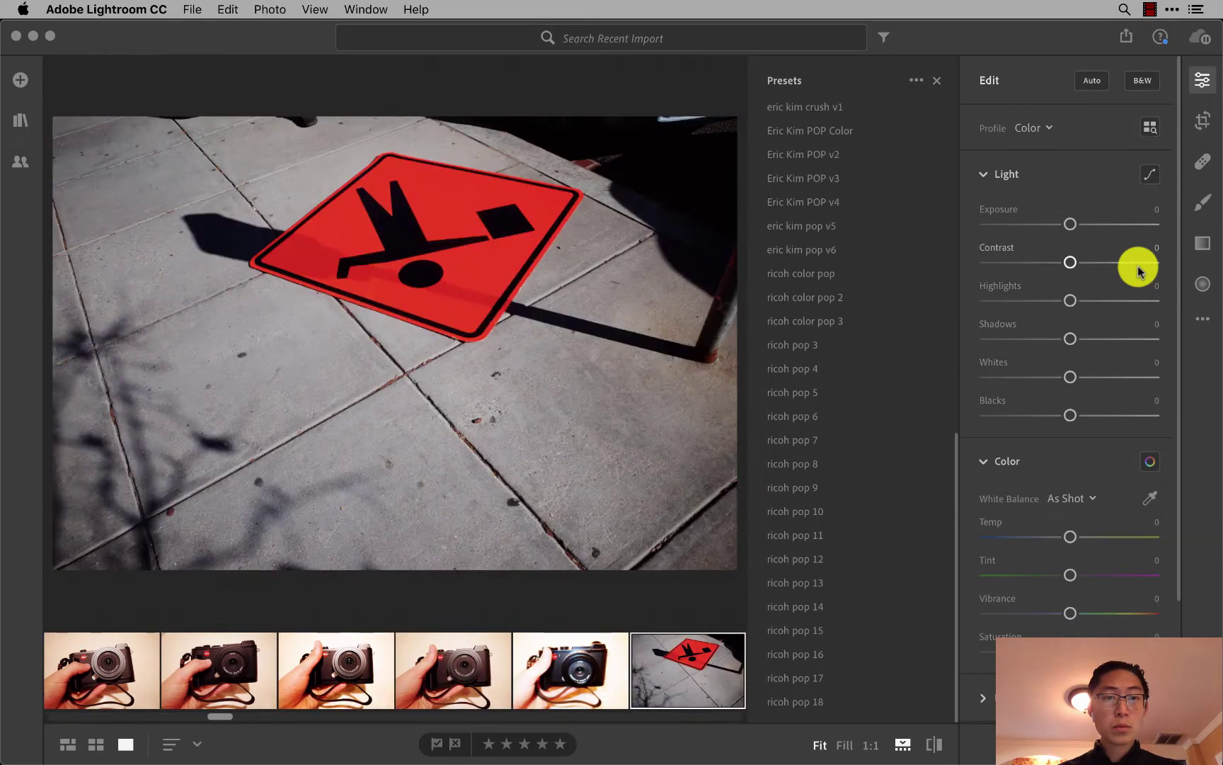
key(Right)
key(Right)
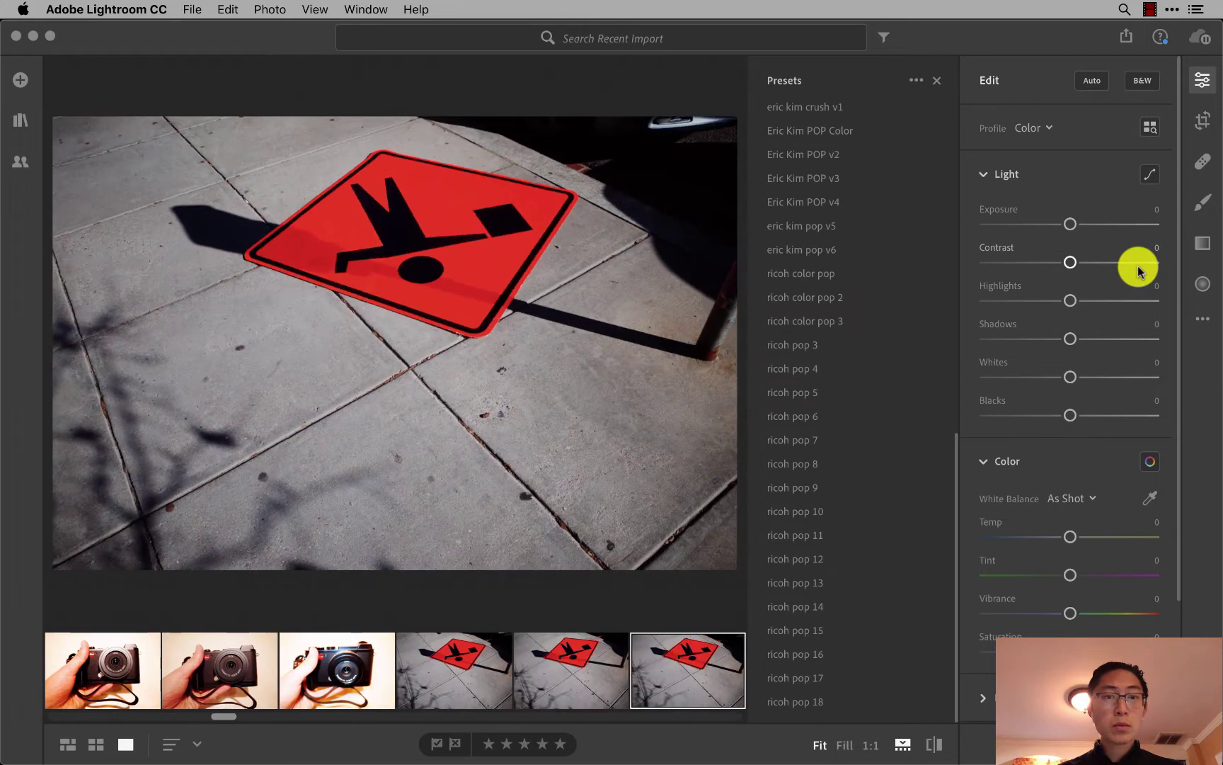
key(super+v)
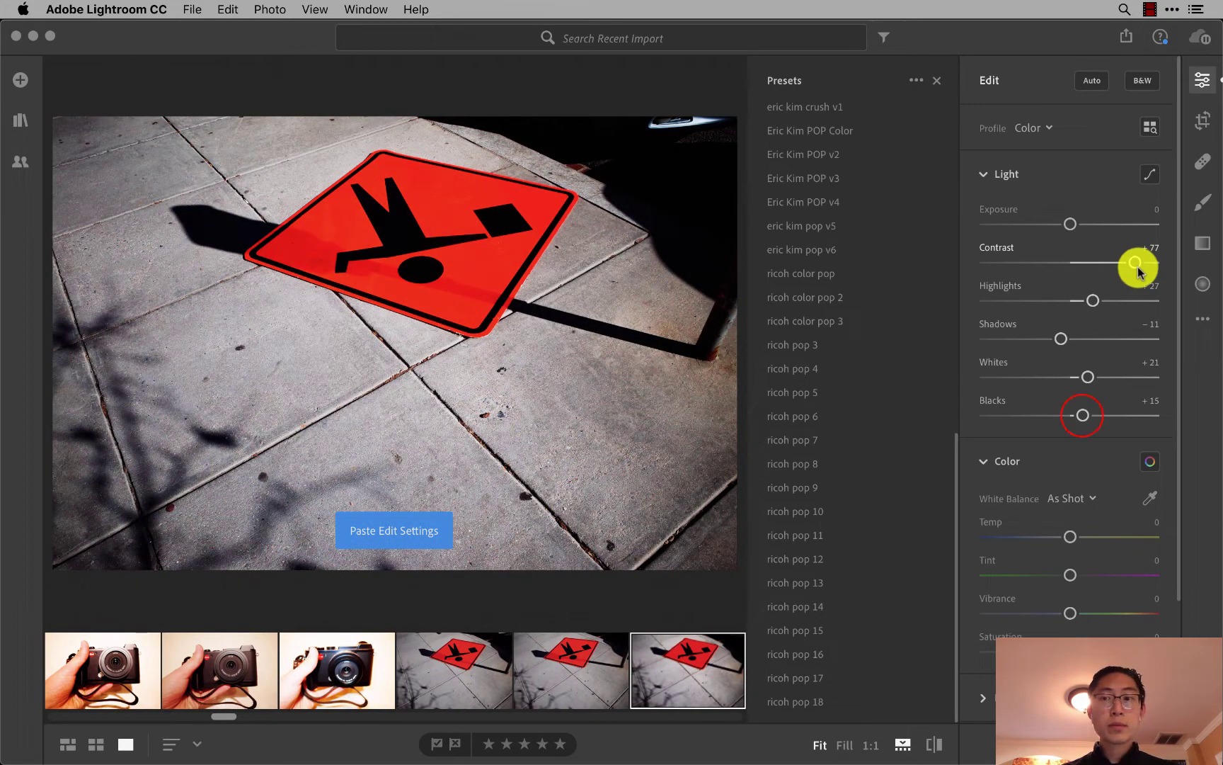
drag(1082, 418, 1155, 416)
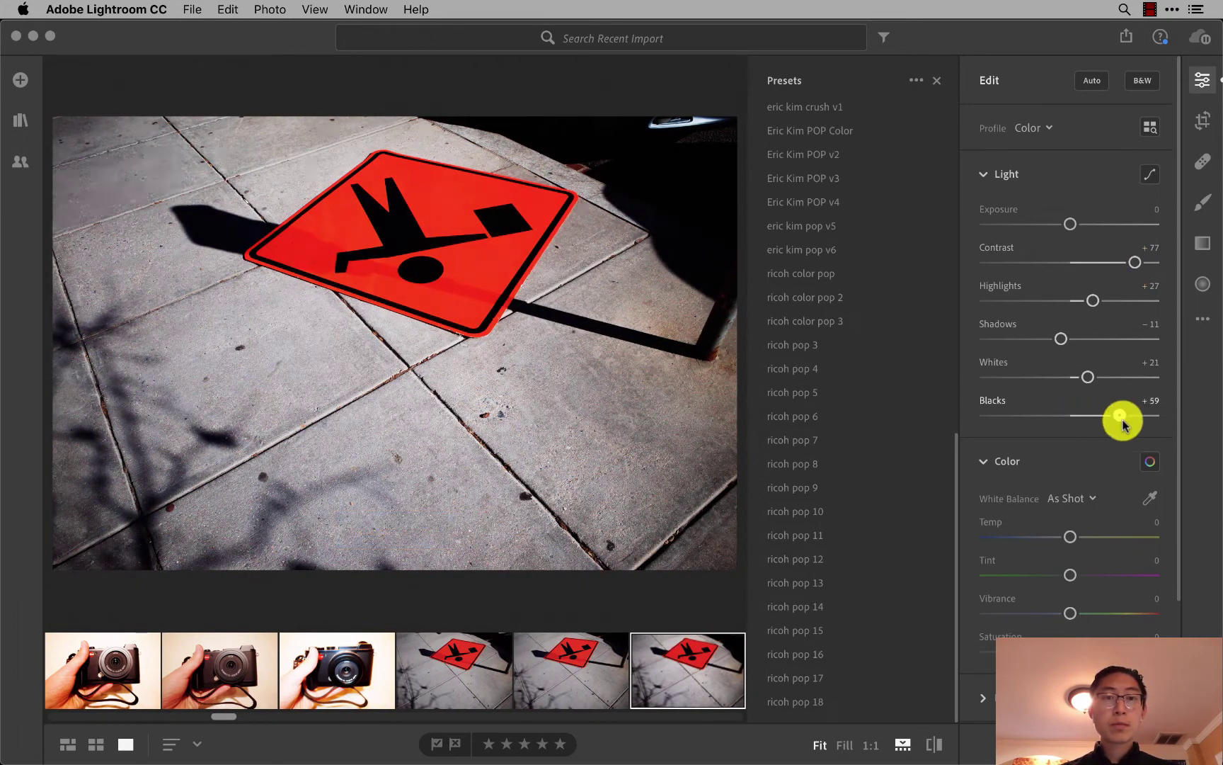
mouse_move(1088, 376)
mouse_down()
mouse_move(1132, 377)
mouse_move(1062, 338)
mouse_move(1122, 300)
mouse_up()
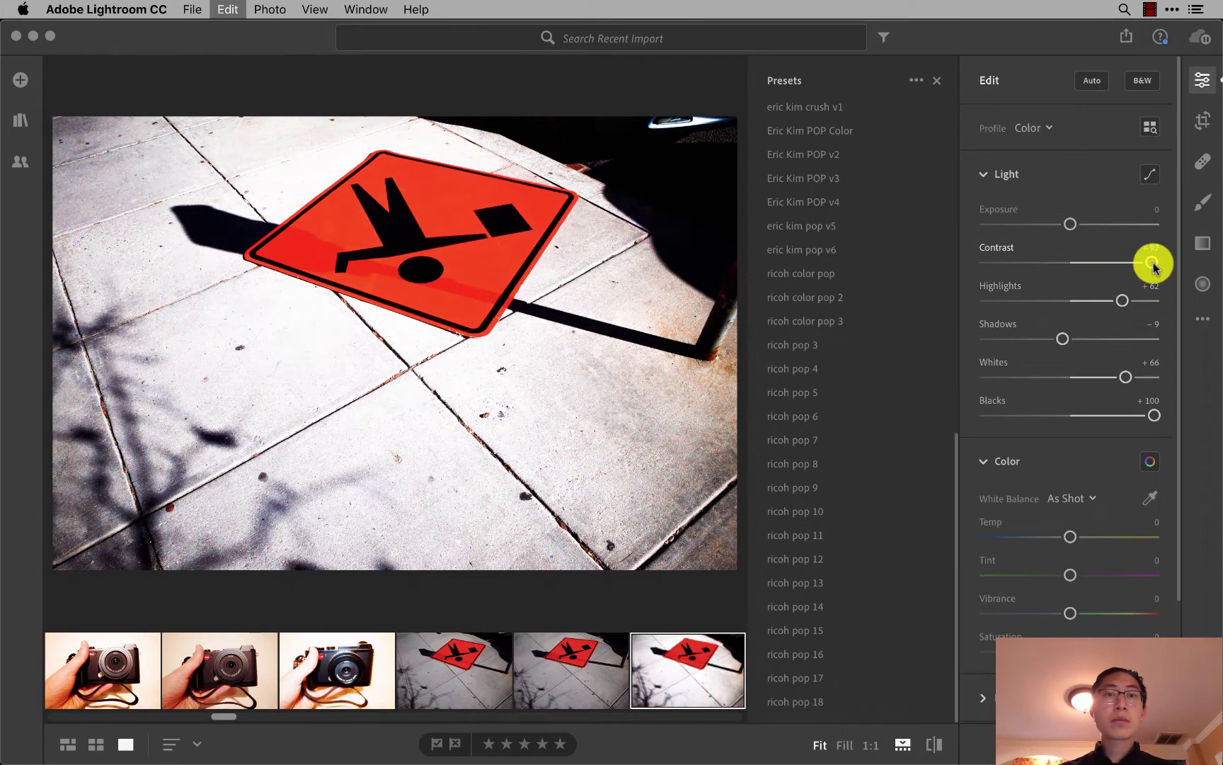
Paste the copied edits onto the museum, dark floor and following photos up to the boots photo.
key(Right)
key(ctrl+v)
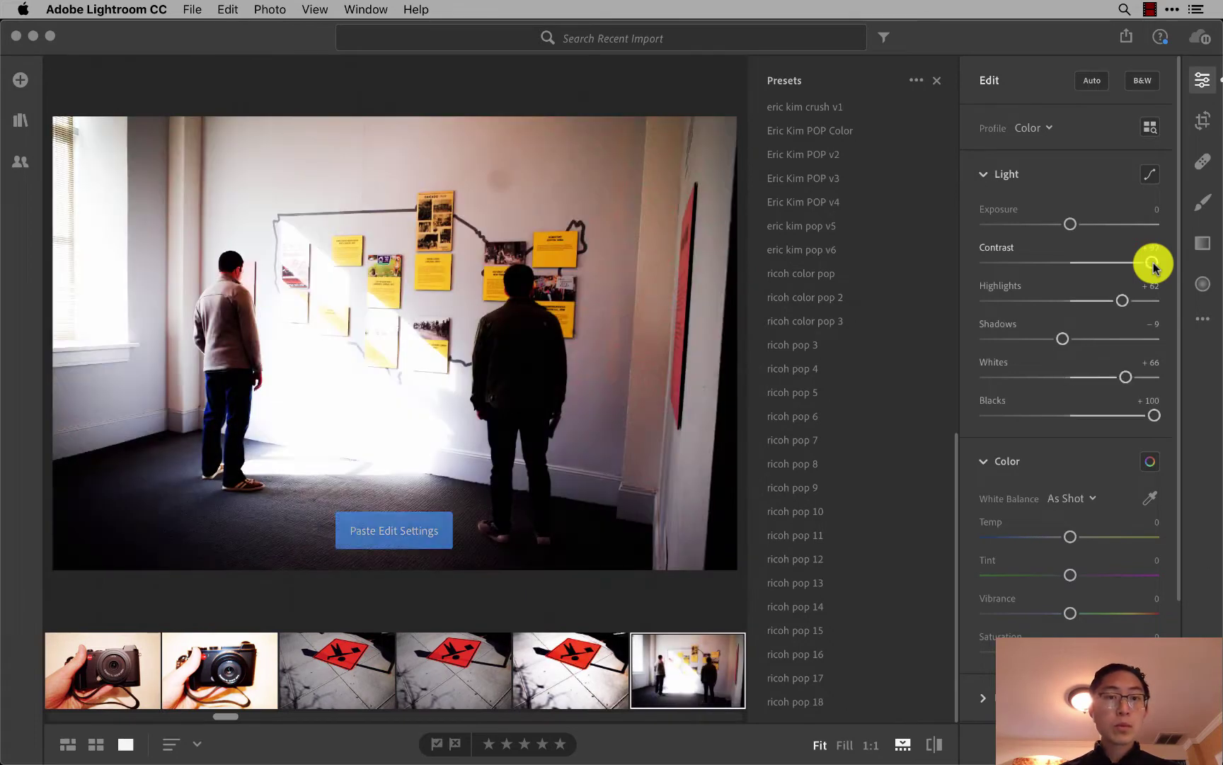
key(Right)
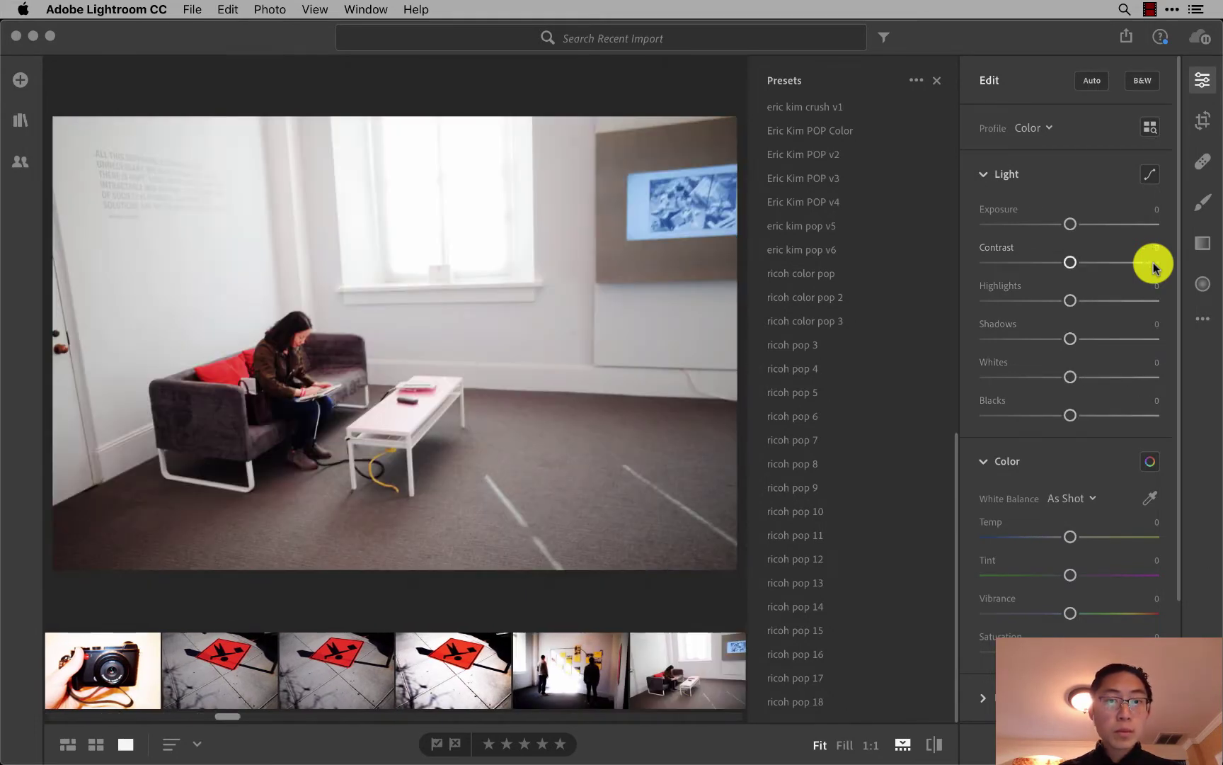
key(Right)
key(ctrl+v)
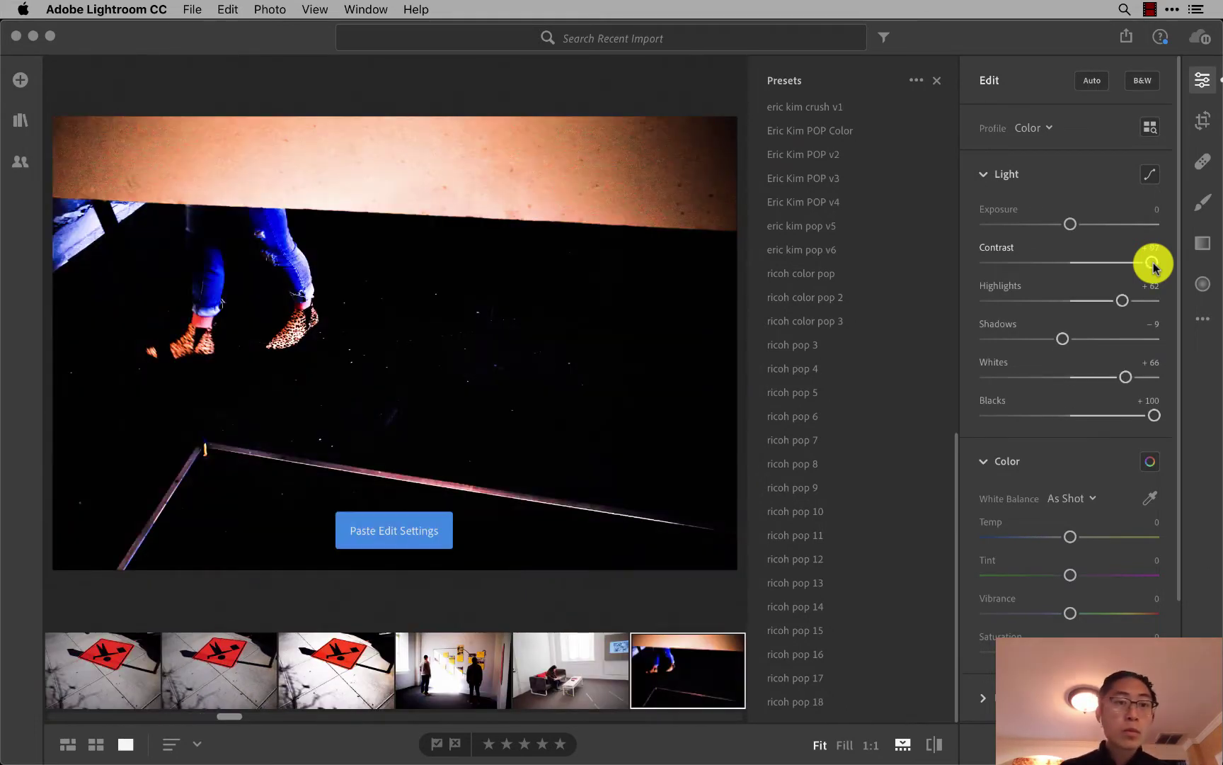
key(Right)
key(ctrl+v)
key(Right)
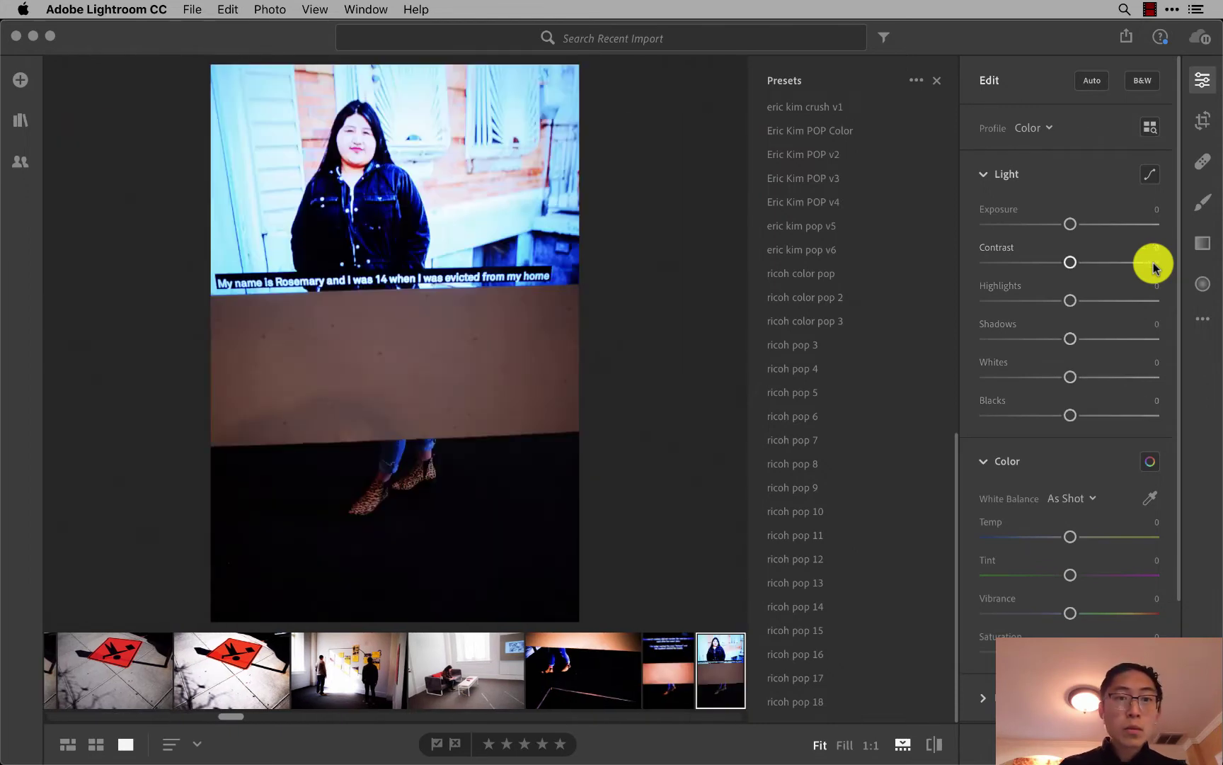
key(ctrl+v)
key(Left)
key(Left)
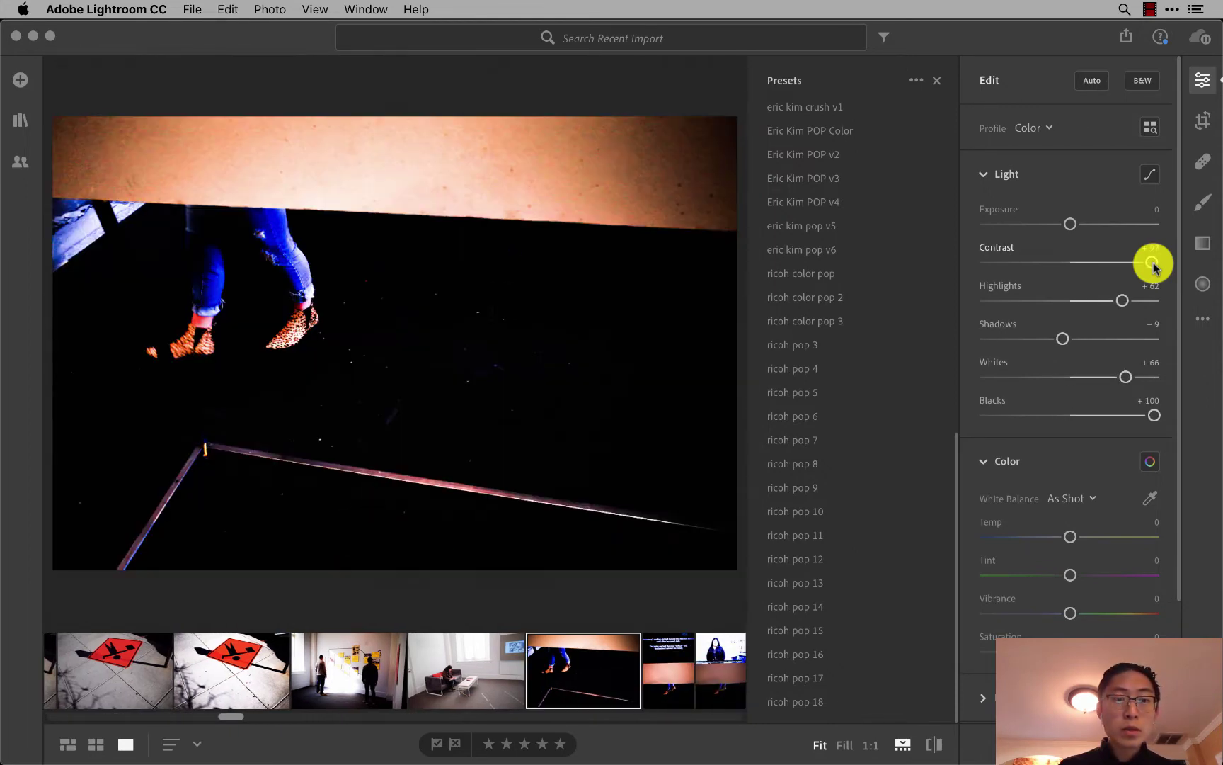
key(Right)
key(Right)
key(Right)
key(Right)
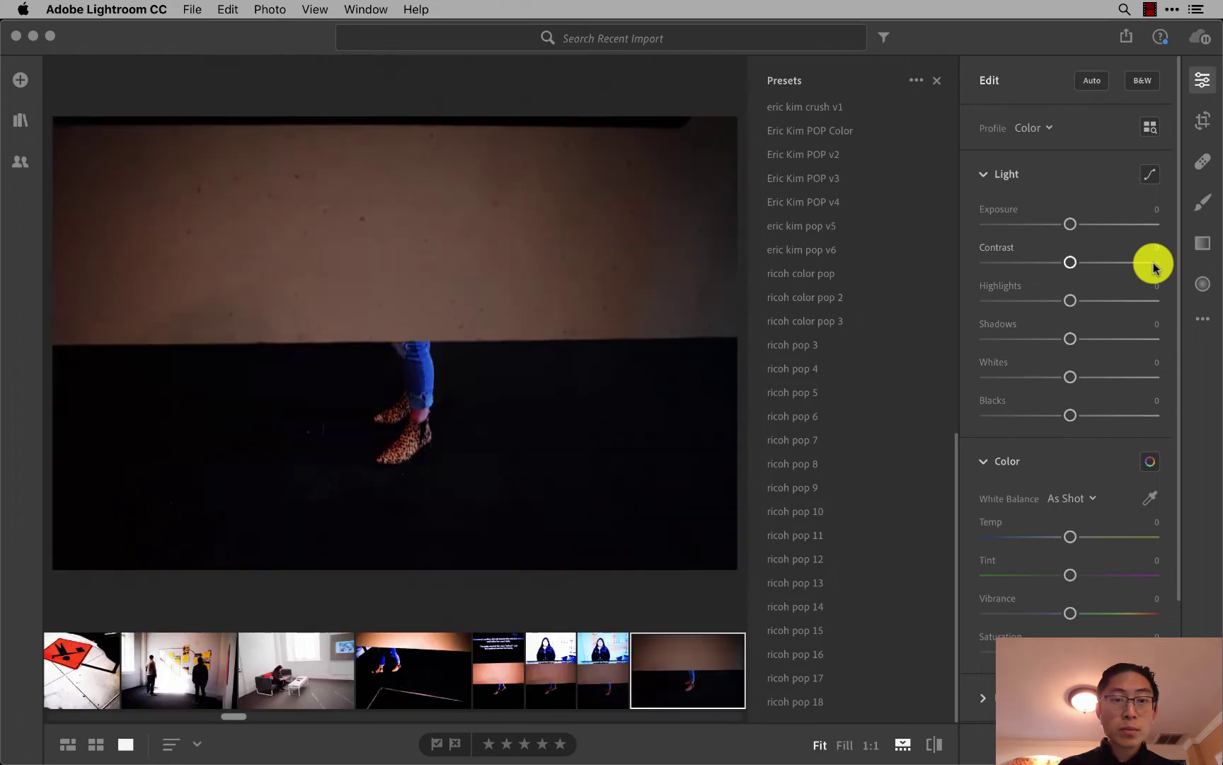
key(ctrl+v)
Undo the paste on the boots photo and raise its Blacks to about +44.
key(ctrl+z)
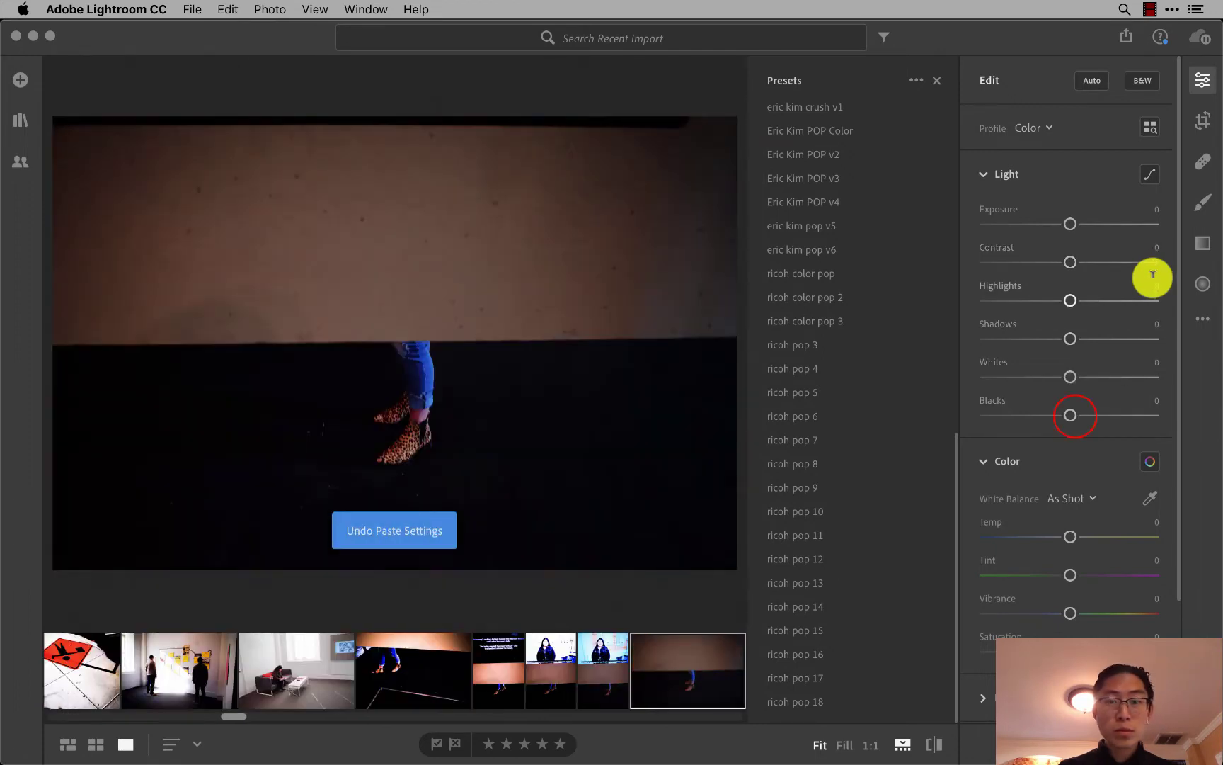
mouse_move(1070, 416)
mouse_down()
mouse_move(1136, 415)
mouse_move(981, 417)
mouse_move(1097, 405)
mouse_up()
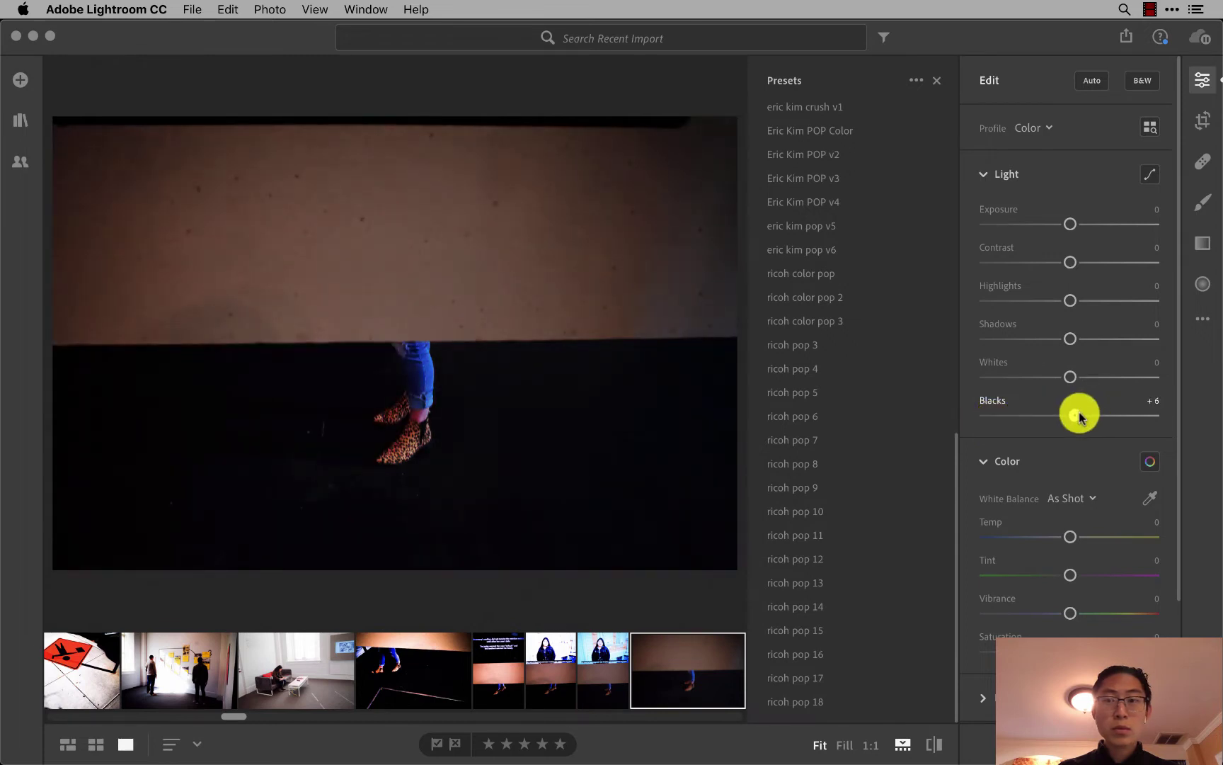
click(1076, 238)
drag(1073, 235, 1101, 236)
key(super+z)
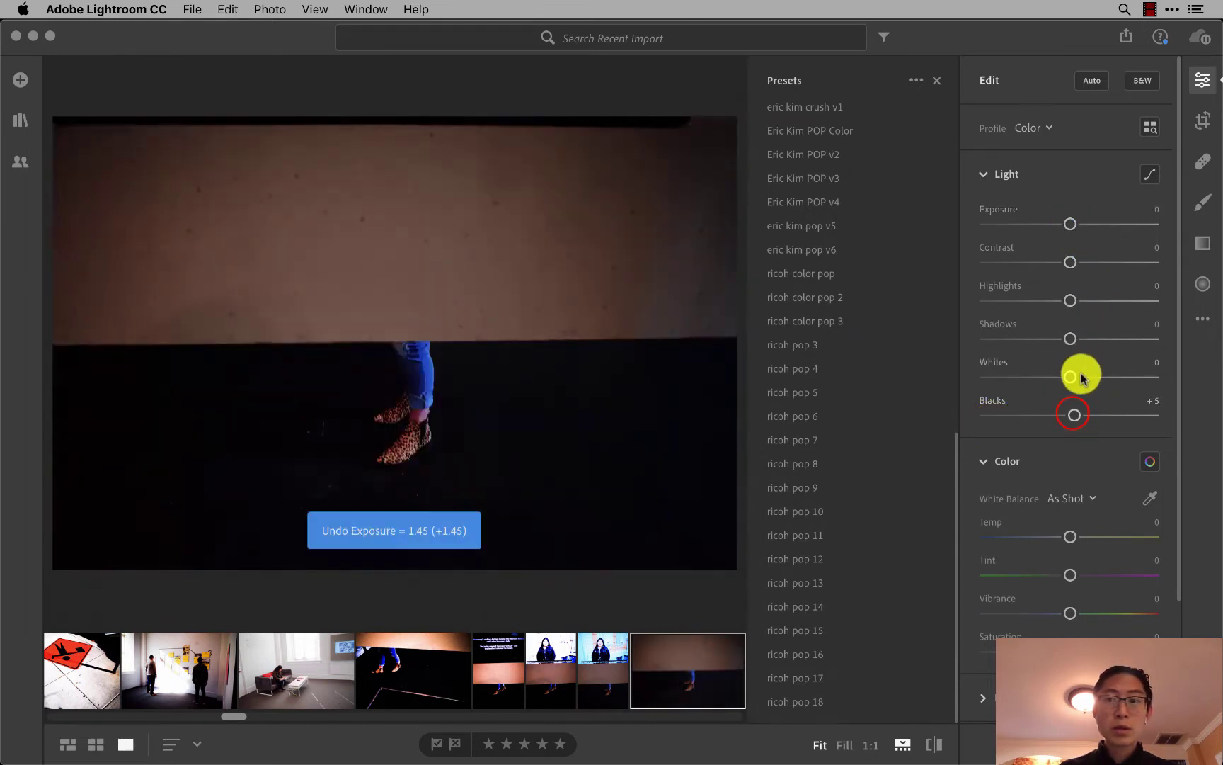
mouse_move(1074, 415)
mouse_down()
mouse_move(1110, 415)
mouse_move(1100, 414)
mouse_move(1110, 380)
mouse_up()
click(1070, 382)
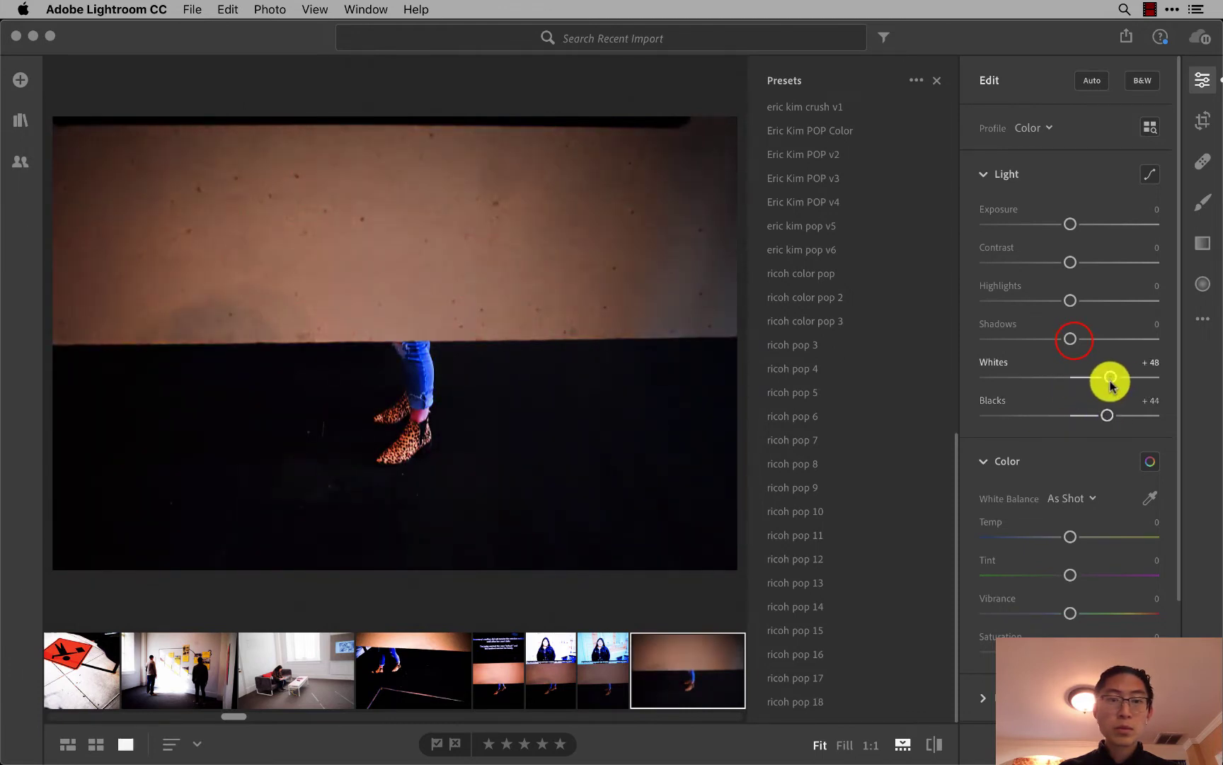
Set the boots photo's Whites +48, Shadows −72, Highlights +80, Contrast +86 and Exposure +0.52.
drag(1073, 339, 1010, 339)
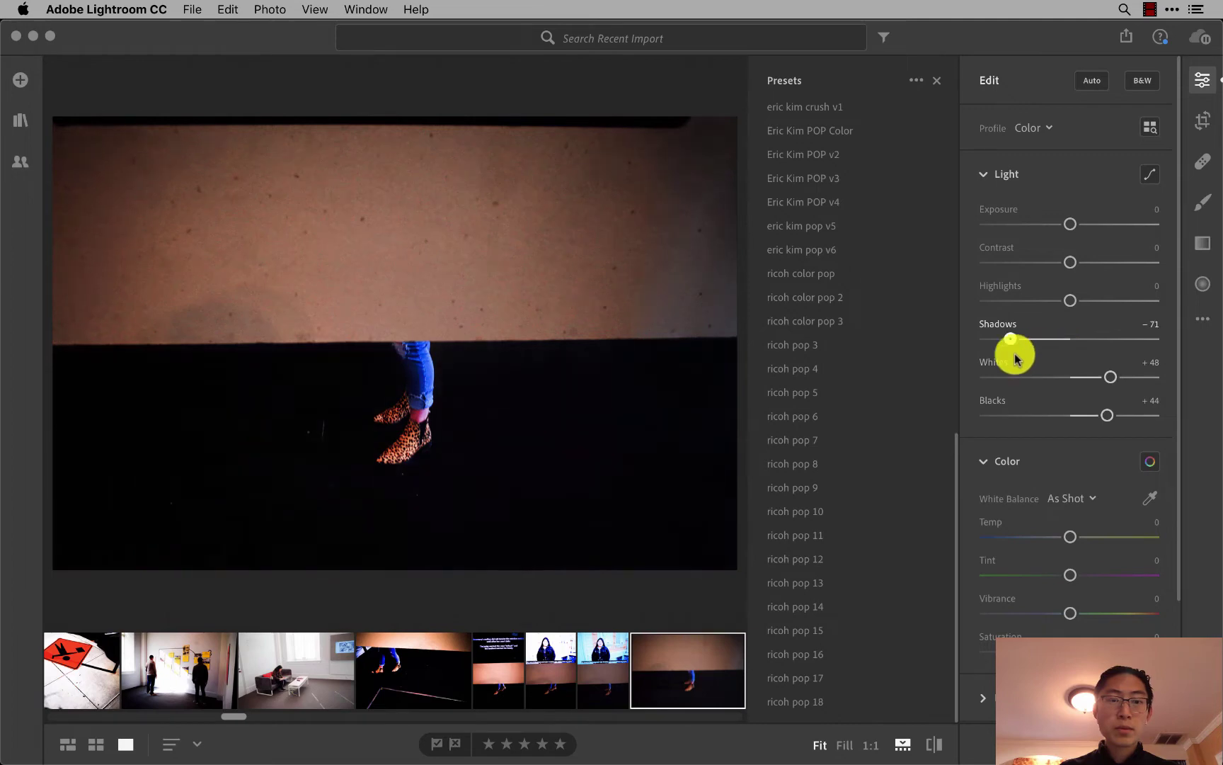
click(1070, 300)
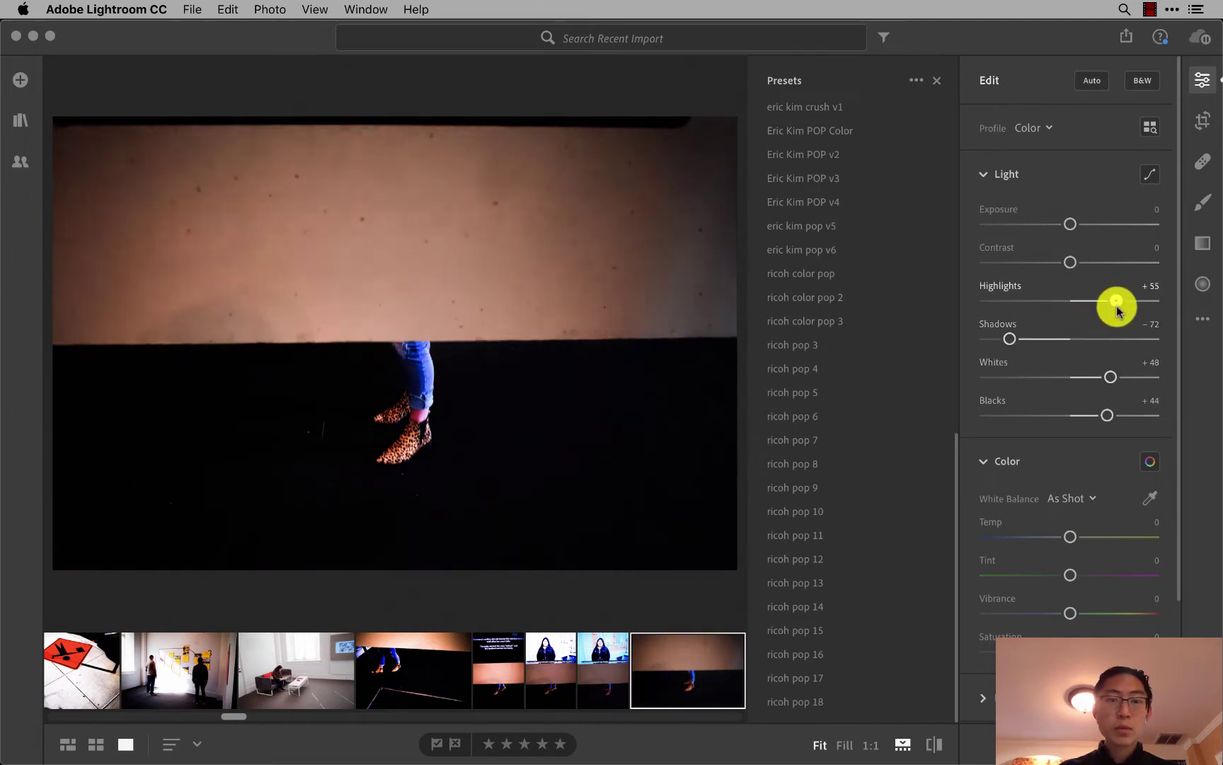
drag(1070, 300, 1138, 300)
click(1070, 262)
drag(1073, 263, 1143, 262)
click(1067, 224)
mouse_move(1072, 223)
mouse_down()
mouse_move(1060, 220)
mouse_move(1080, 225)
mouse_up()
Paste the boots edits onto the second boots photo and move to the boy photo.
key(Right)
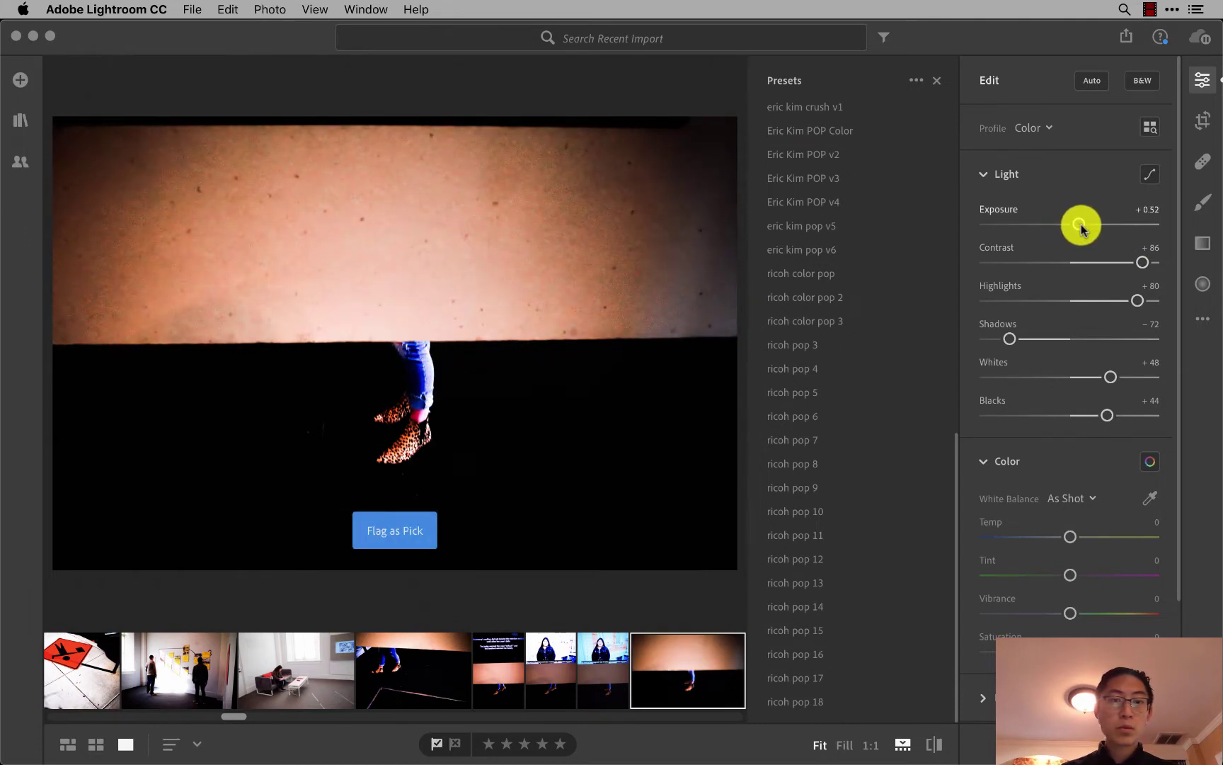
key(ctrl+v)
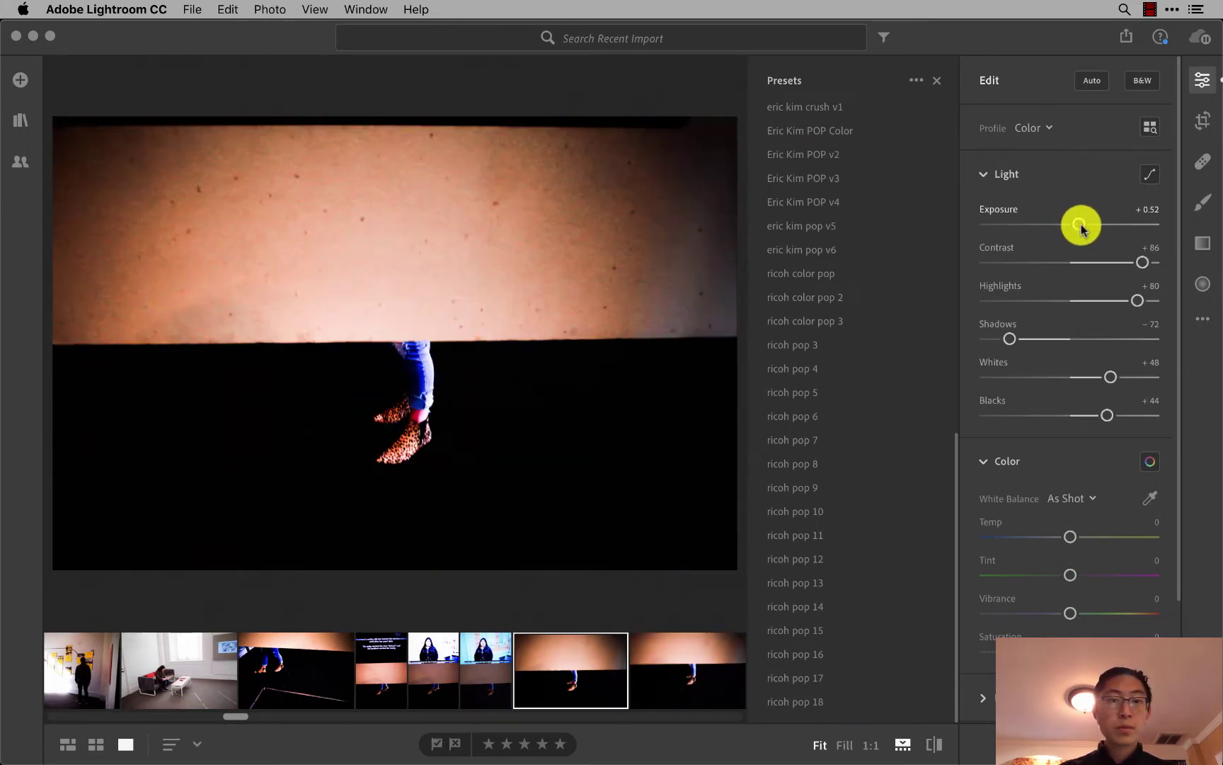
key(Right)
key(Right)
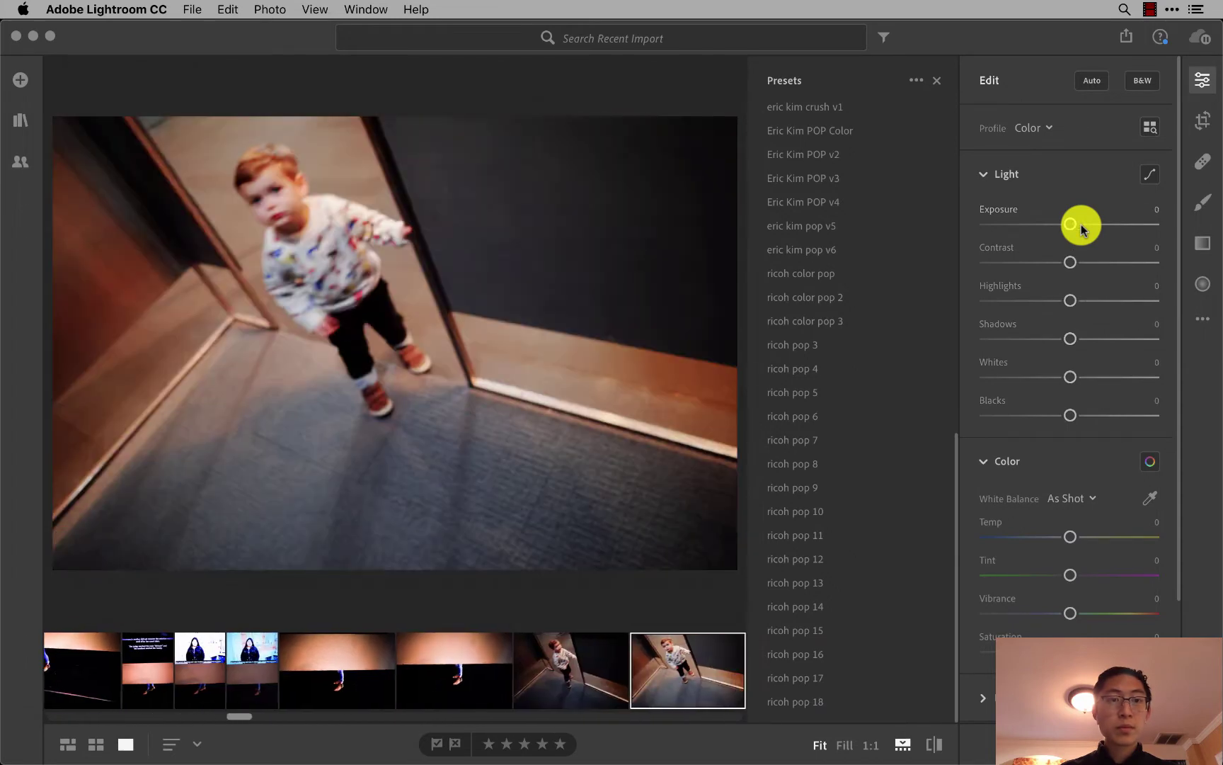
Paste the look onto the boy photo, darken its exposure, and paste its settings onto the yellow-houses photo.
key(ctrl+v)
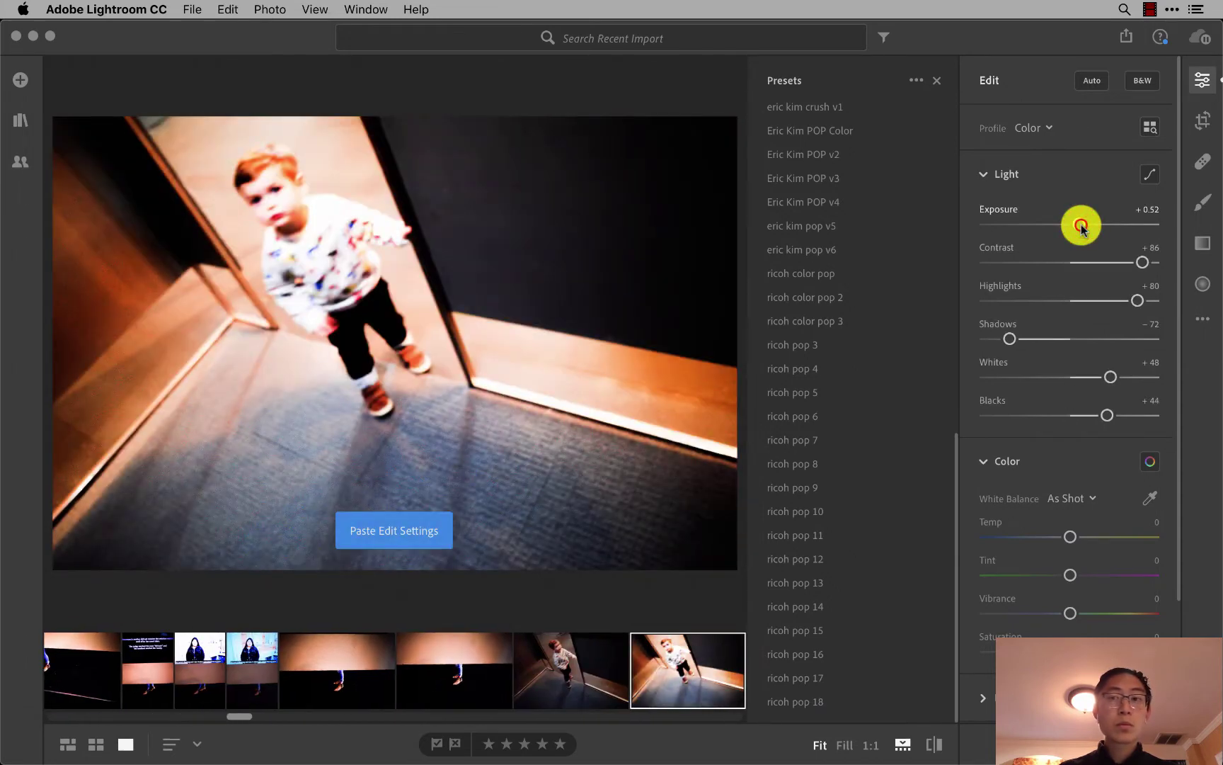
drag(1081, 225, 1070, 231)
key(ctrl+c)
key(Right)
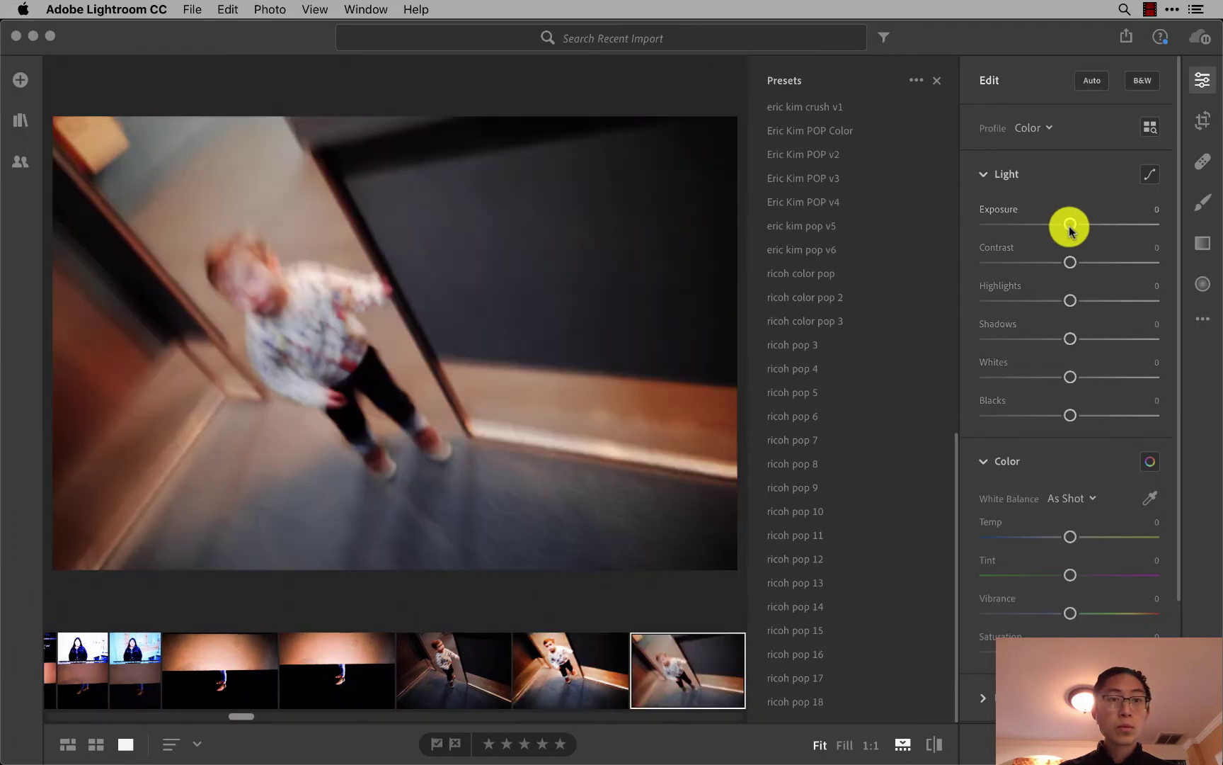
key(Right)
key(ctrl+v)
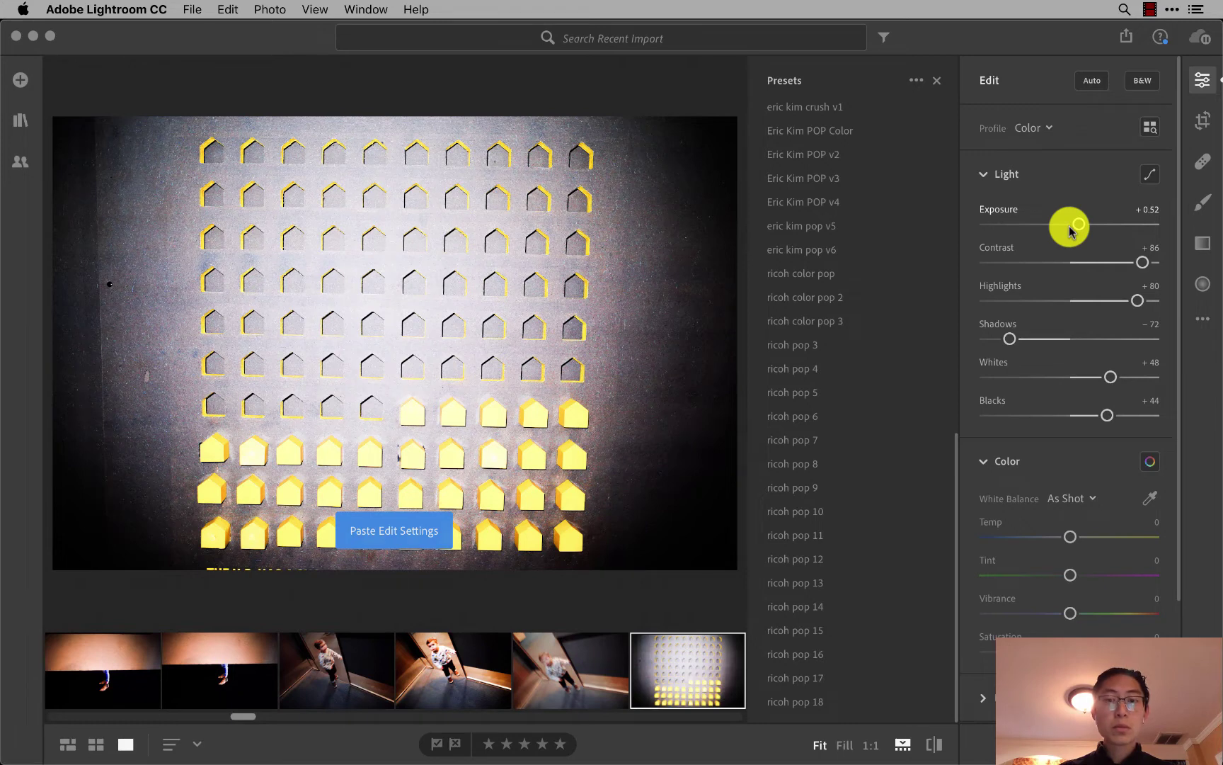
Undo the paste on the darker houses photo and set its Blacks to −100.
key(Right)
key(Right)
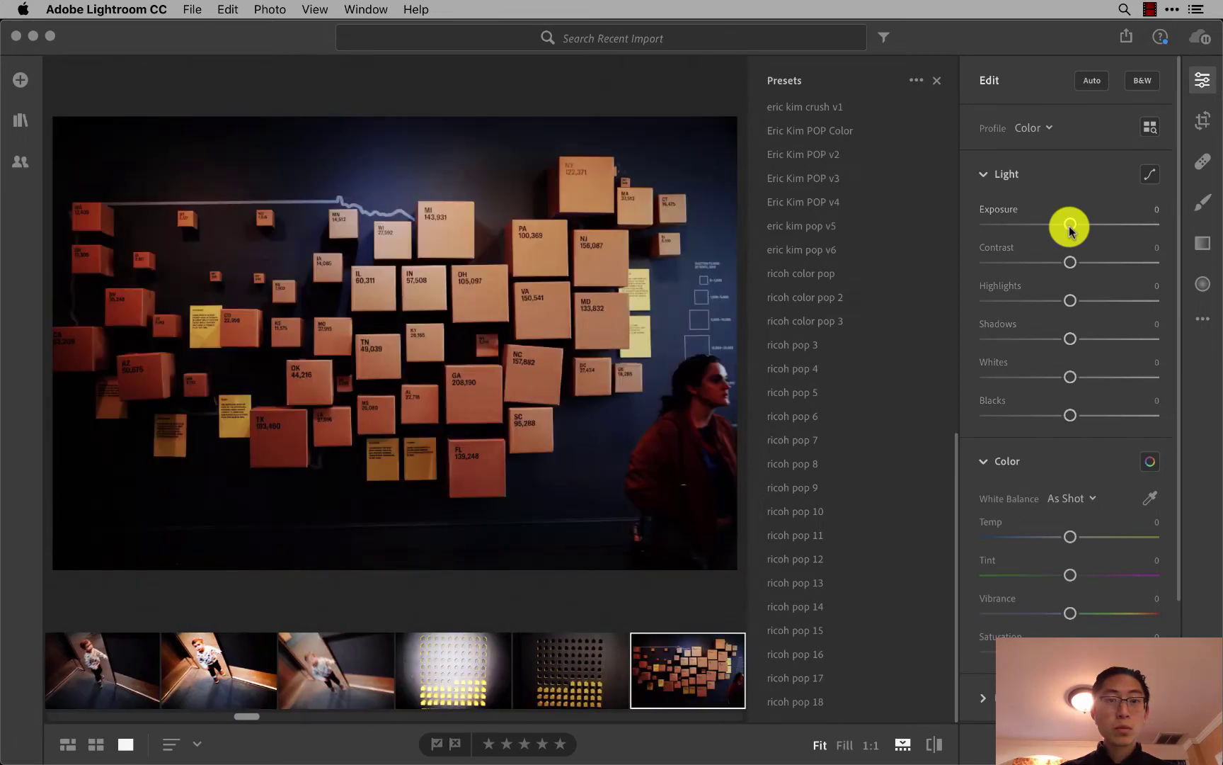
key(Left)
key(ctrl+z)
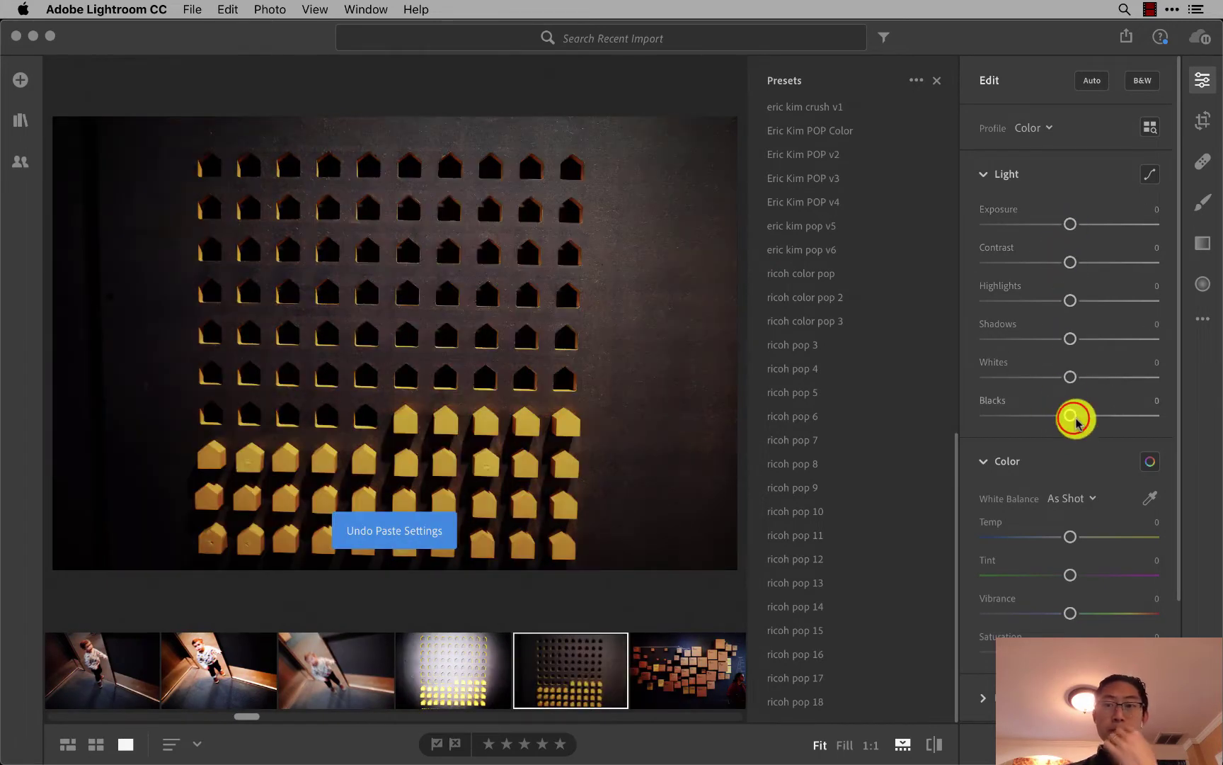
drag(1075, 422, 989, 425)
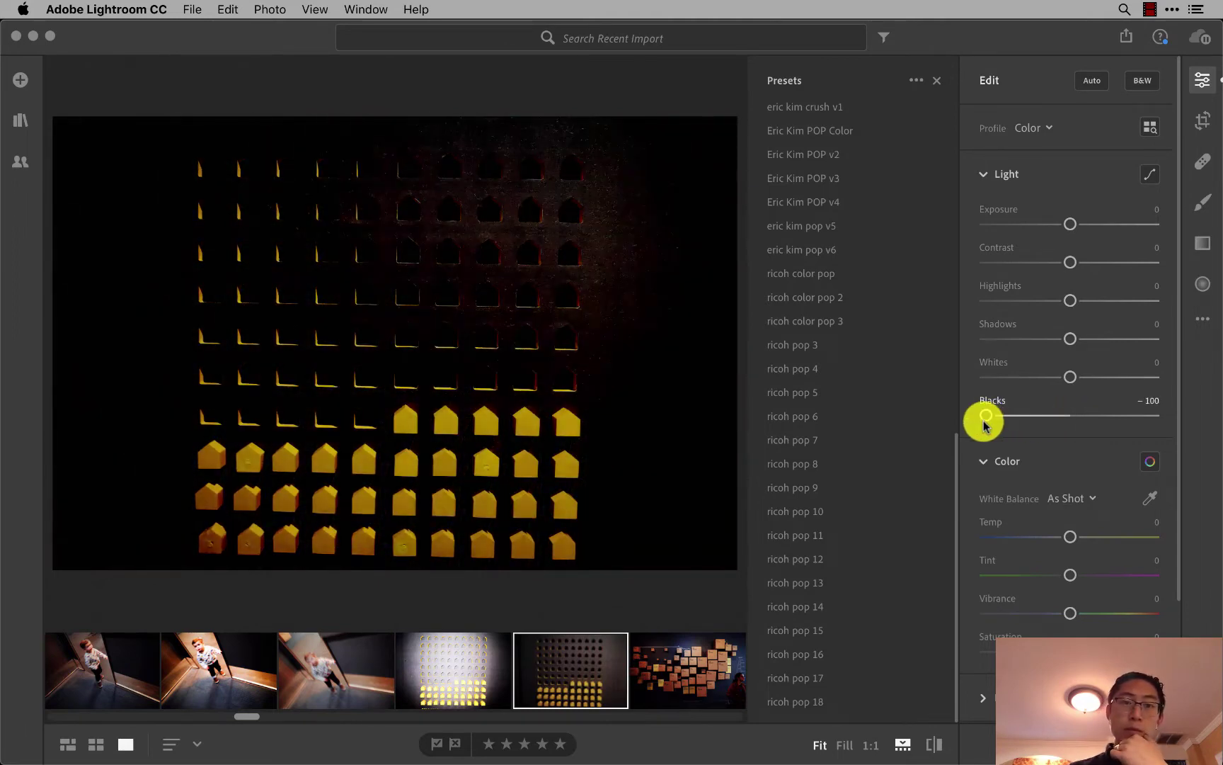
key(Right)
key(Right)
key(Left)
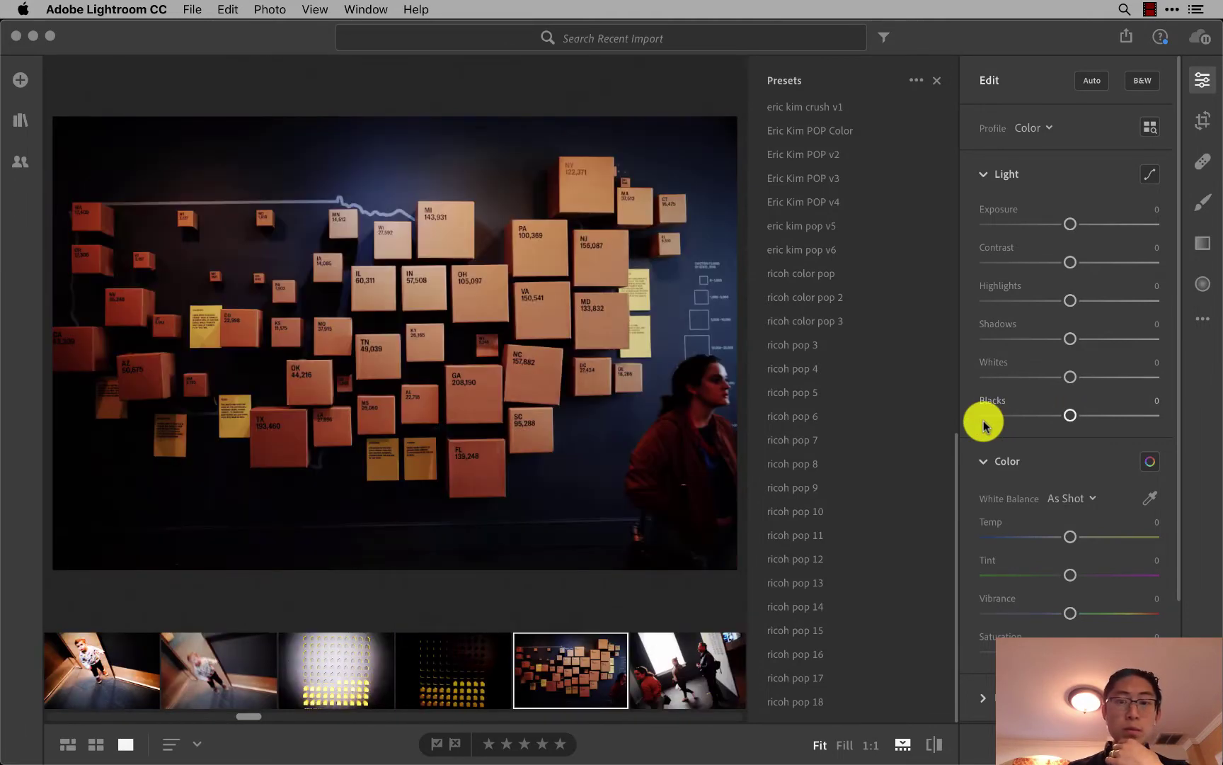
key(Right)
key(Right)
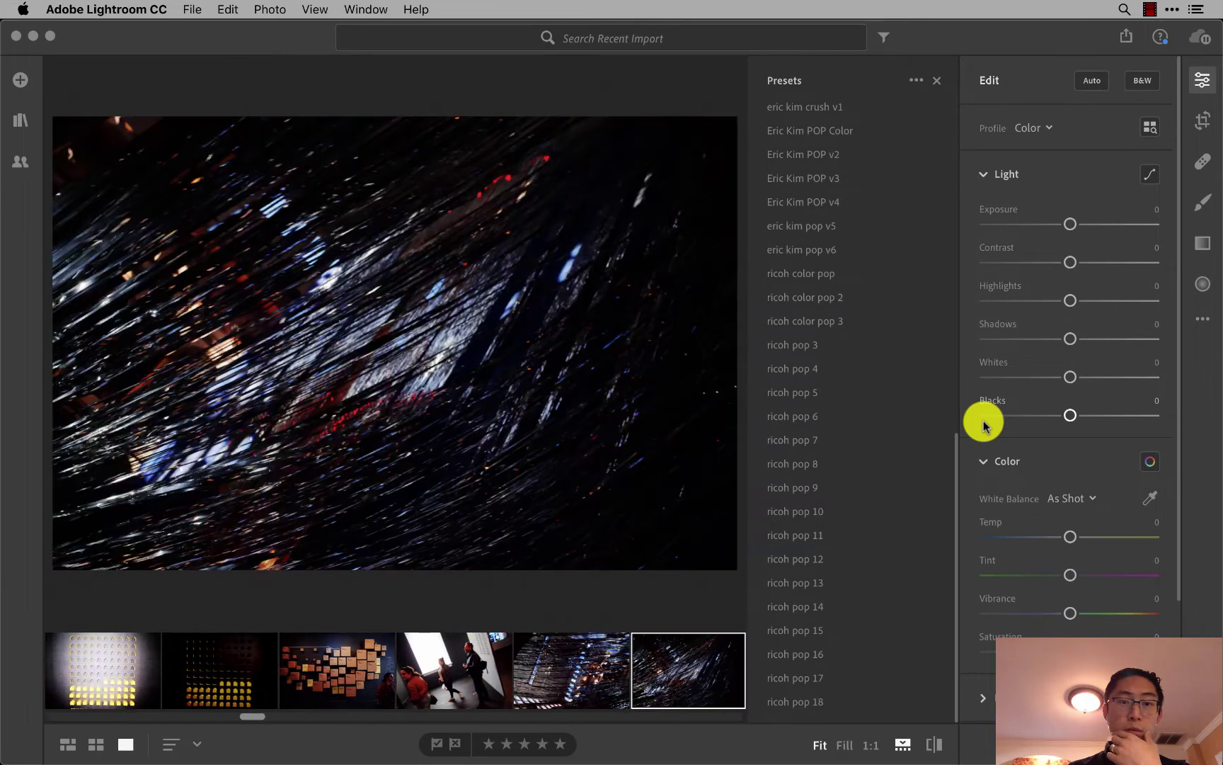
key(Right)
key(Right)
key(Right)
key(Left)
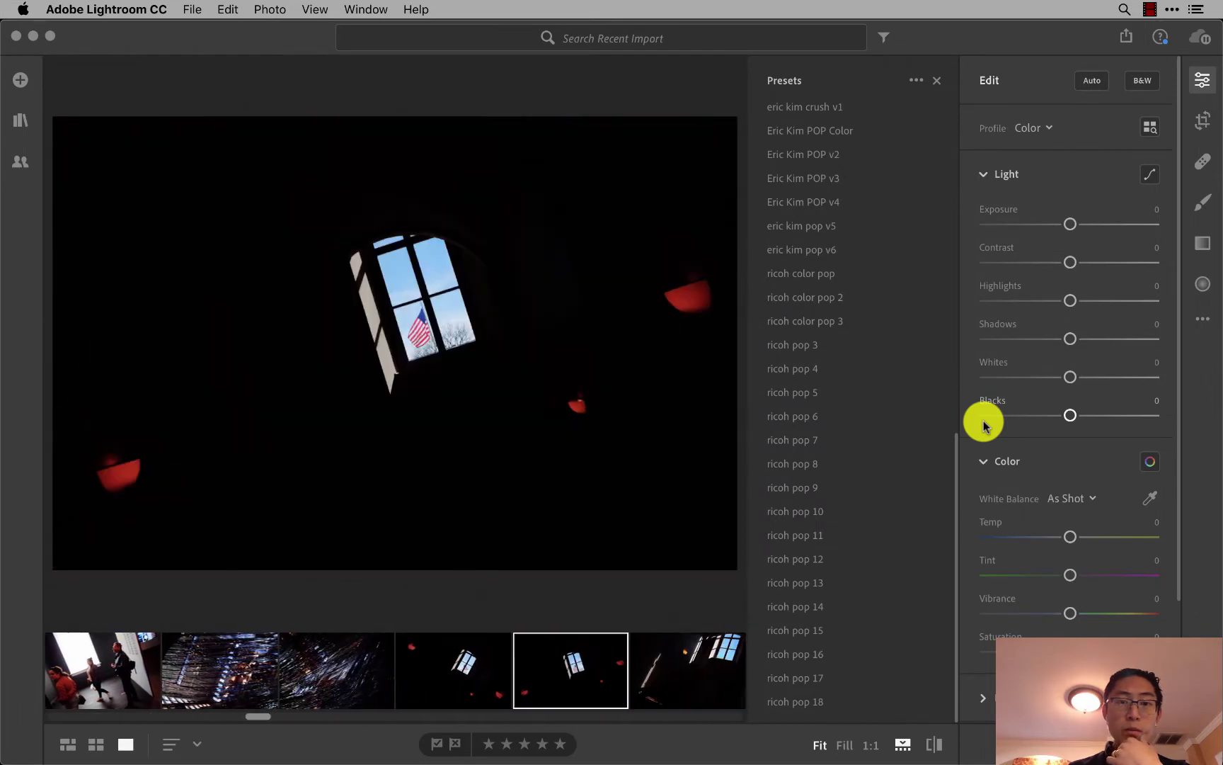
Try the ricoh pop 17 and ricoh pop 13 presets on the photo.
click(824, 677)
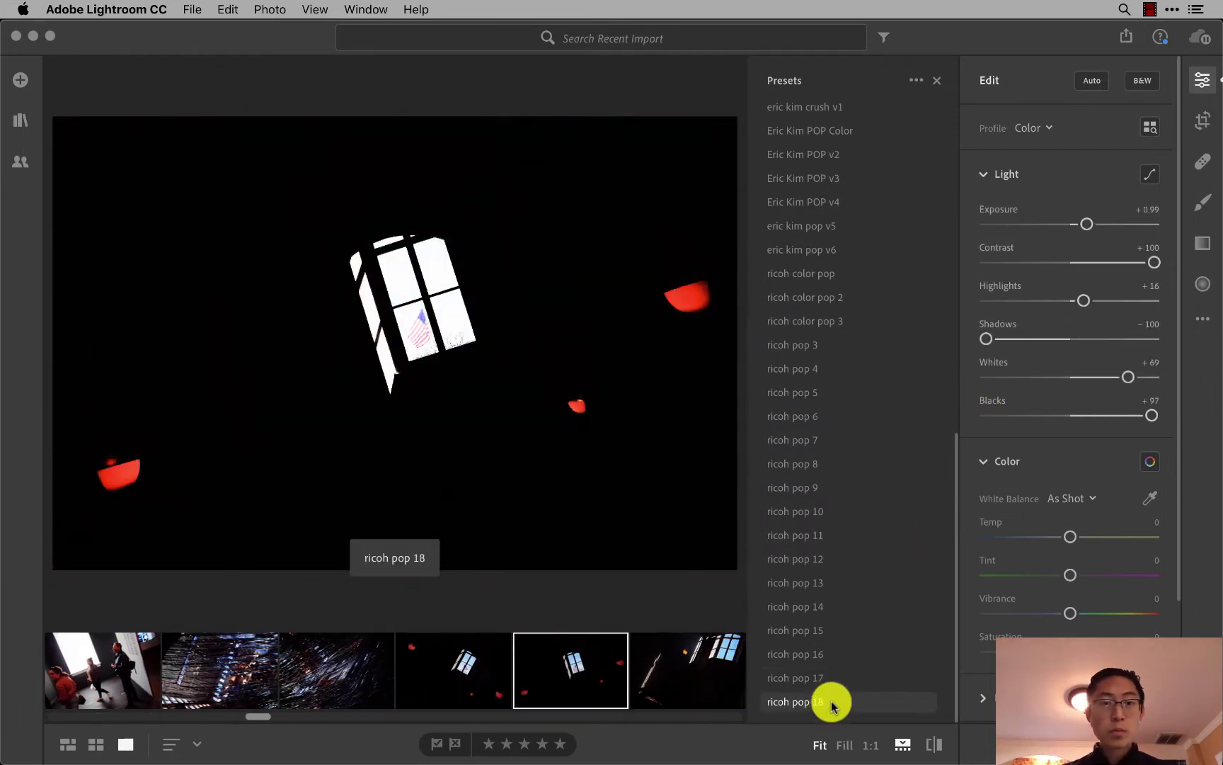
click(871, 597)
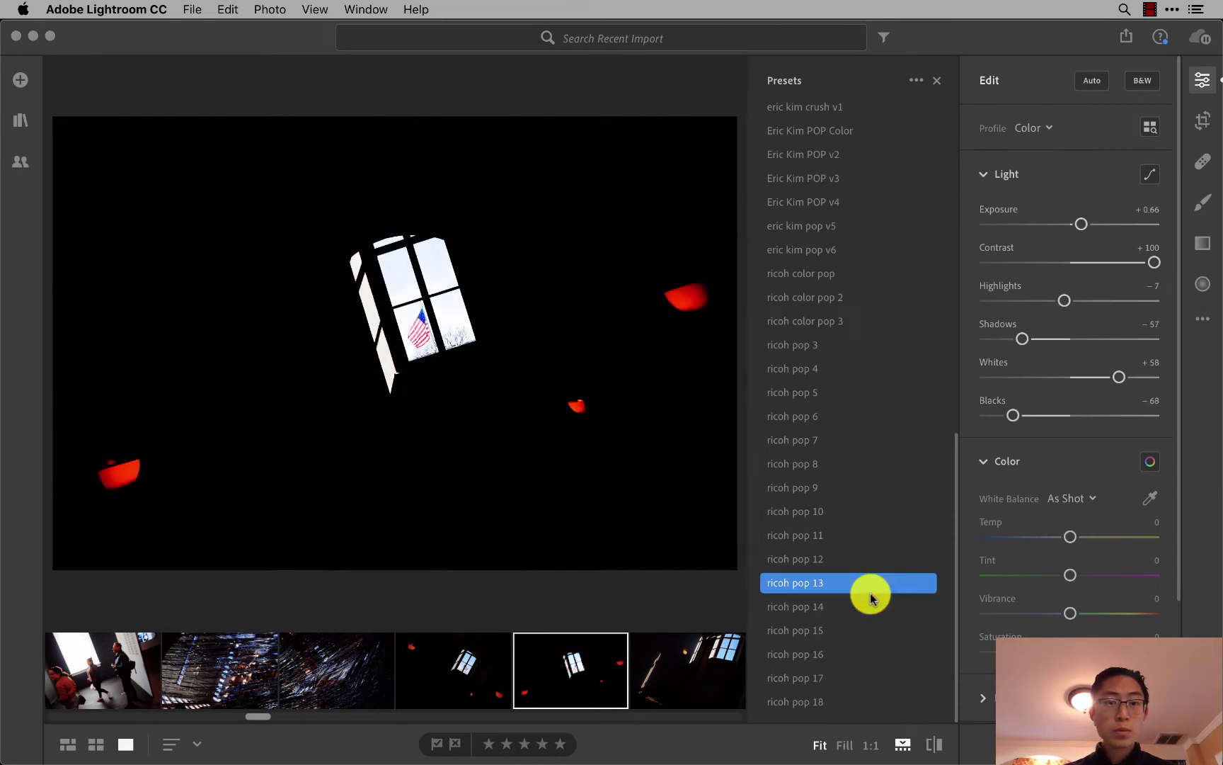
key(Right)
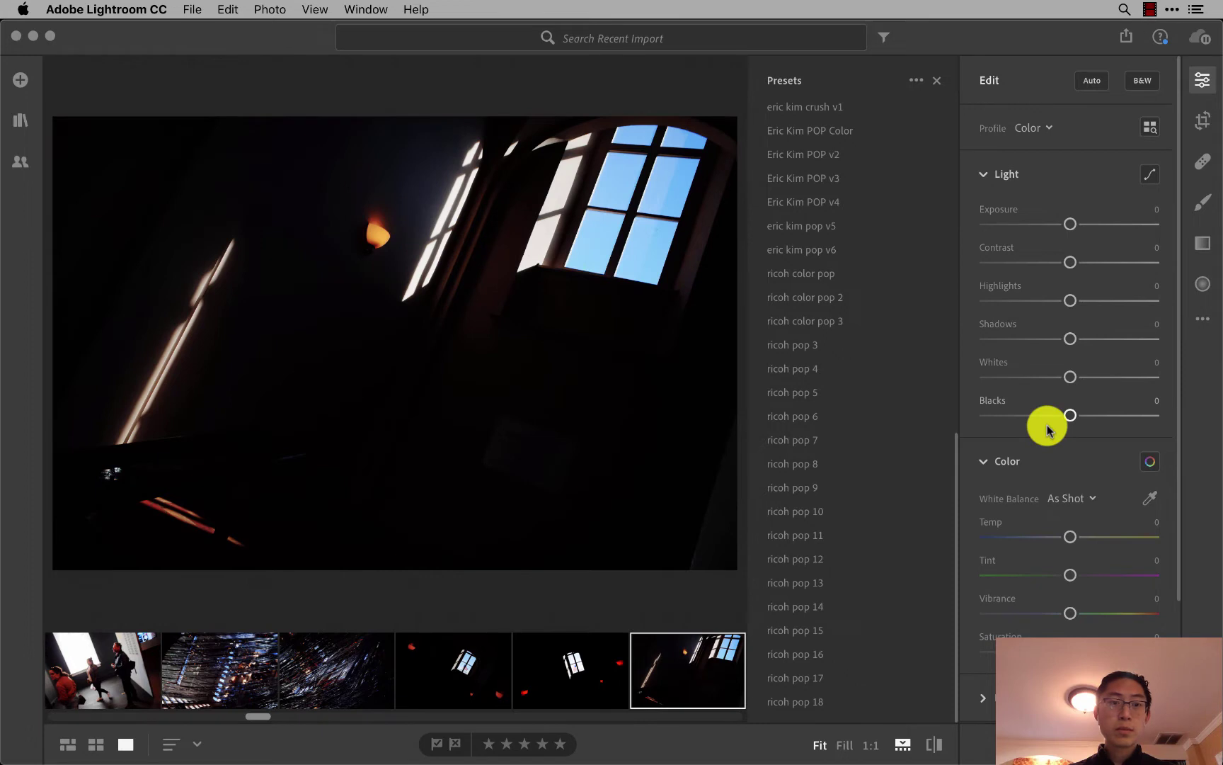
Set the window photo's Blacks −100, Whites +26, Highlights +12, Contrast +17, and copy its settings.
drag(1069, 415, 981, 415)
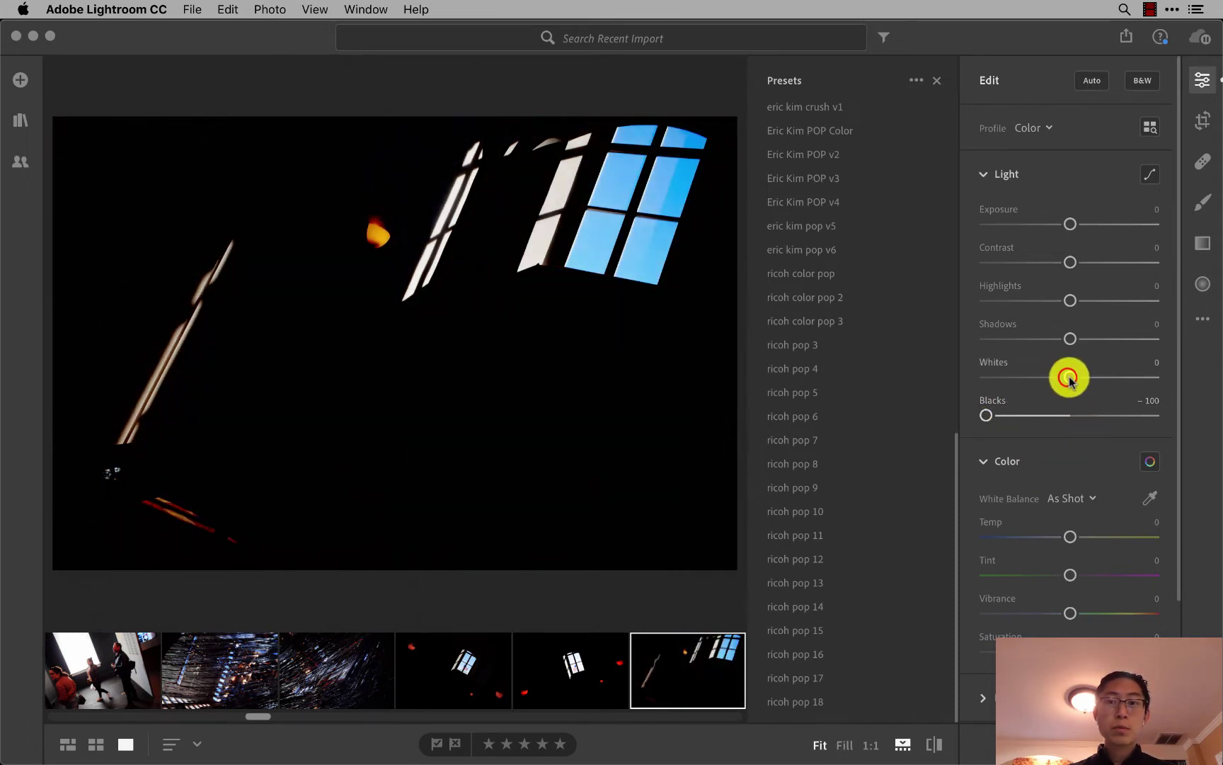
mouse_move(1070, 377)
mouse_down()
mouse_move(1110, 377)
mouse_move(1041, 339)
mouse_move(1081, 316)
mouse_up()
click(1071, 263)
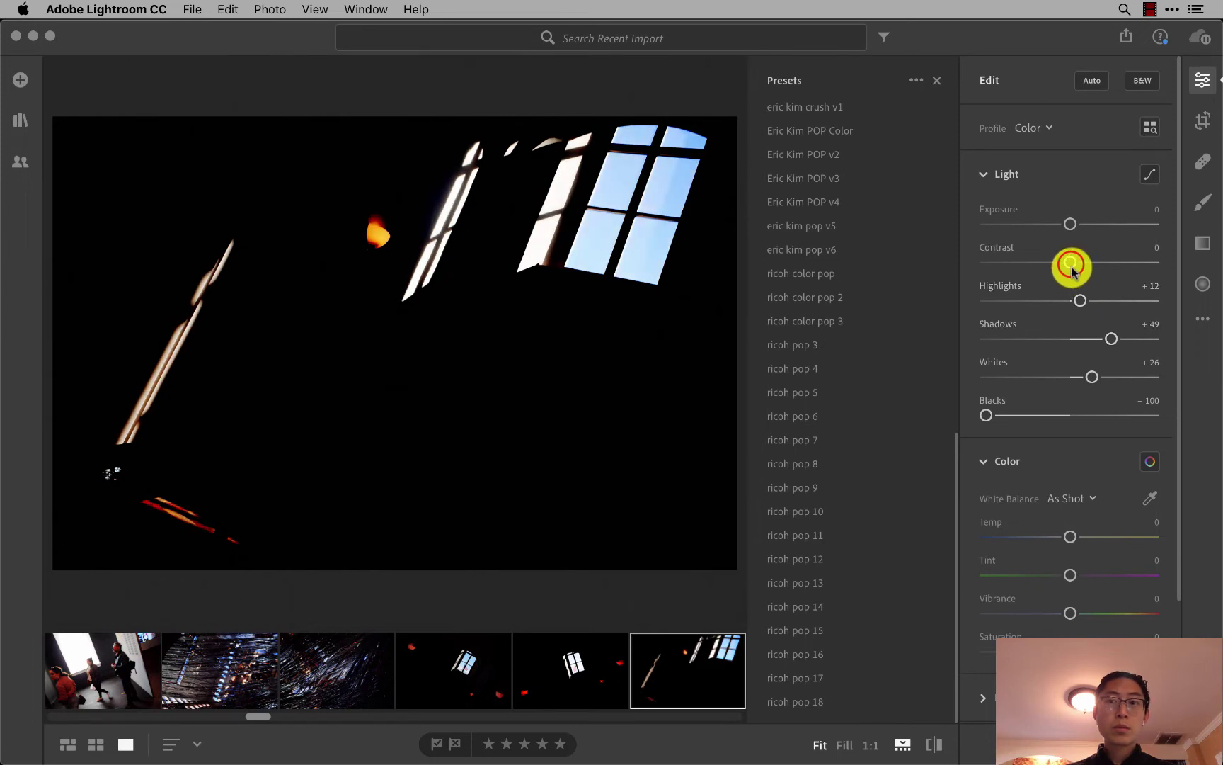
mouse_move(1071, 265)
mouse_down()
mouse_move(1139, 266)
mouse_move(1088, 268)
mouse_up()
key(super+c)
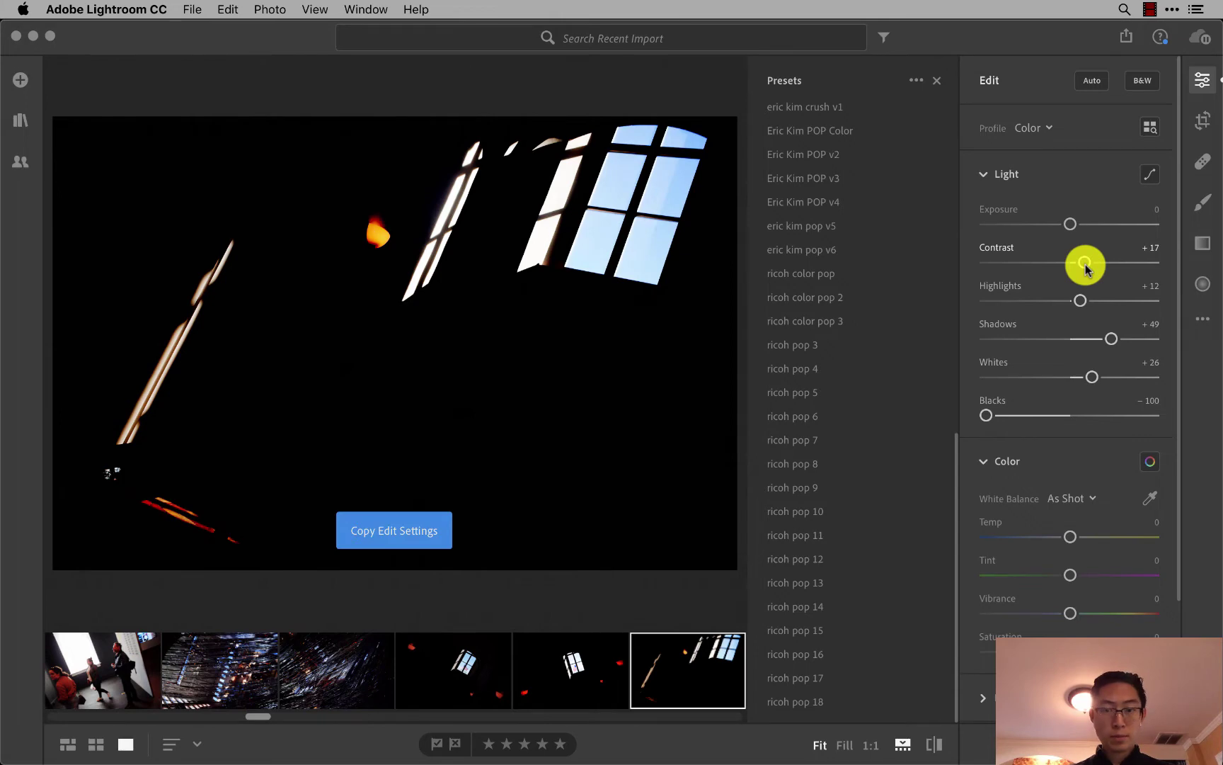
Paste the punchy settings onto the elevator photo, retune its Whites and Exposure, and flag it a pick.
key(Right)
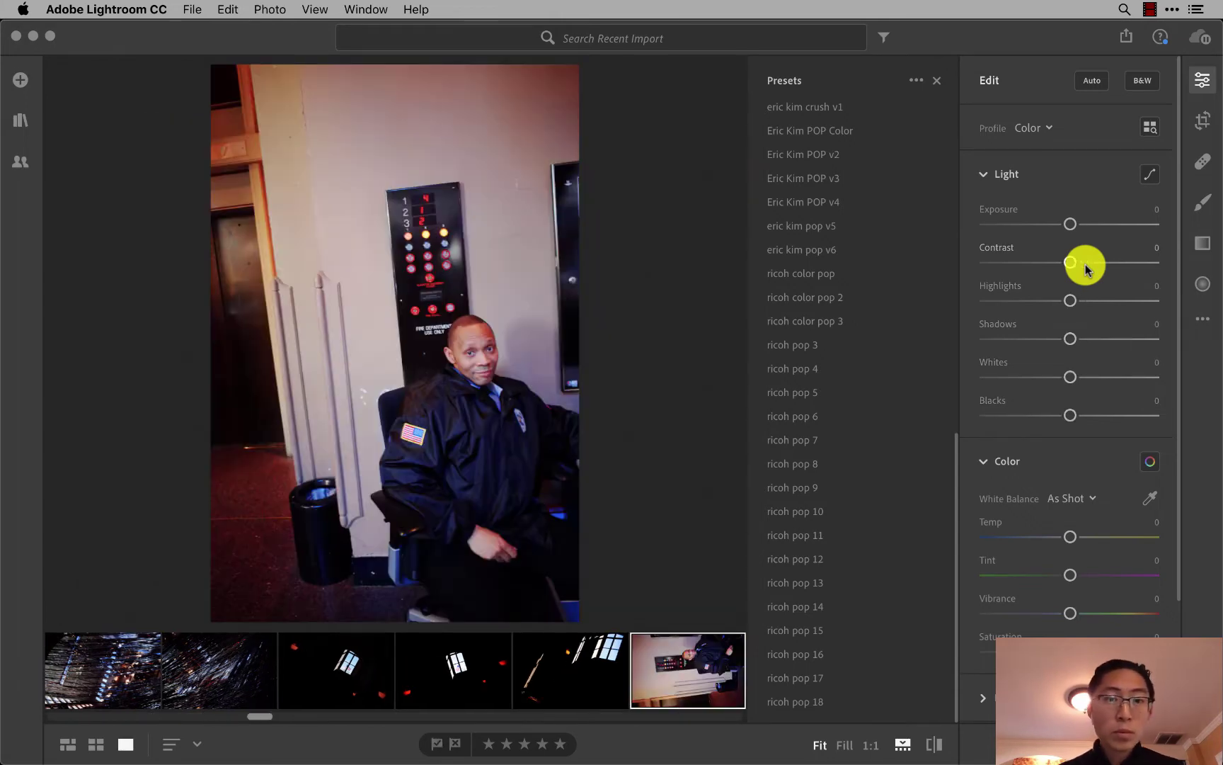
key(Right)
key(Right)
key(Right)
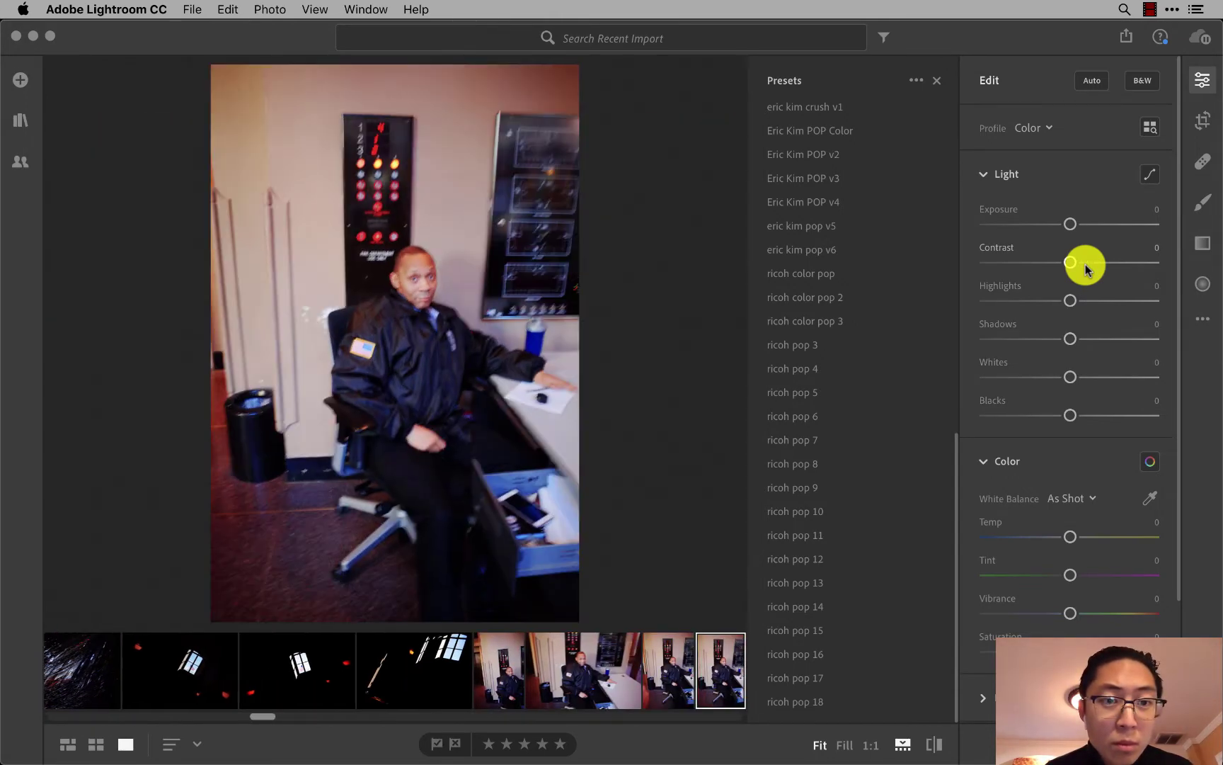
key(Right)
key(Right)
key(Right)
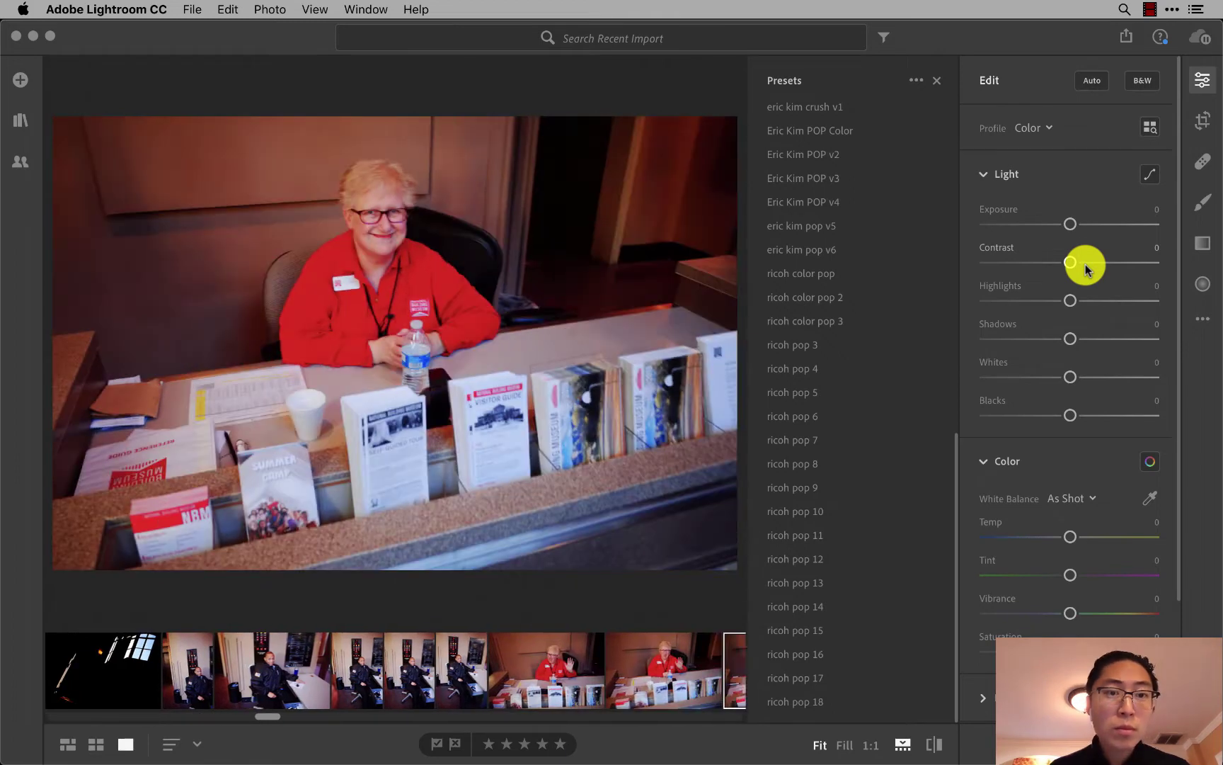
key(Right)
key(Right)
key(Right)
key(Left)
key(super+v)
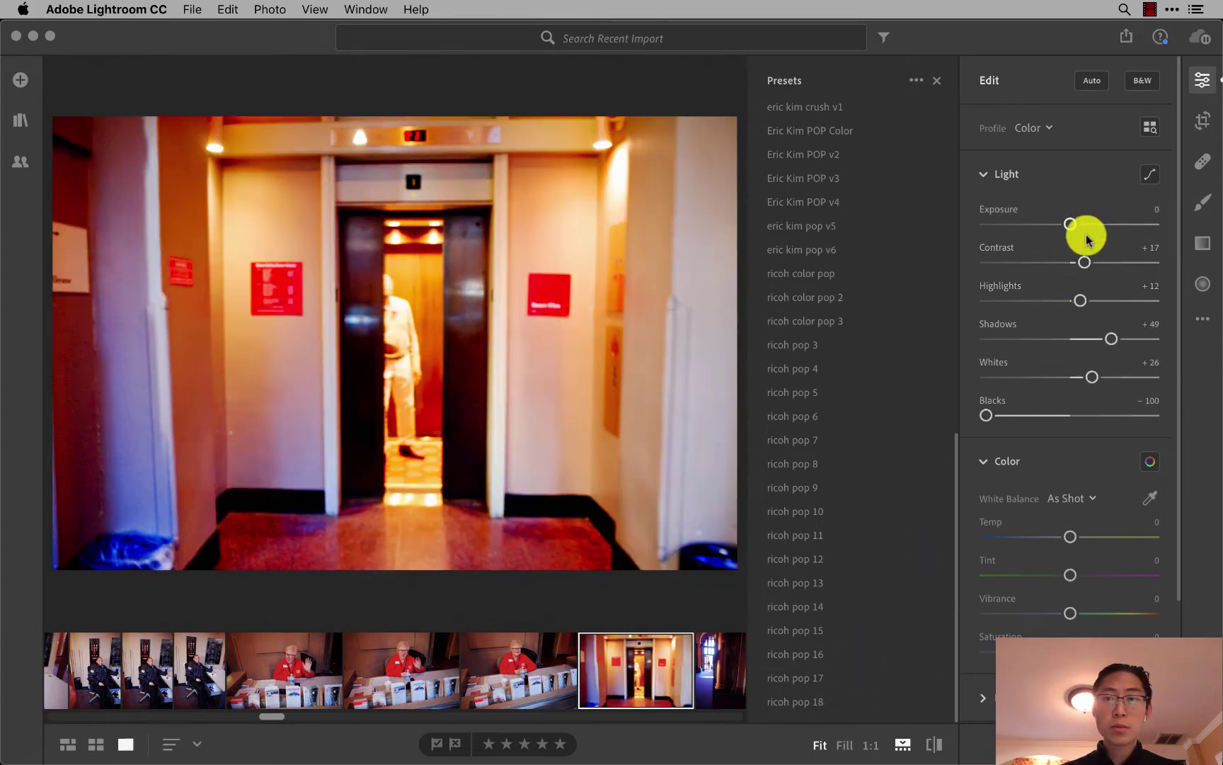
click(1002, 415)
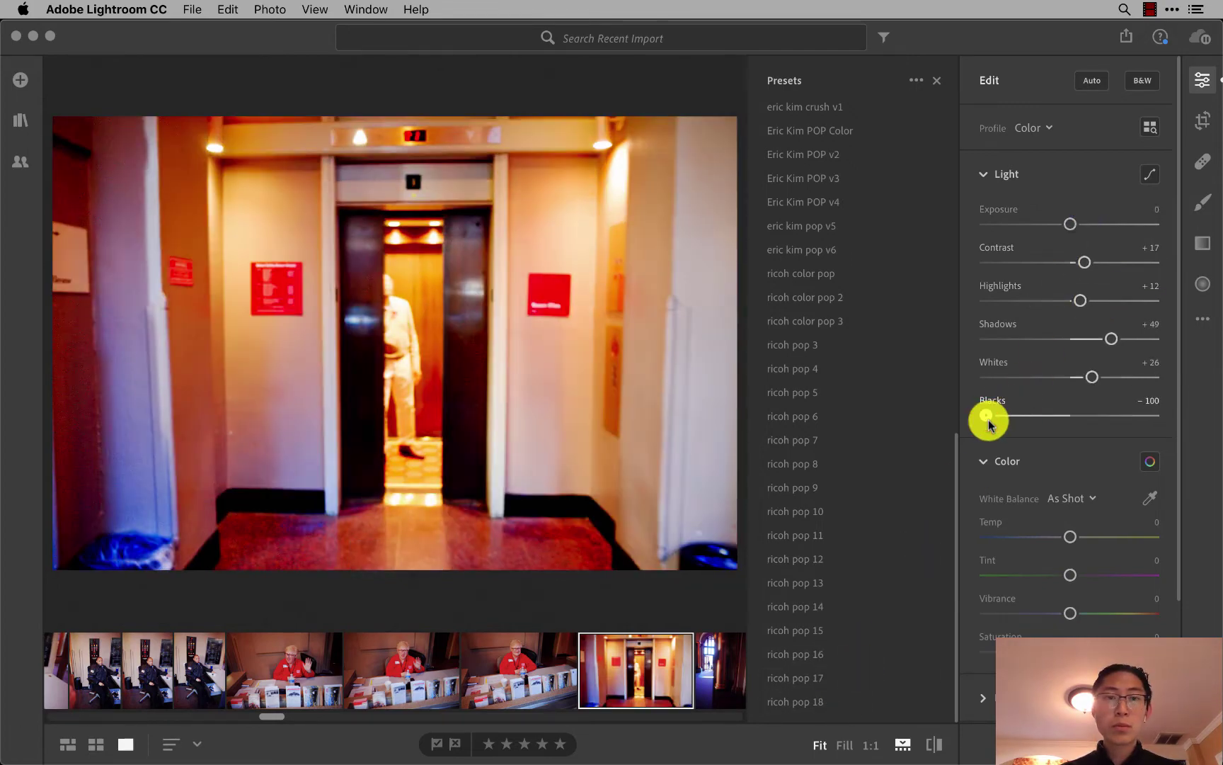
mouse_move(1090, 377)
mouse_down()
mouse_move(1103, 380)
mouse_move(1085, 340)
mouse_move(1106, 336)
mouse_move(1024, 347)
mouse_move(1071, 345)
mouse_move(1108, 259)
mouse_move(1147, 263)
mouse_up()
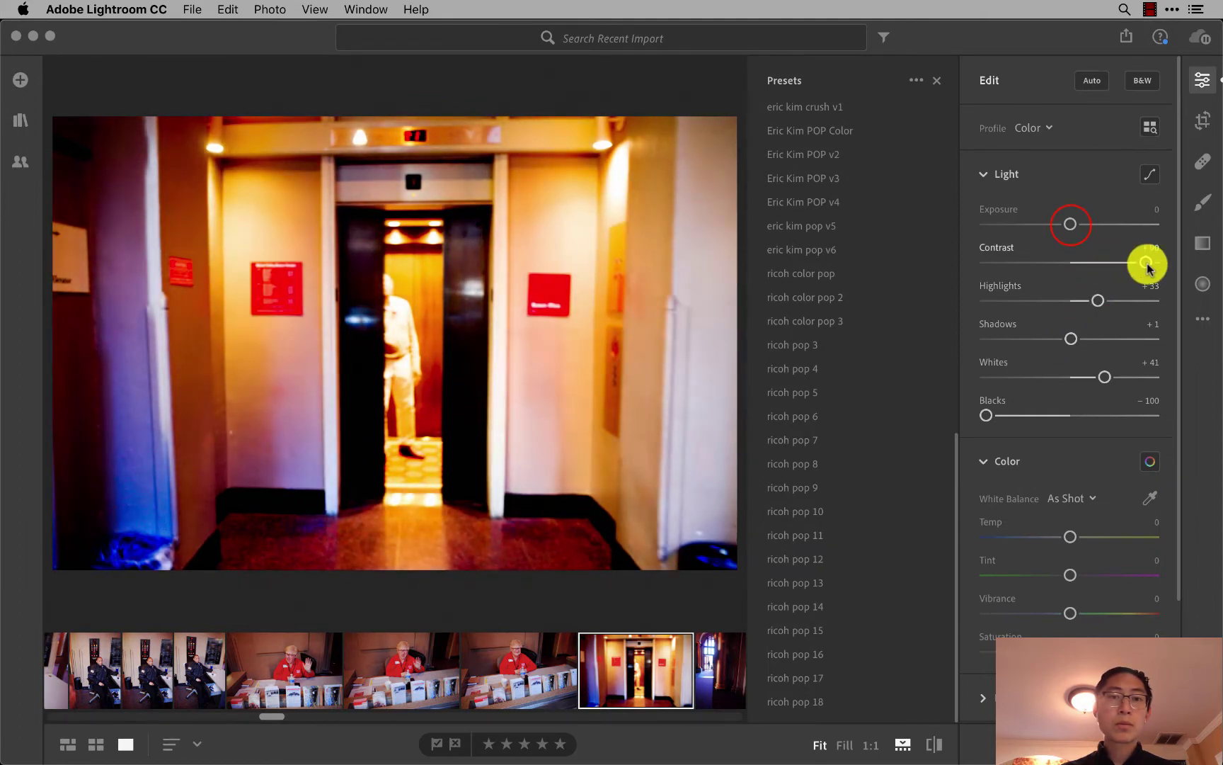
drag(1070, 226, 1069, 225)
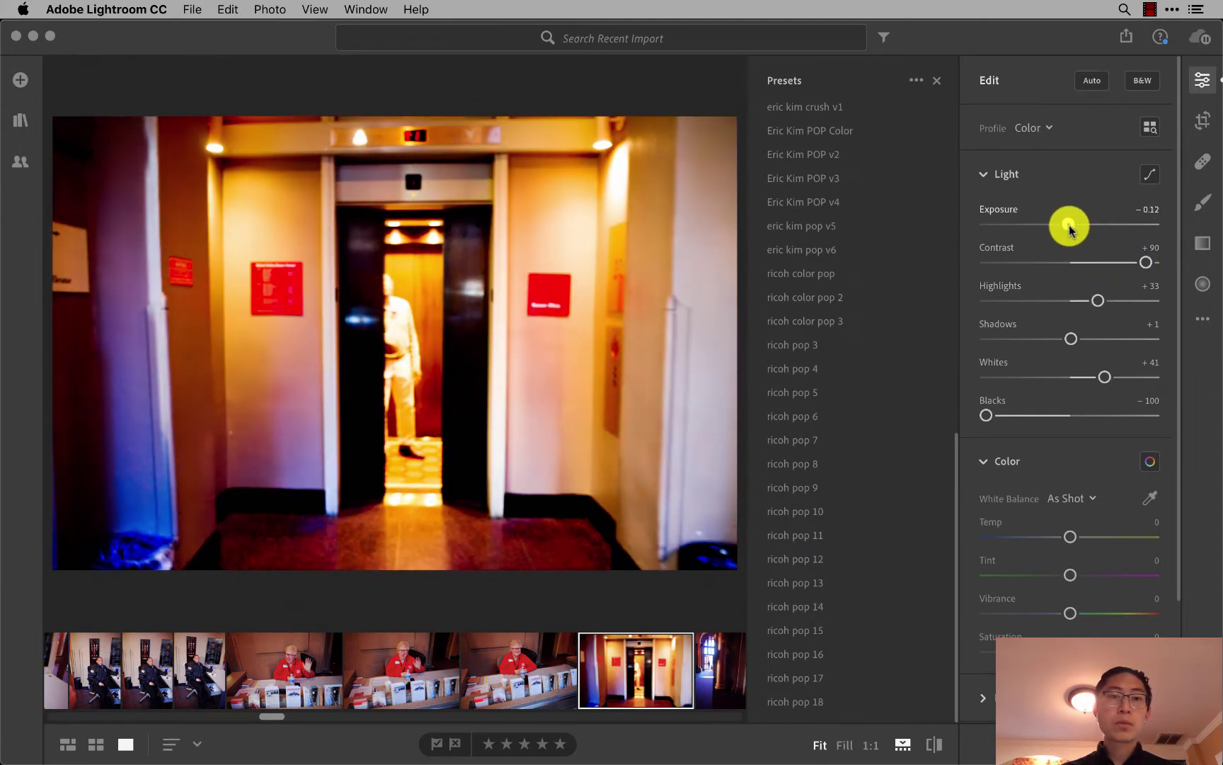
key(p)
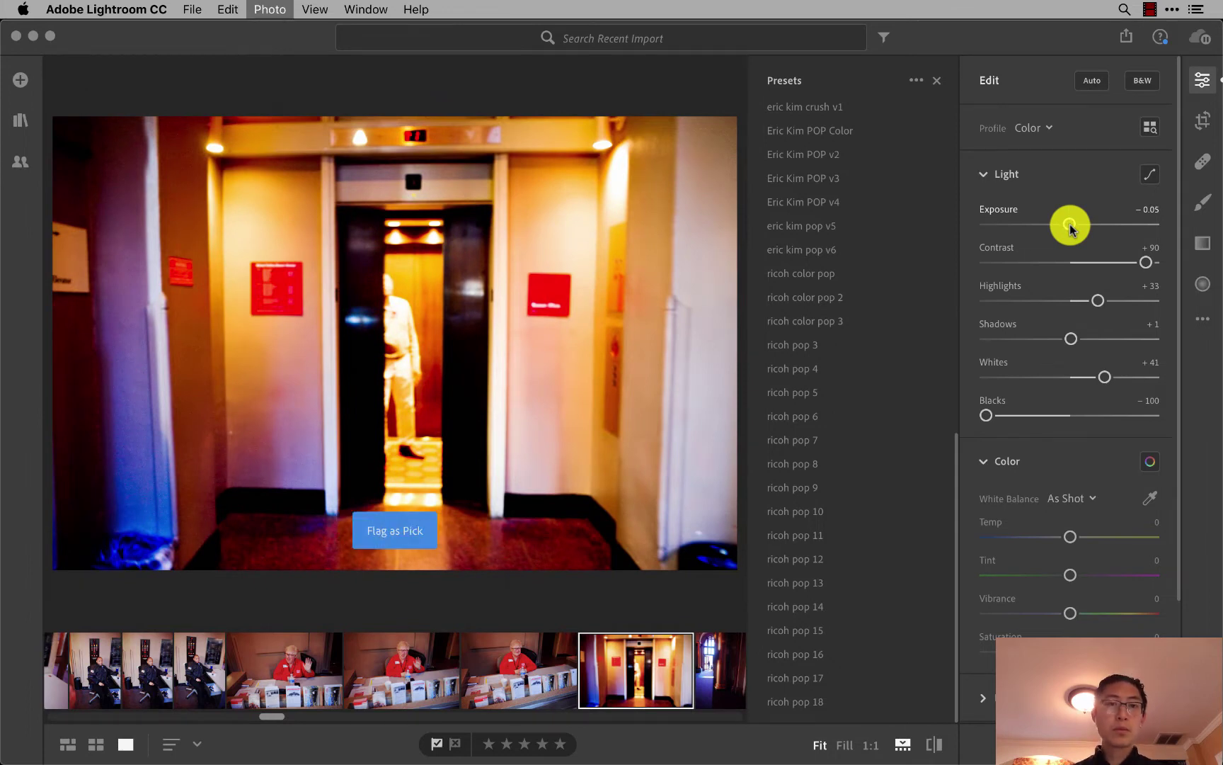
Paste the settings onto the doorway and LEGO photos, flagging the LEGO shots as picks.
key(Right)
key(super+v)
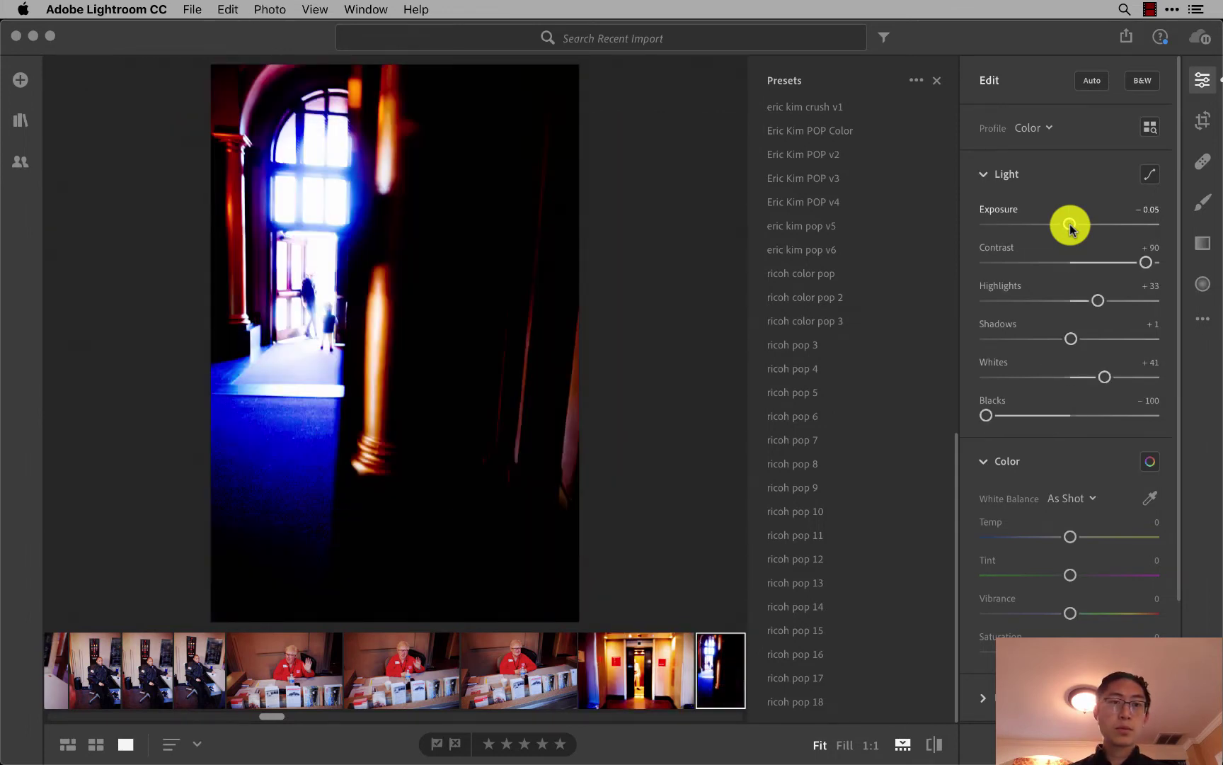
key(Right)
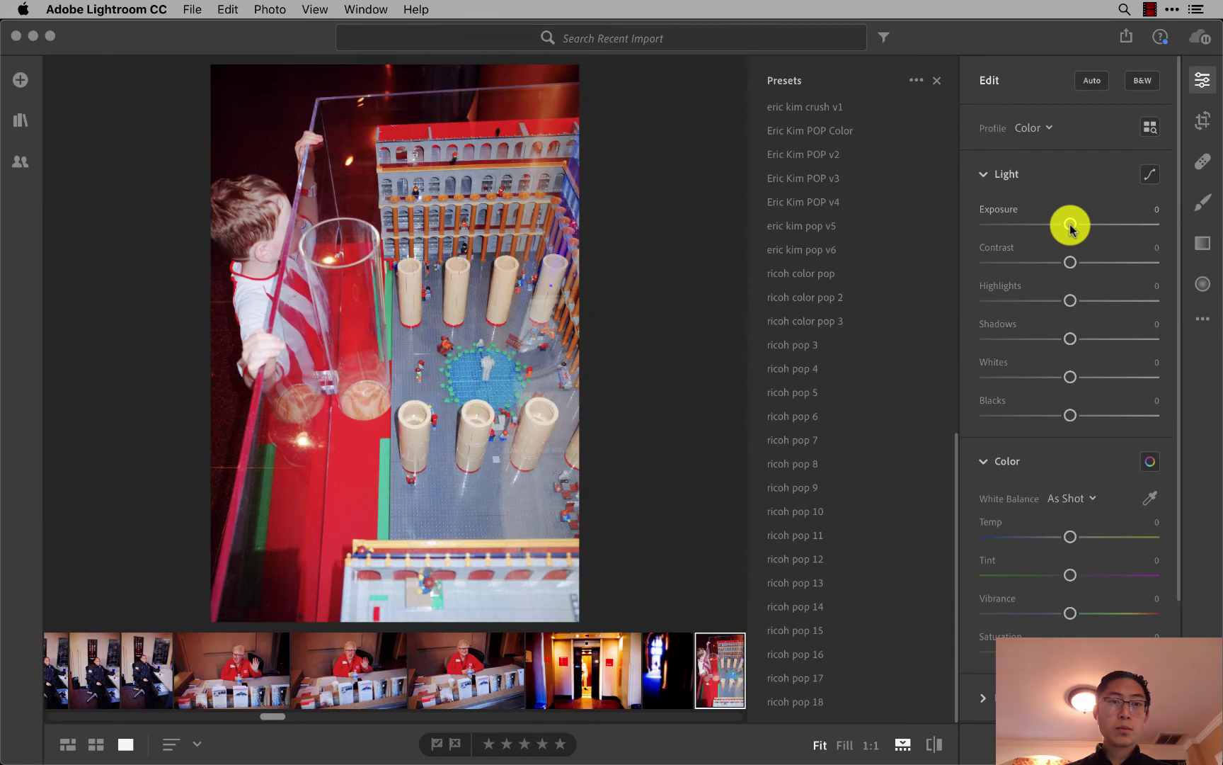
key(super+v)
key(p)
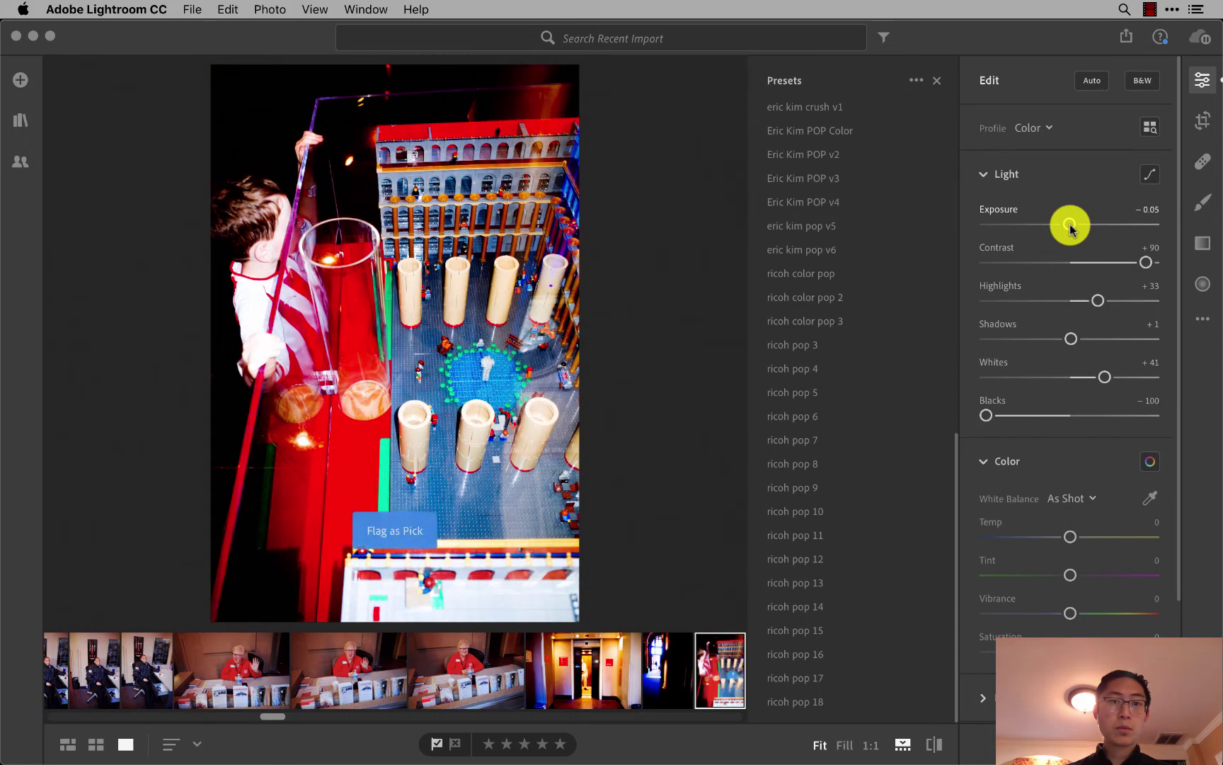
key(Right)
key(super+v)
key(Left)
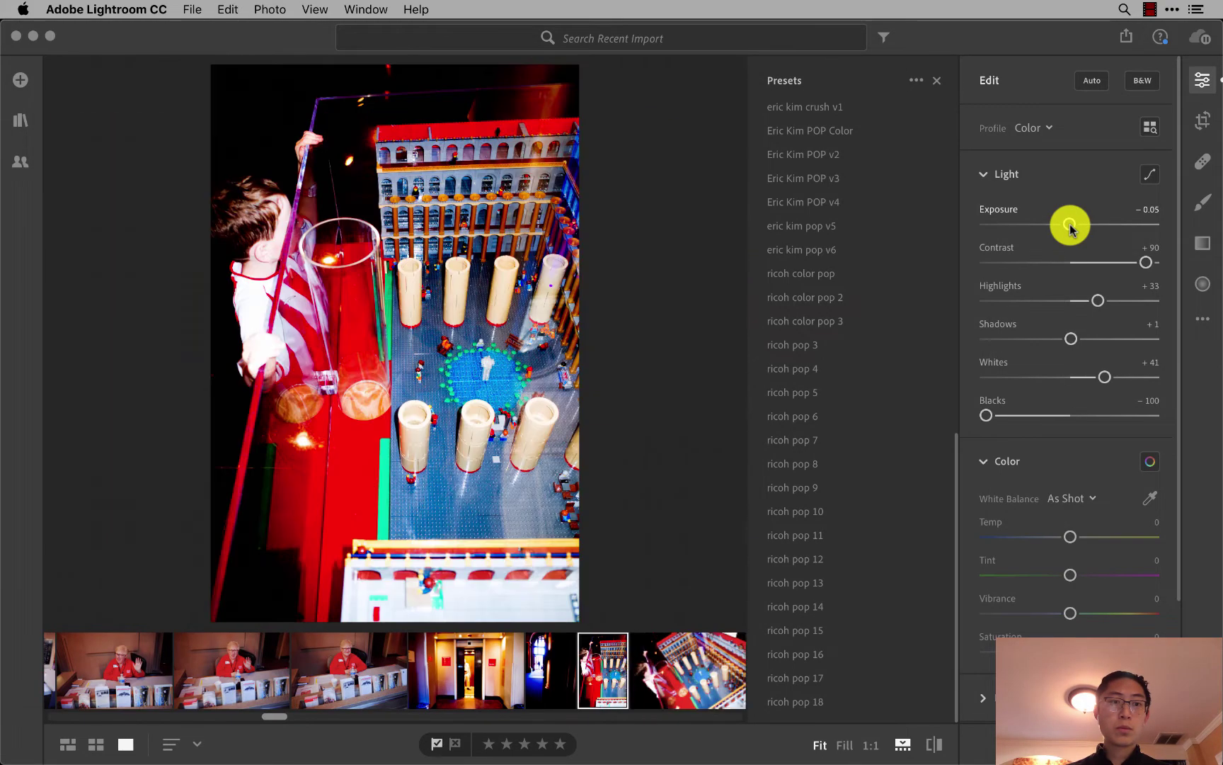
key(Right)
key(p)
key(Right)
key(super+v)
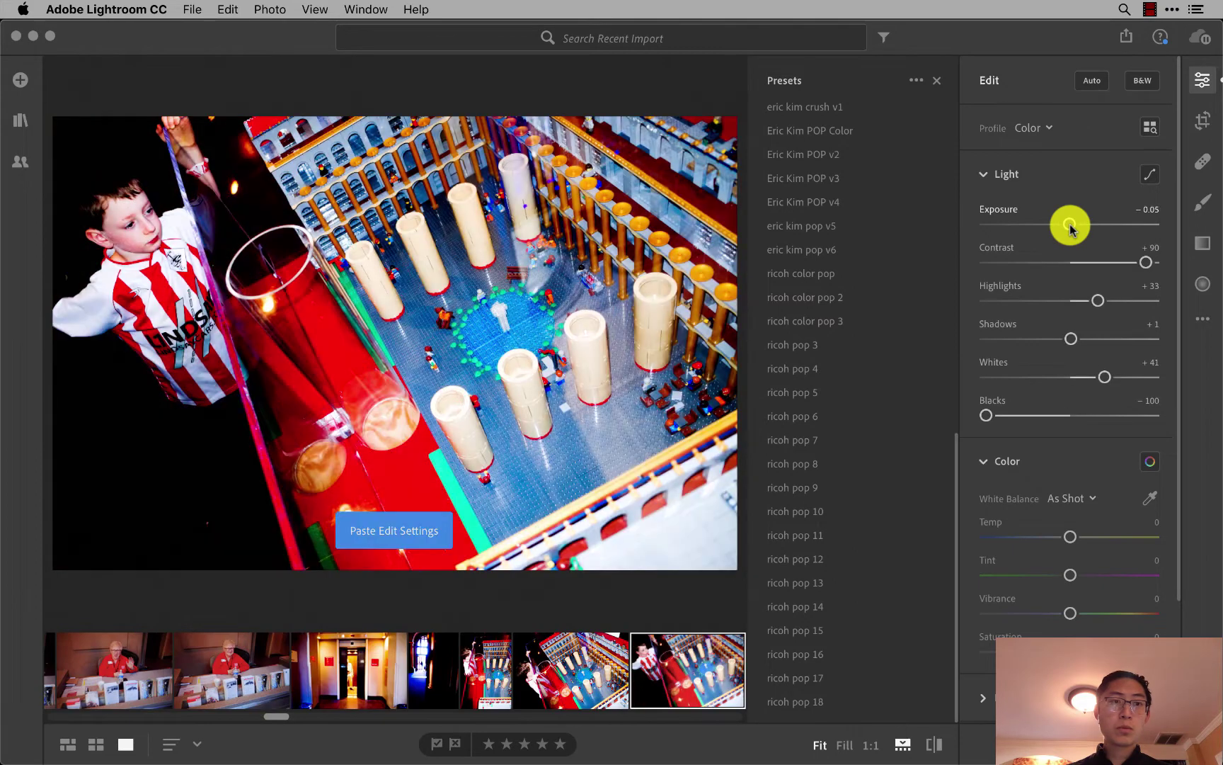
key(p)
key(Right)
key(super+v)
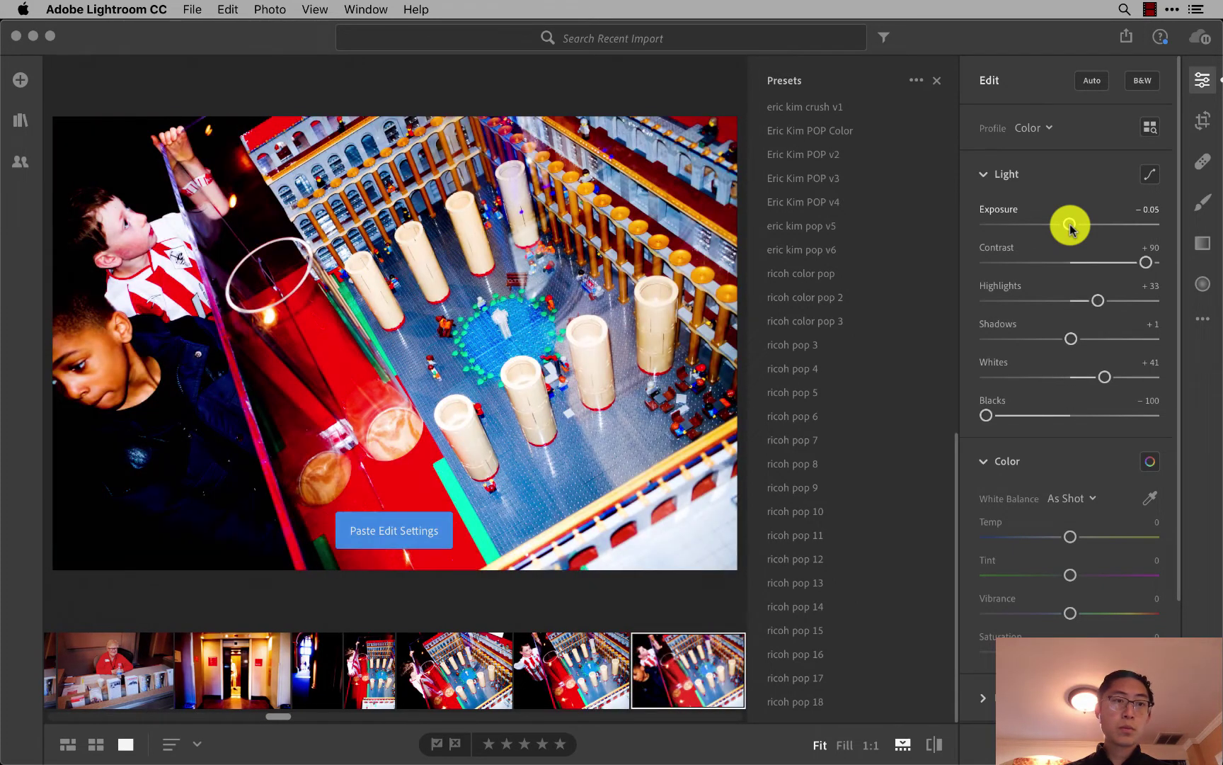
key(p)
Nudge the two-boy LEGO photo's exposure, re-copy its settings, and paste them onto the next photos.
drag(1070, 225, 1071, 232)
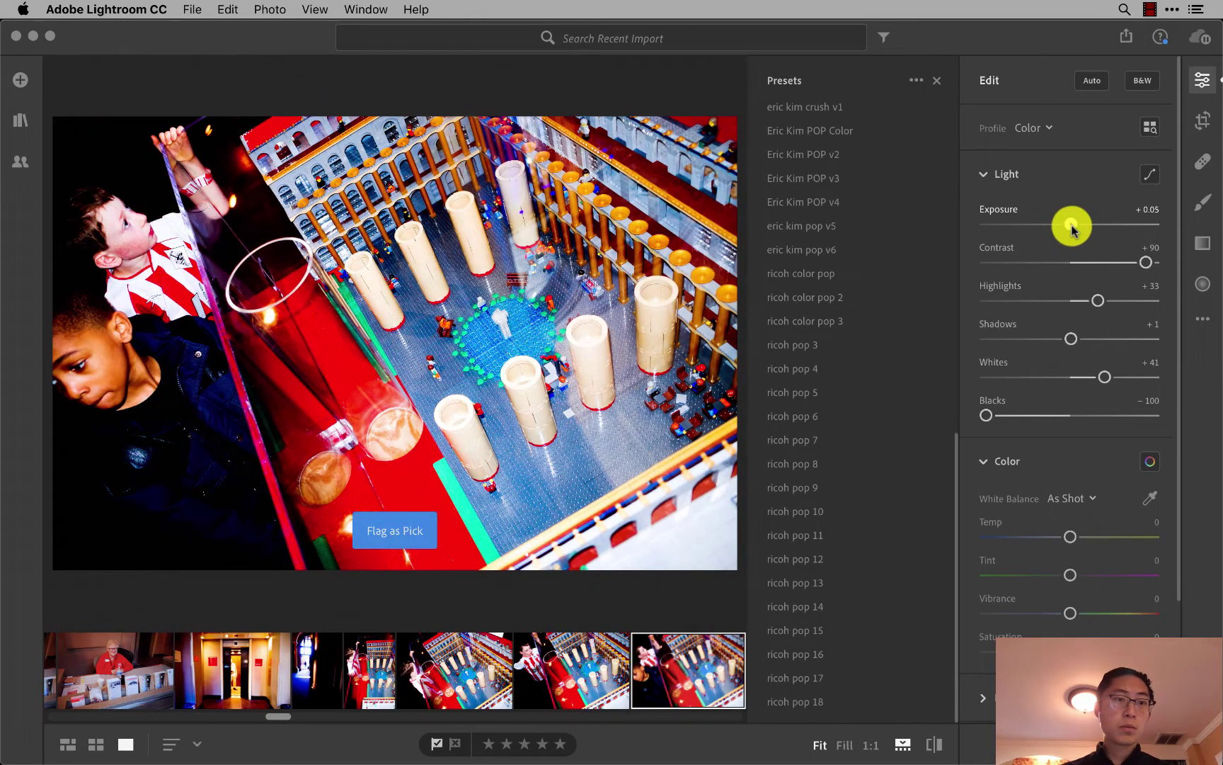
key(super+c)
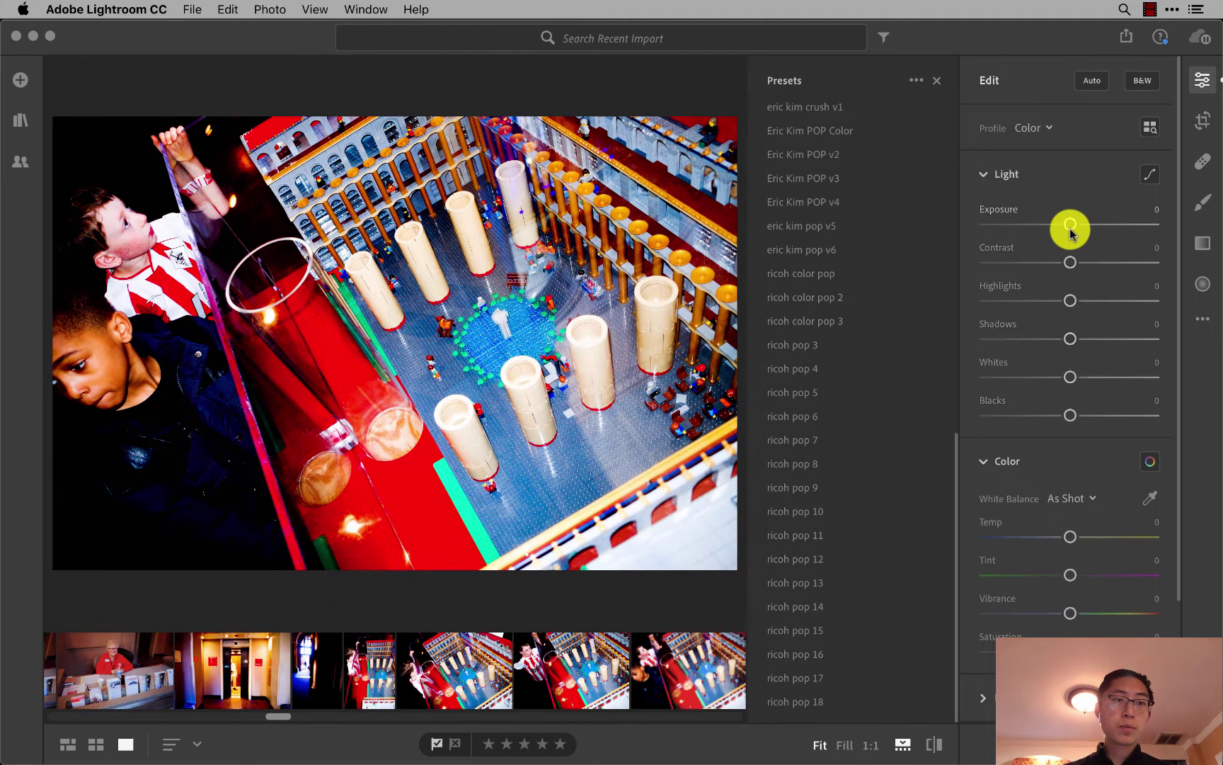
key(Right)
key(Right)
key(super+v)
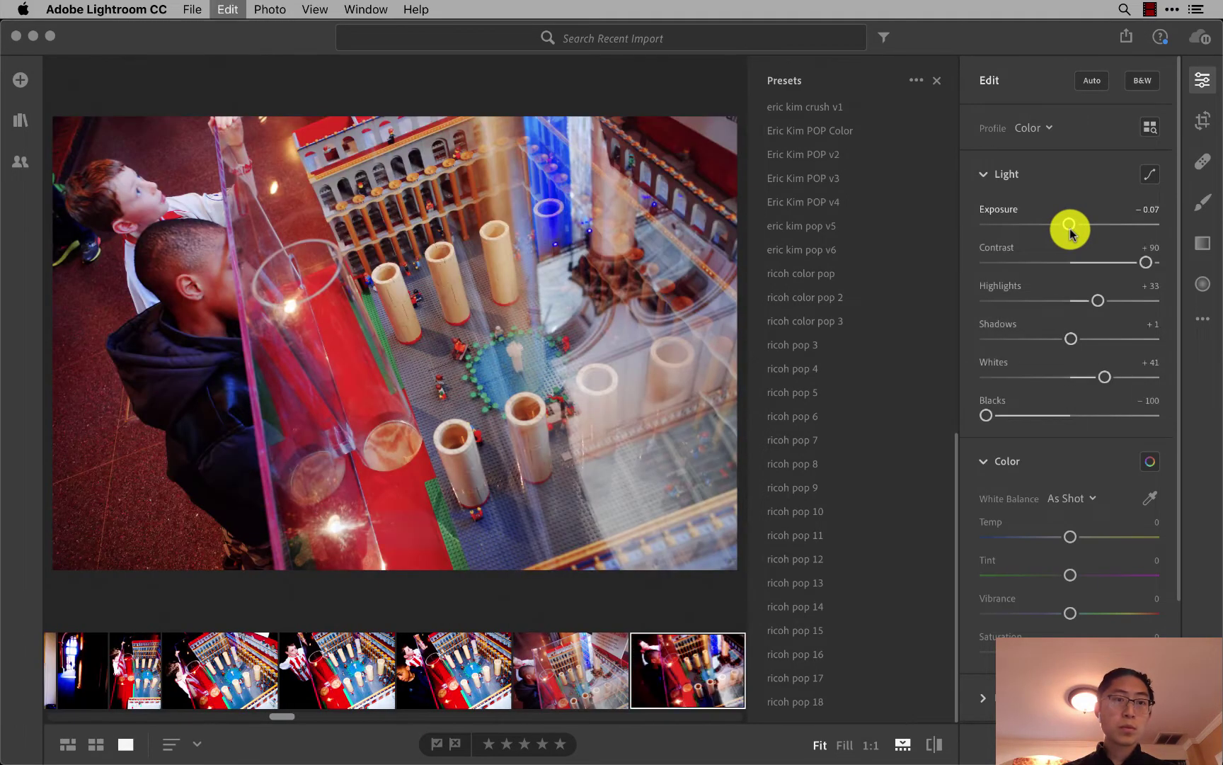
key(Right)
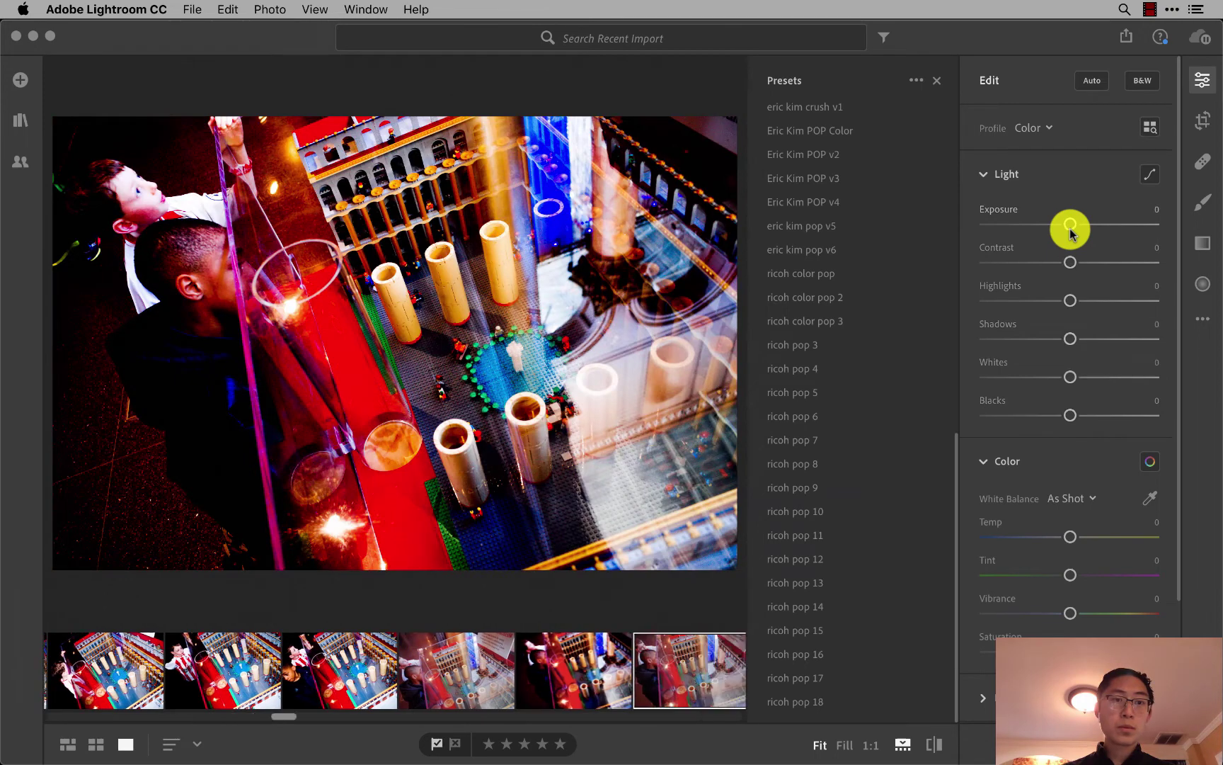
key(super+v)
key(Right)
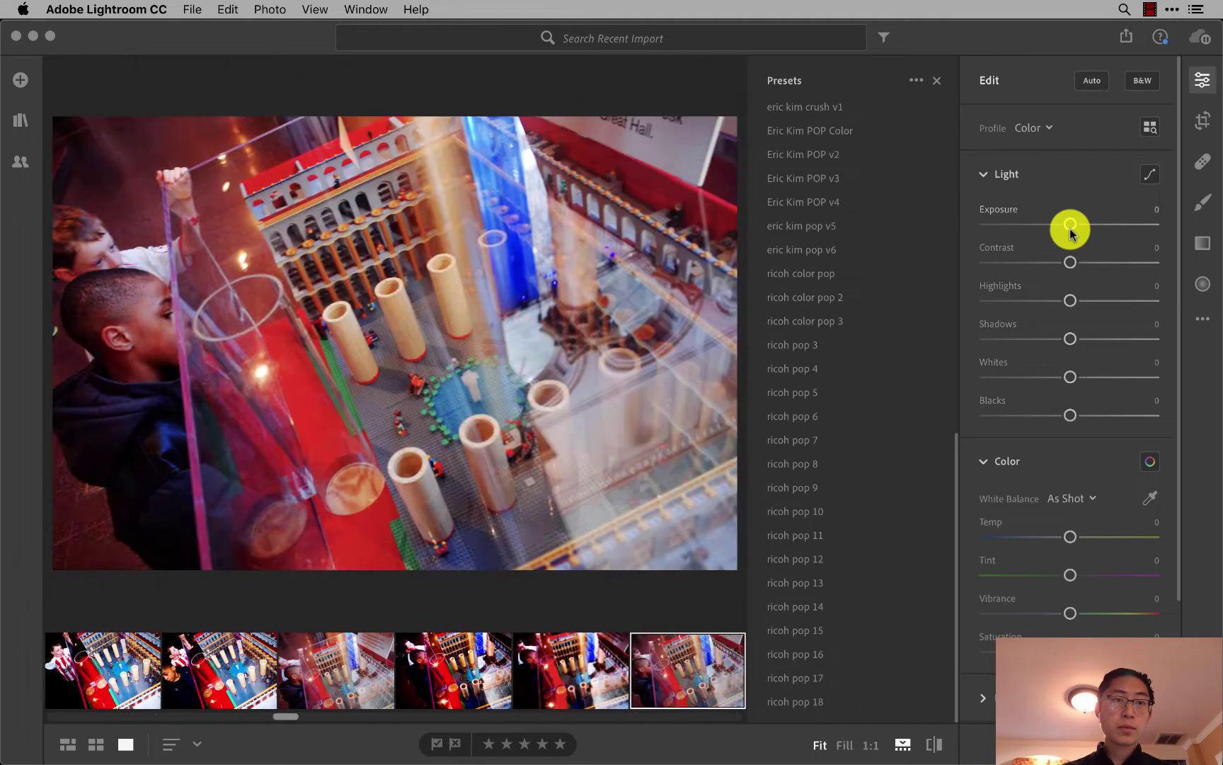
key(Right)
key(super+v)
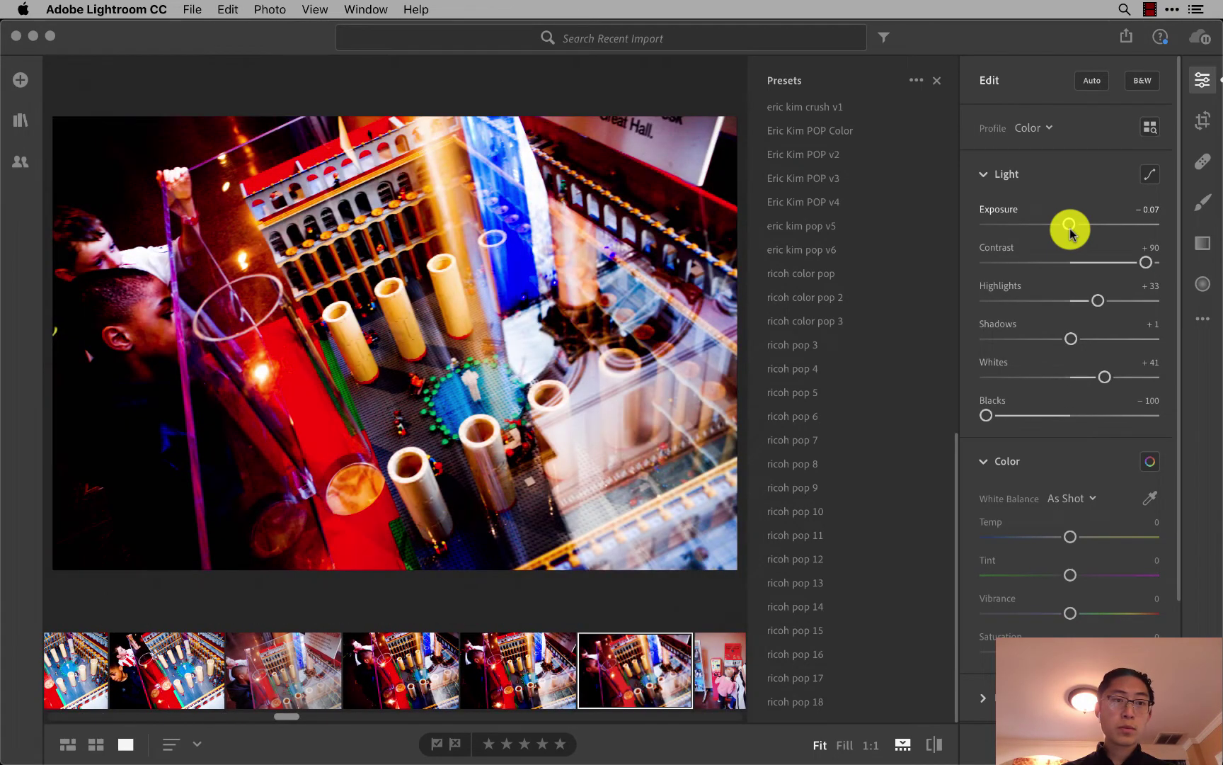
Paste the settings onto the pink booth photo, then move on to the blue ceiling photo.
key(Right)
key(super+v)
key(Right)
key(Right)
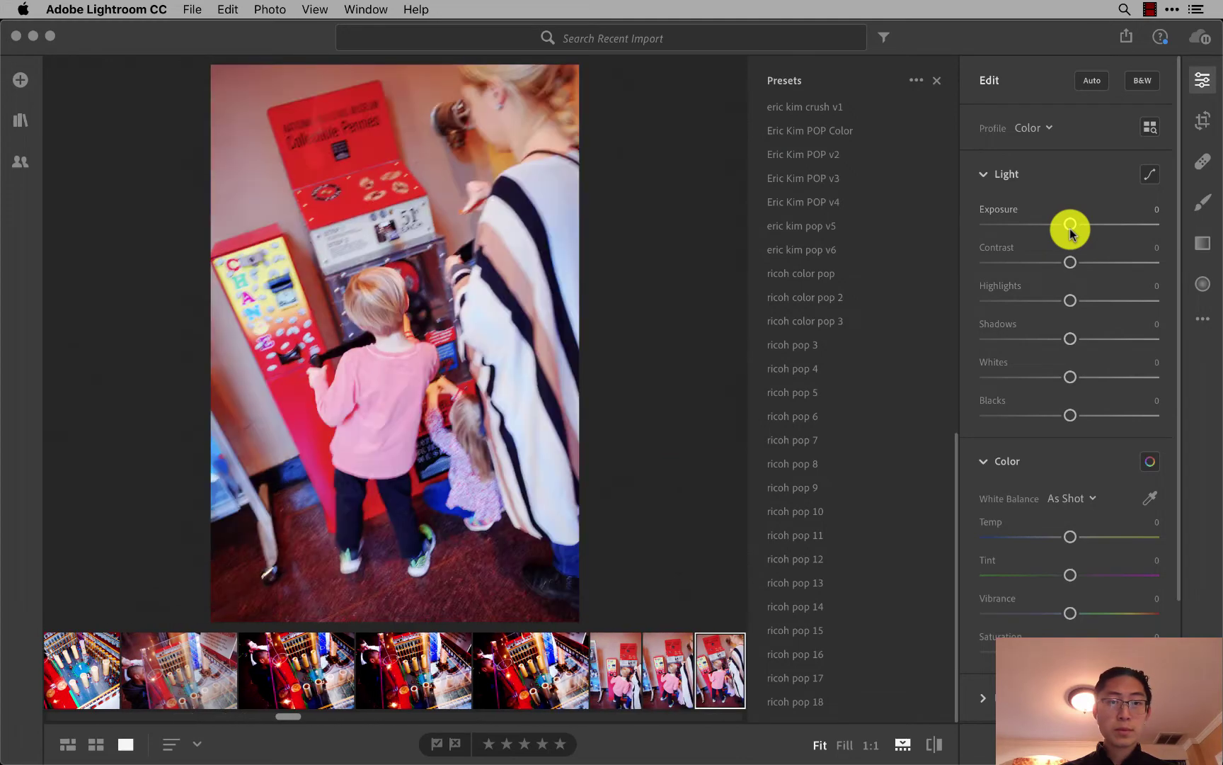
key(Right)
key(Right)
key(Left)
key(super+v)
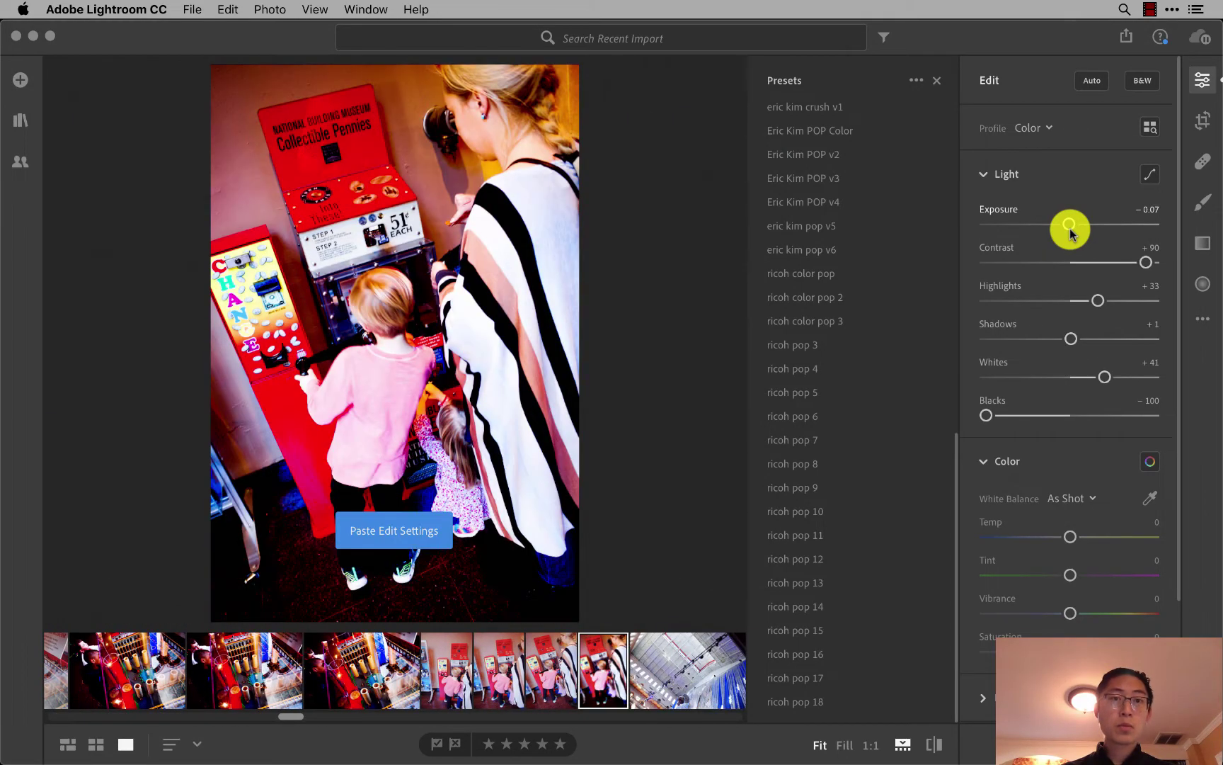
key(Right)
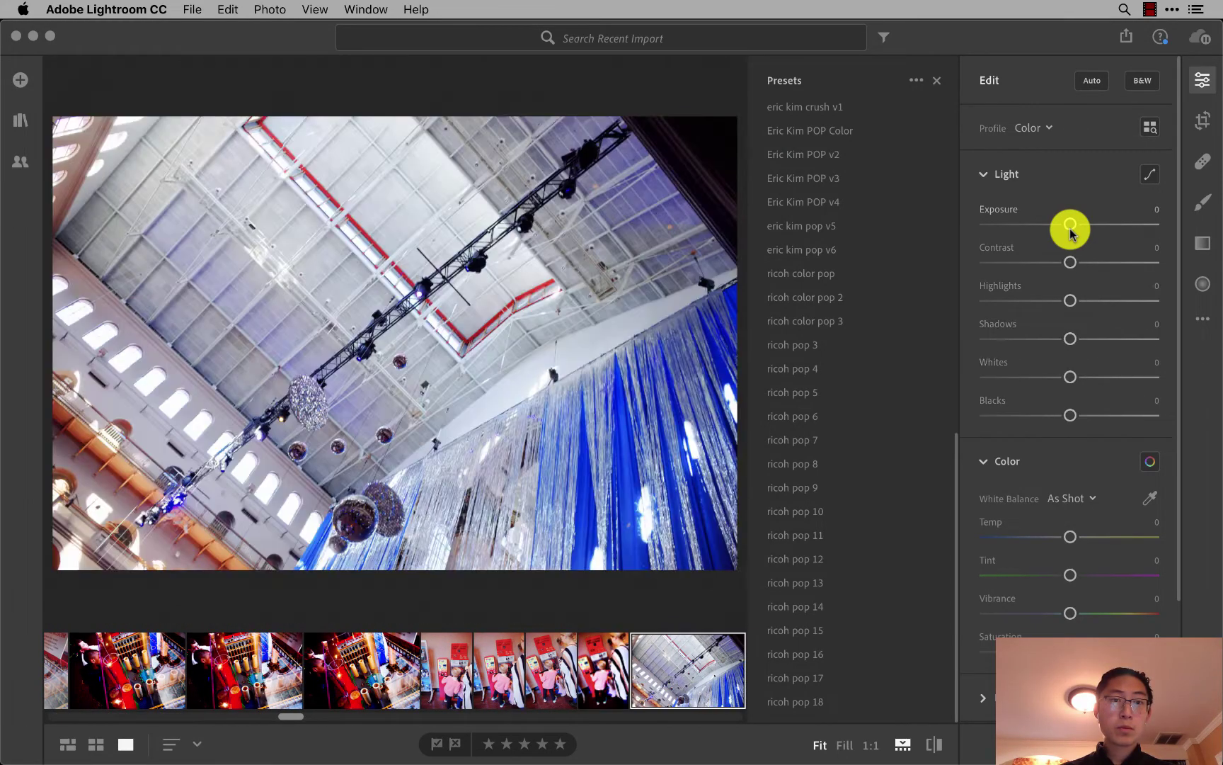
key(Right)
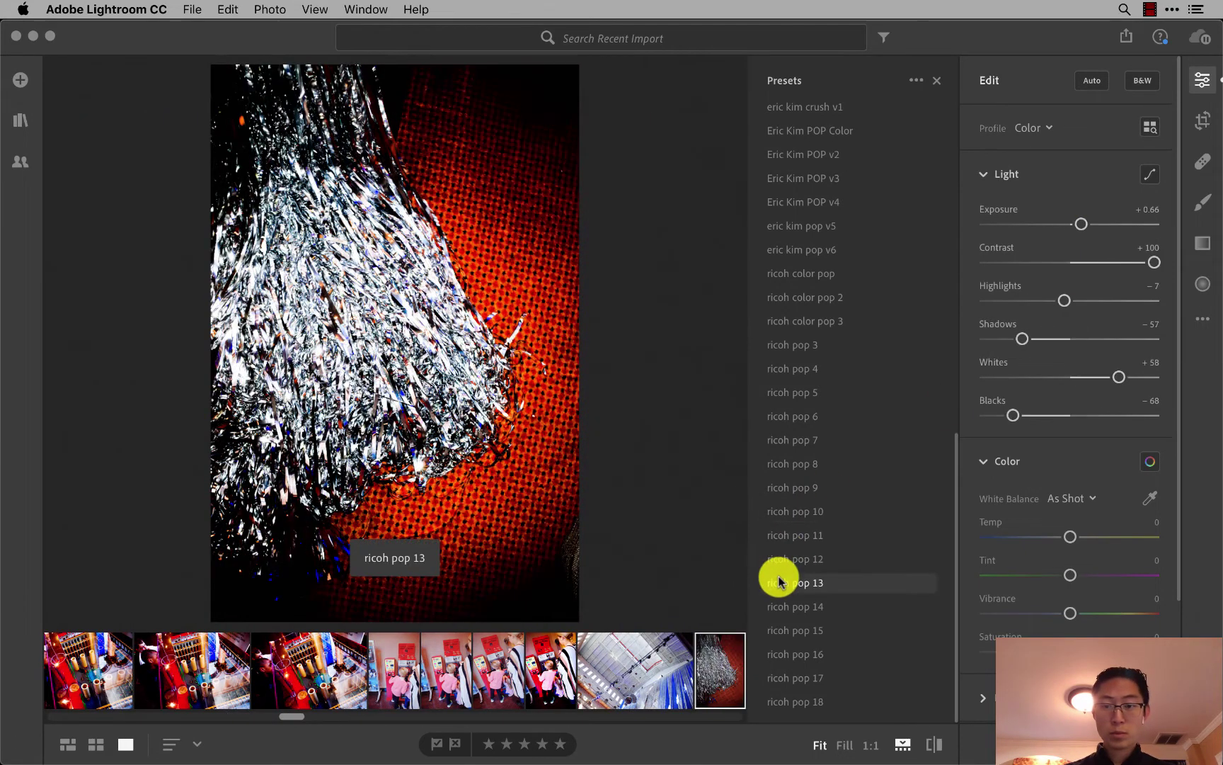
Save the current look as a new preset named 'ricoh pop 19'.
click(920, 80)
click(920, 81)
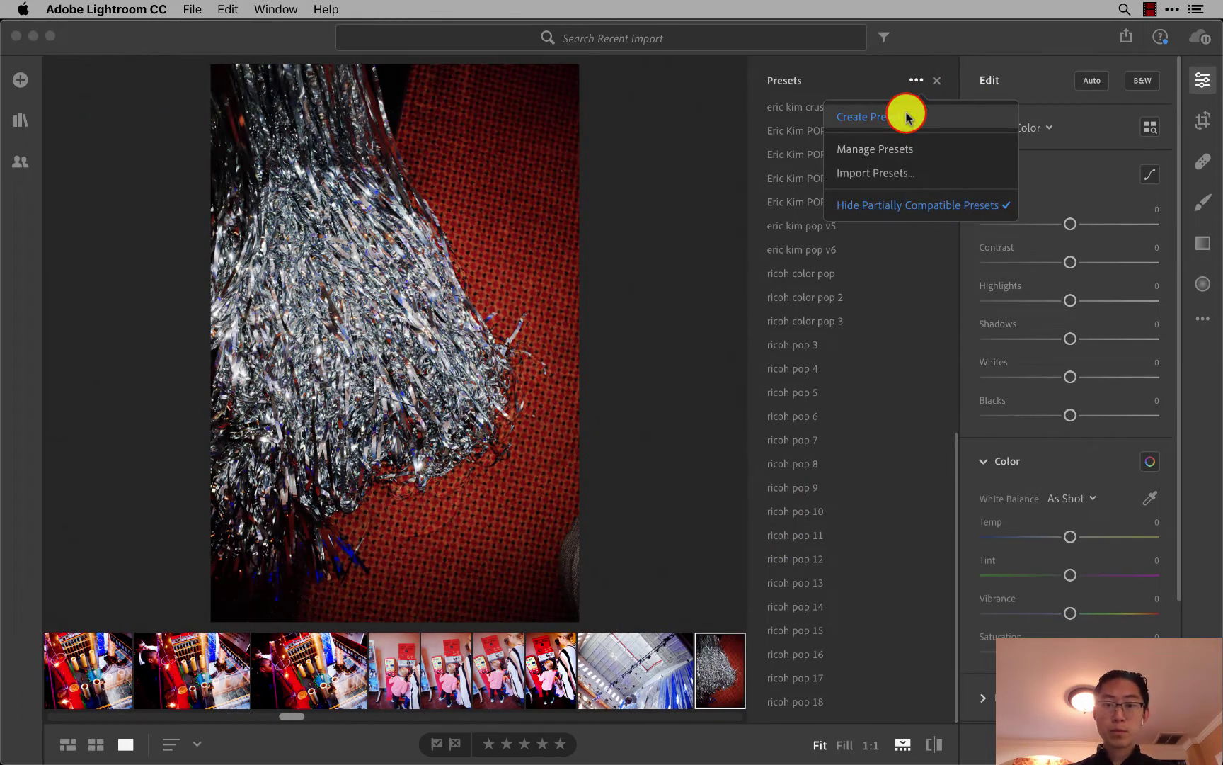
click(904, 112)
text(ri)
text(9)
key(Return)
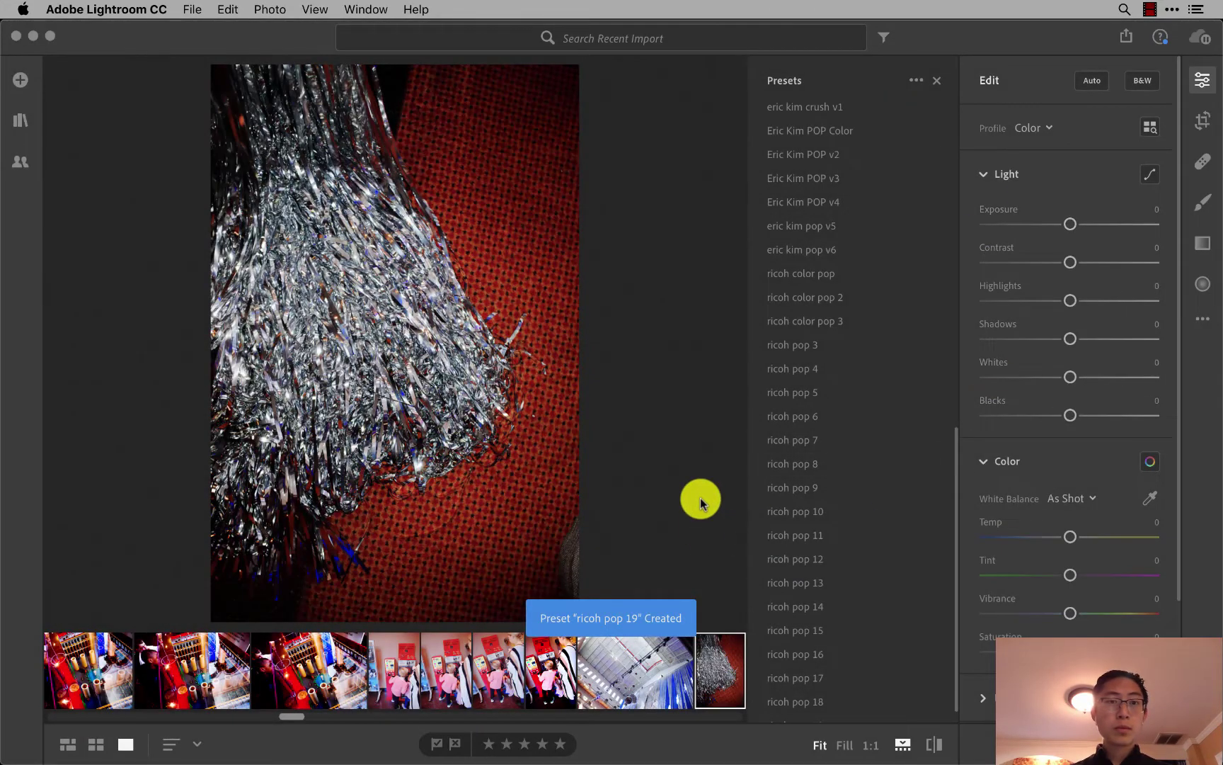
Paste the settings onto the tinsel photo, rotate it to landscape and brighten its exposure.
key(super+v)
key(super+bracketleft)
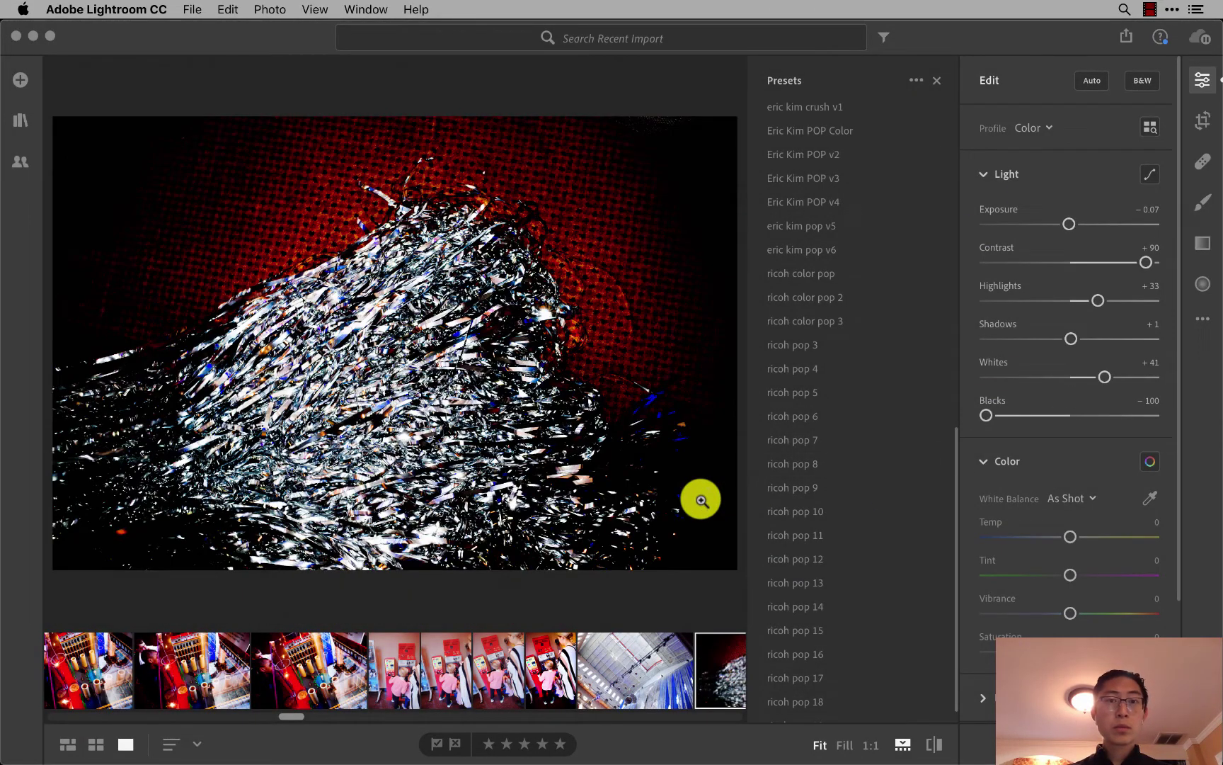
click(1072, 225)
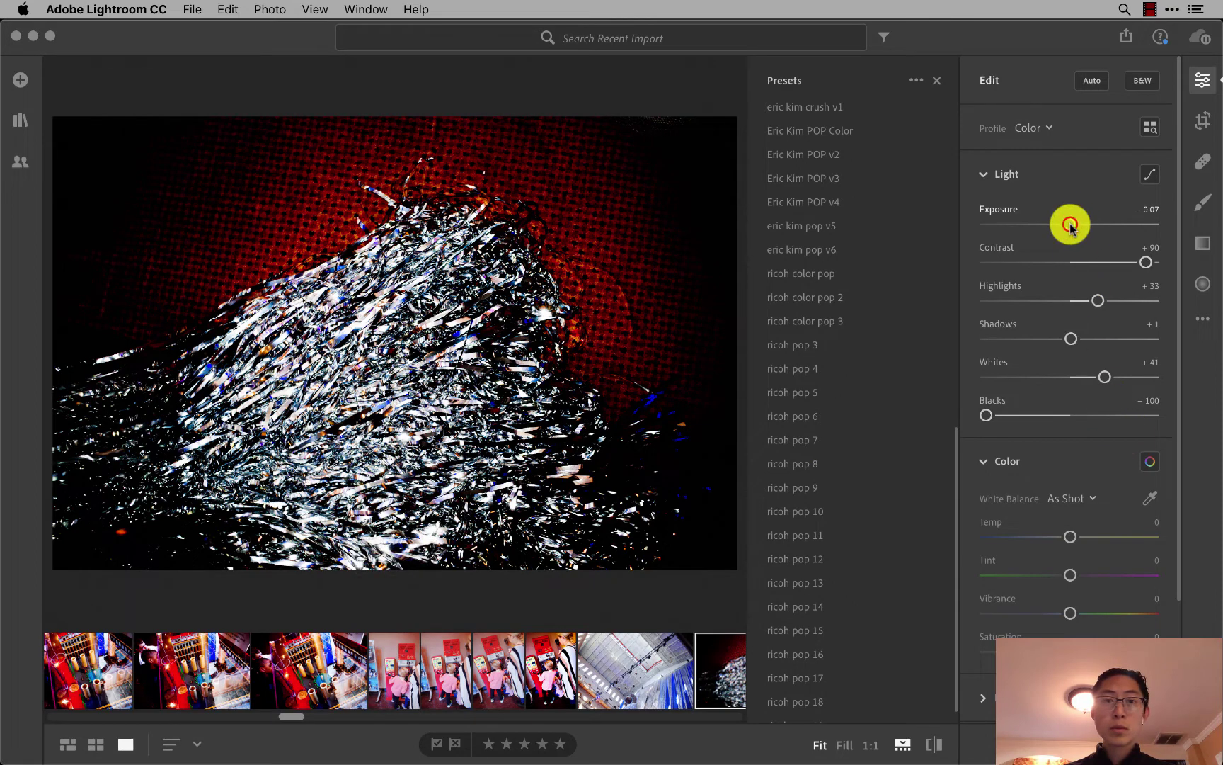
mouse_move(1080, 226)
mouse_down()
mouse_move(1122, 229)
mouse_move(1095, 245)
mouse_up()
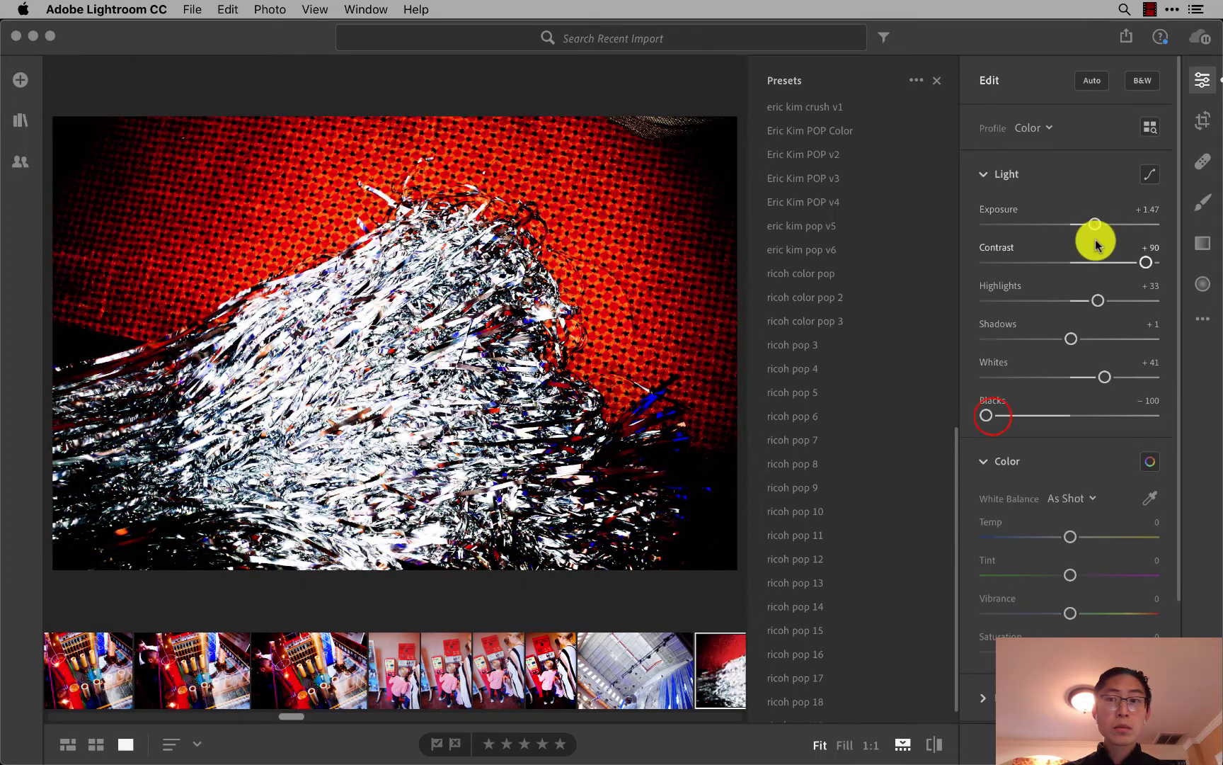
mouse_move(991, 414)
mouse_down()
mouse_move(1040, 416)
mouse_move(971, 427)
mouse_up()
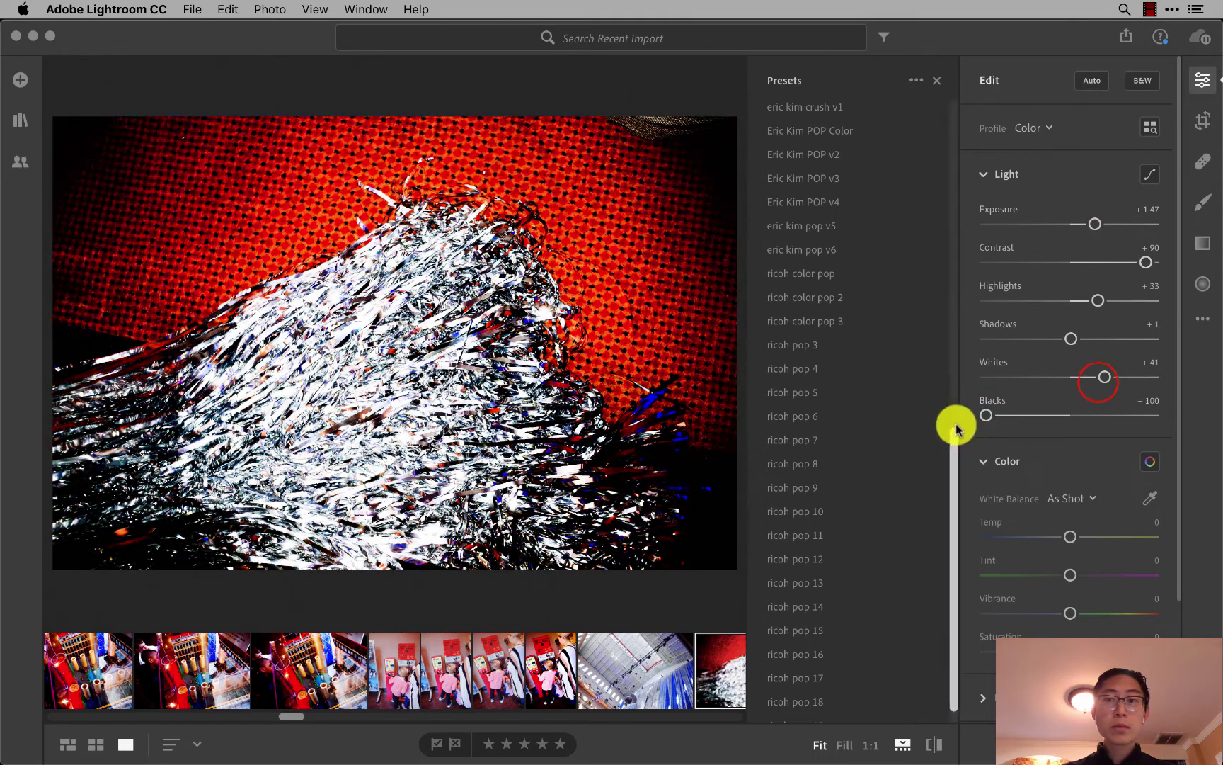
Set the foil photo to Whites +89, Shadows −29, Highlights +1 and Exposure +1.11.
click(1098, 382)
drag(1095, 382, 1140, 382)
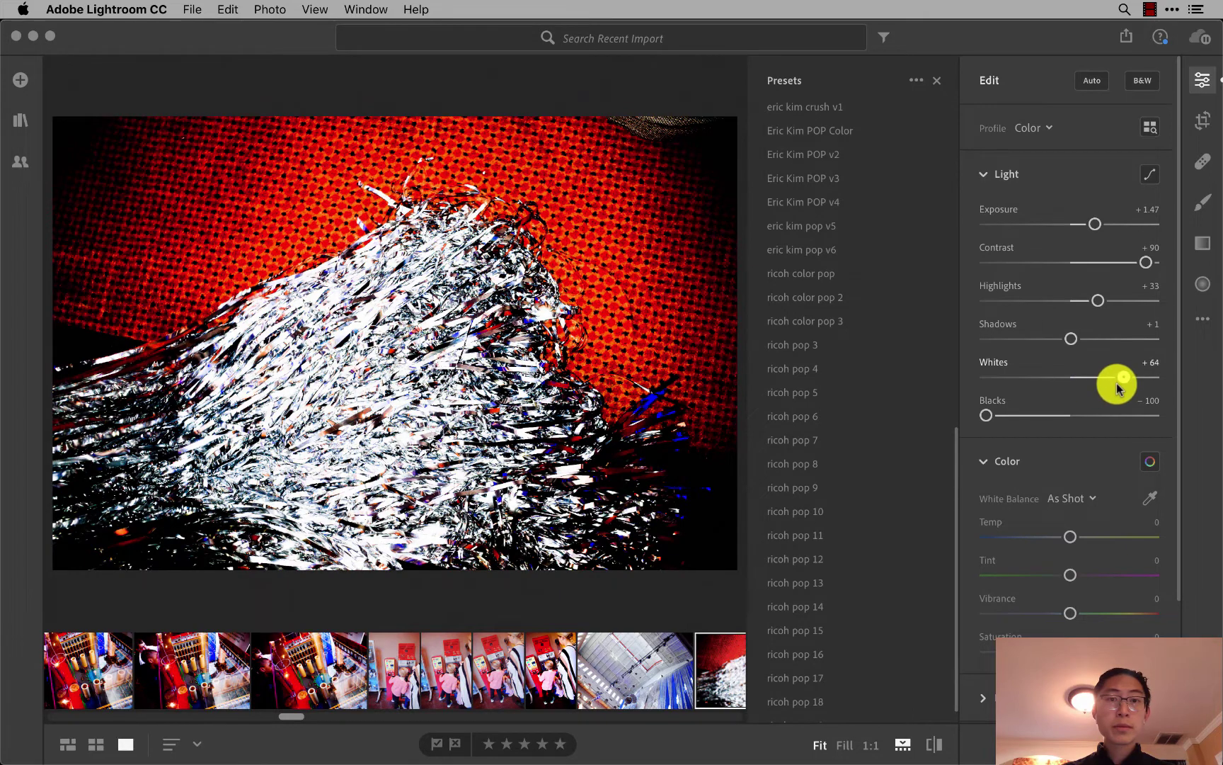
click(1073, 344)
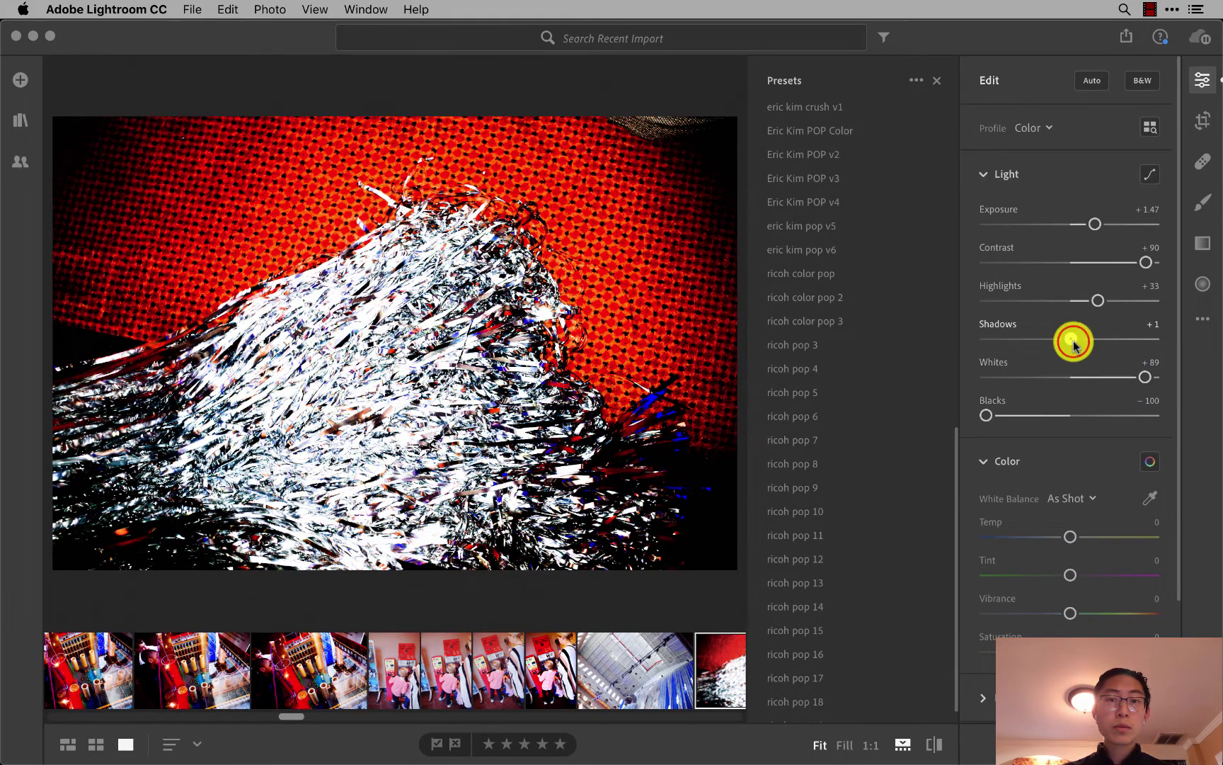
drag(1074, 344, 1057, 344)
click(1100, 301)
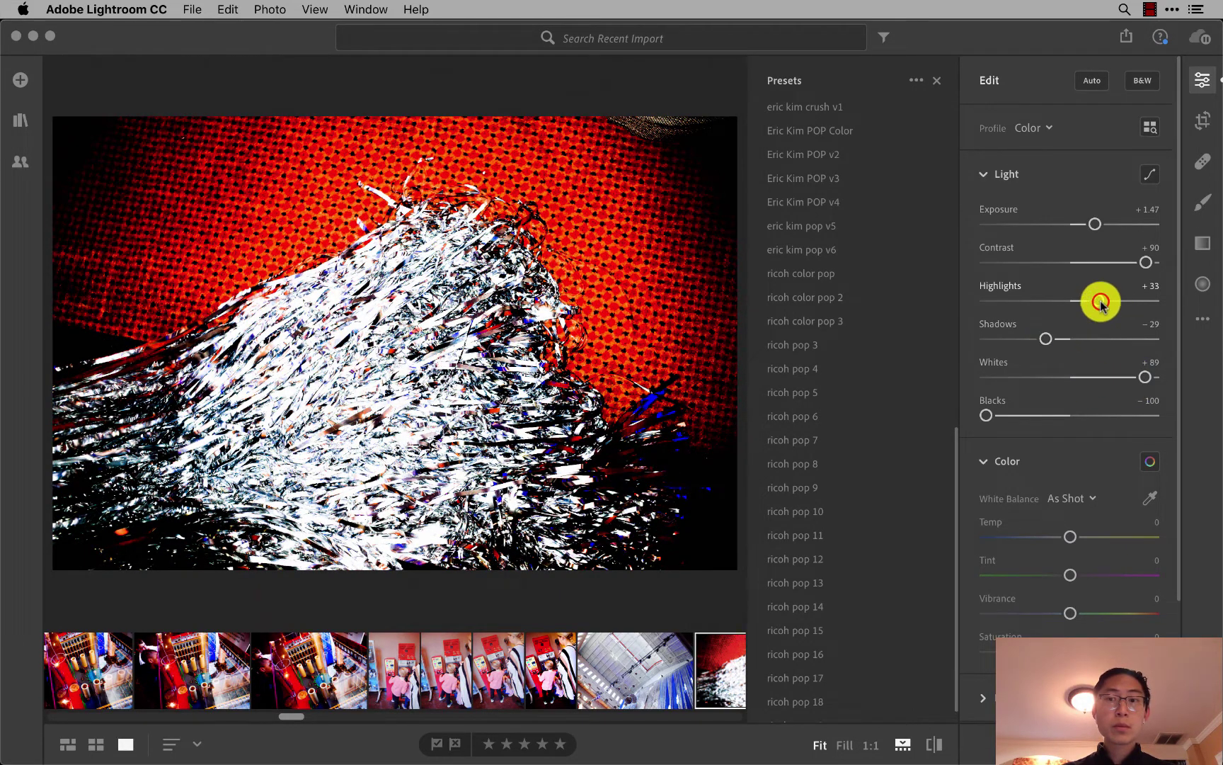
mouse_move(1095, 304)
mouse_down()
mouse_move(1105, 303)
mouse_move(1072, 310)
mouse_up()
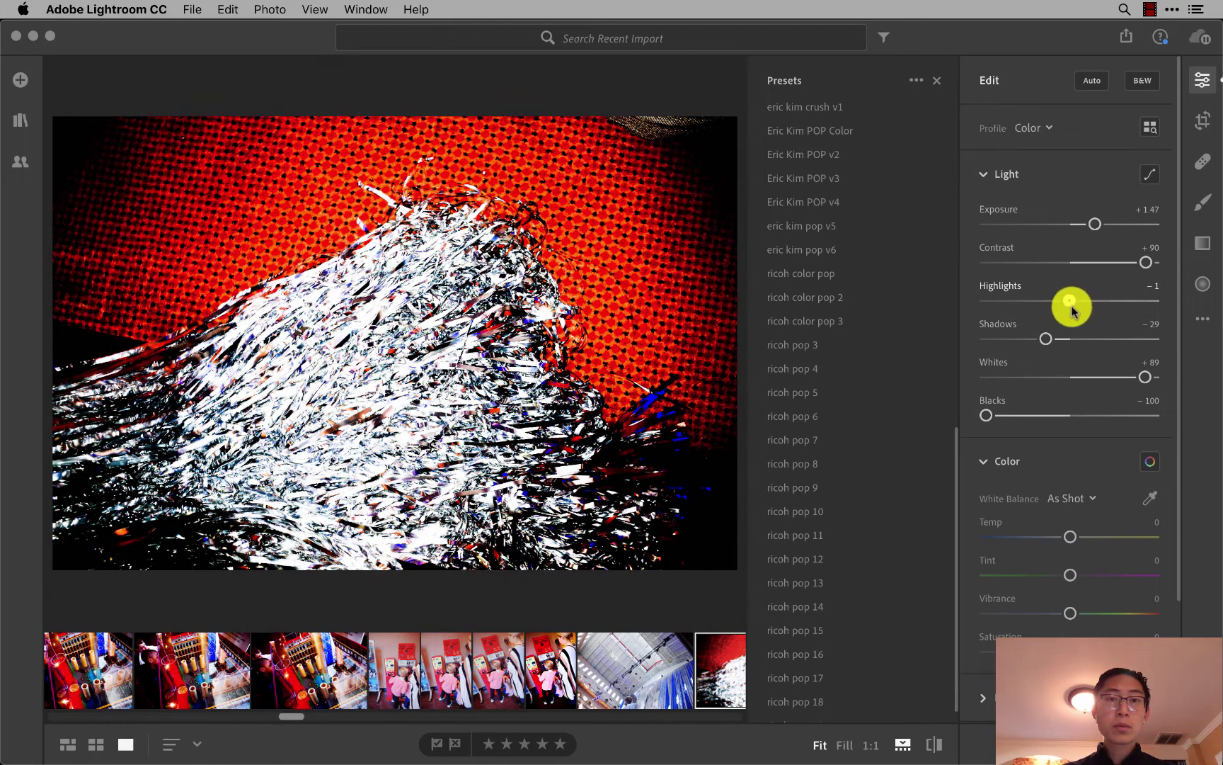
click(1098, 225)
drag(1095, 226, 1092, 228)
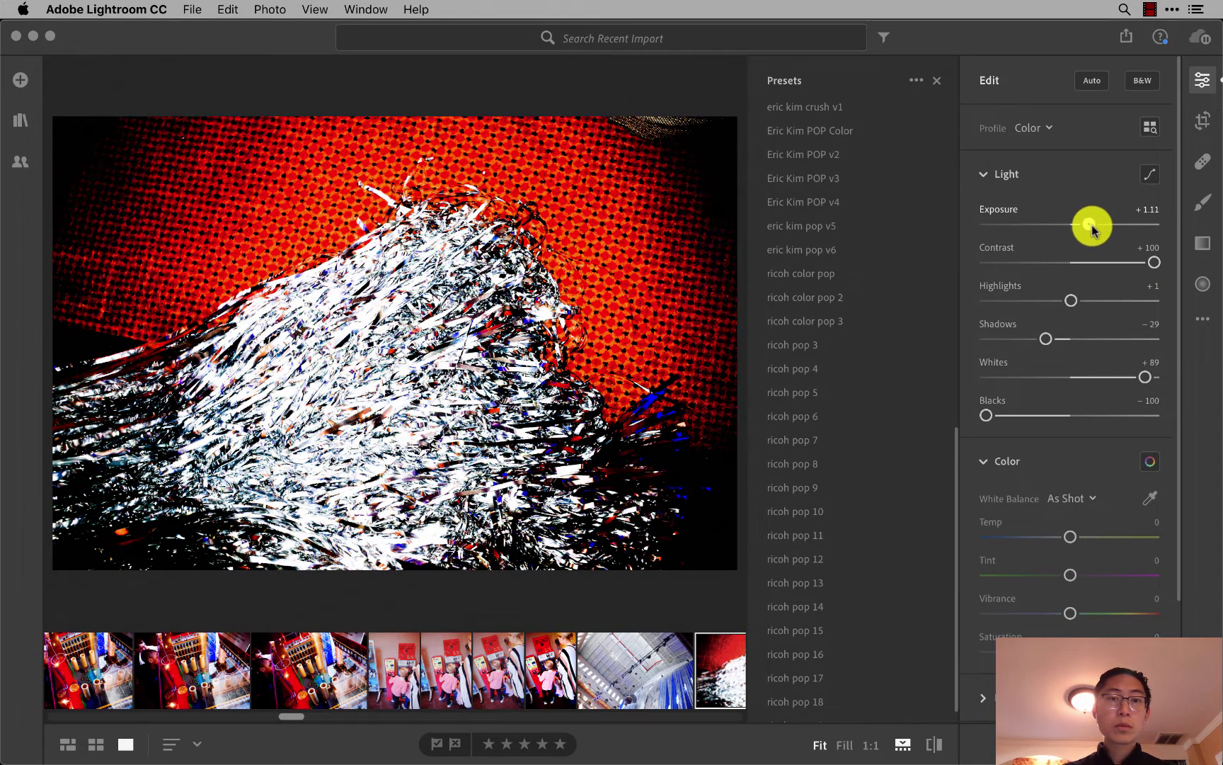
Paste the foil edits onto the next two photos, then apply the ricoh color pop 3 preset to the doorway shot.
key(super+c)
key(Right)
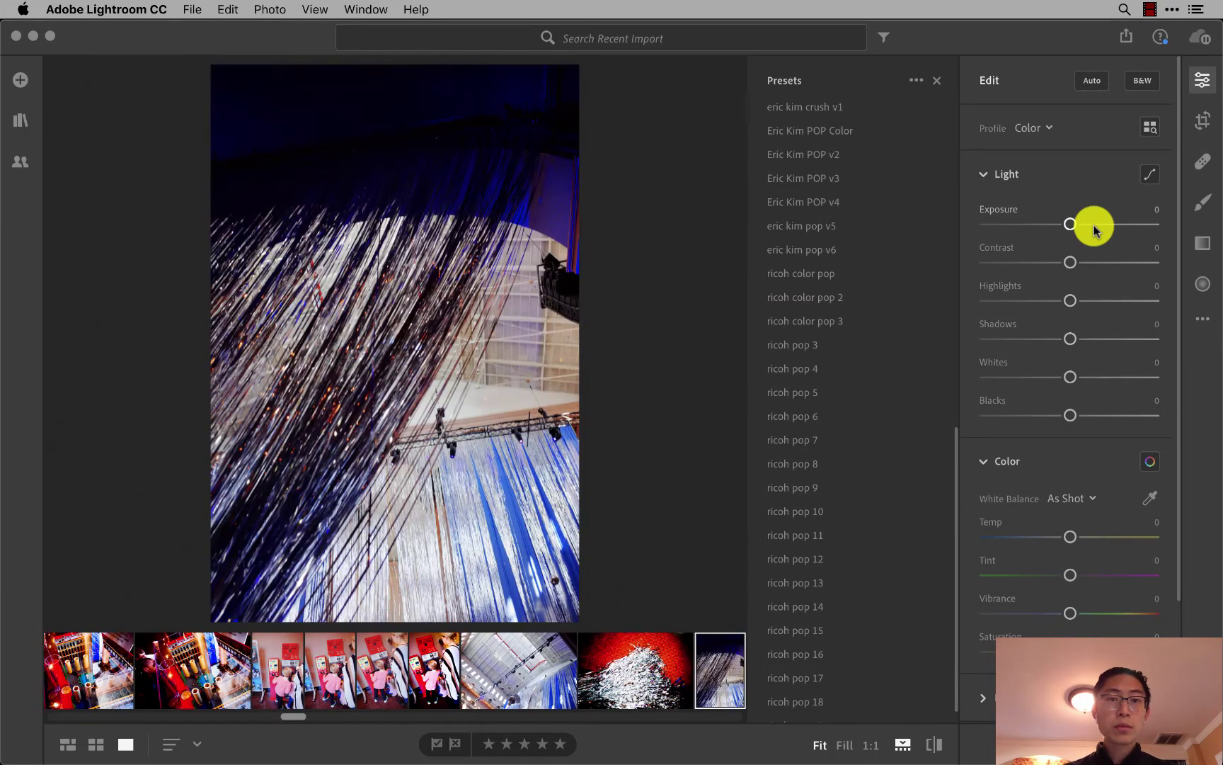
key(super+v)
key(Right)
key(super+v)
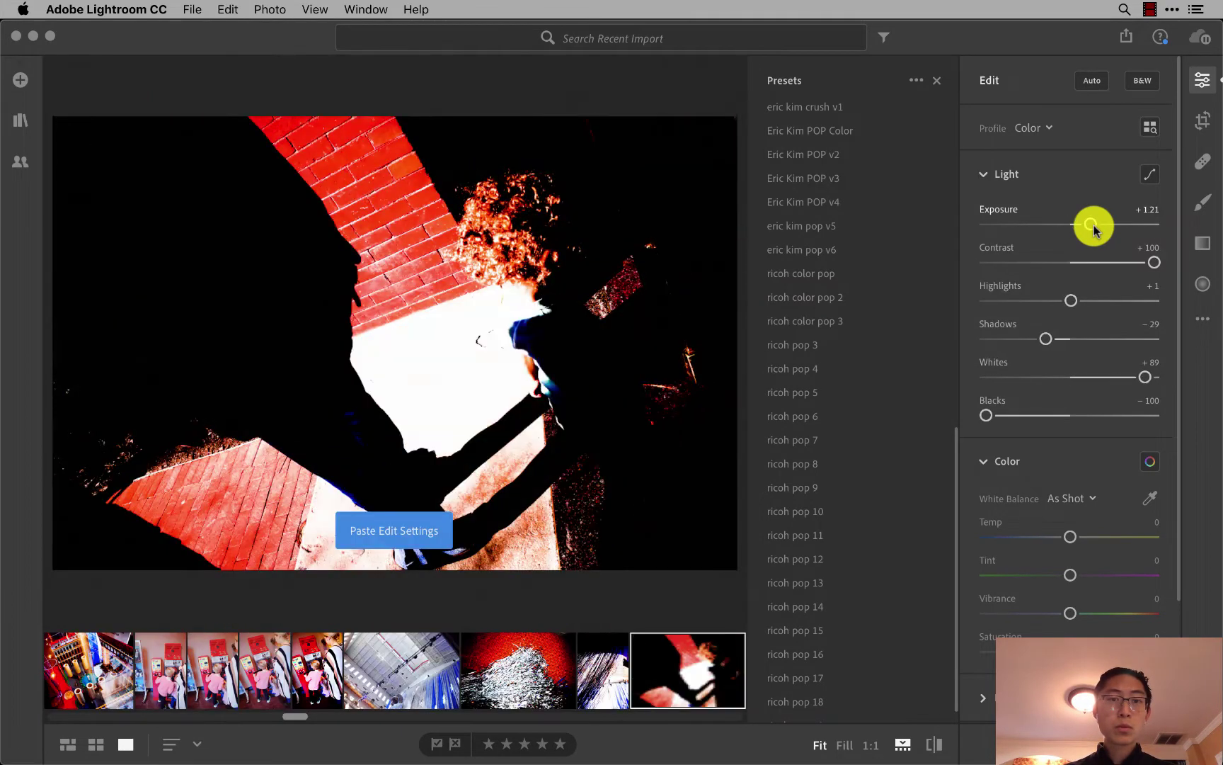
key(Right)
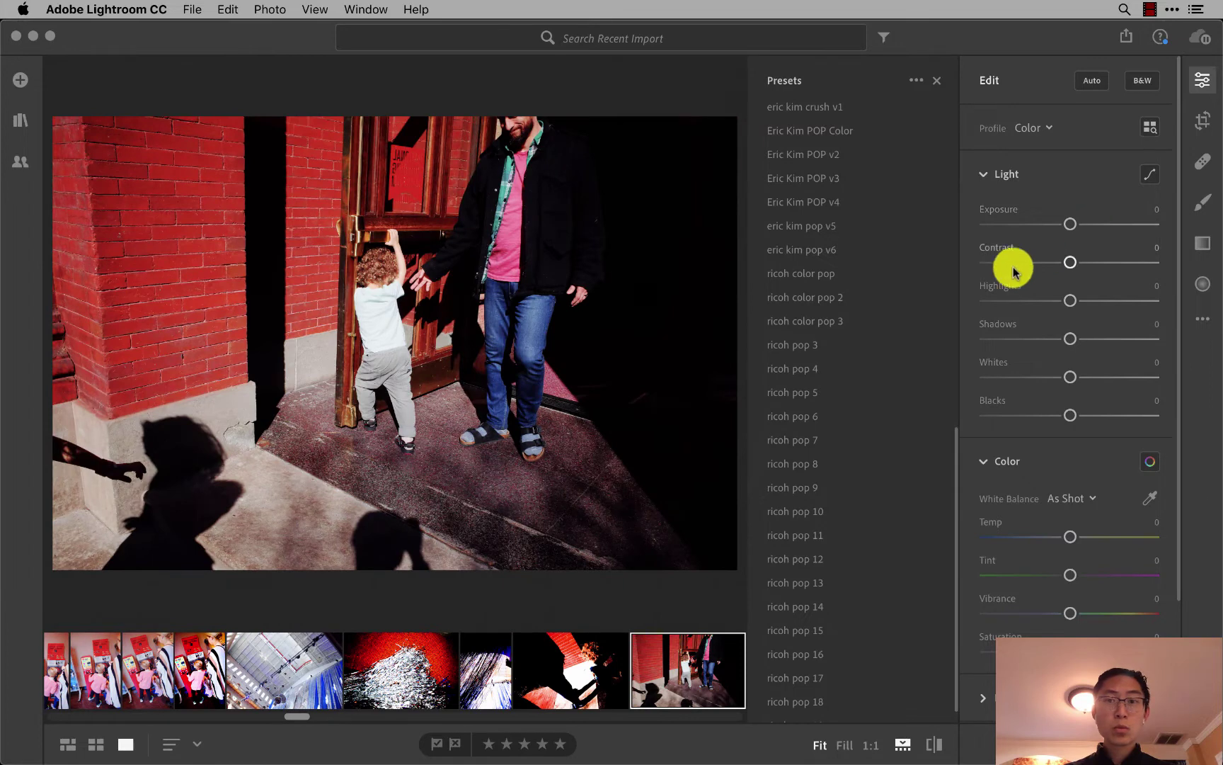
click(878, 327)
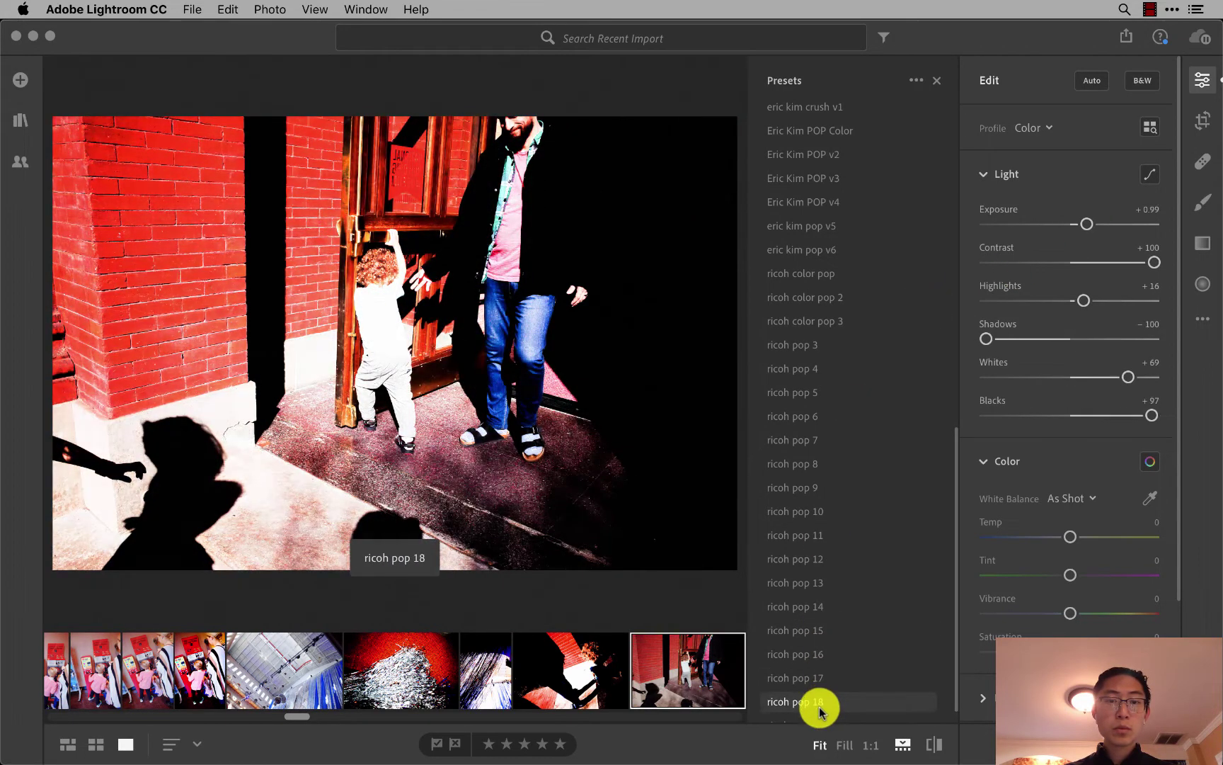
scroll(819, 708, down, 1)
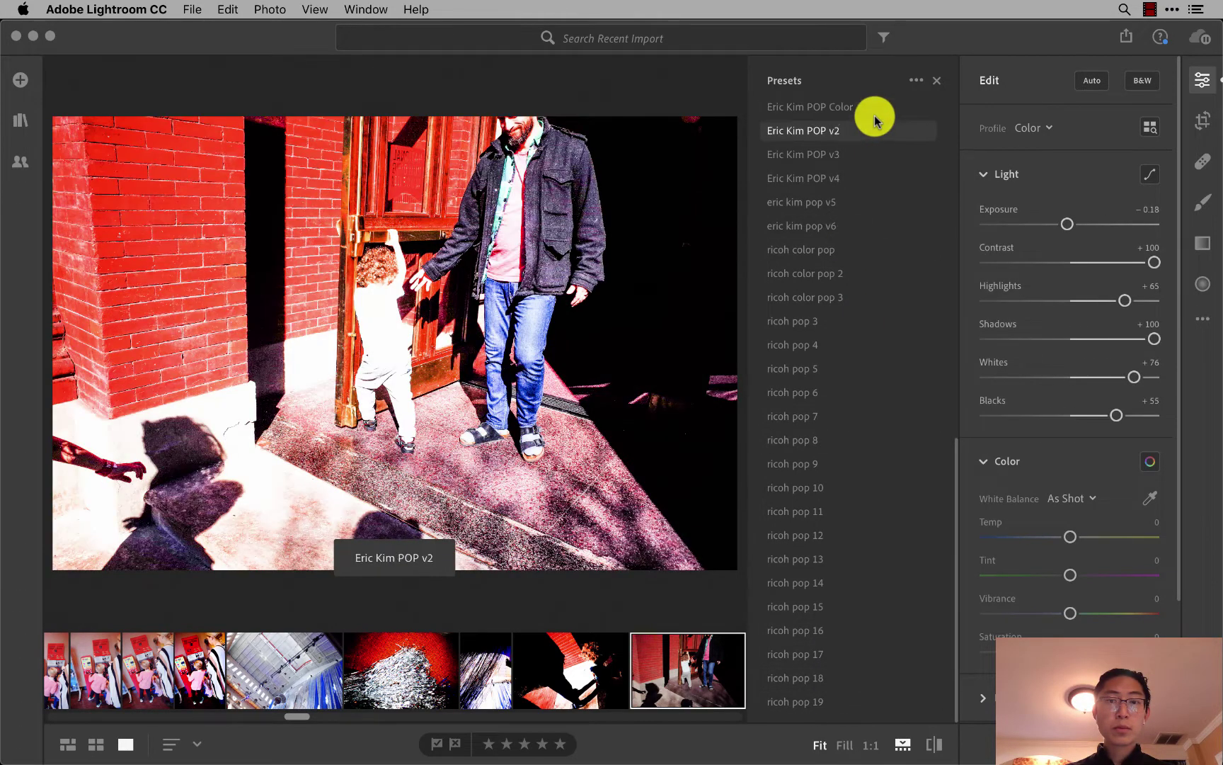
Set the doorway photo to Blacks −64, Whites +50, Shadows −91 and Highlights +28.
click(1069, 416)
drag(1070, 422, 1028, 418)
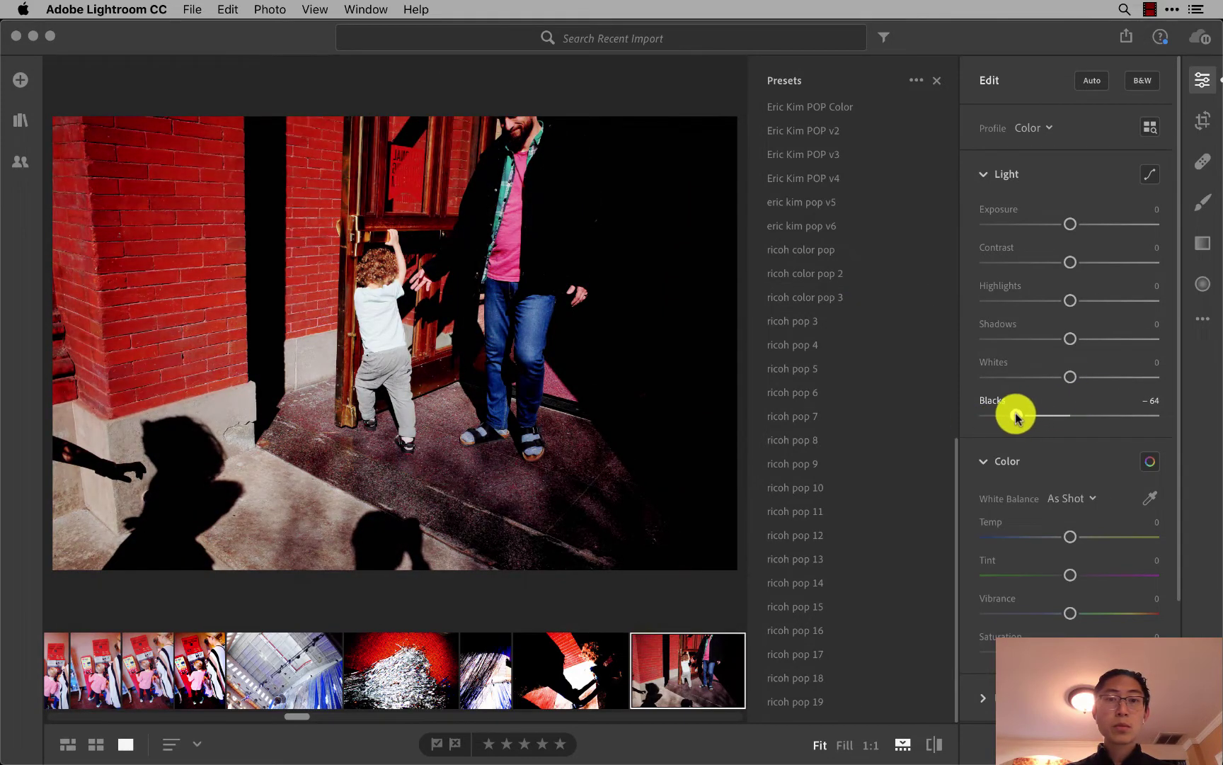
click(1071, 377)
mouse_move(1073, 383)
mouse_down()
mouse_move(1112, 377)
mouse_move(1009, 360)
mouse_up()
click(1071, 339)
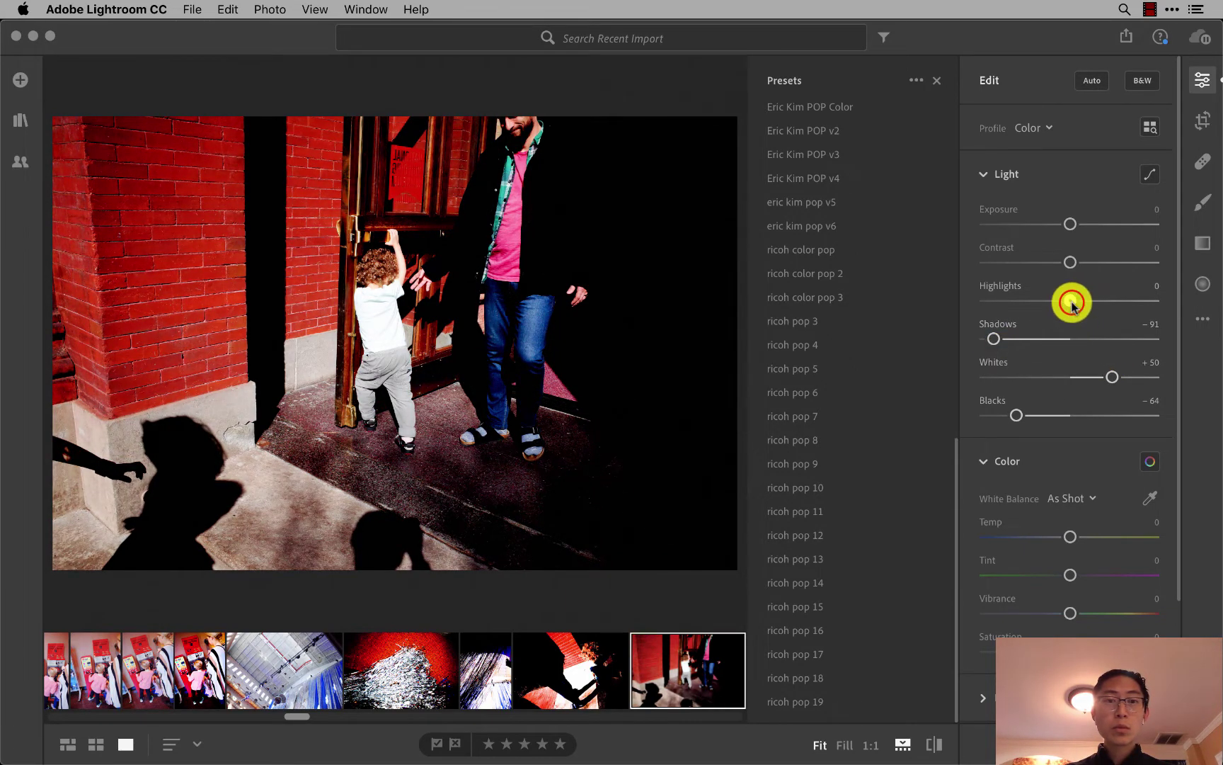
mouse_move(1071, 301)
mouse_down()
mouse_move(1109, 304)
mouse_move(1093, 301)
mouse_move(1122, 265)
mouse_up()
Copy the doorway edits with Contrast +61 and paste them onto each following brick street photo.
key(super+c)
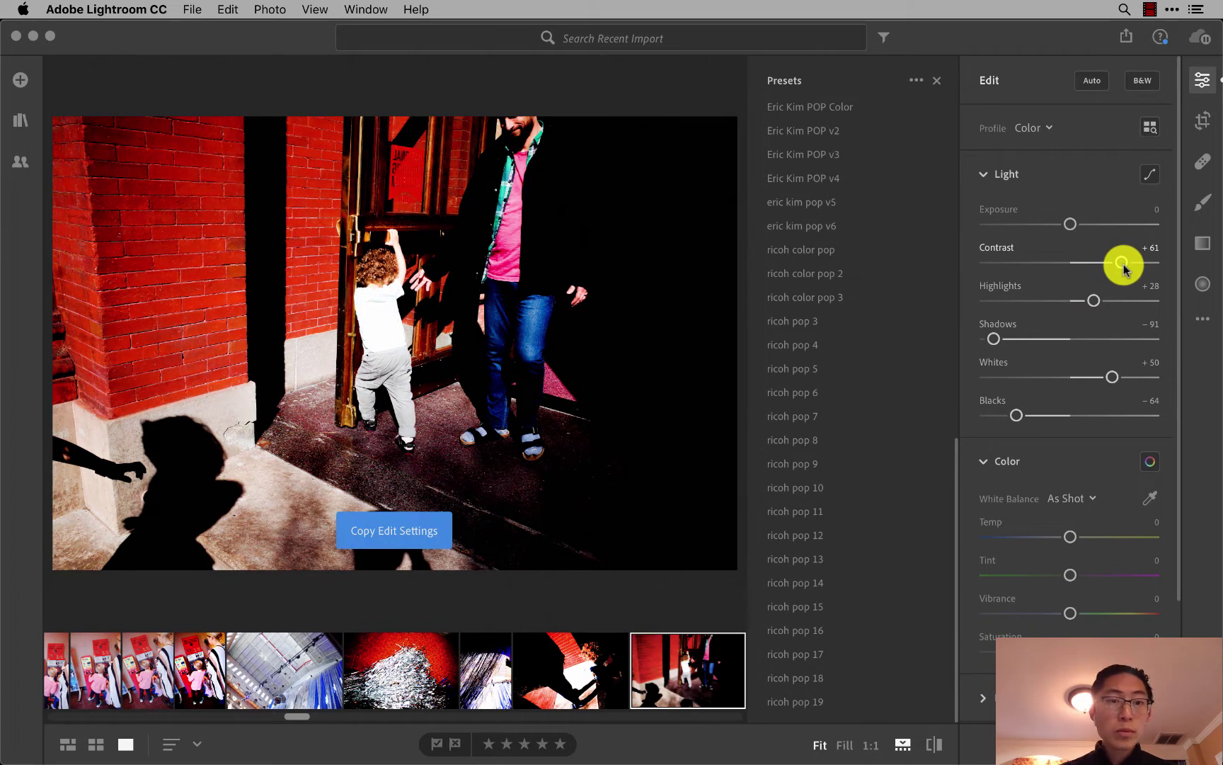
key(Right)
key(super+v)
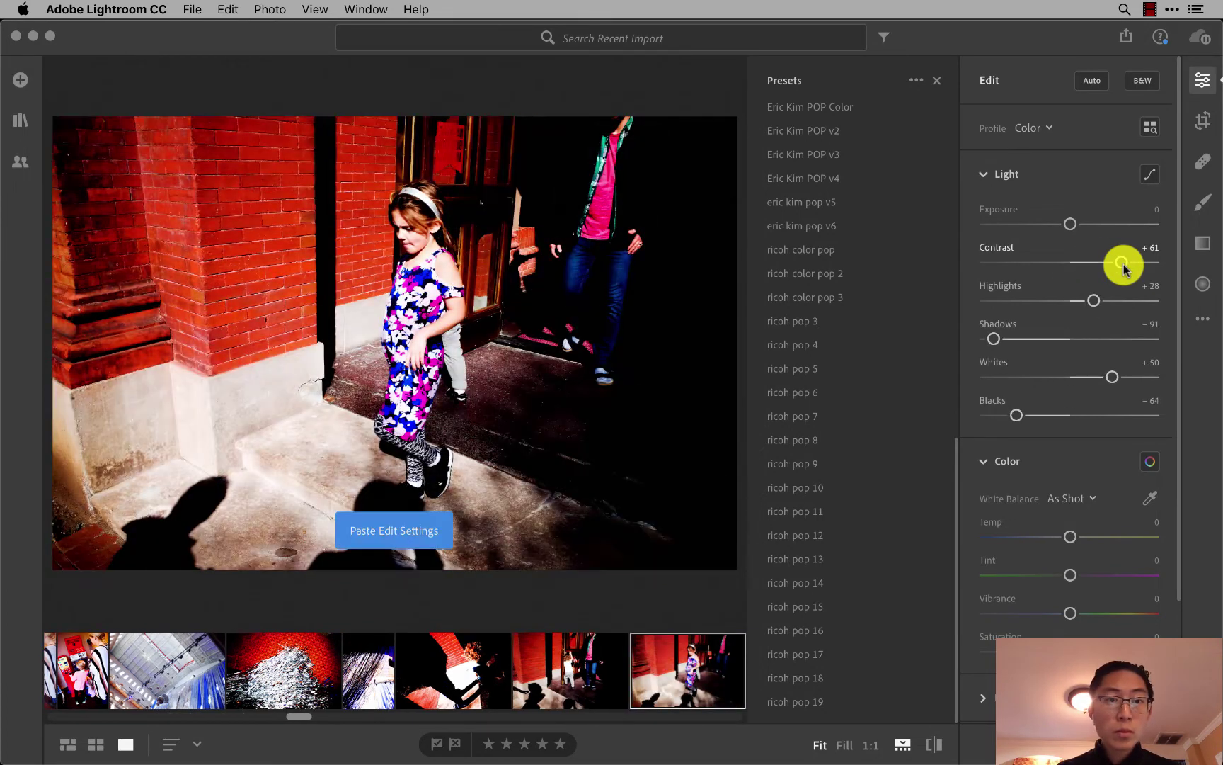
key(Right)
key(super+v)
key(Right)
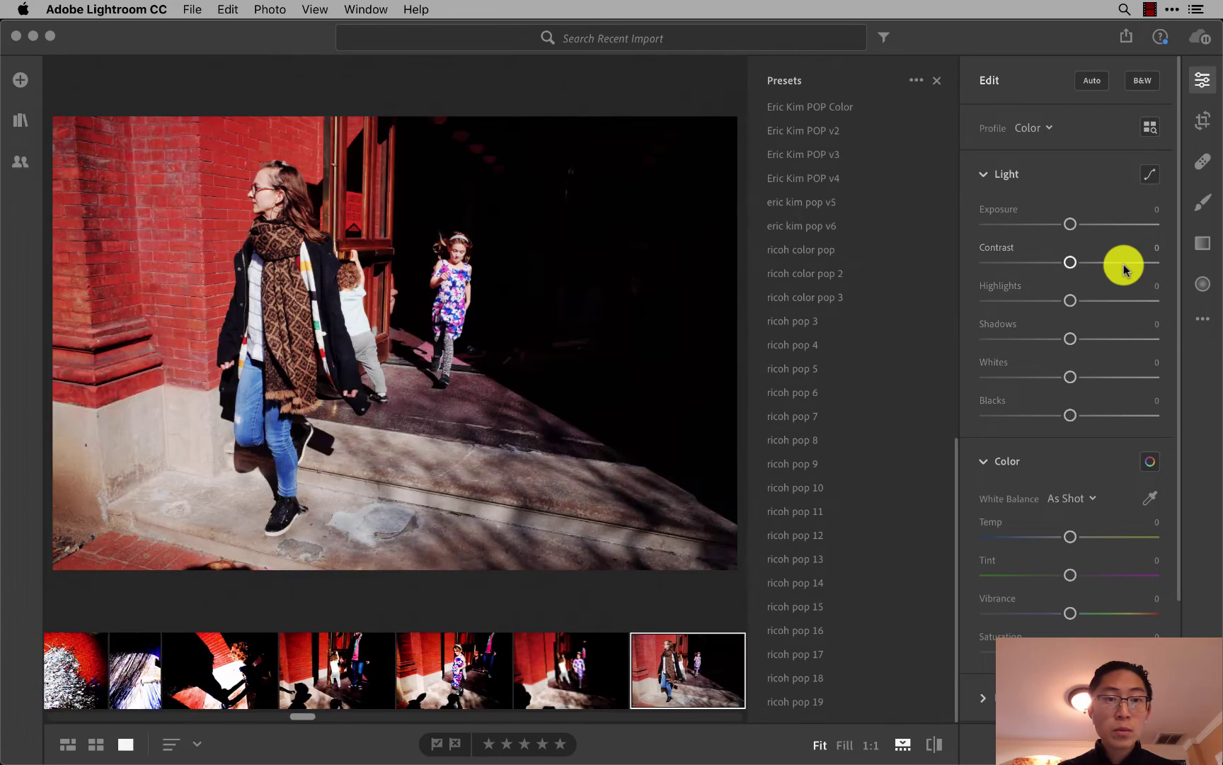
key(super+v)
key(Right)
key(Left)
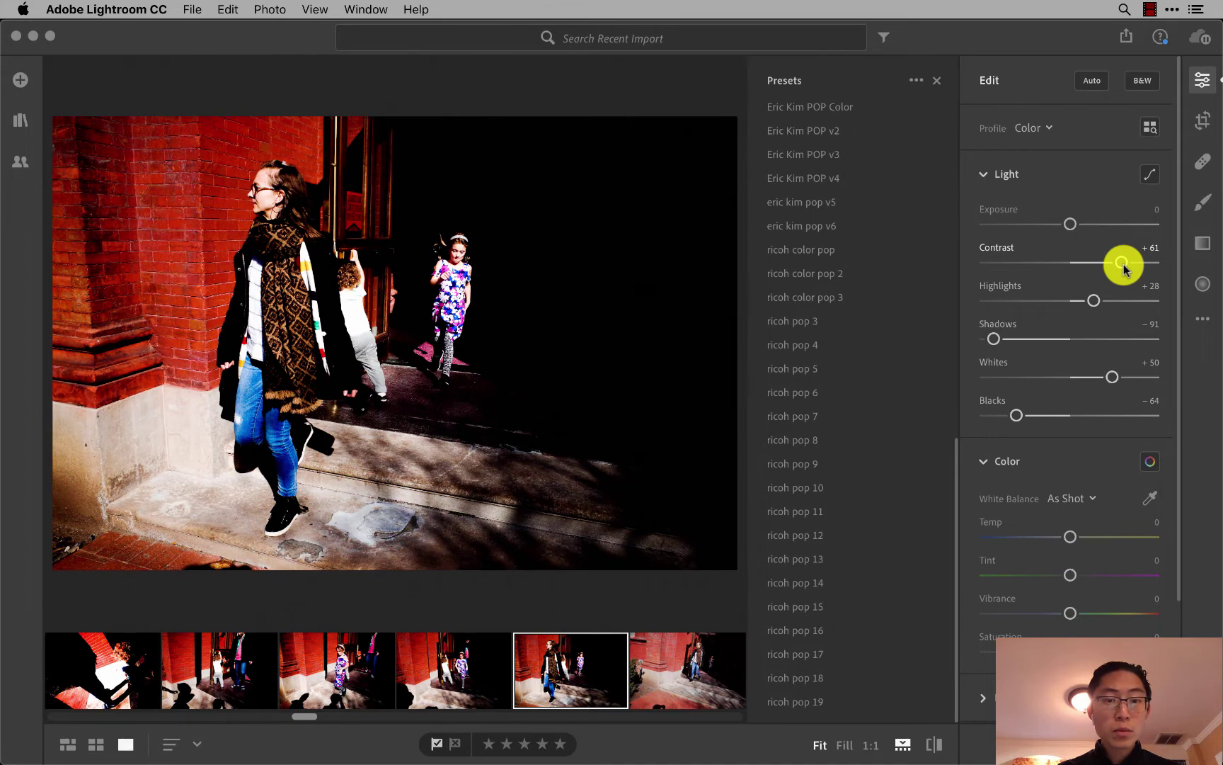
key(Right)
key(super+v)
key(Right)
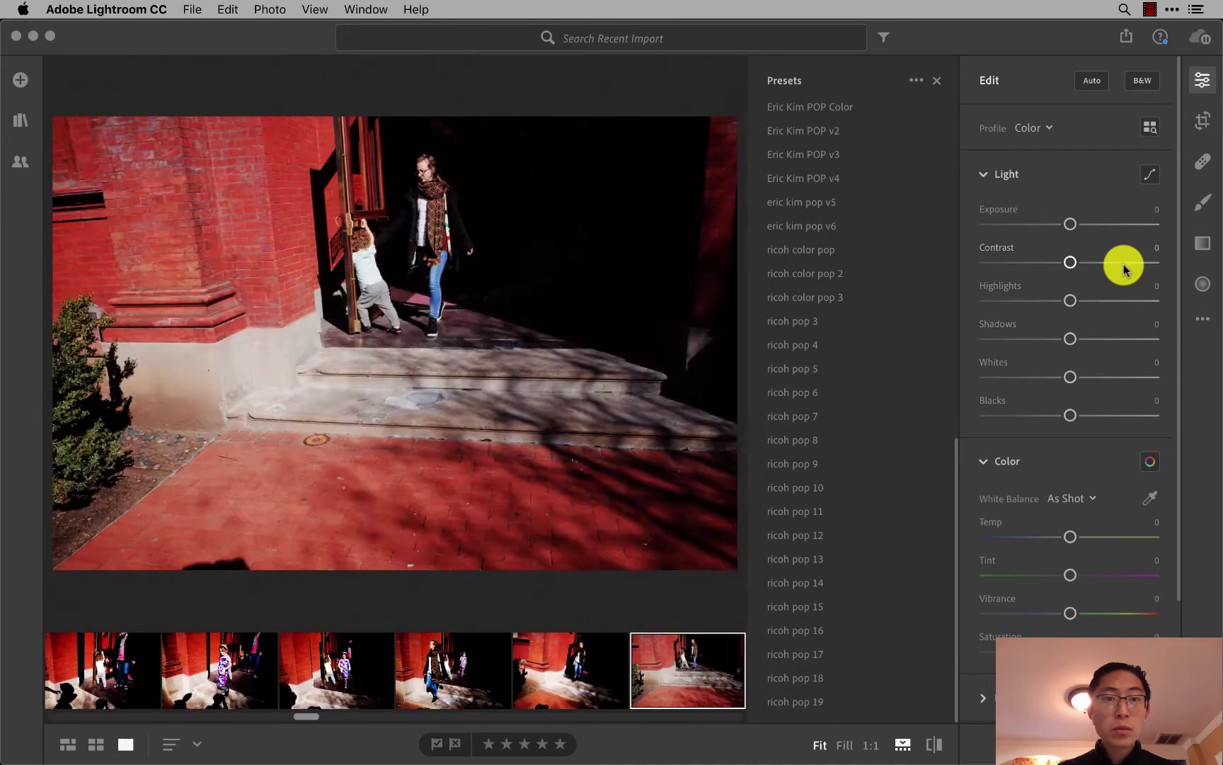
key(super+v)
key(Right)
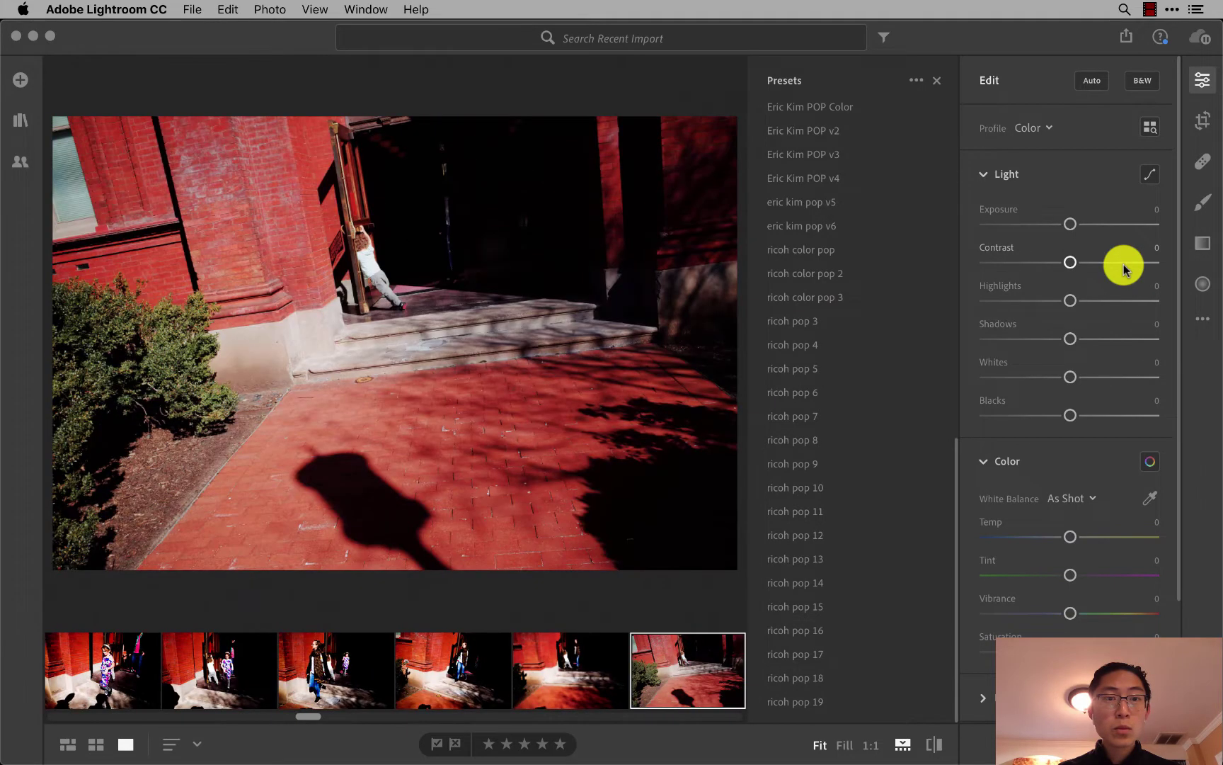
key(super+v)
Give the pavement photo Blacks −87, Whites +41, Shadows −95, Contrast +100, Exposure −0.24, then advance.
click(1014, 418)
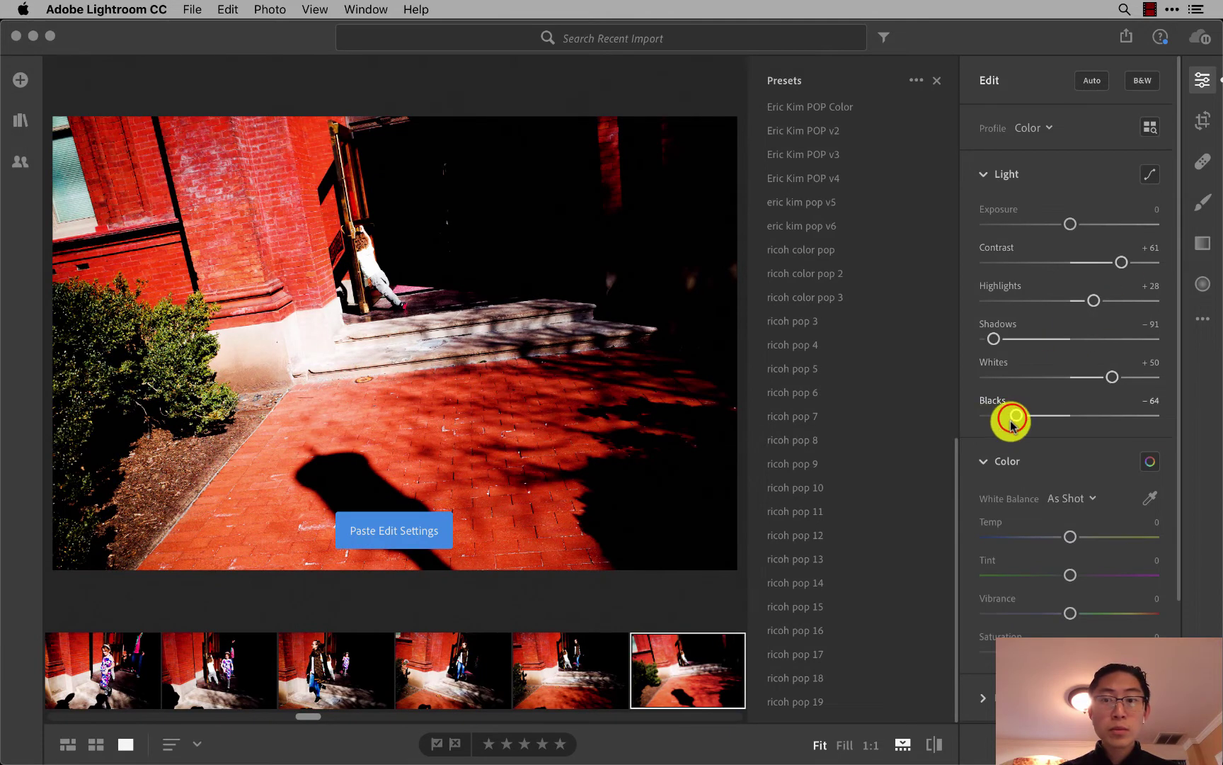
mouse_move(1012, 419)
mouse_down()
mouse_move(986, 423)
mouse_move(995, 417)
mouse_up()
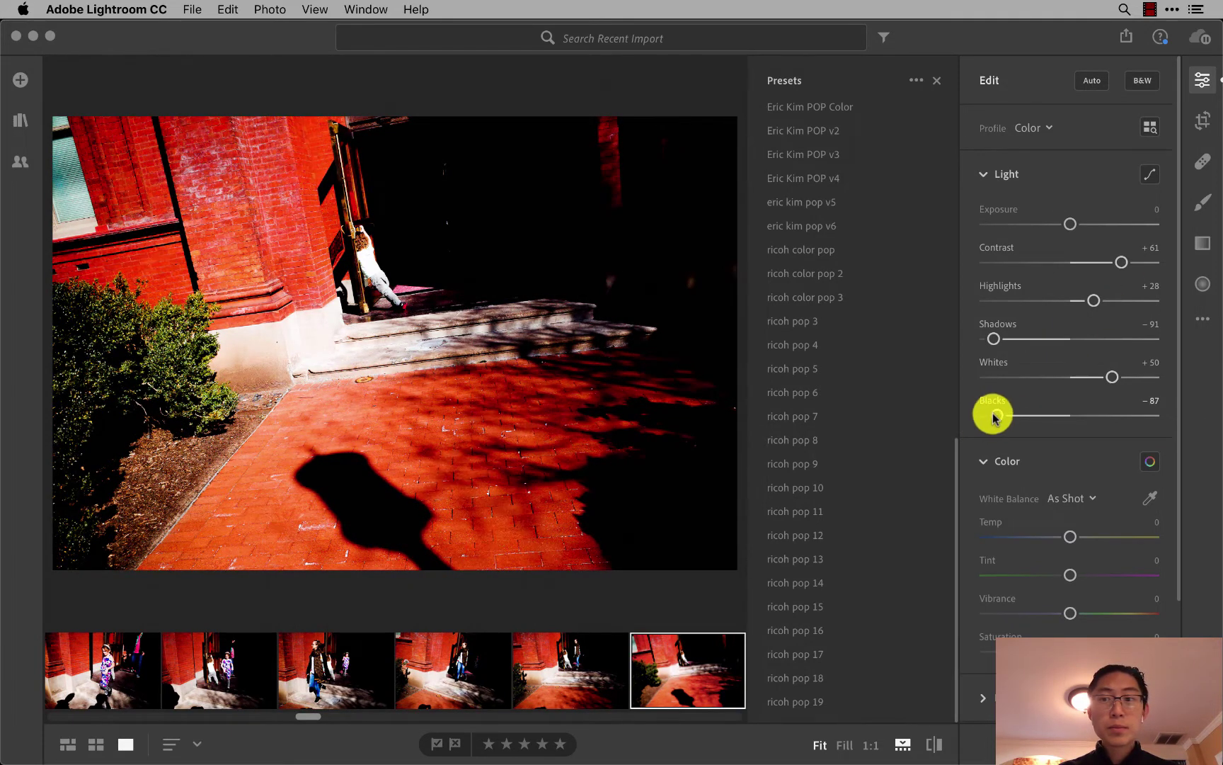
click(1112, 380)
mouse_move(1111, 380)
mouse_down()
mouse_move(1084, 380)
mouse_move(1105, 381)
mouse_up()
mouse_move(994, 339)
mouse_down()
mouse_move(1055, 342)
mouse_move(990, 339)
mouse_up()
click(1093, 301)
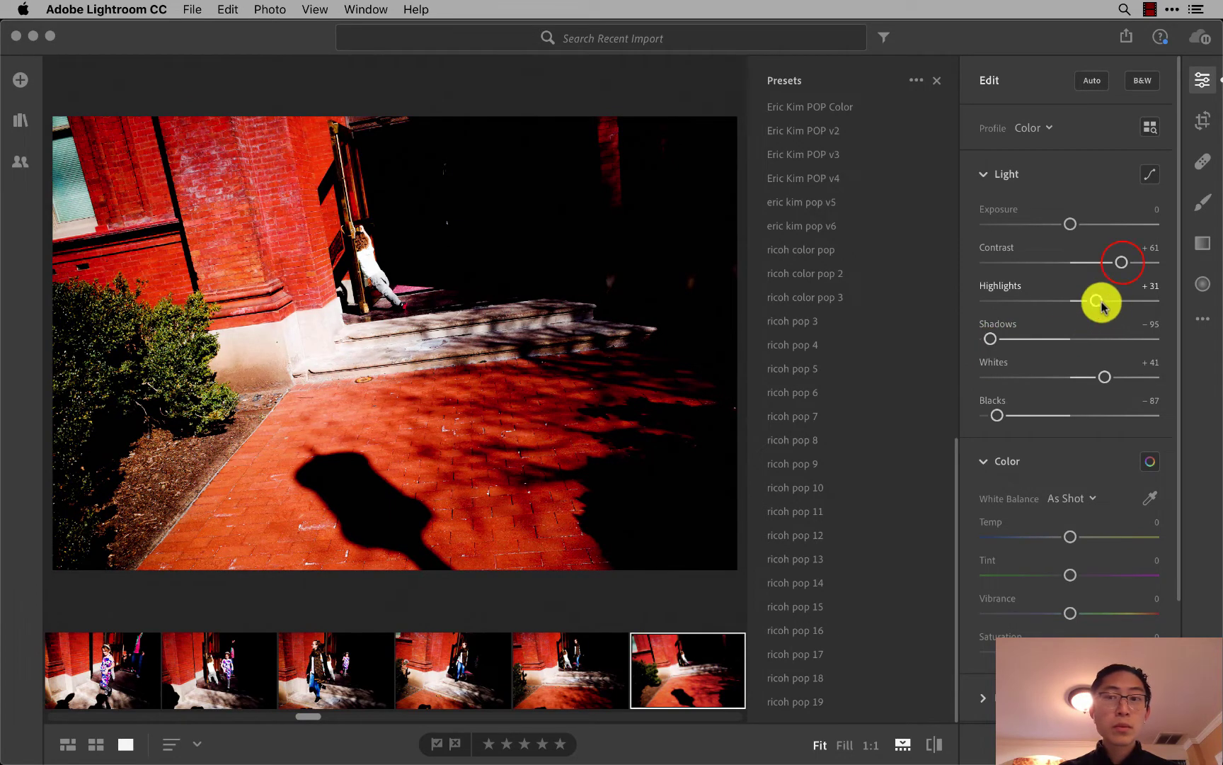
click(1122, 261)
drag(1123, 265, 1136, 264)
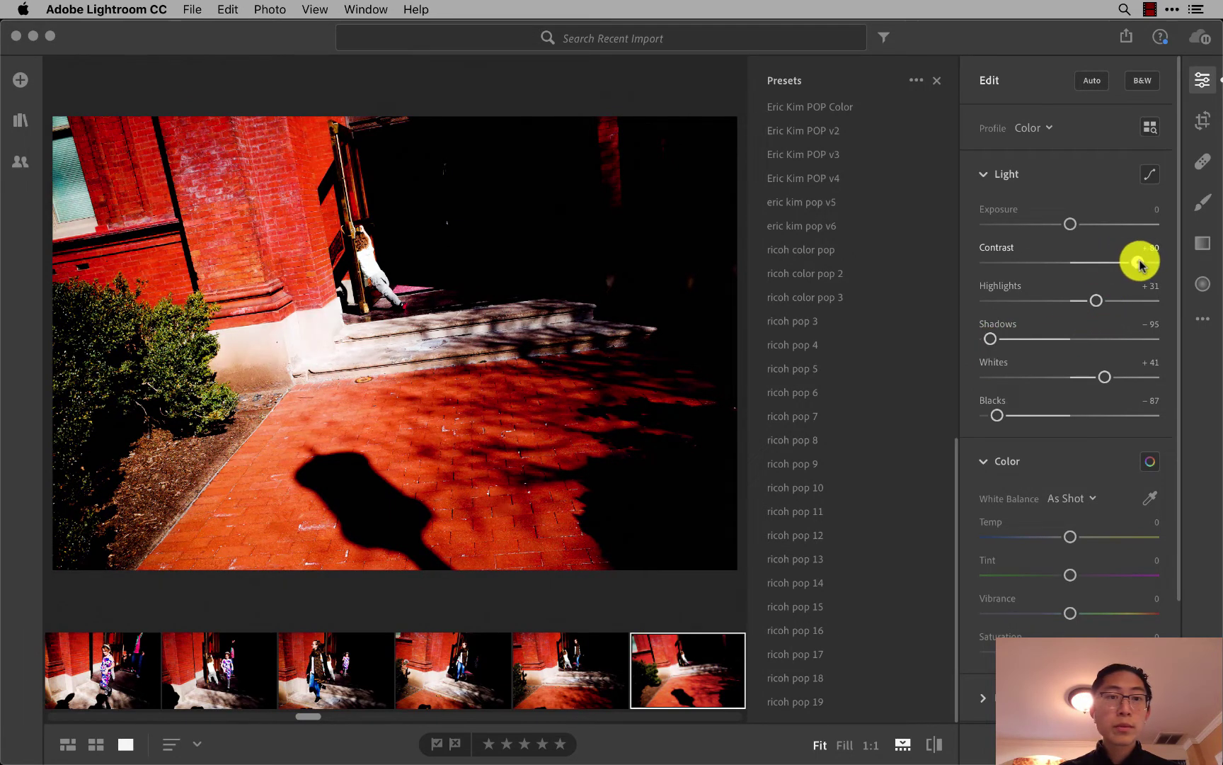
click(1070, 223)
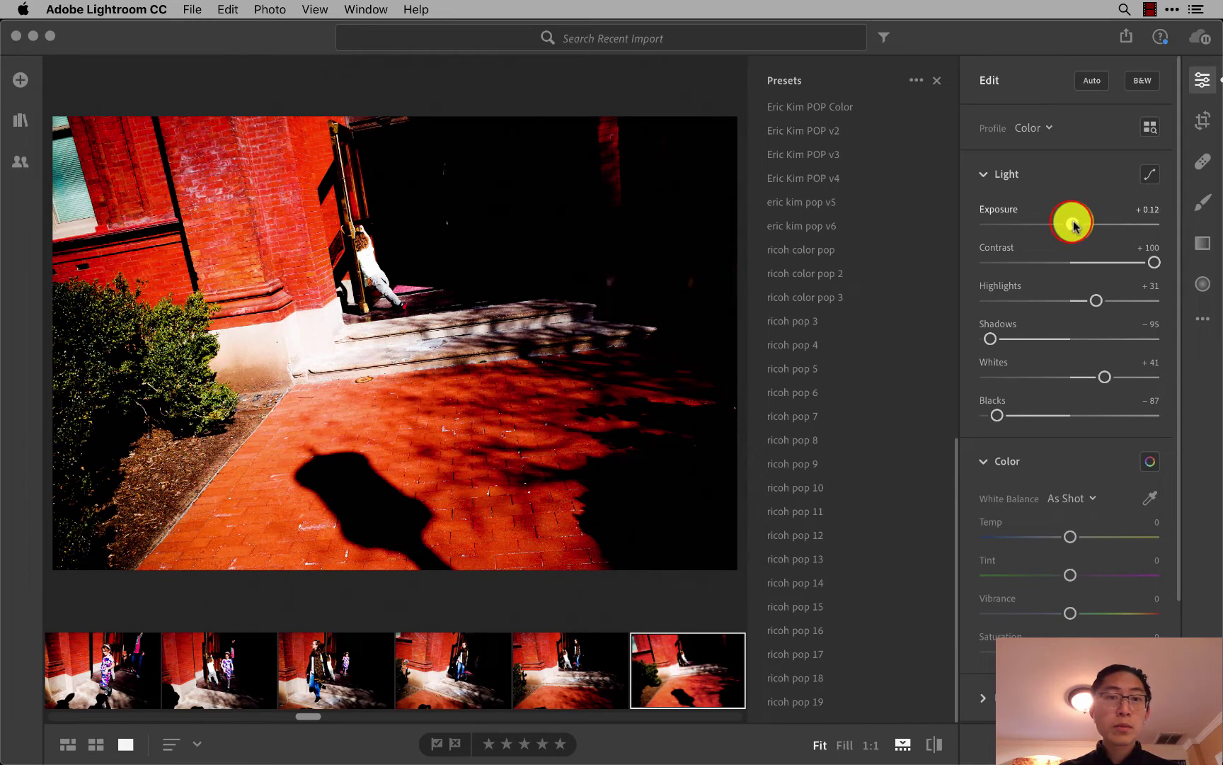
drag(1074, 225, 1067, 229)
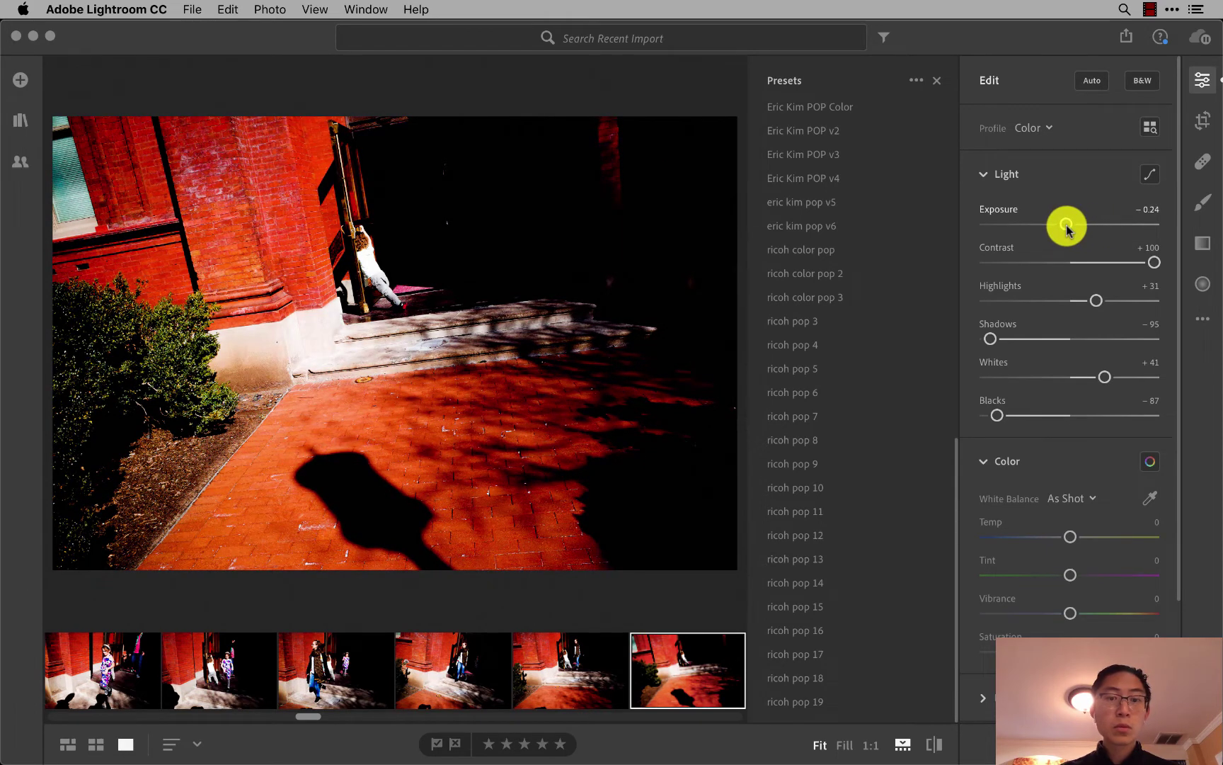
key(Right)
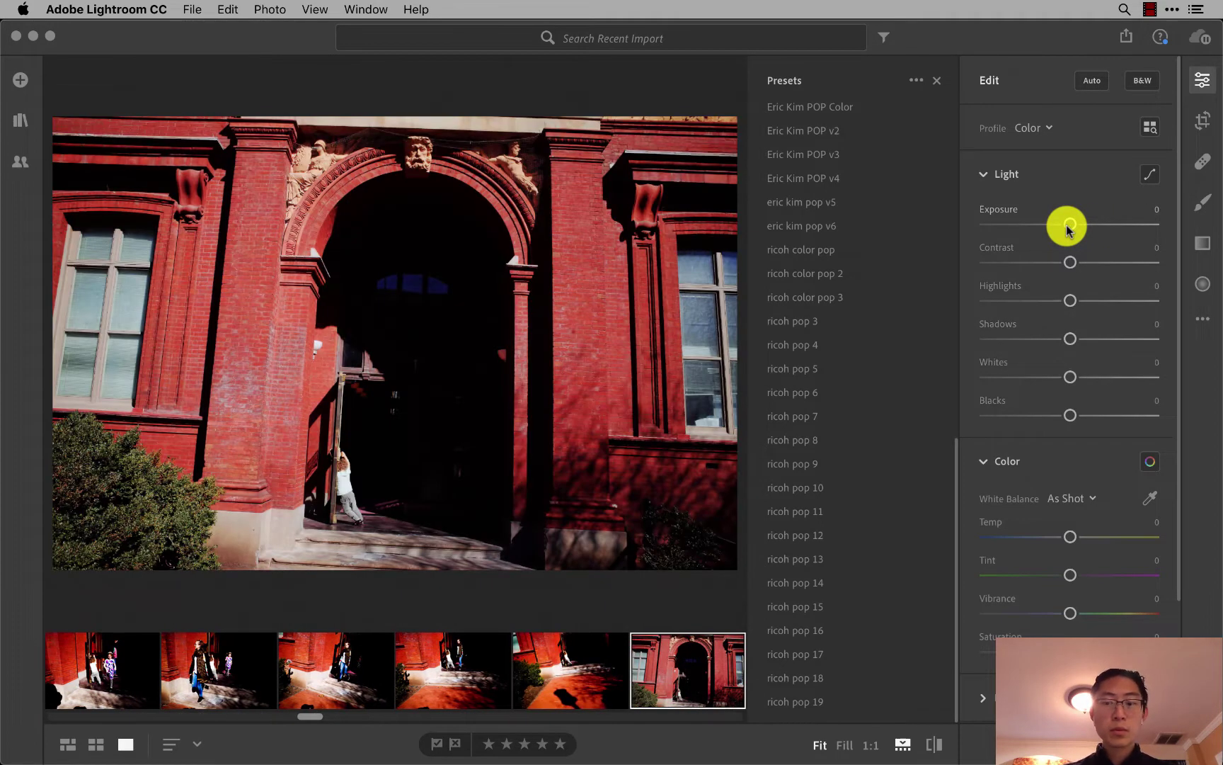
Switch to iTunes and play 'Hate (feat. Kanye West)' from The Blueprint 3.
key(super+Tab)
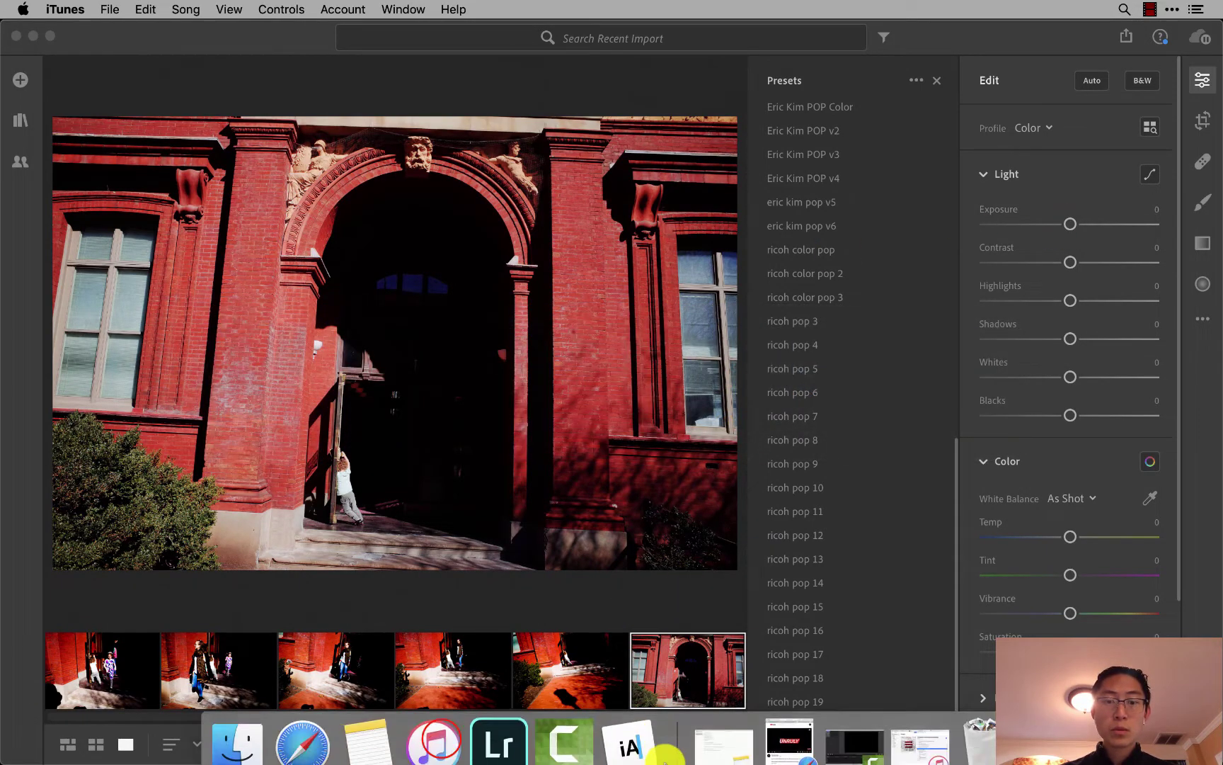
click(437, 740)
click(703, 425)
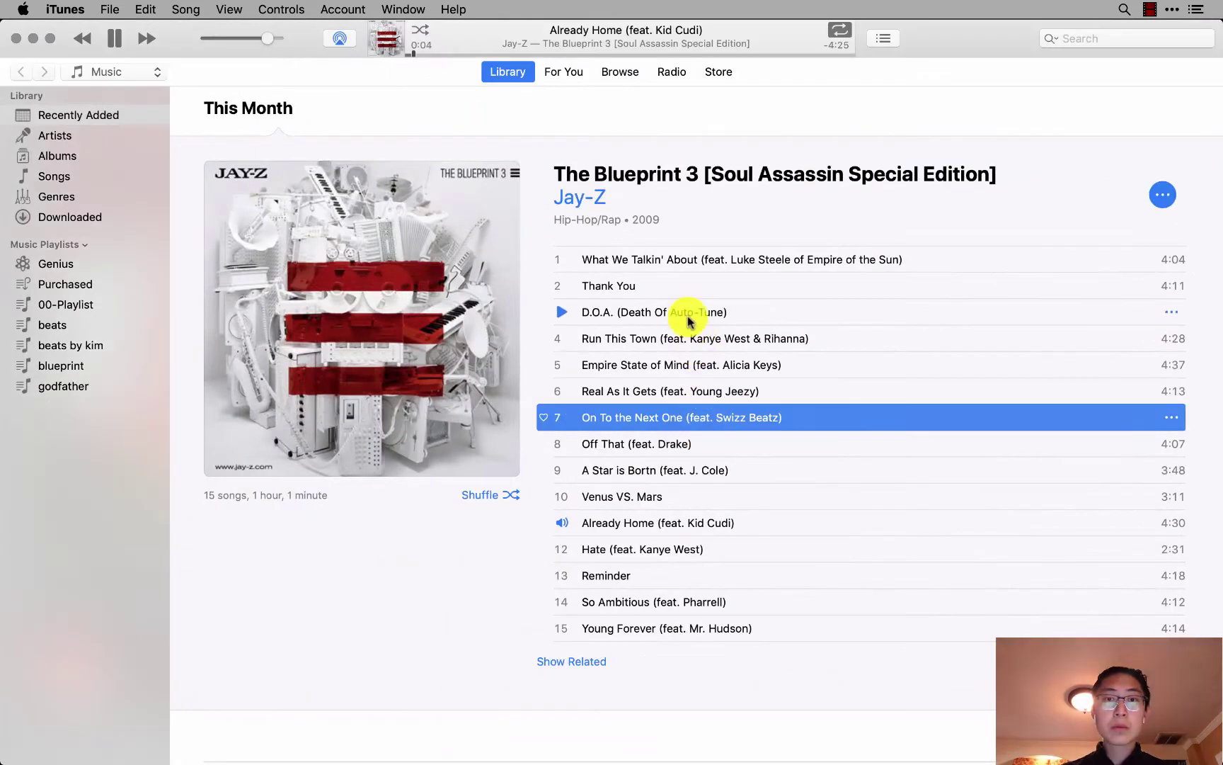
click(118, 45)
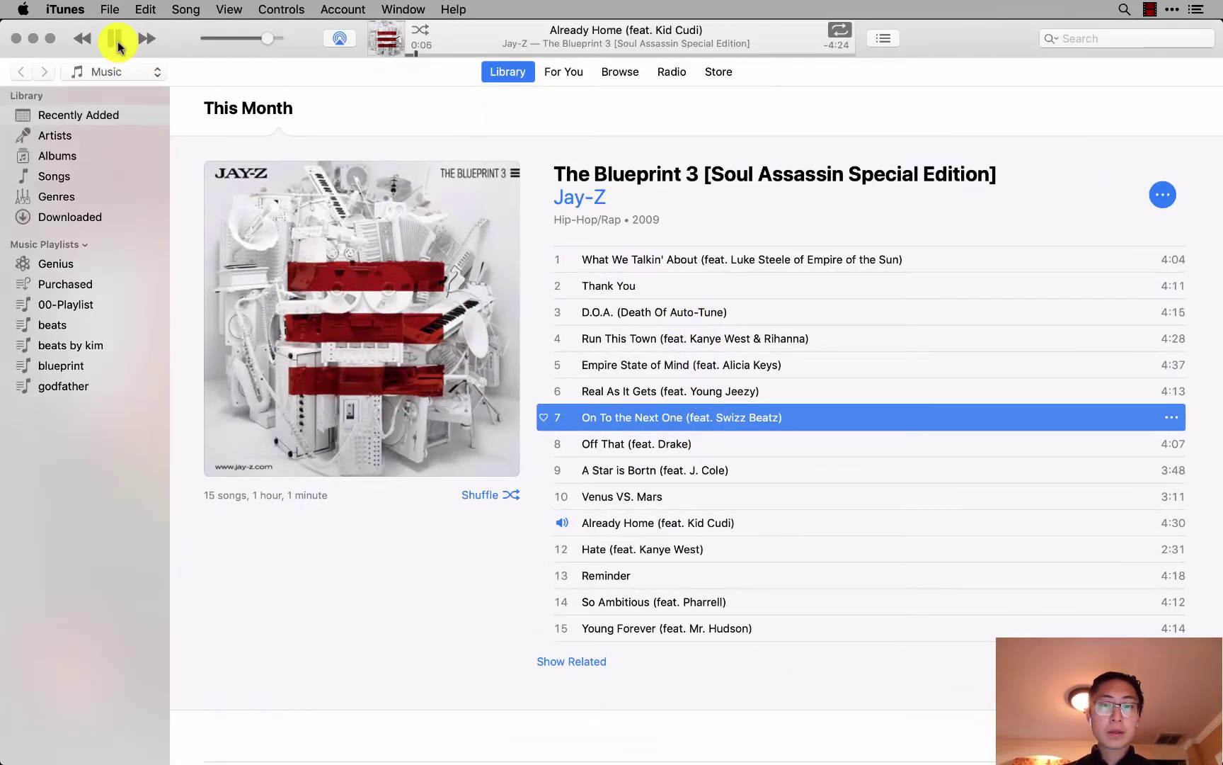
double_click(657, 548)
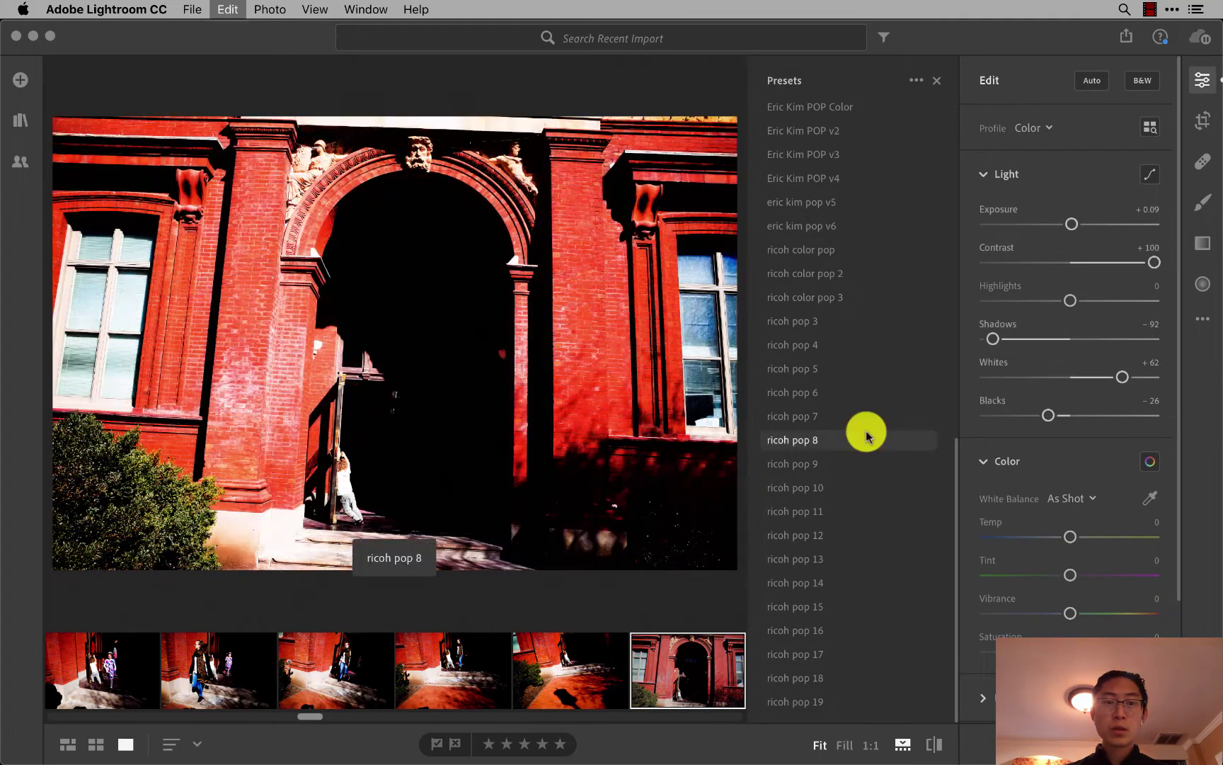
Apply the ricoh pop 8 preset, then paste the copied look onto the arch portrait and building photos.
click(863, 437)
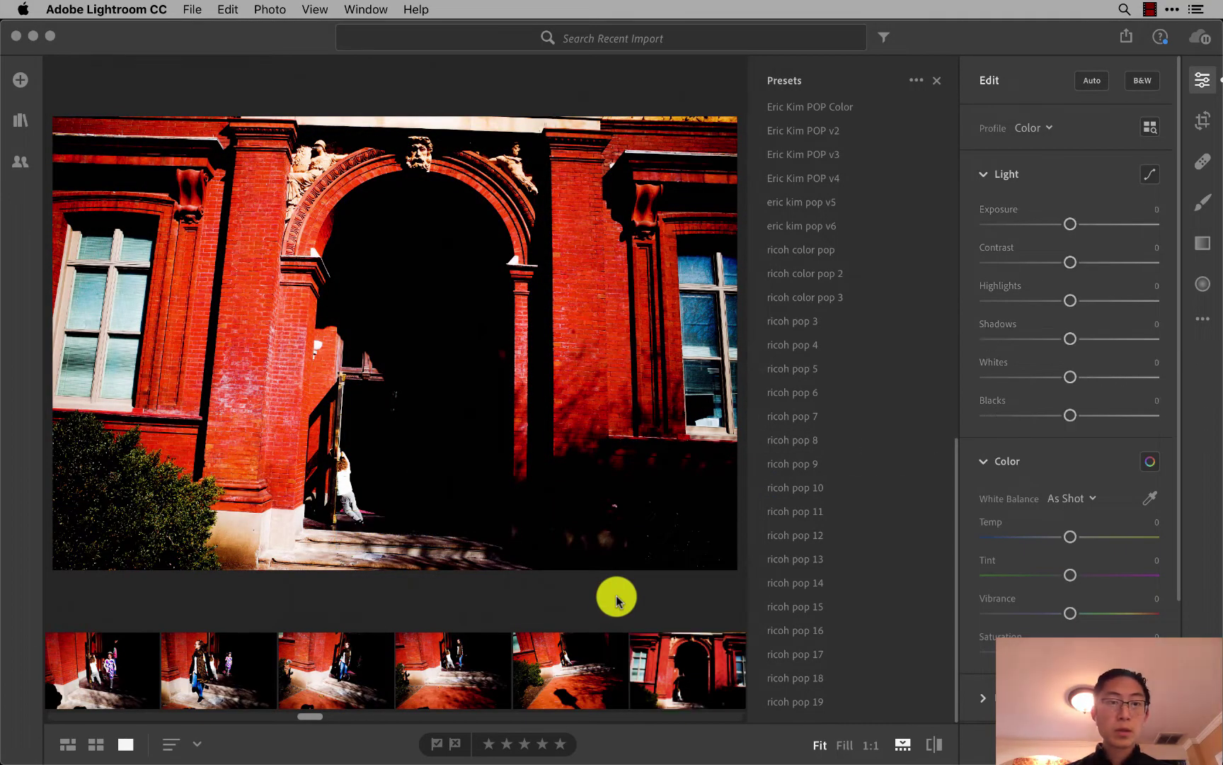
key(Right)
key(Left)
key(Right)
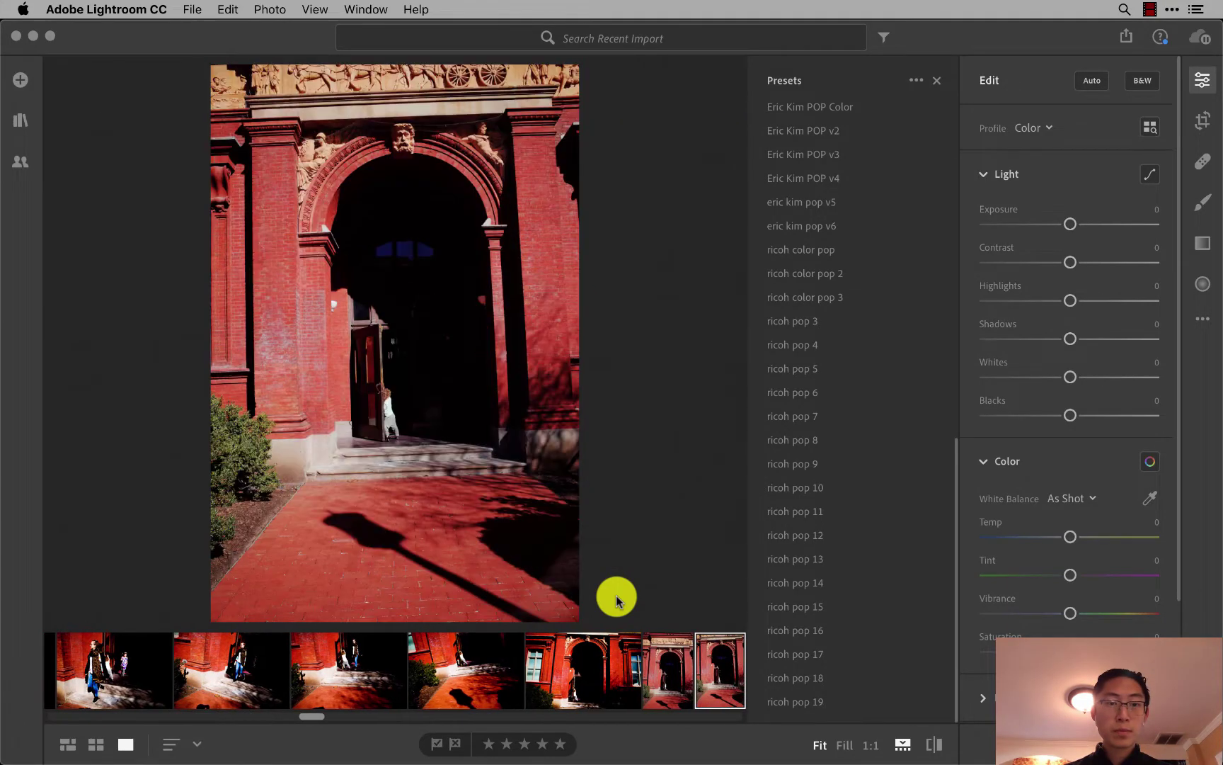
key(Right)
key(Right)
key(Left)
key(super+v)
key(Right)
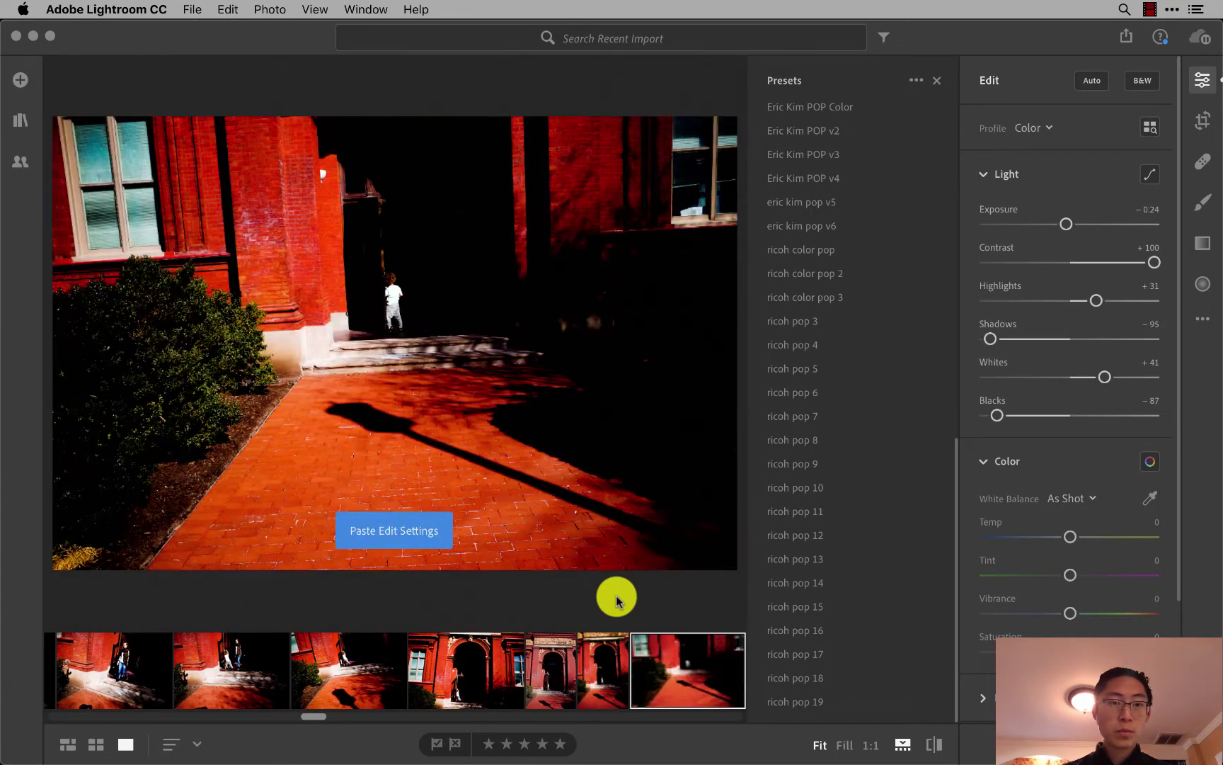
key(Right)
key(Right)
key(Left)
key(super+v)
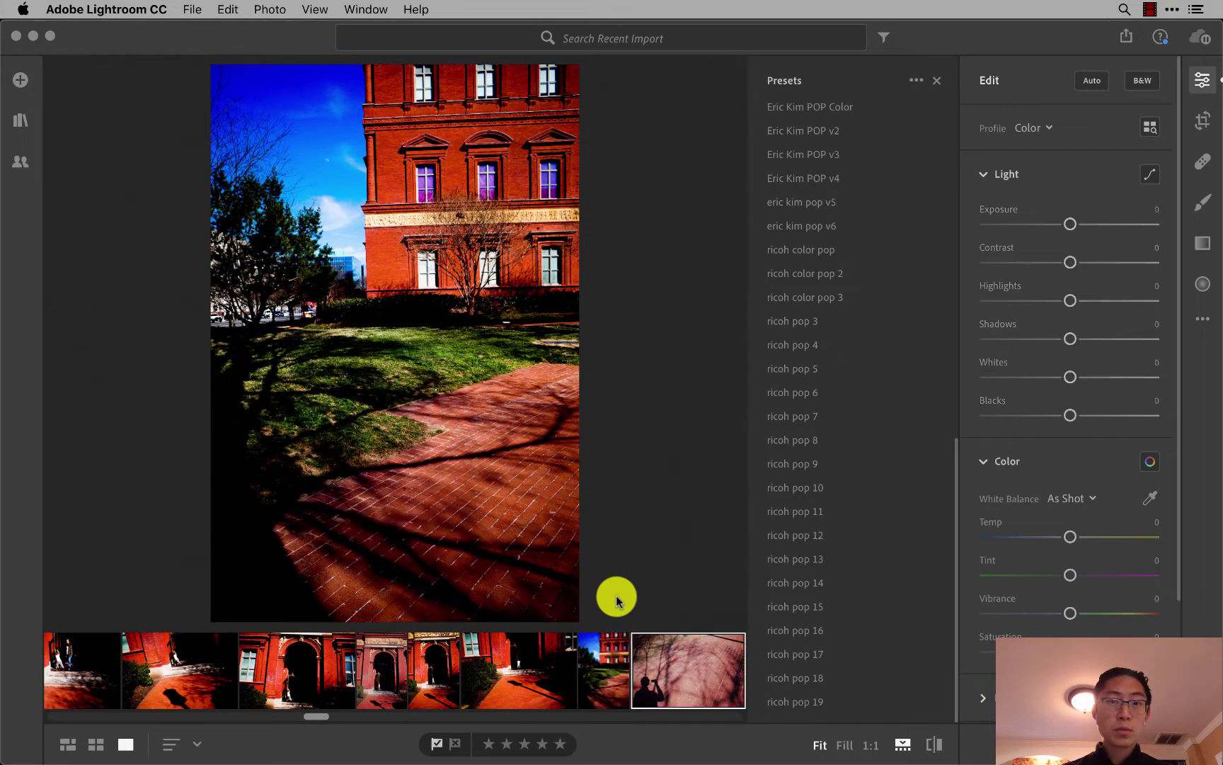
Paste the copied high-contrast look onto the brick-shadow, statue and dark photos.
key(Right)
key(super+v)
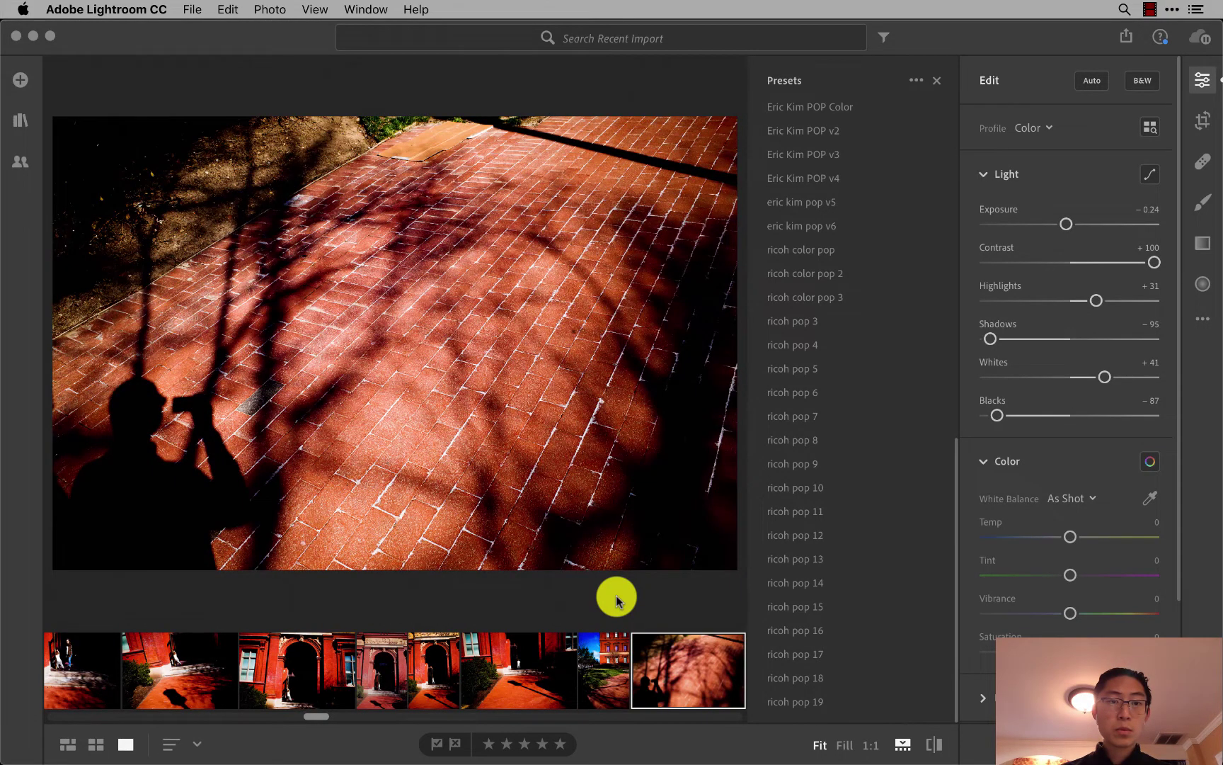
key(Right)
key(Right)
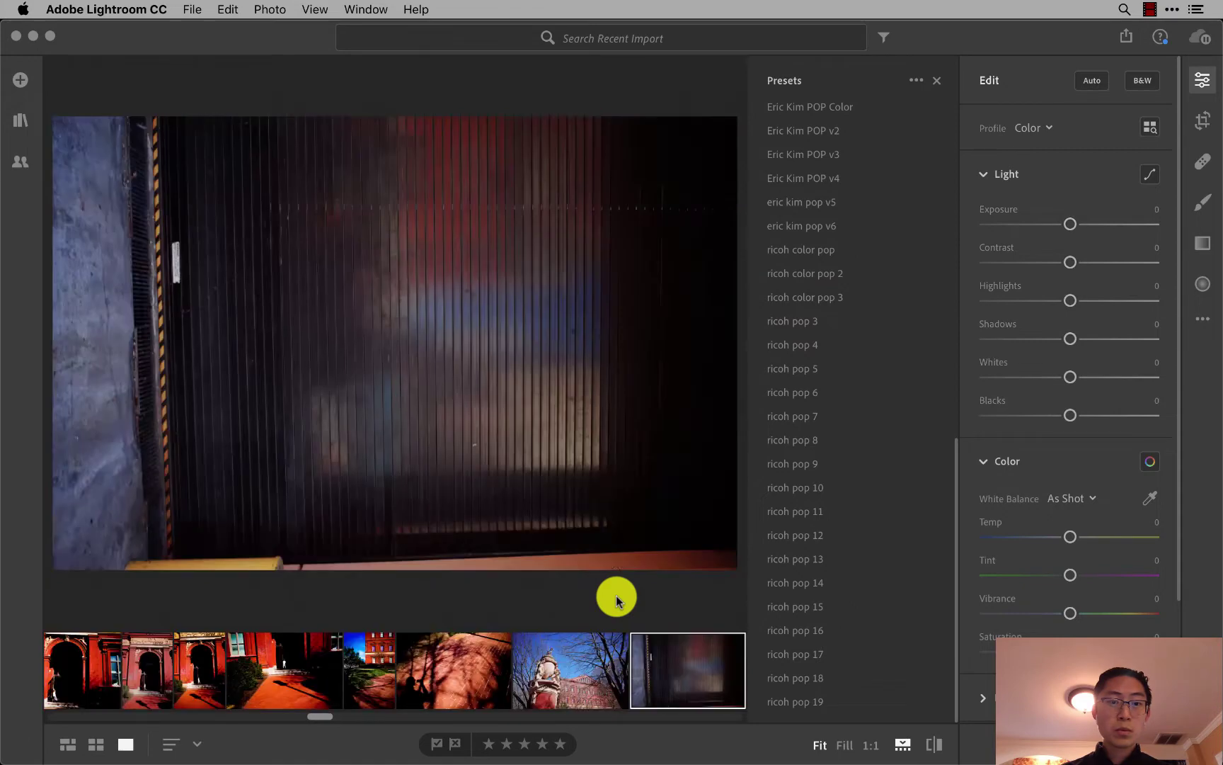
key(Left)
key(super+v)
key(Right)
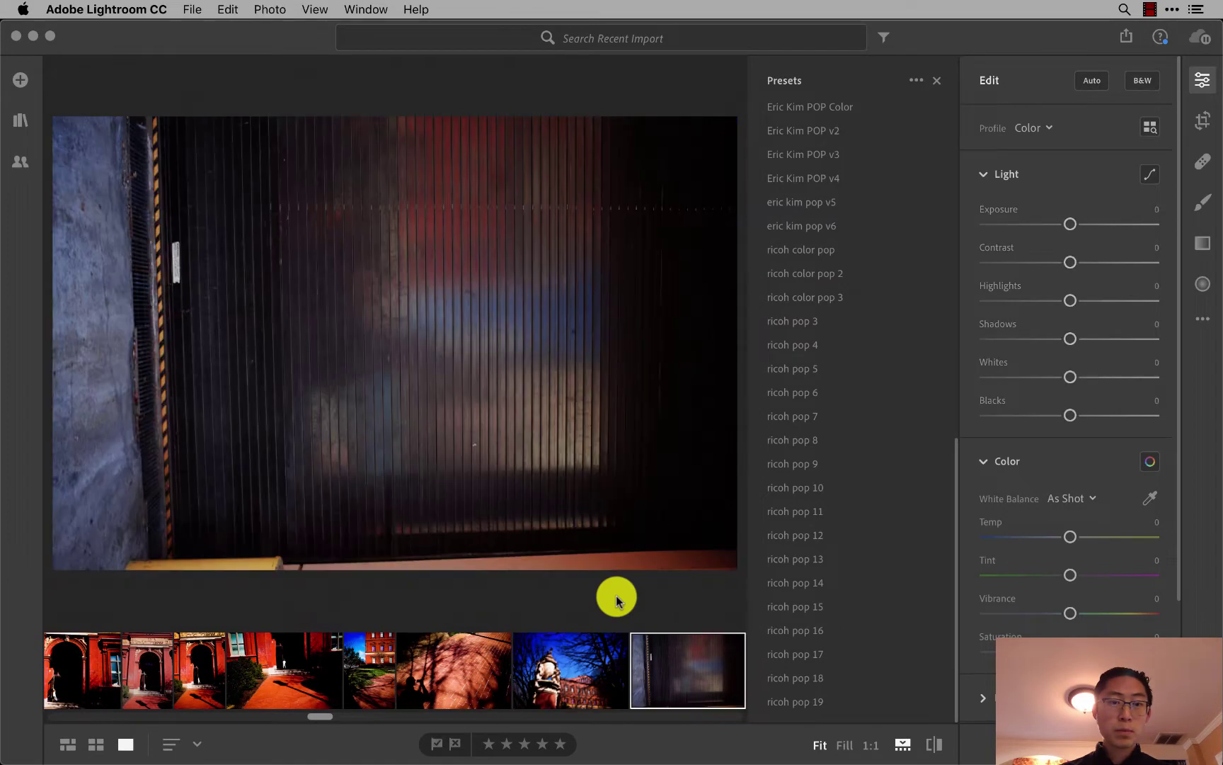
key(super+v)
Paste the copied look onto the run of shutter photos and the shadow photo.
key(Right)
key(Left)
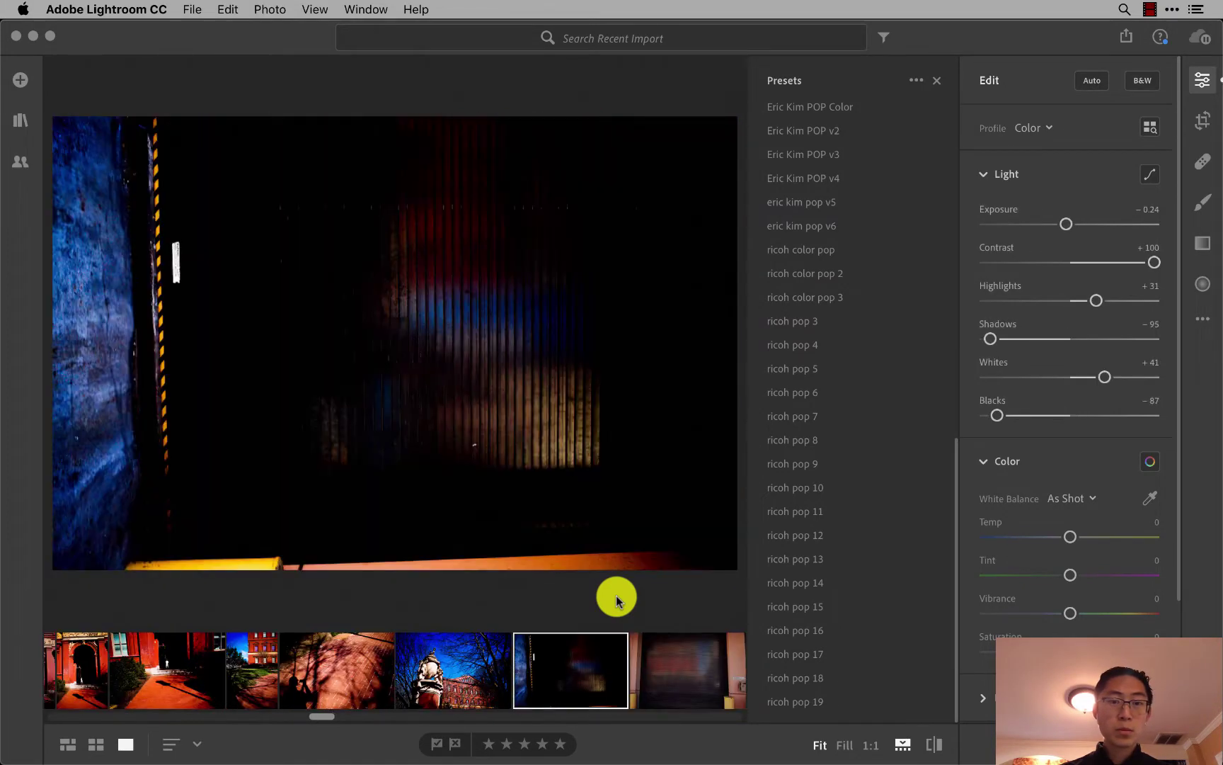
key(super+v)
key(Right)
key(super+v)
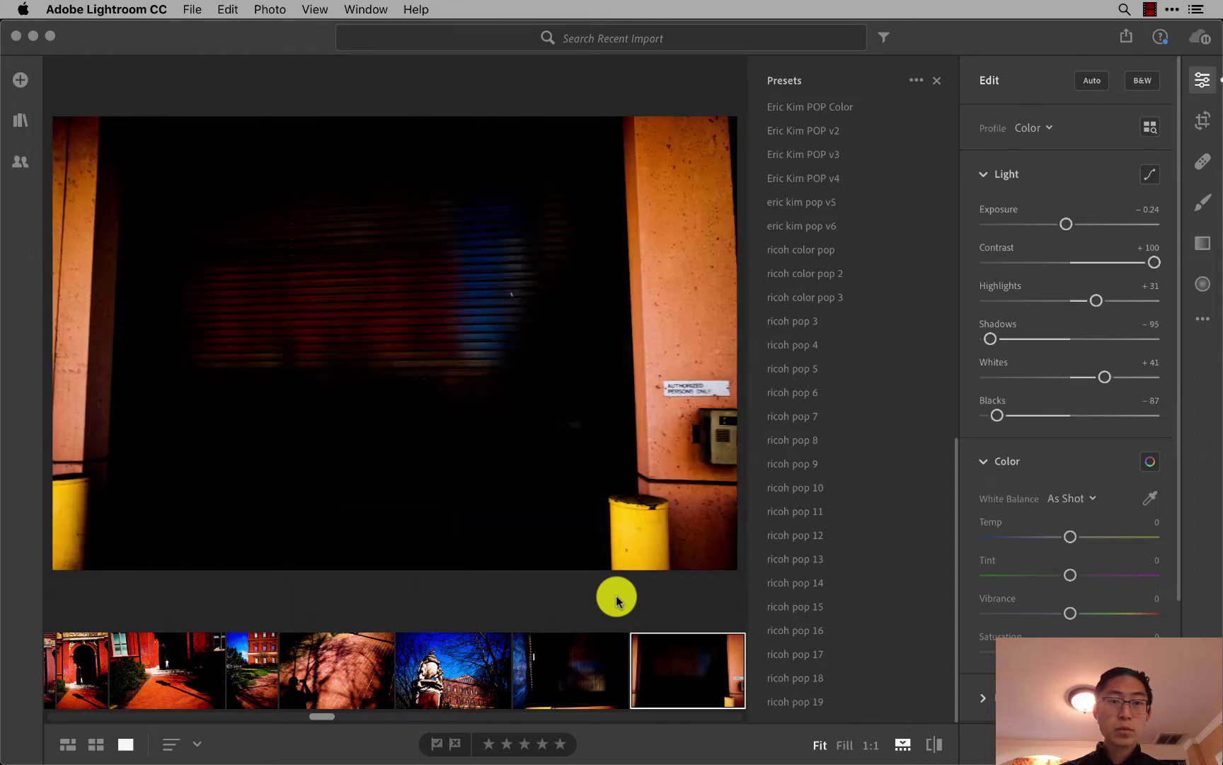
key(Right)
key(super+v)
key(Right)
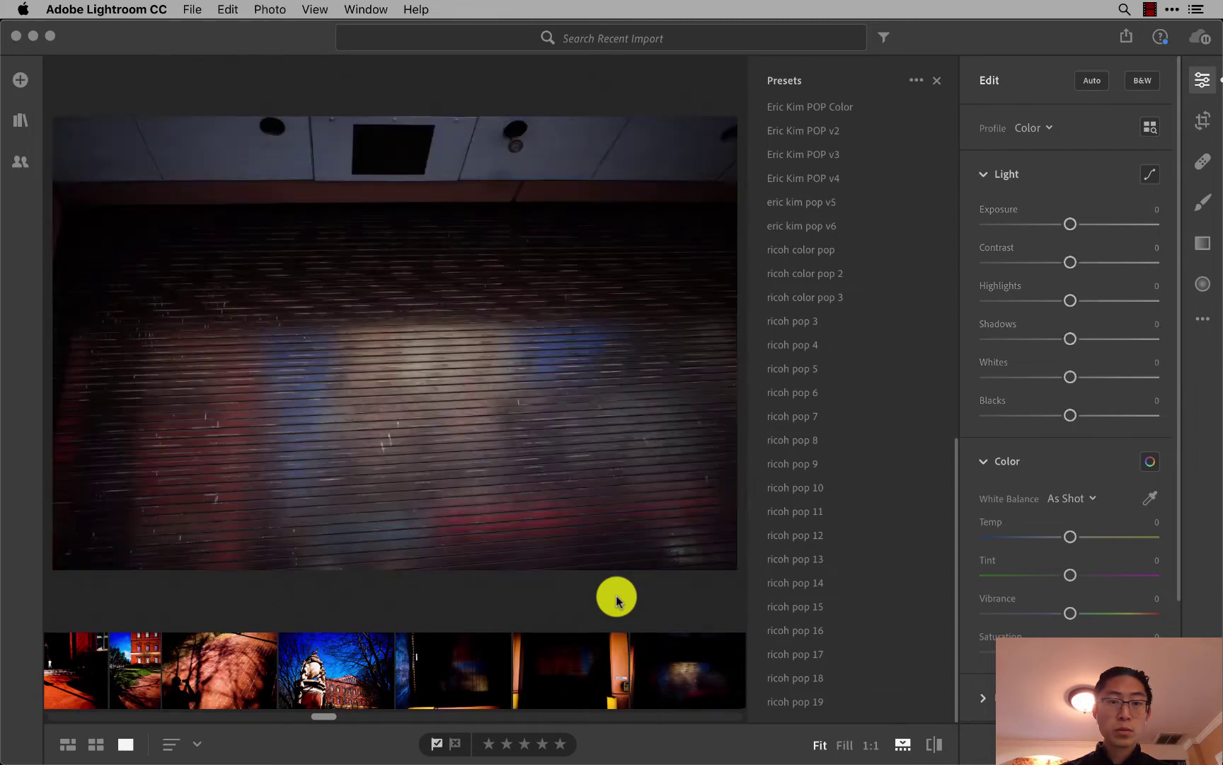
key(super+v)
key(Right)
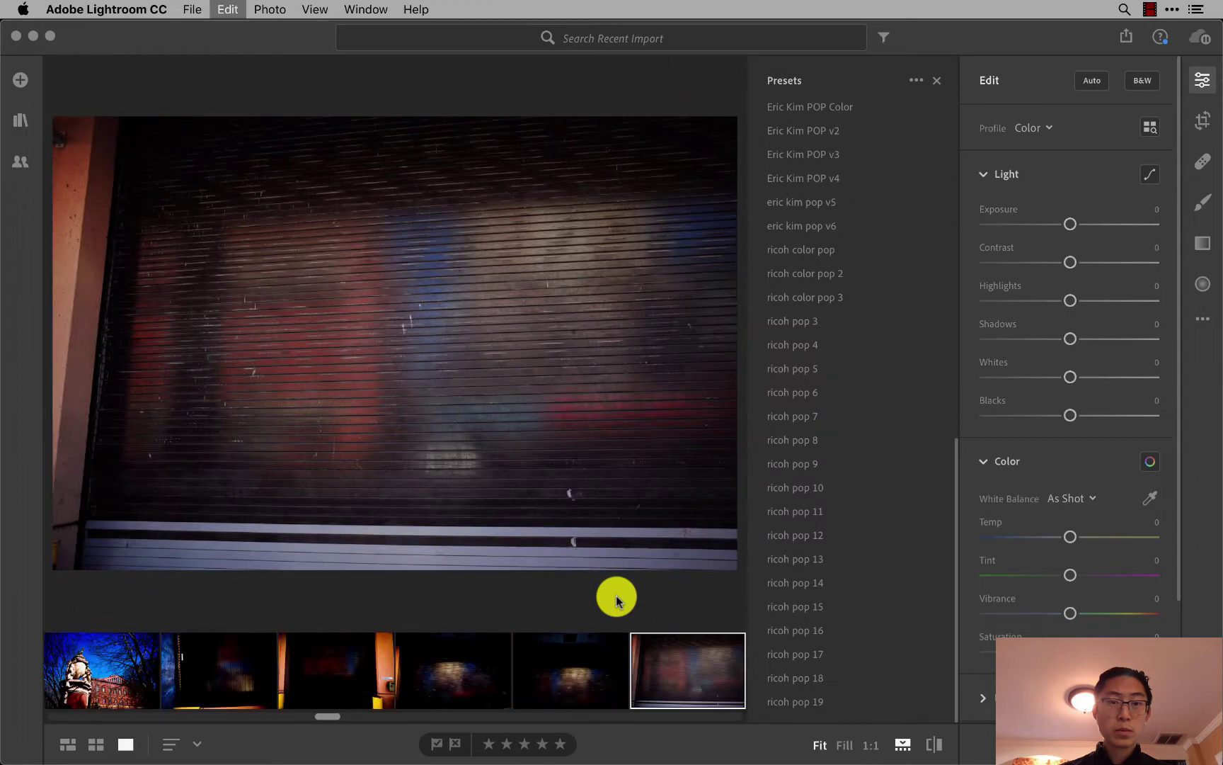
key(super+v)
key(Right)
key(super+v)
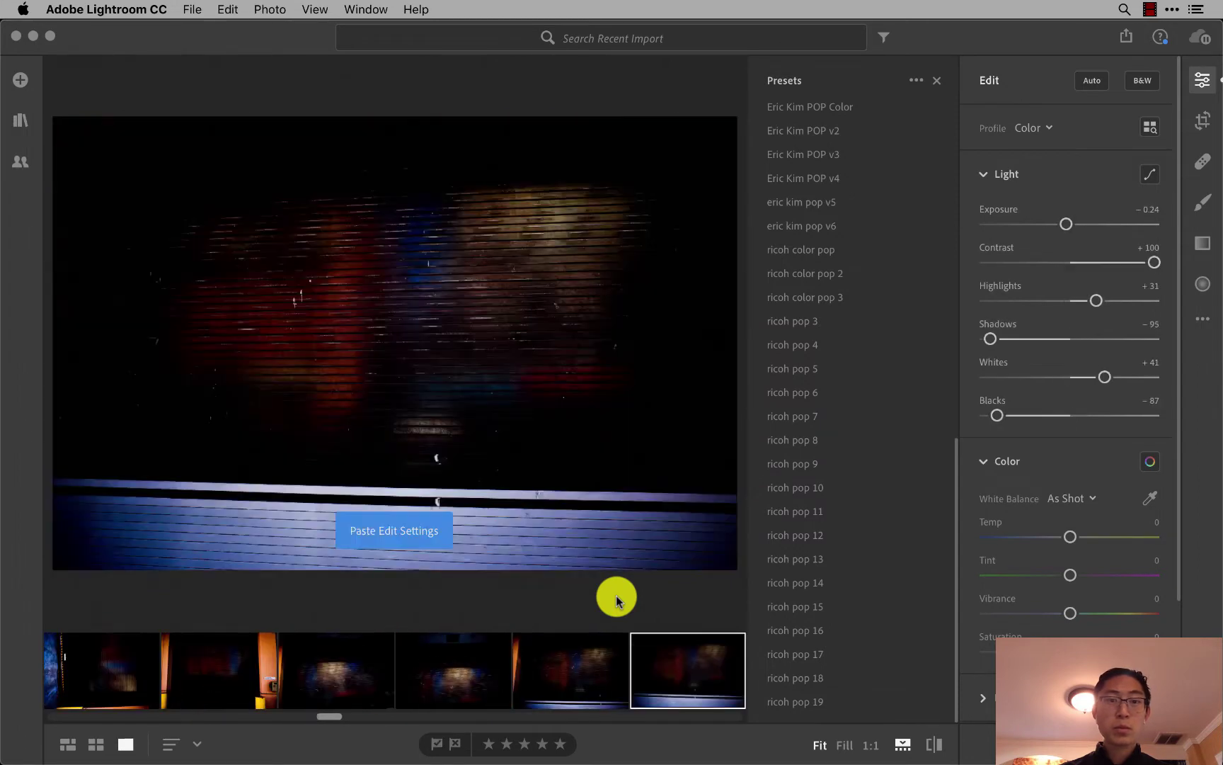
key(Right)
key(super+v)
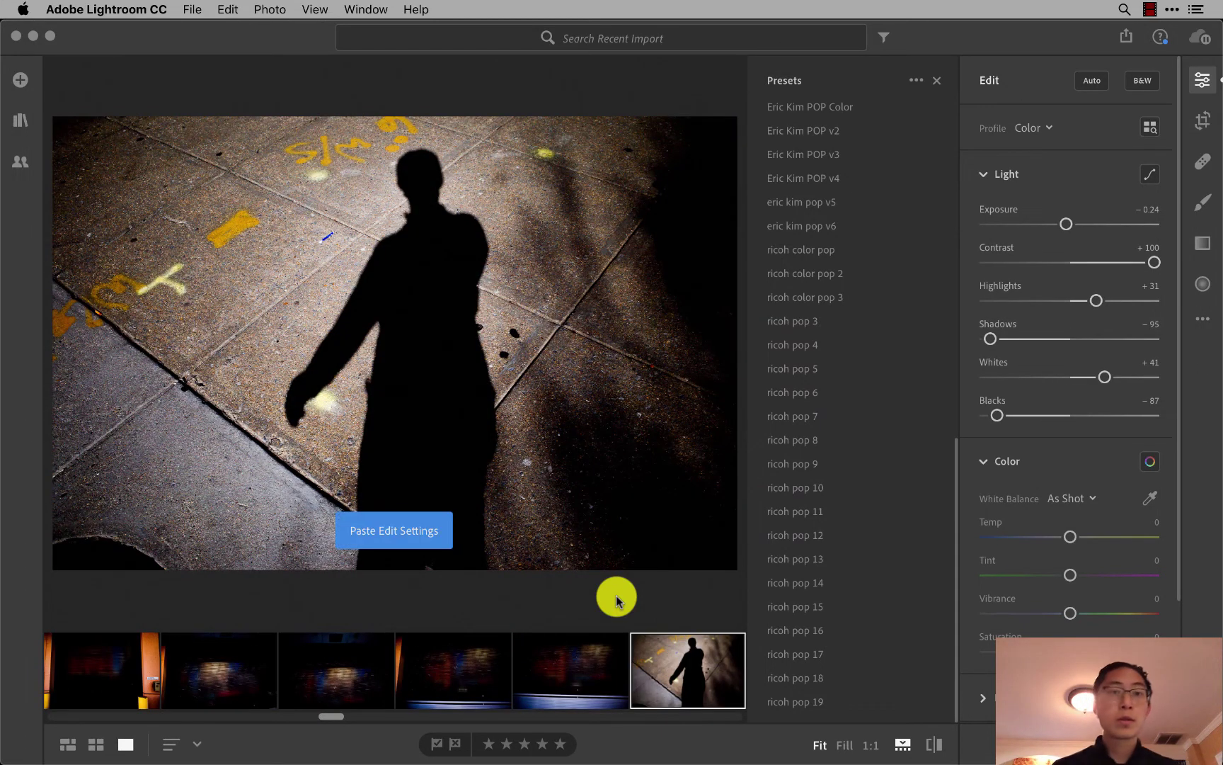
Skip the pink wall photos and paste the look onto the wall-and-sky and Fresh Kabob storefront photos.
key(Right)
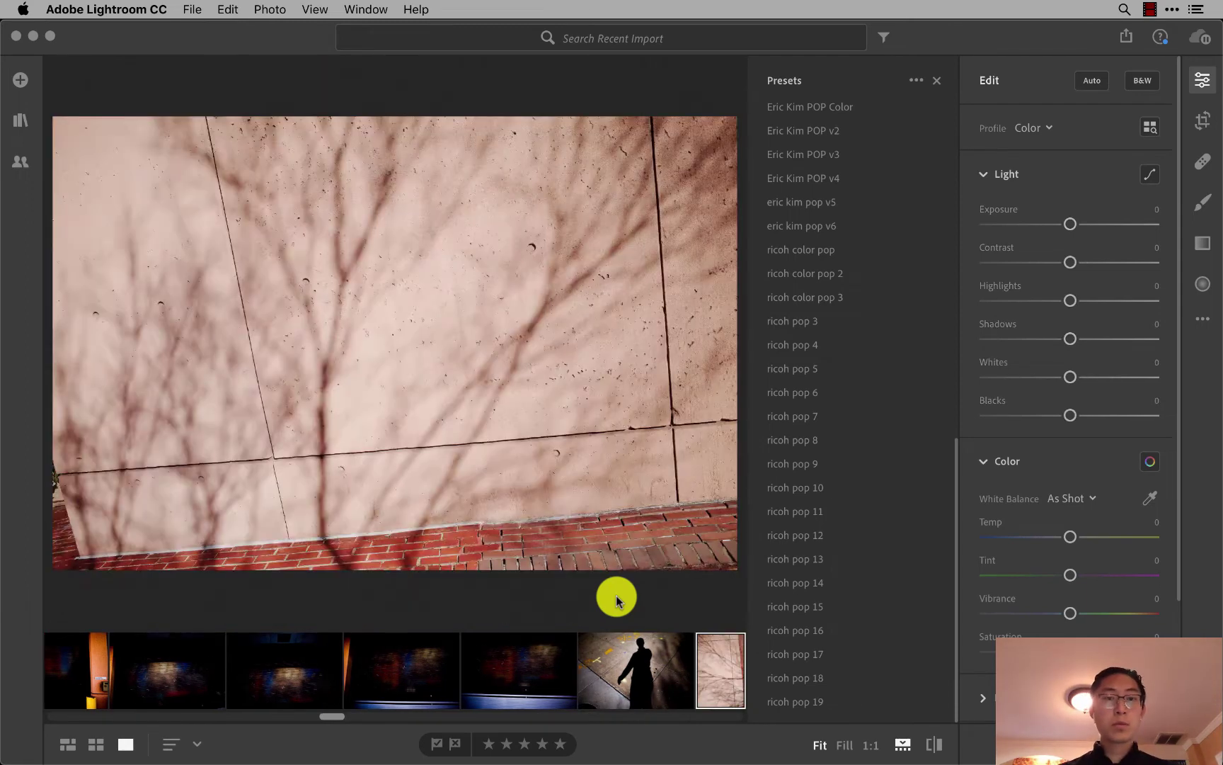
key(super+v)
key(Right)
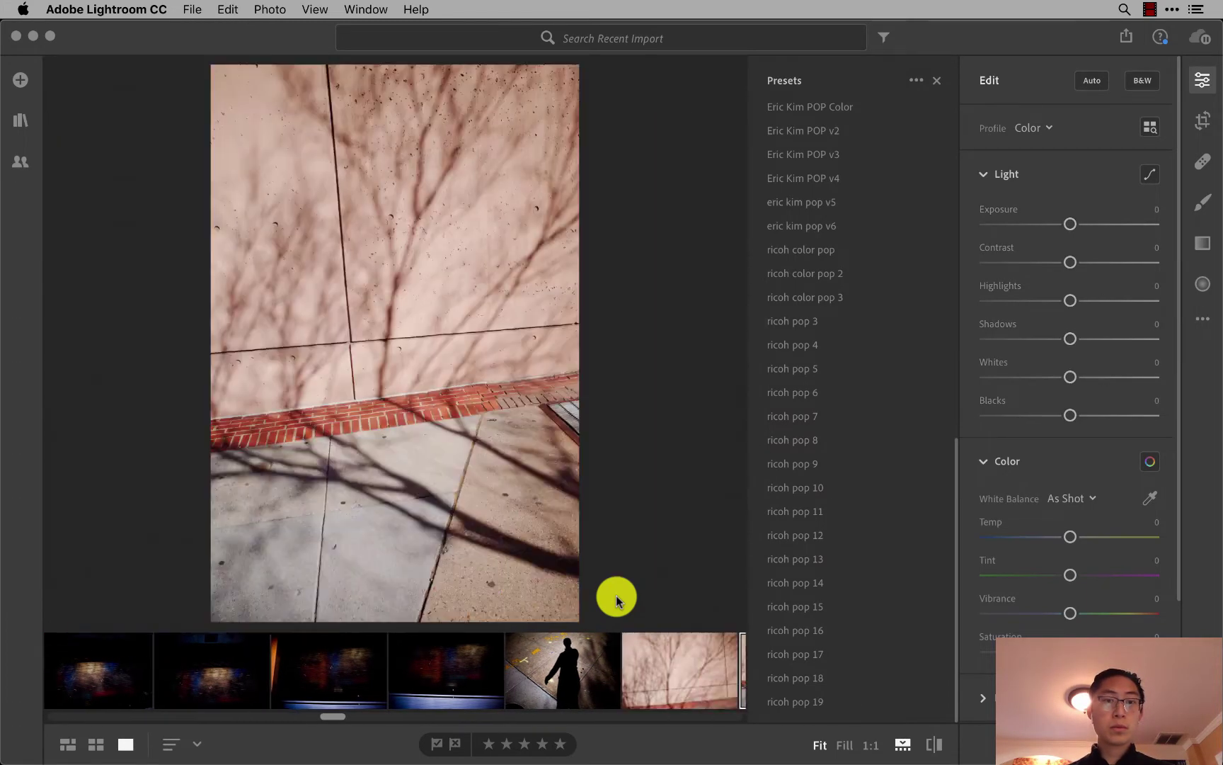
key(Right)
key(Right)
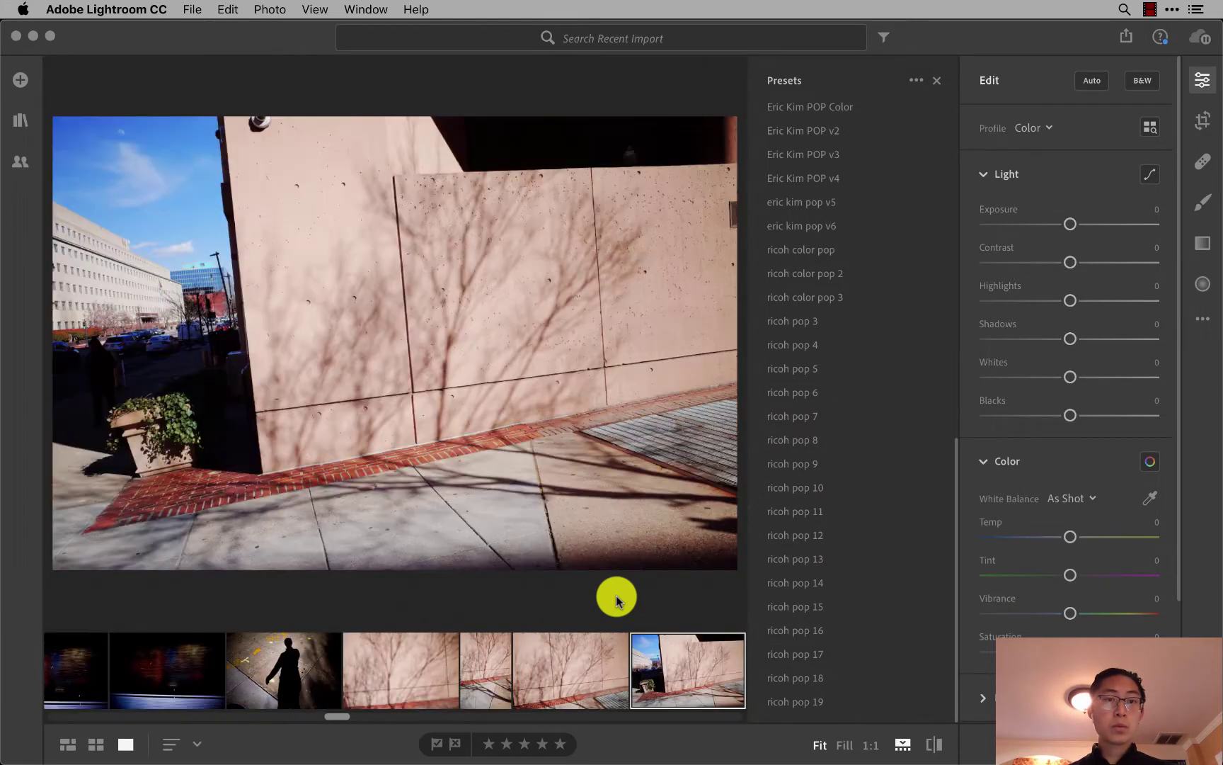
key(super+v)
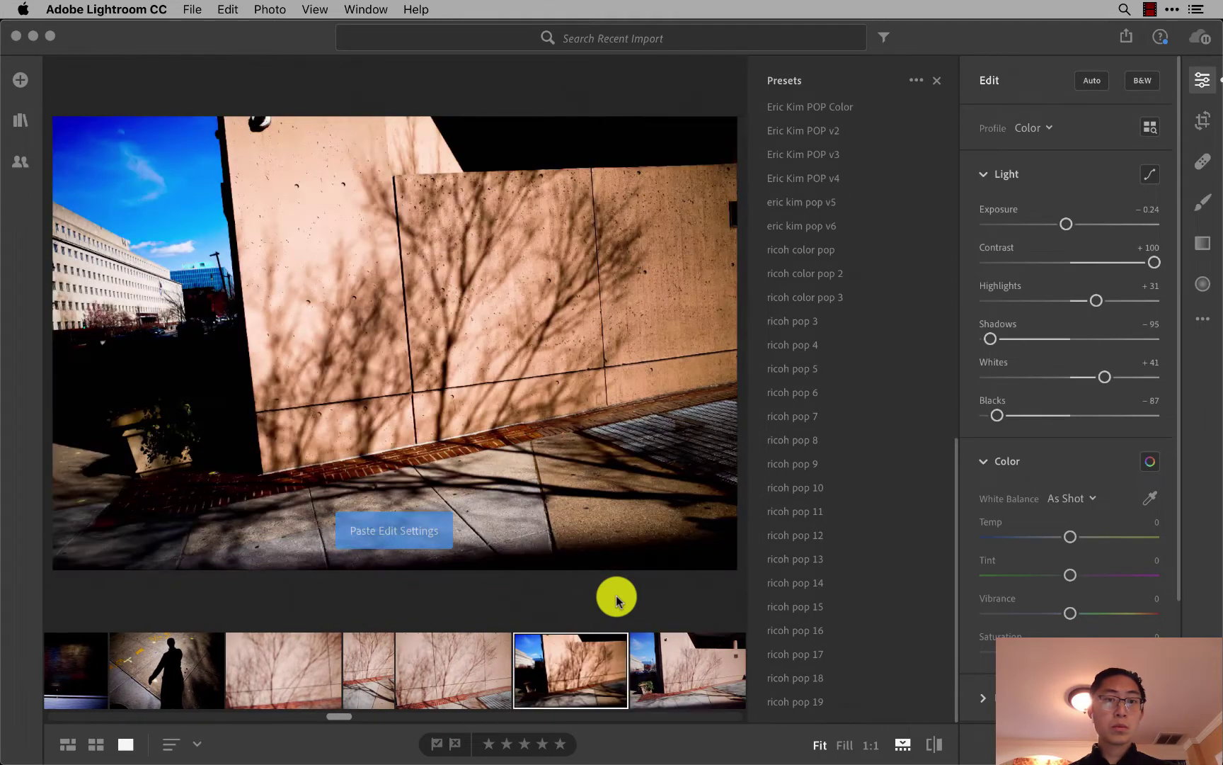
key(Right)
key(Right)
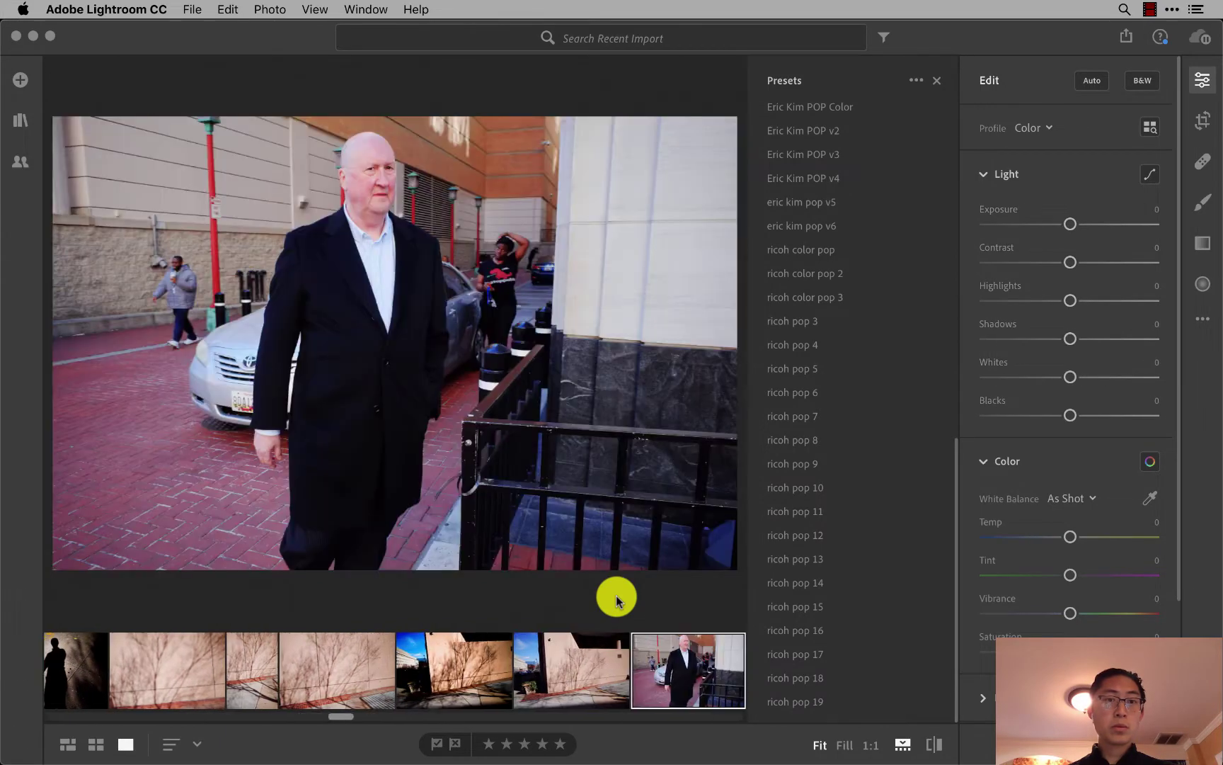
key(Right)
key(Right)
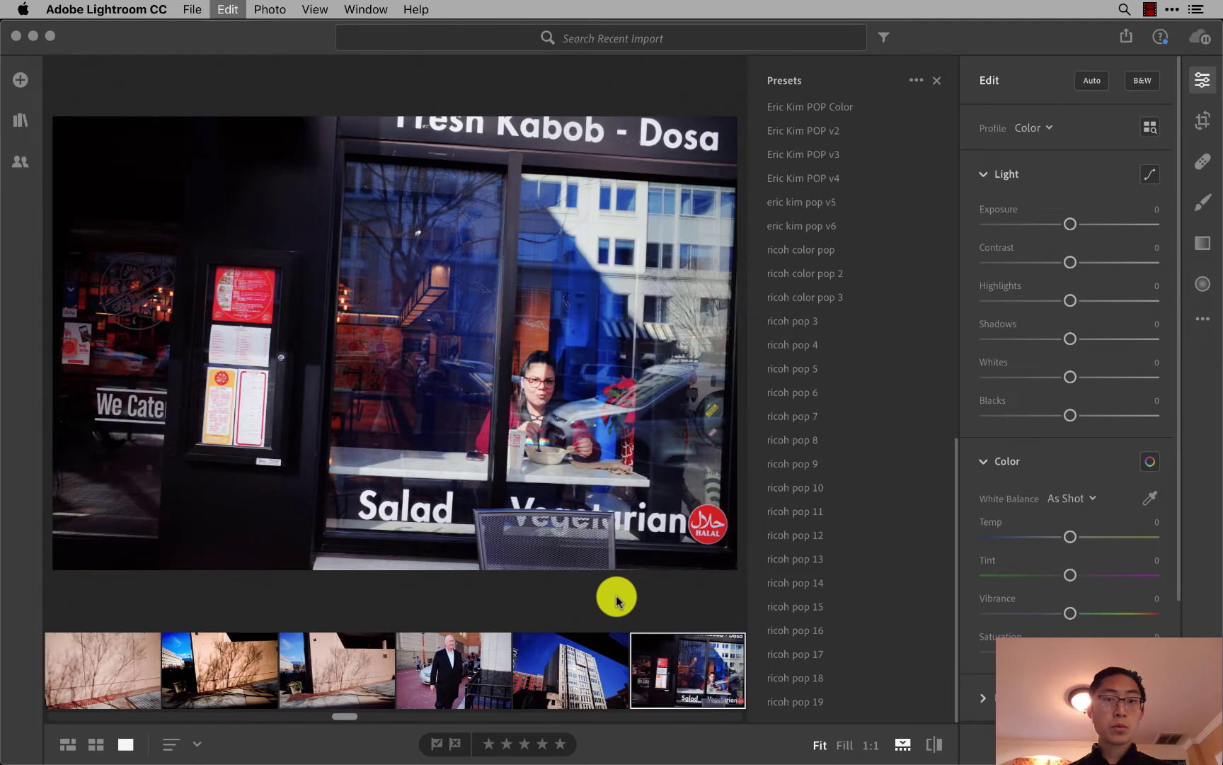
key(super+v)
key(Right)
key(super+v)
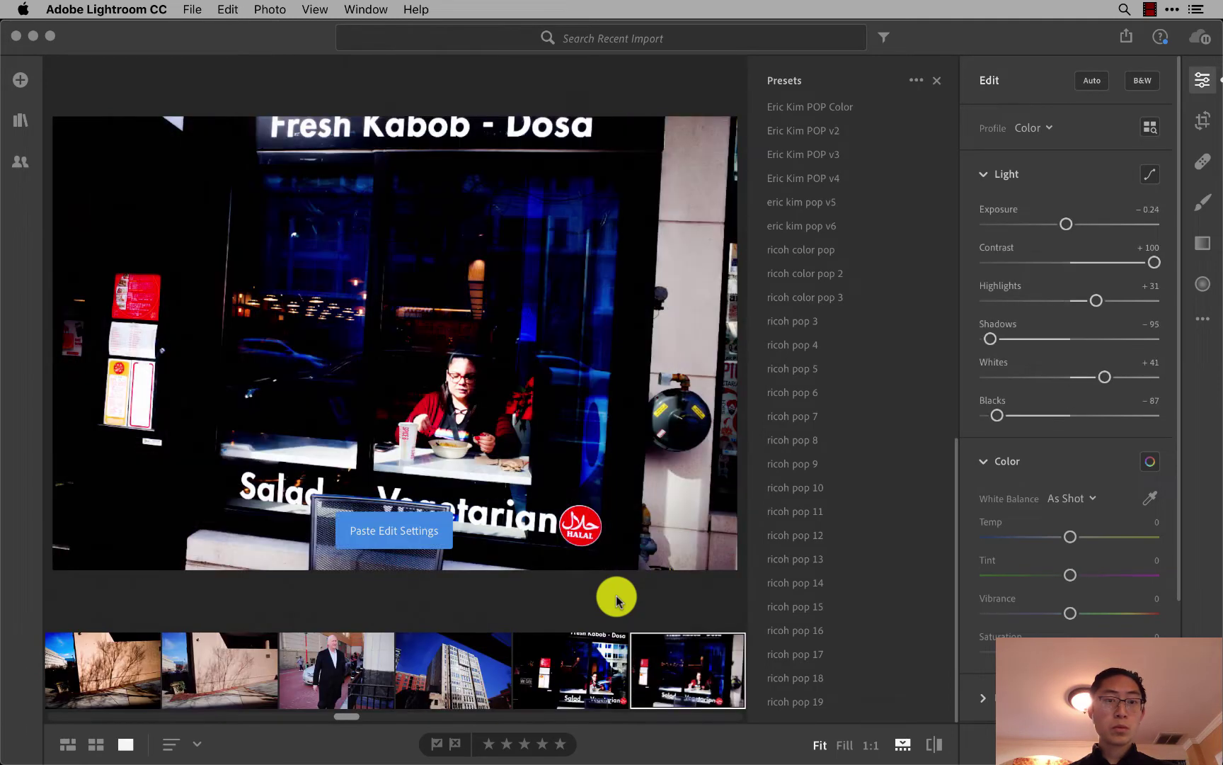
key(Right)
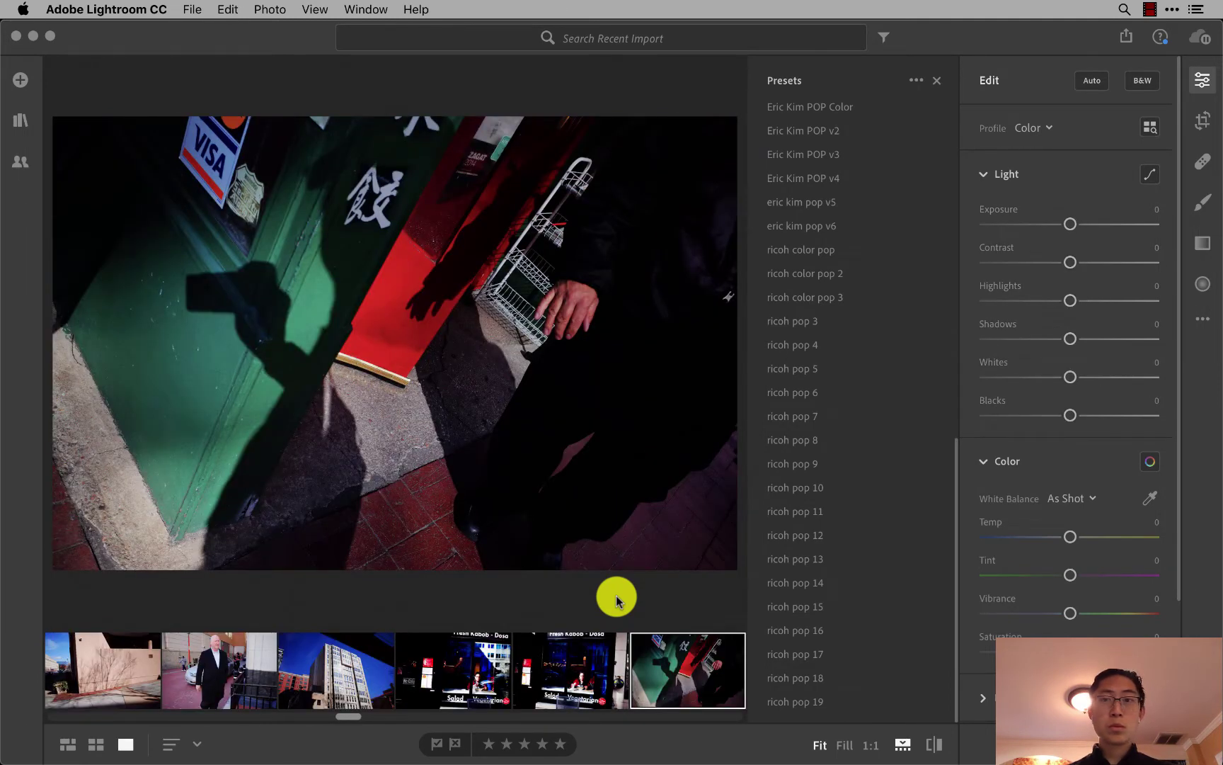
Create a new preset named 'ricoh pop 20' from the green doorway photo's settings and save it.
click(916, 80)
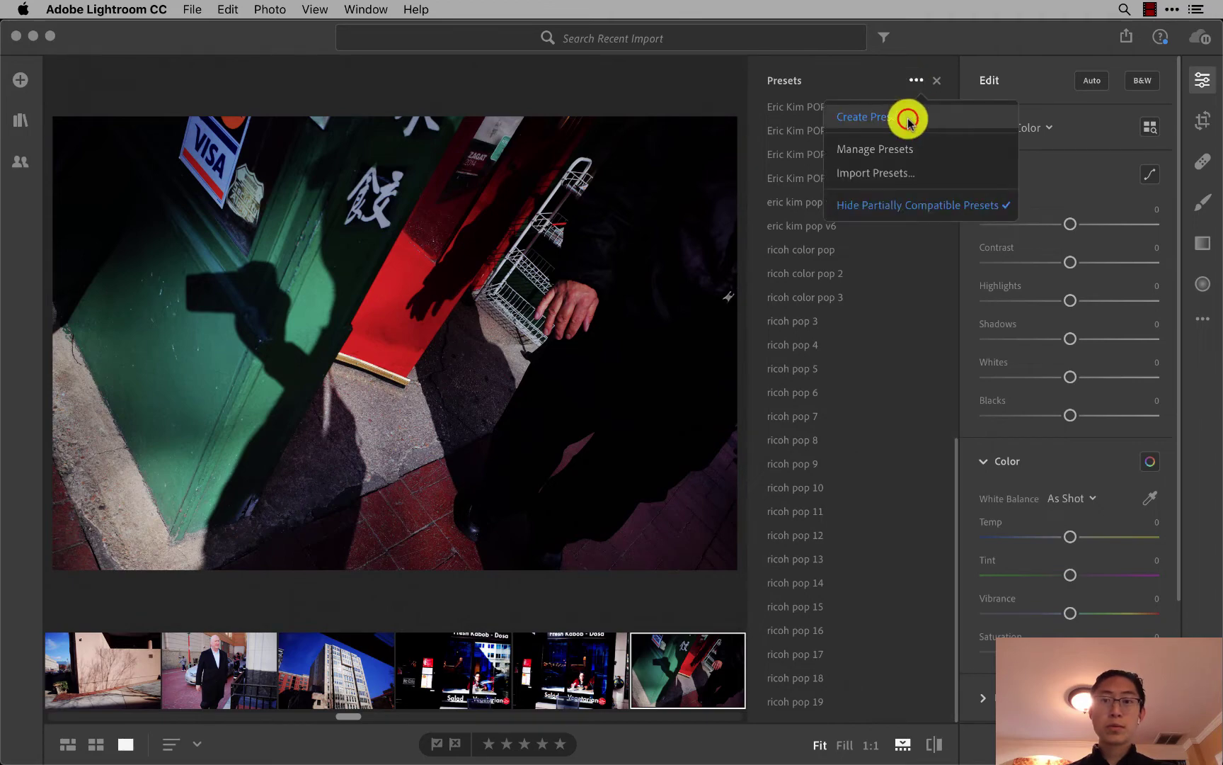
click(908, 117)
text(rico)
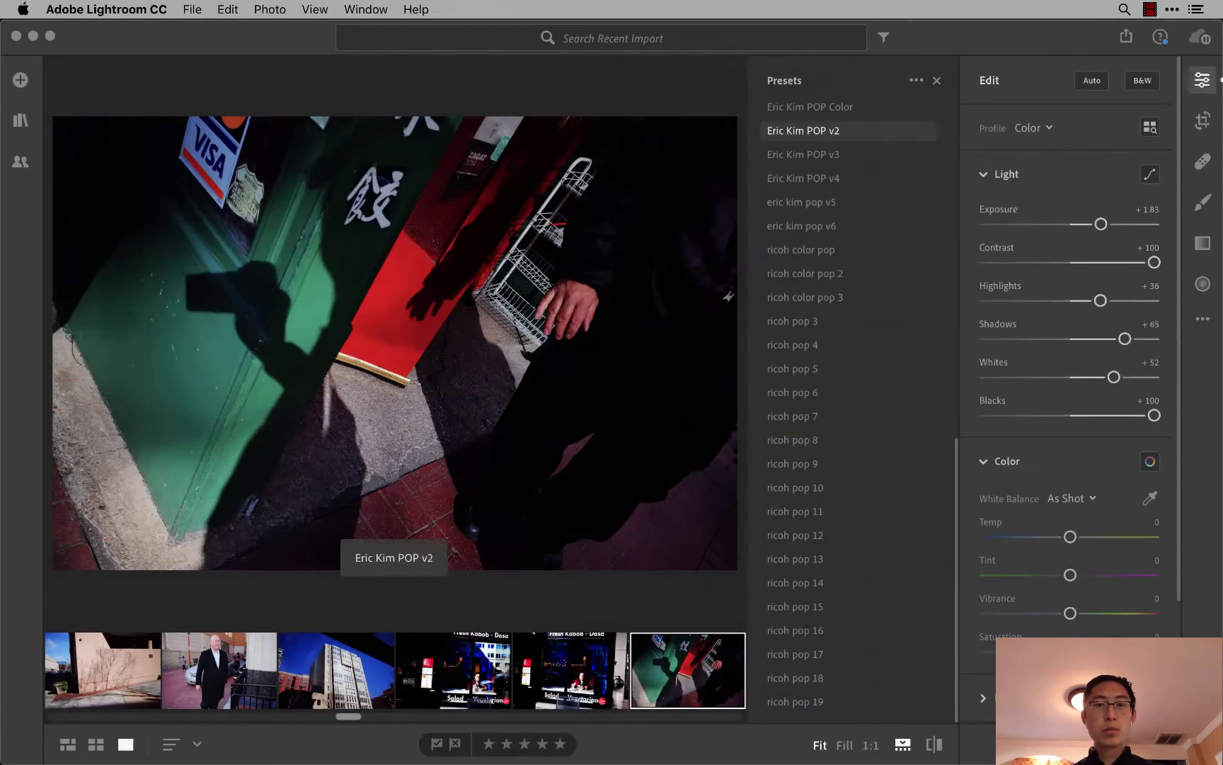
click(911, 80)
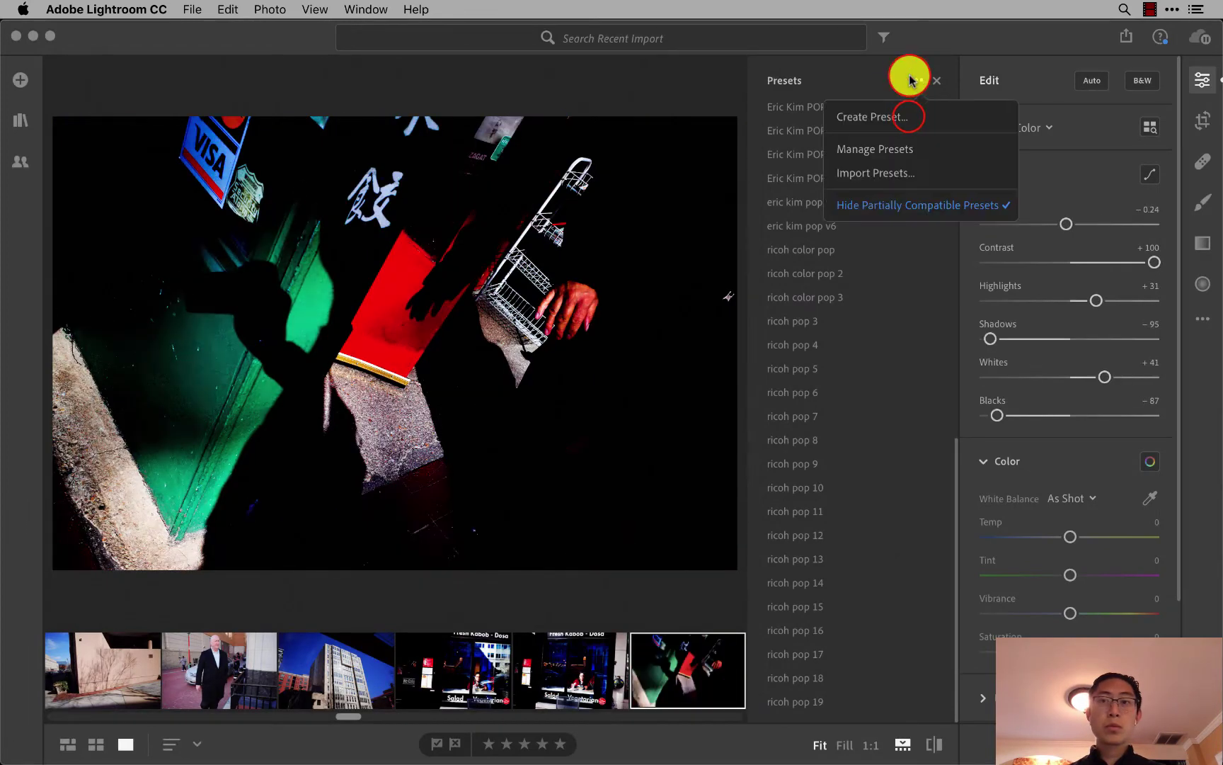
click(909, 115)
text(ricoh pop 20)
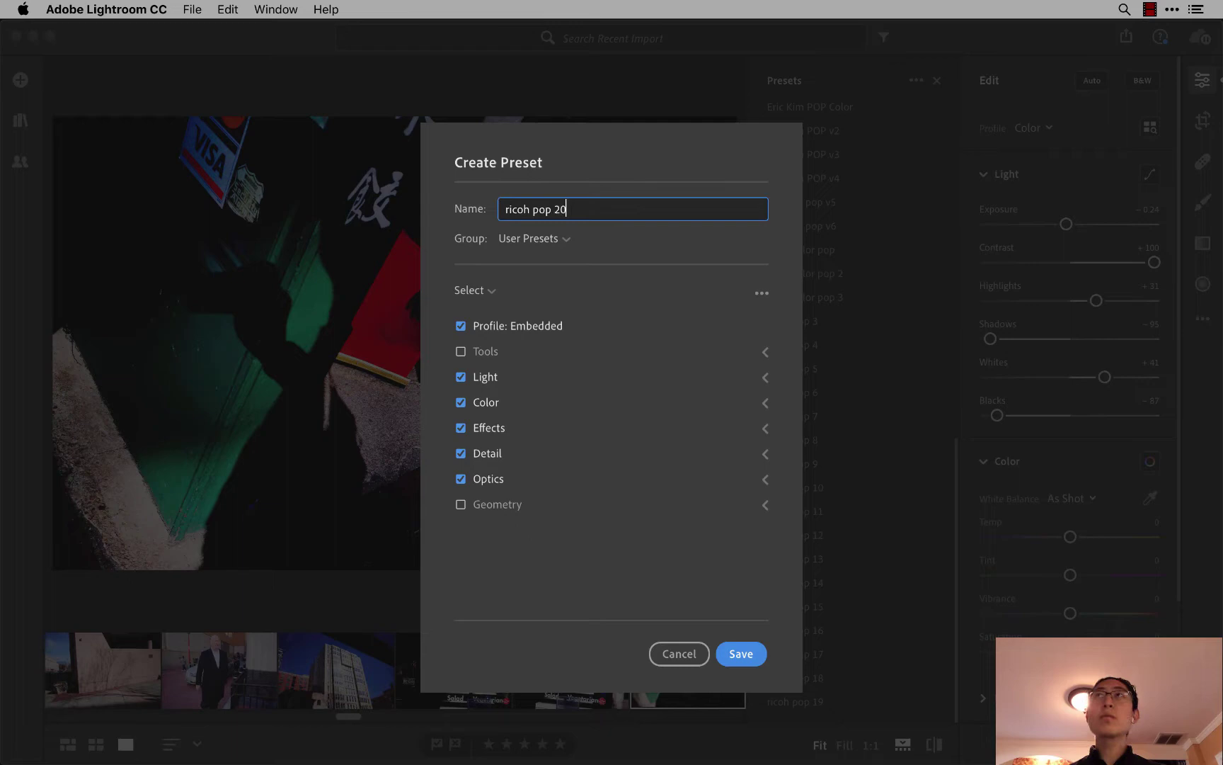
key(Return)
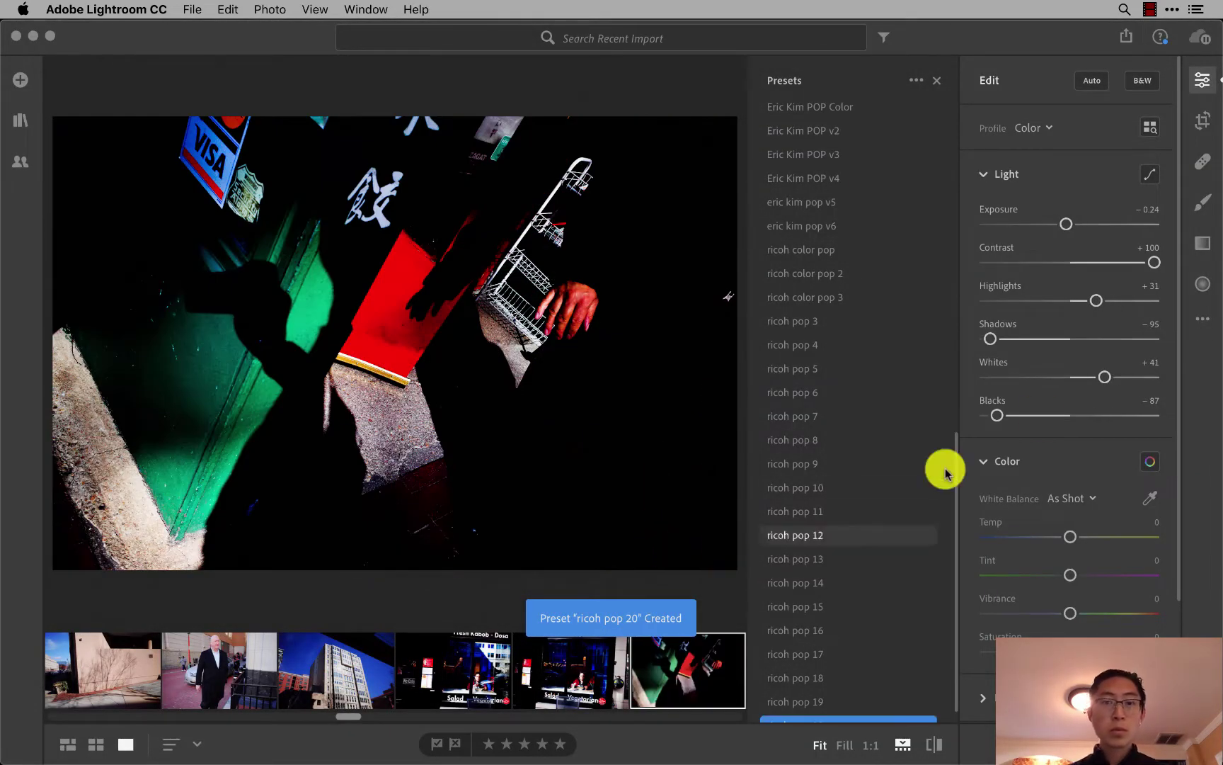
Set Blacks to -69, Whites +47, Shadows -100, Highlights +37 and Exposure -0.04.
mouse_move(998, 415)
mouse_down()
mouse_move(1038, 416)
mouse_move(994, 415)
mouse_move(1013, 416)
mouse_up()
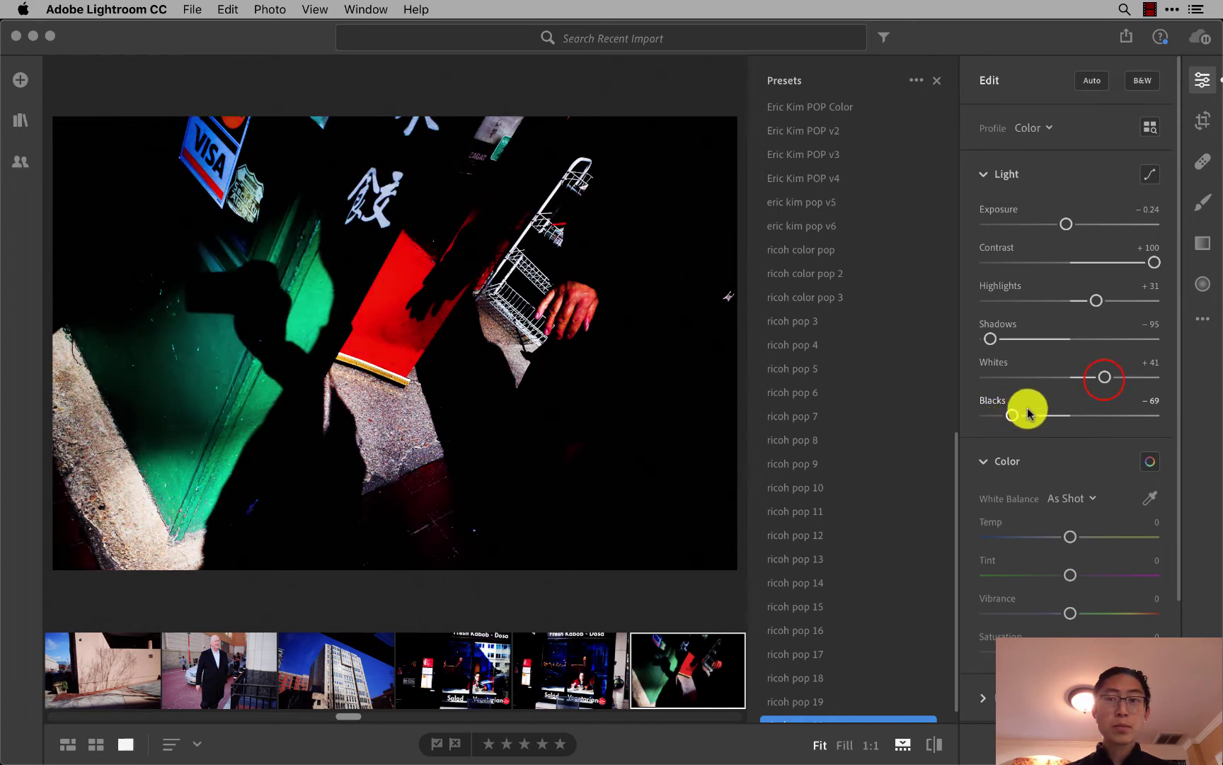
mouse_move(1104, 383)
mouse_down()
mouse_move(1093, 379)
mouse_move(1110, 379)
mouse_up()
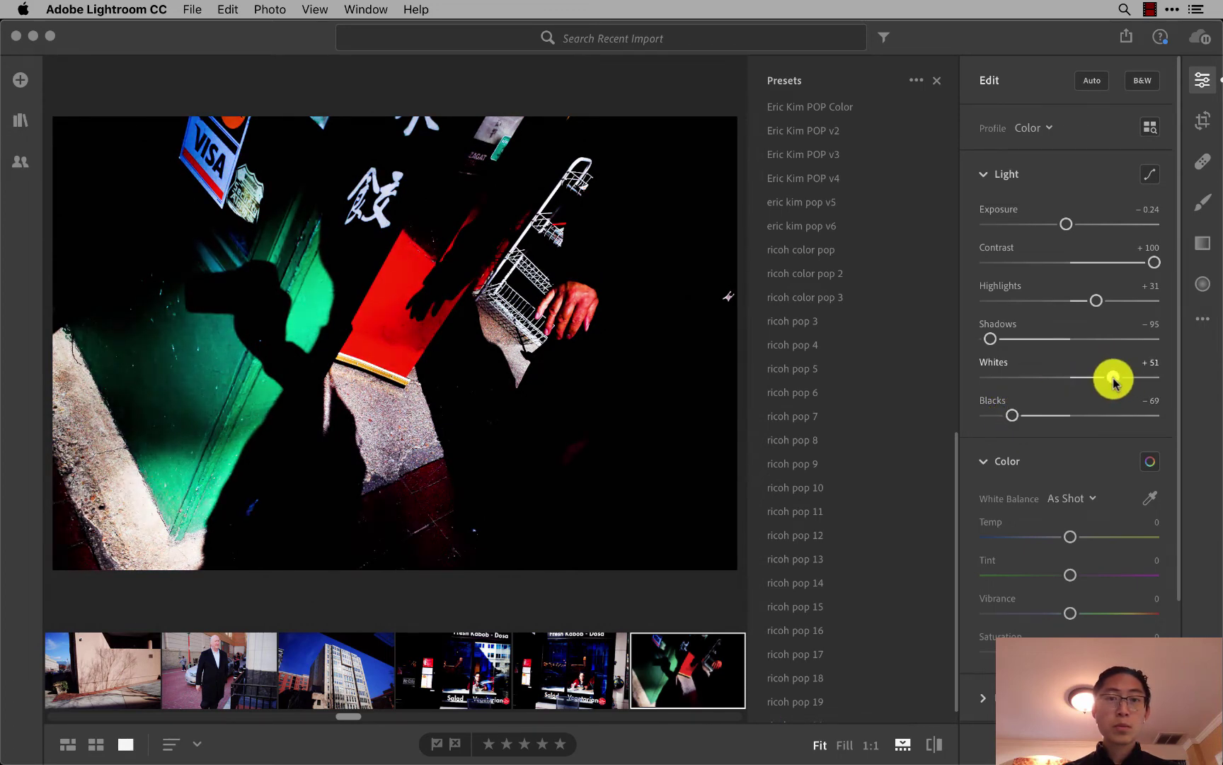
mouse_move(996, 341)
mouse_down()
mouse_move(980, 341)
mouse_move(1043, 341)
mouse_move(947, 341)
mouse_up()
mouse_move(1086, 311)
mouse_down()
mouse_move(1095, 300)
mouse_move(1079, 300)
mouse_move(1102, 303)
mouse_up()
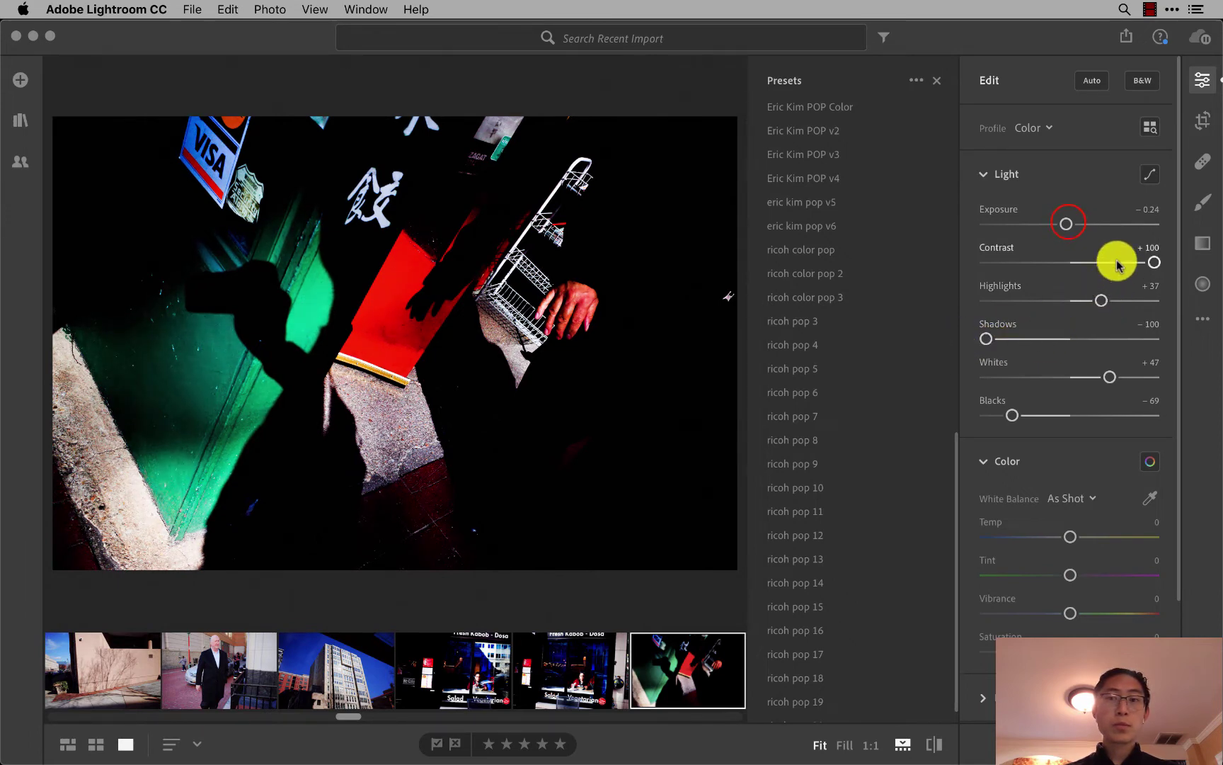
drag(1066, 223, 1070, 224)
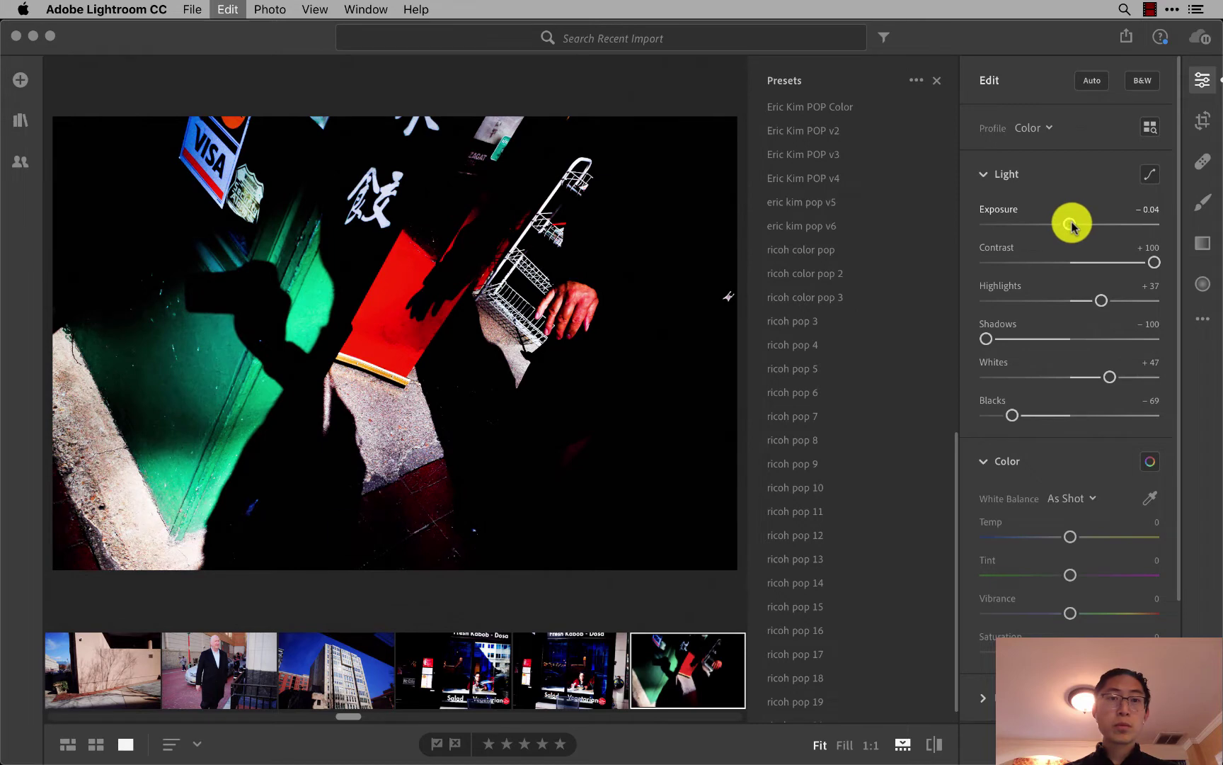
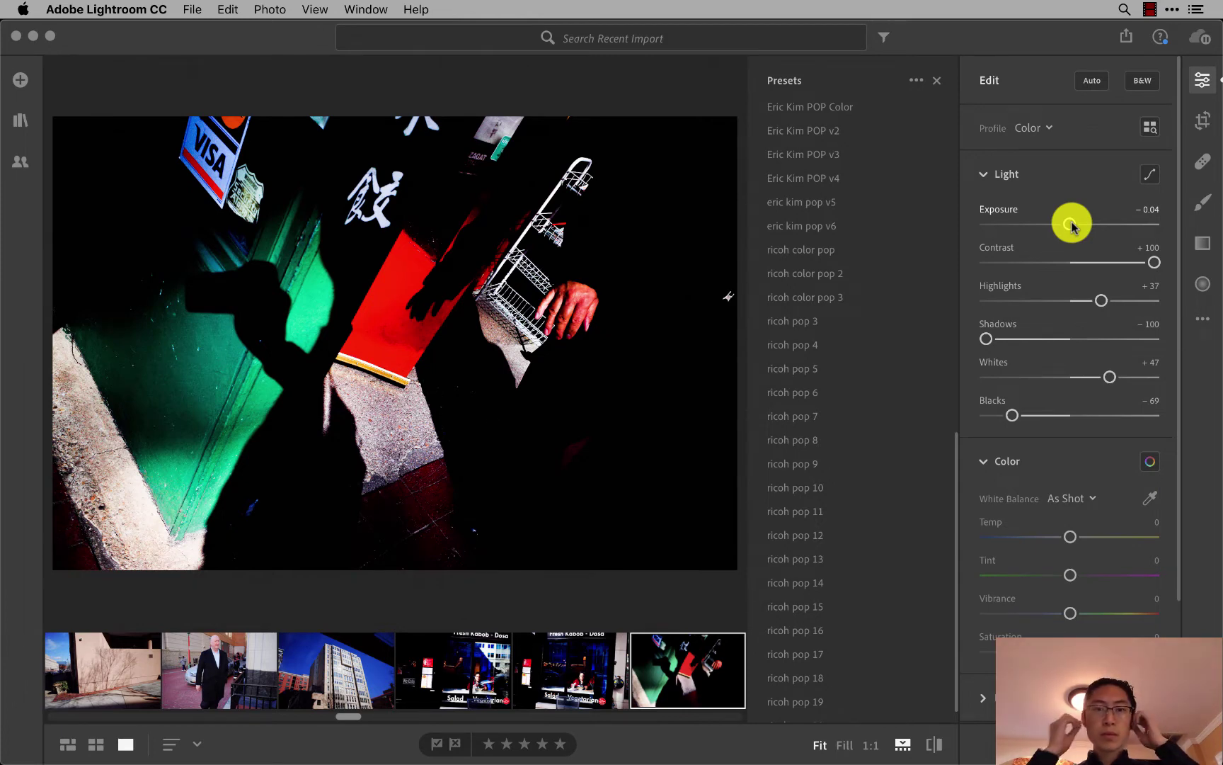
Paste the pop Light settings onto each of the next ten photos in the filmstrip.
key(Right)
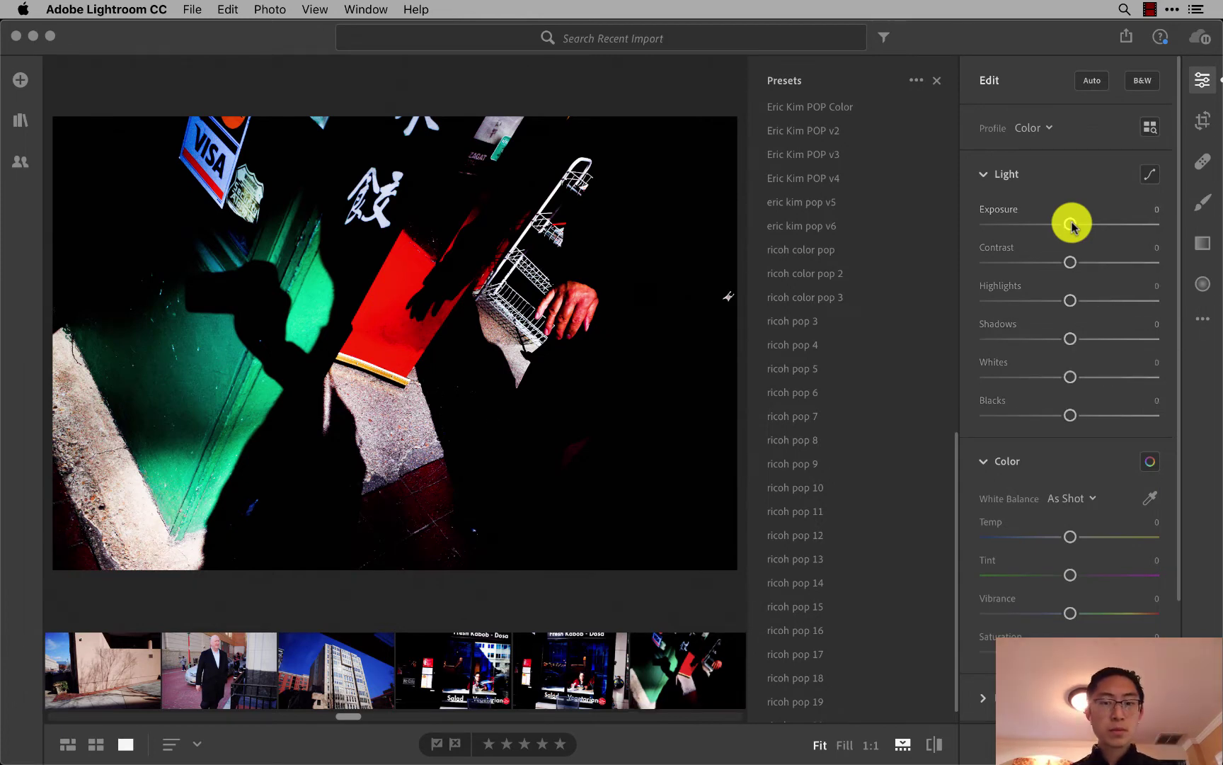
key(ctrl+v)
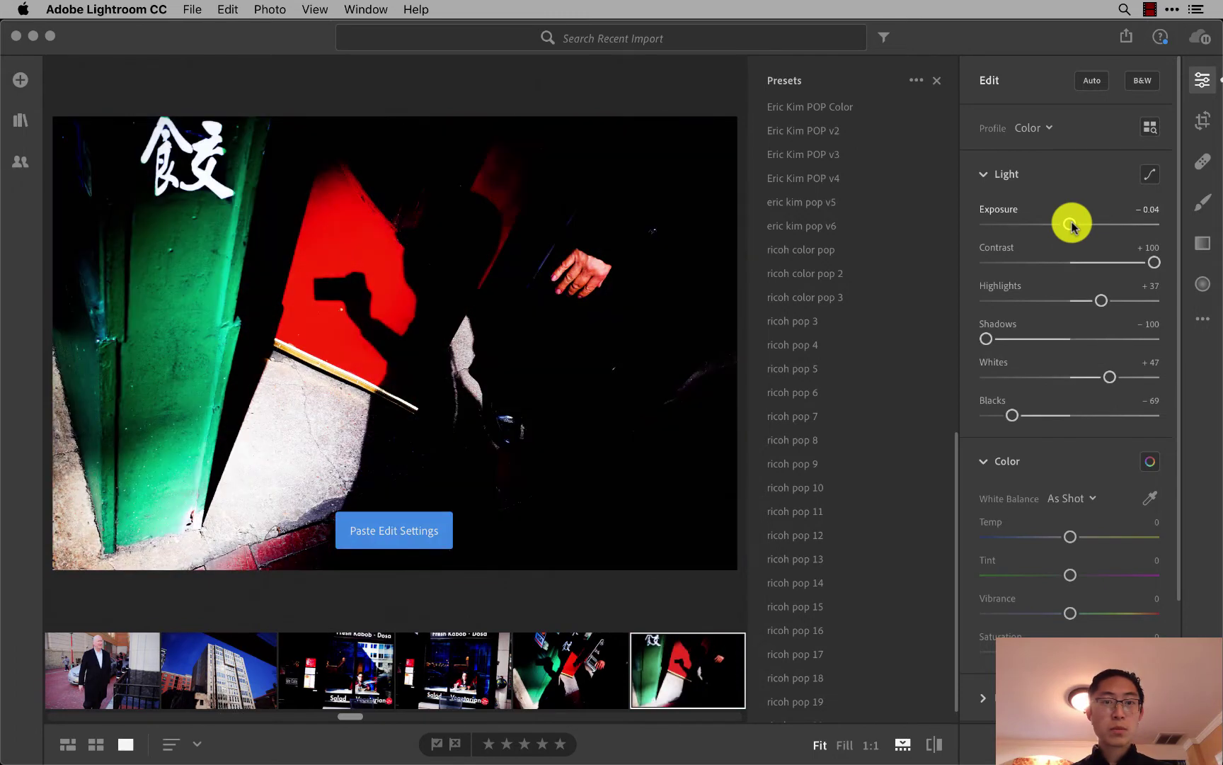
key(Right)
key(ctrl+v)
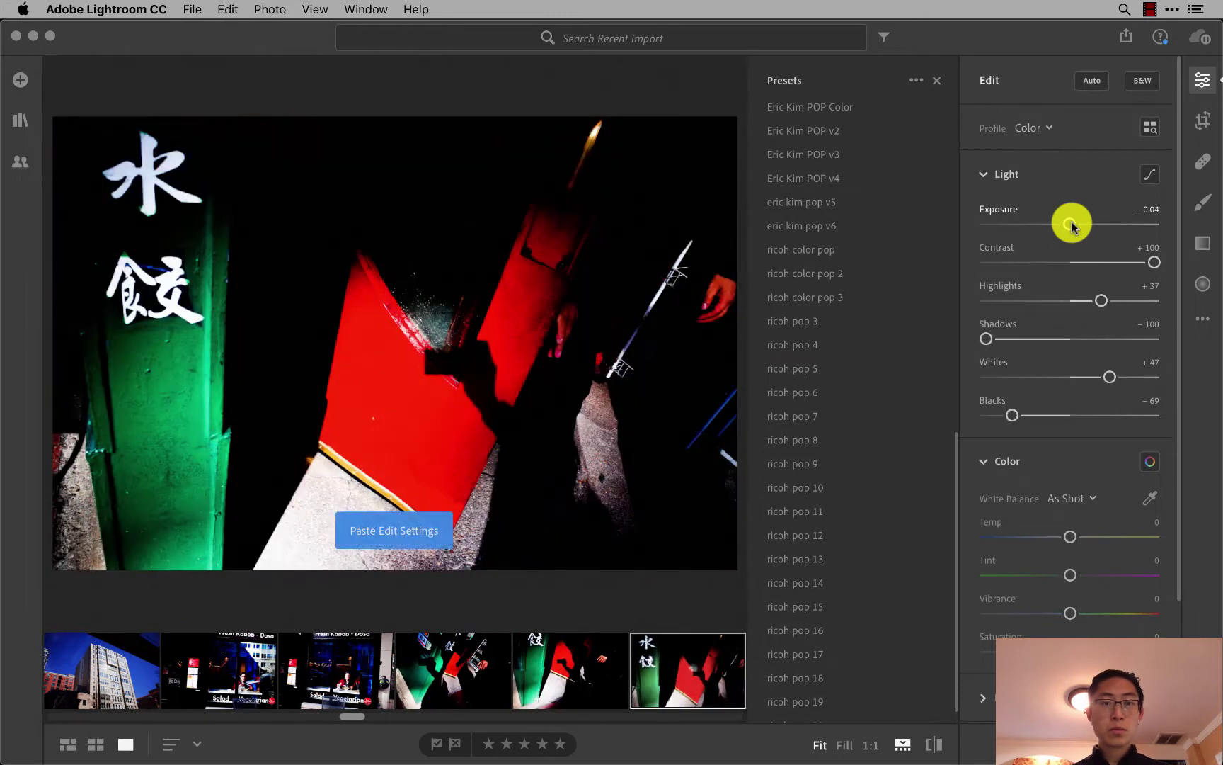
key(Right)
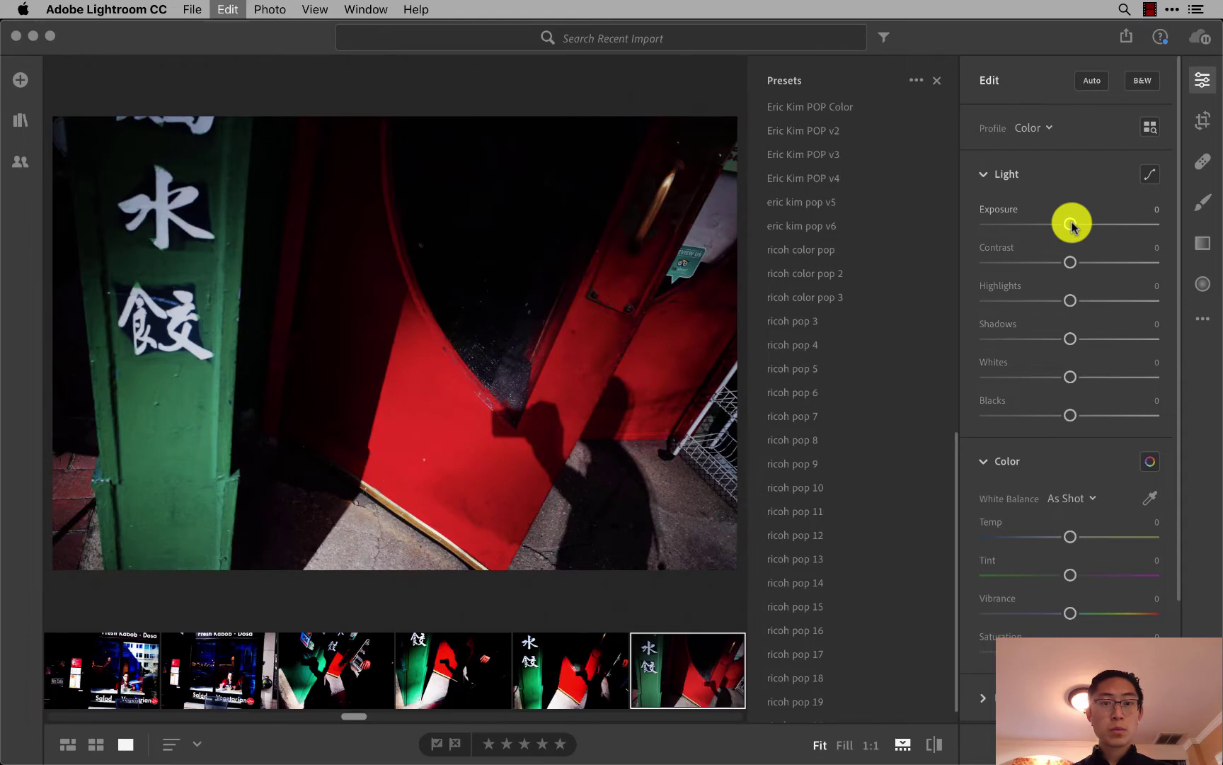
key(ctrl+v)
key(Right)
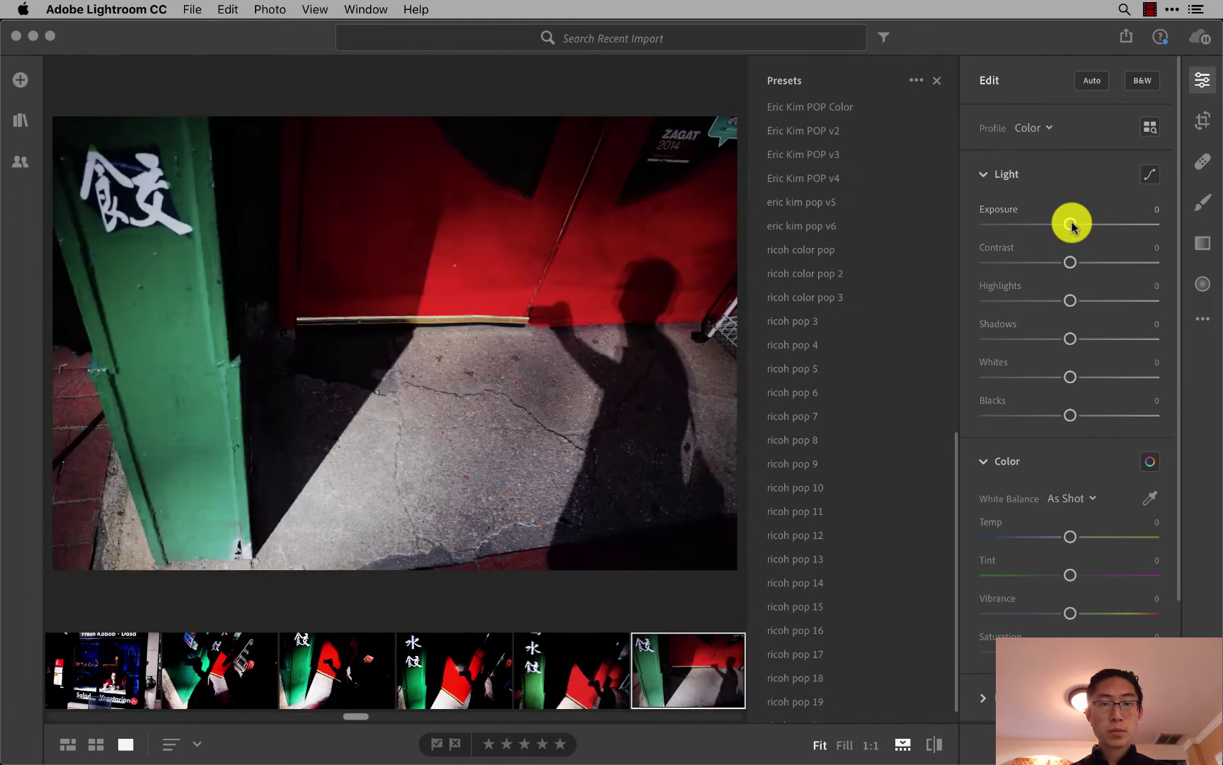
key(ctrl+v)
key(Right)
key(ctrl+v)
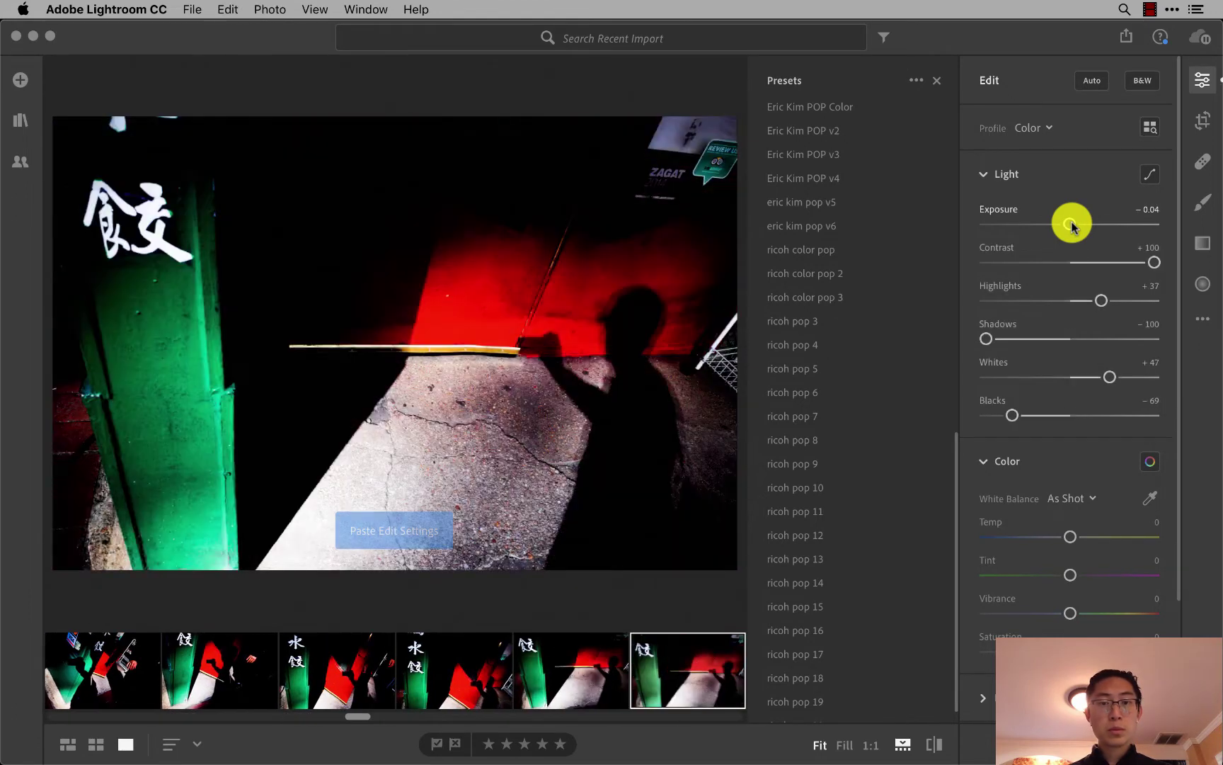
key(Right)
key(ctrl+v)
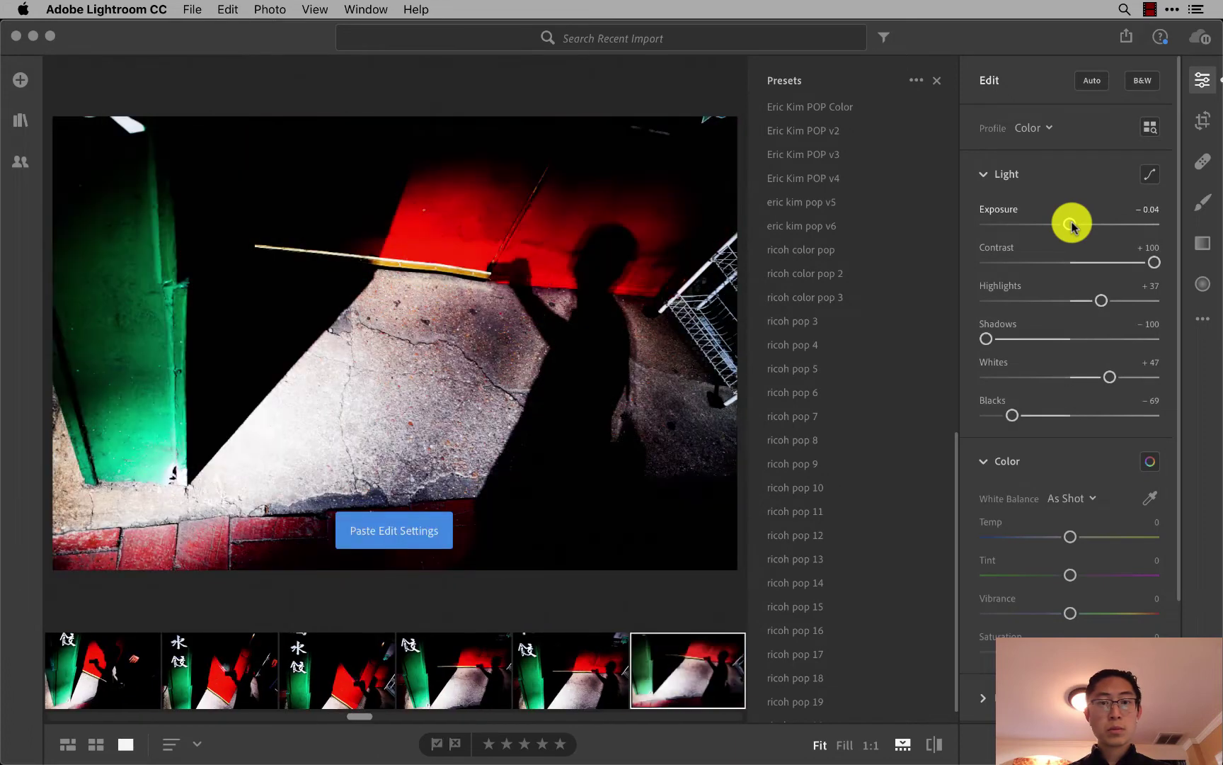
key(Right)
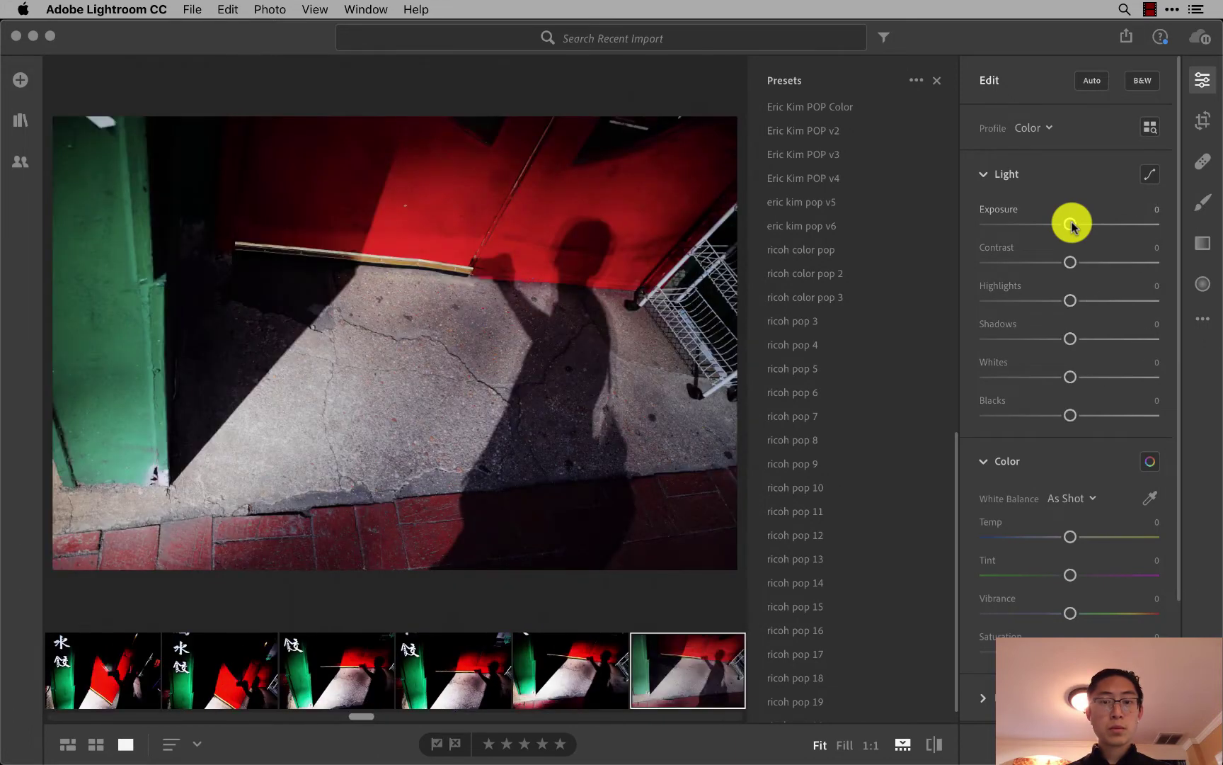
key(ctrl+v)
key(Right)
key(ctrl+v)
key(Right)
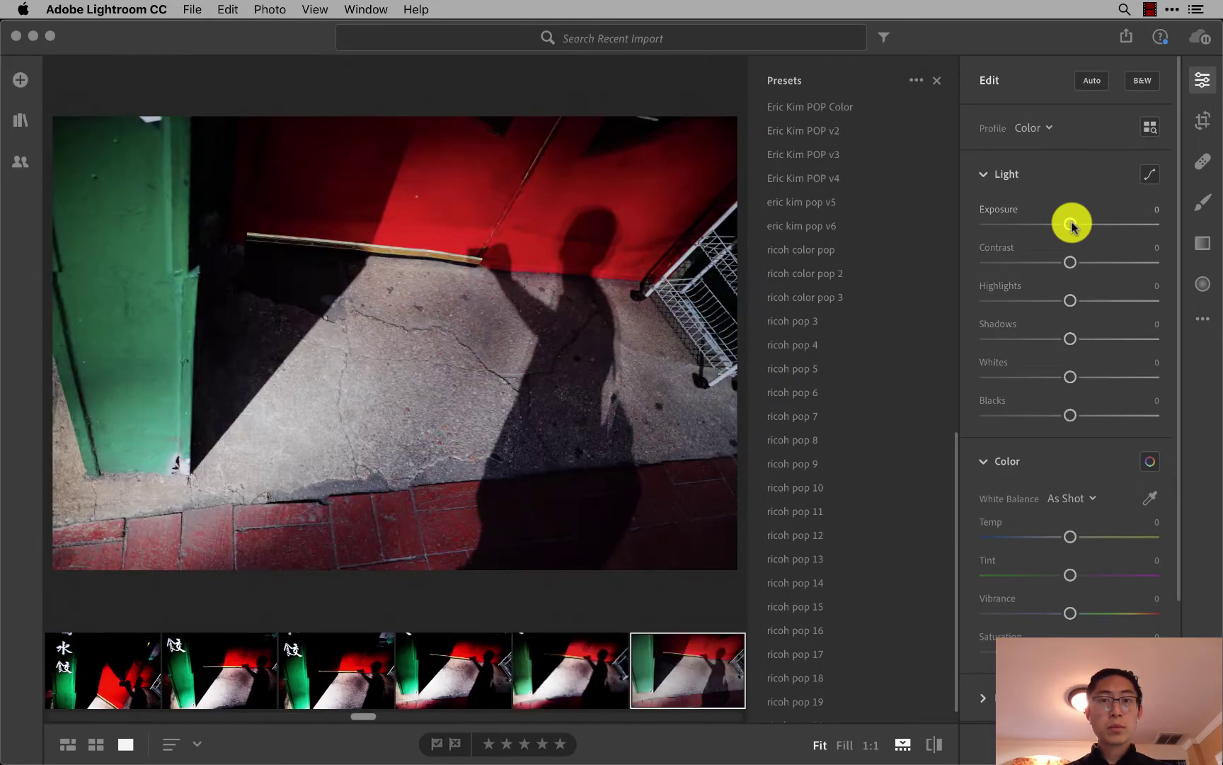
key(ctrl+v)
key(Right)
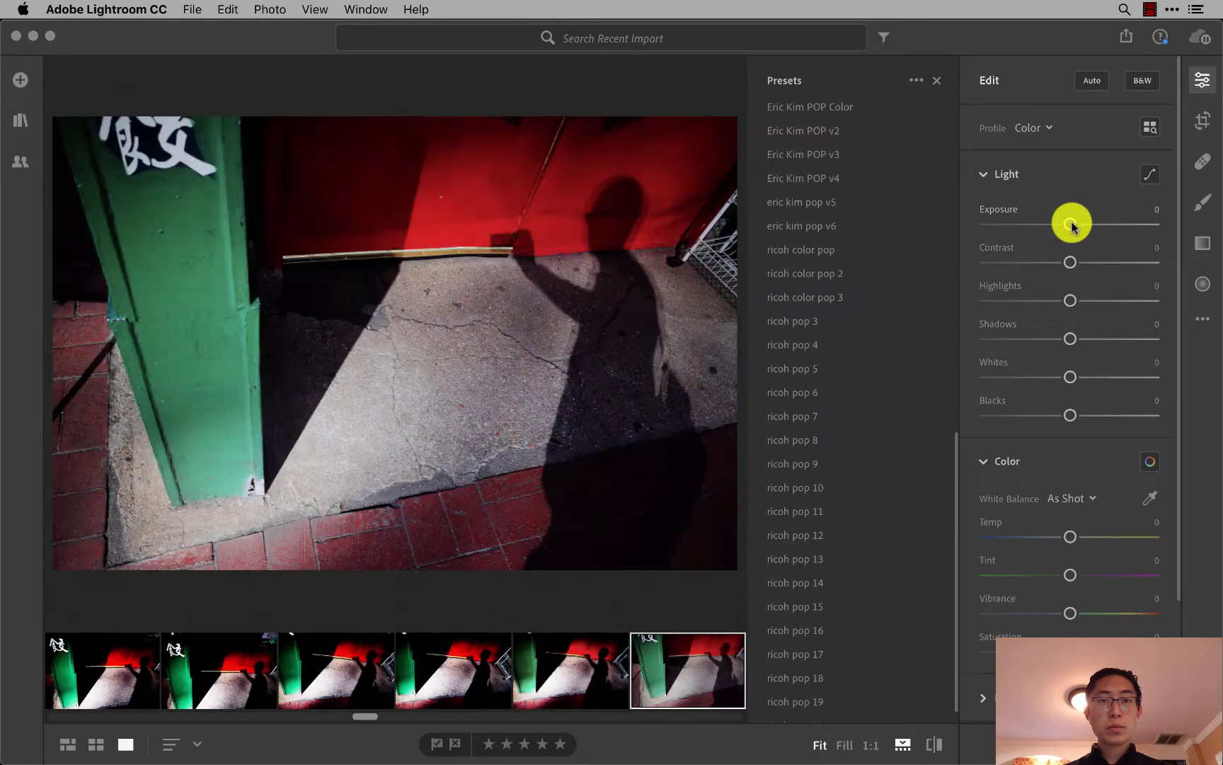
key(ctrl+v)
Paste the pop settings onto the 水 sign and next door photos, then reject the 水 sign photo.
key(Right)
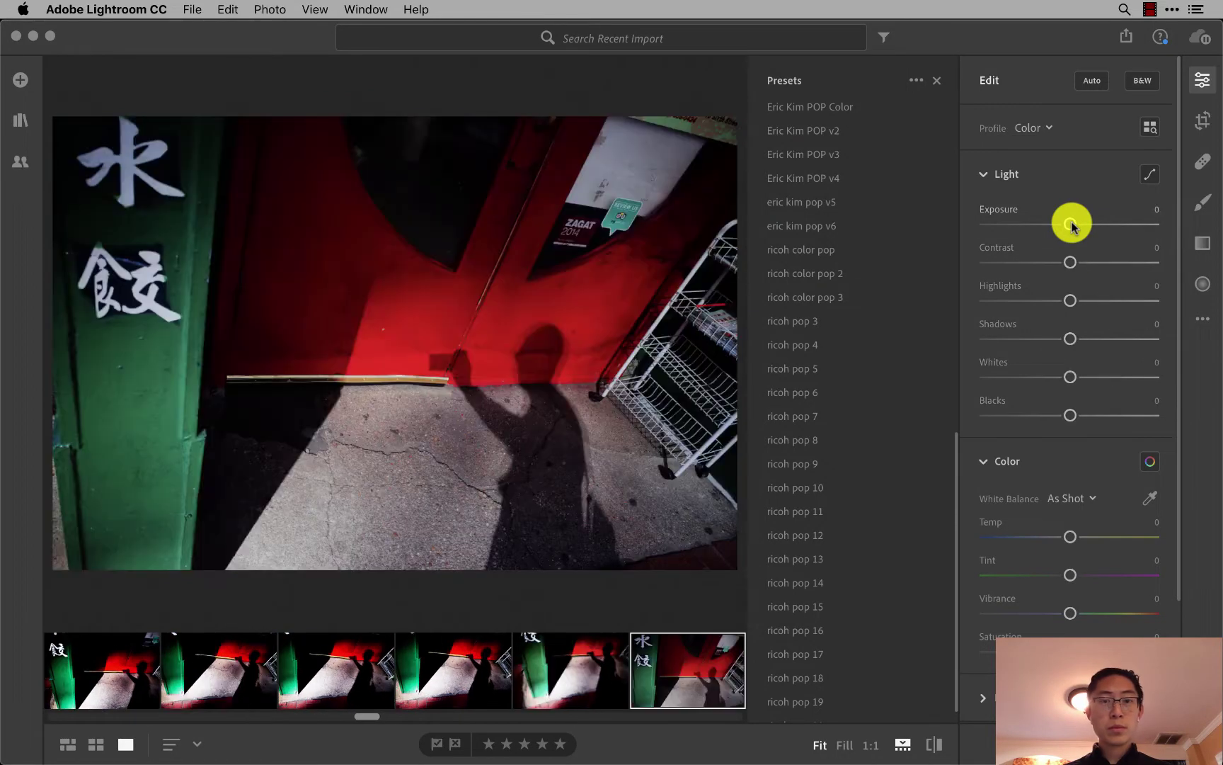
key(ctrl+v)
key(Right)
key(ctrl+v)
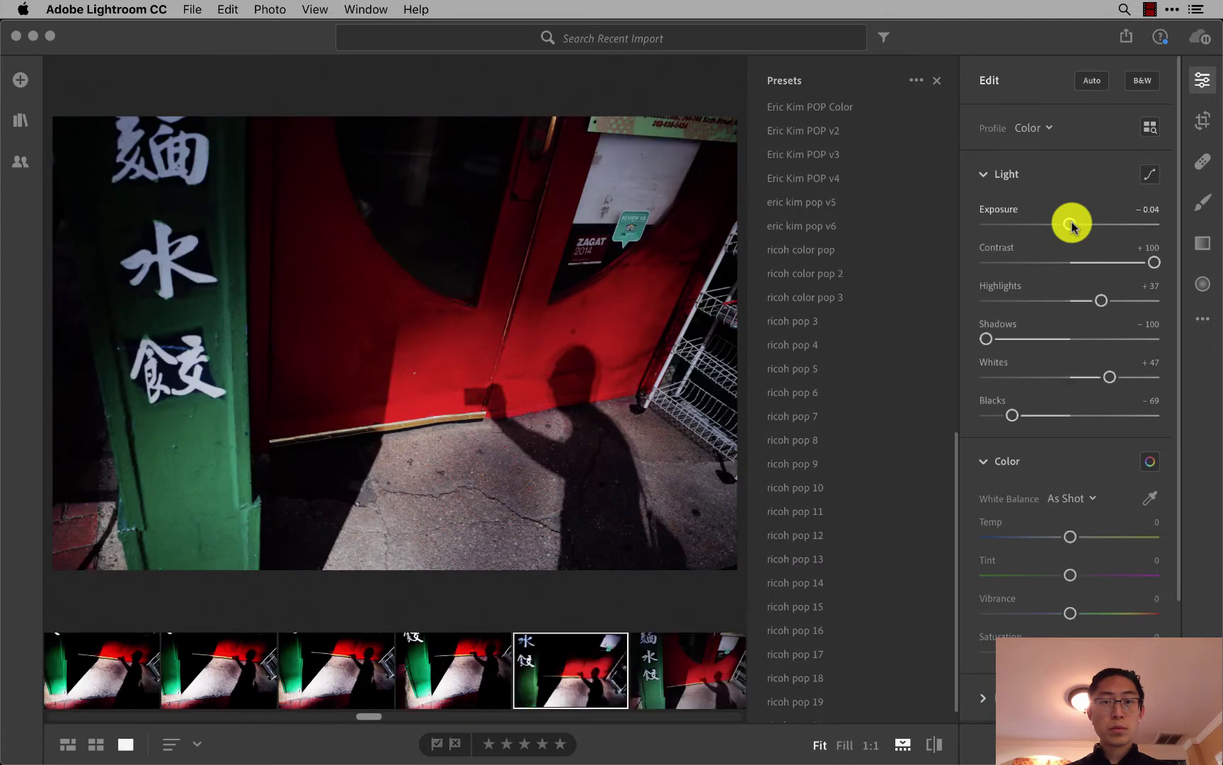
key(Left)
key(x)
Leave the red gate photo unedited and paste the pop settings onto the Chinatown group photo.
key(Right)
key(Right)
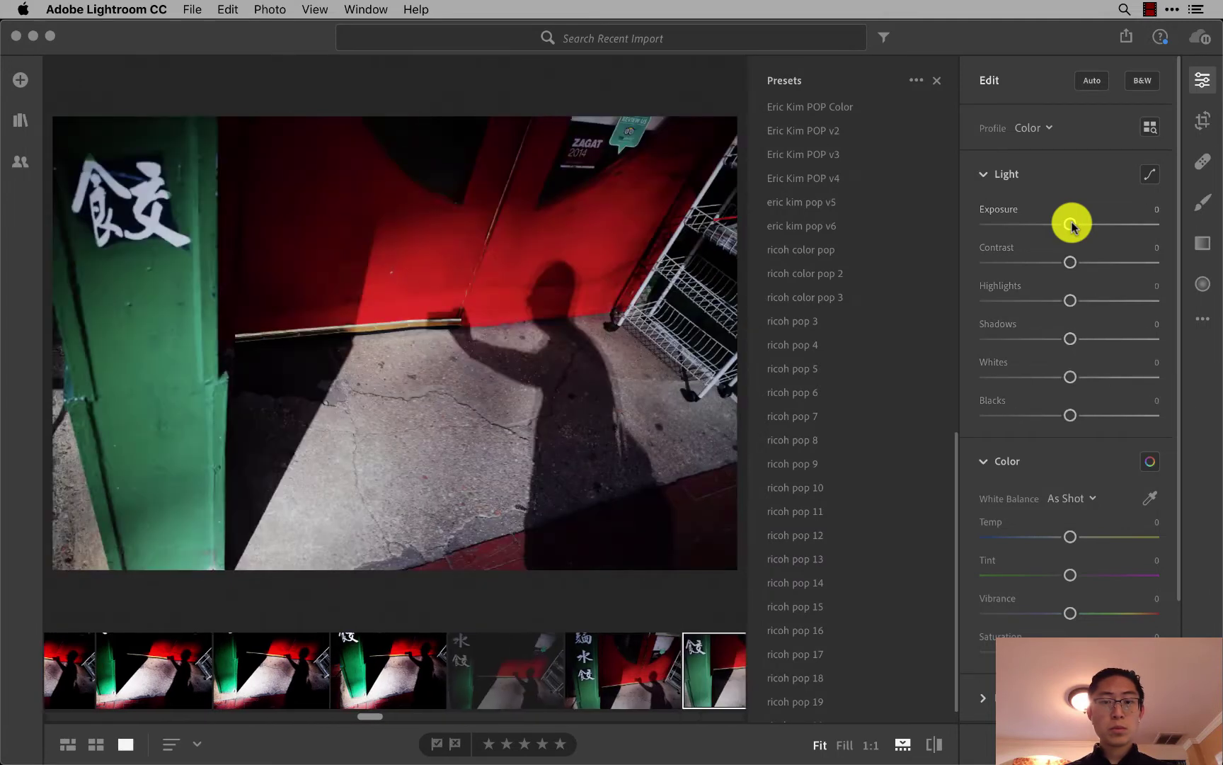
key(Right)
key(ctrl+v)
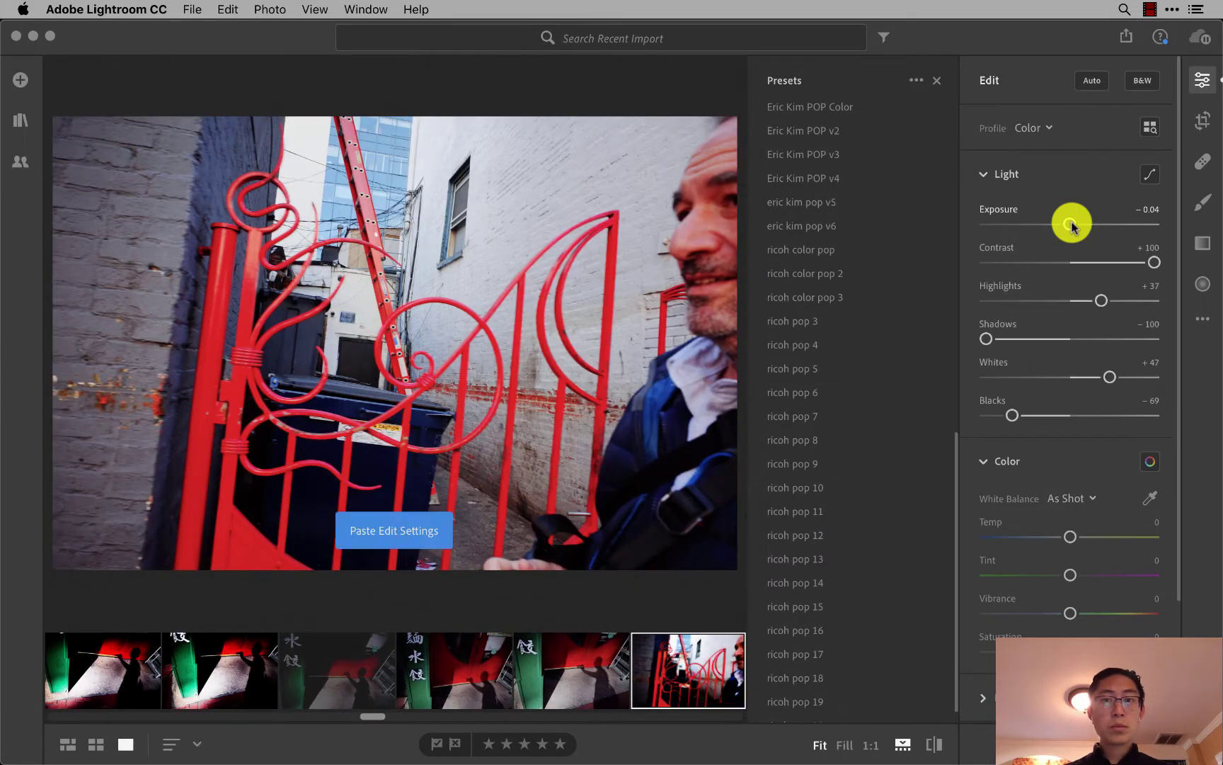
key(ctrl+z)
key(Right)
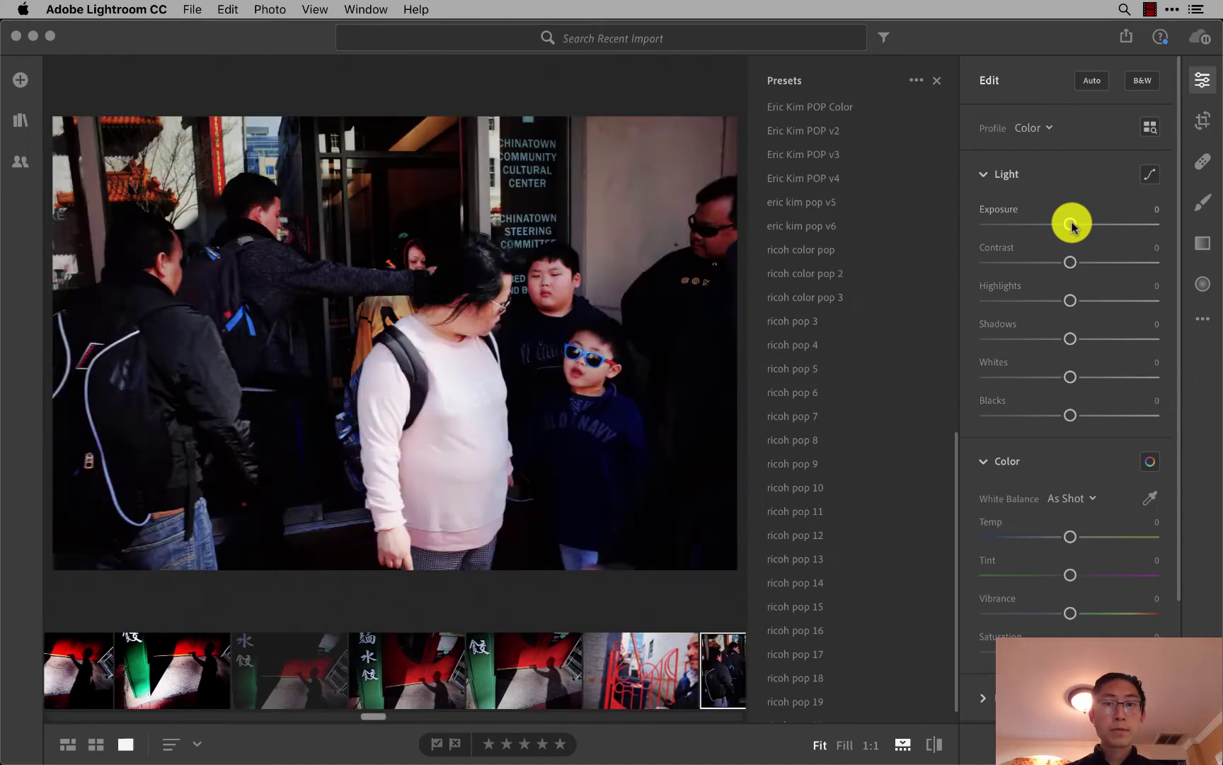
key(Right)
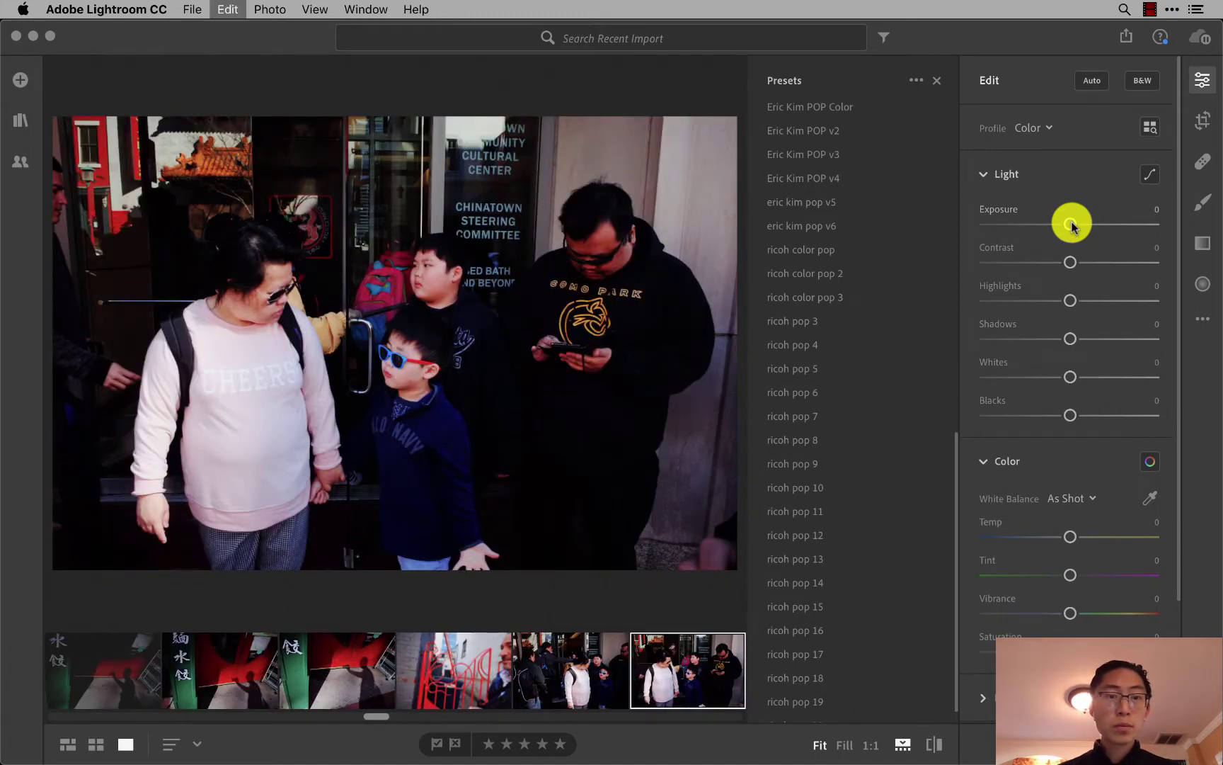
key(ctrl+v)
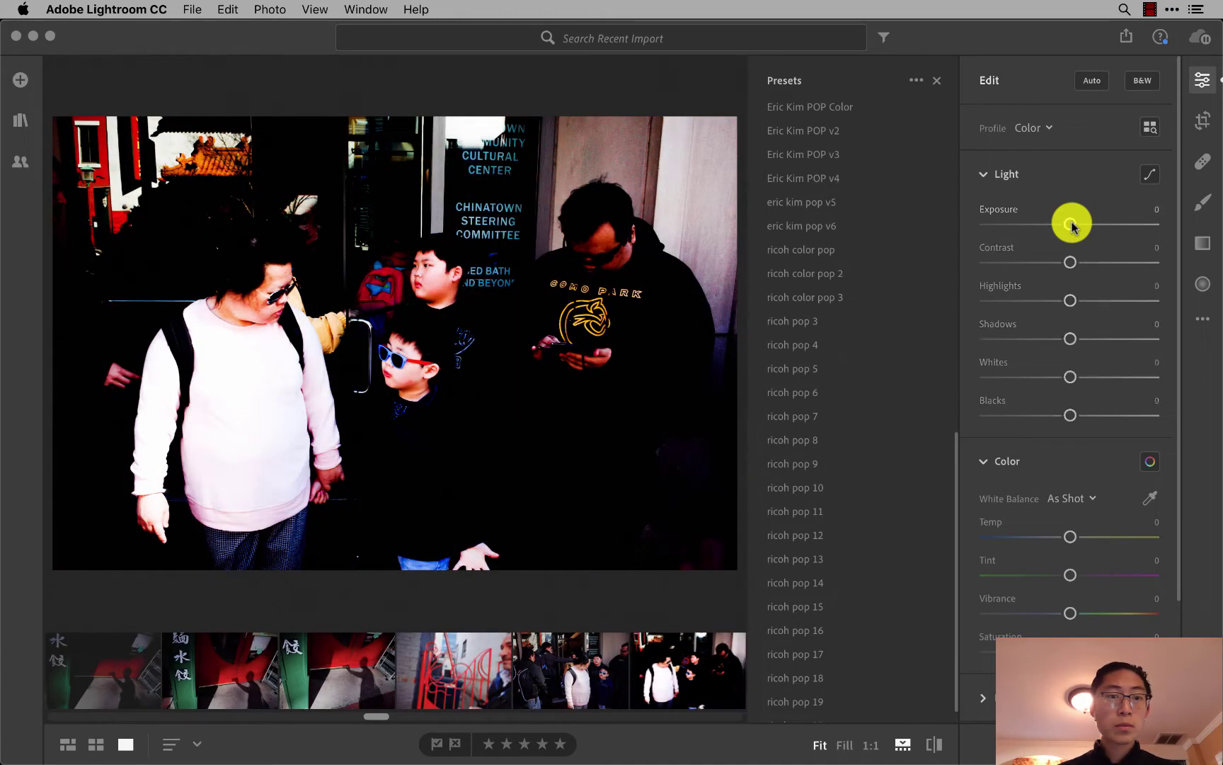
key(Right)
key(Right)
key(Right)
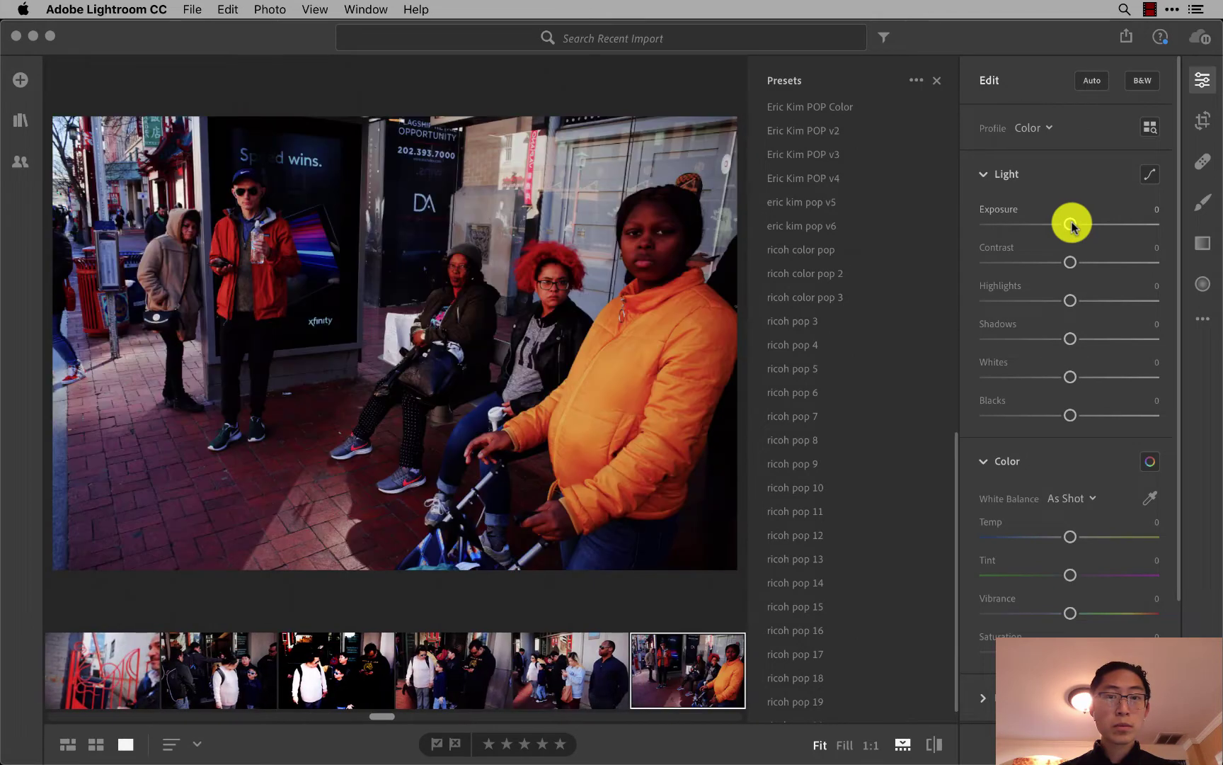
Replace the pasted look on the bus-stop photo with Blacks +100, Whites +60, Shadows +34, Contrast +9.
key(ctrl+v)
key(ctrl+z)
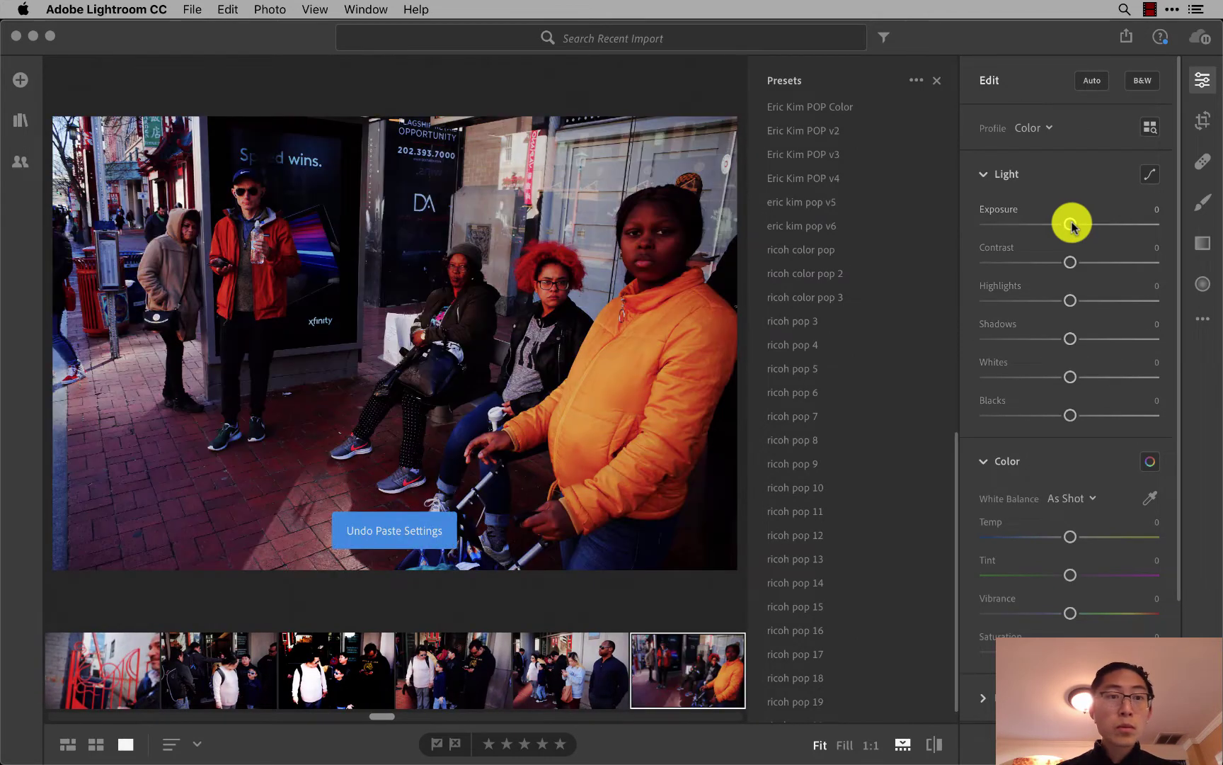
click(1064, 417)
drag(1064, 419, 1154, 418)
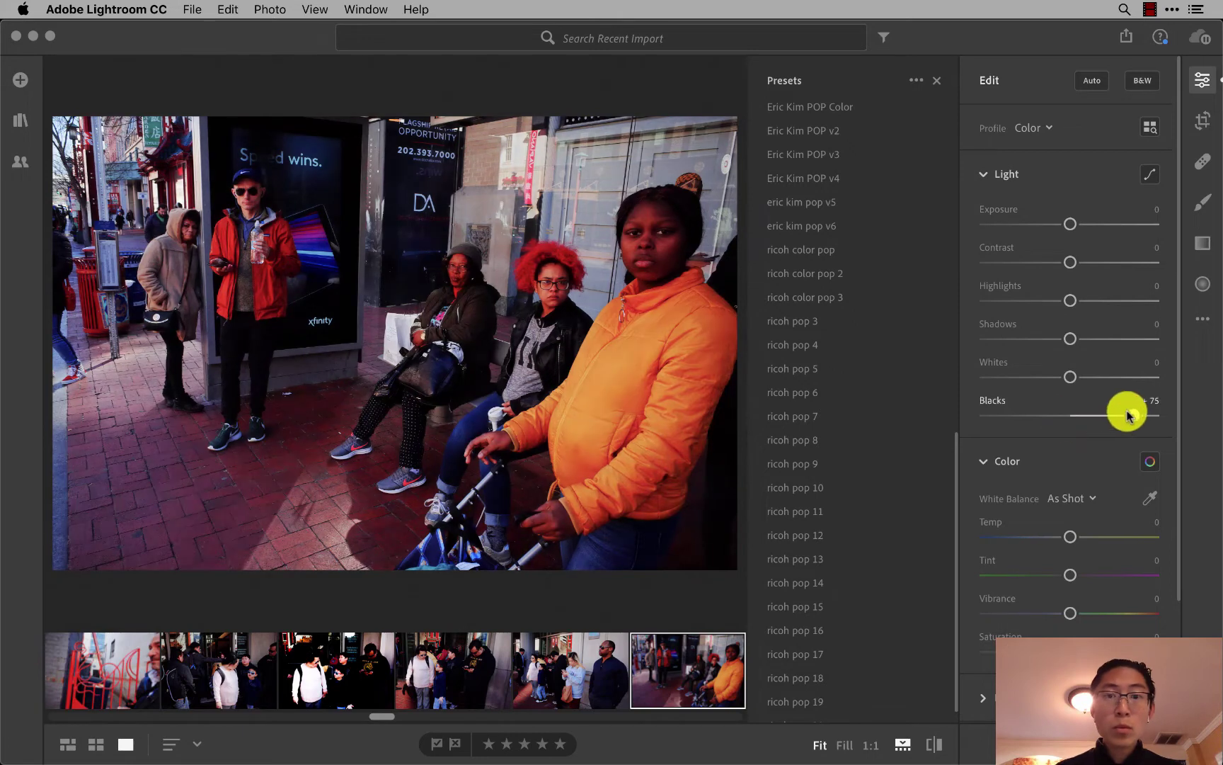
click(1069, 377)
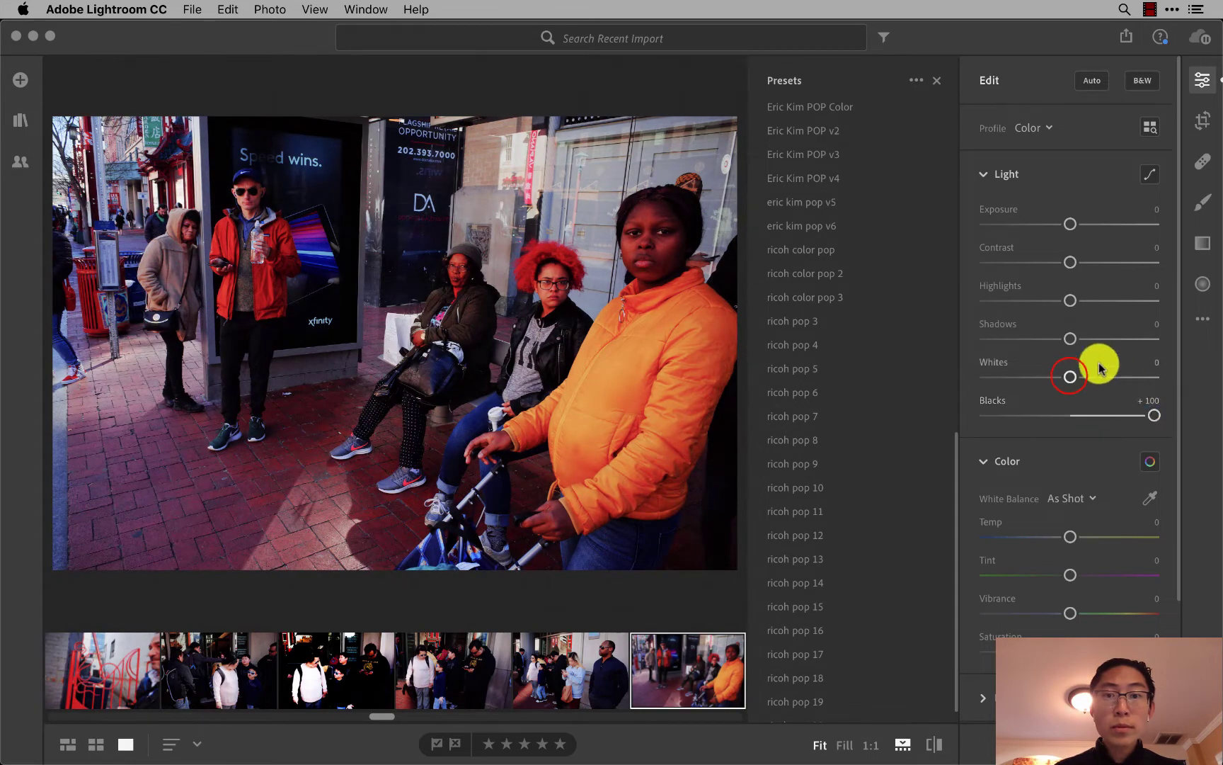
drag(1073, 379, 1121, 376)
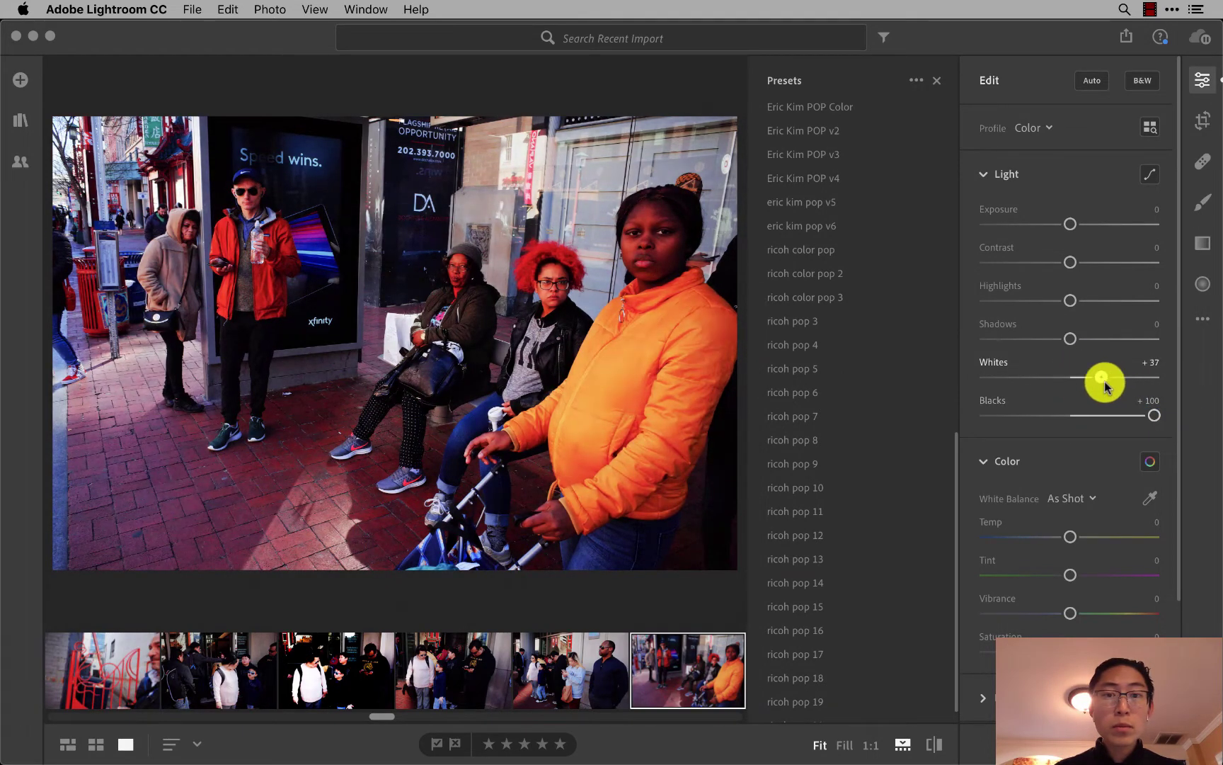
click(1065, 340)
drag(1064, 342, 1094, 346)
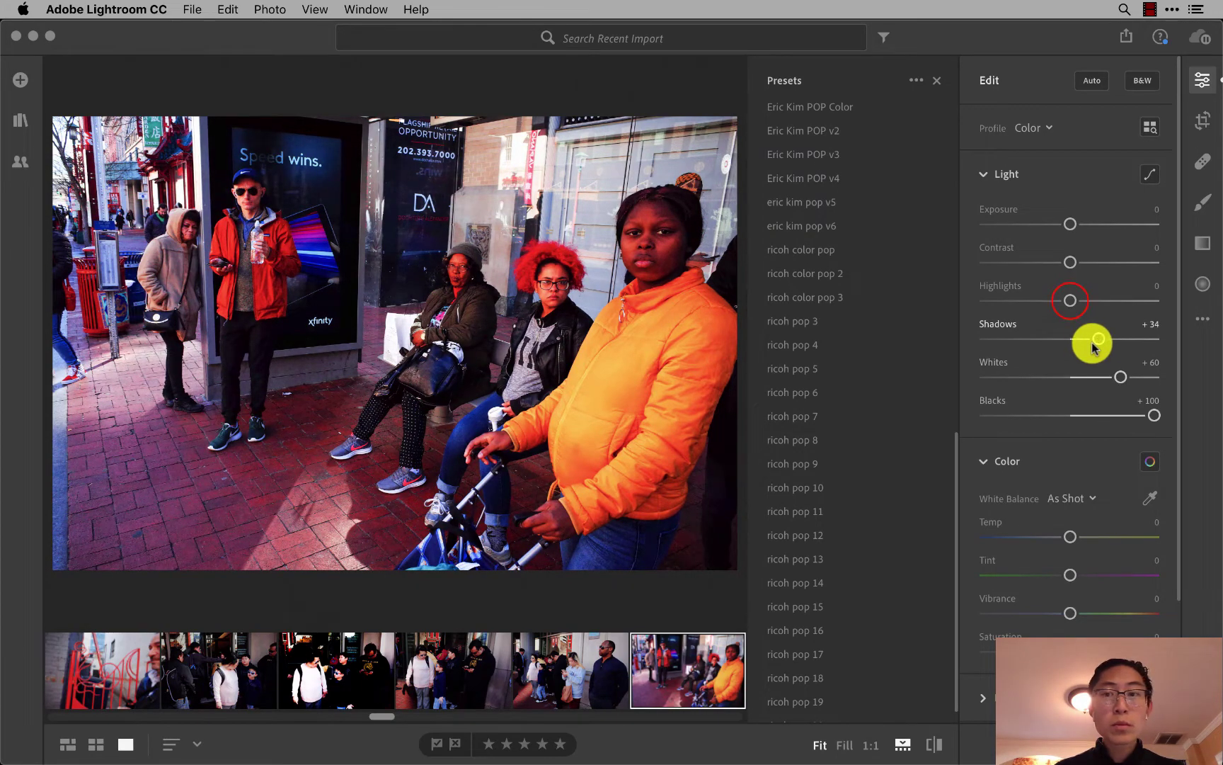
mouse_move(1069, 300)
mouse_down()
mouse_move(1084, 303)
mouse_move(1071, 304)
mouse_move(1066, 274)
mouse_up()
click(1071, 264)
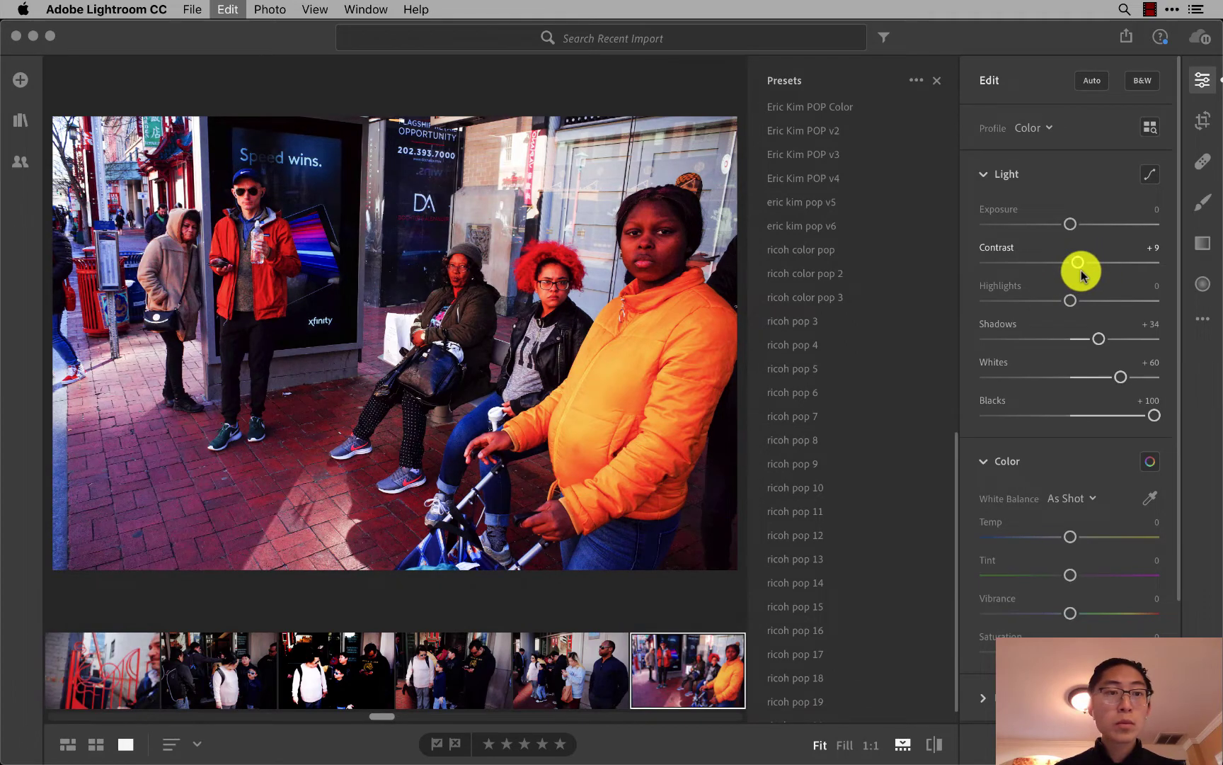
key(Right)
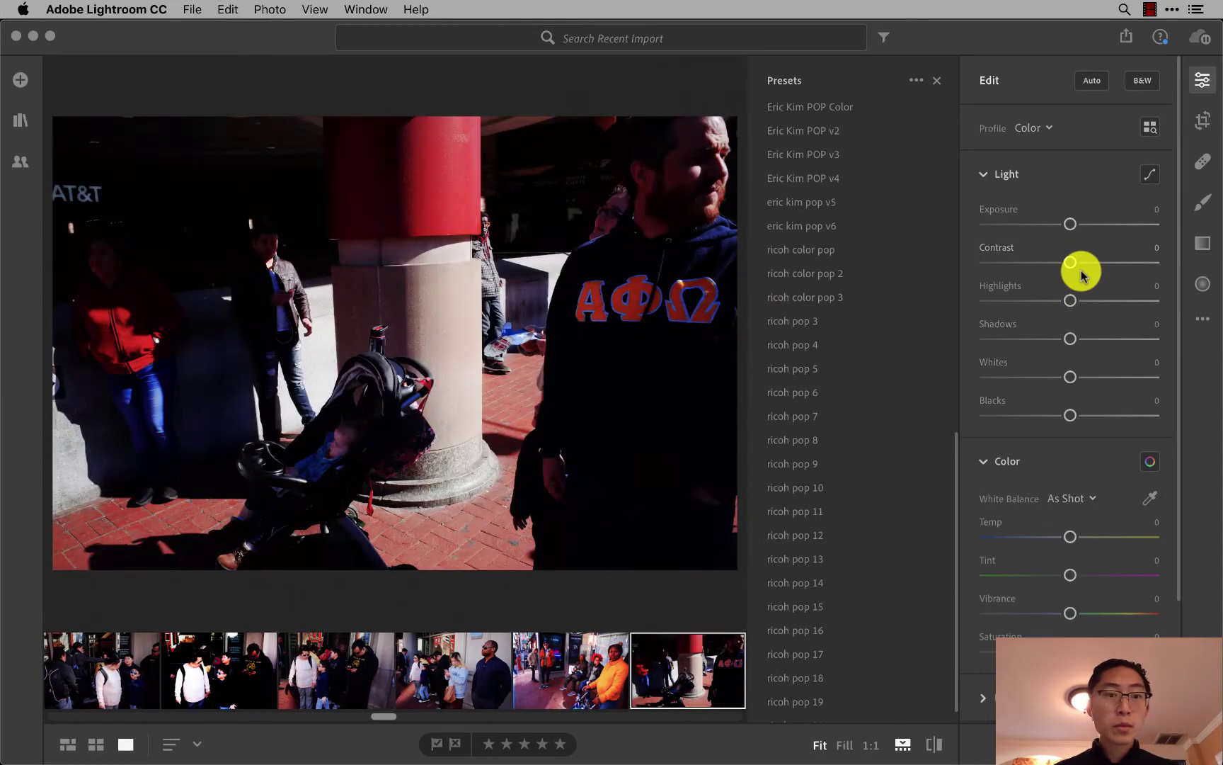
Apply the ricoh pop 20 preset to the red-pillar street photo.
key(ctrl+v)
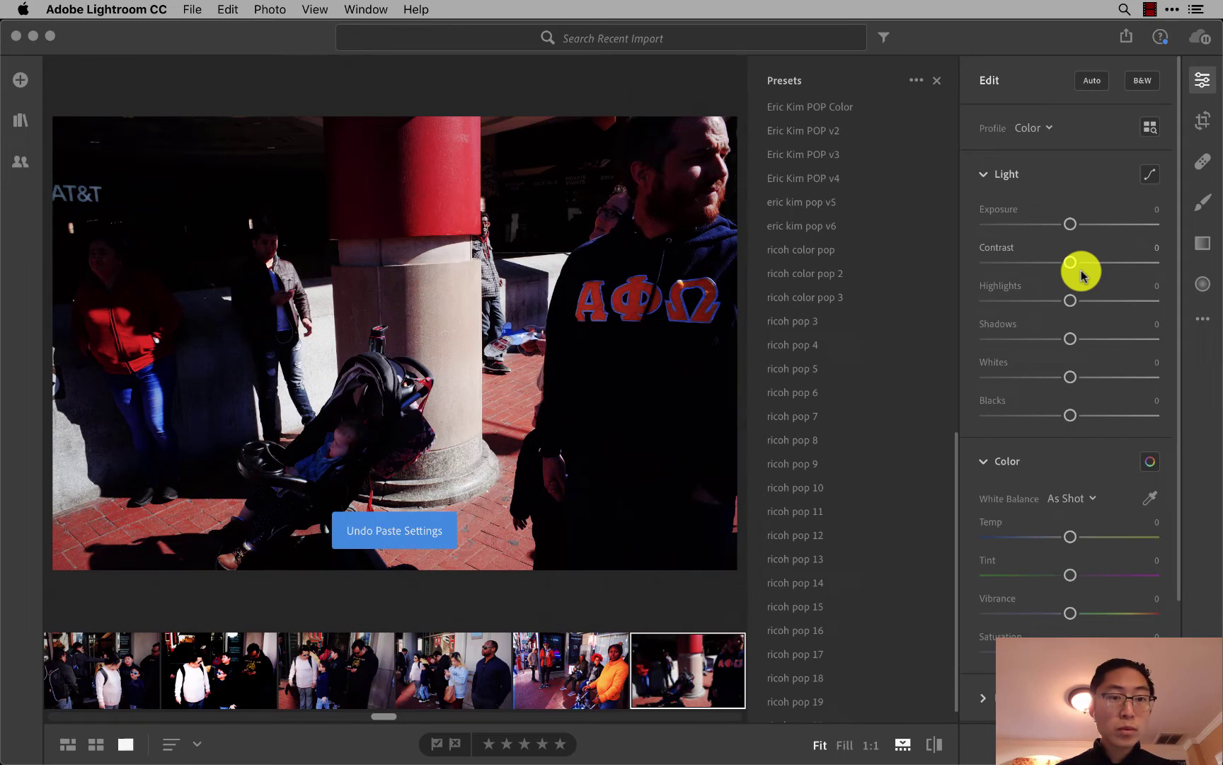
scroll(913, 701, down, 1)
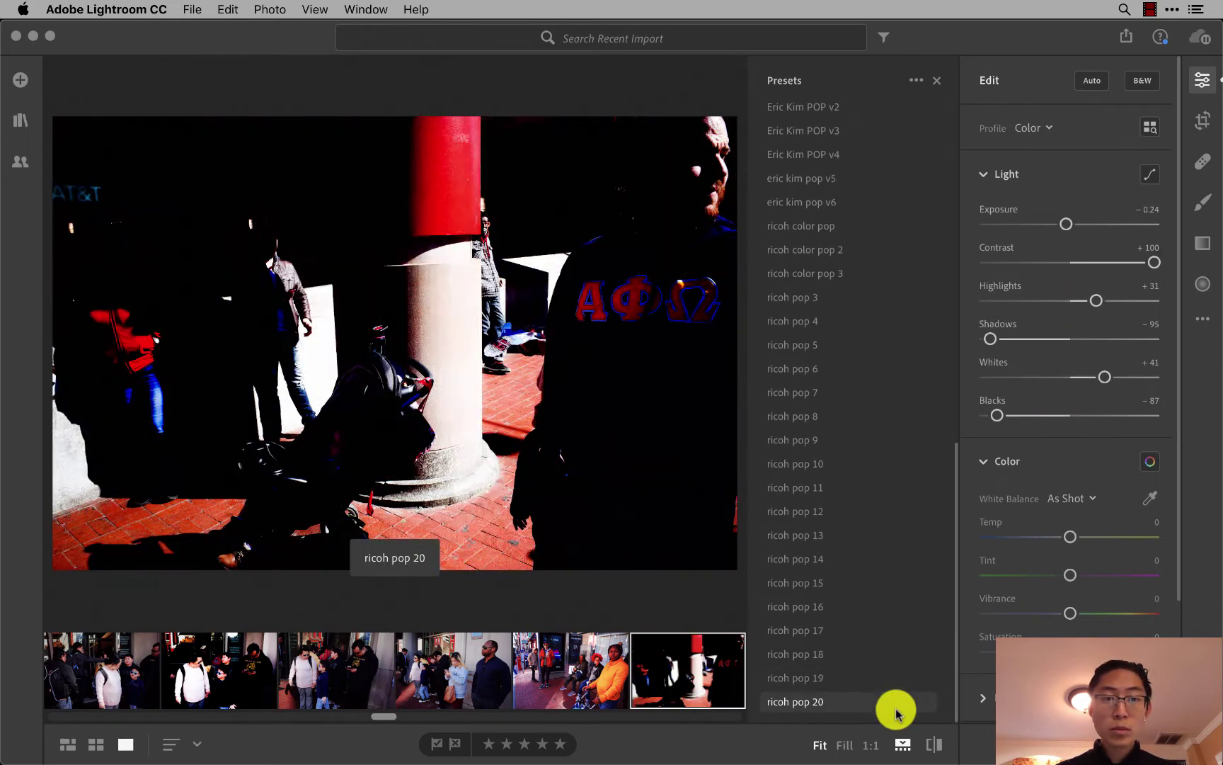
click(875, 708)
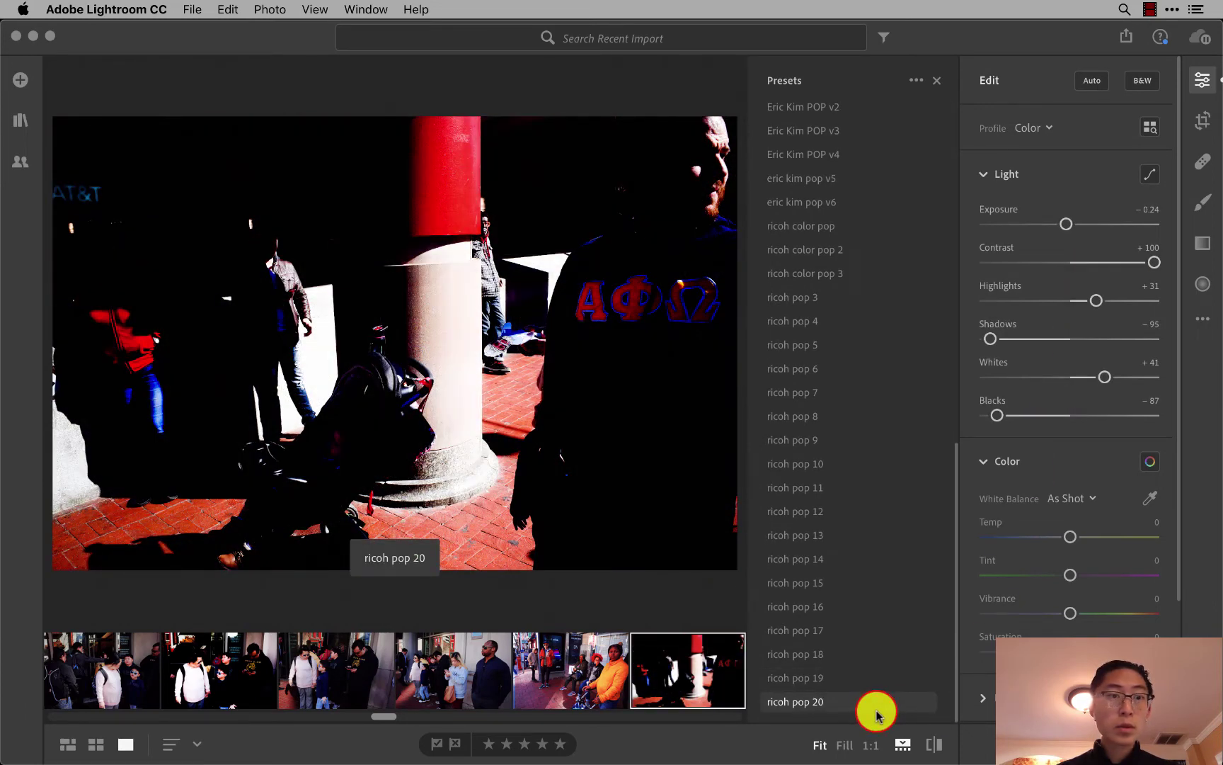
click(876, 708)
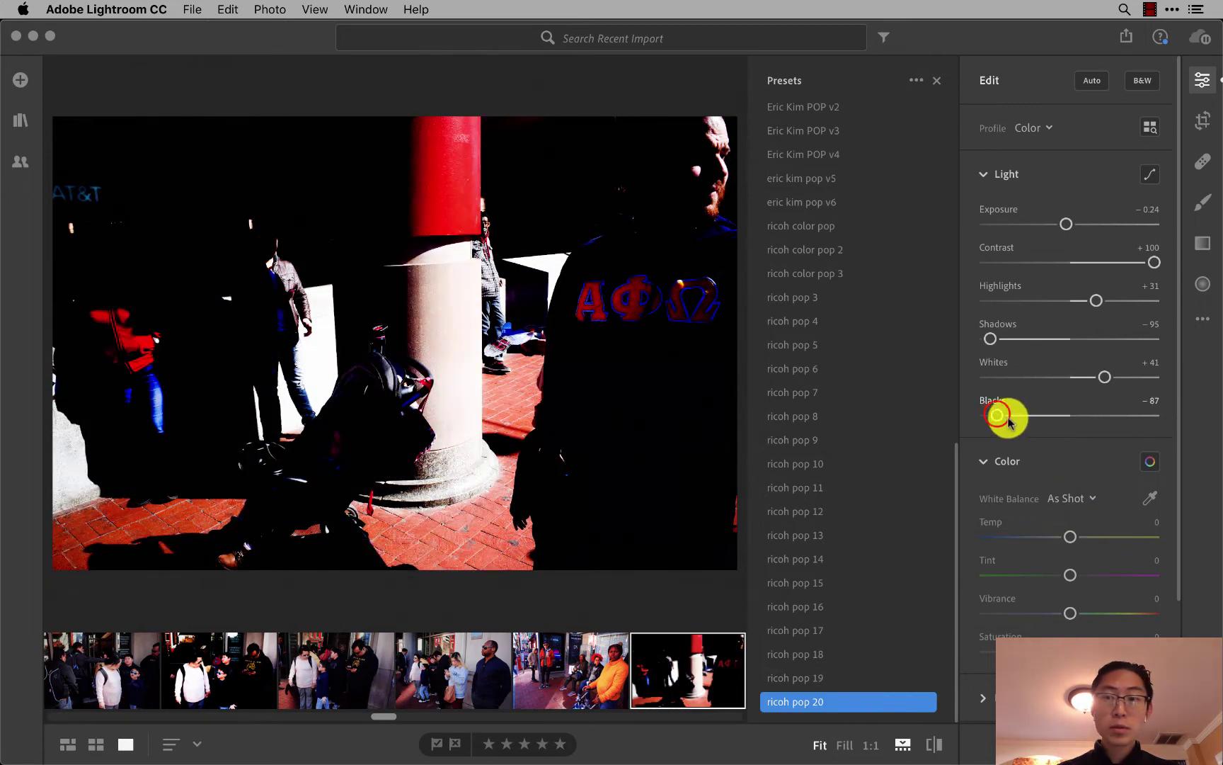
Tune to Blacks −40, Whites +54, Shadows −68, Highlights +33, Contrast +92, Exposure −0.68, and copy settings.
drag(997, 417, 1037, 407)
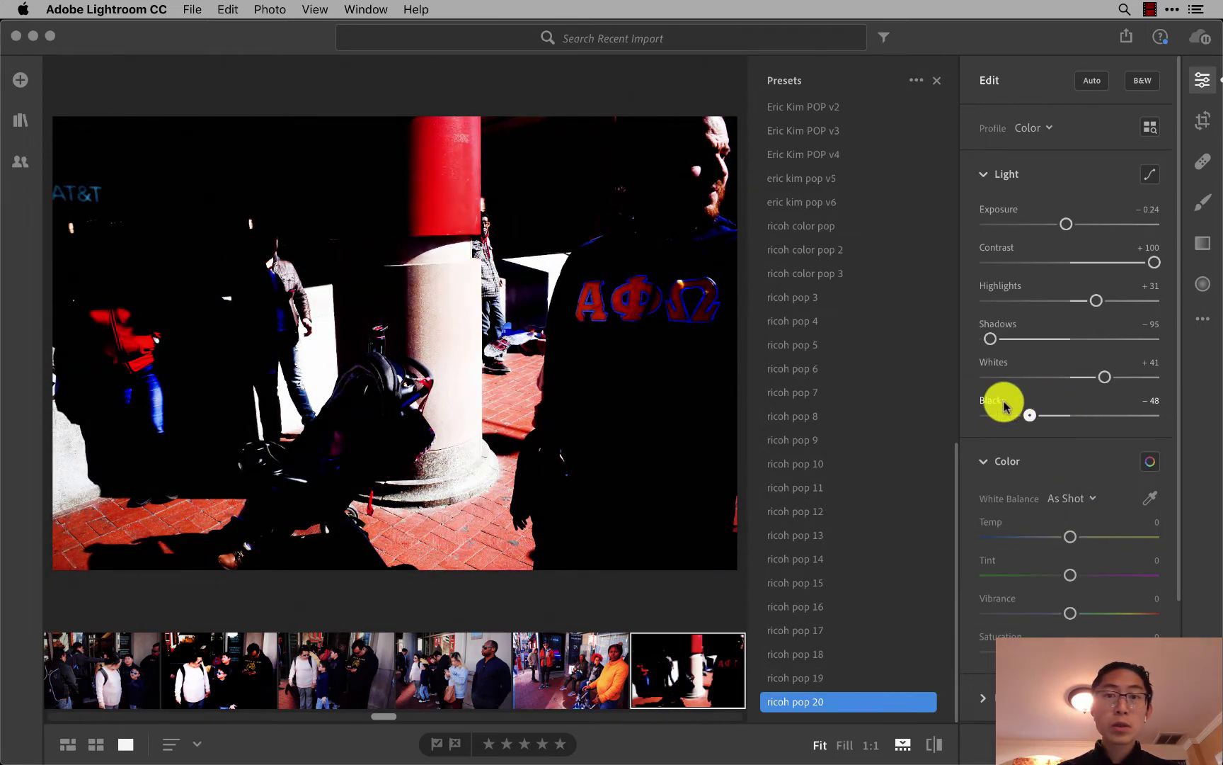
click(1104, 371)
drag(1103, 374, 1121, 376)
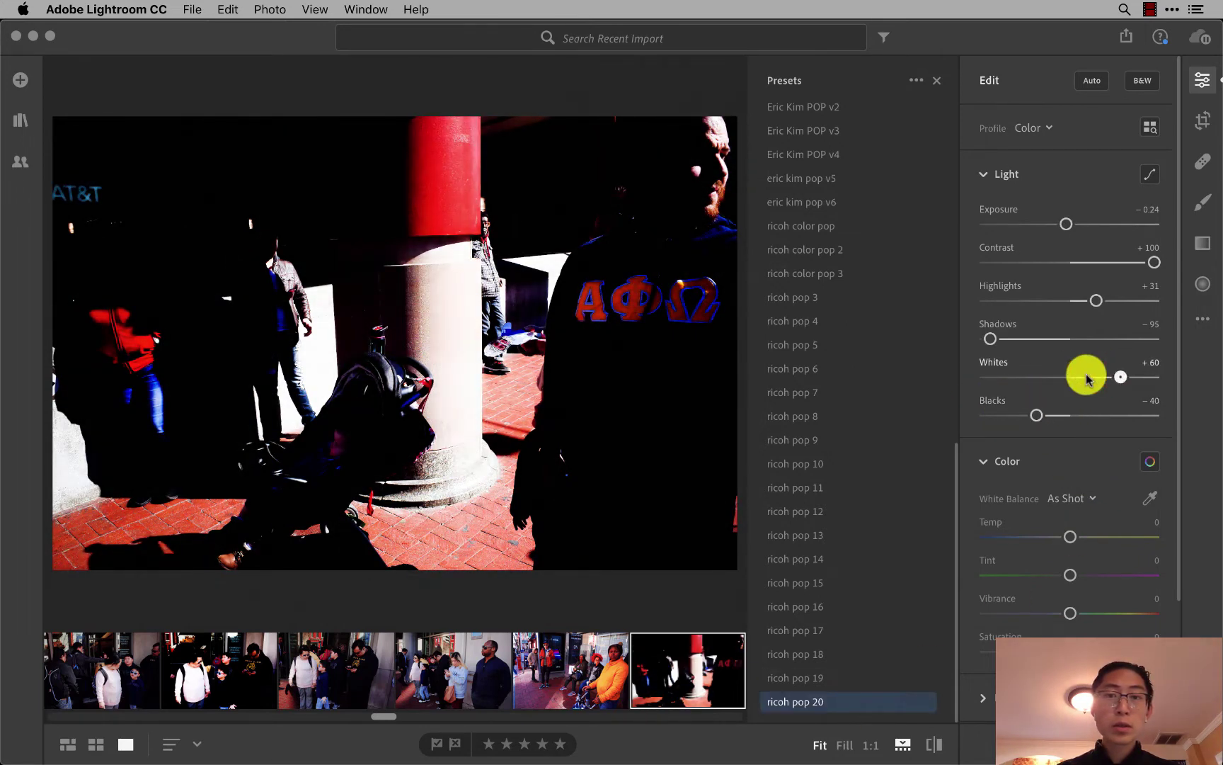
mouse_move(991, 338)
mouse_down()
mouse_move(1057, 338)
mouse_move(1013, 340)
mouse_up()
drag(1092, 299, 1098, 300)
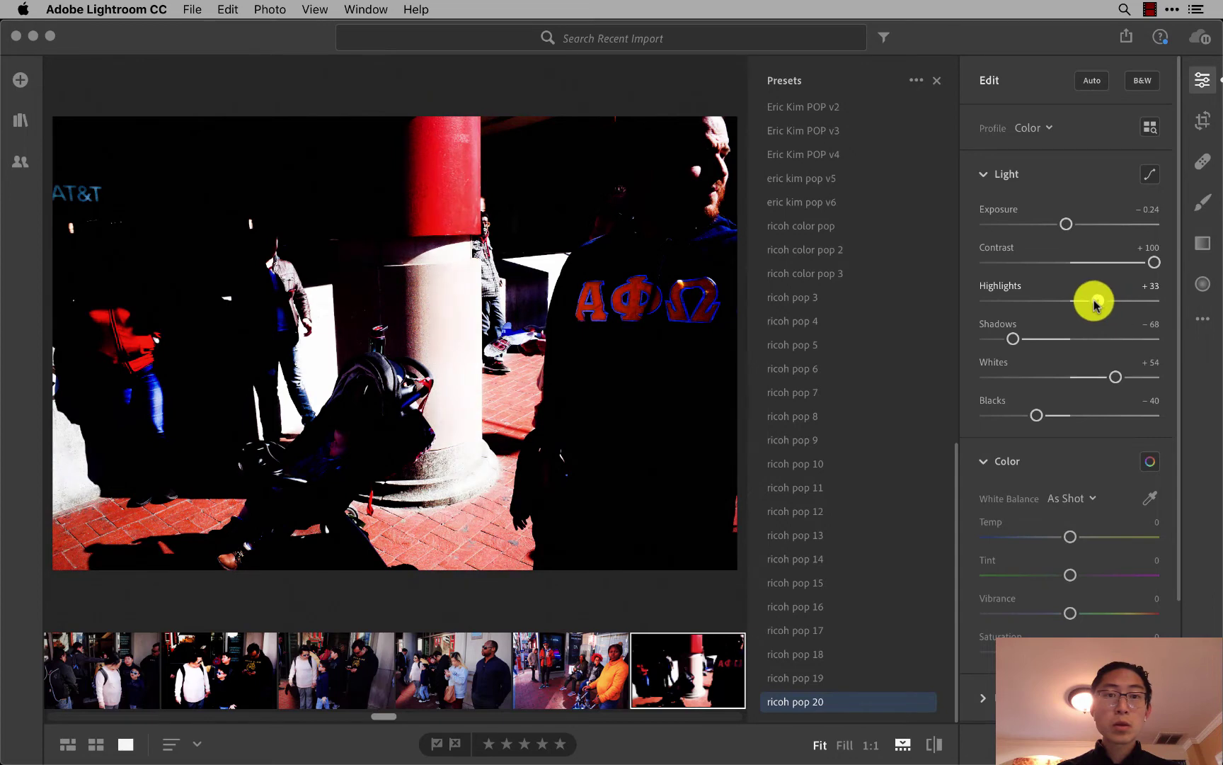
mouse_move(1152, 267)
mouse_down()
mouse_move(1106, 265)
mouse_move(1154, 267)
mouse_up()
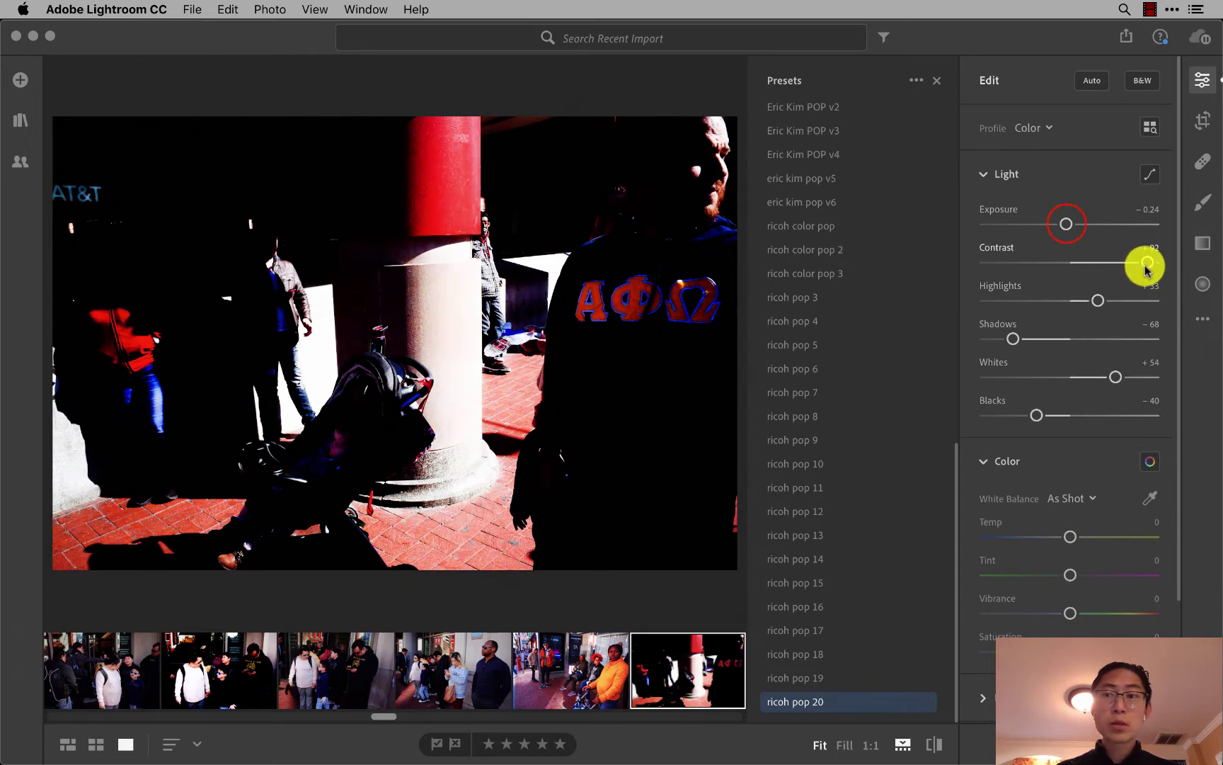
click(1068, 225)
drag(1067, 225, 1059, 228)
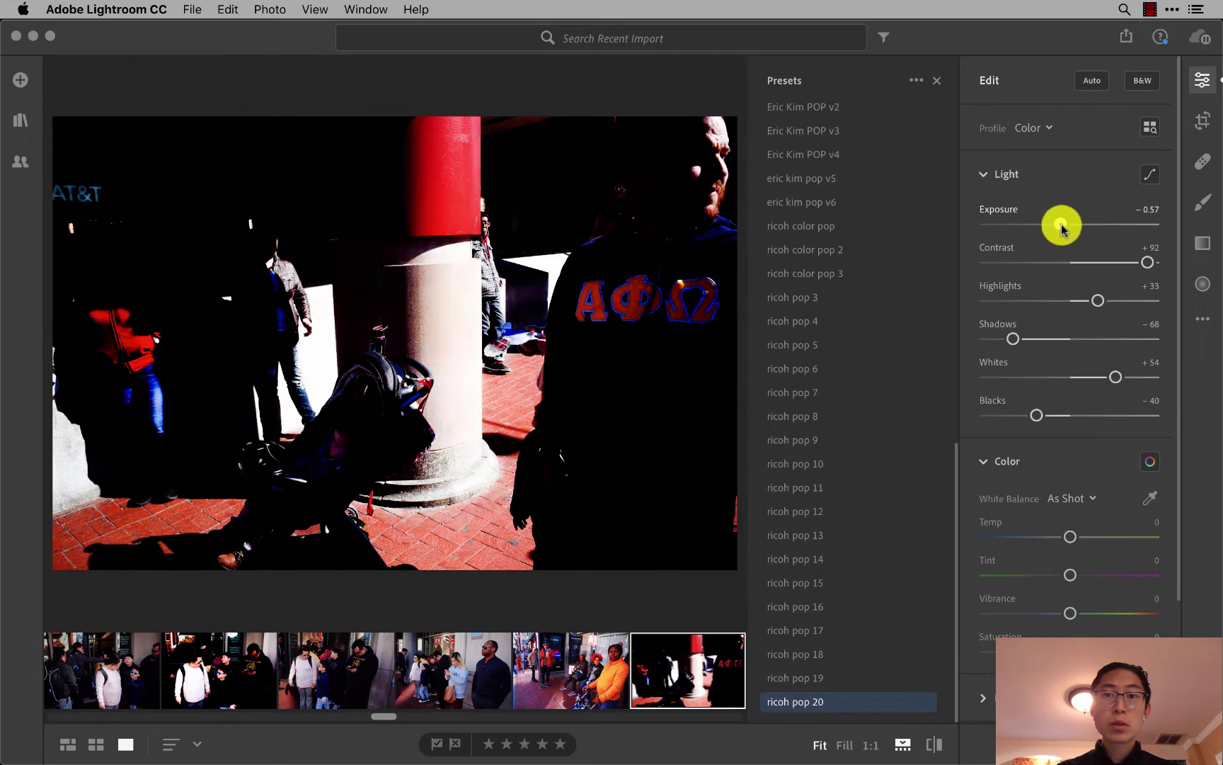
key(super+c)
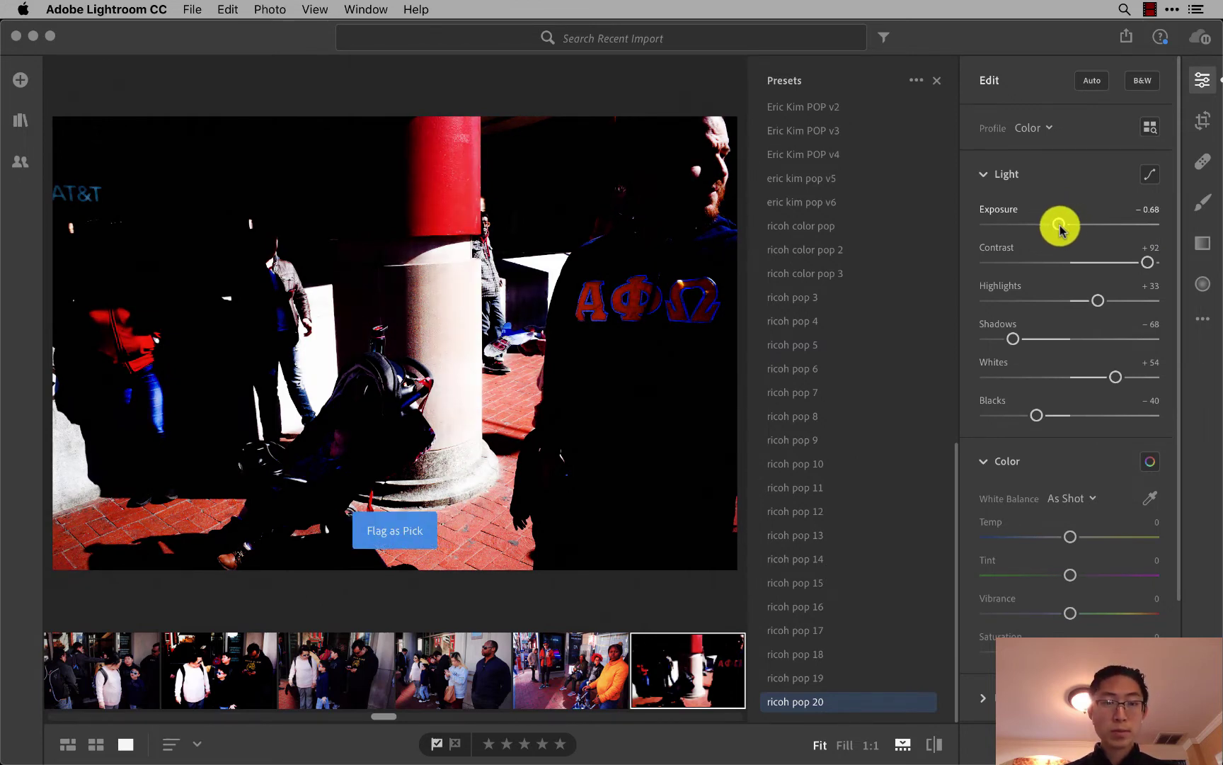
Paste the copied edits onto the next photo and the man-at-wall photo.
key(Right)
key(super+v)
key(Left)
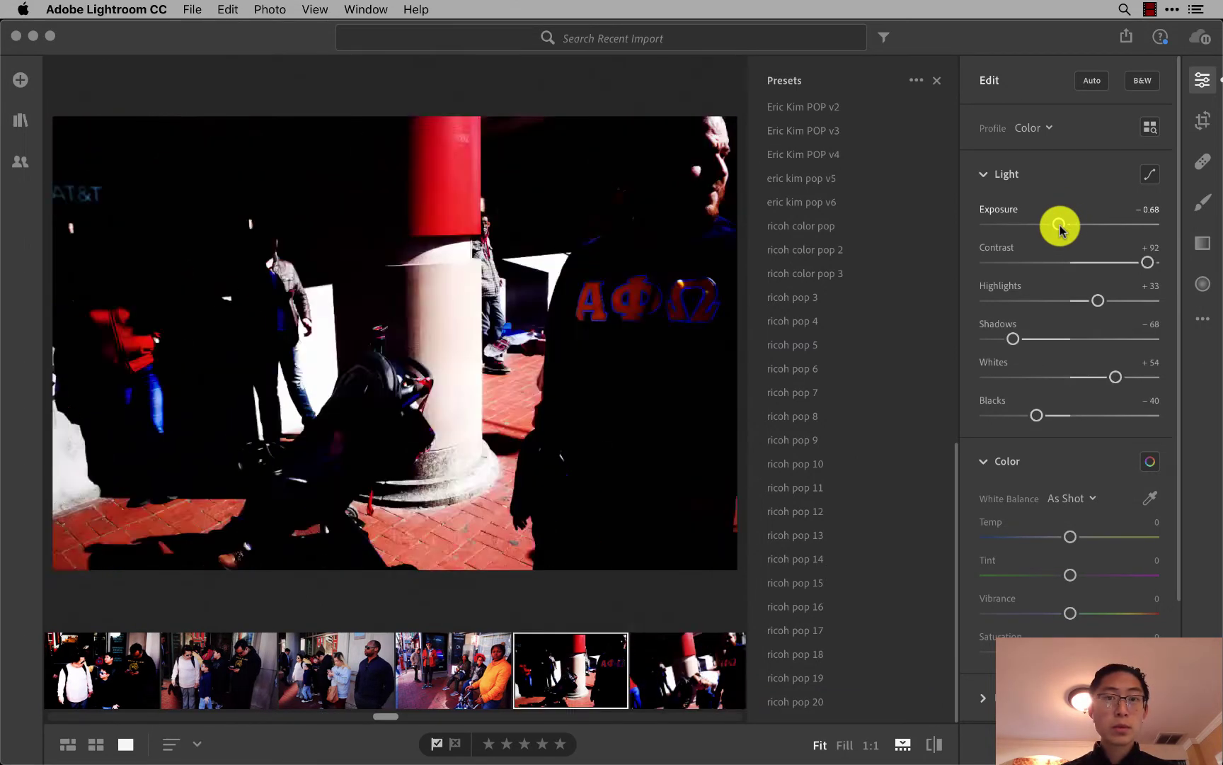
key(Right)
key(Left)
key(Right)
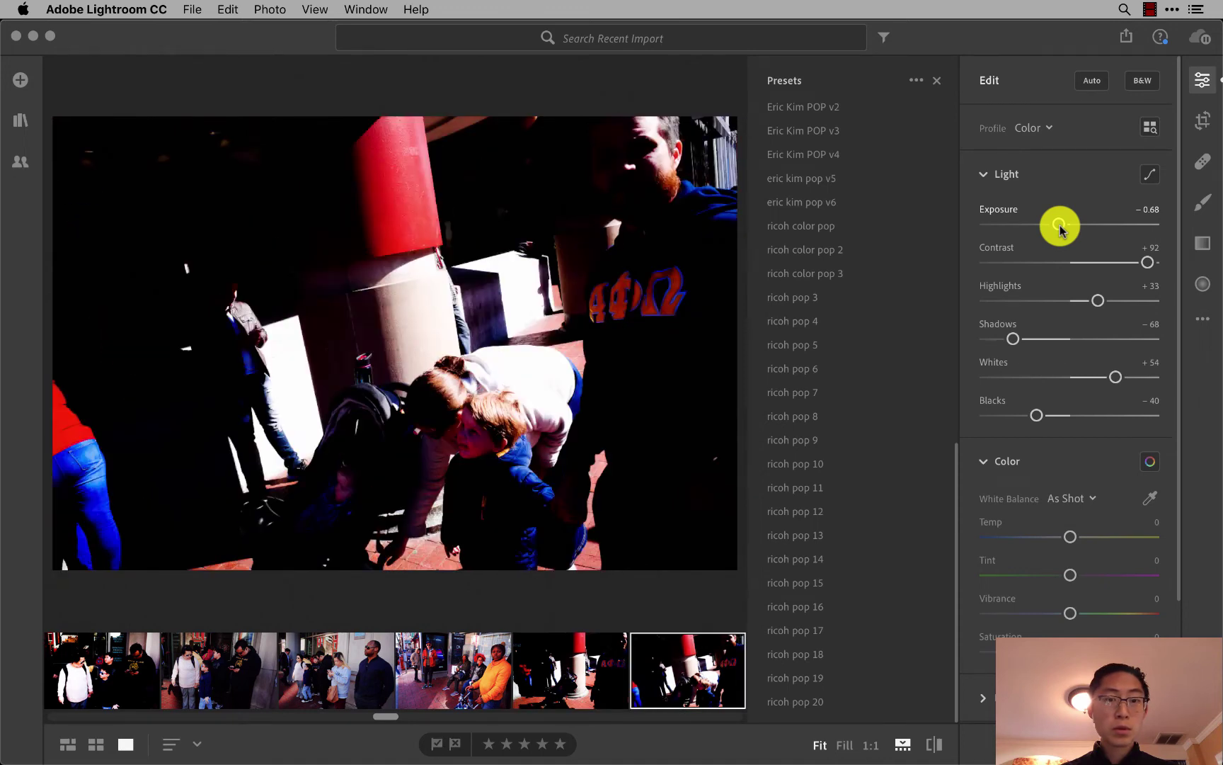
key(Right)
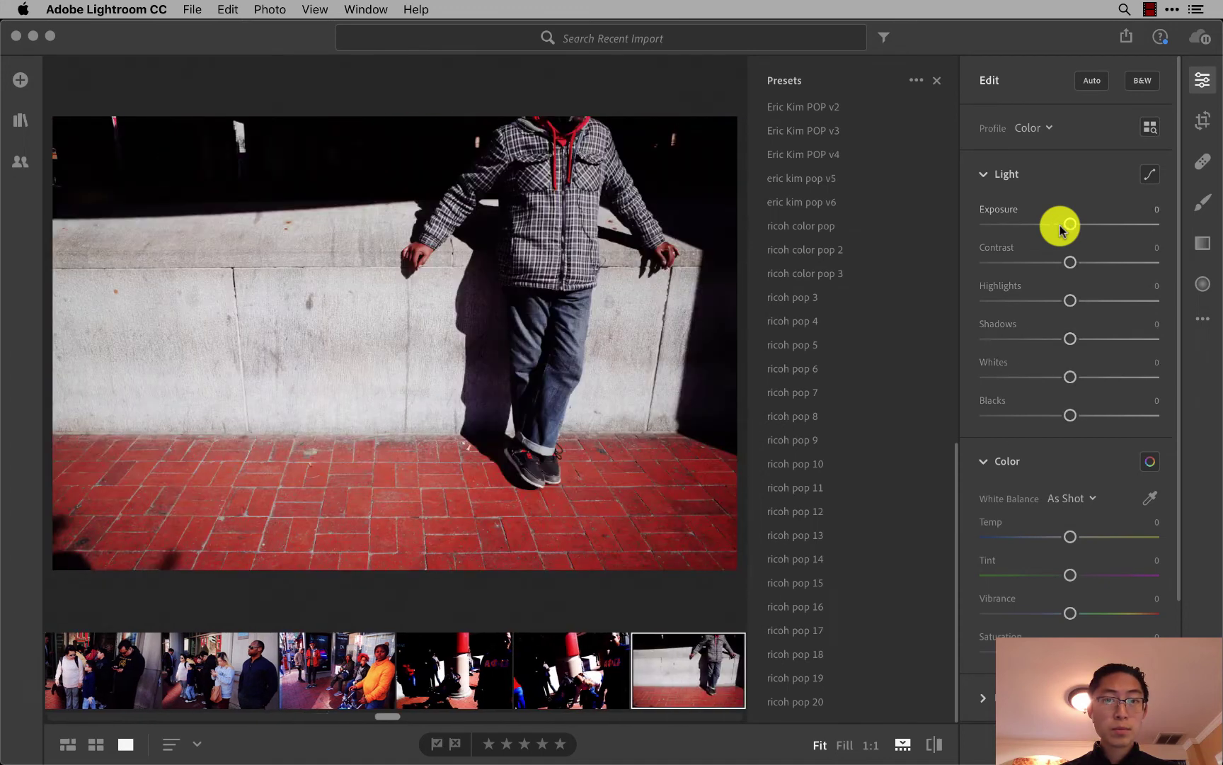
key(super+v)
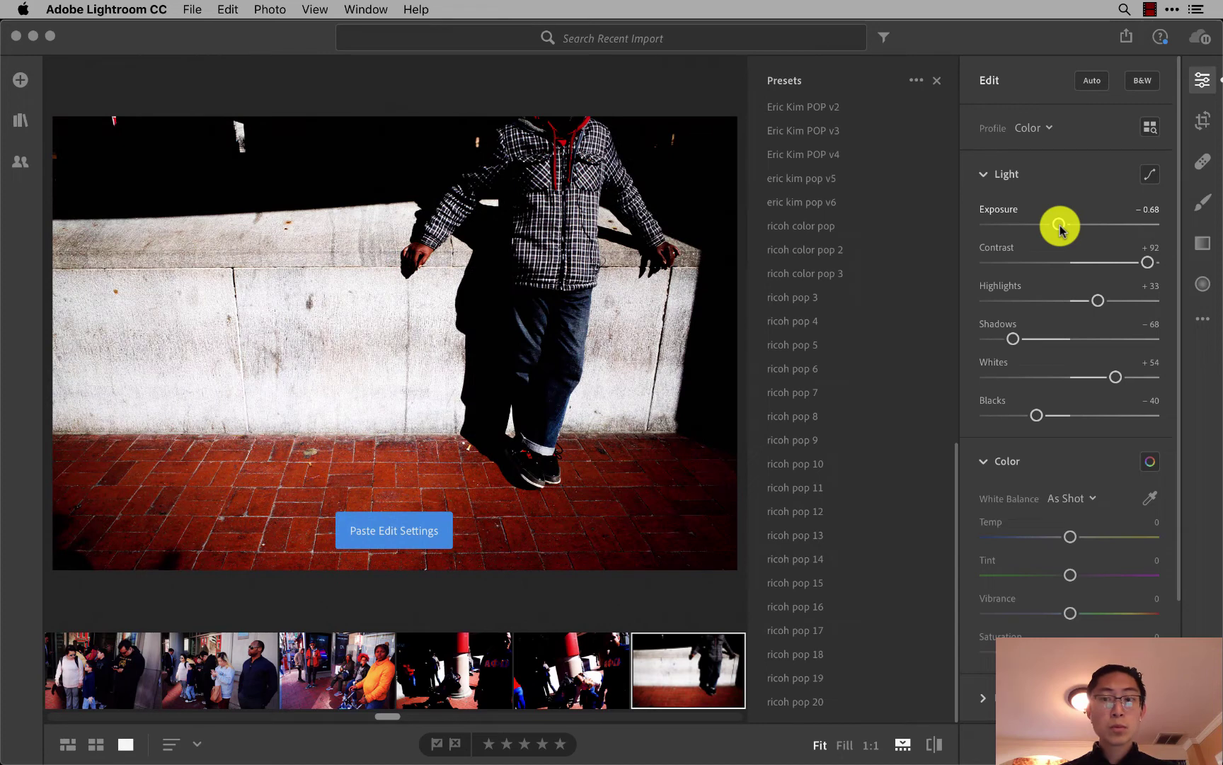
Tune the wall photo to Blacks +8, Whites +74, Shadows −38, Highlights +56, Contrast +100, and copy its settings.
click(1033, 412)
drag(1034, 415, 1076, 415)
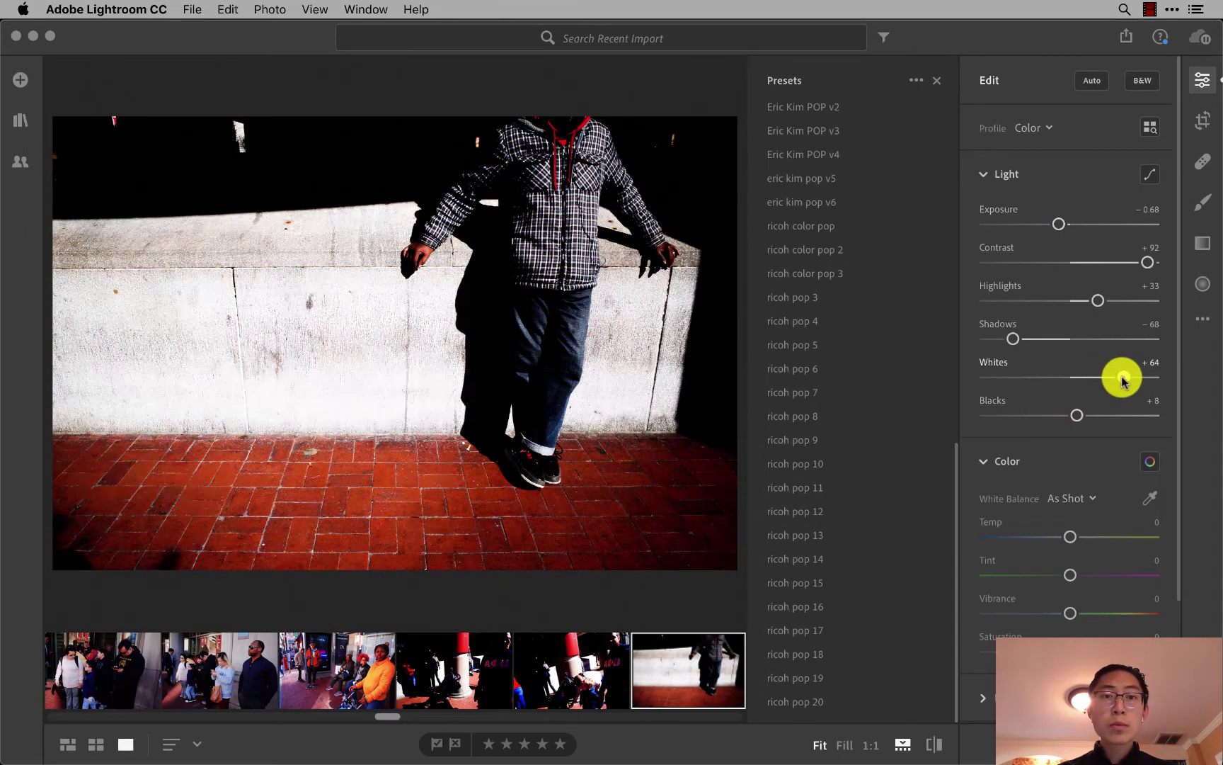
drag(1115, 378, 1132, 377)
click(1014, 339)
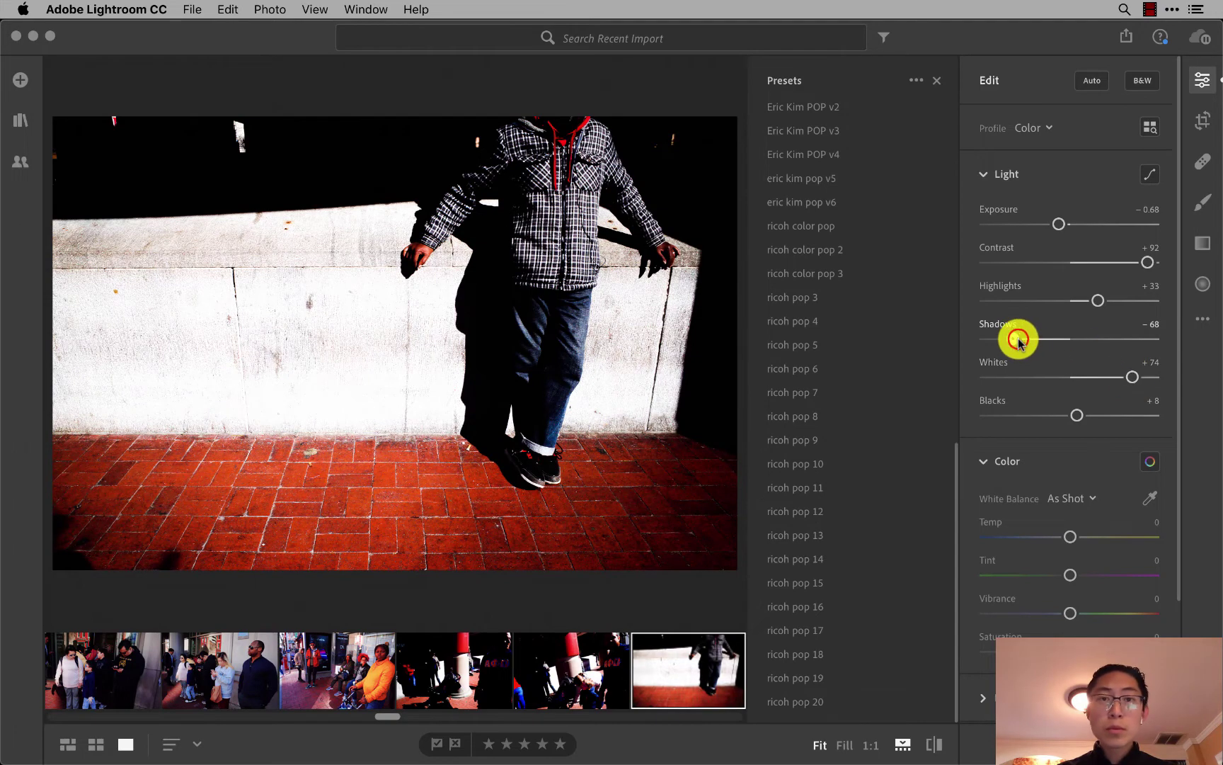
drag(1018, 340, 1038, 339)
click(1095, 304)
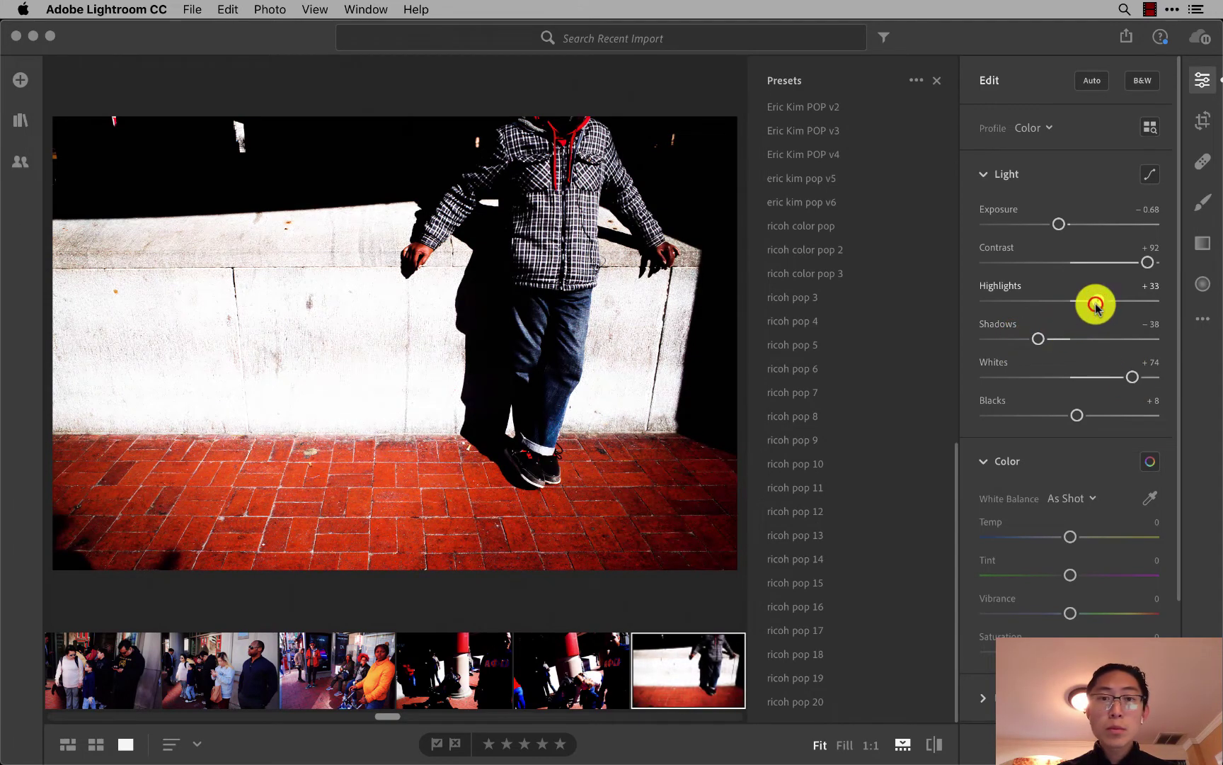
drag(1095, 305, 1160, 259)
click(1144, 262)
click(1061, 225)
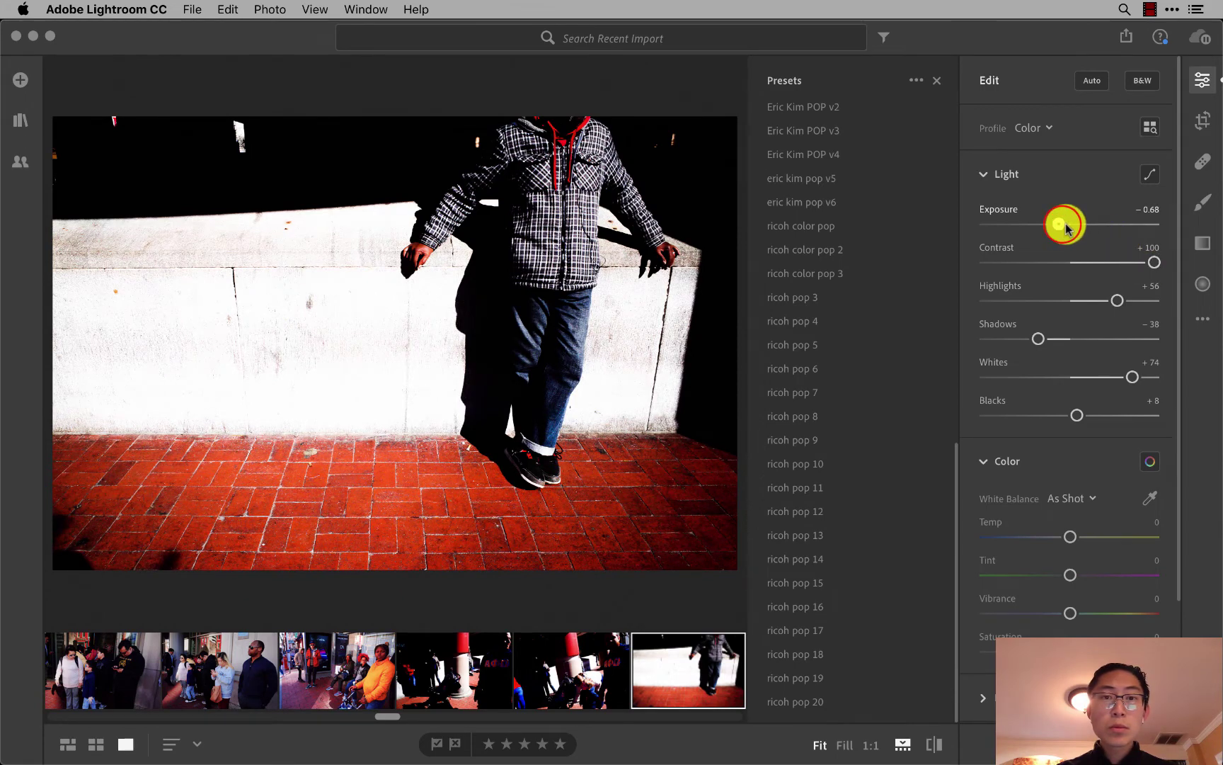
drag(1062, 225, 1066, 225)
key(super+c)
Paste onto the AT&T portrait and set Whites +88, Shadows −67, Highlights +42, Exposure −0.28.
key(Right)
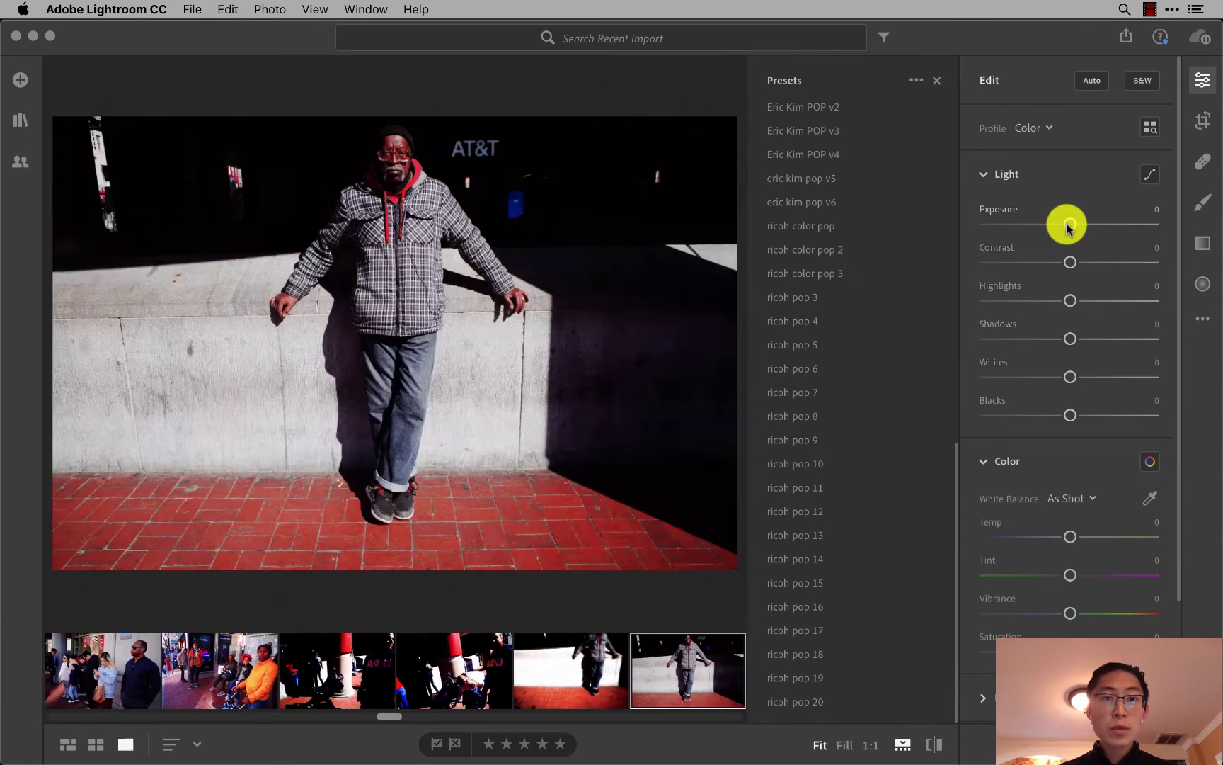
key(super+v)
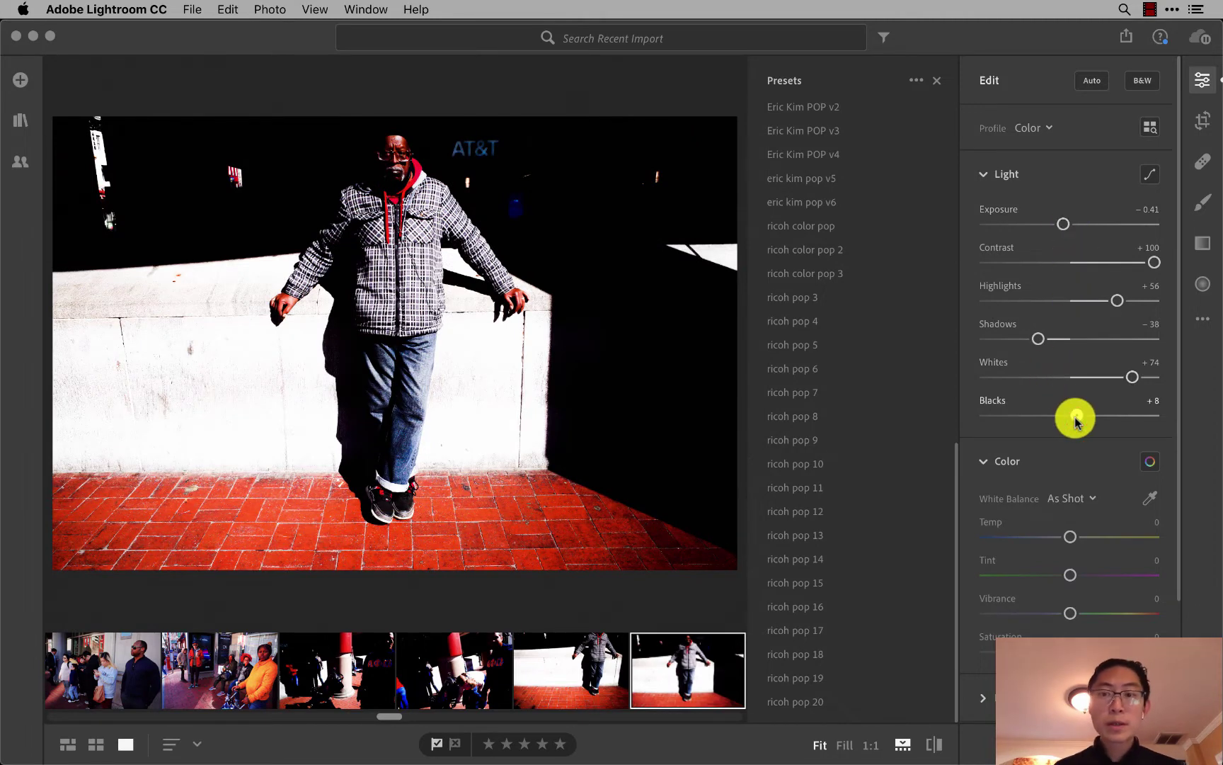
drag(1075, 421, 1078, 415)
drag(1131, 377, 1145, 377)
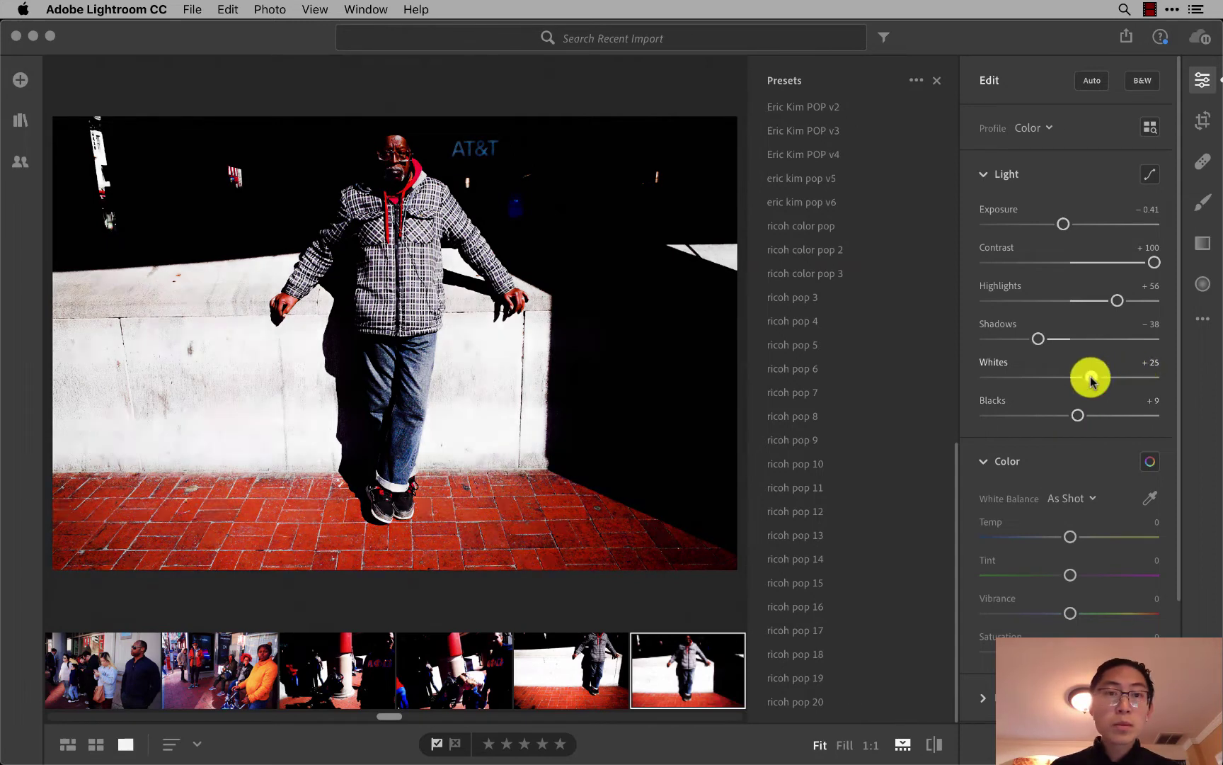
click(1039, 340)
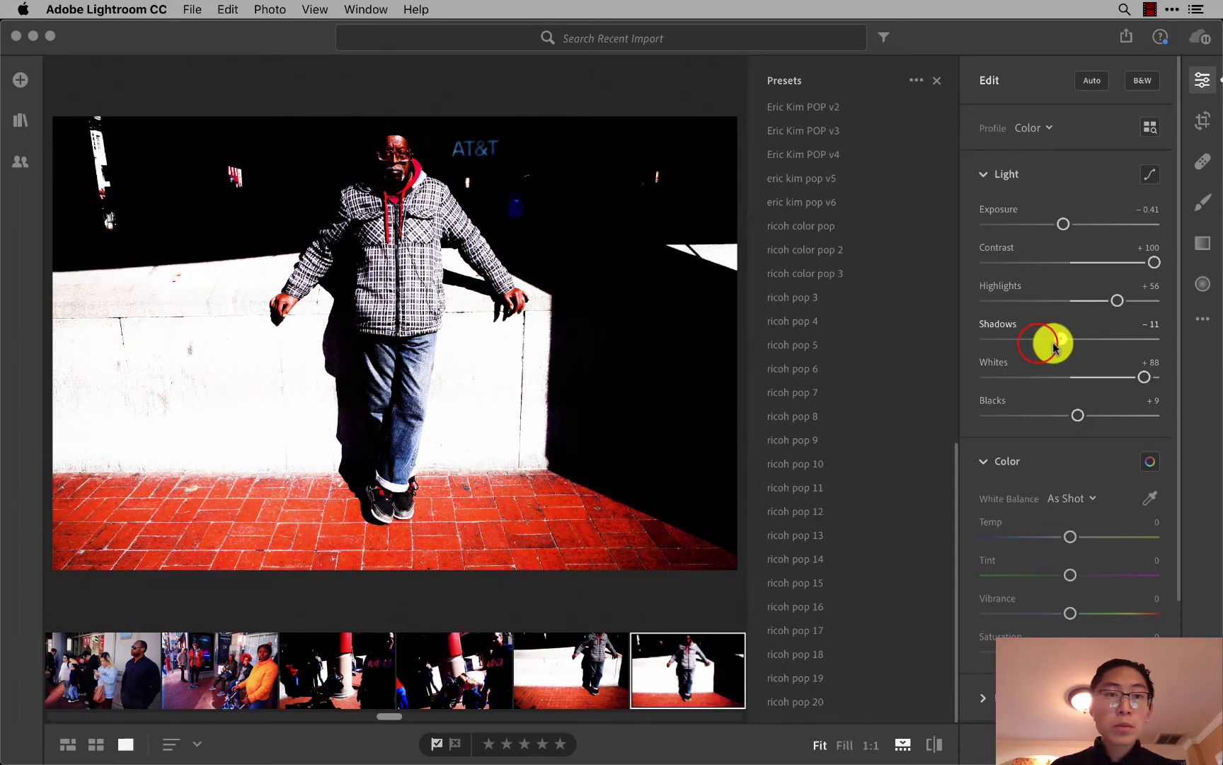
drag(1054, 347, 1009, 345)
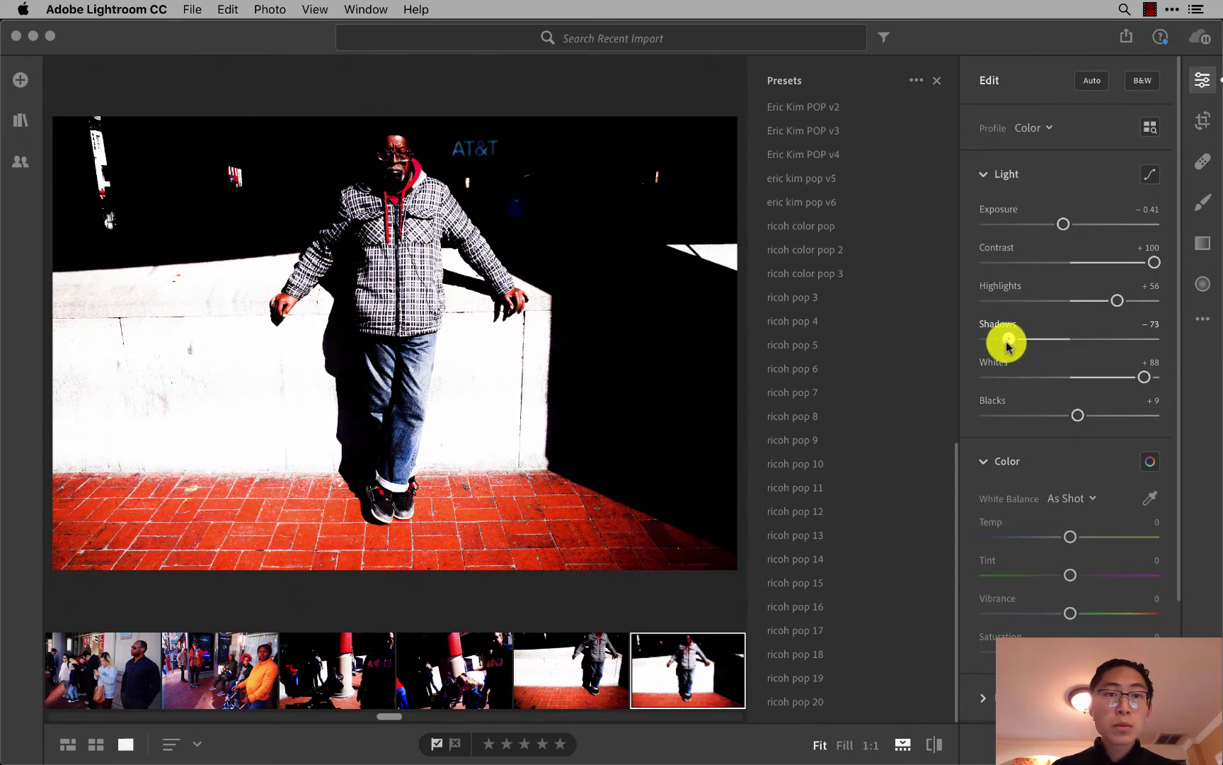
mouse_move(1117, 301)
mouse_down()
mouse_move(1093, 303)
mouse_move(1119, 303)
mouse_move(1101, 309)
mouse_up()
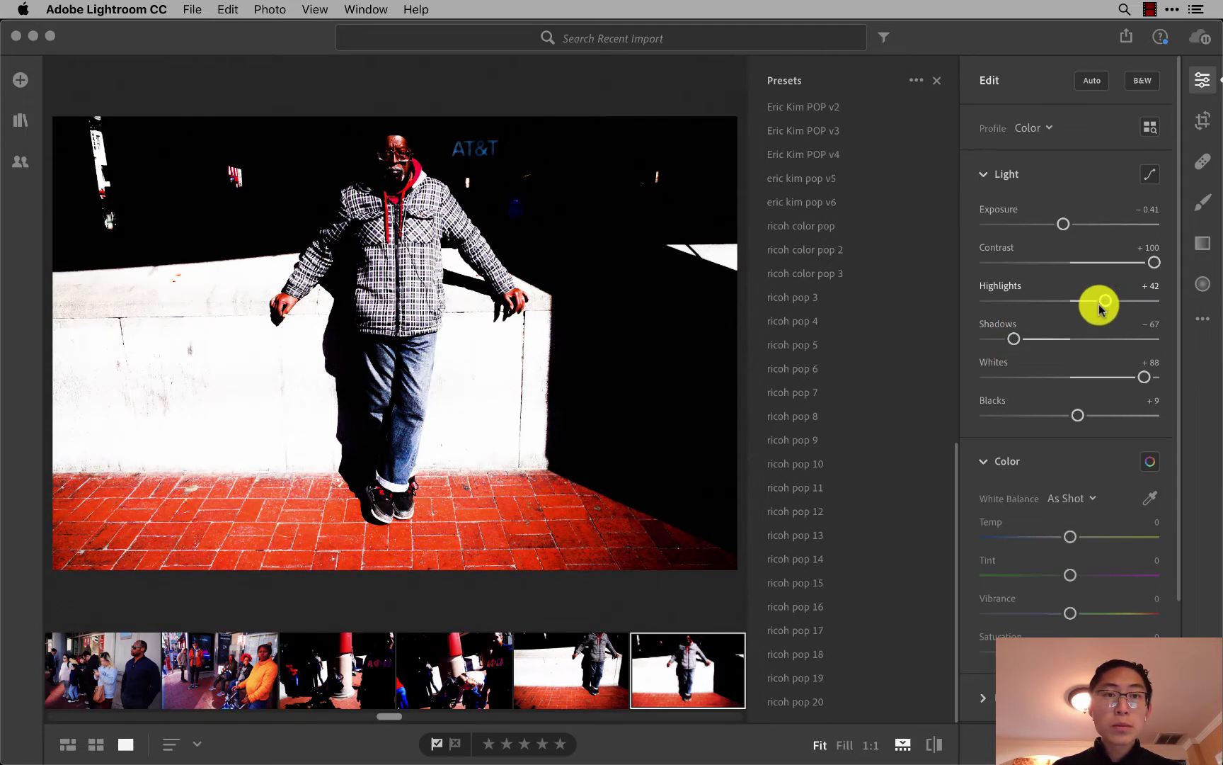
click(1066, 224)
drag(1065, 227, 1067, 228)
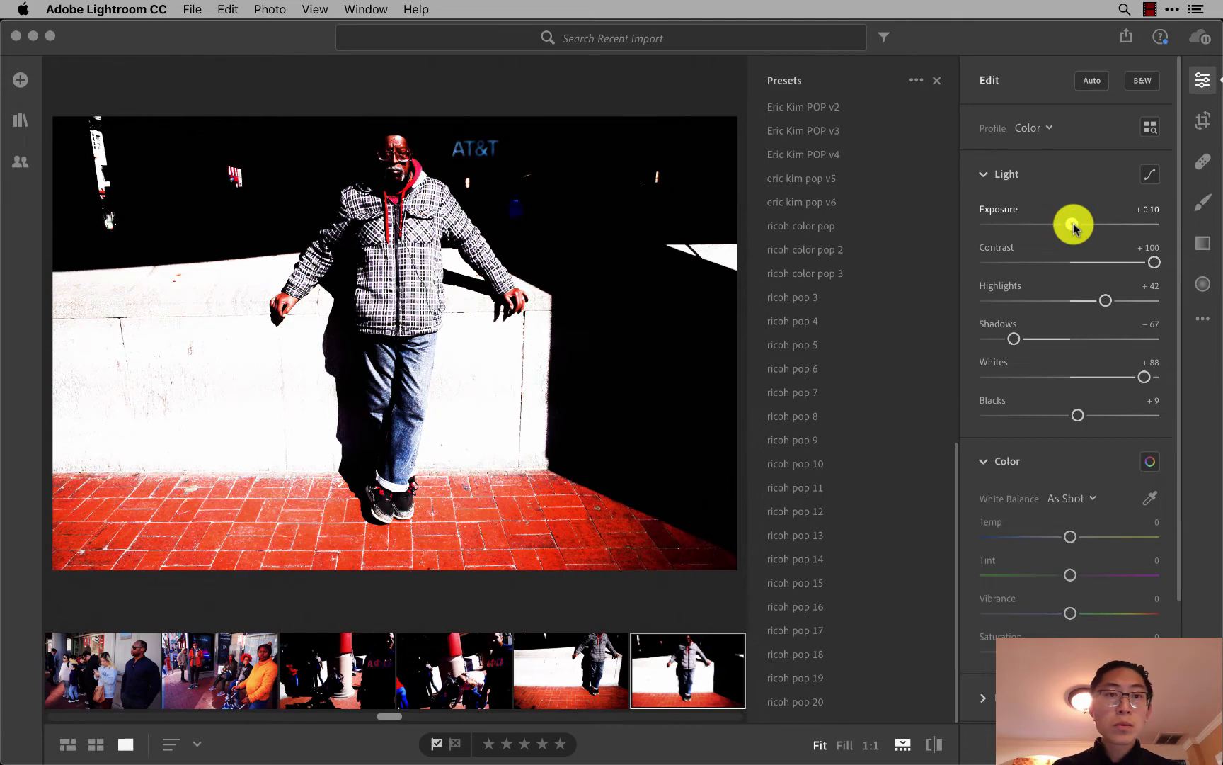
Paste the copied edits onto the next five photos, ending on the shadow portrait.
key(super+v)
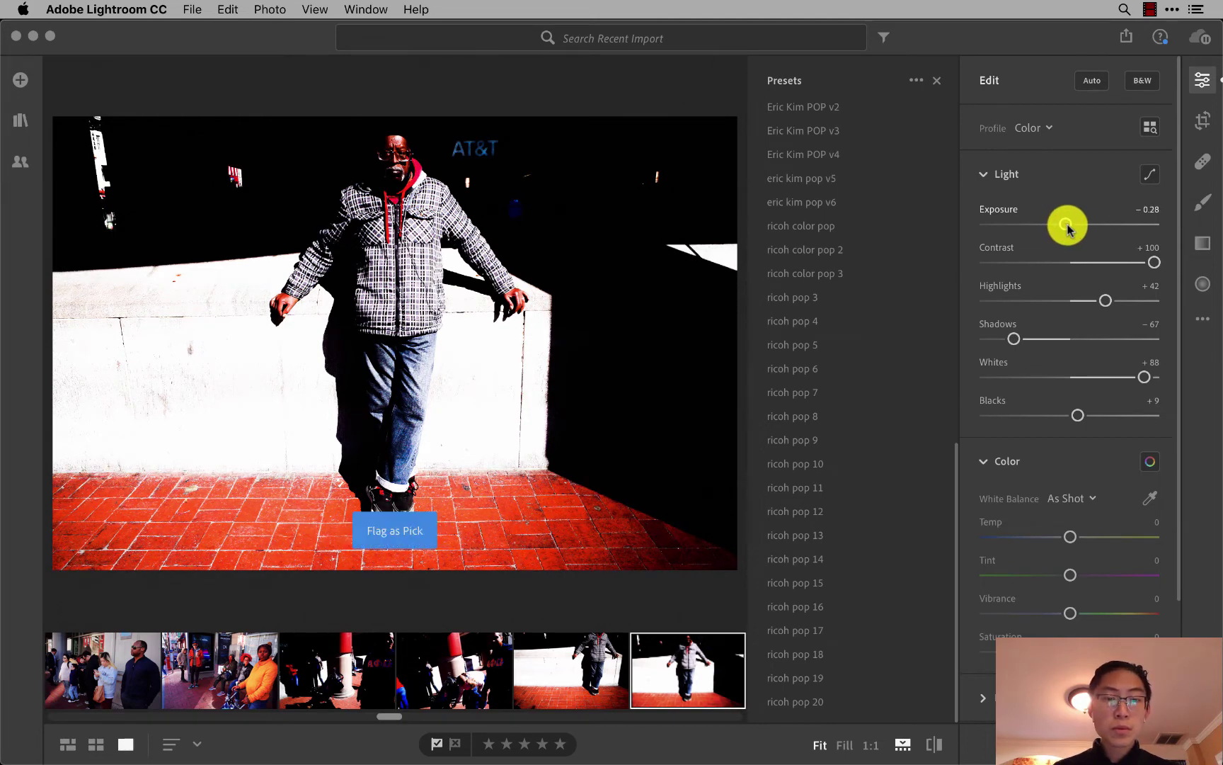
key(Right)
key(super+v)
key(Right)
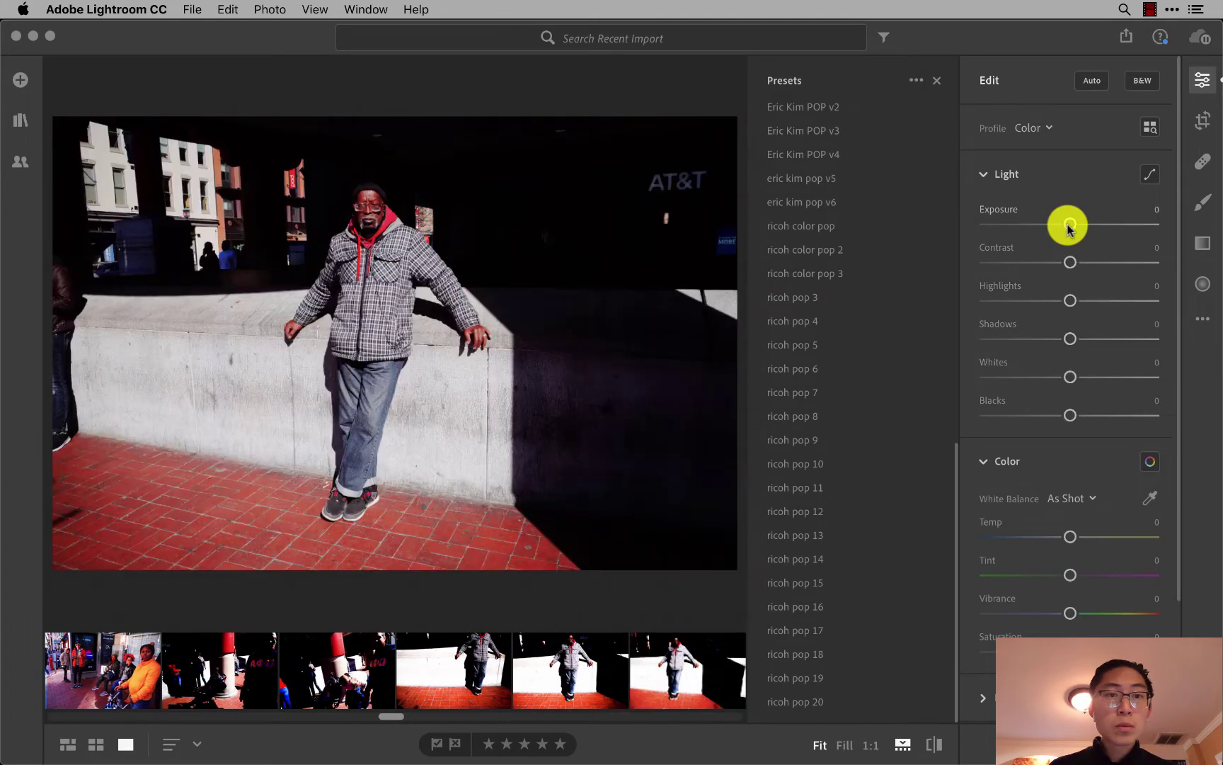
key(super+v)
key(Right)
key(Right)
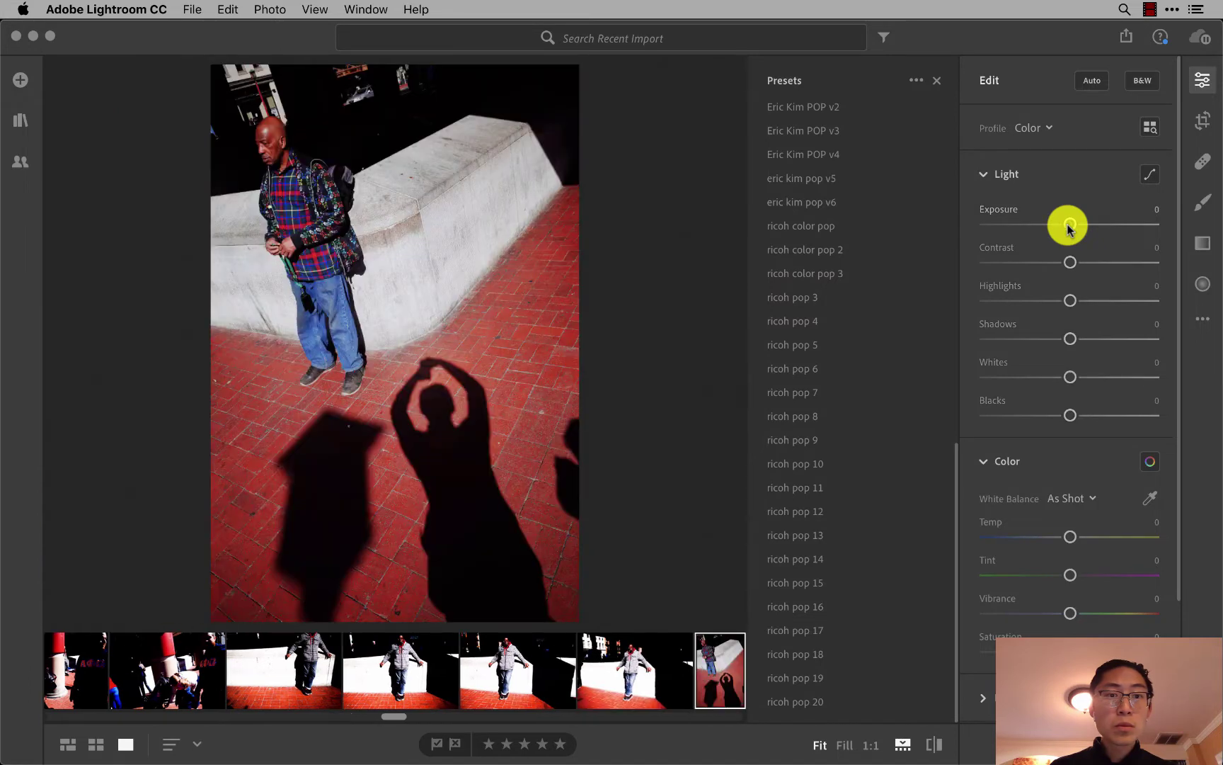
key(super+v)
key(Right)
key(super+v)
key(super+v)
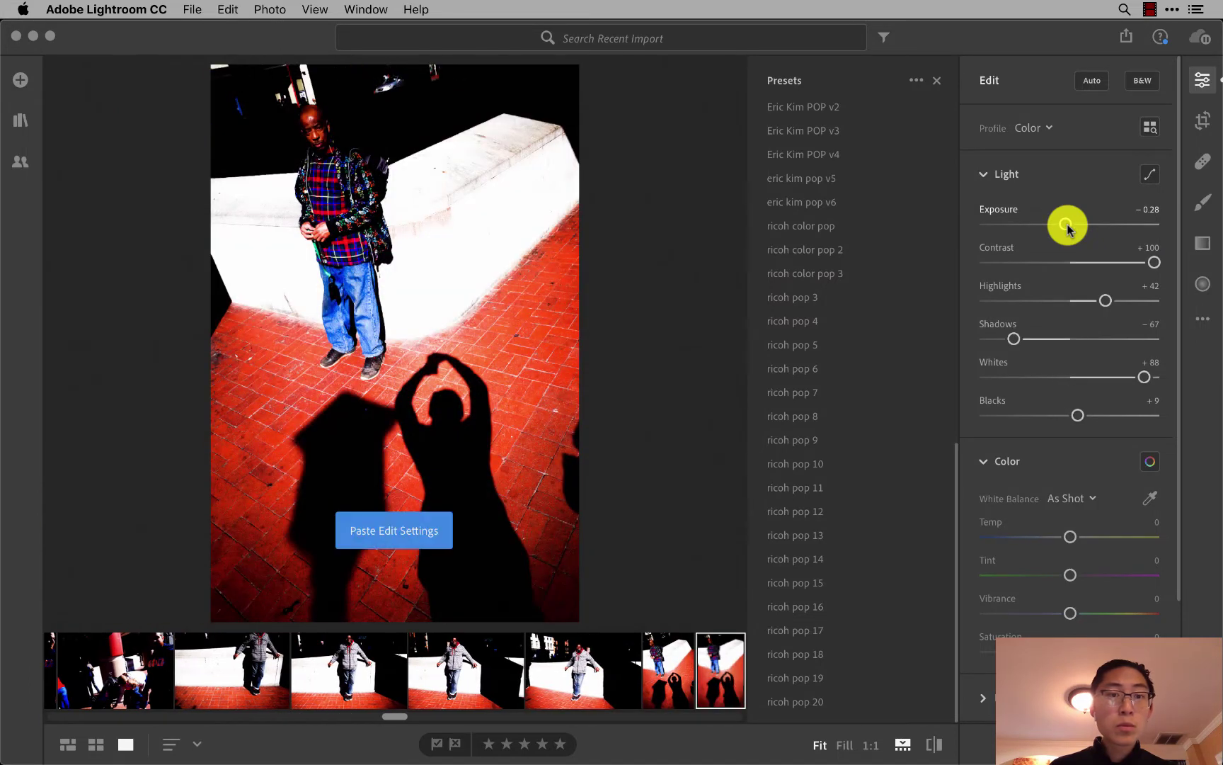
key(Right)
key(super+v)
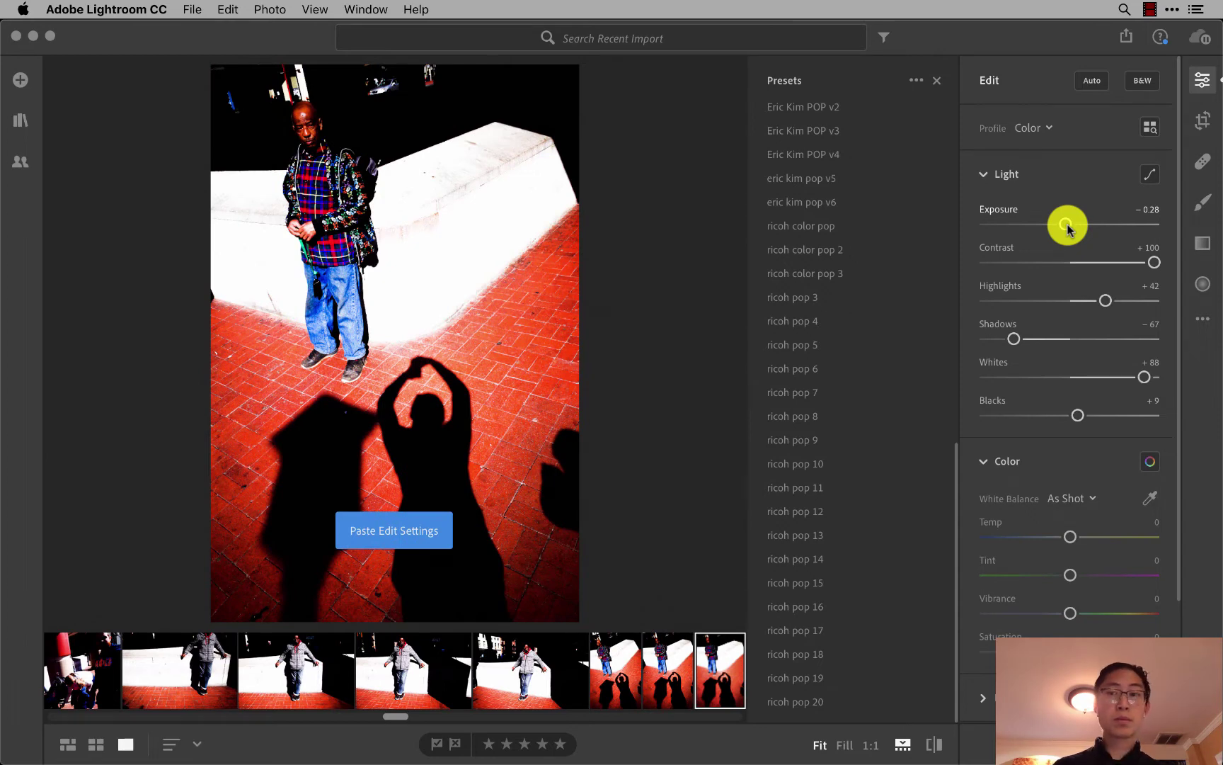
Set the brick portrait to Blacks −23, Whites +82, Shadows −51, Highlights +17.
click(1075, 414)
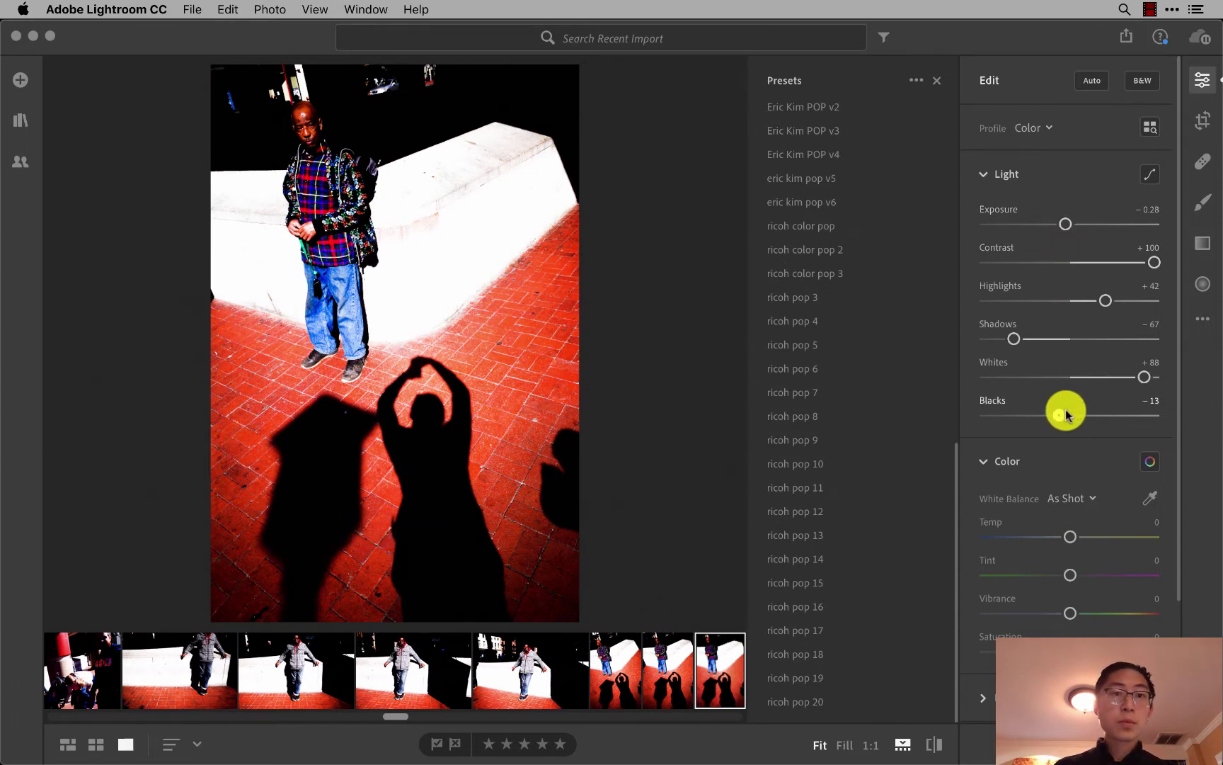
drag(1067, 415, 1045, 414)
click(1130, 384)
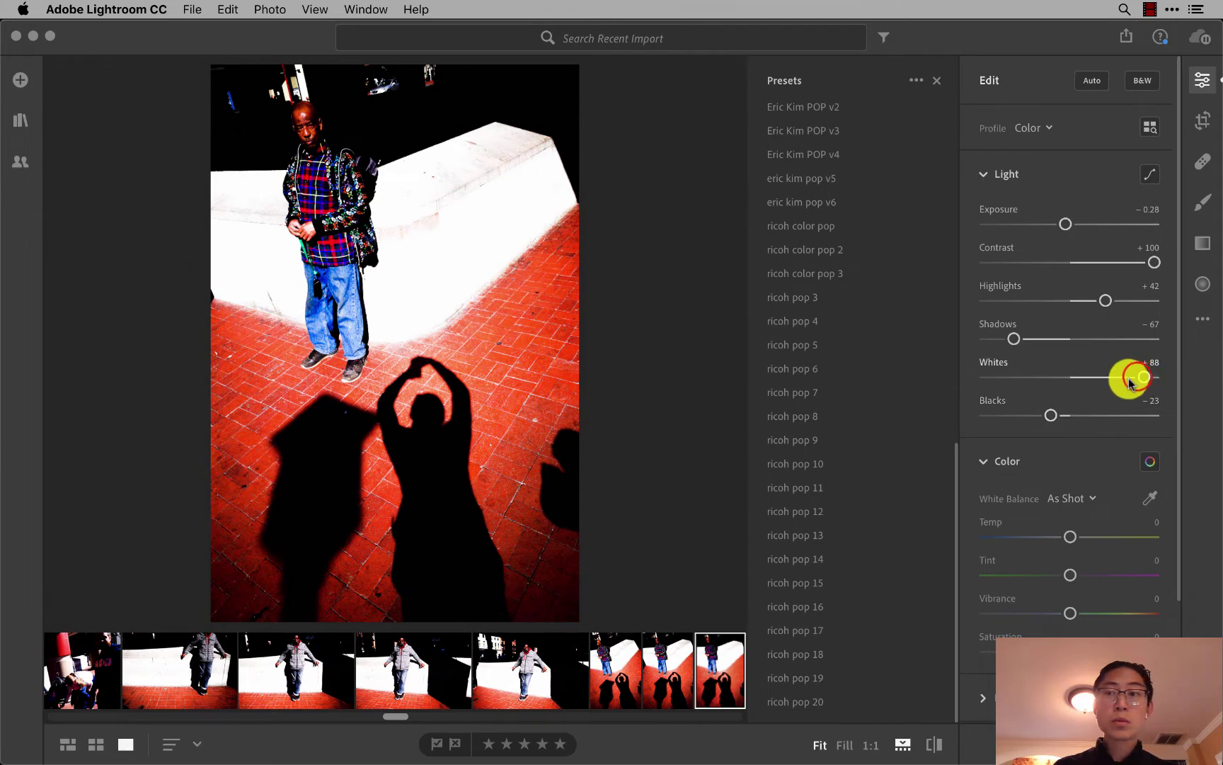
mouse_move(1138, 380)
mouse_down()
mouse_move(1092, 376)
mouse_move(1134, 378)
mouse_up()
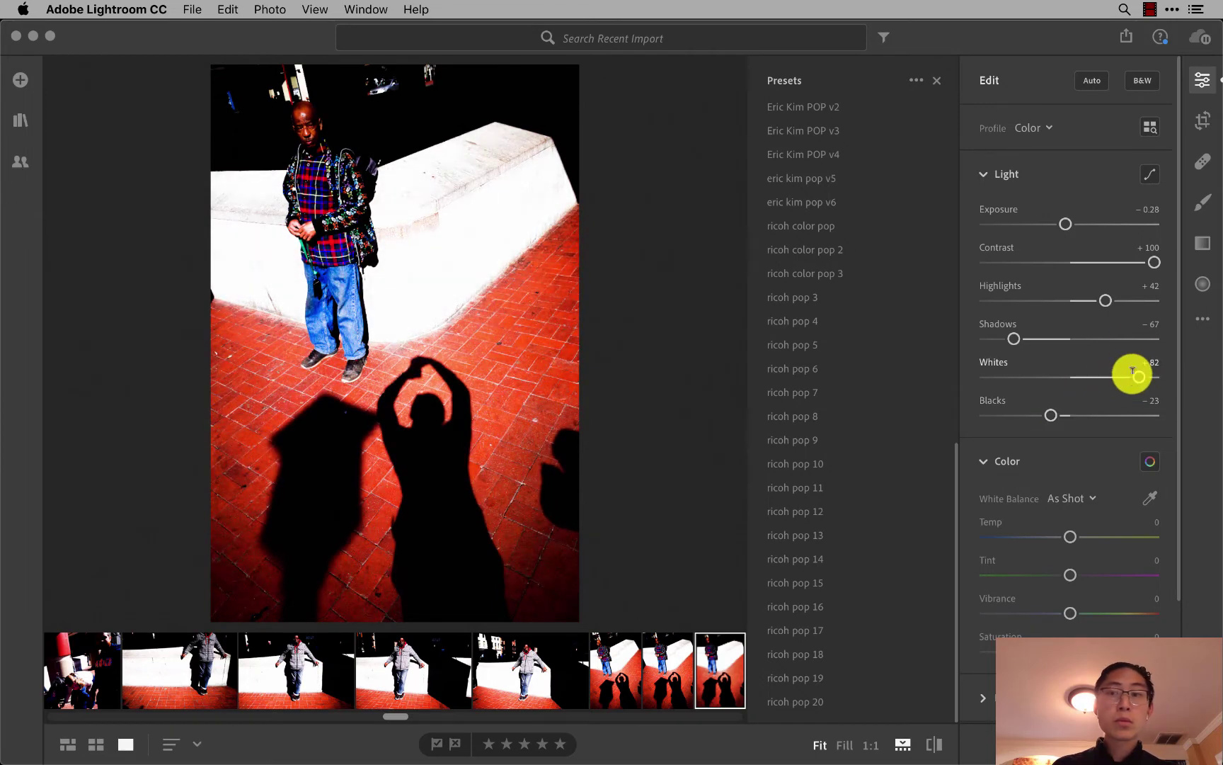
mouse_move(998, 345)
mouse_down()
mouse_move(1065, 341)
mouse_move(1026, 346)
mouse_up()
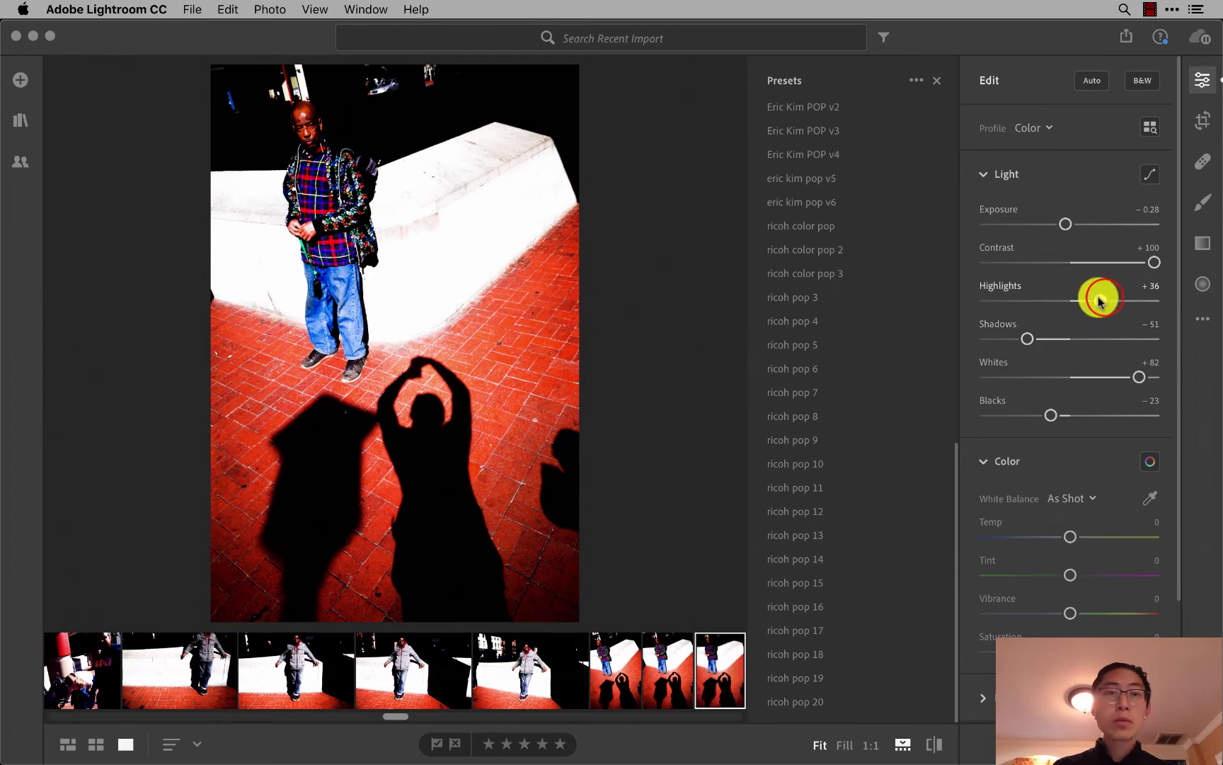
drag(1099, 301, 1083, 300)
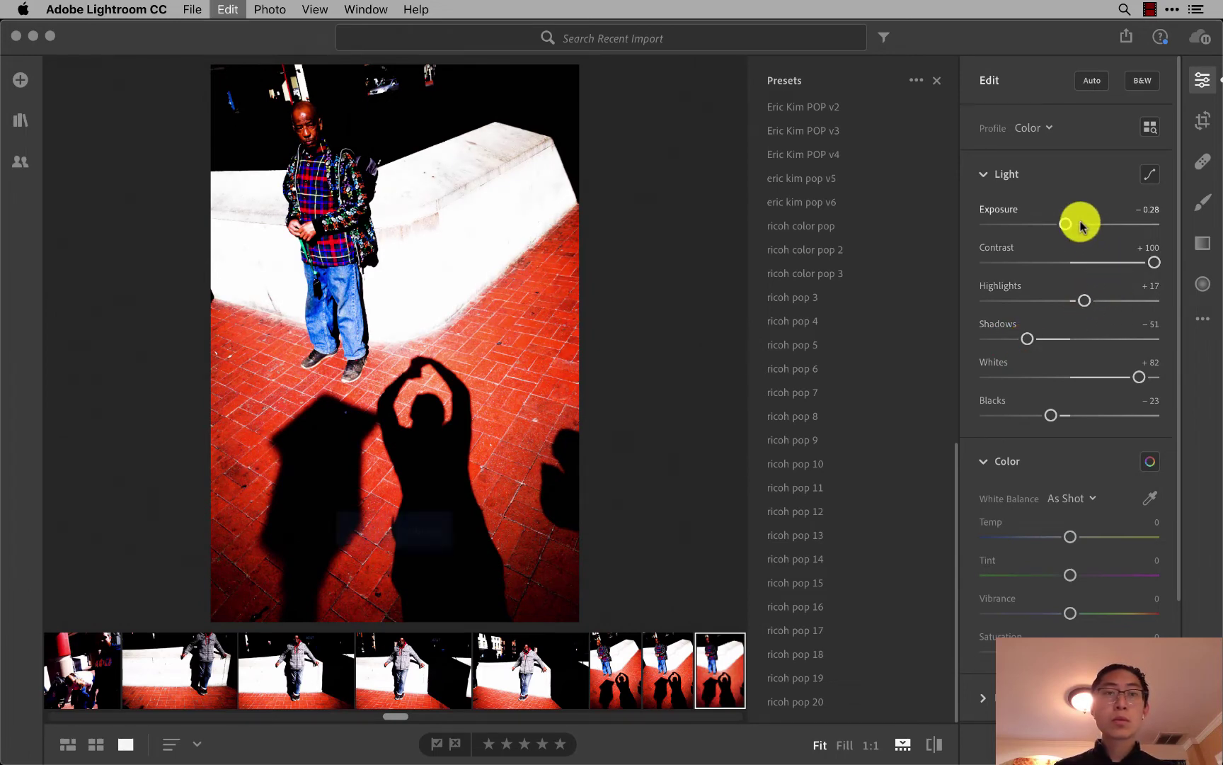
key(Right)
Paste the pop settings onto the next photos, undo it on the crosswalk photo, and preview ricoh pop 18.
key(Right)
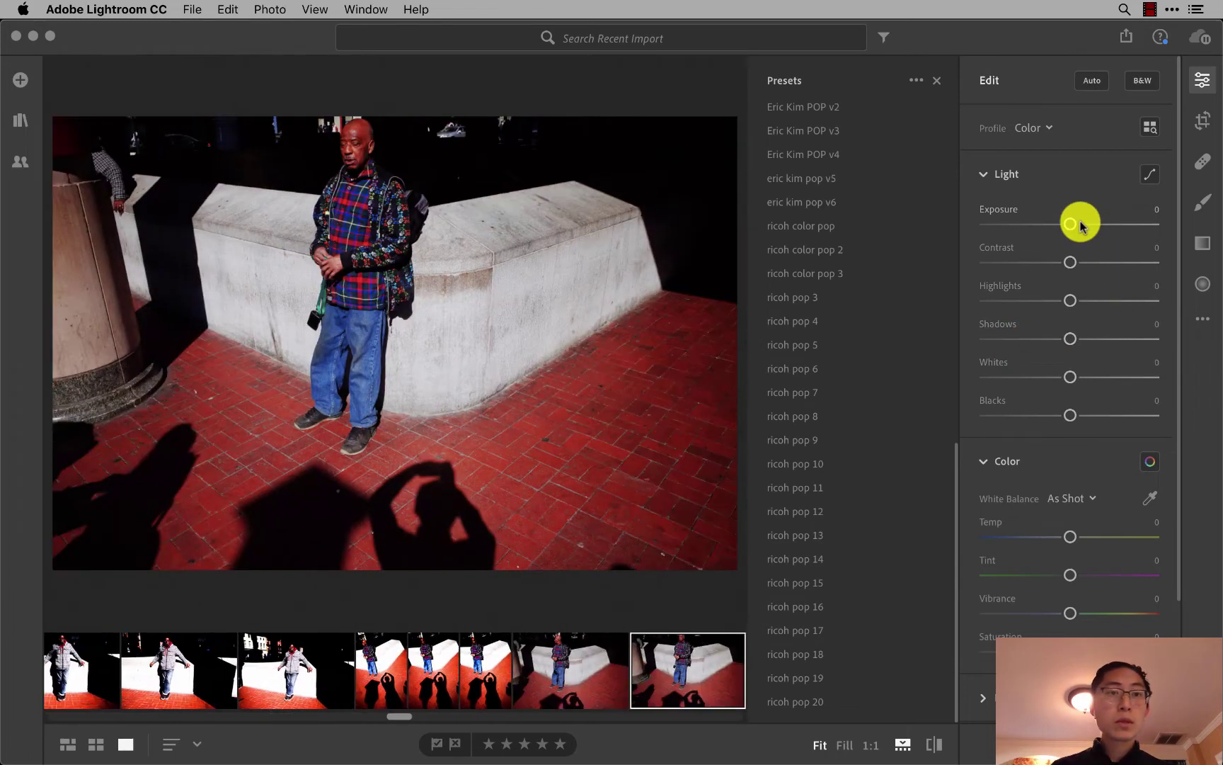
key(super+v)
key(Right)
key(super+v)
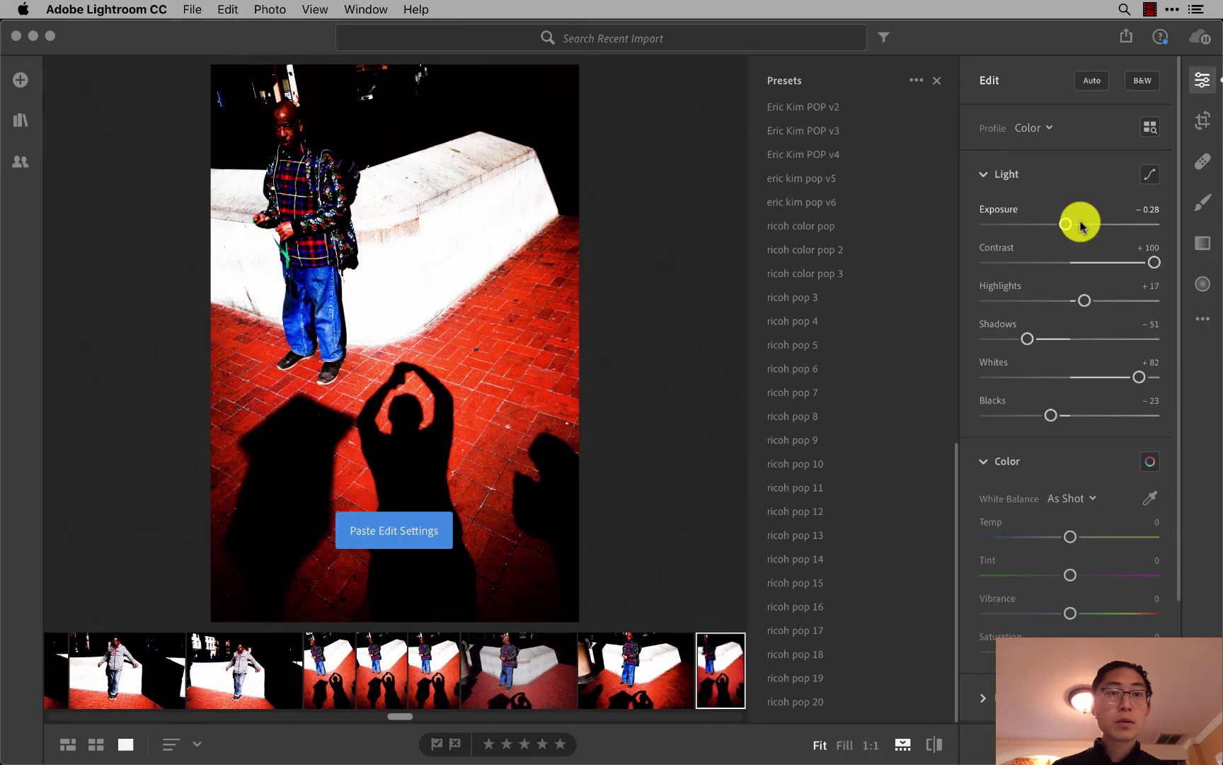
key(Right)
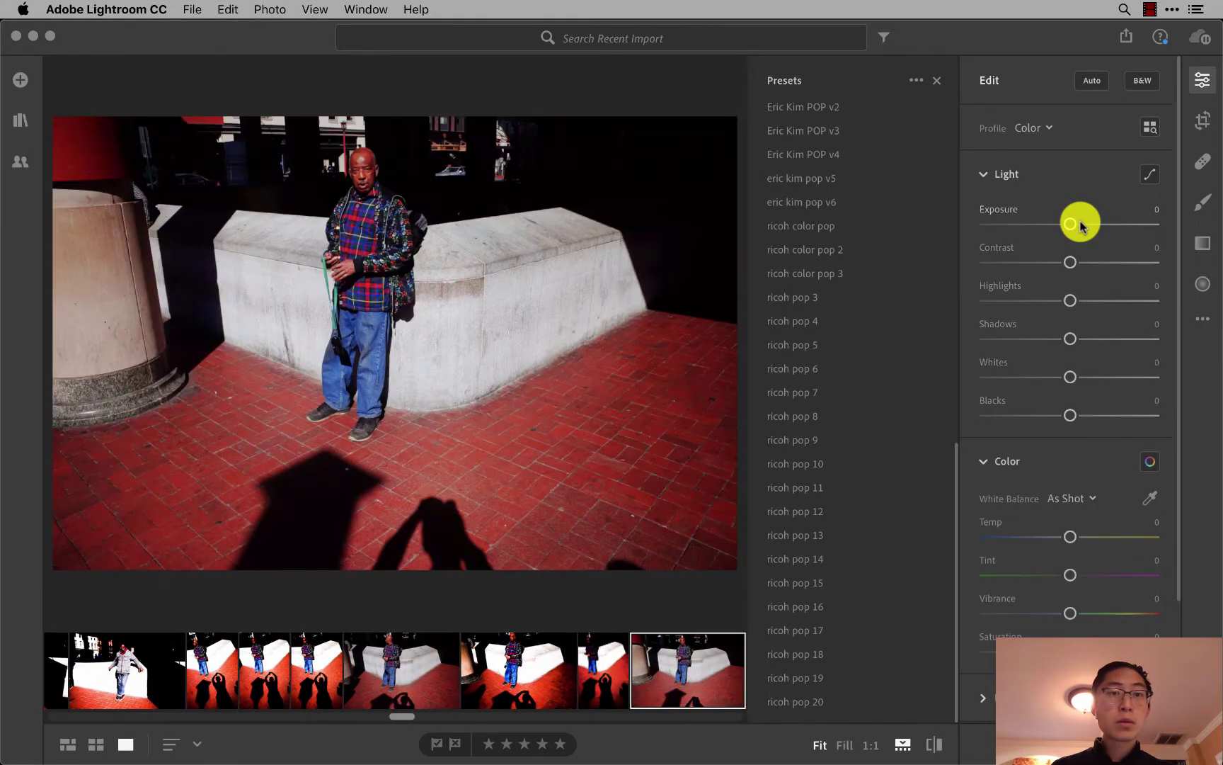
key(Right)
key(super+v)
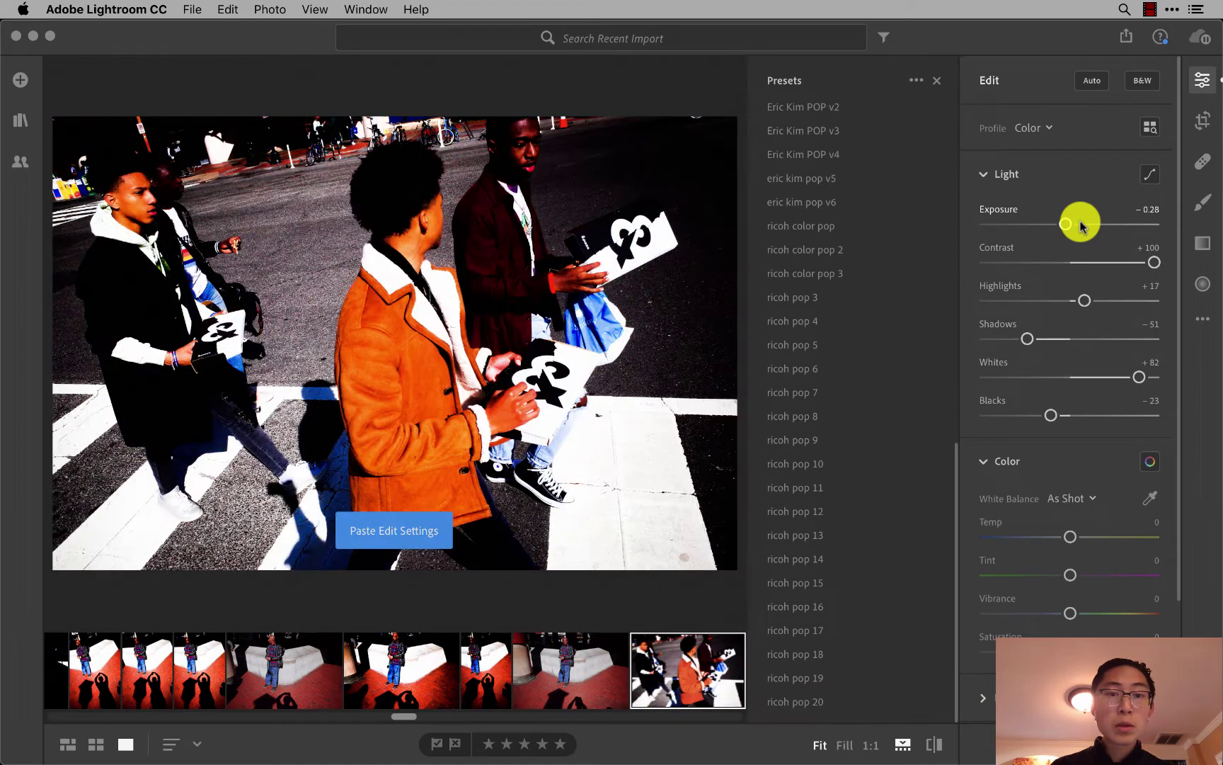
key(super+z)
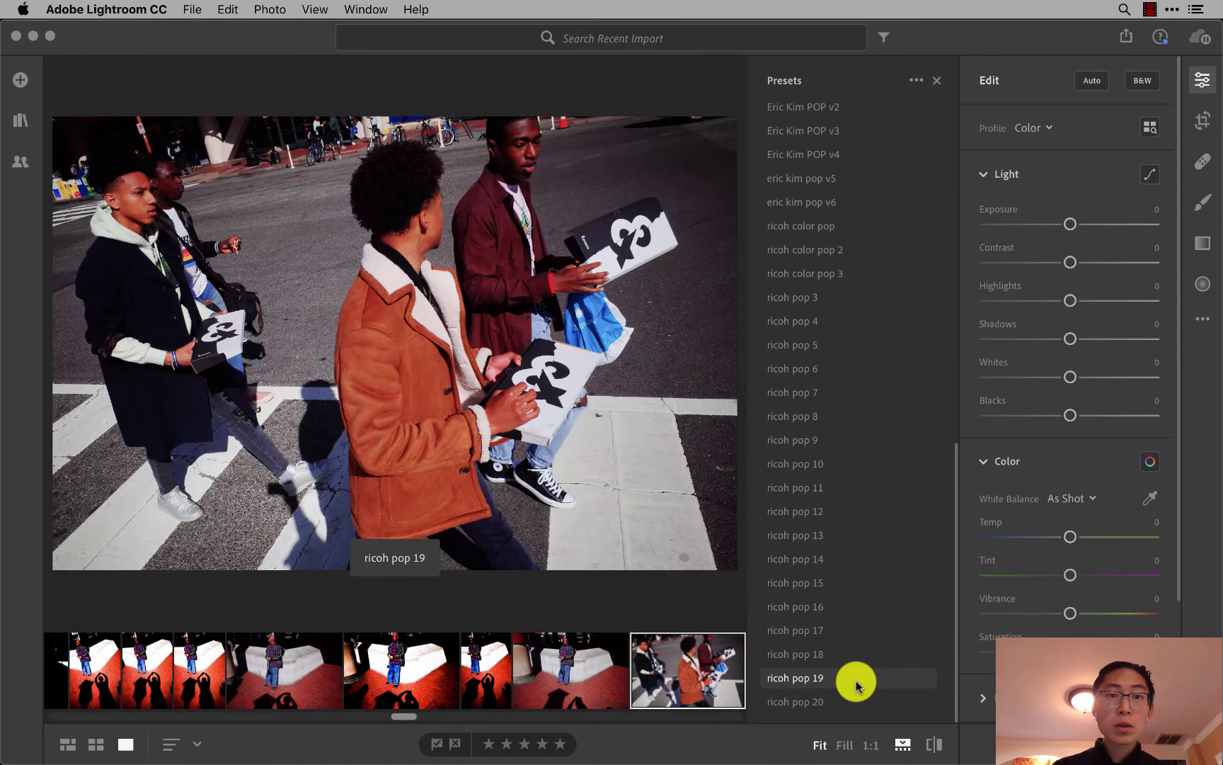
click(846, 651)
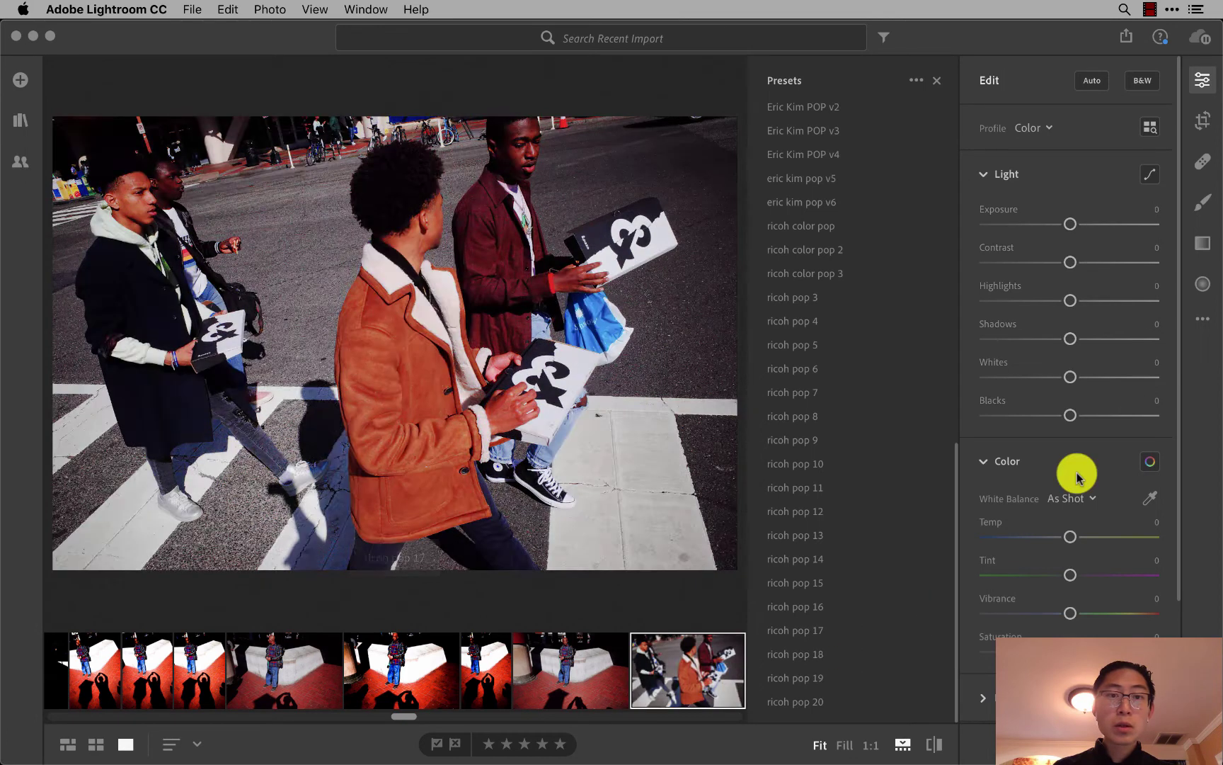
Give the crosswalk photo Blacks +91 and Whites +29, flag it a pick, and paste onto the steps photo.
drag(1069, 415, 1131, 414)
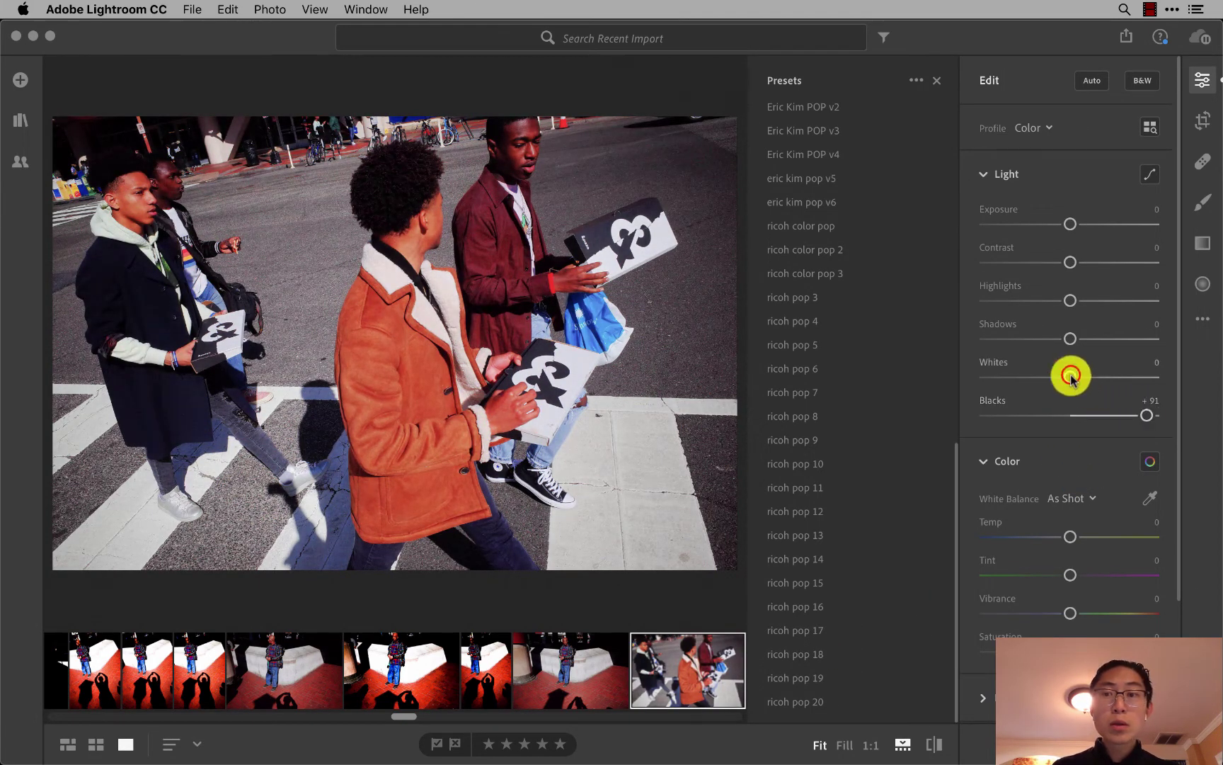
mouse_move(1070, 377)
mouse_down()
mouse_move(1095, 377)
mouse_move(1105, 339)
mouse_move(1058, 339)
mouse_move(1095, 300)
mouse_move(1105, 262)
mouse_move(1074, 227)
mouse_up()
key(p)
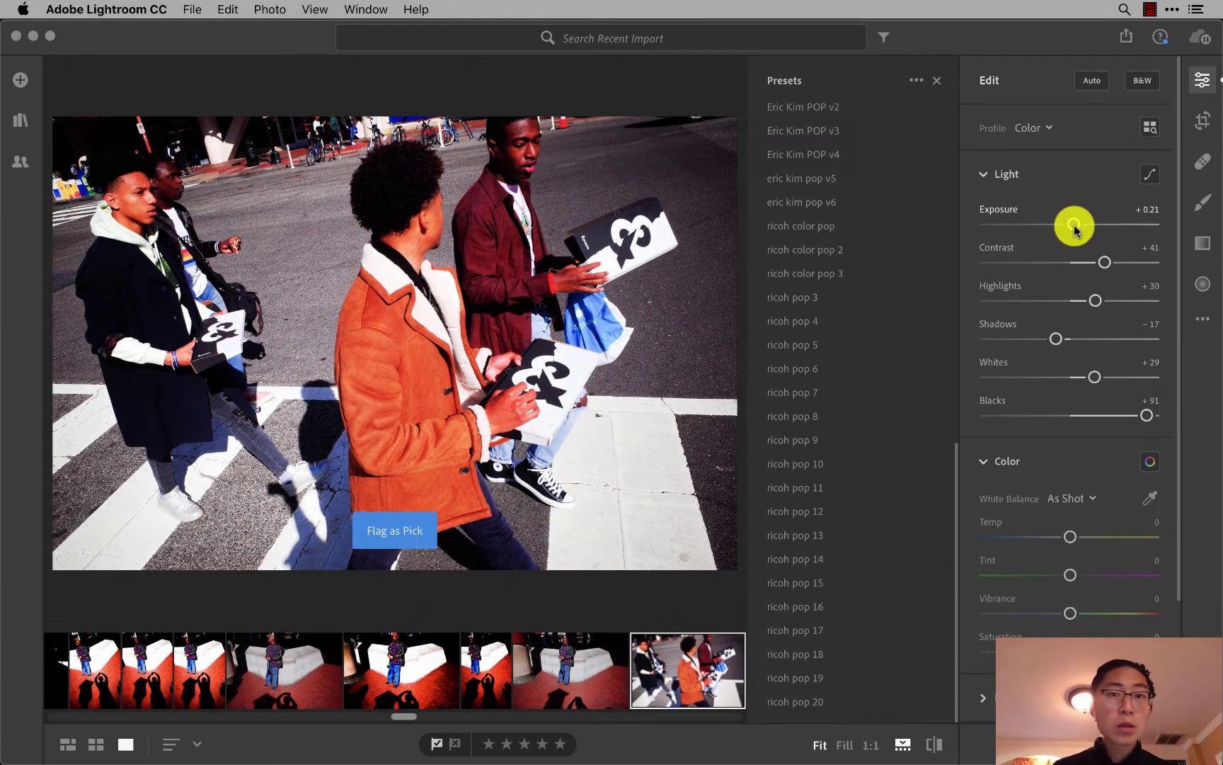
key(Right)
key(super+v)
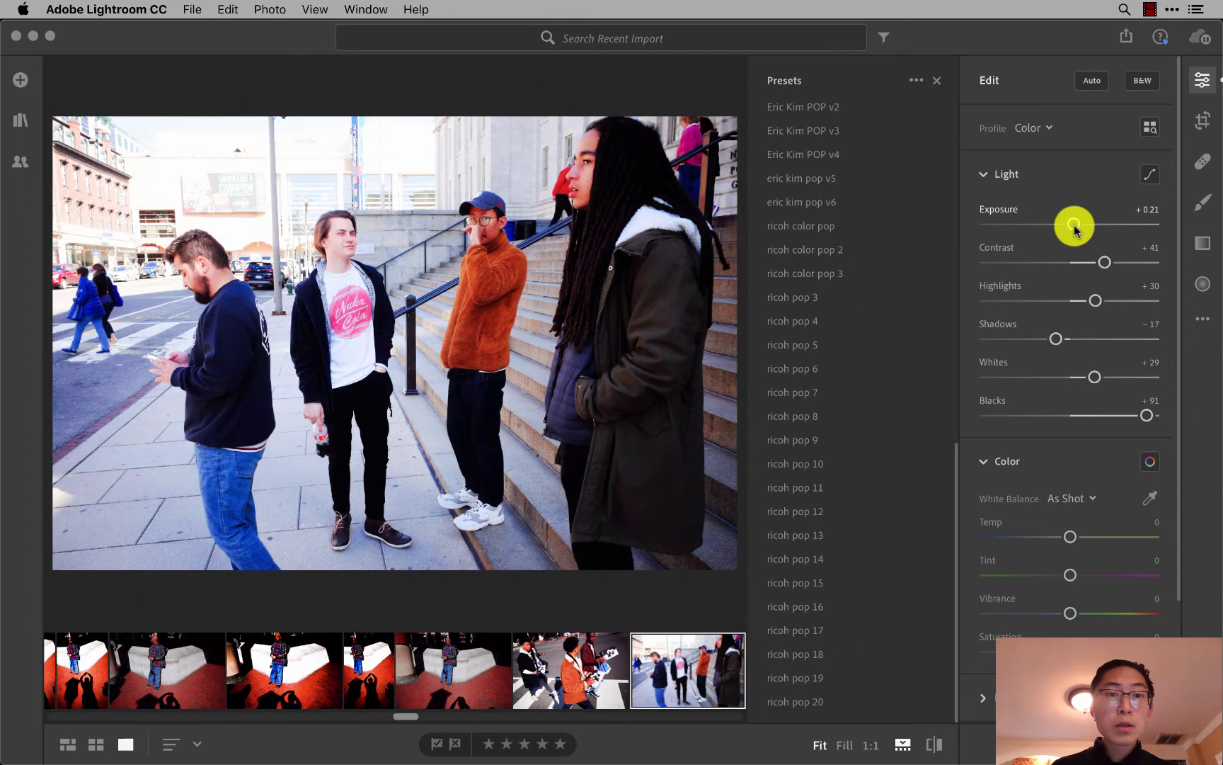
Discard the paste on the fur-coat couple photo, set Blacks −6, Whites +18, Contrast +42, and copy the settings.
key(Right)
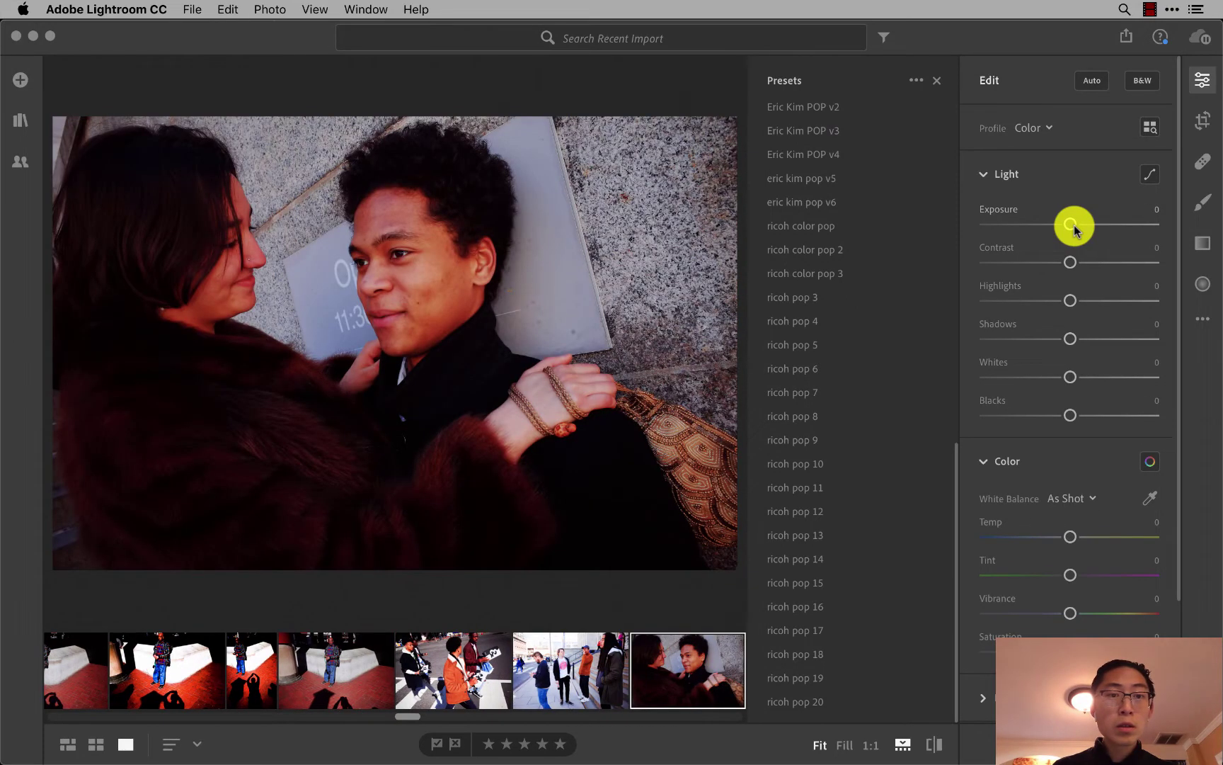
key(Right)
key(Right)
key(Right)
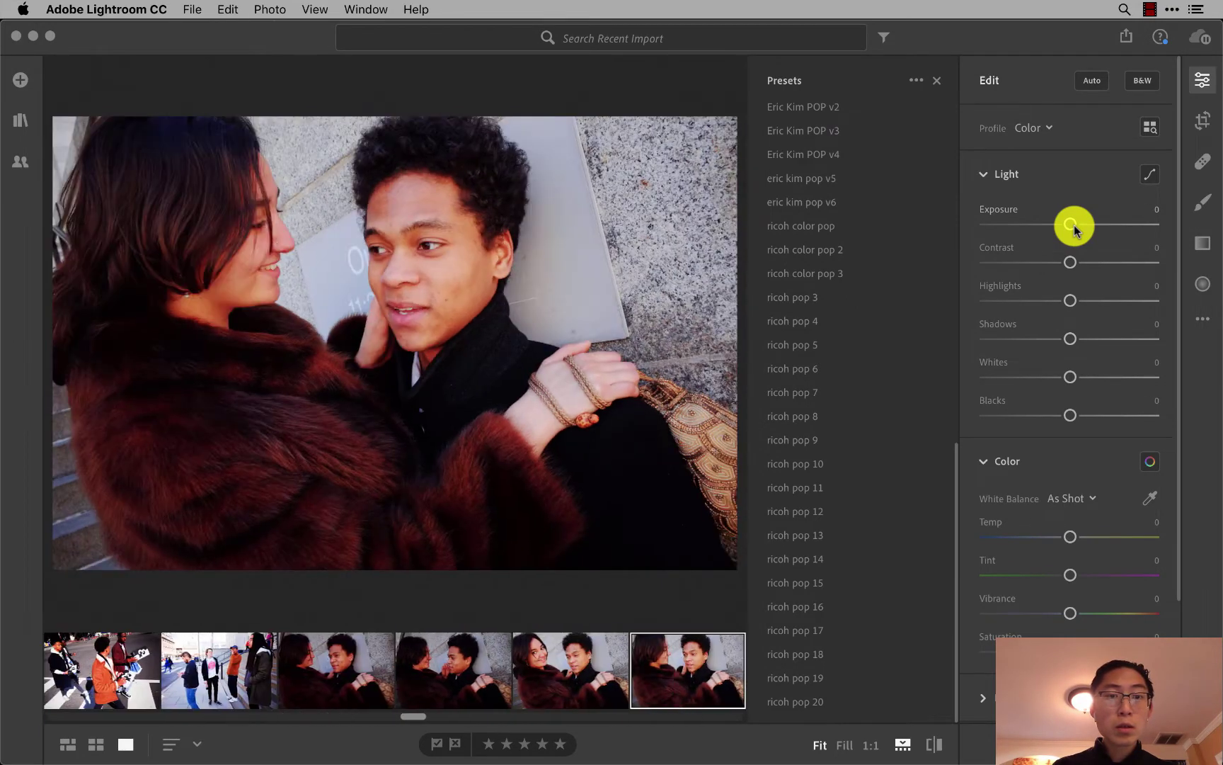
key(super+v)
key(super+z)
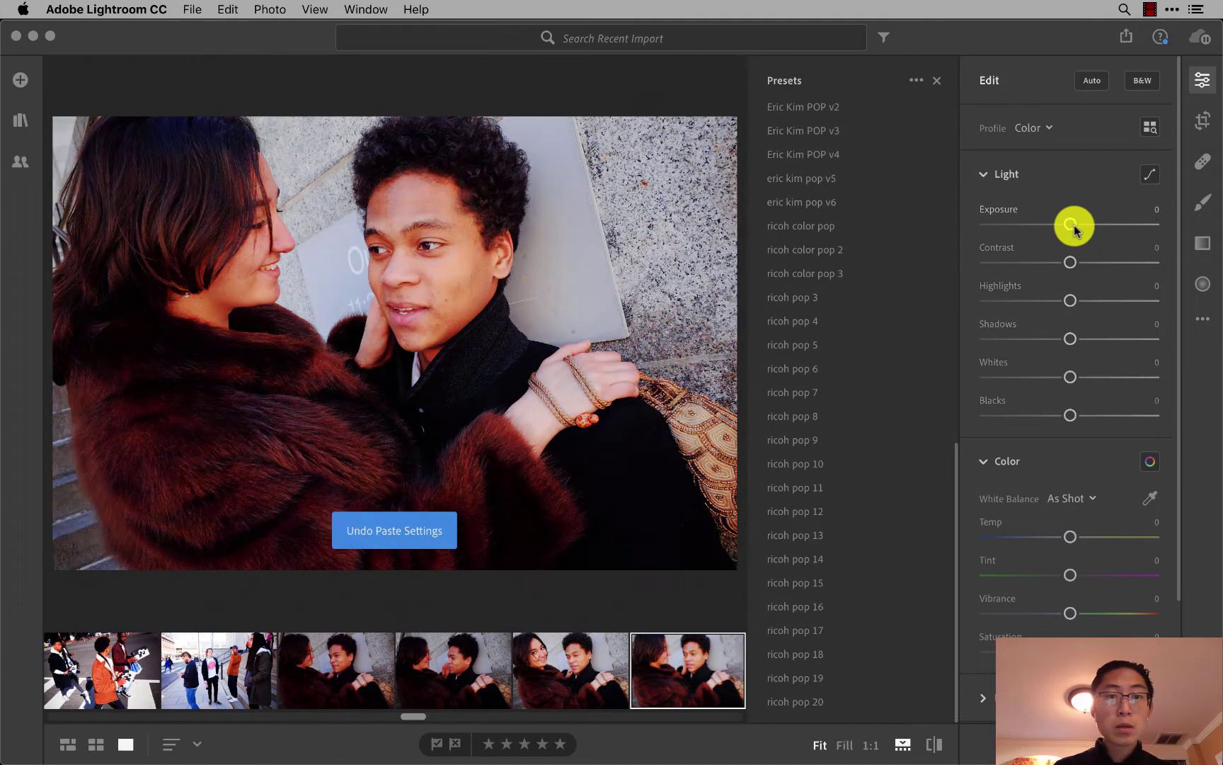
drag(1067, 415, 1062, 424)
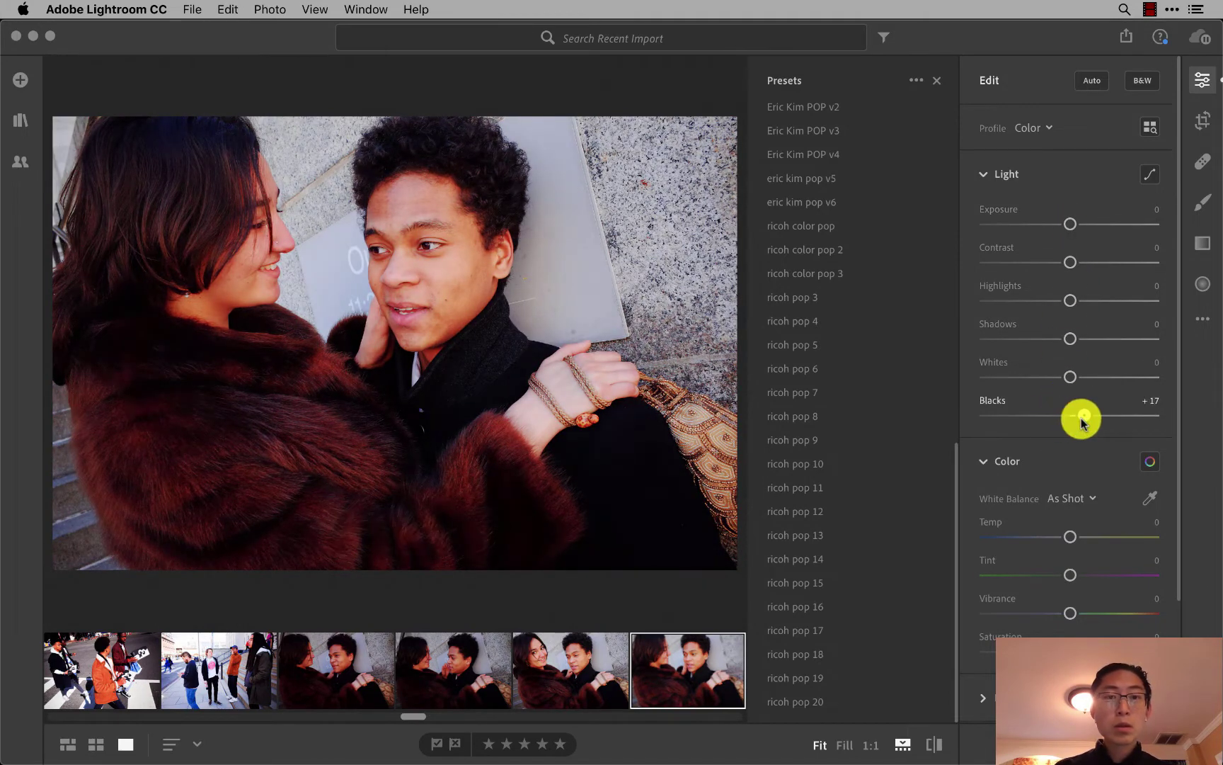
drag(1069, 377, 1081, 380)
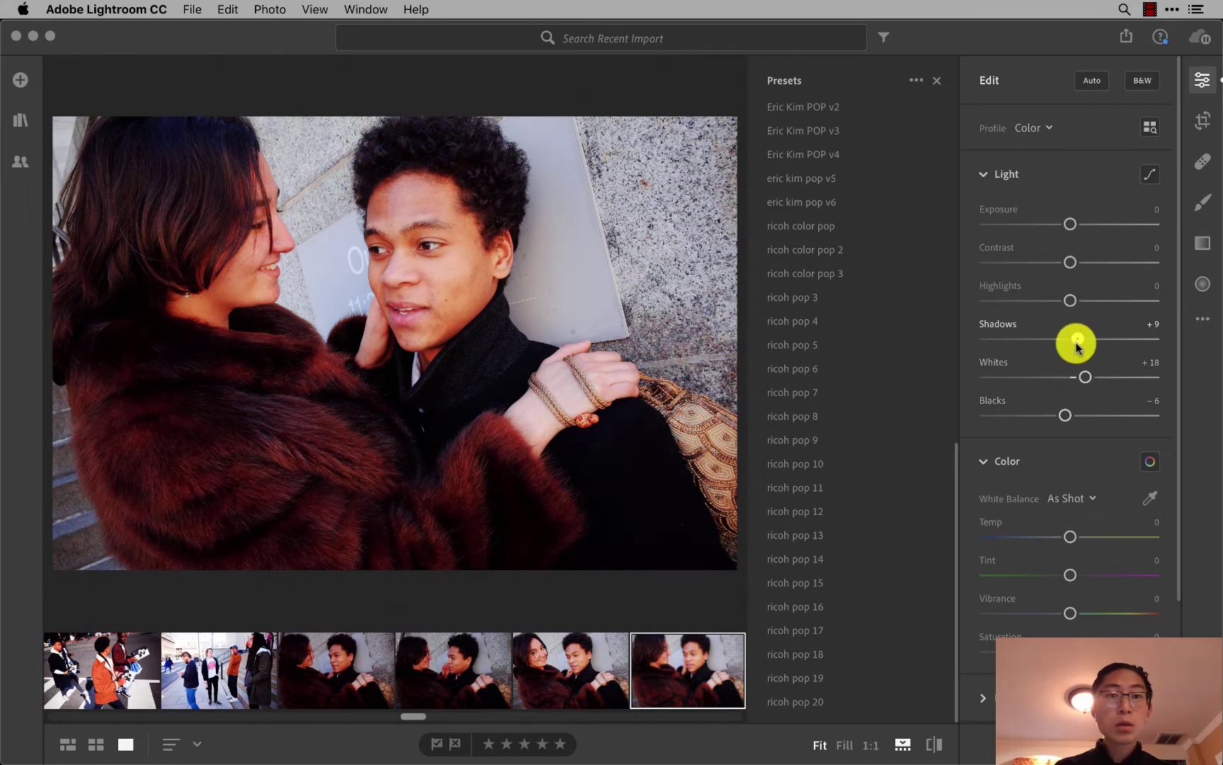
drag(1071, 301, 1108, 267)
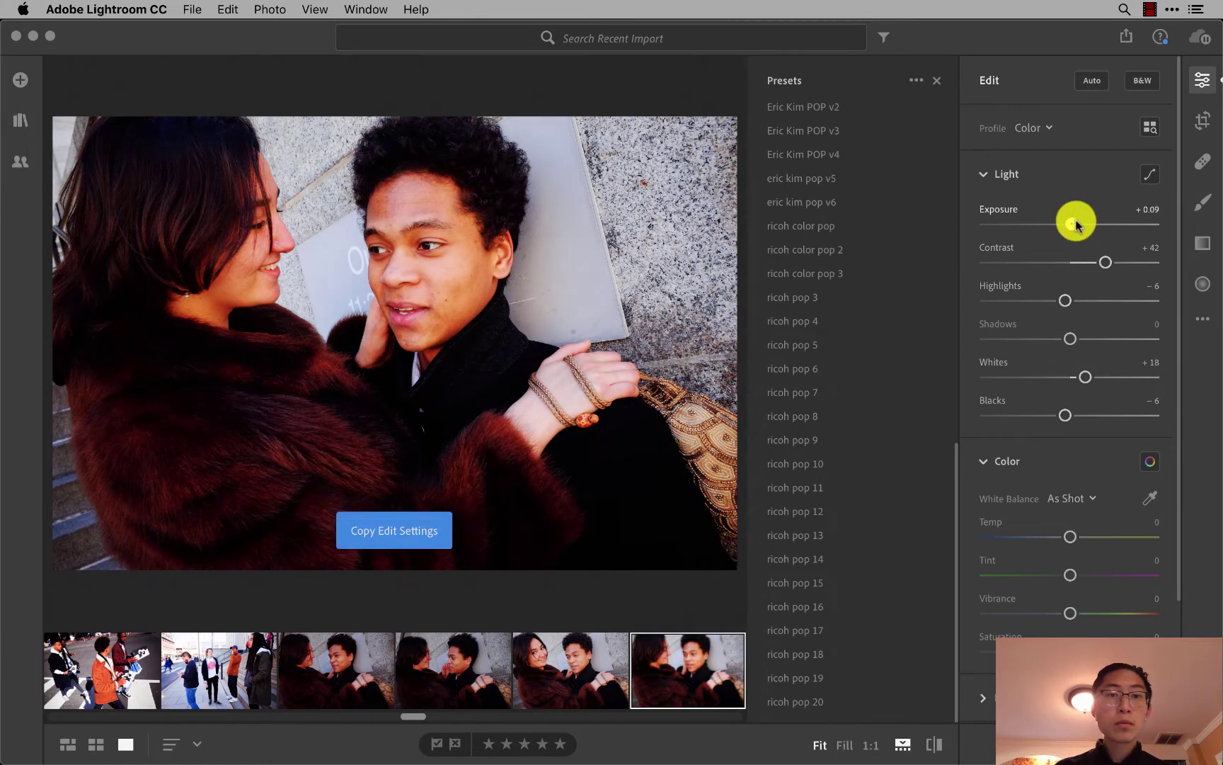
drag(1076, 225, 1076, 226)
key(super+c)
Paste the pop settings onto the next couple shot, lift its Blacks, and copy its settings.
key(Right)
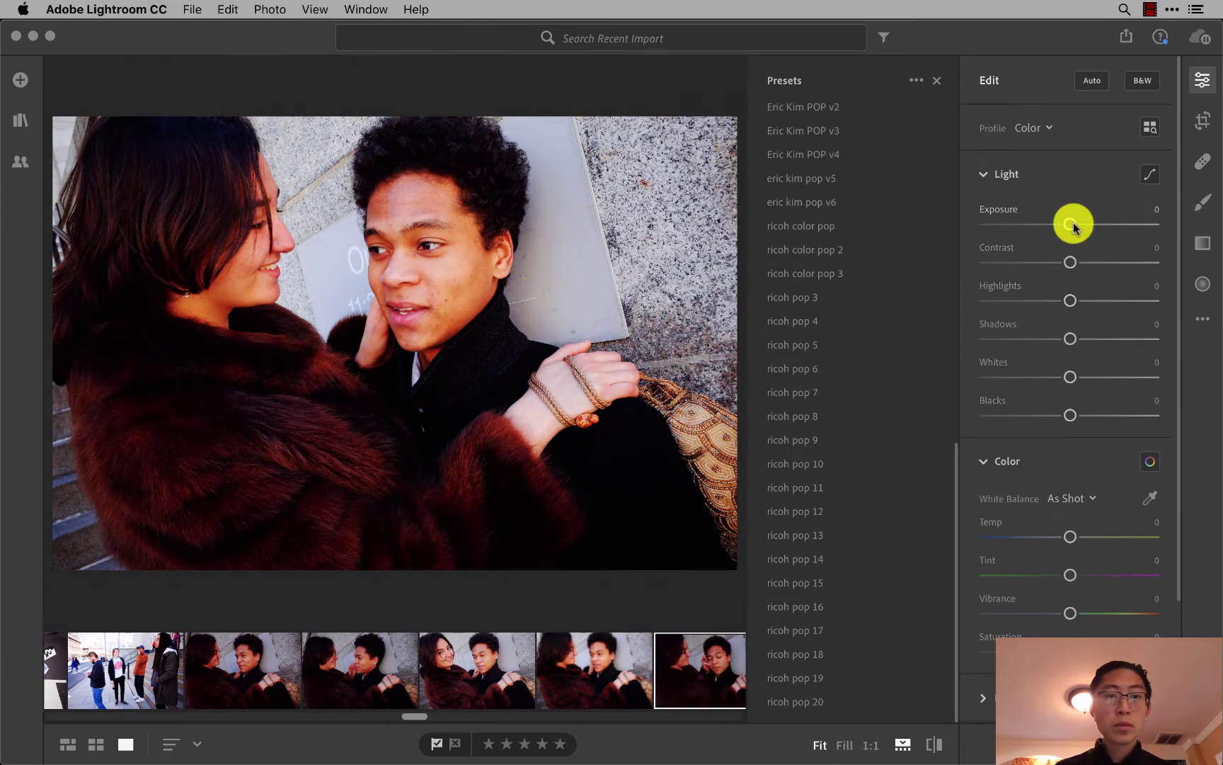
key(super+v)
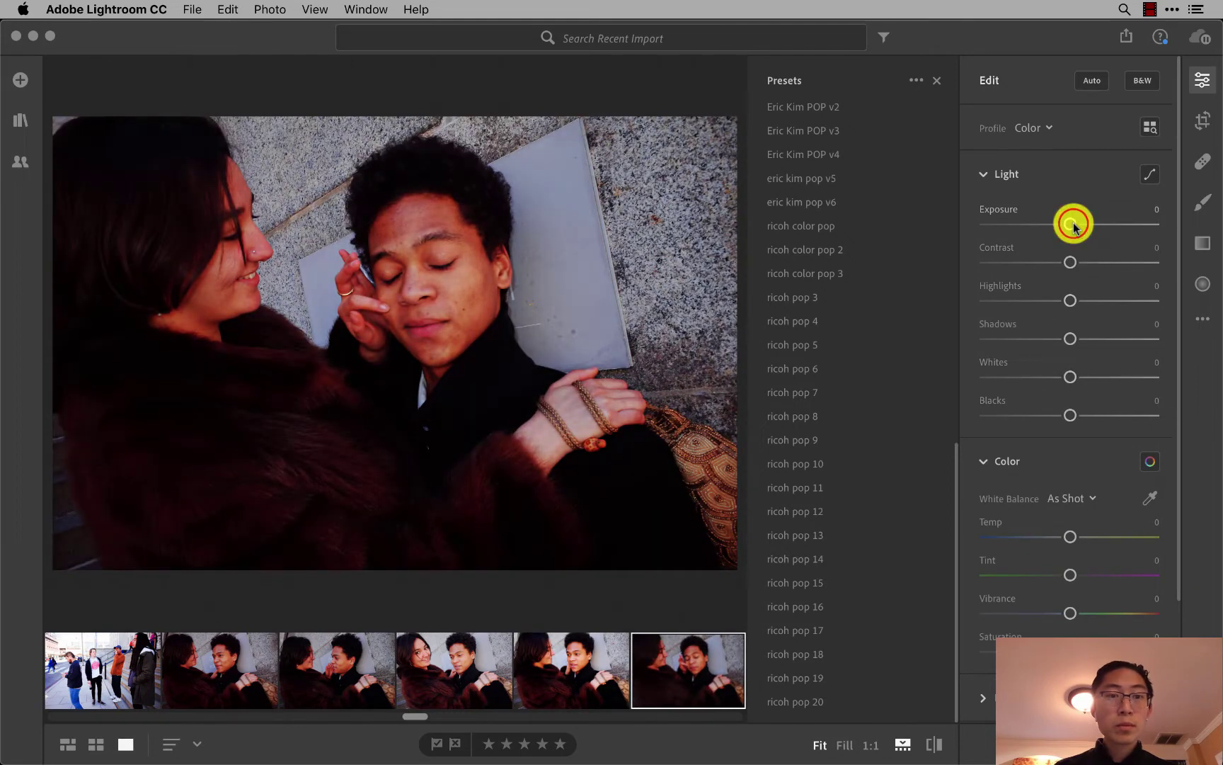
drag(1073, 223, 1076, 223)
key(super+z)
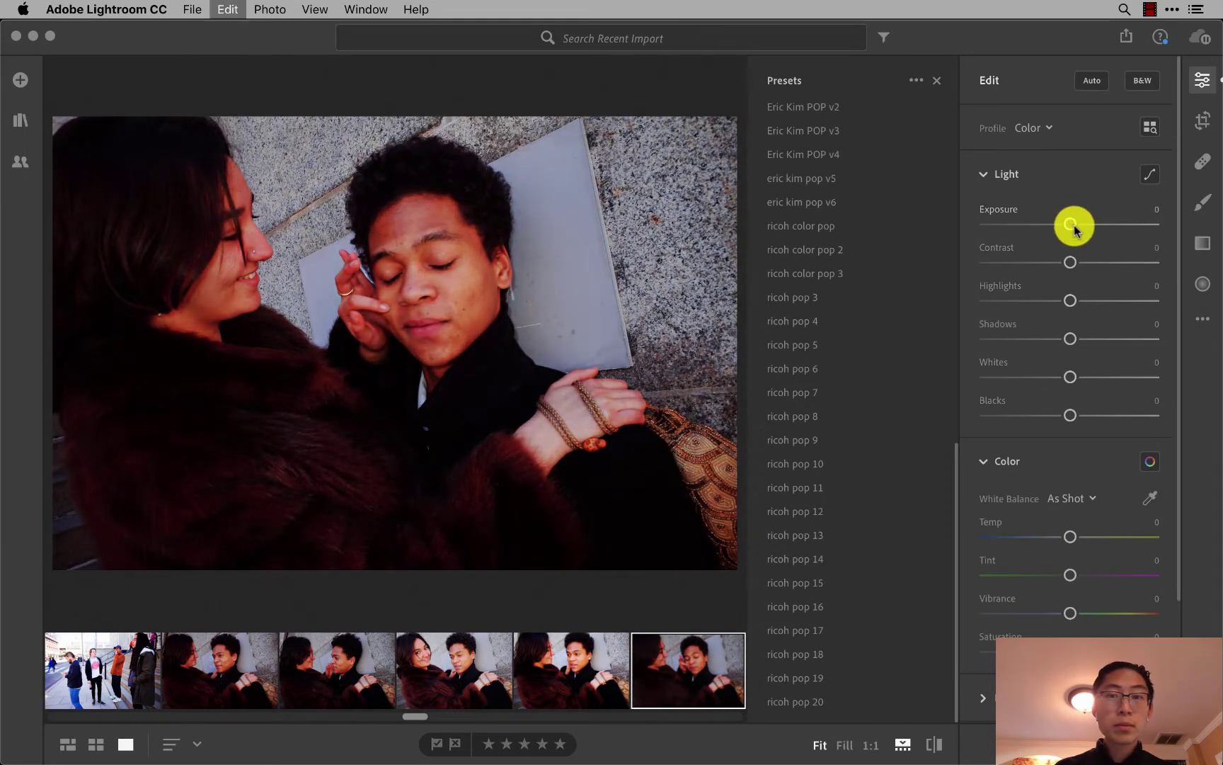
mouse_move(1070, 415)
mouse_down()
mouse_move(1058, 421)
mouse_move(1083, 377)
mouse_move(1096, 379)
mouse_move(1100, 343)
mouse_move(1065, 349)
mouse_move(1095, 306)
mouse_move(1115, 308)
mouse_up()
click(1074, 263)
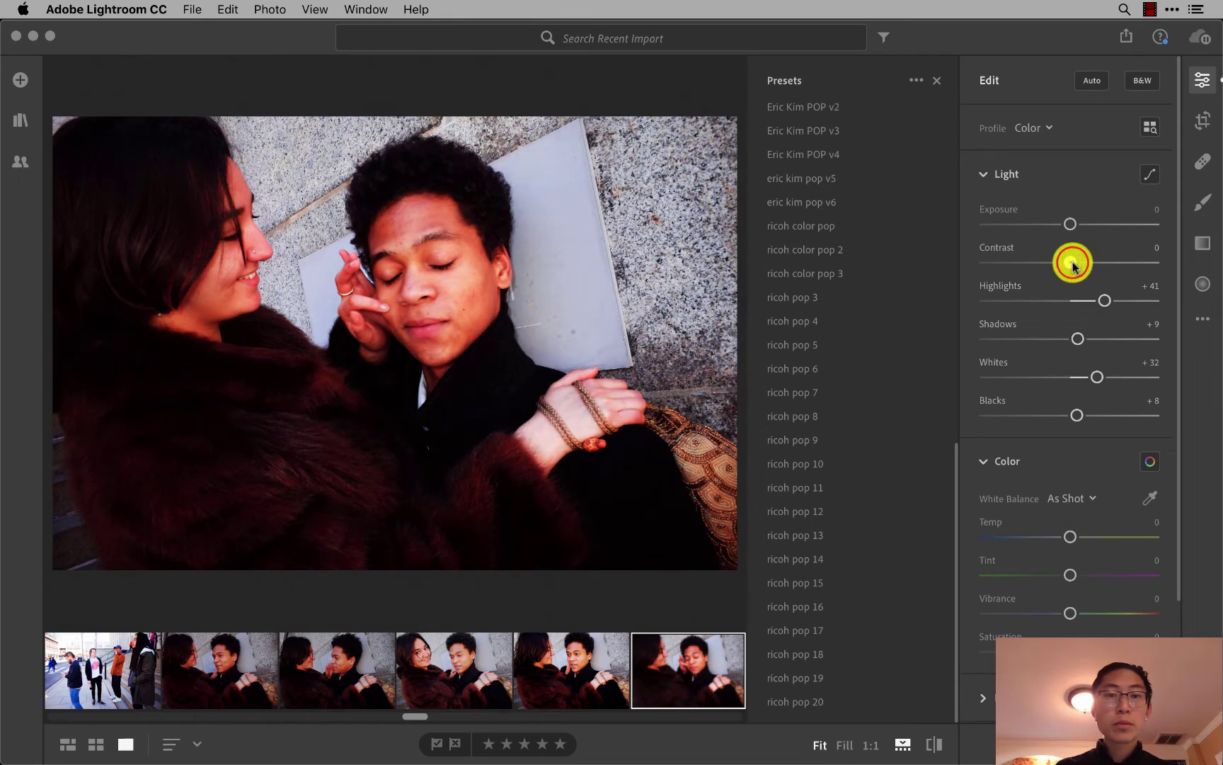
key(super+c)
Paste the copied settings onto the following photos further along the filmstrip.
key(Right)
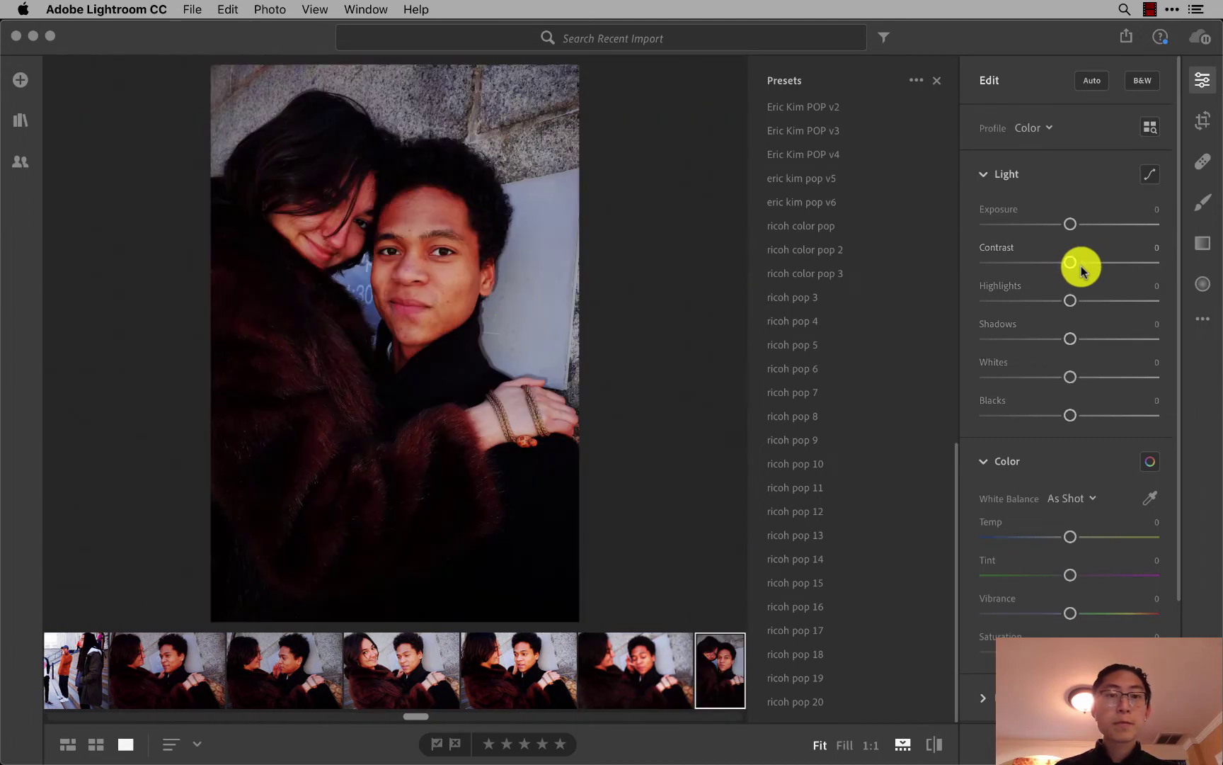
key(super+v)
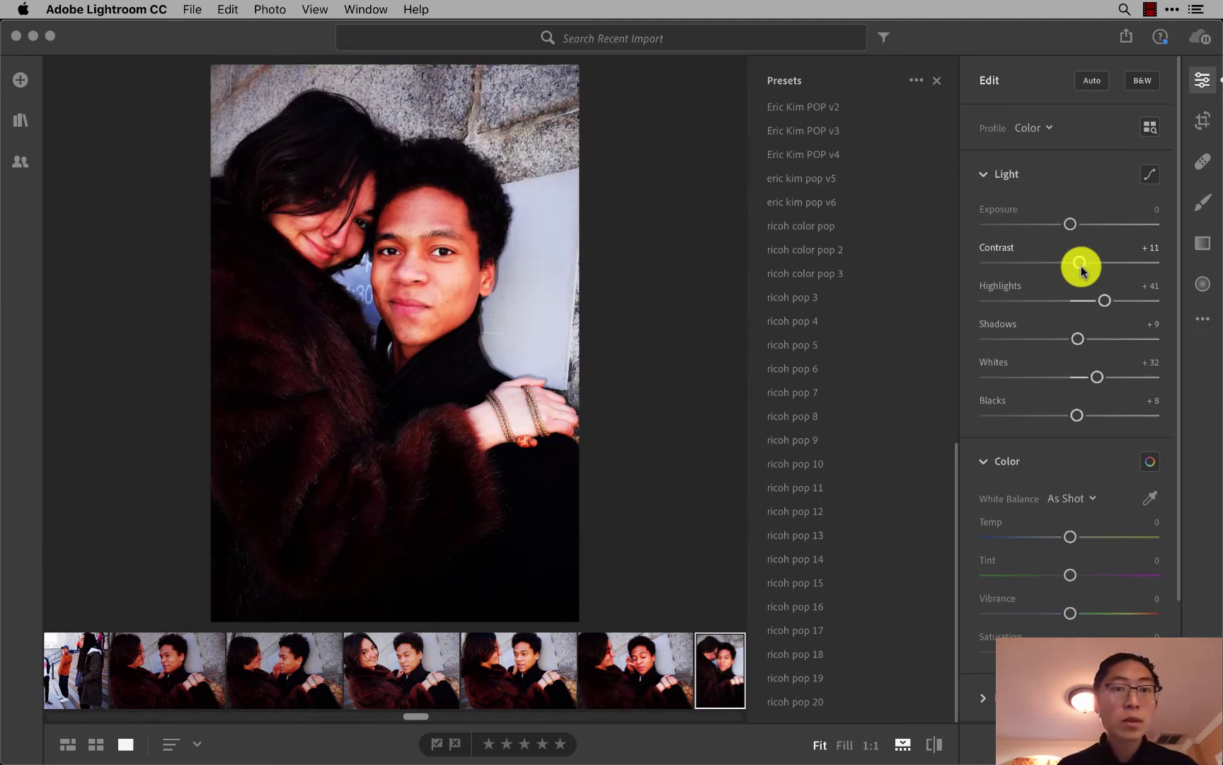
key(Right)
key(Right)
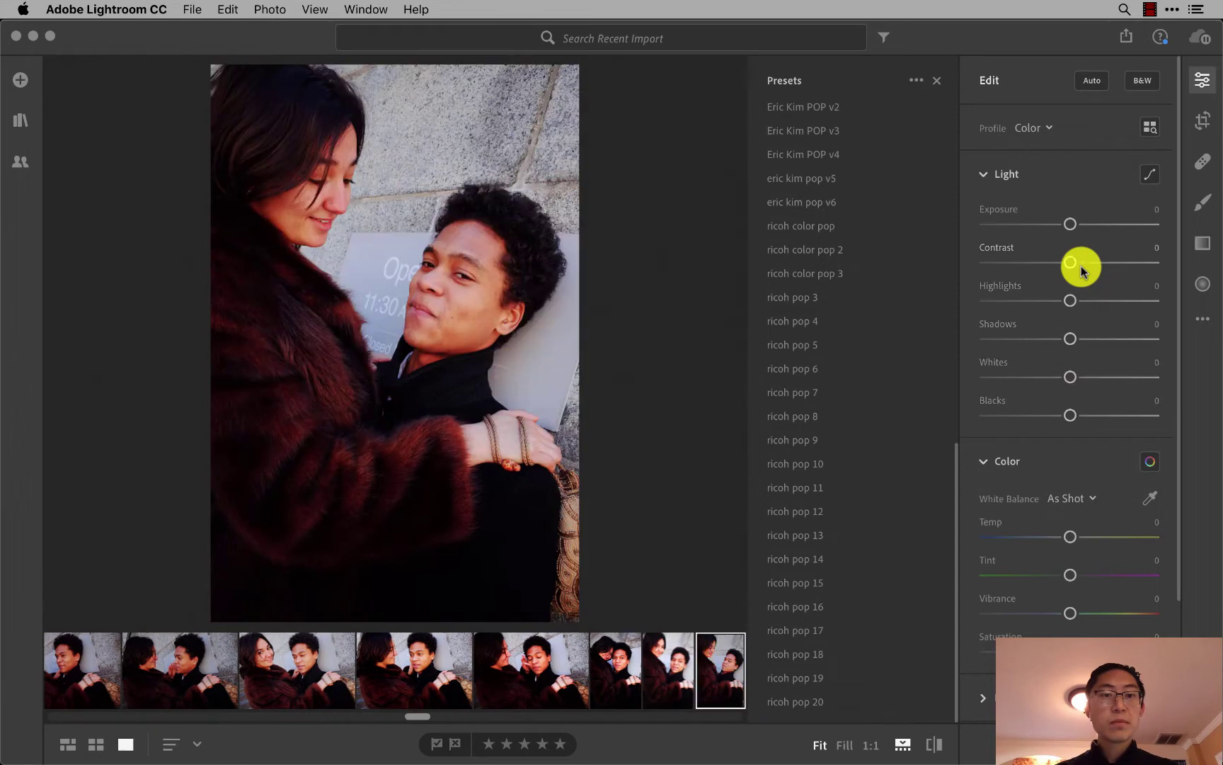
key(Right)
key(Right)
key(Right)
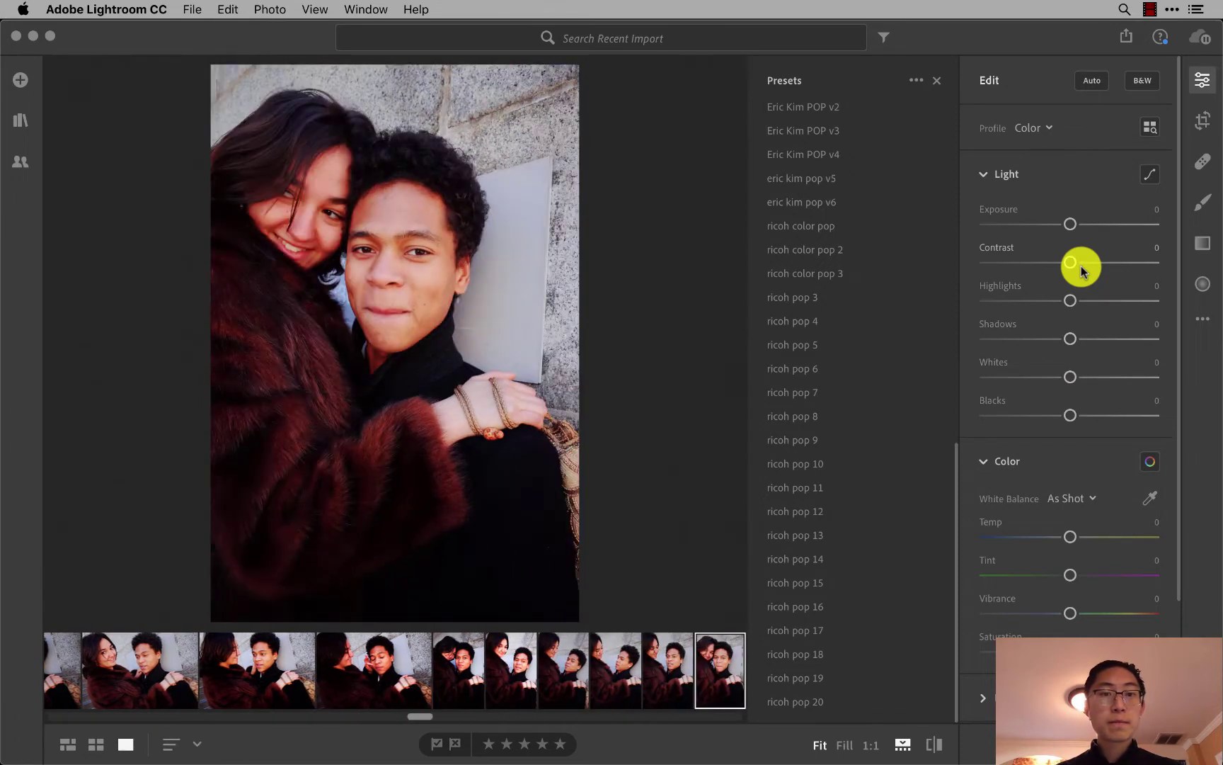
key(Right)
key(super+v)
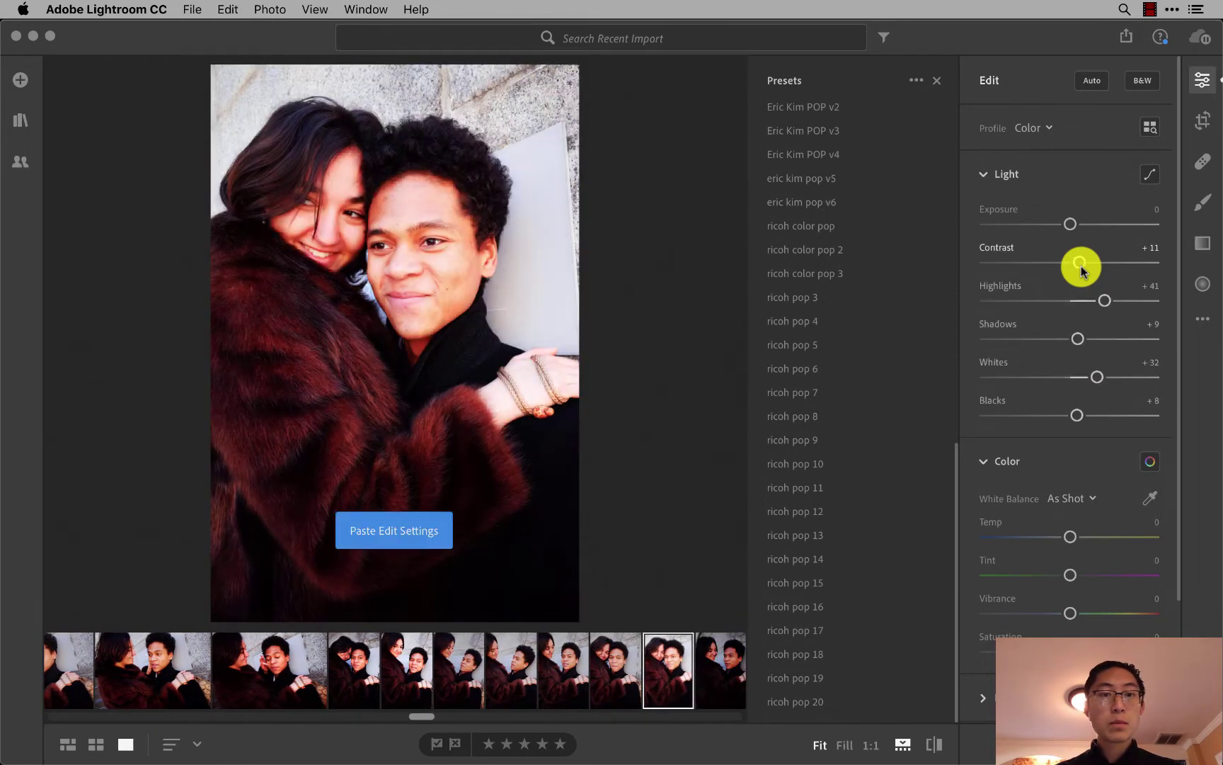
key(Right)
key(Right)
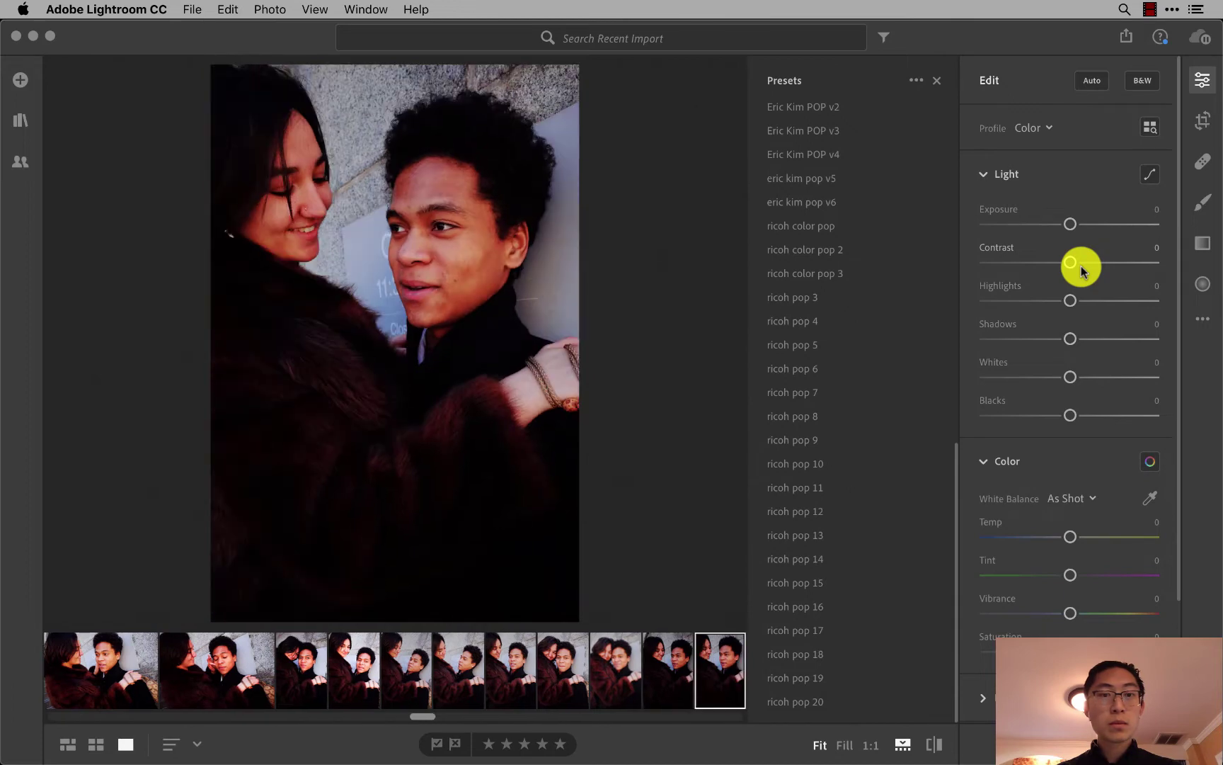
key(Right)
key(Right)
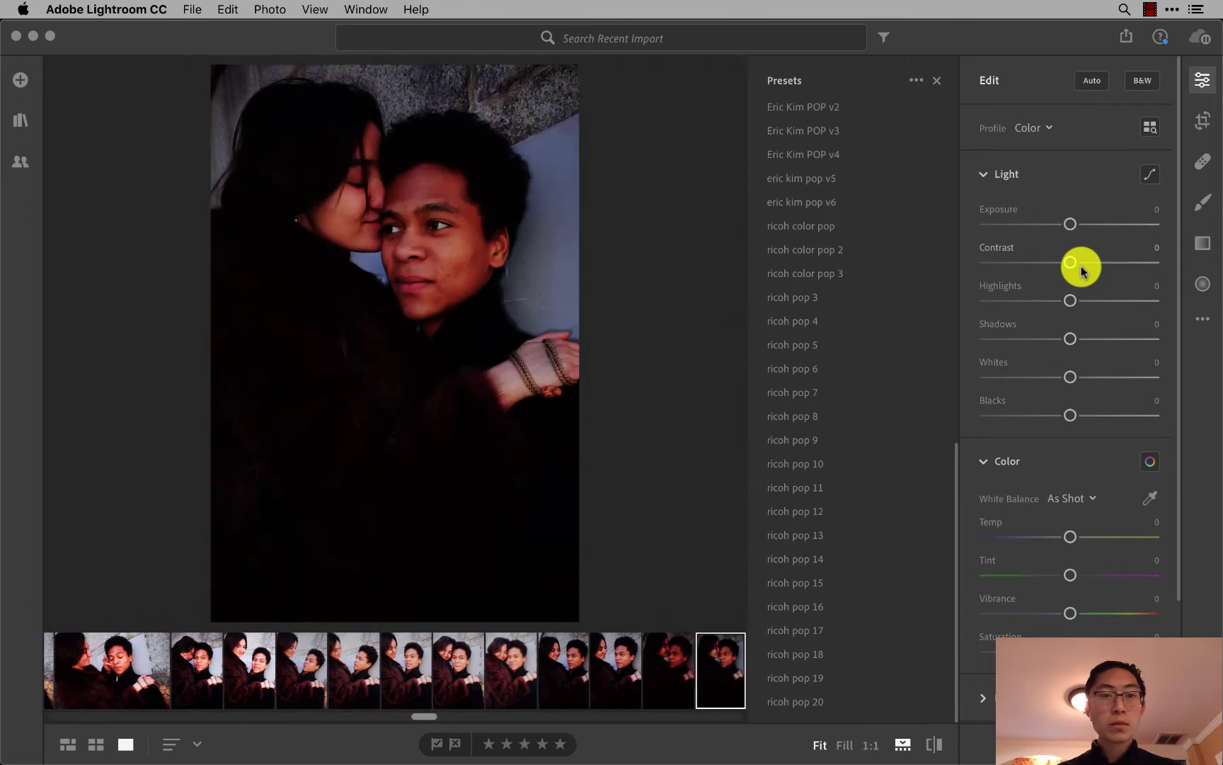
key(Right)
key(super+v)
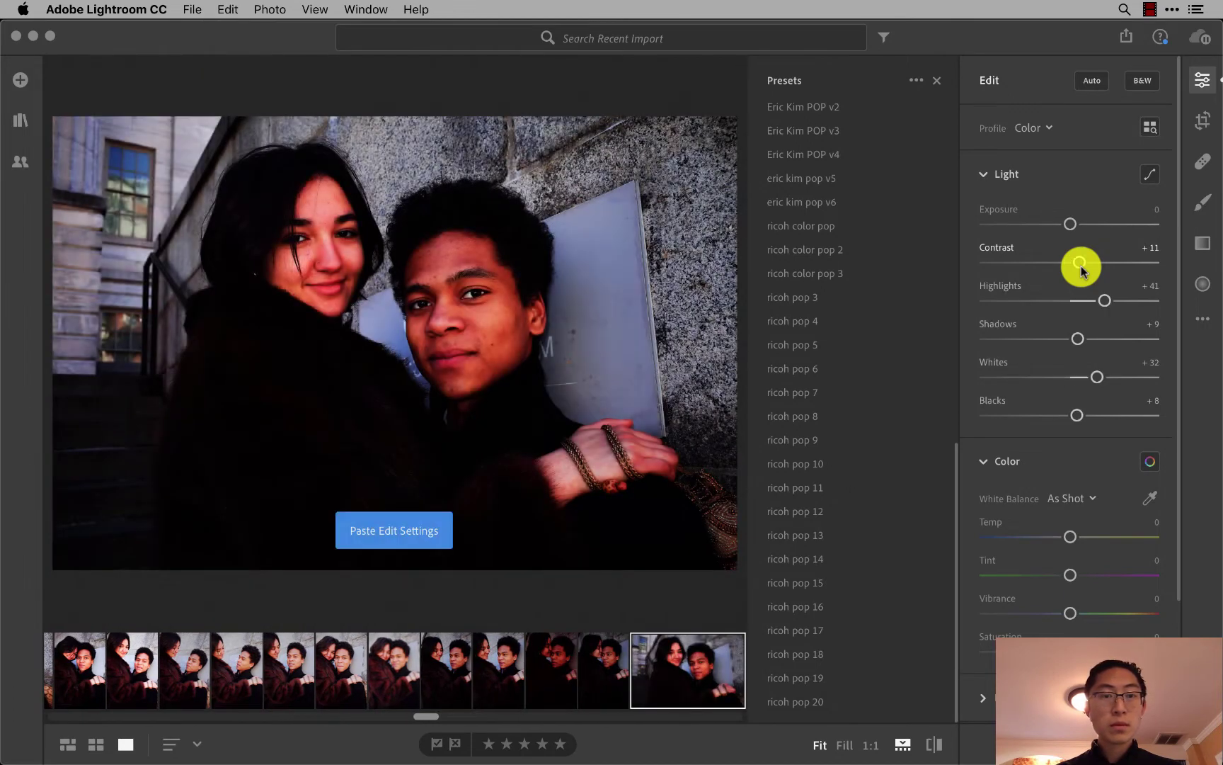
Paste the pop settings onto the portrait shots and mark the restaurant portrait as a pick.
key(Right)
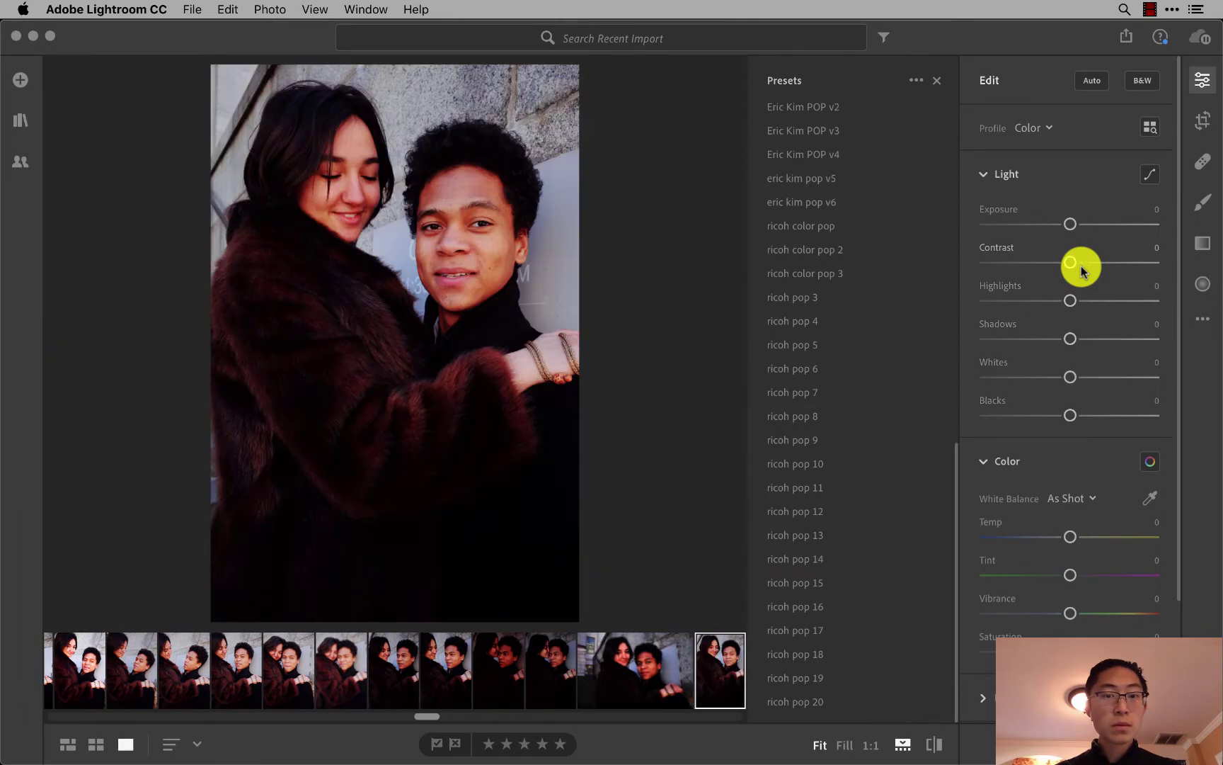
key(super+v)
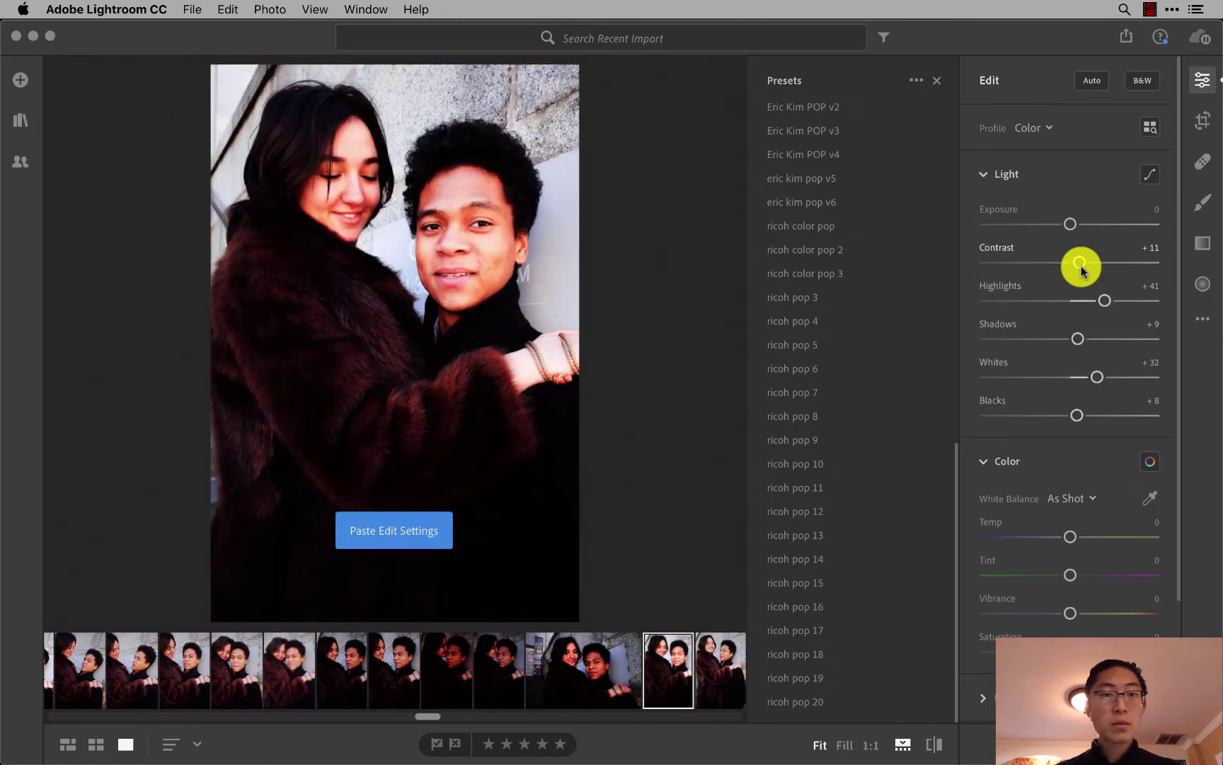
key(Right)
key(Right)
key(Right)
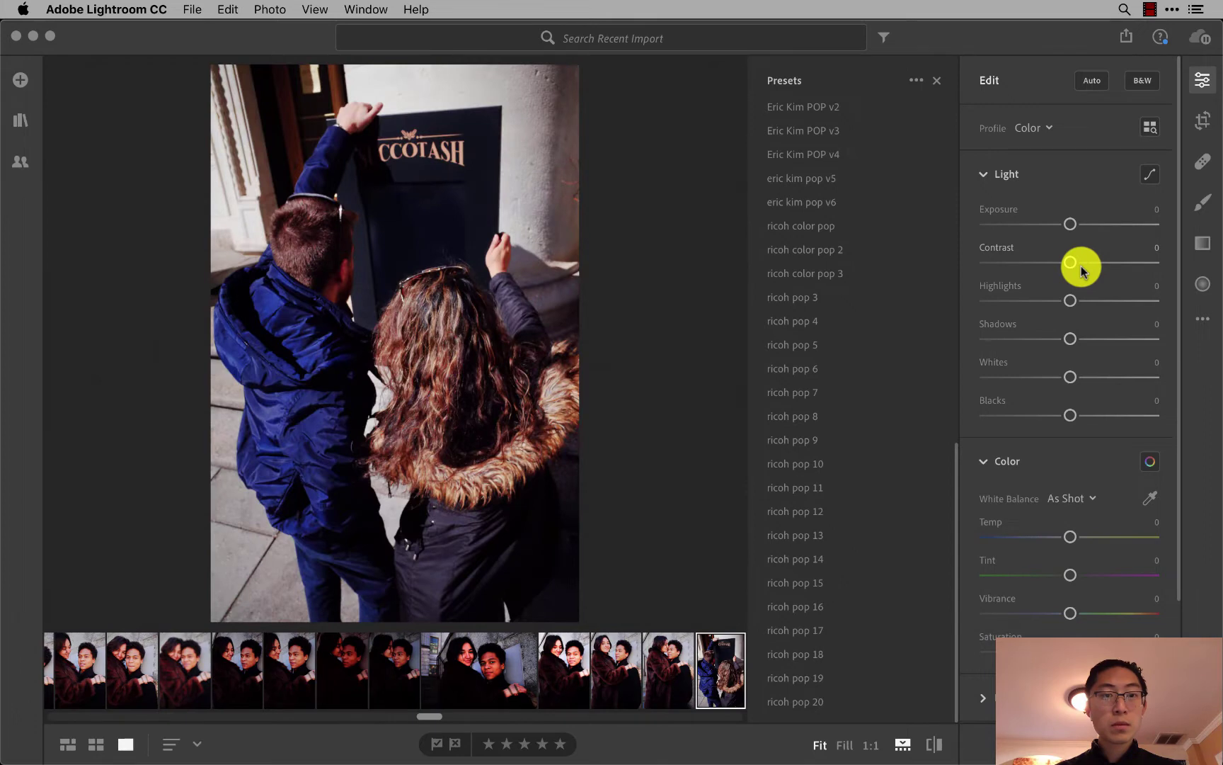
key(super+v)
key(Right)
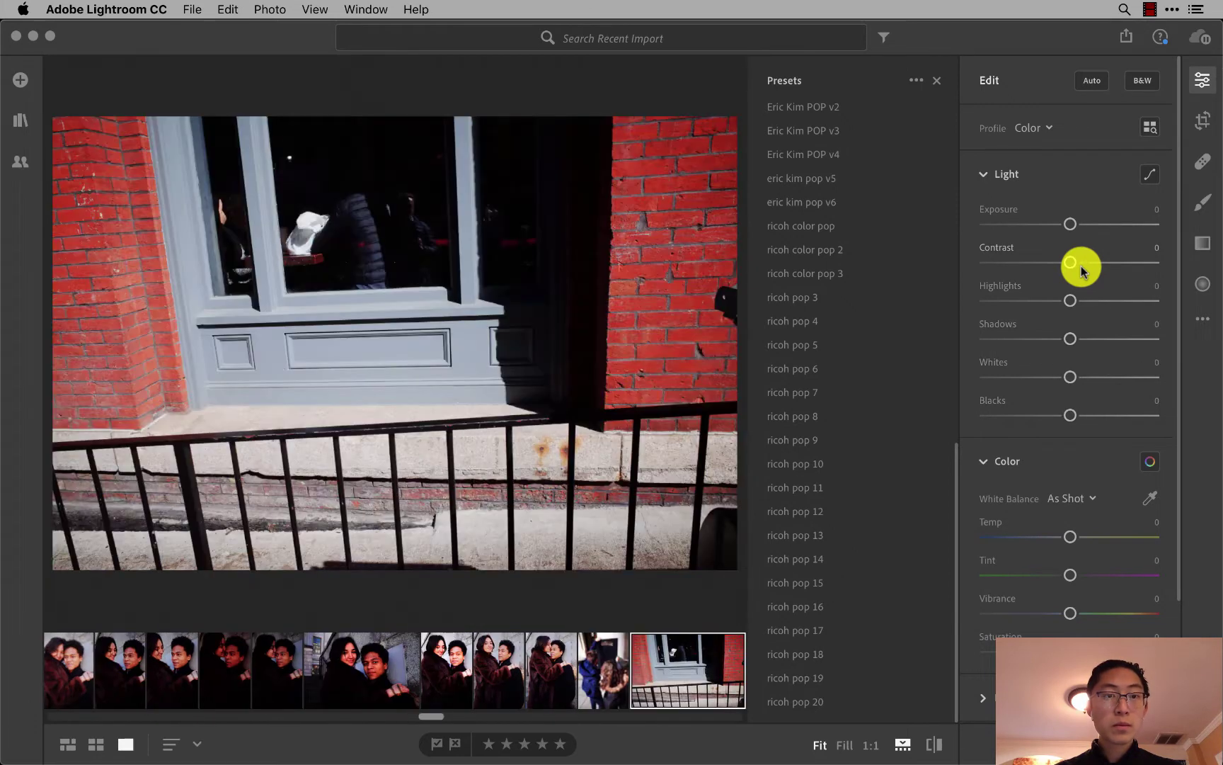
key(Right)
key(Right)
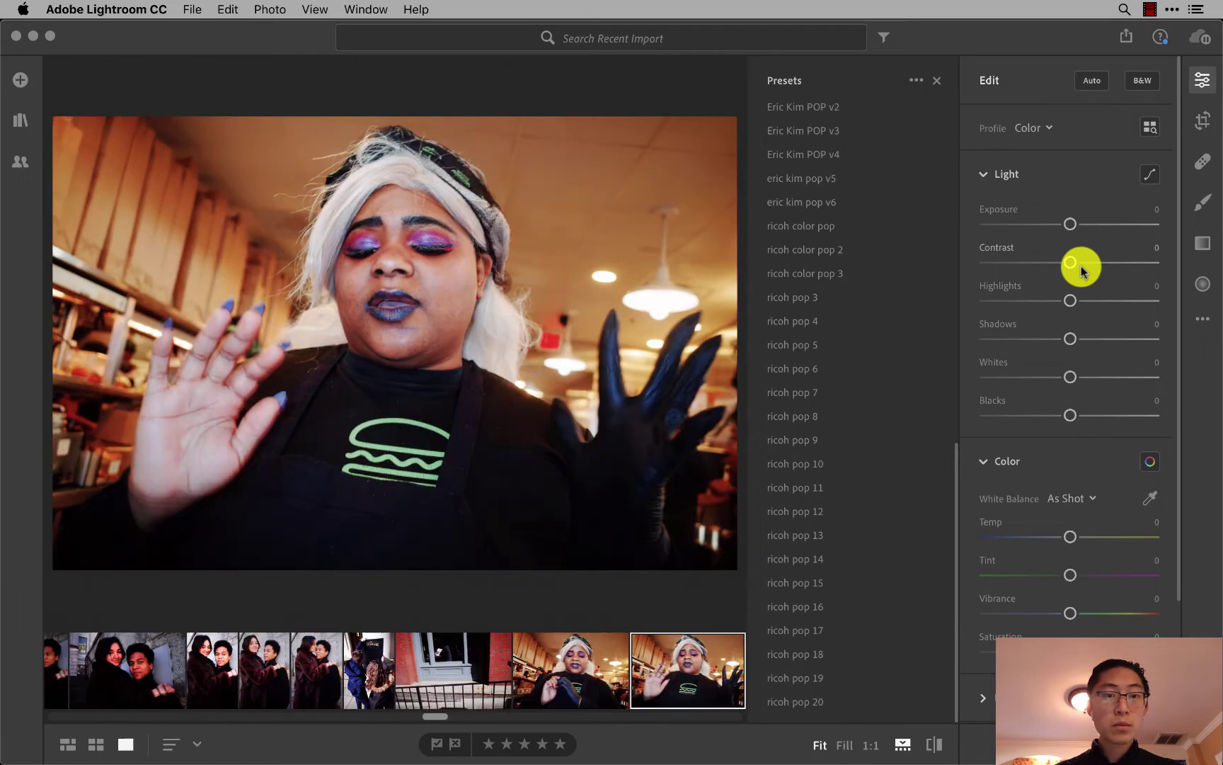
key(super+v)
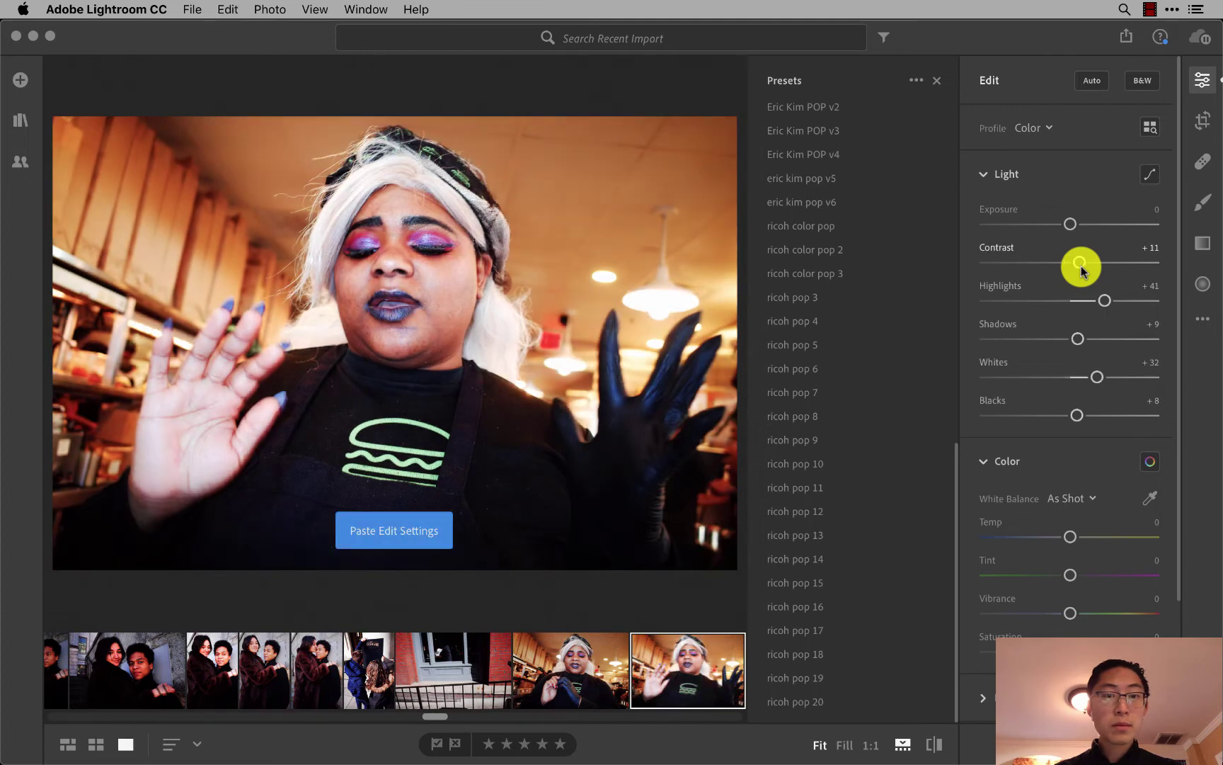
key(p)
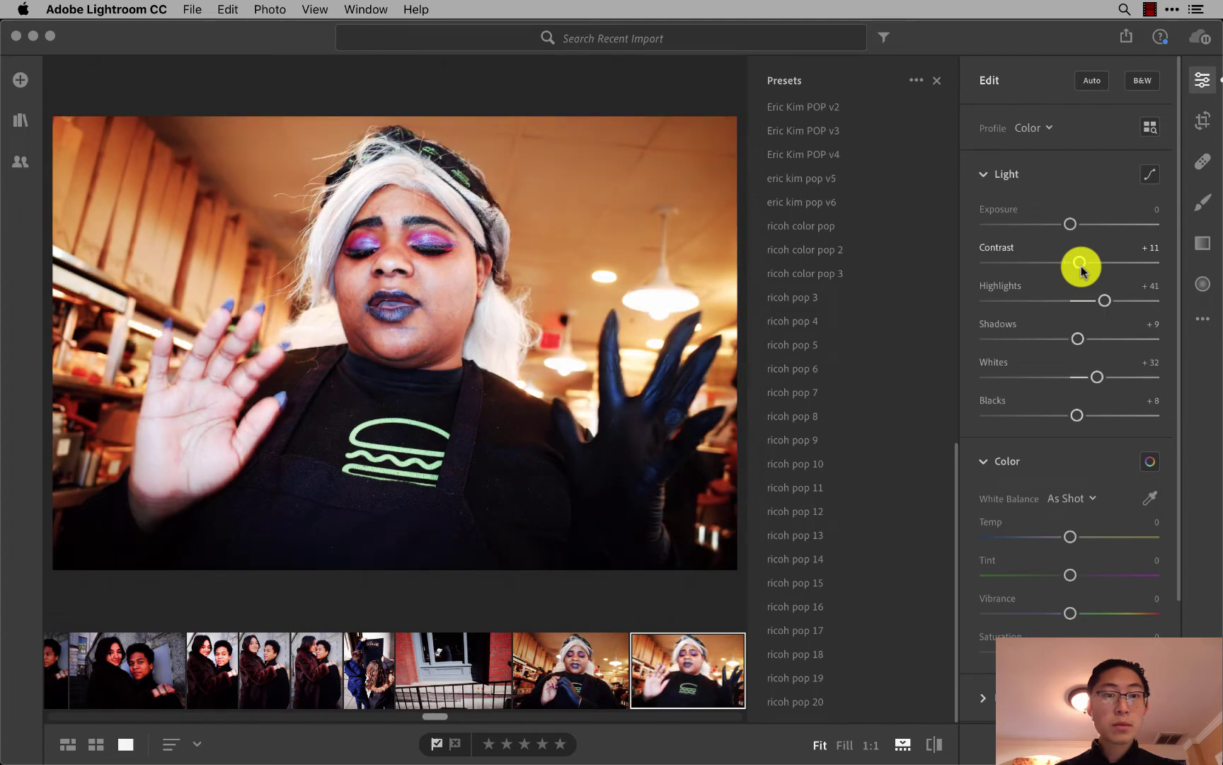
Paste the pop settings onto the boy, TV-watching and painted portrait photos, flagging one as a pick.
key(Right)
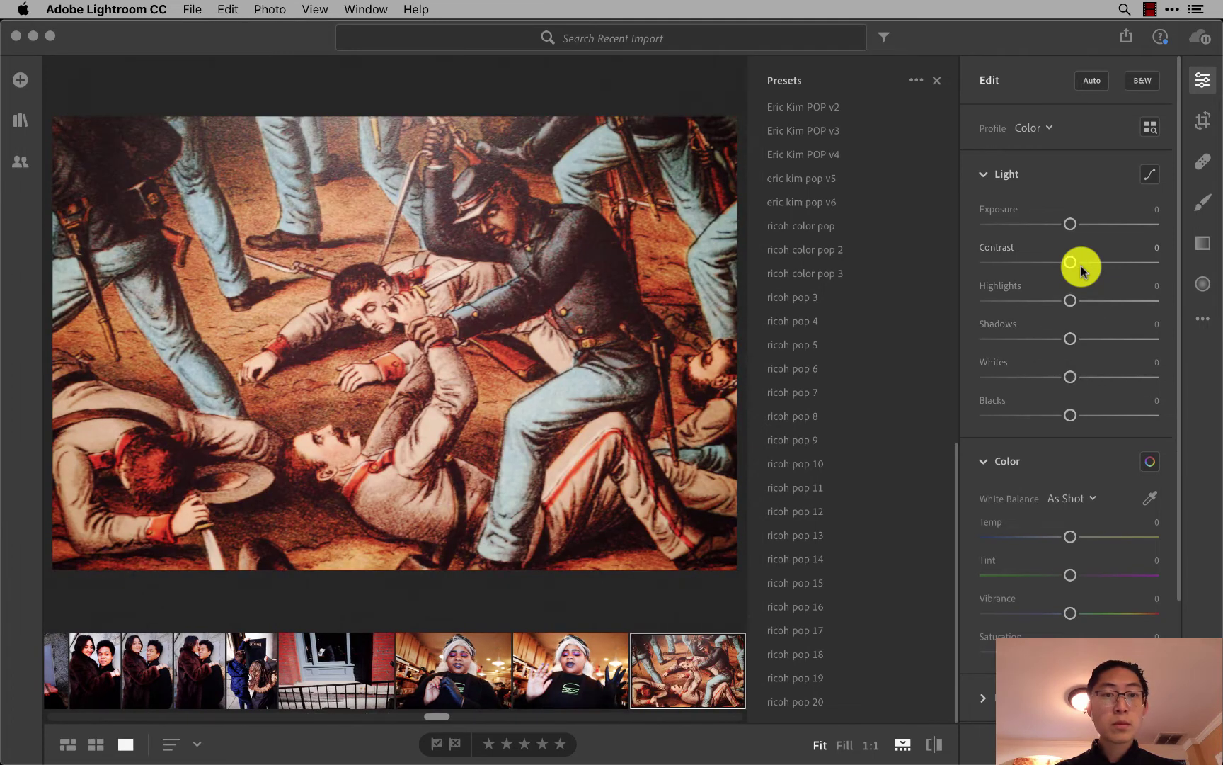
key(super+v)
key(p)
key(Right)
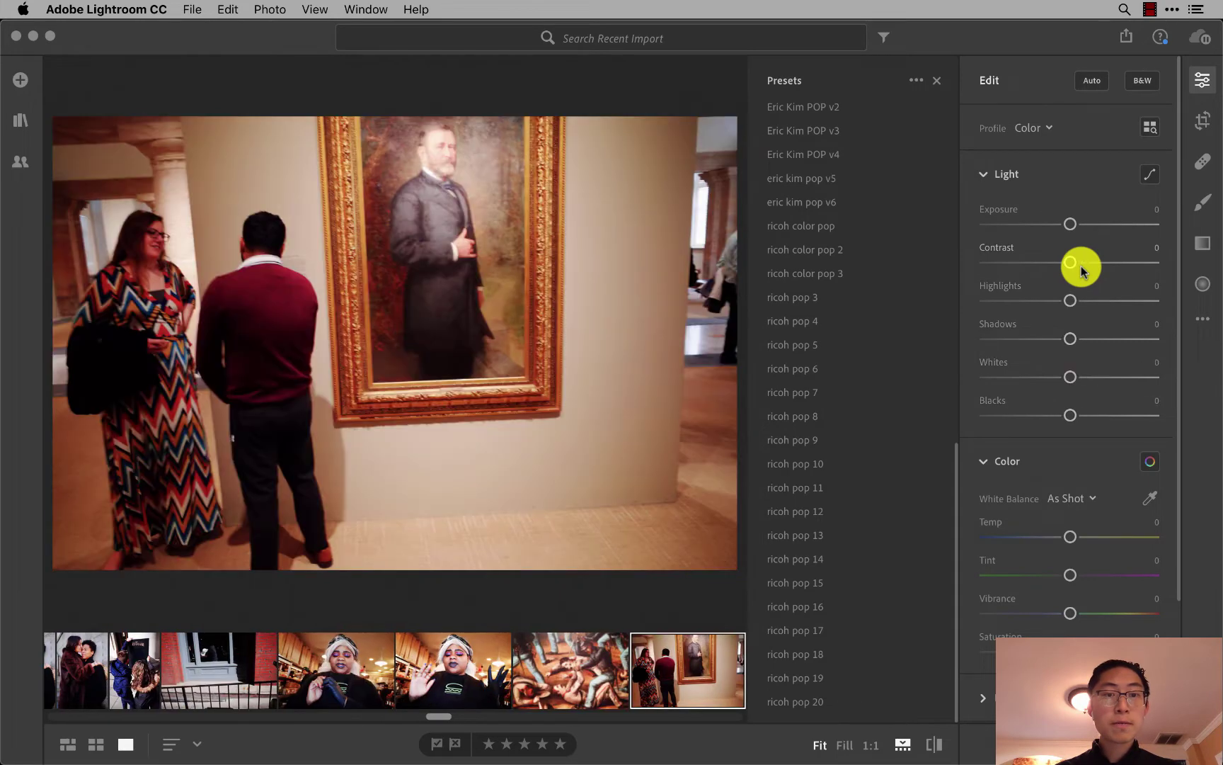
key(Right)
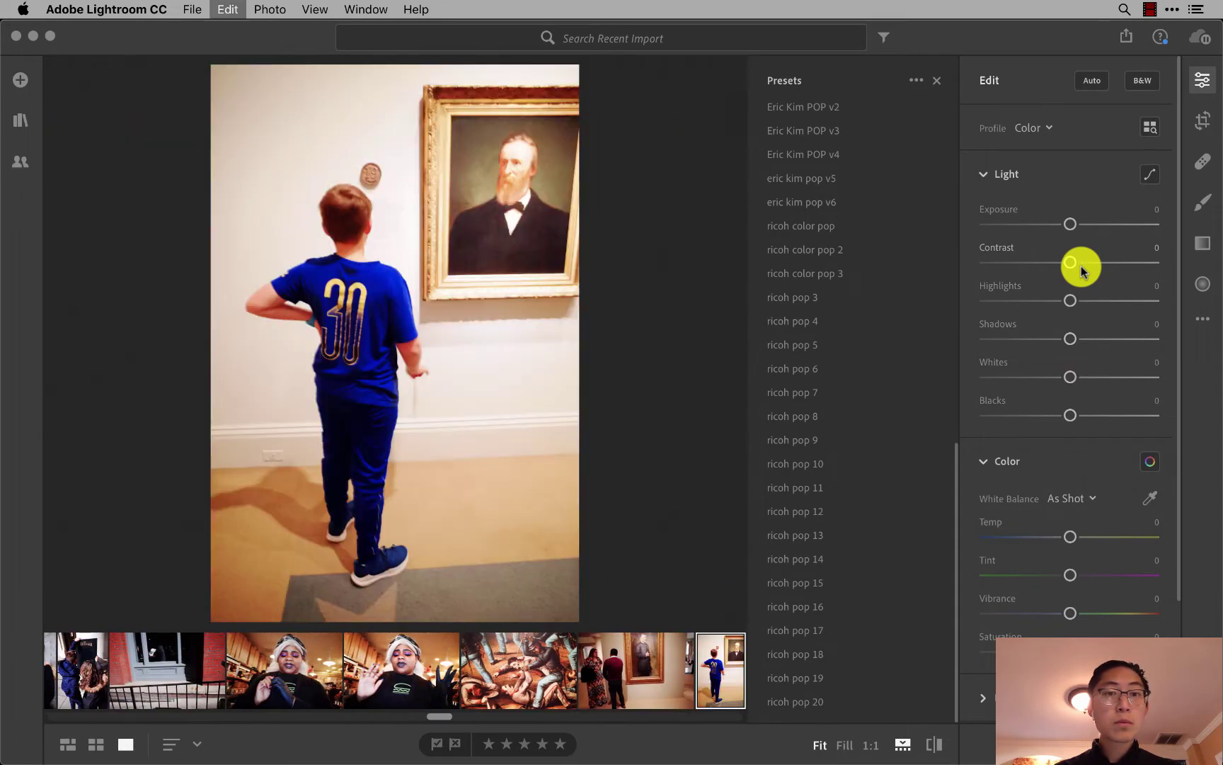
key(super+v)
key(Right)
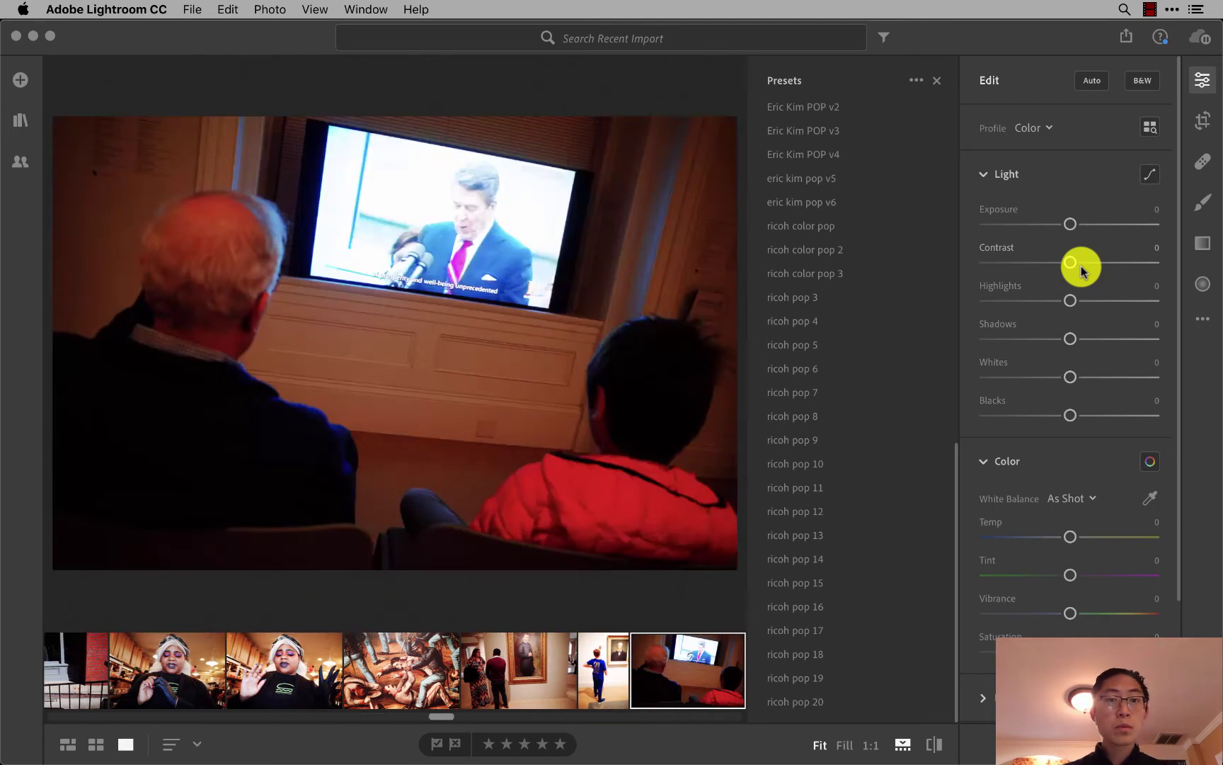
key(super+v)
key(Right)
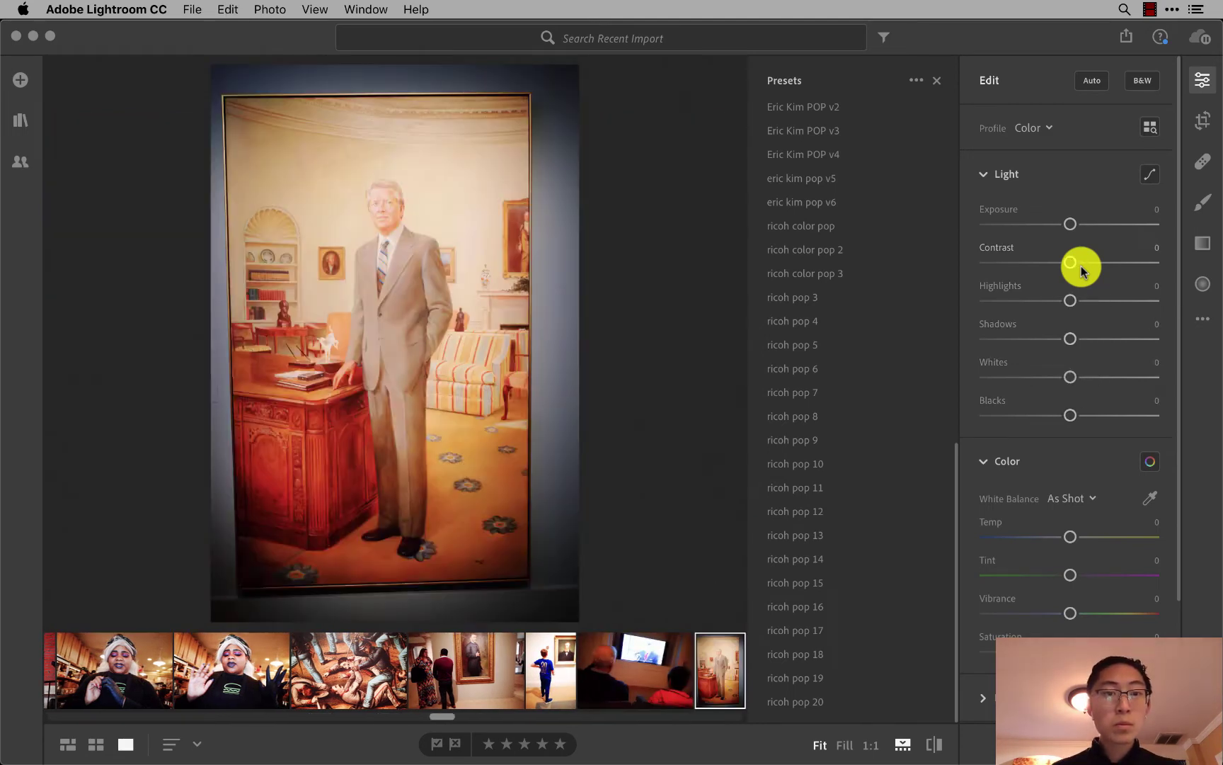
key(super+v)
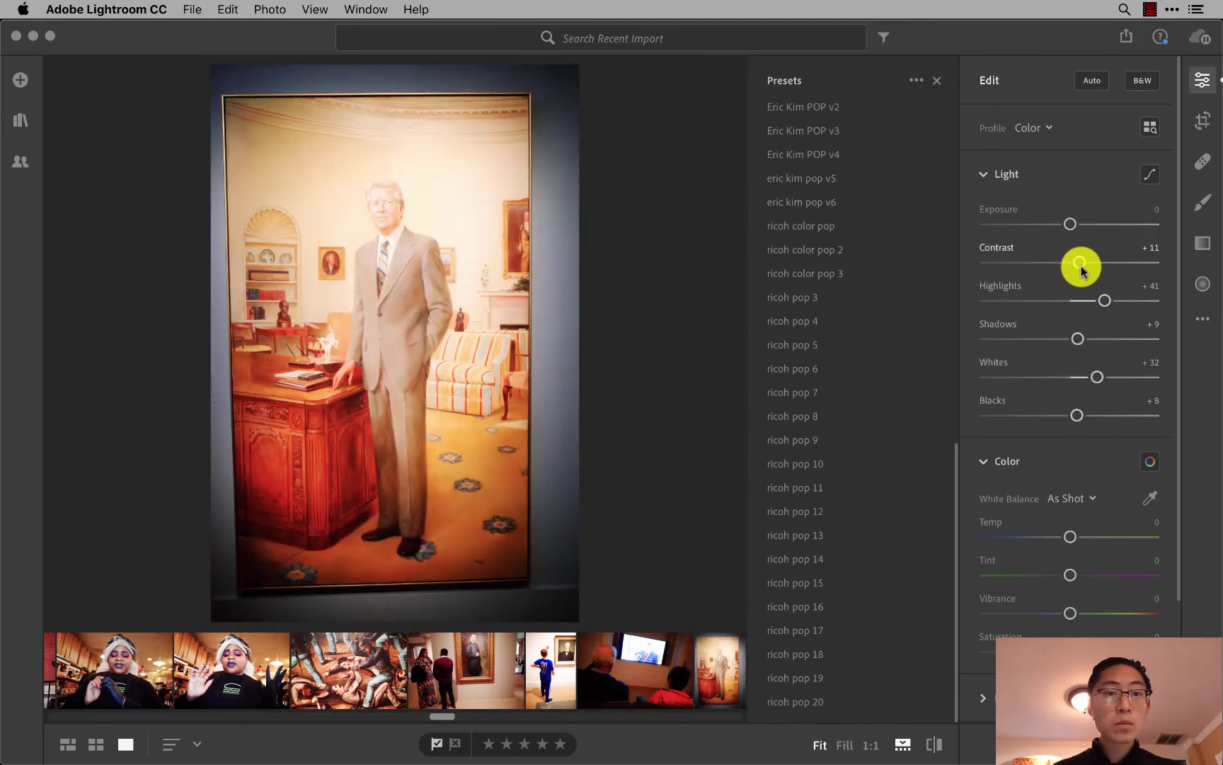
Paste the pop settings onto the drawings, ink drawing and colour portrait.
key(Right)
key(super+v)
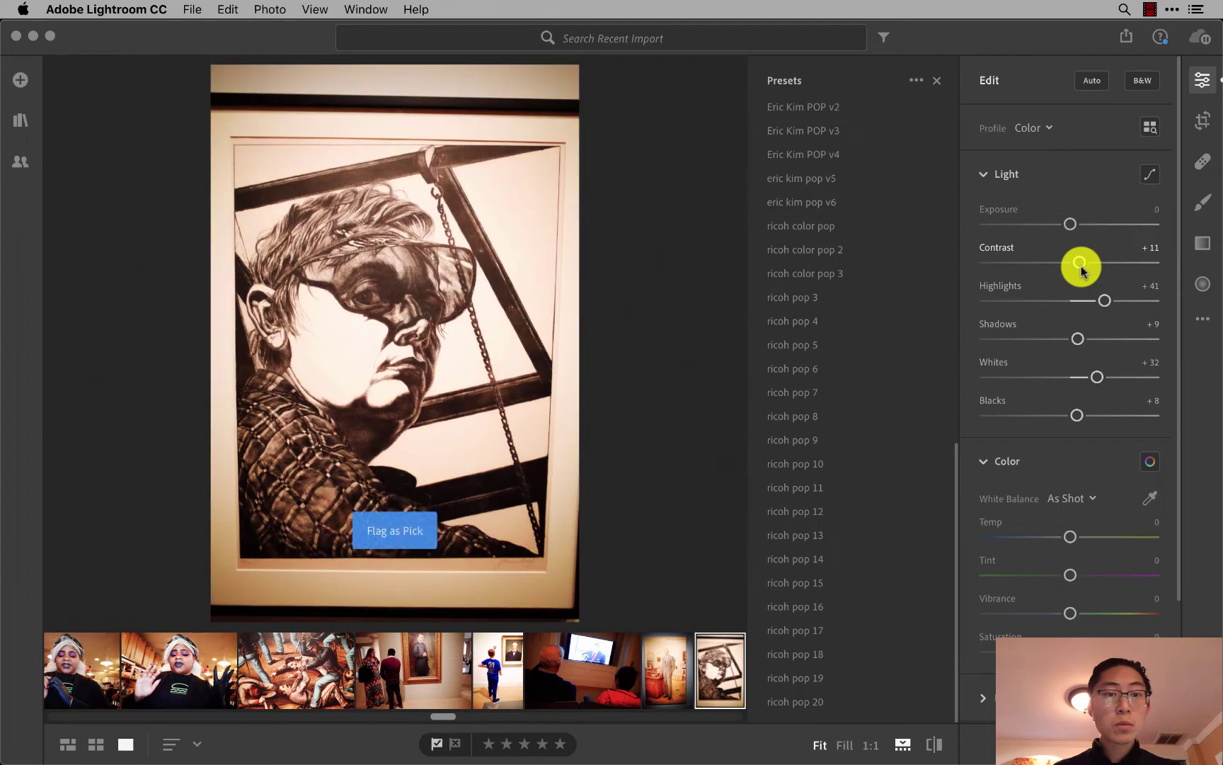
key(Right)
key(super+v)
key(Right)
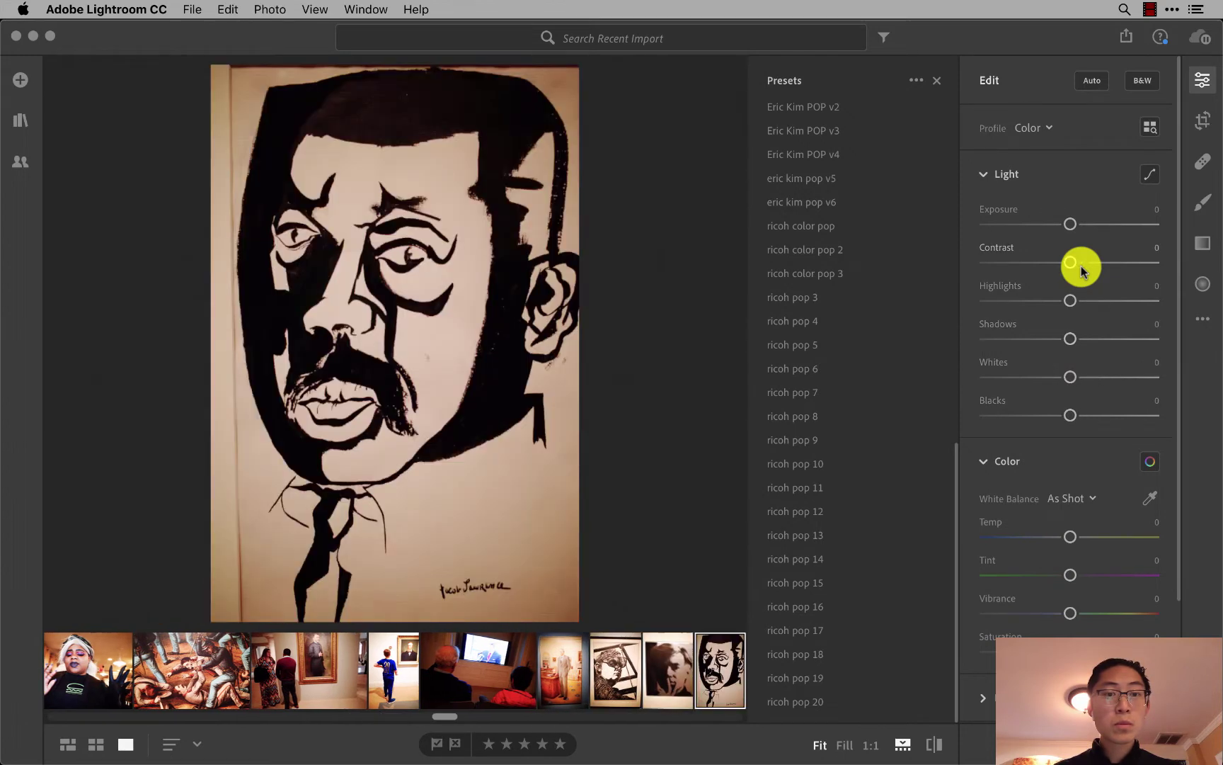
key(super+v)
key(Right)
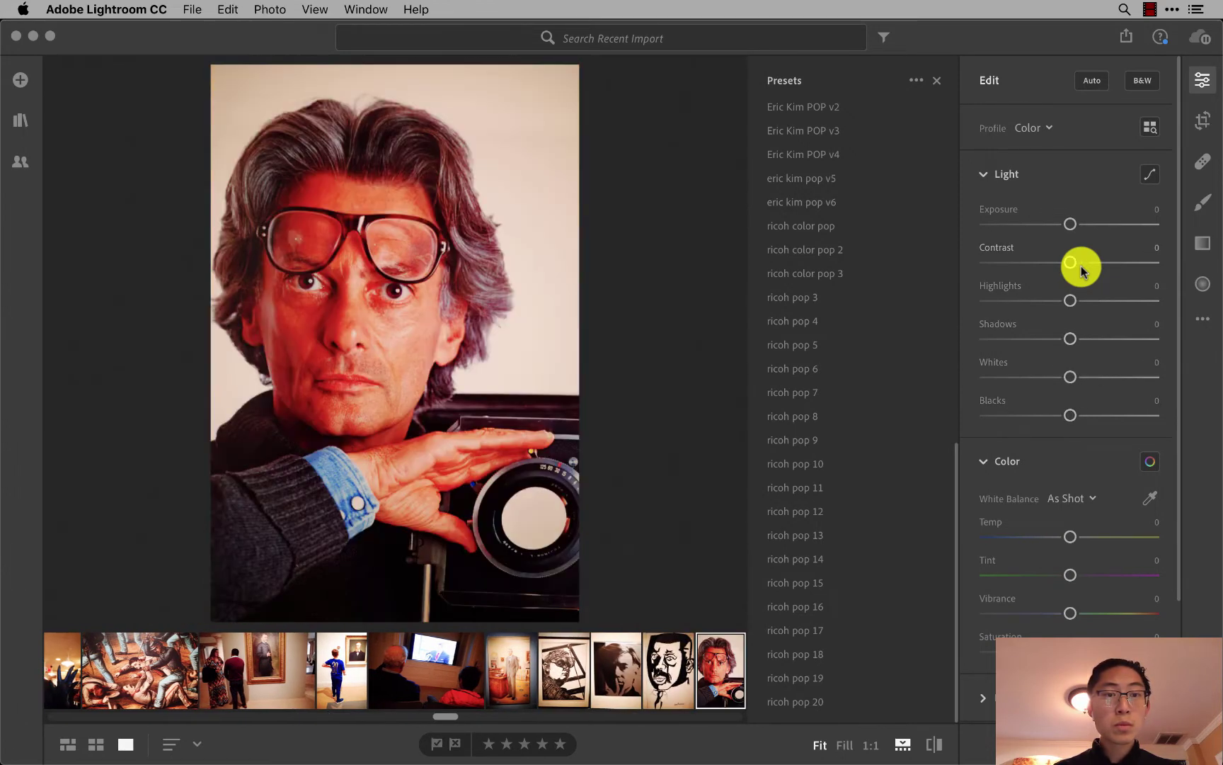
key(super+v)
key(Right)
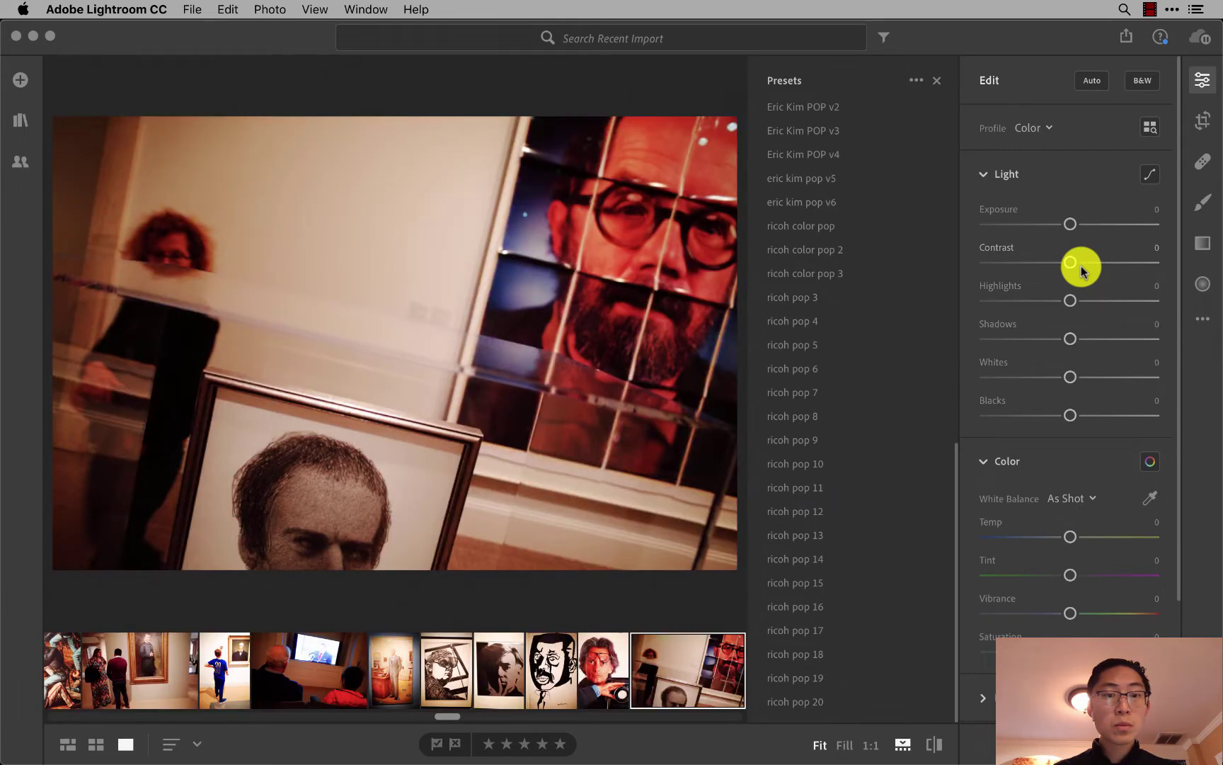
key(Right)
key(Left)
key(super+v)
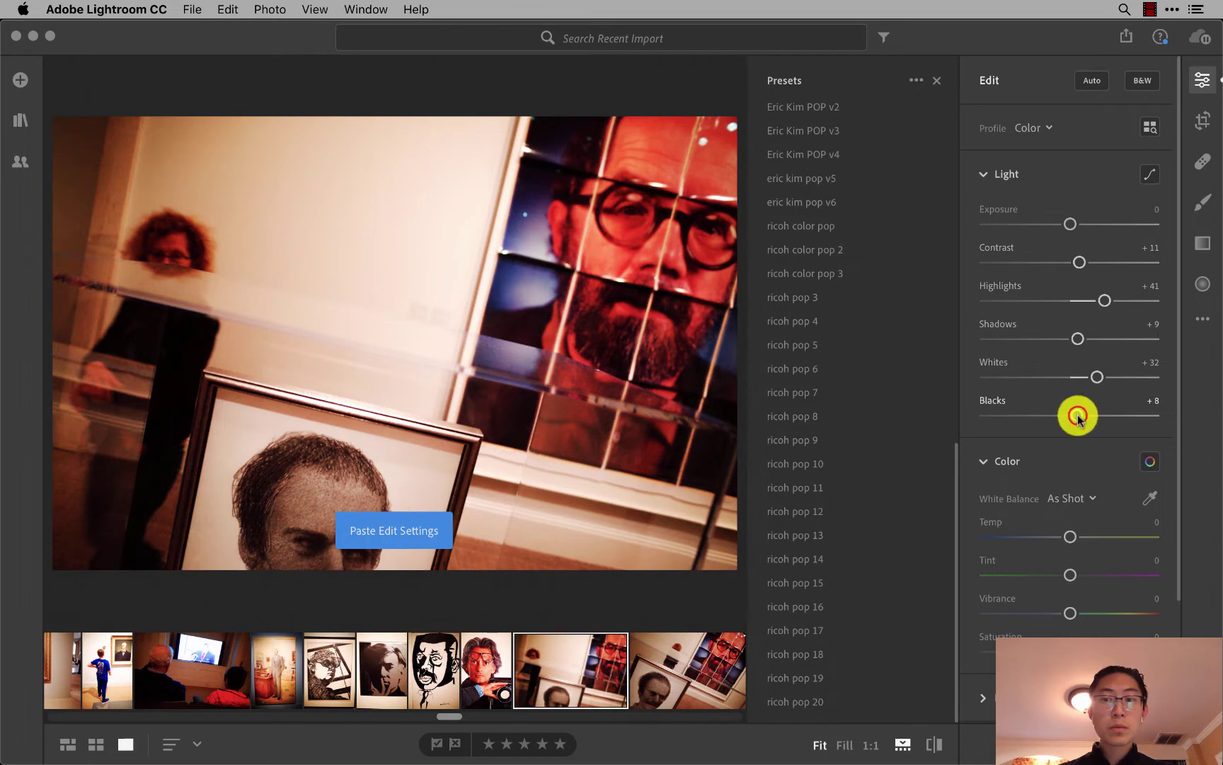
Lift the Blacks, copy the edit, and paste it onto the sculpture and painted portrait.
mouse_move(1077, 415)
mouse_down()
mouse_move(1113, 415)
mouse_move(1110, 347)
mouse_move(1092, 341)
mouse_move(1128, 303)
mouse_move(1082, 263)
mouse_move(1081, 226)
mouse_move(1068, 225)
mouse_up()
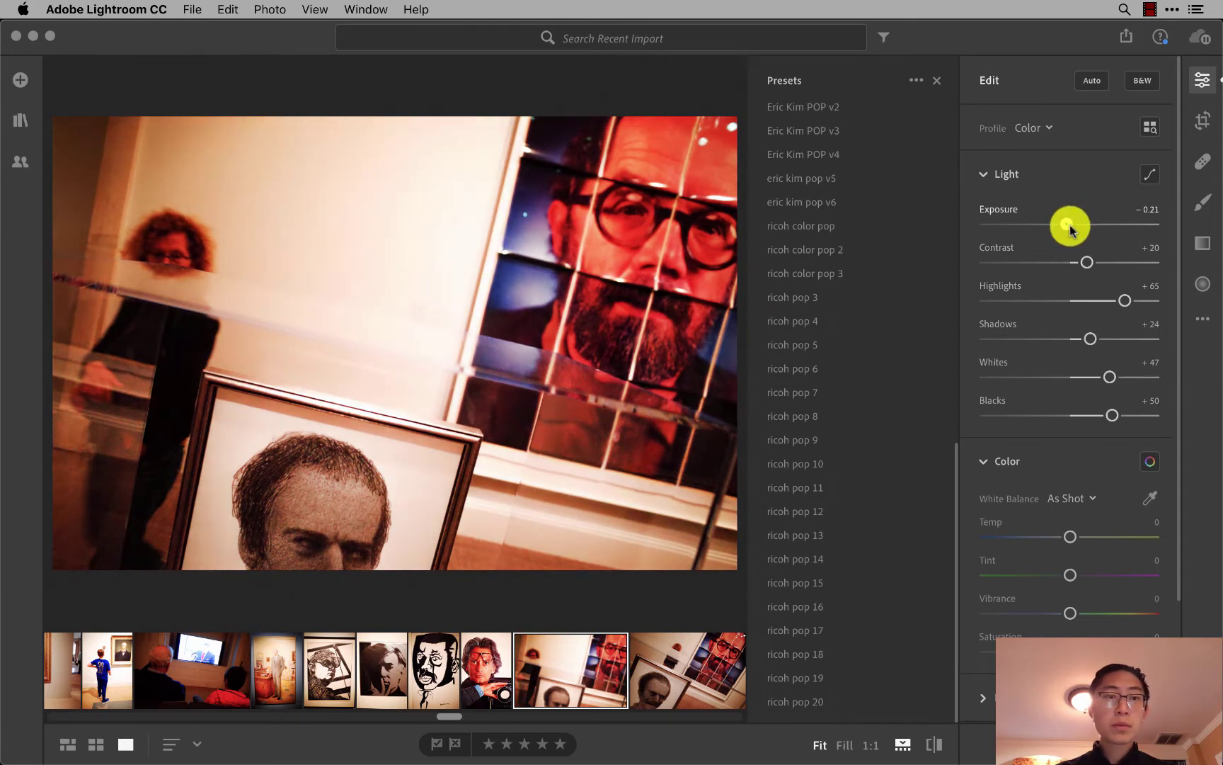
key(super+c)
key(Right)
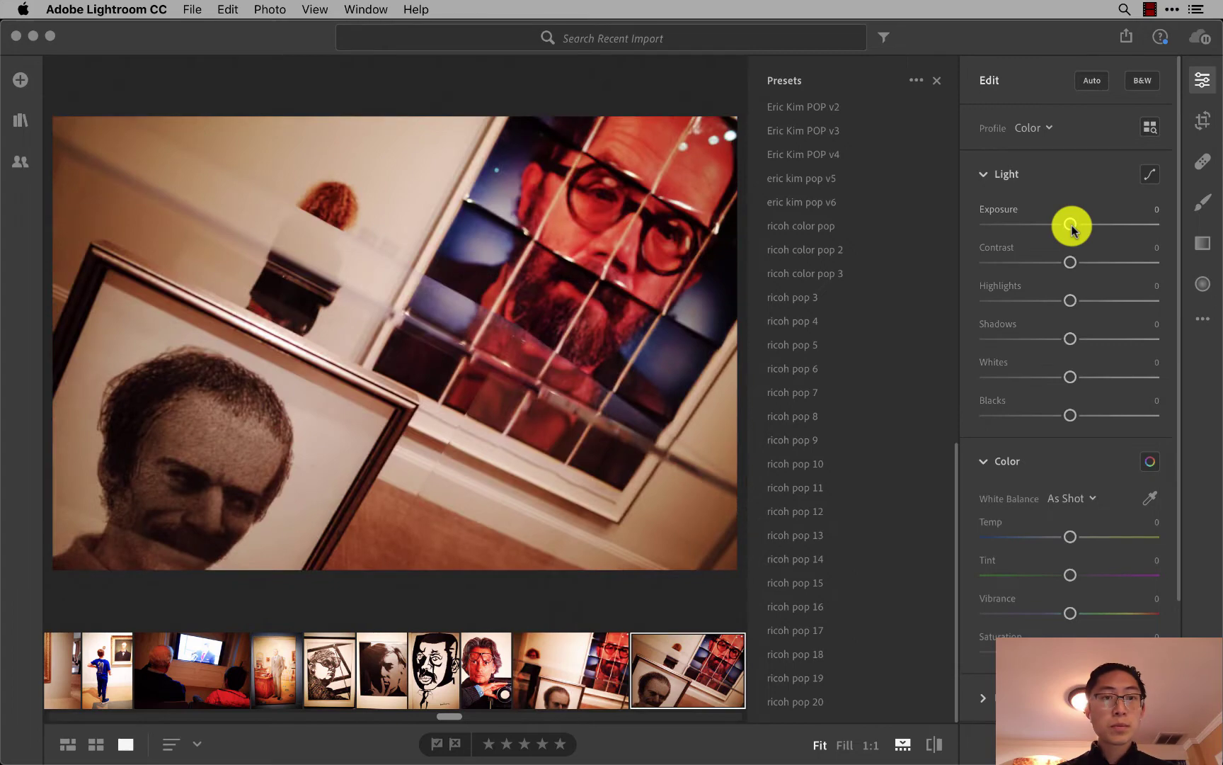
key(super+v)
key(Right)
key(Right)
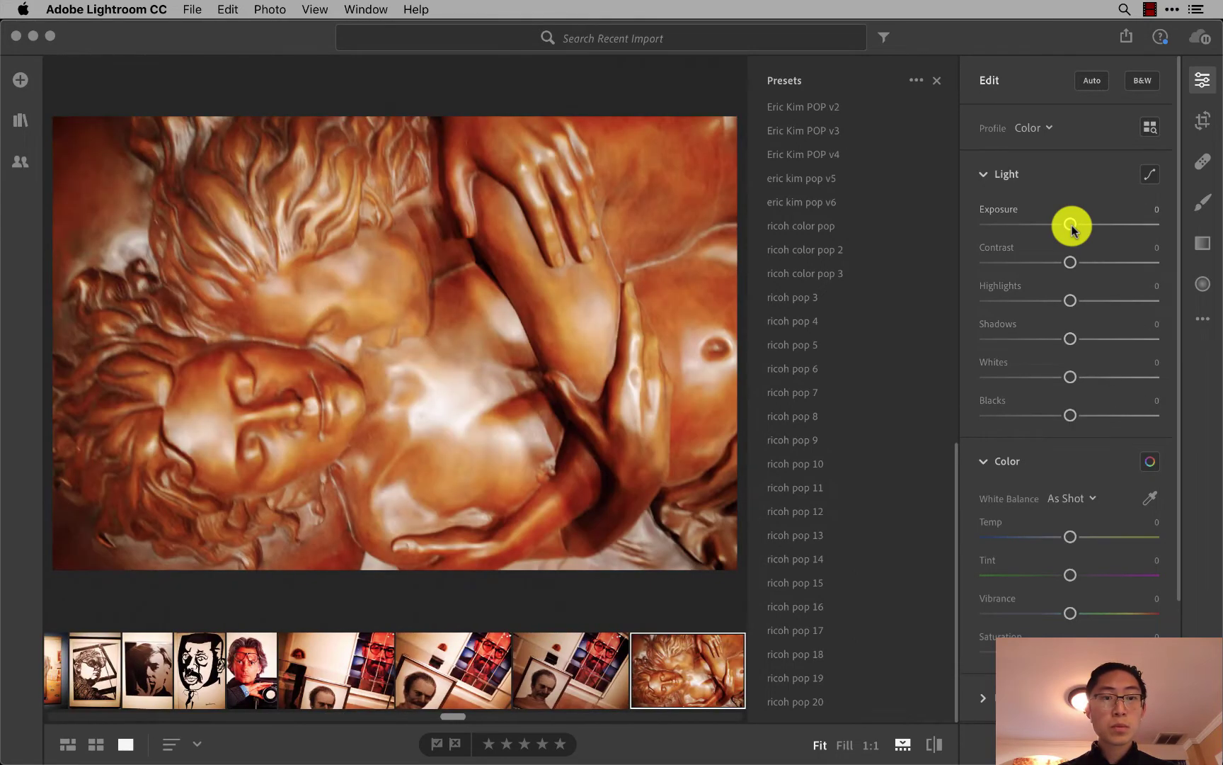
key(super+v)
key(Right)
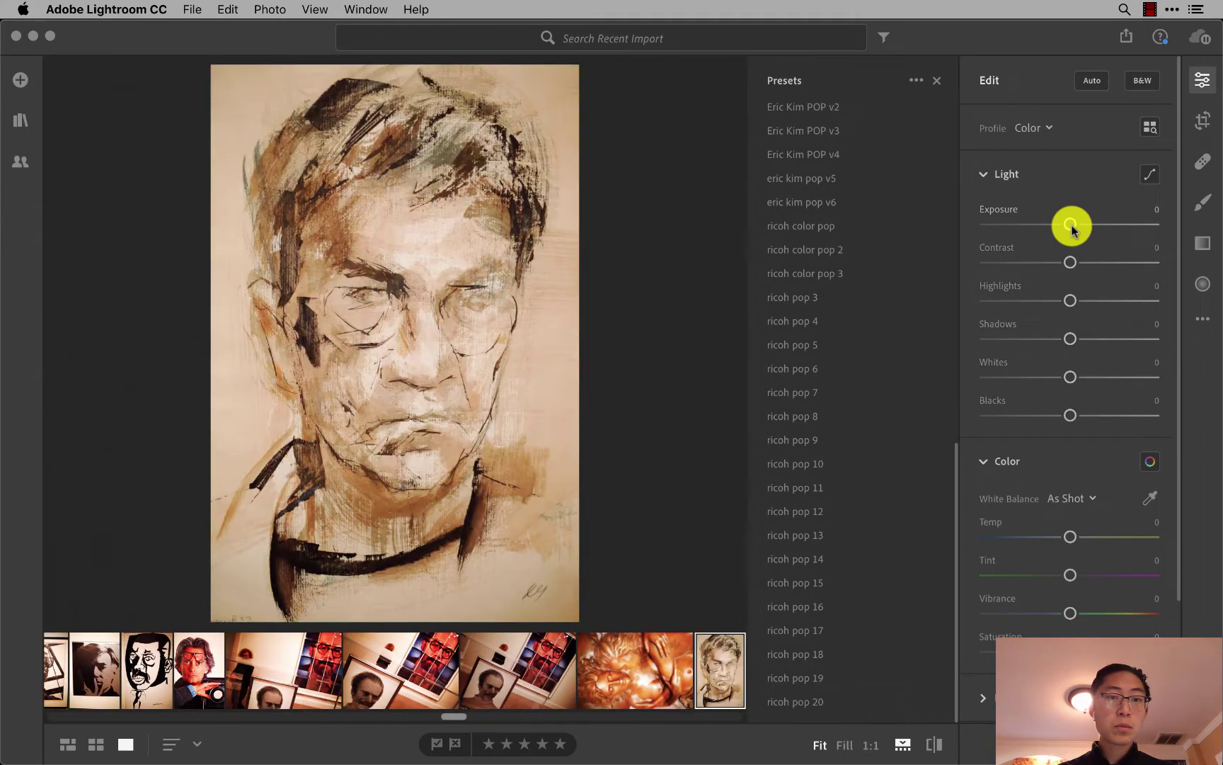
key(super+v)
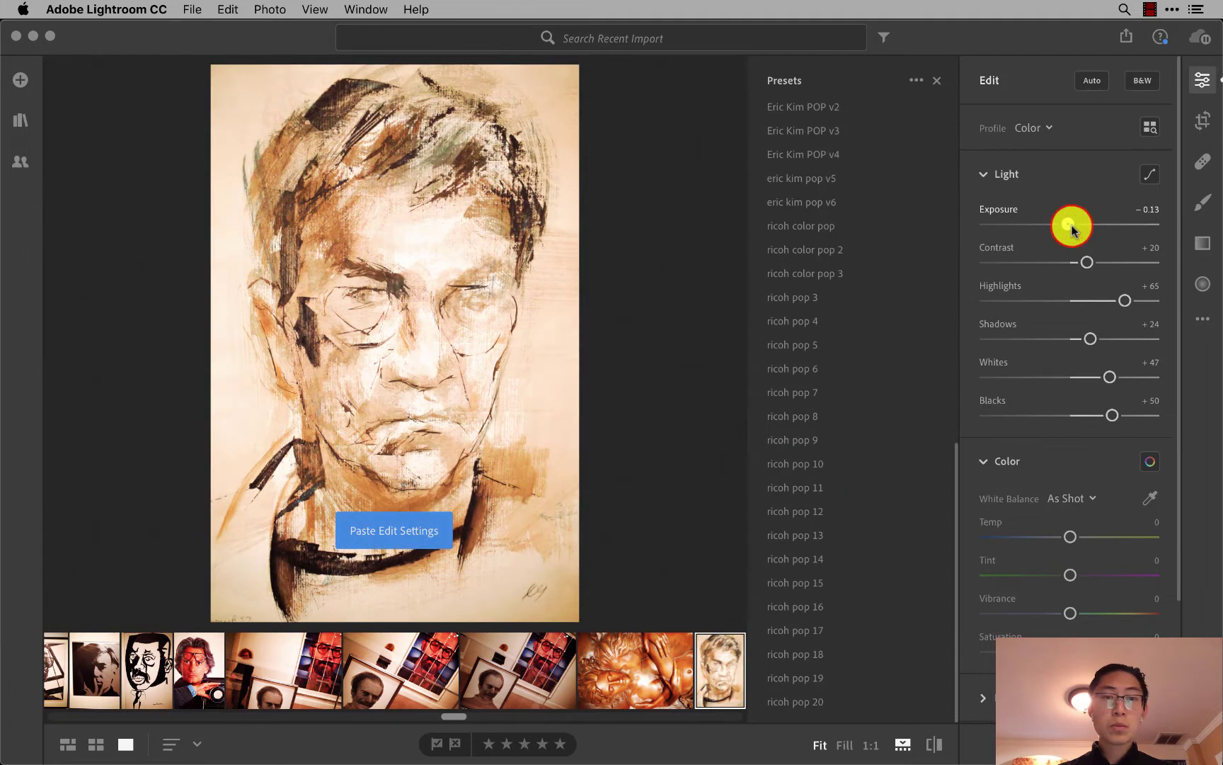
drag(1071, 226, 1074, 232)
Paste the copied settings onto the long-hair sketch, the man's portrait drawing and the woodcut.
key(super+c)
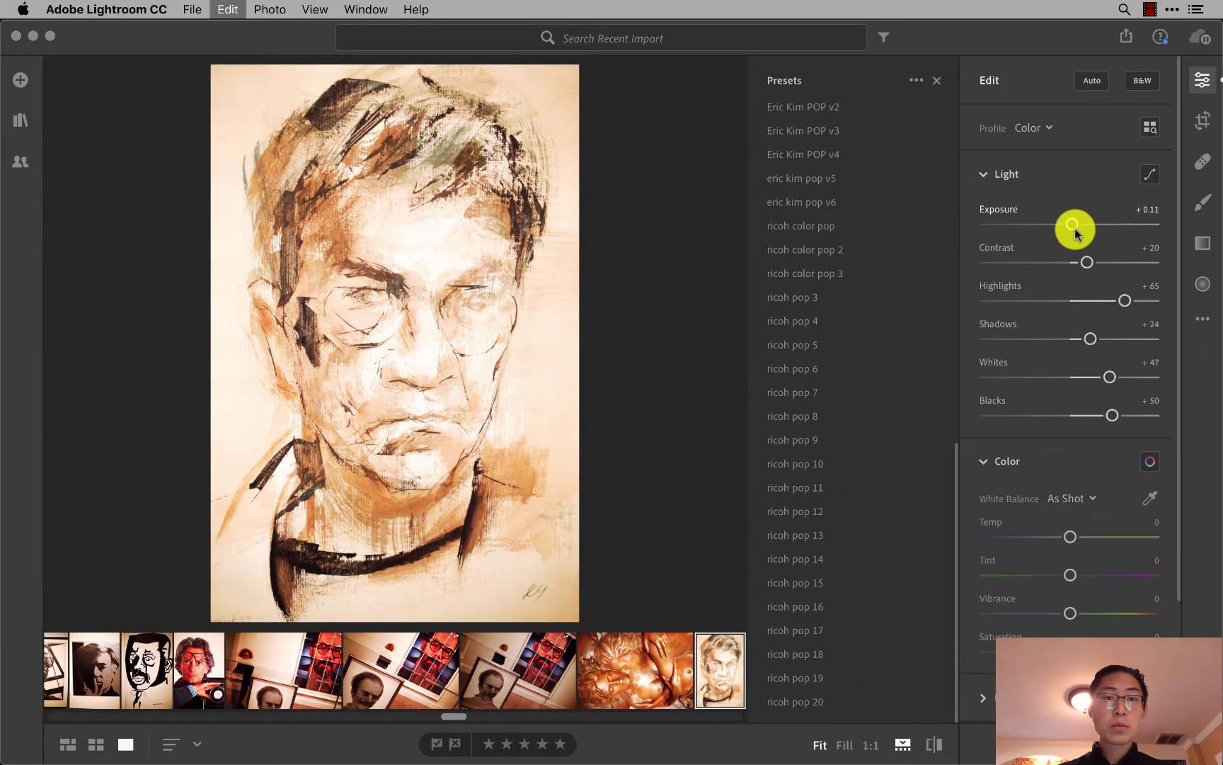
key(Right)
key(super+v)
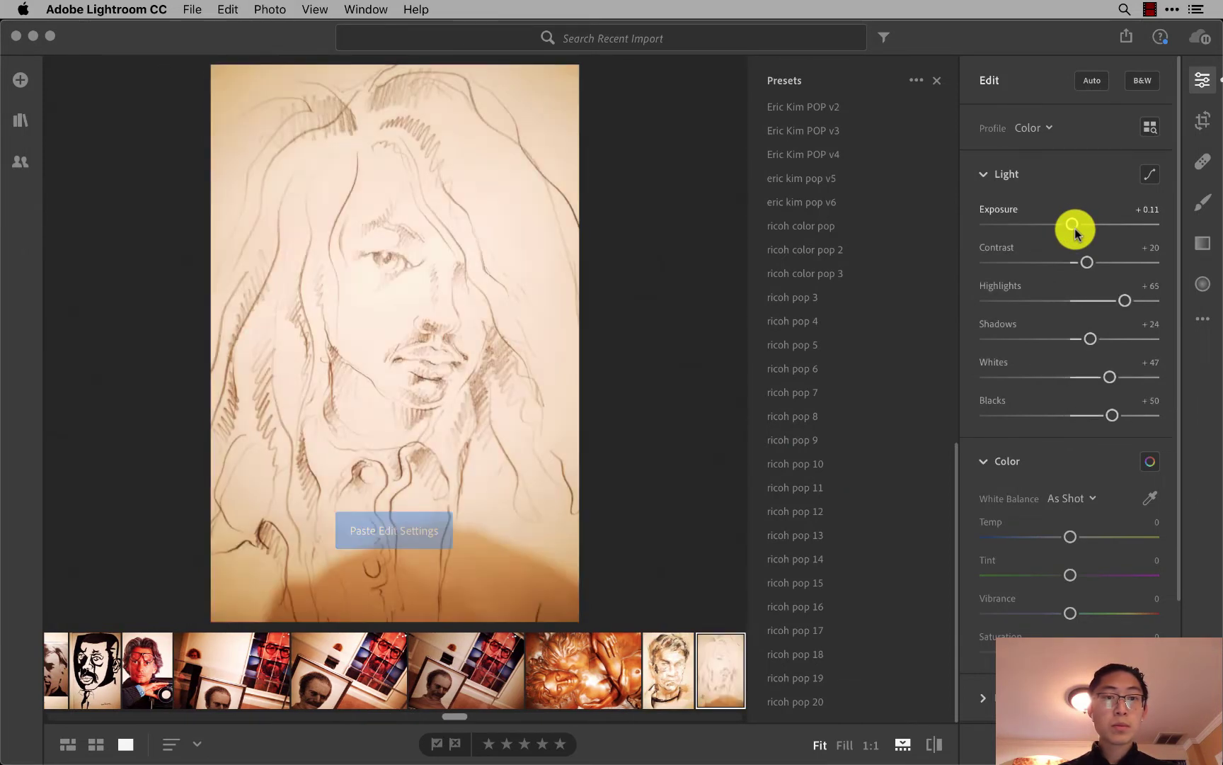
key(Right)
key(super+v)
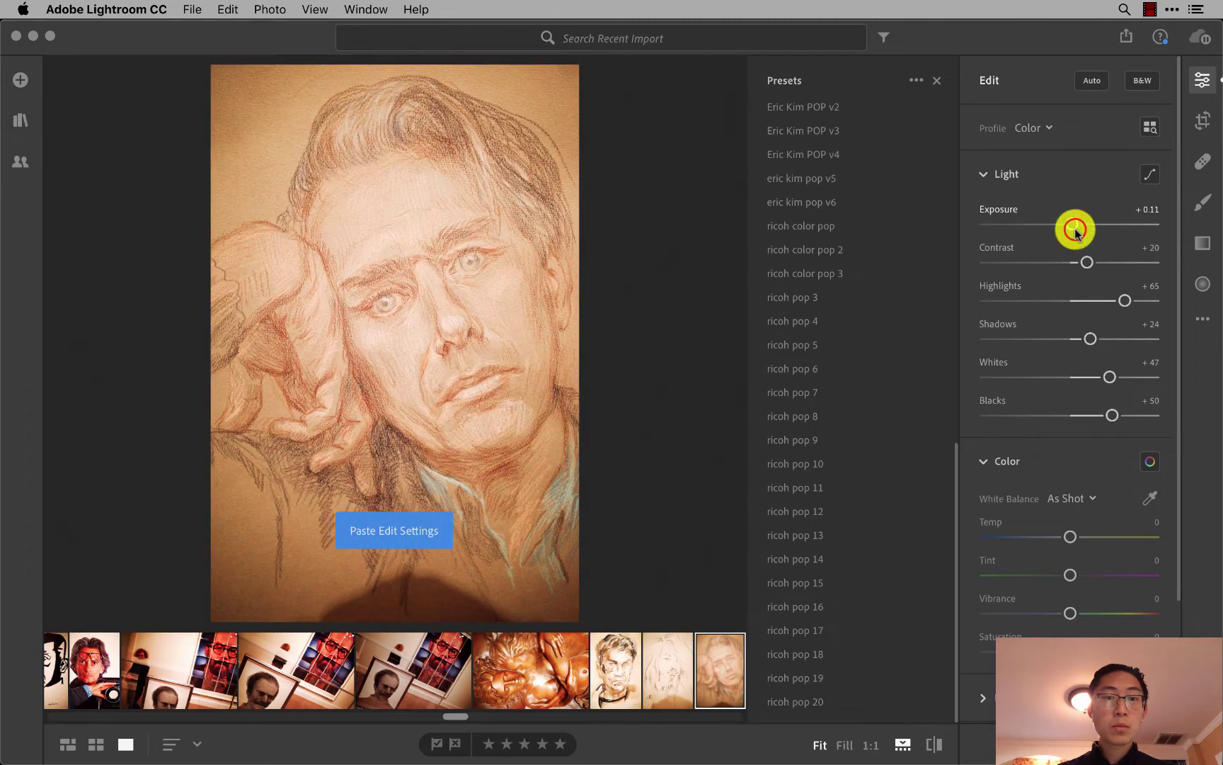
key(super+c)
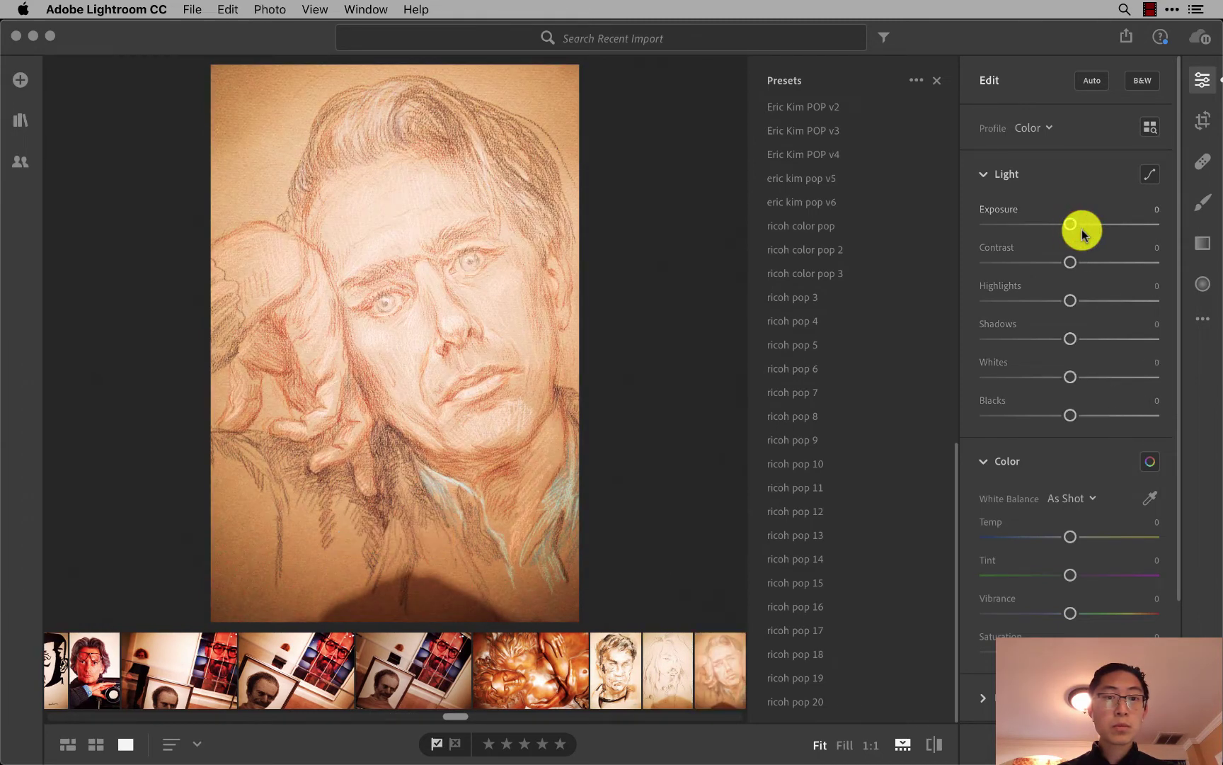
key(Right)
key(super+v)
key(super+c)
key(Right)
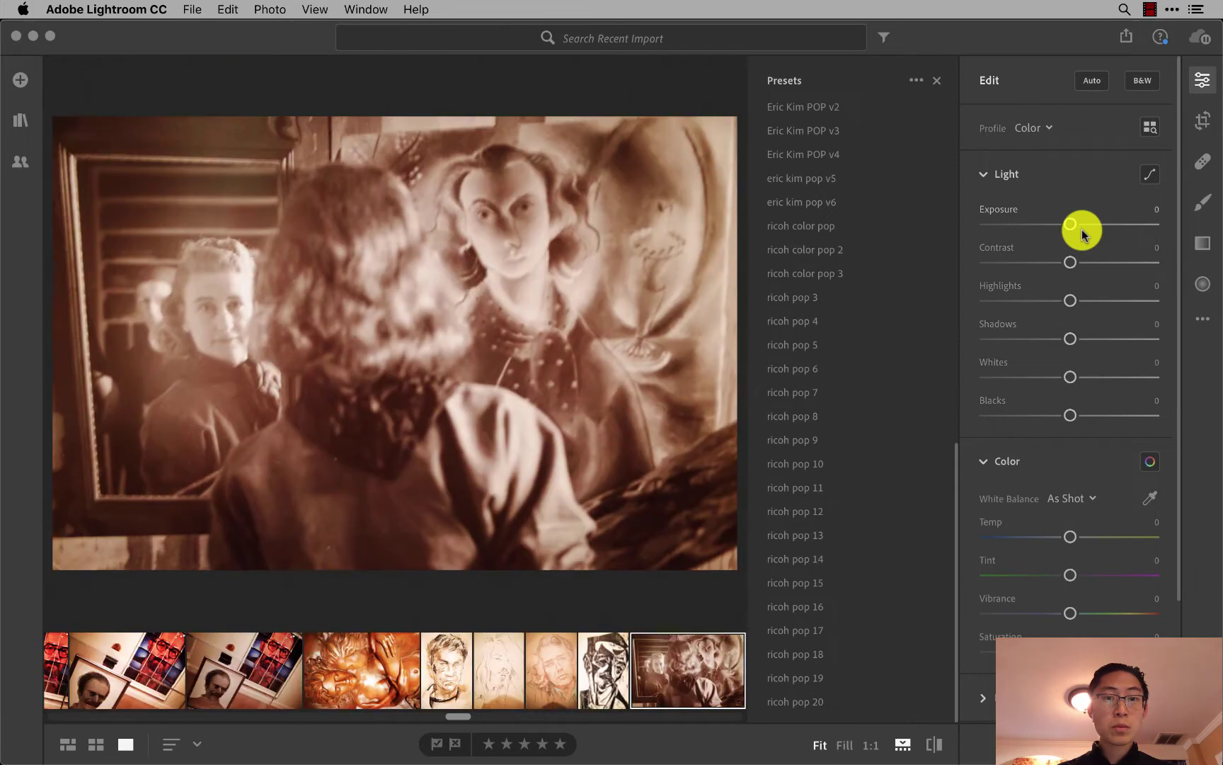
Undo the pasted settings on the sepia photo and the bench photo.
key(super+v)
key(super+z)
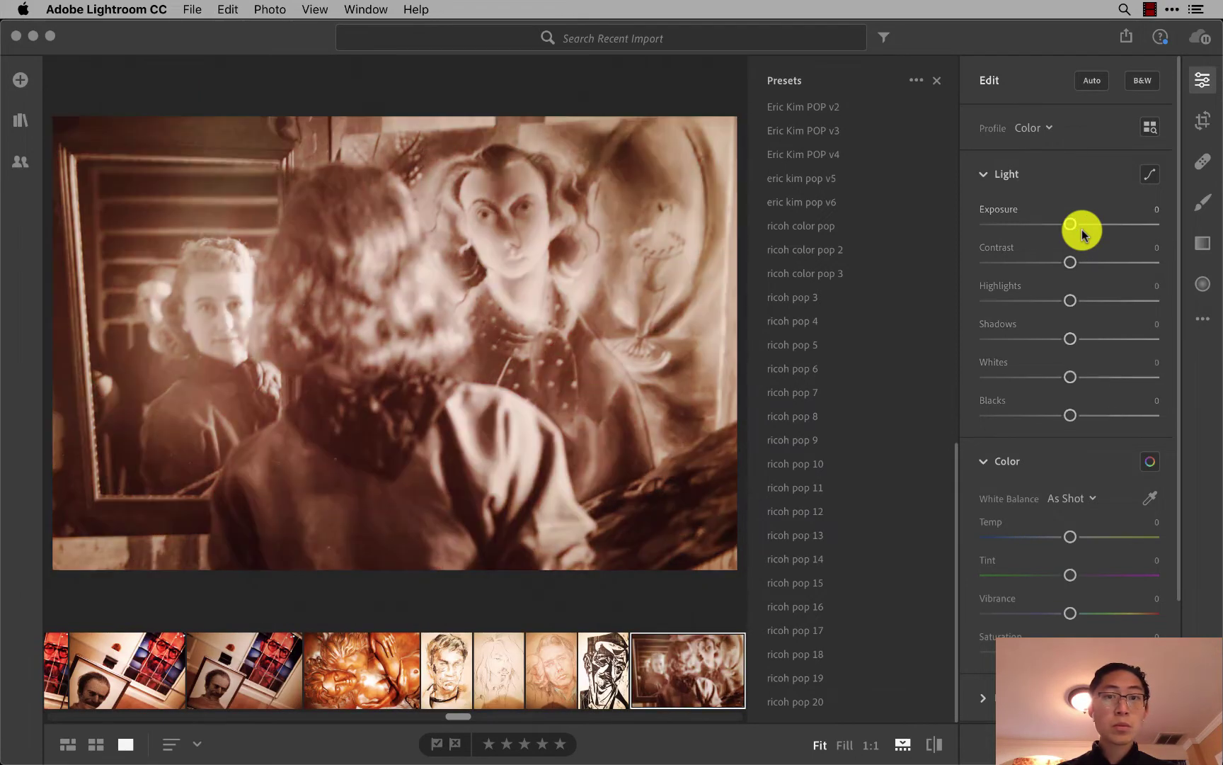
key(Right)
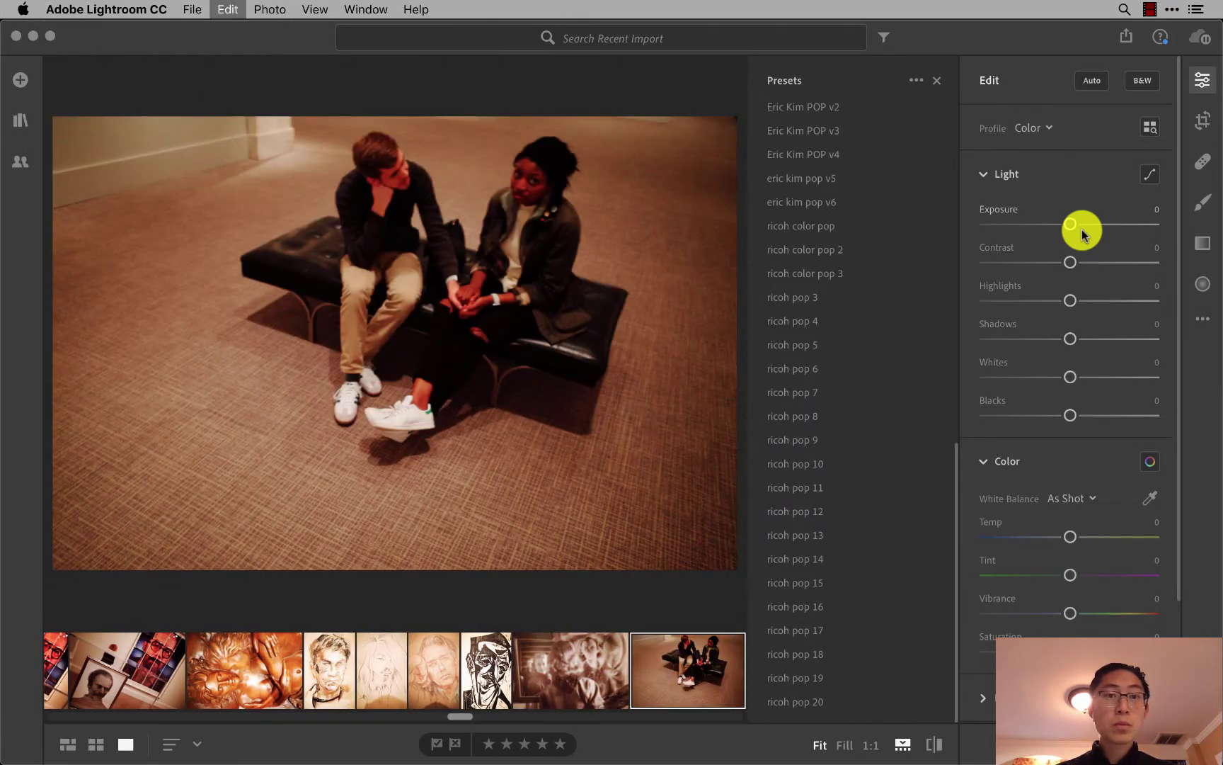
key(super+v)
key(super+z)
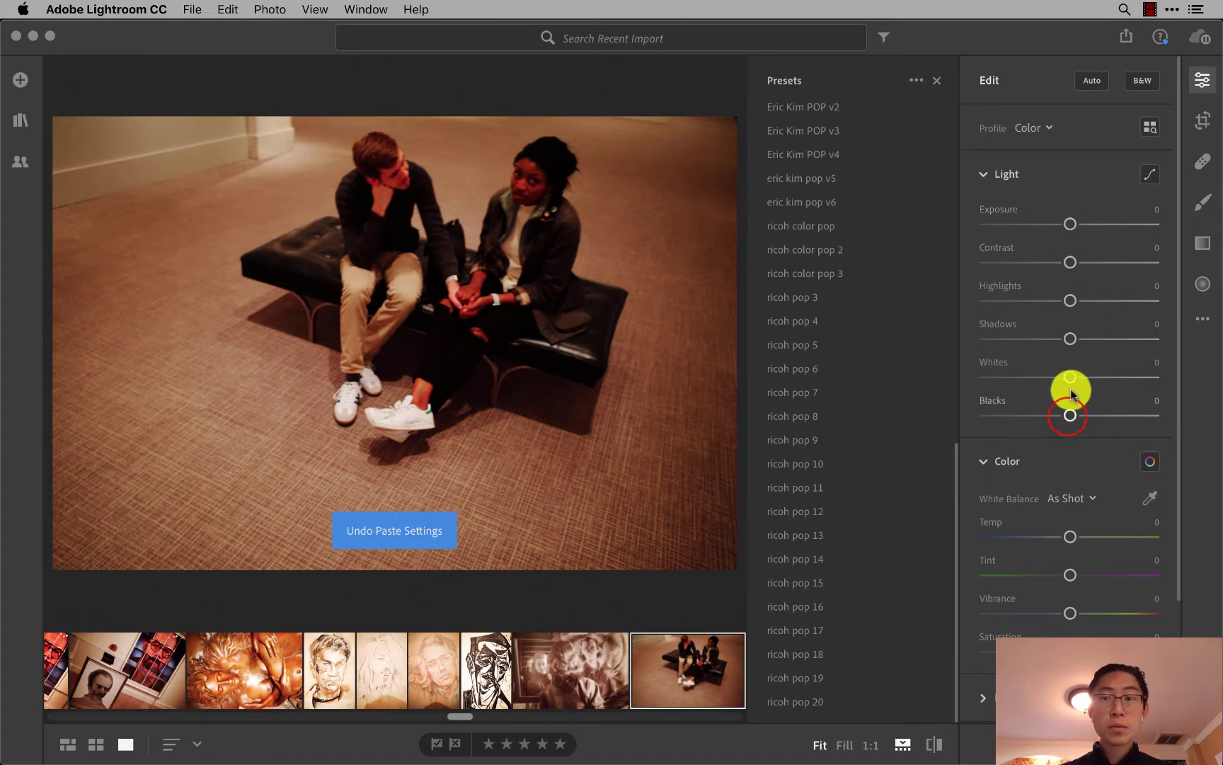
Raise the bench photo's Blacks to +52, lower its Shadows, and copy its settings.
drag(1070, 415, 1113, 416)
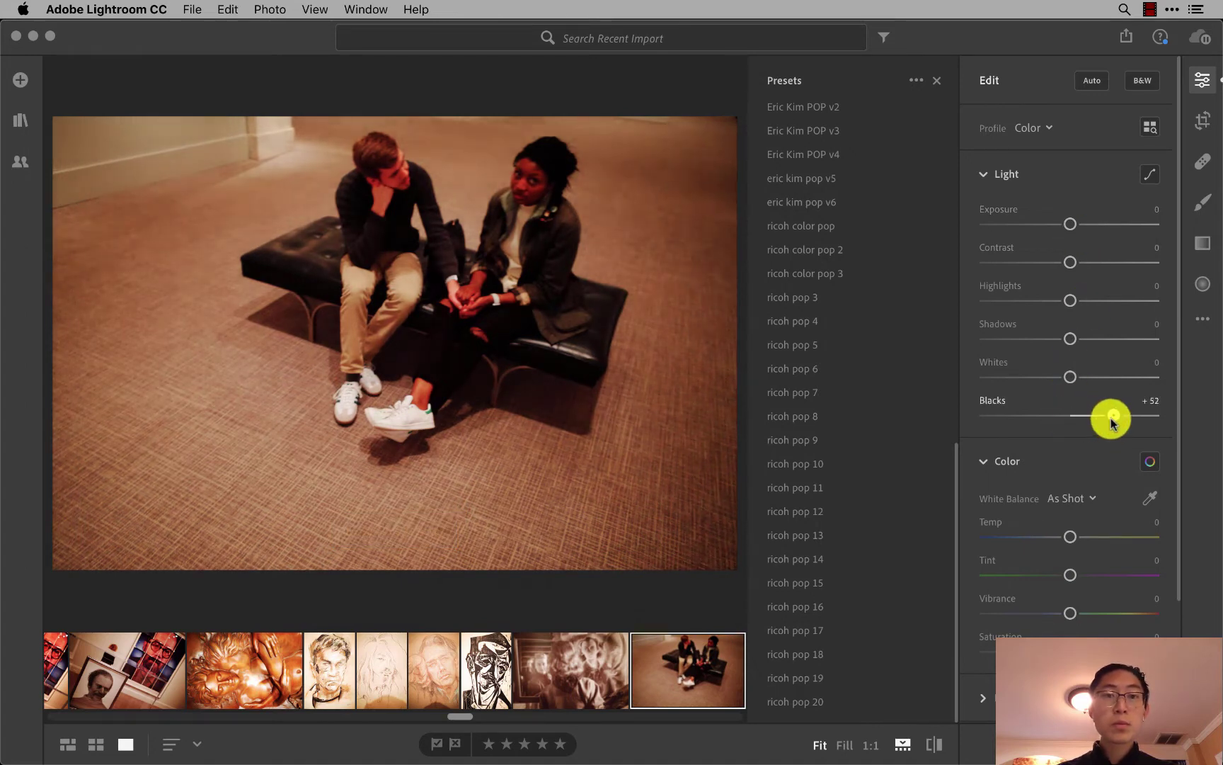
drag(1069, 377, 1106, 383)
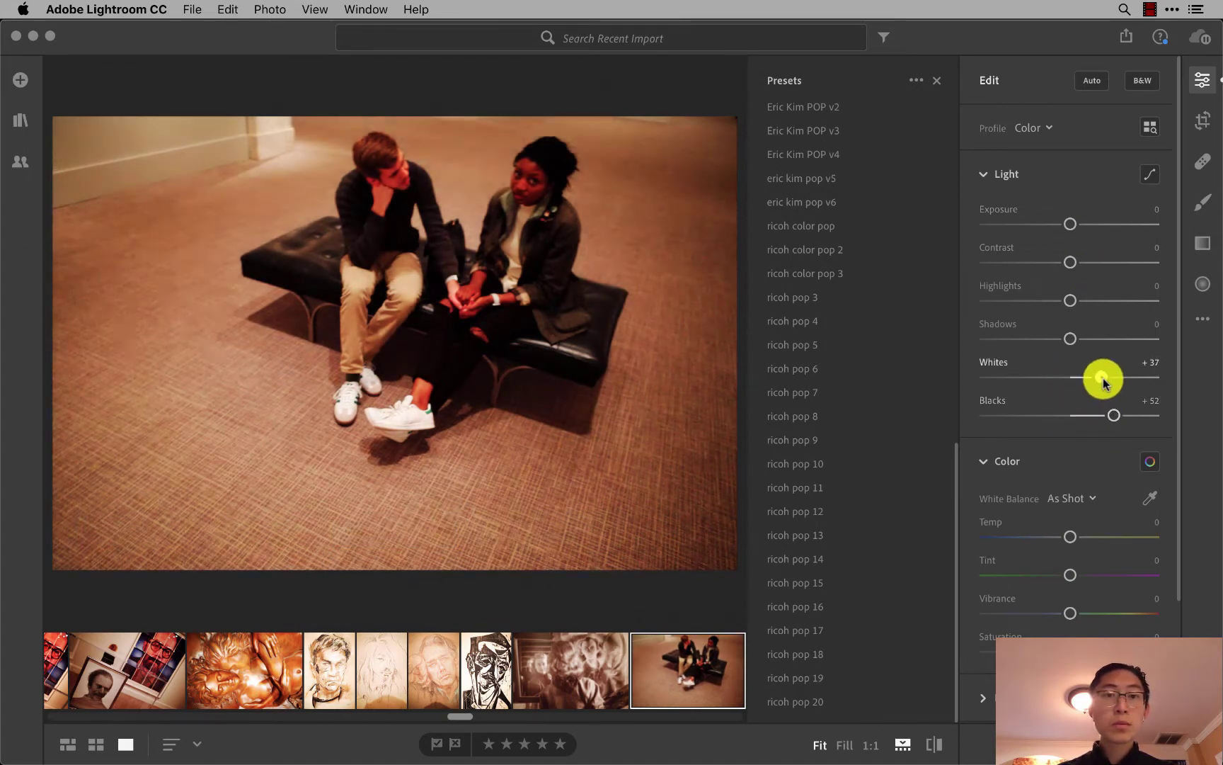
mouse_move(1074, 340)
mouse_down()
mouse_move(1103, 265)
mouse_move(1089, 263)
mouse_move(1080, 228)
mouse_up()
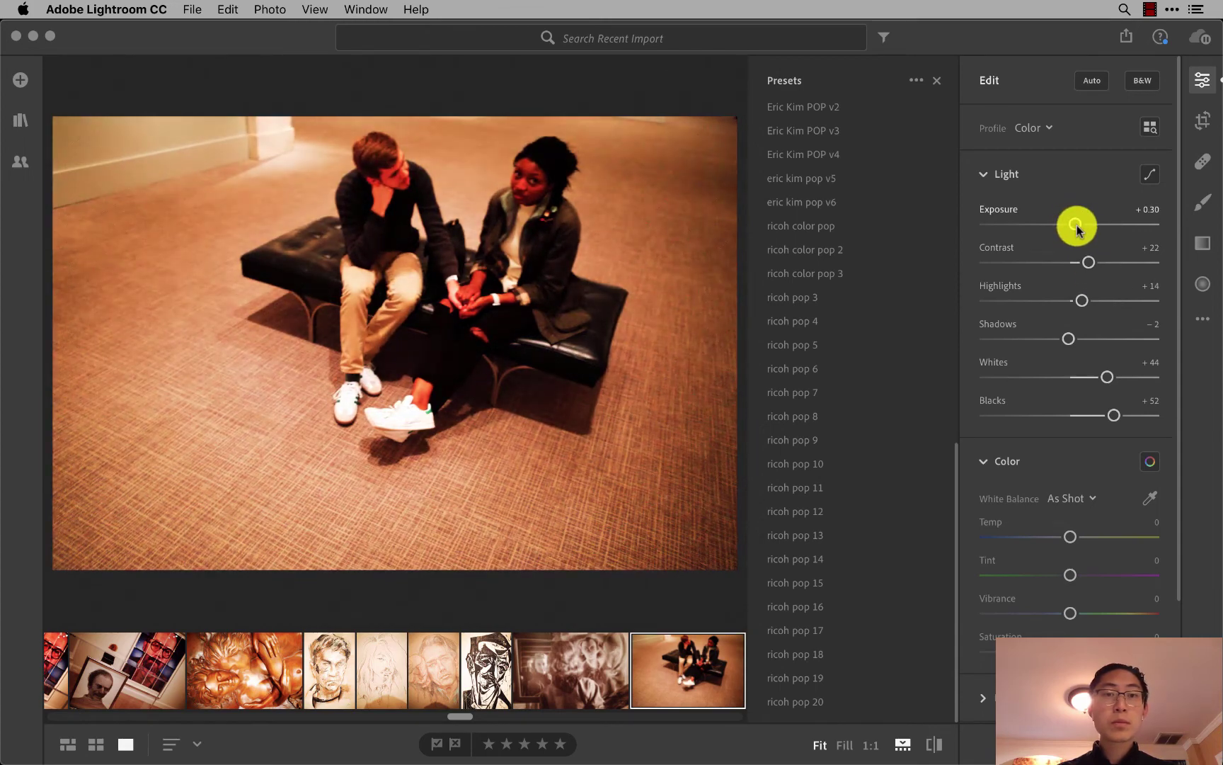
key(super+c)
Paste the settings onto the second bench photo, ink drawing and glasses portrait, undoing a temperature change.
key(Right)
key(super+v)
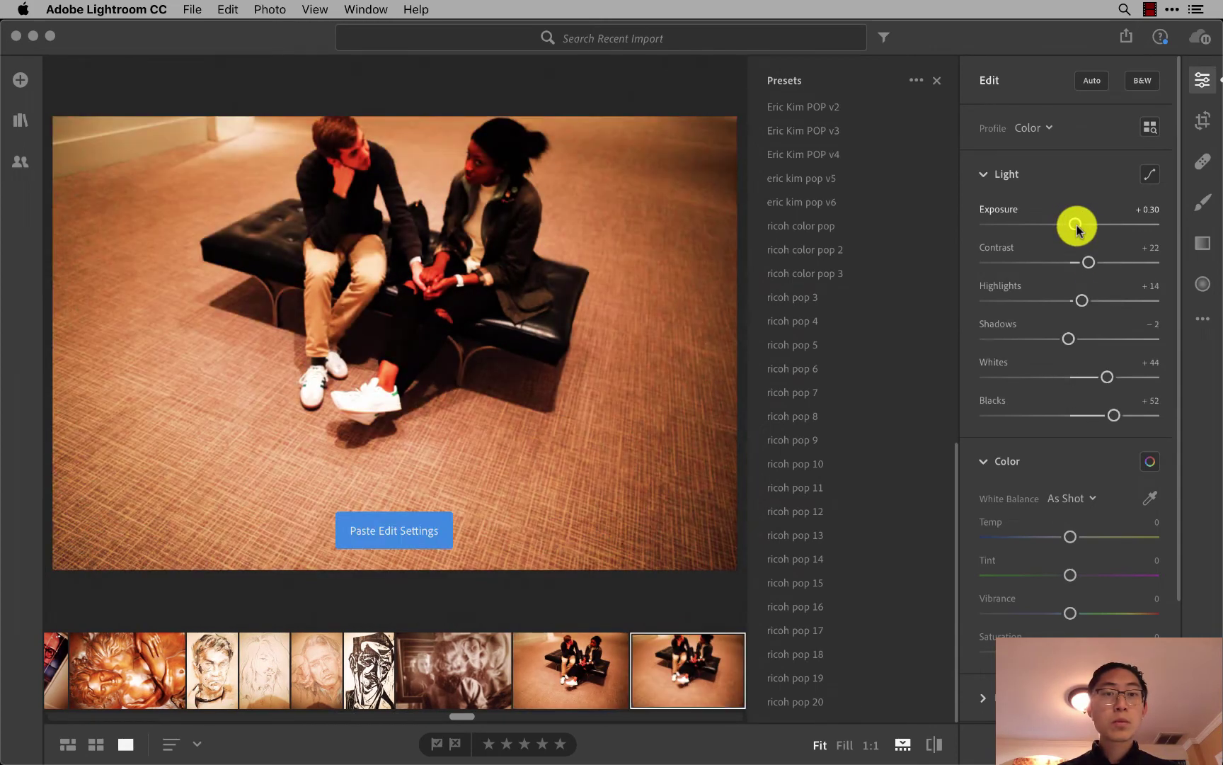
key(Right)
key(super+v)
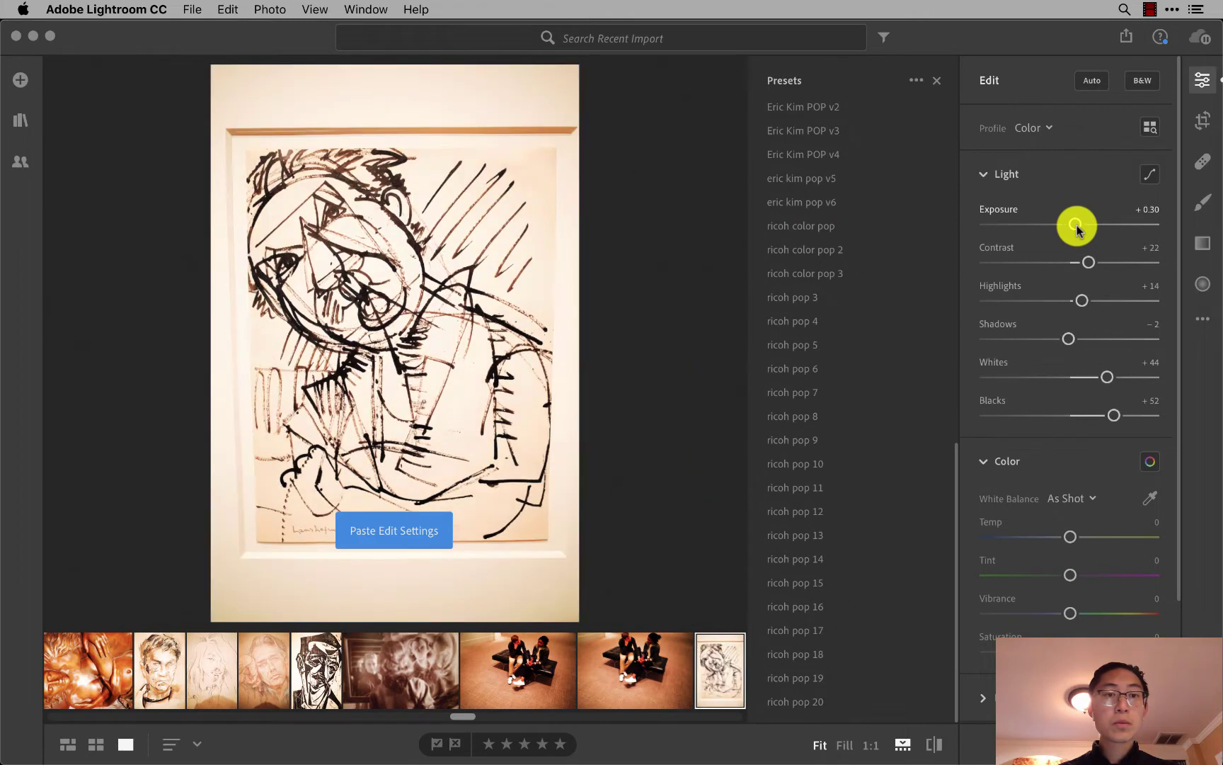
key(Right)
key(Right)
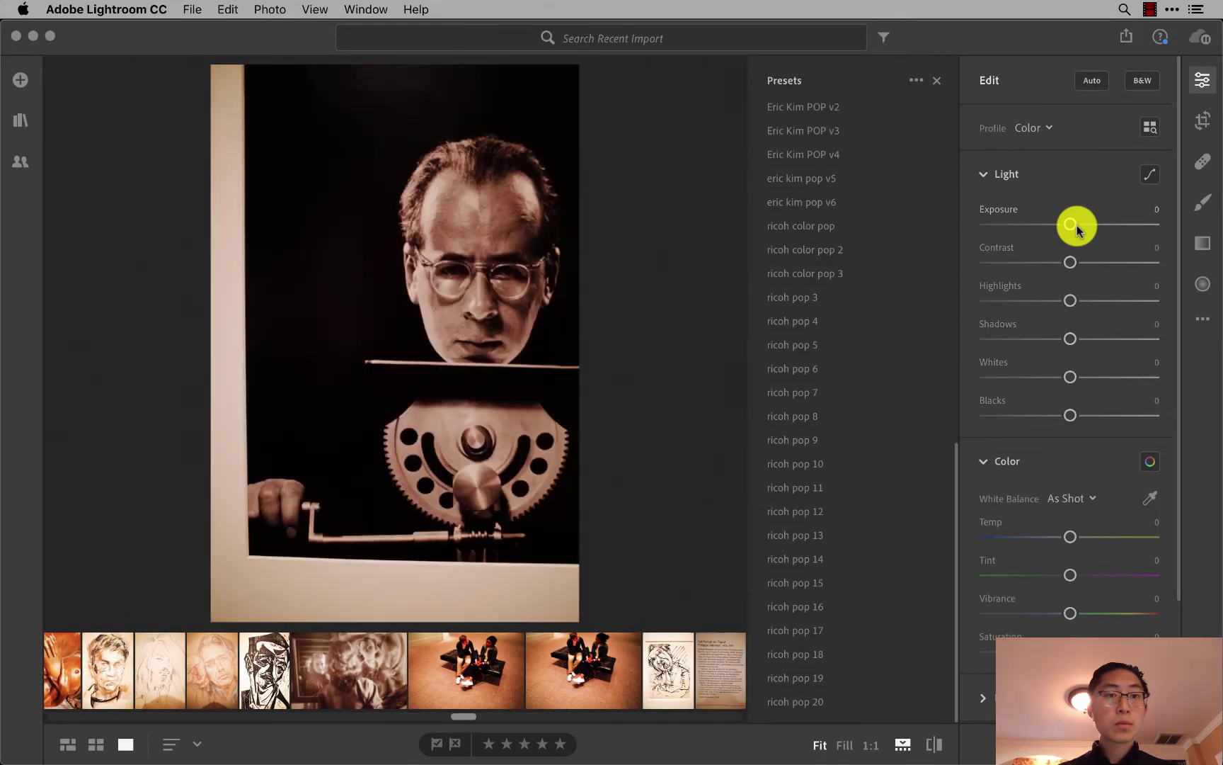
key(Right)
key(Left)
key(super+v)
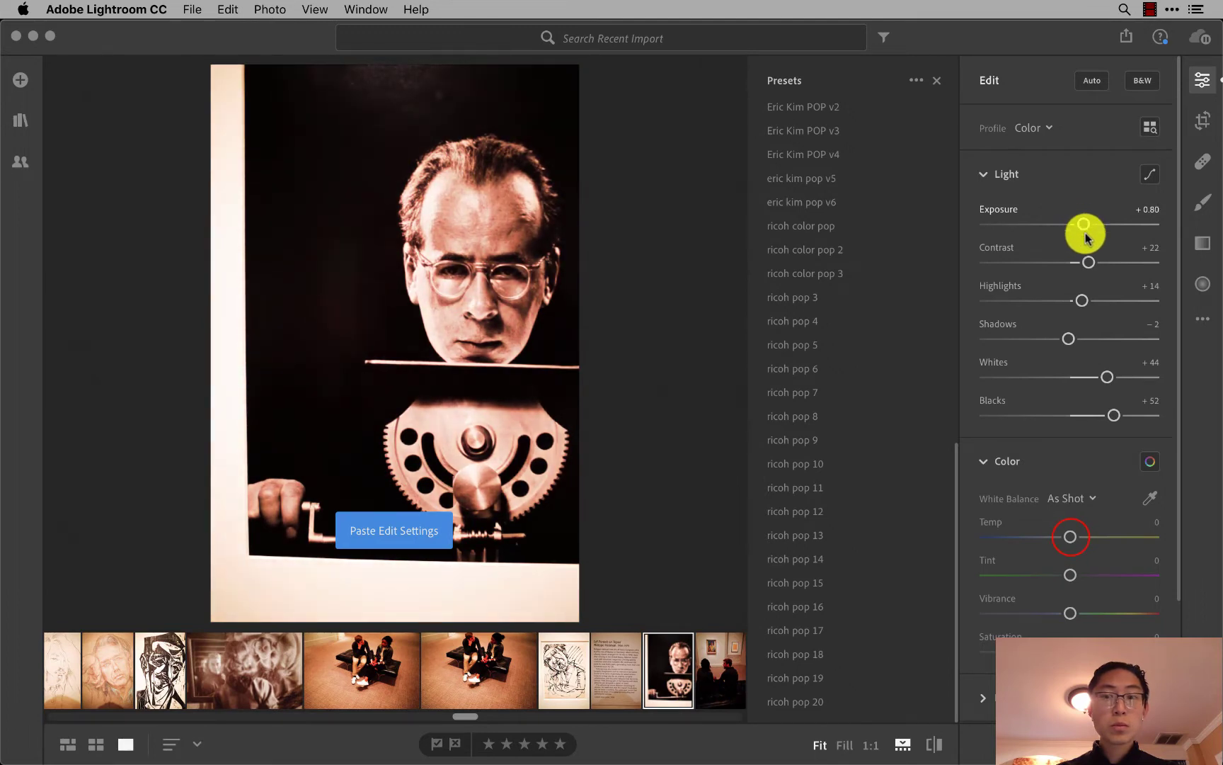
drag(1068, 536, 1065, 538)
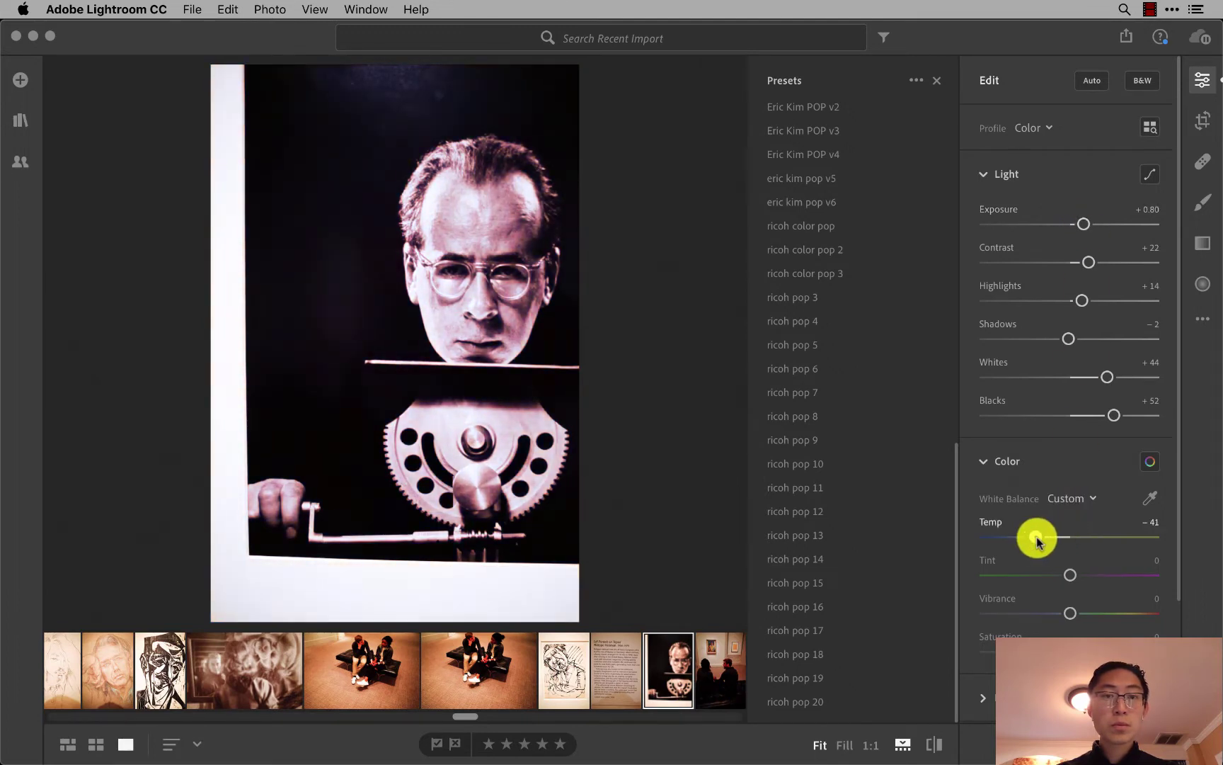
key(super+z)
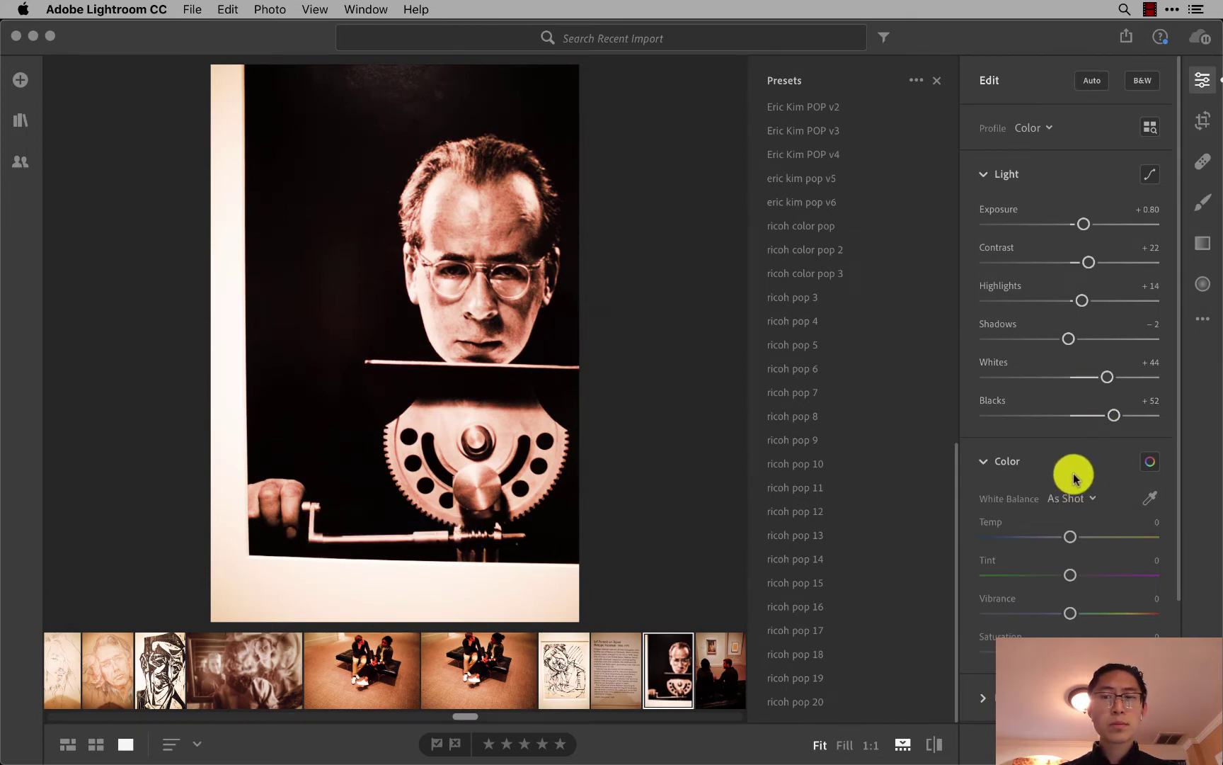
Apply ricoh pop 9, then the B&W Low Contrast preset to the glasses portrait.
scroll(1084, 510, down, 1)
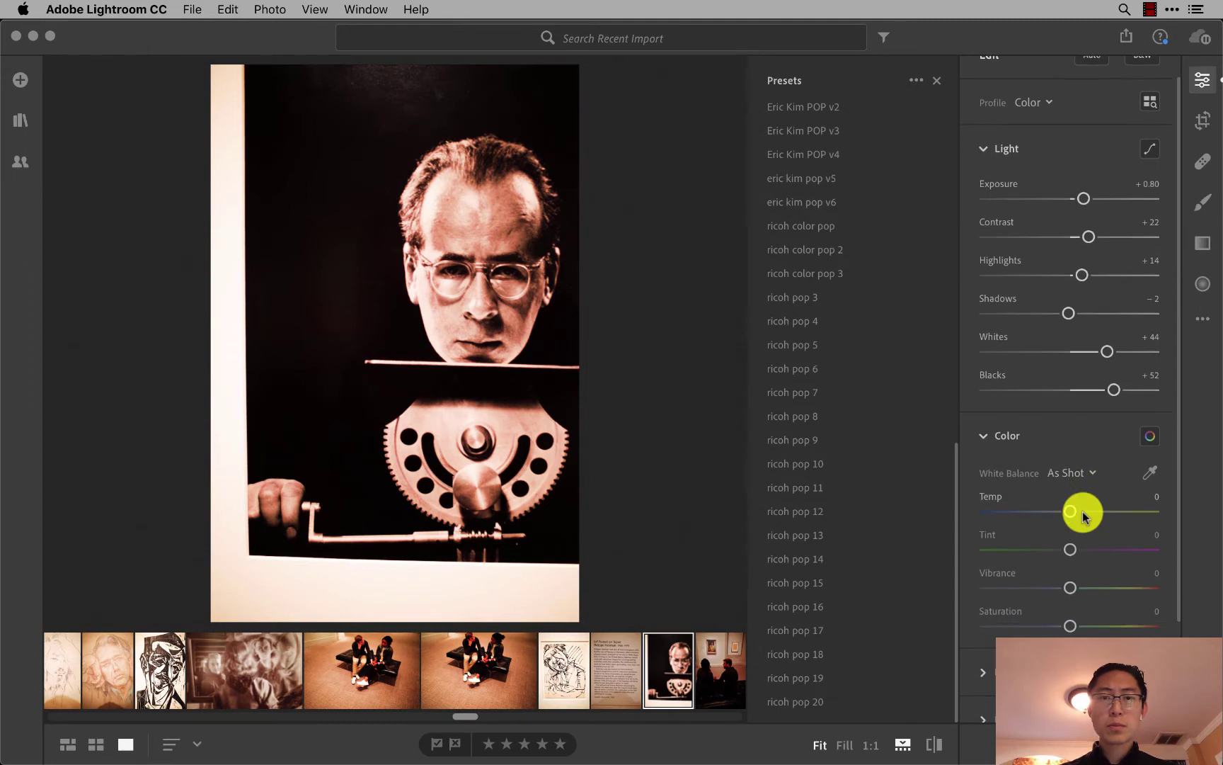
click(1152, 440)
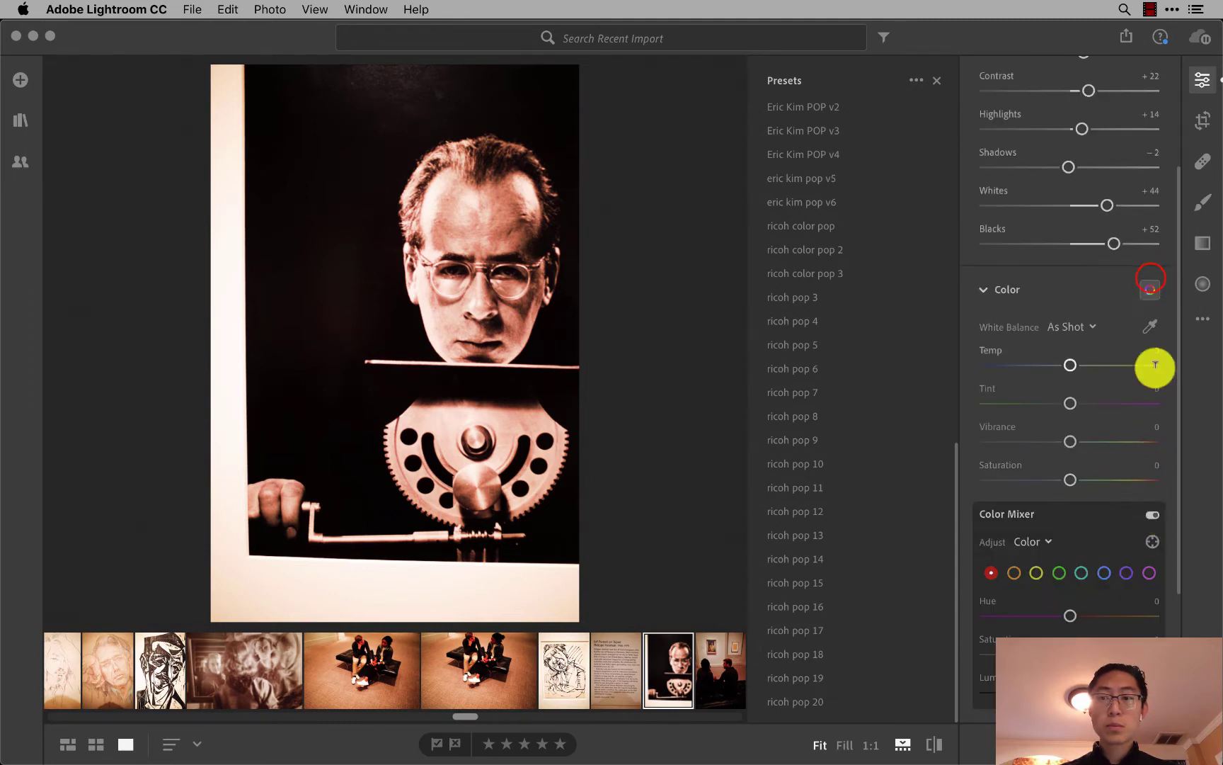
click(1150, 280)
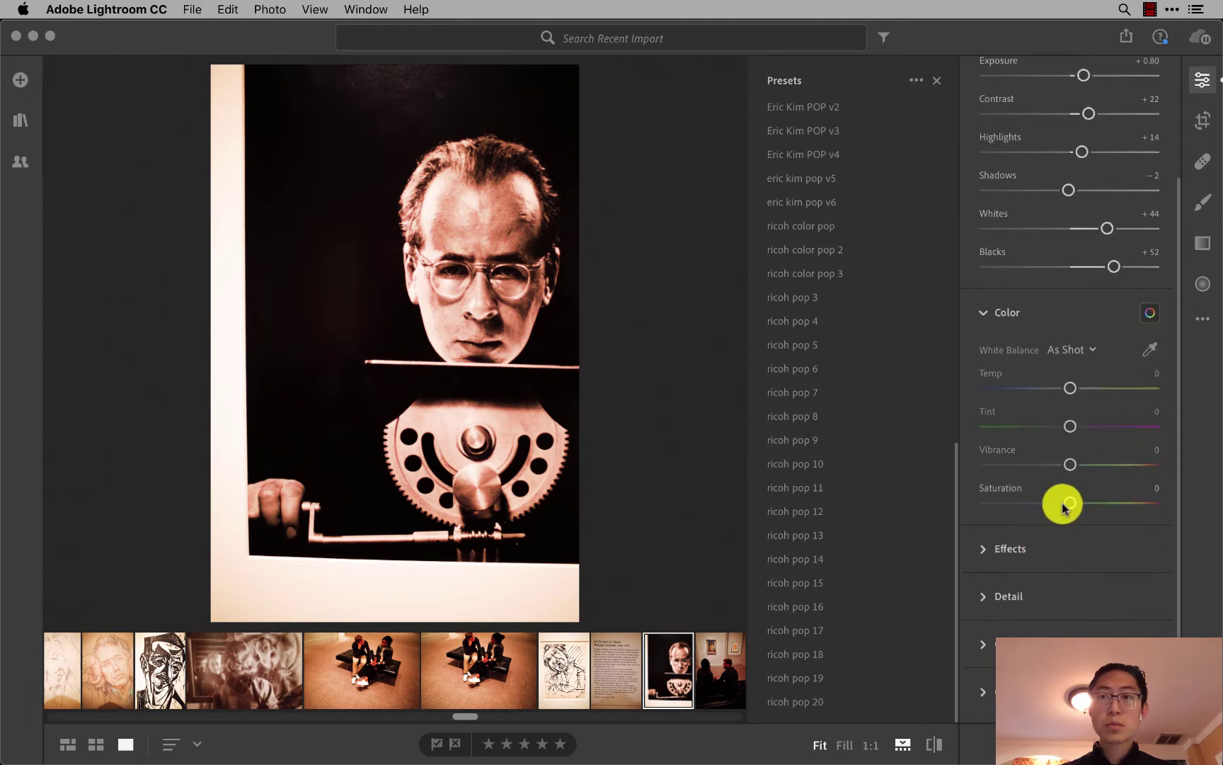
click(859, 441)
scroll(854, 437, up, 10)
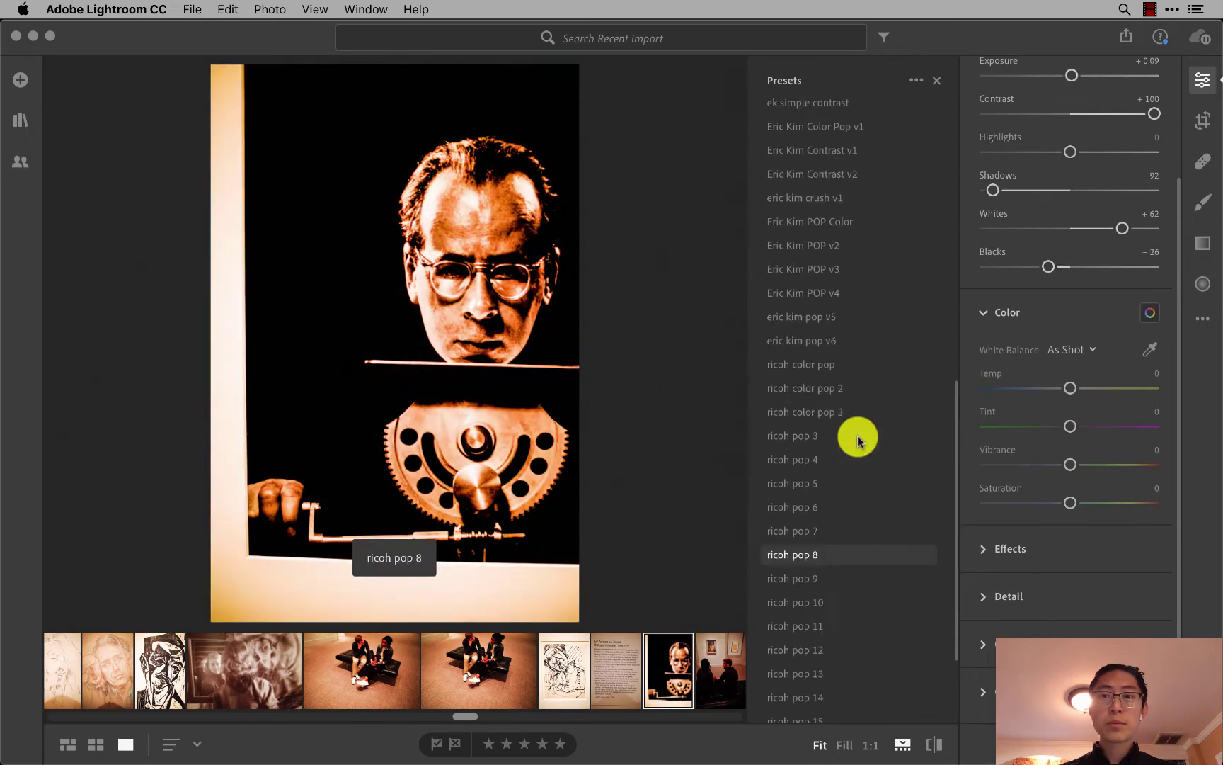
scroll(855, 437, up, 5)
click(814, 298)
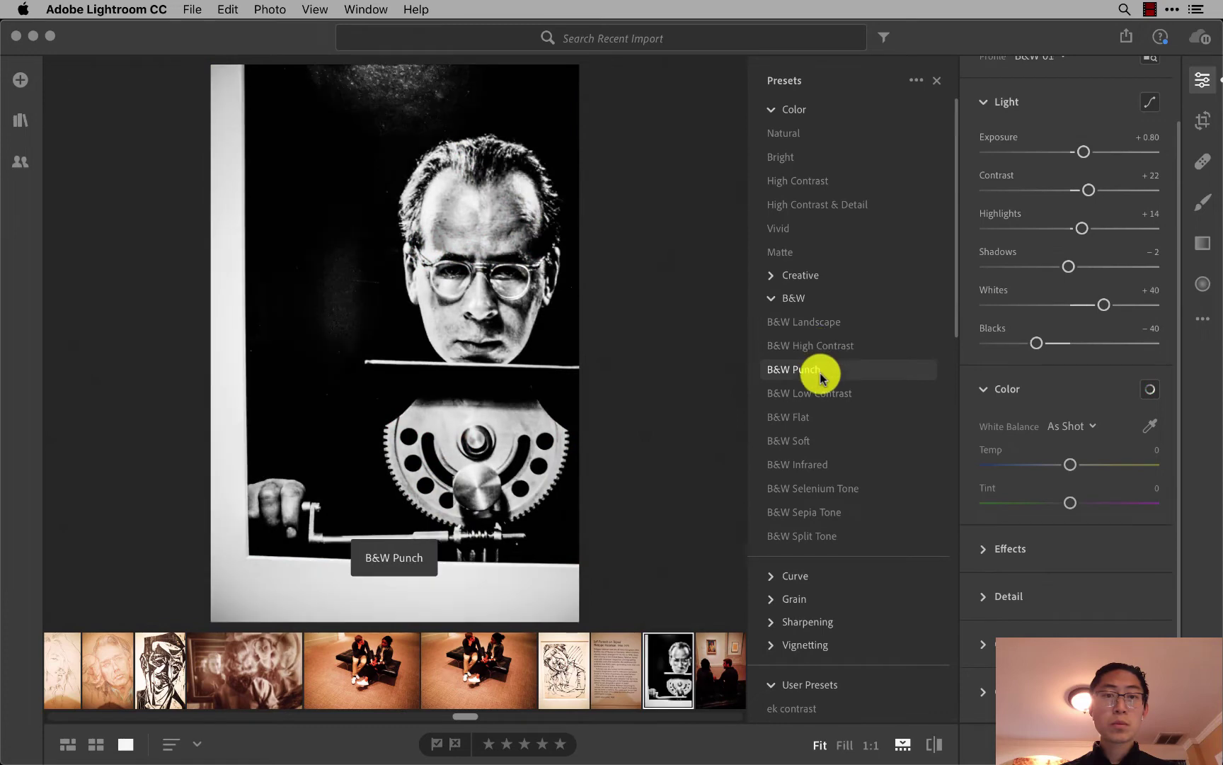
click(828, 395)
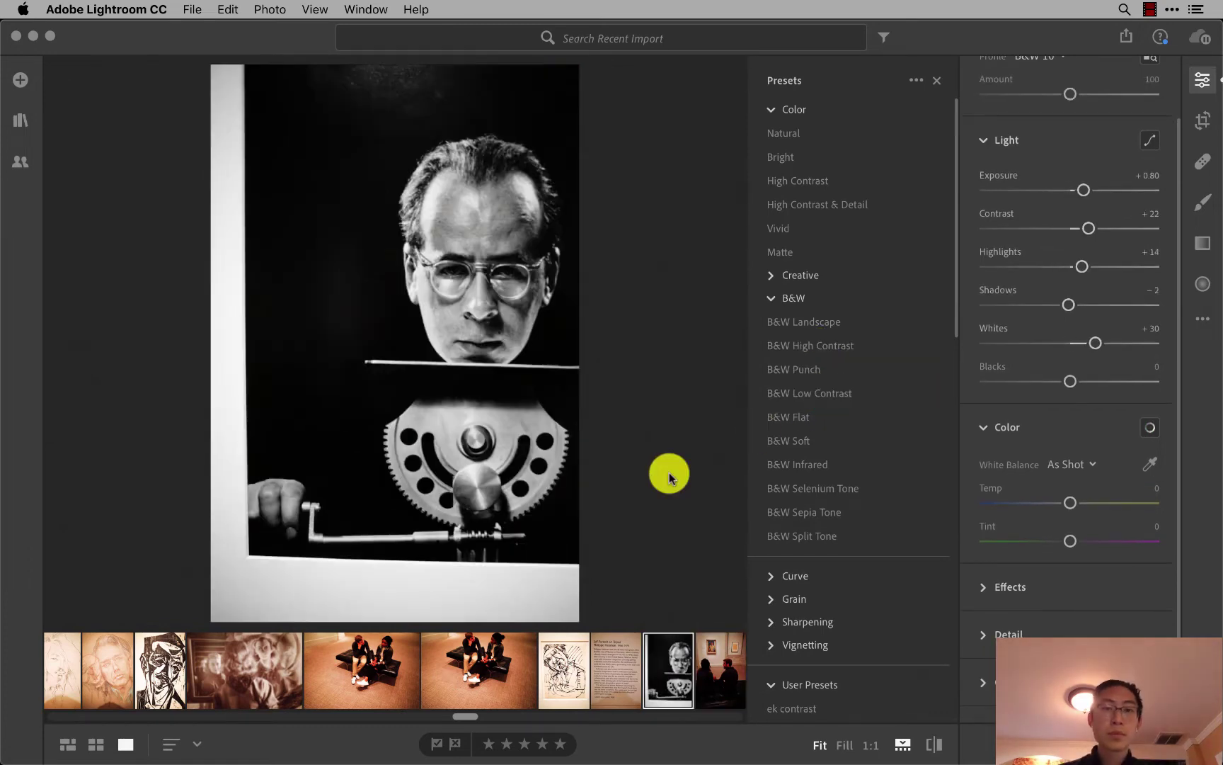
Paste the pop settings onto the couple, flower and abstract paintings, undoing the last paste.
key(Right)
key(Right)
key(super+v)
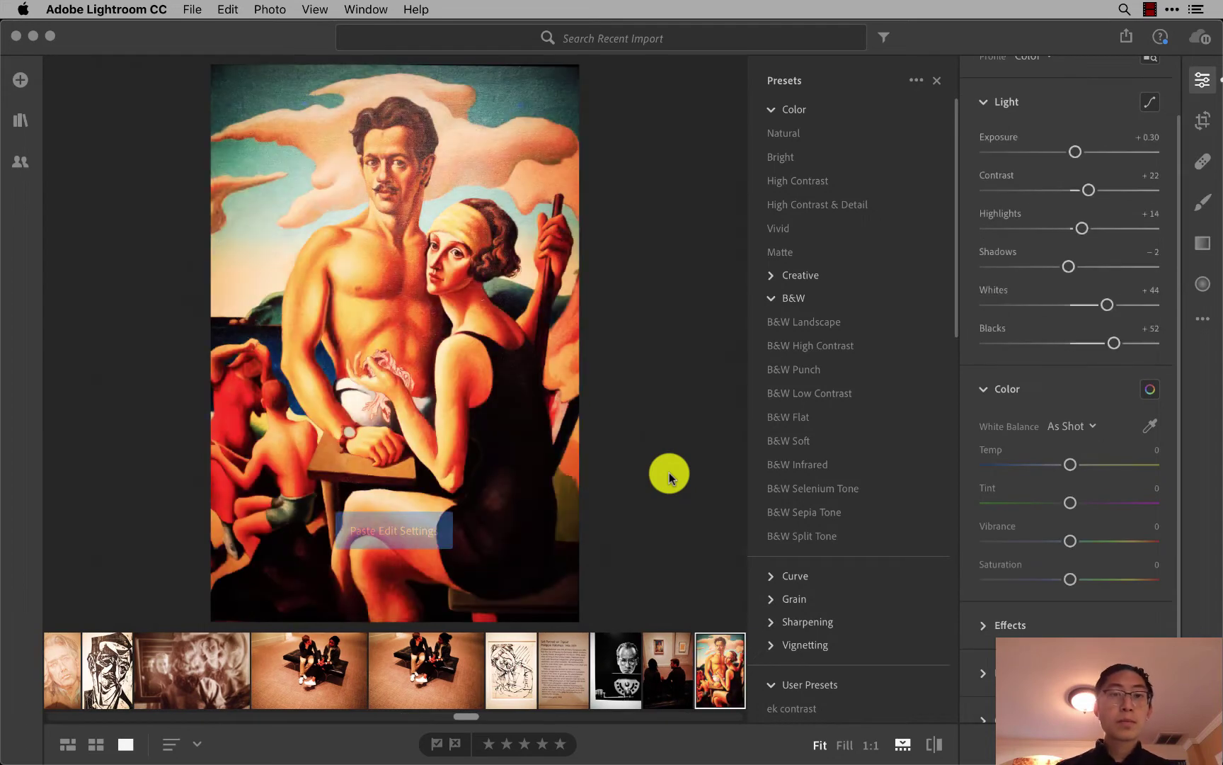
key(Right)
key(super+v)
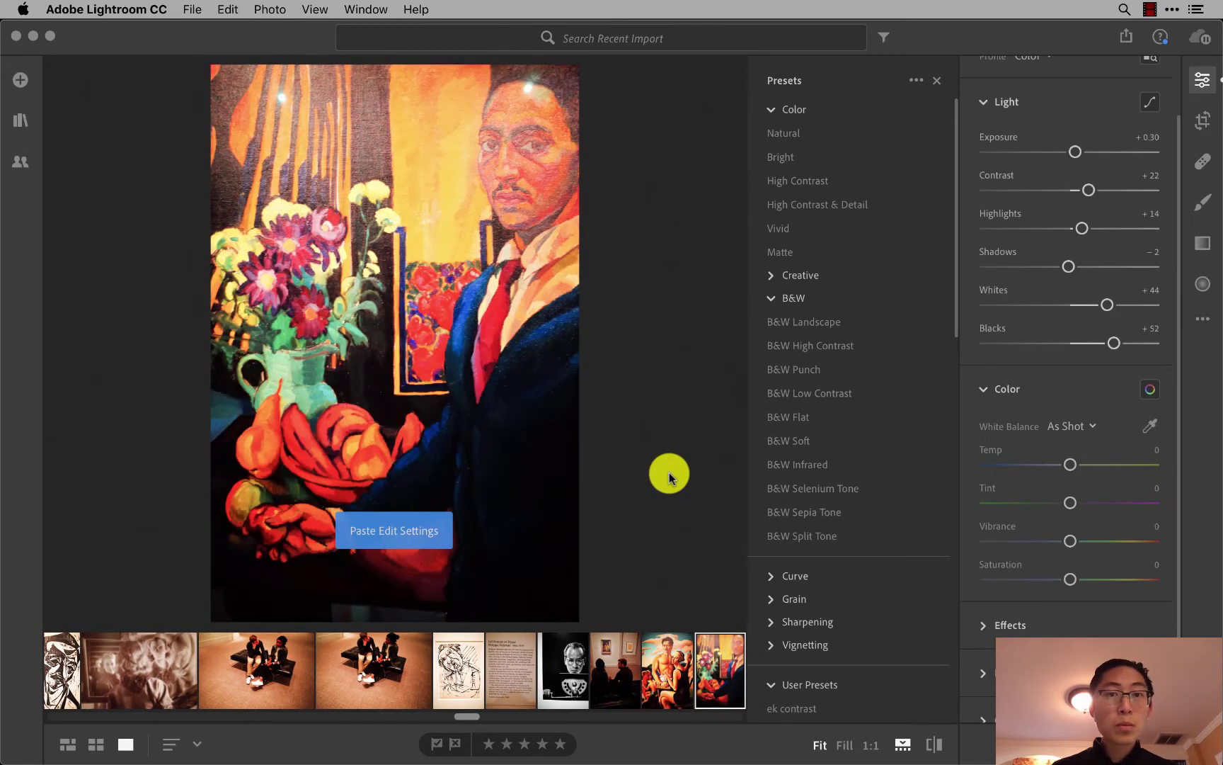
key(Right)
key(super+v)
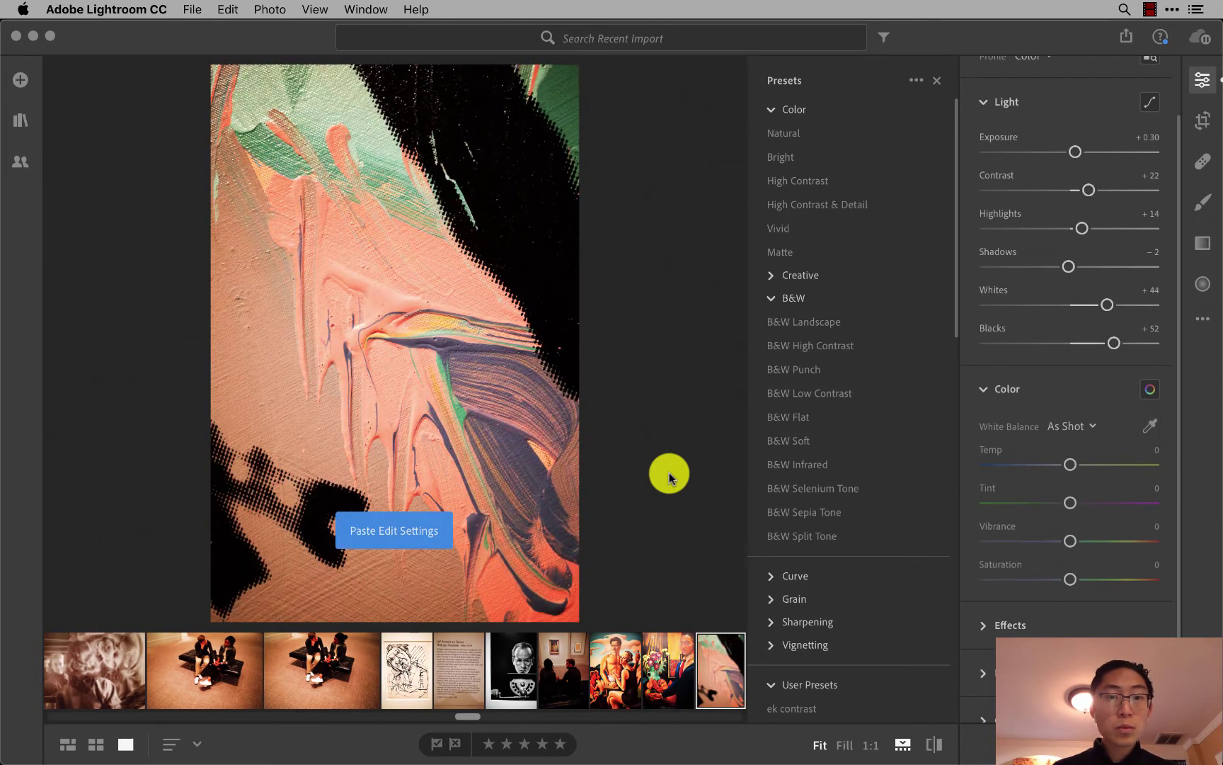
key(Right)
key(super+v)
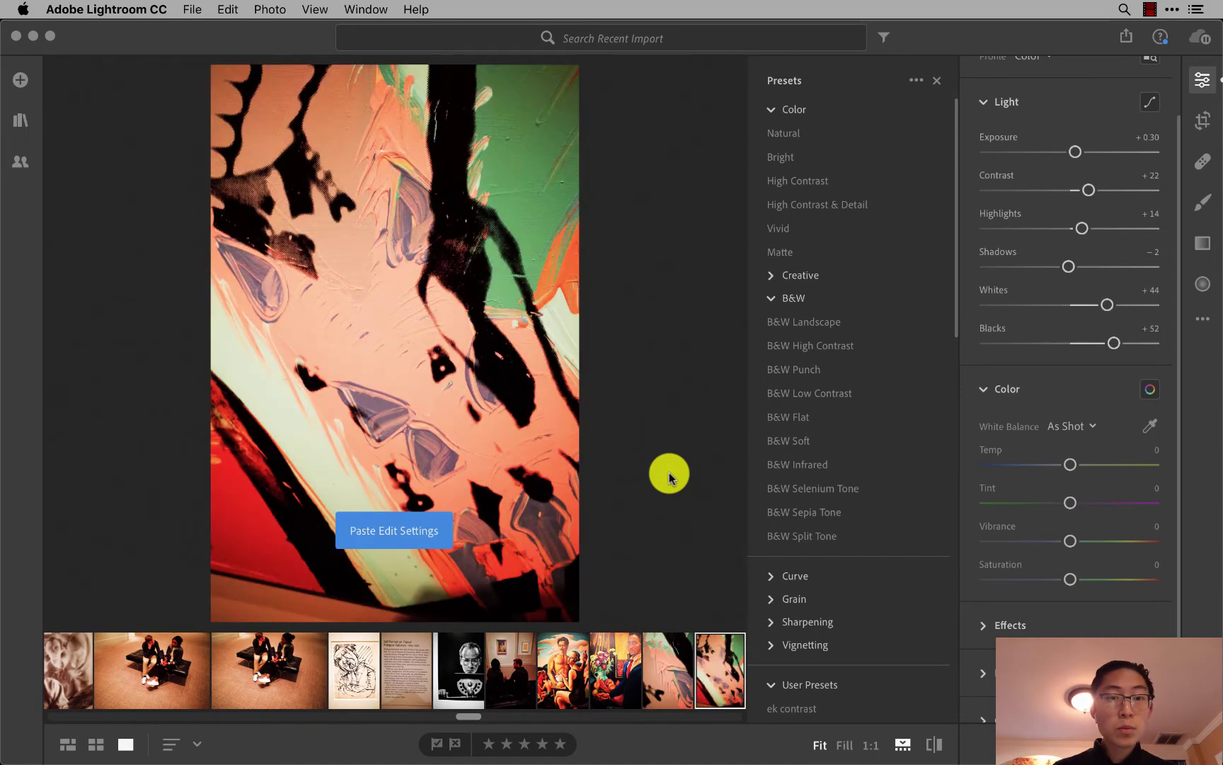
key(Right)
key(super+v)
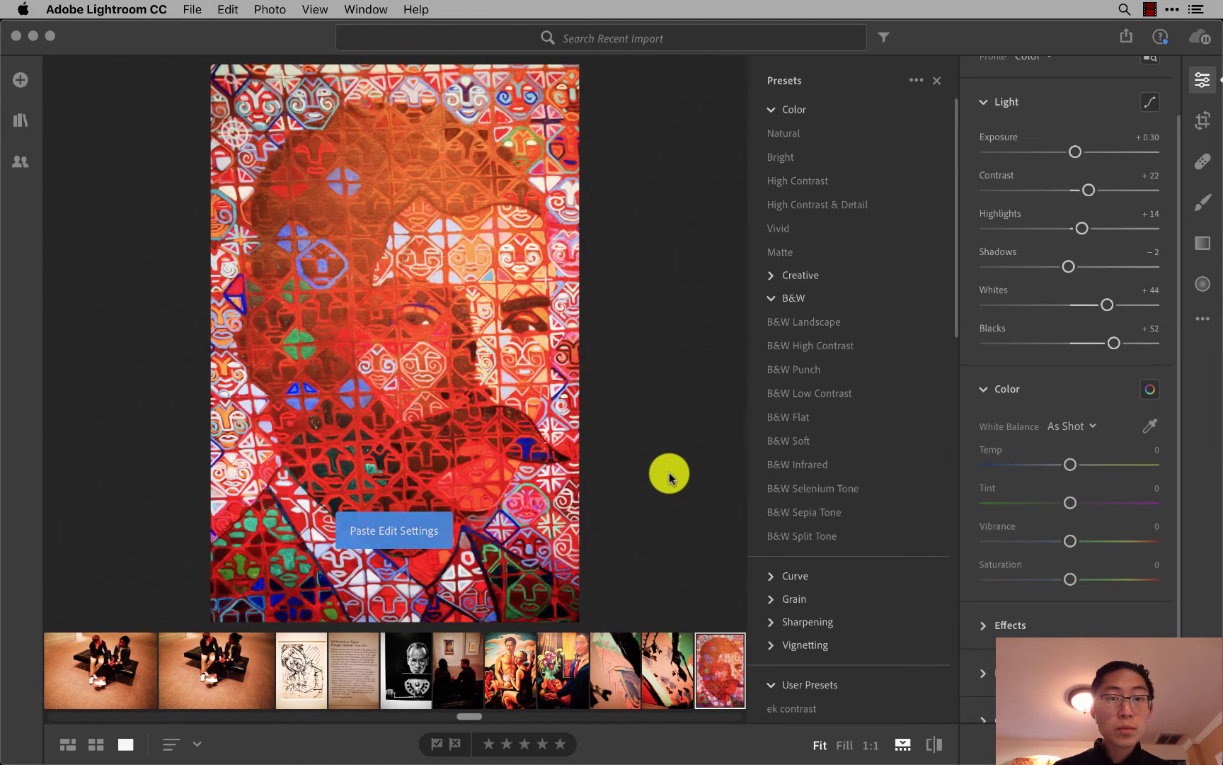
key(super+z)
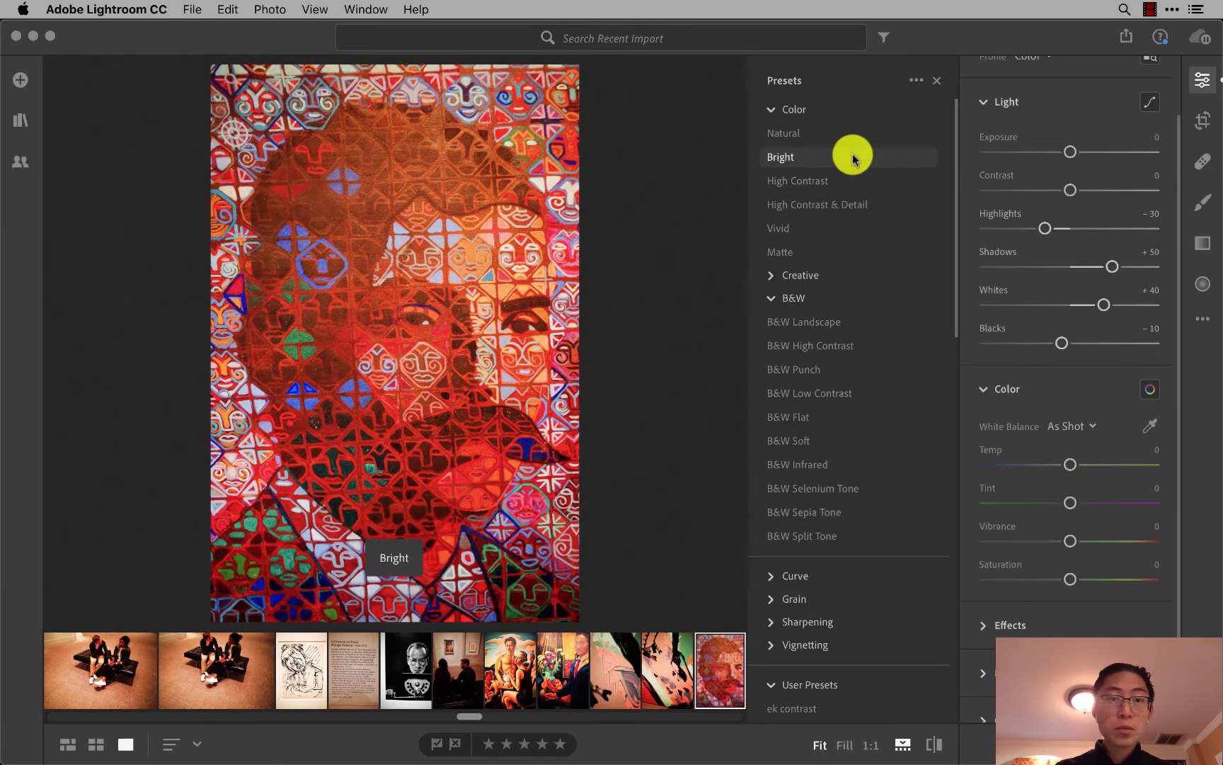
Give the mosaic portraits ricoh pop 20 at Exposure +0.16; undo the red-tie painting's paste.
scroll(772, 500, down, 3)
scroll(772, 501, down, 10)
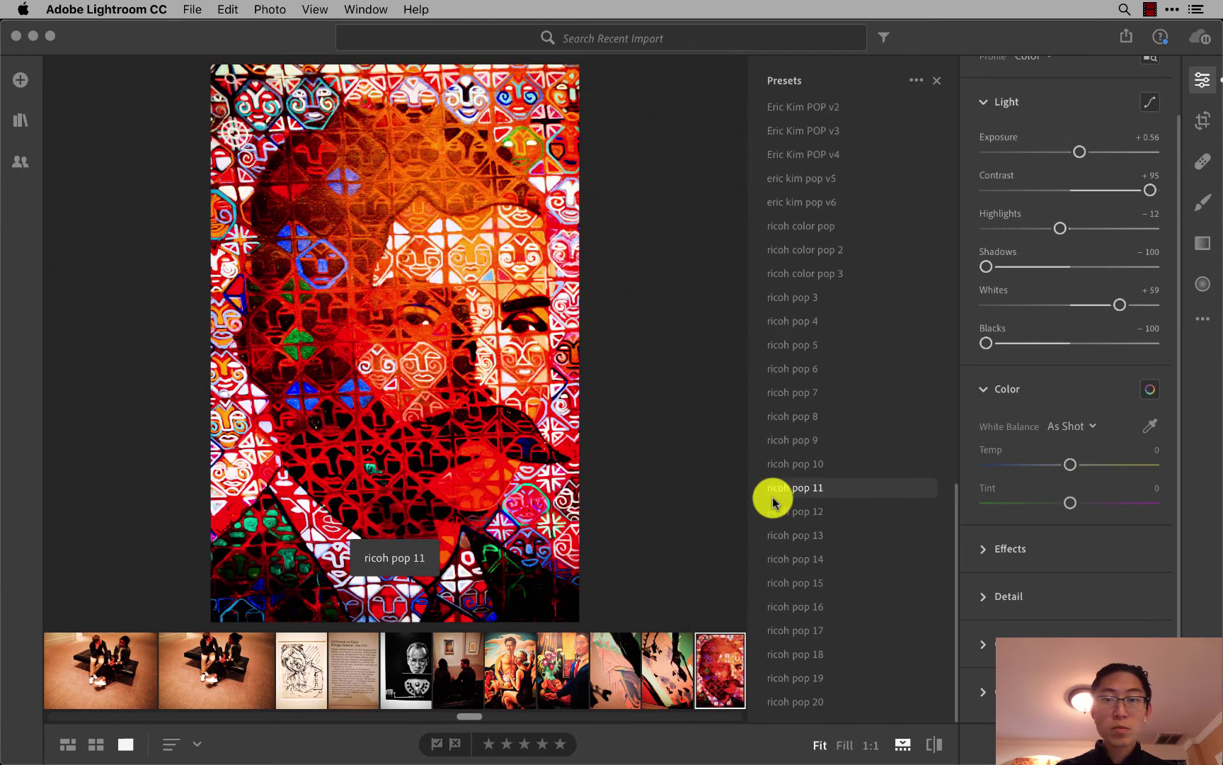
click(843, 697)
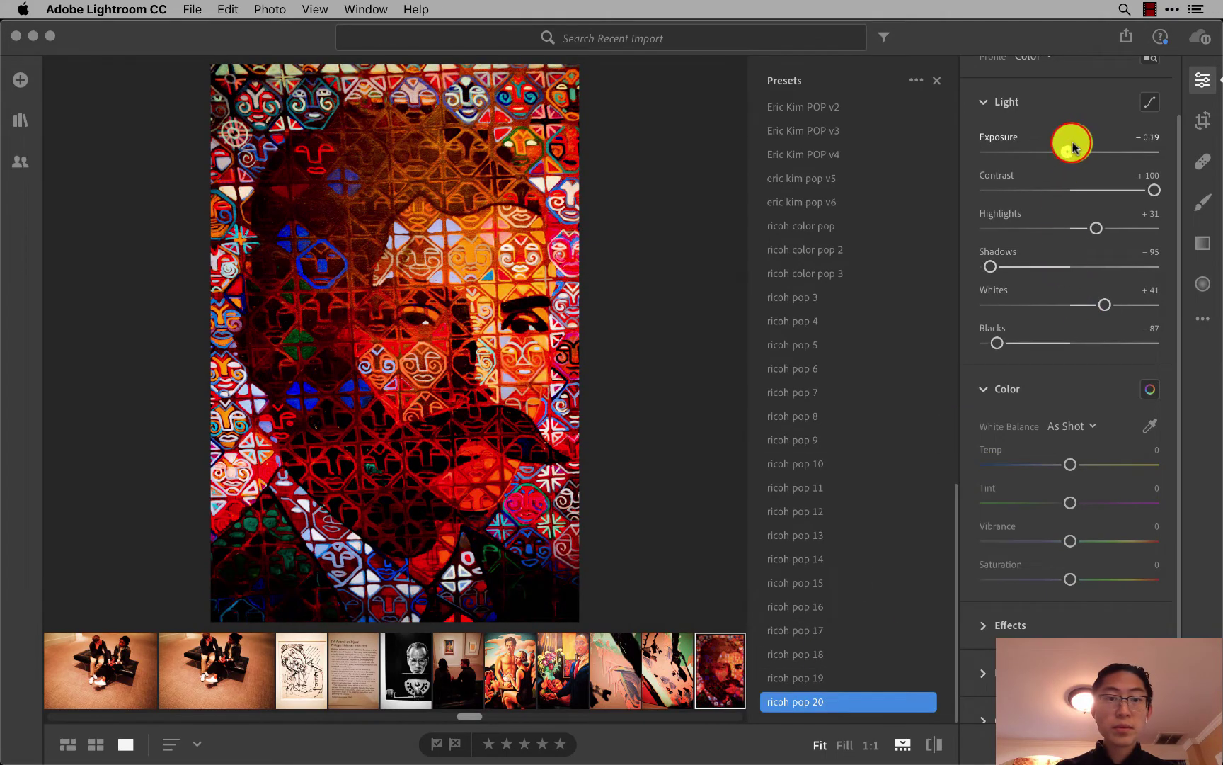
drag(1072, 147, 1078, 149)
key(super+c)
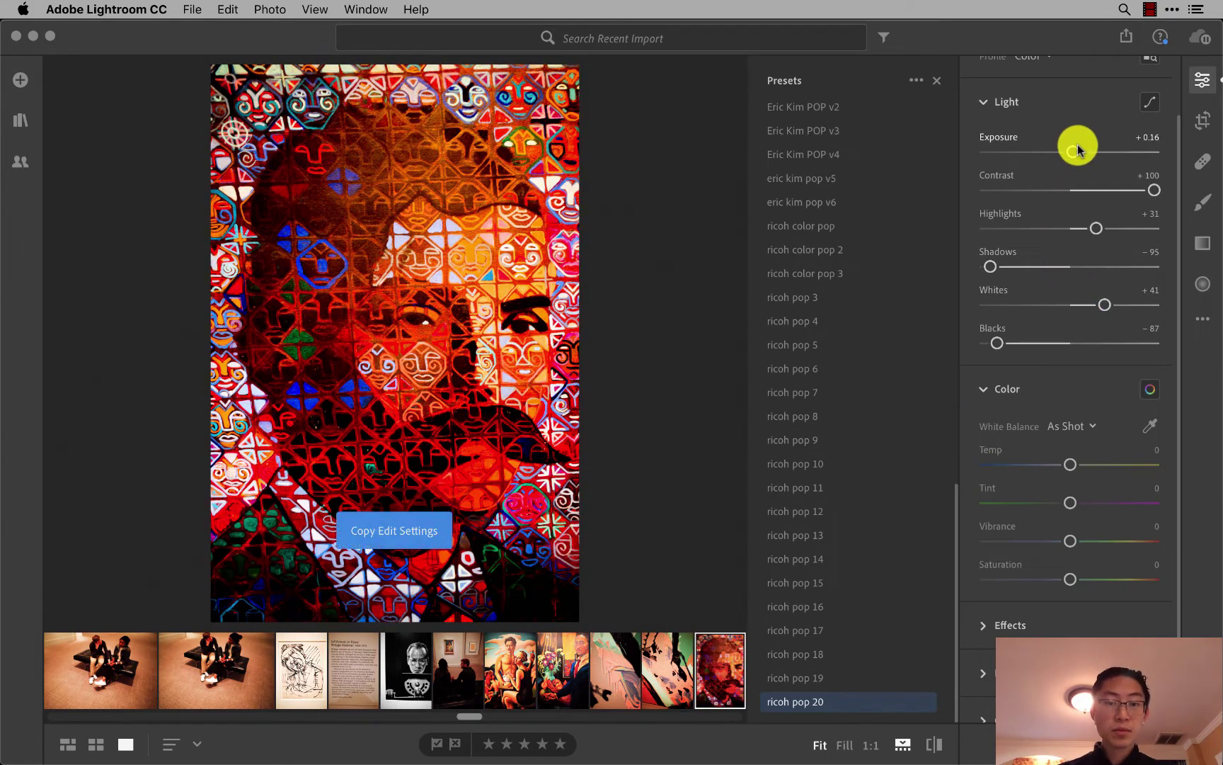
key(Right)
key(super+v)
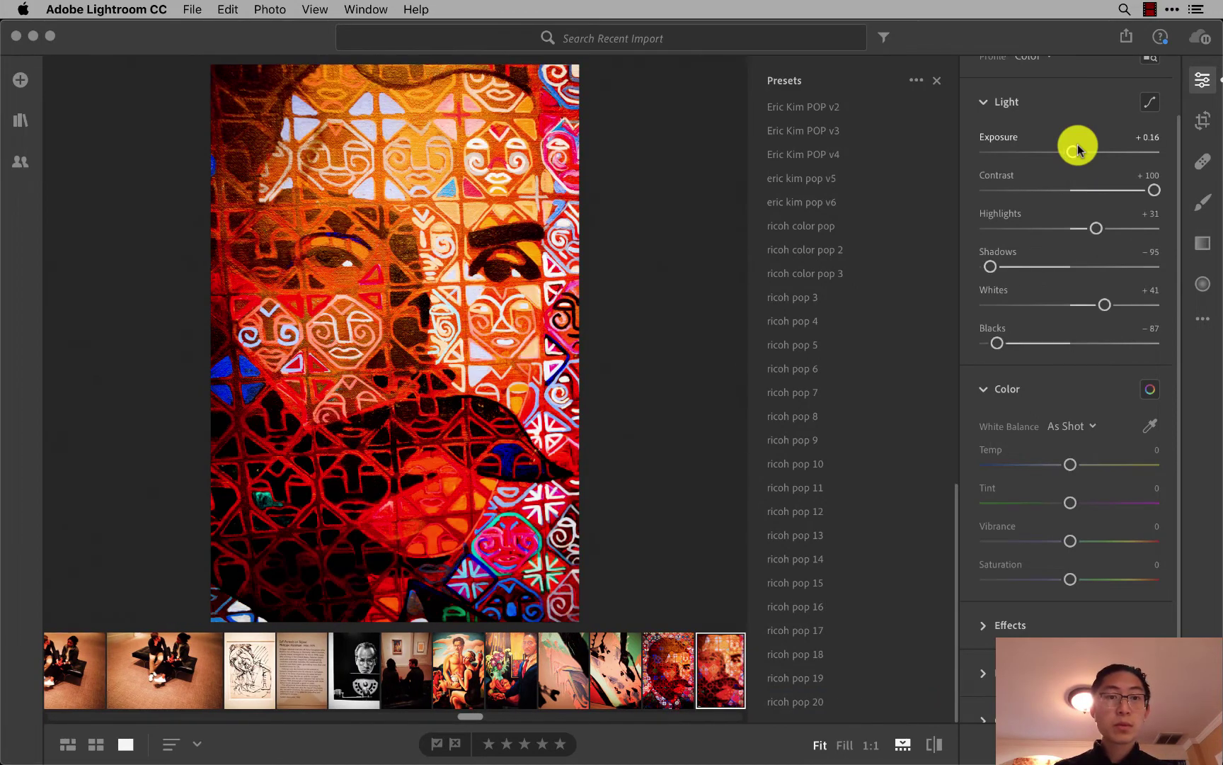
key(Right)
key(Right)
key(super+v)
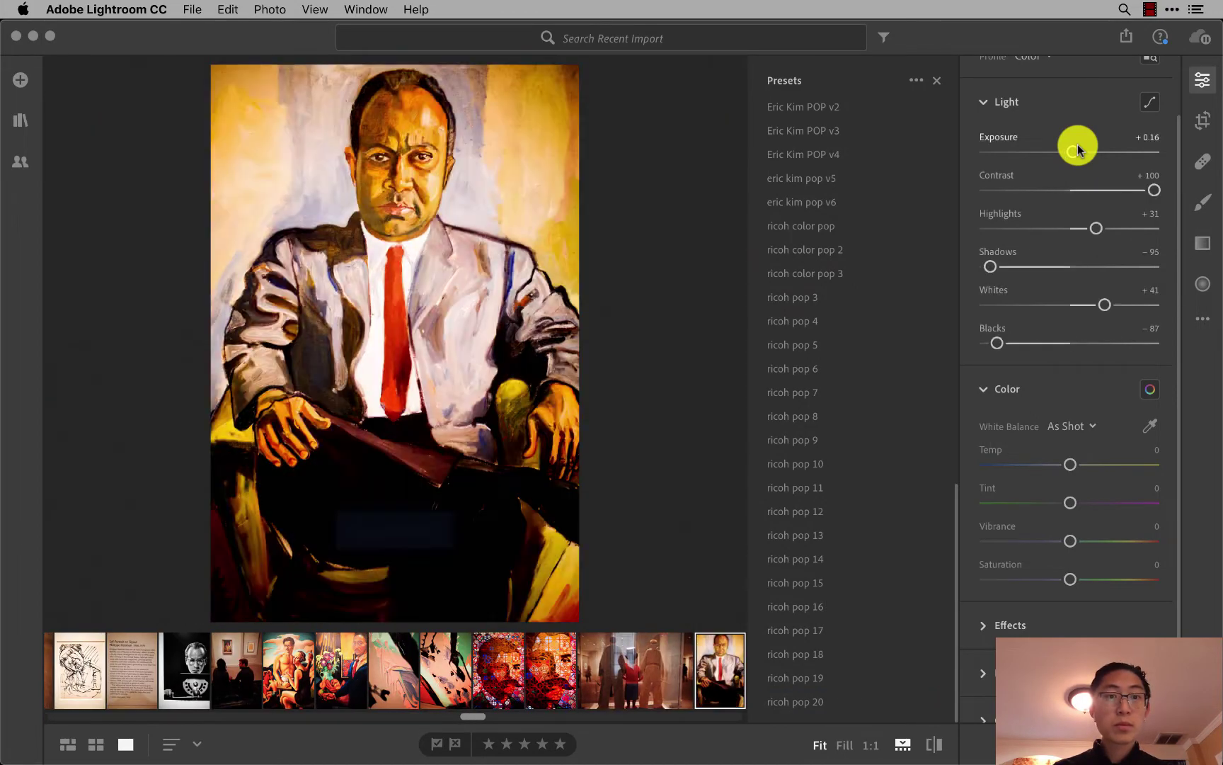
key(super+z)
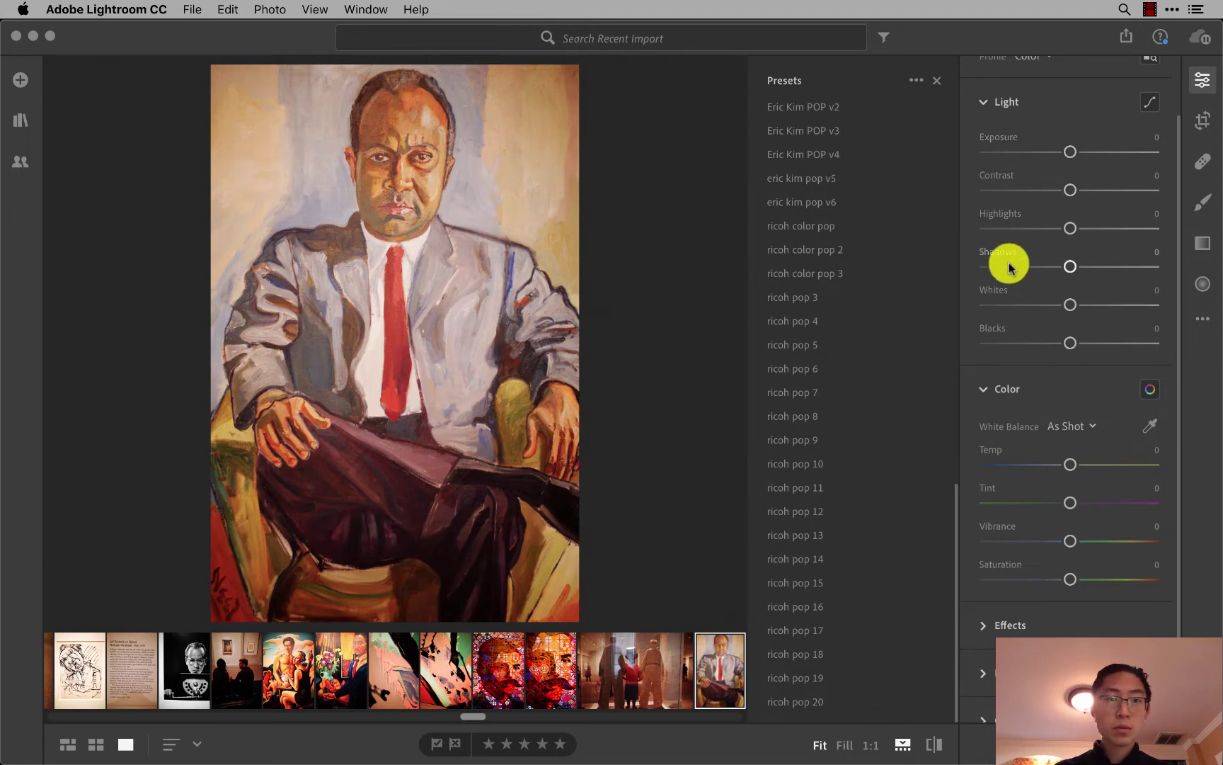
Give the red-tie painting Blacks +23, Whites +35, Shadows +13, Highlights +55, Contrast +7, then copy the settings.
scroll(893, 571, up, 1)
scroll(895, 575, up, 4)
scroll(910, 424, up, 15)
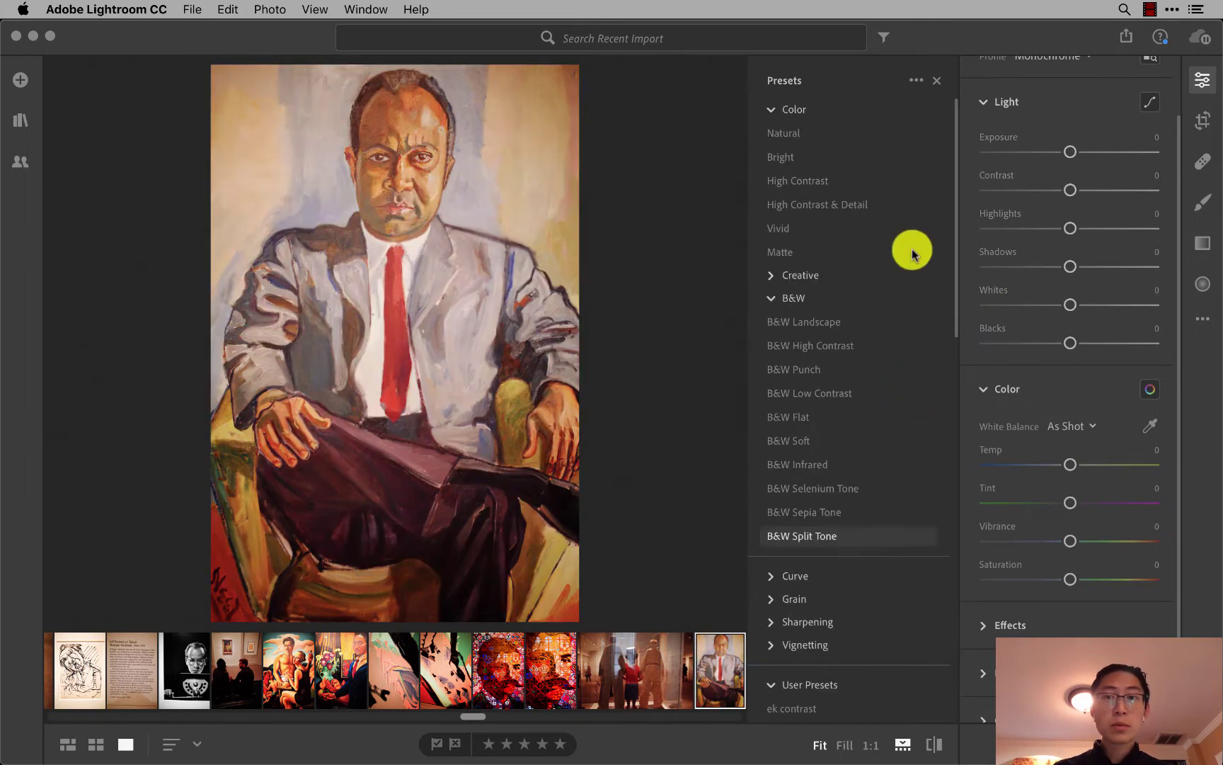
scroll(914, 252, down, 2)
scroll(856, 672, down, 15)
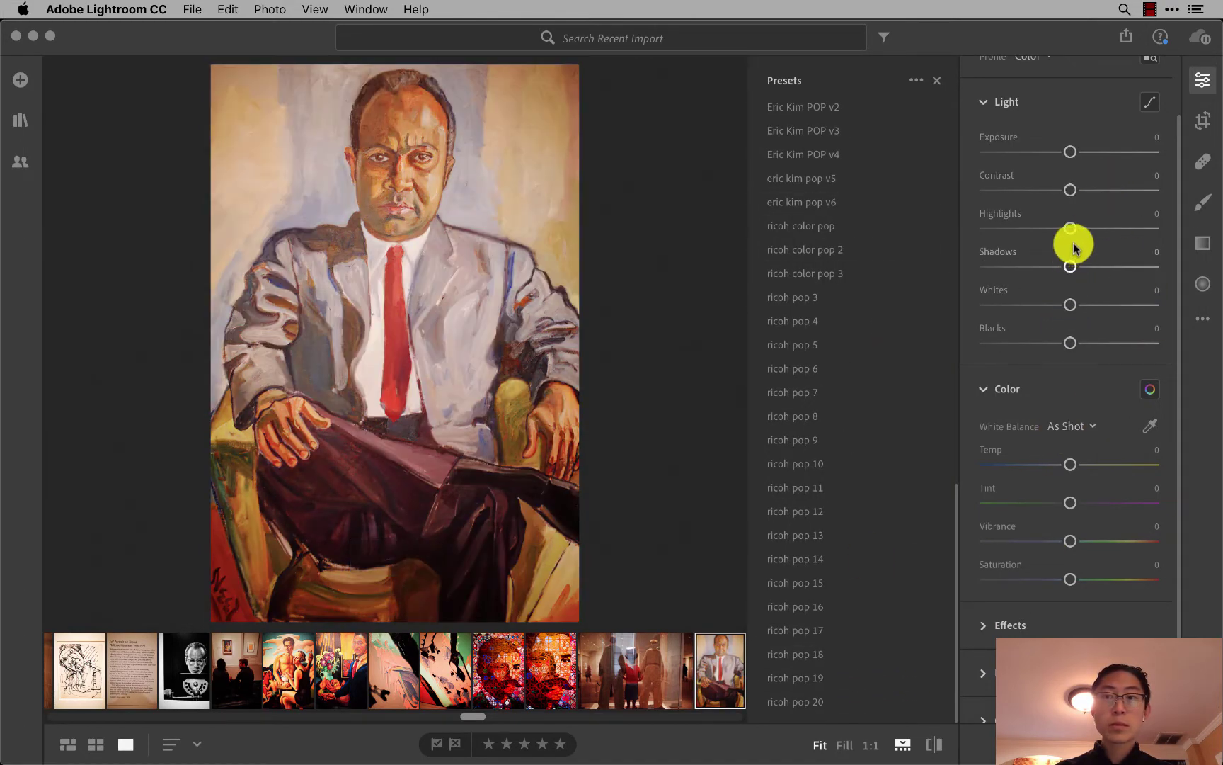
click(1070, 342)
click(1070, 304)
mouse_move(1062, 343)
mouse_down()
mouse_move(1089, 343)
mouse_move(1100, 305)
mouse_move(1083, 272)
mouse_move(1088, 231)
mouse_move(1116, 230)
mouse_up()
click(1070, 269)
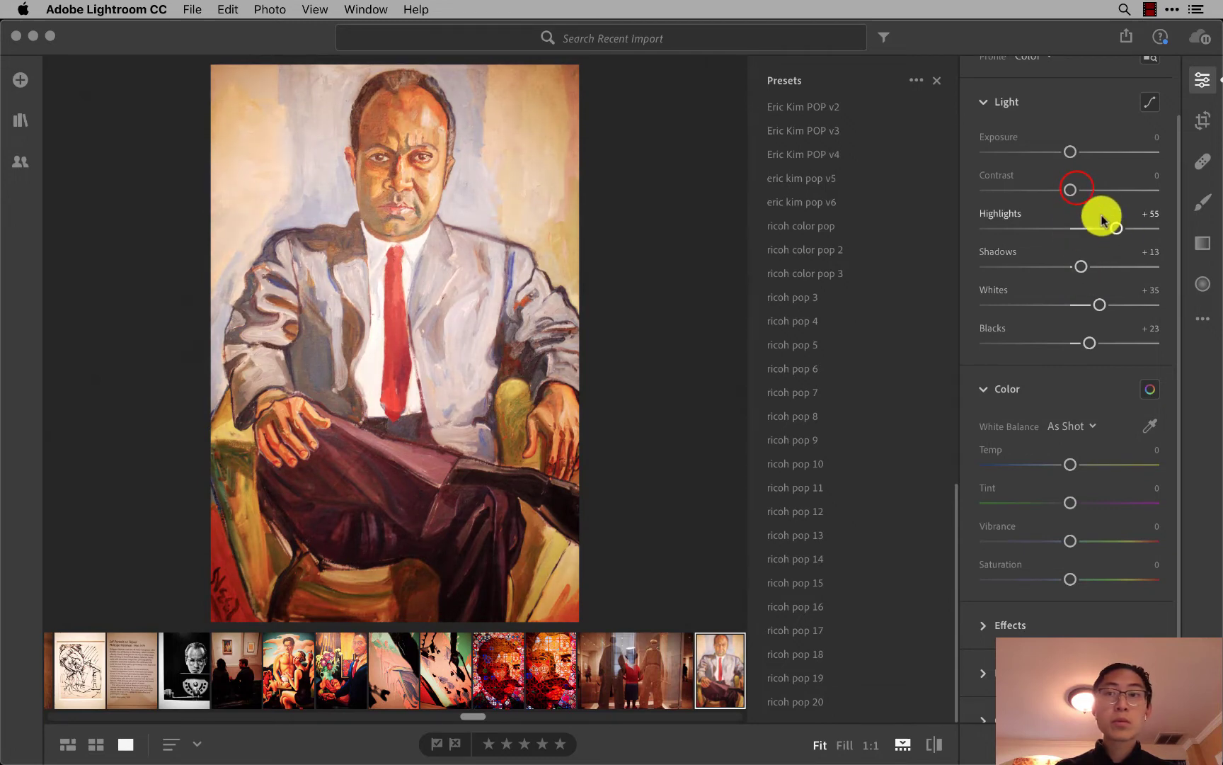
drag(1075, 190, 1097, 197)
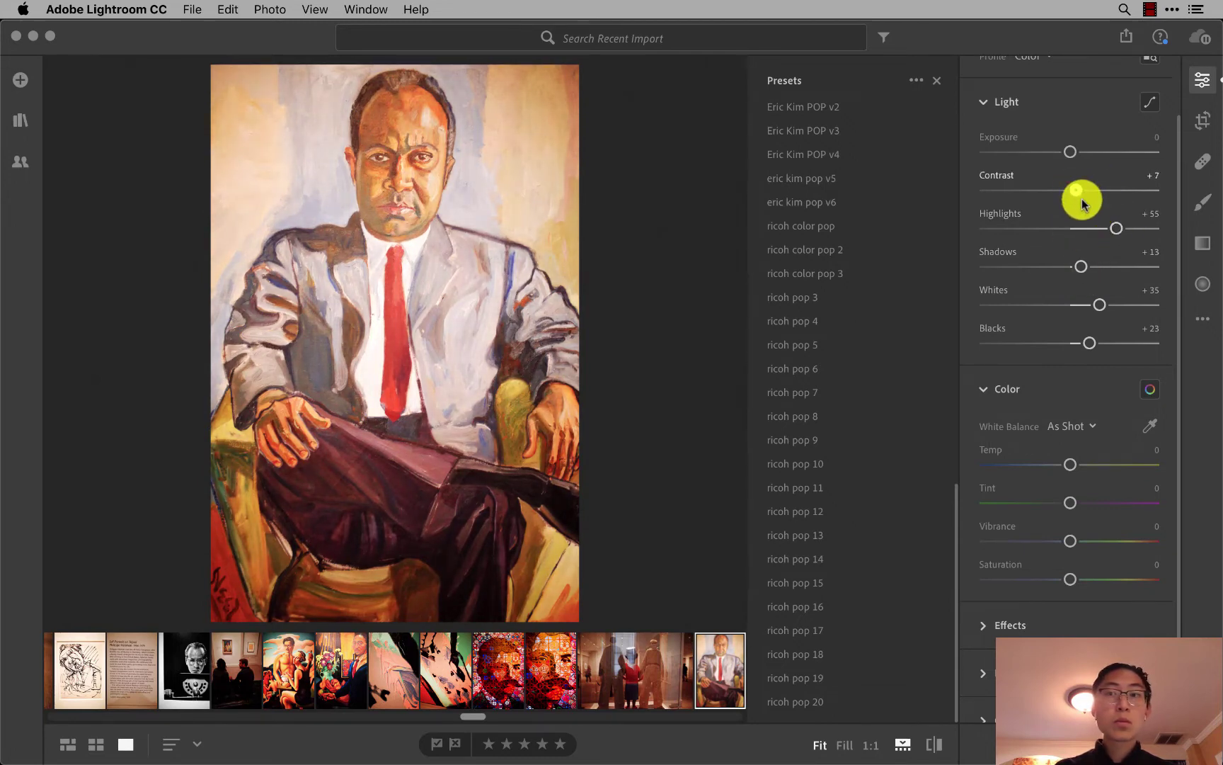
key(super+c)
Paste the copied pop settings onto the first filmstrip photos and the gallery bust photo.
key(Right)
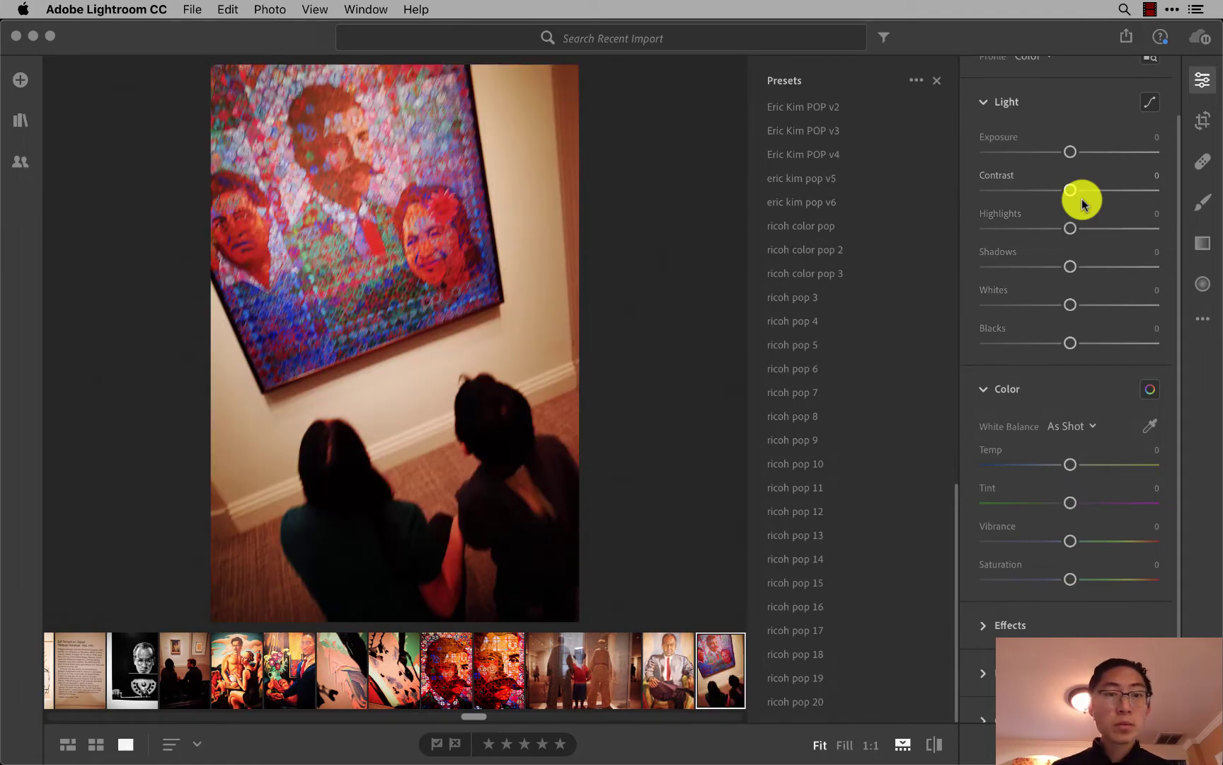
key(Right)
key(Right)
key(Left)
key(super+v)
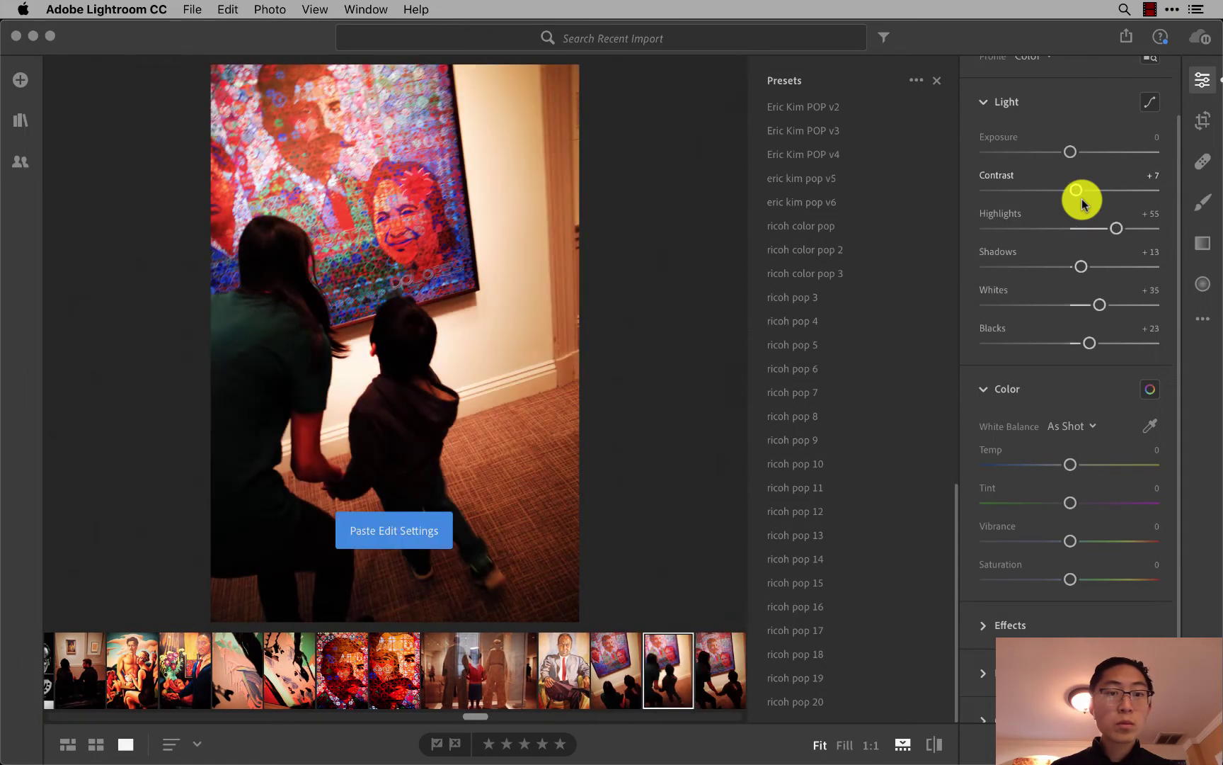
key(Right)
key(super+v)
key(Right)
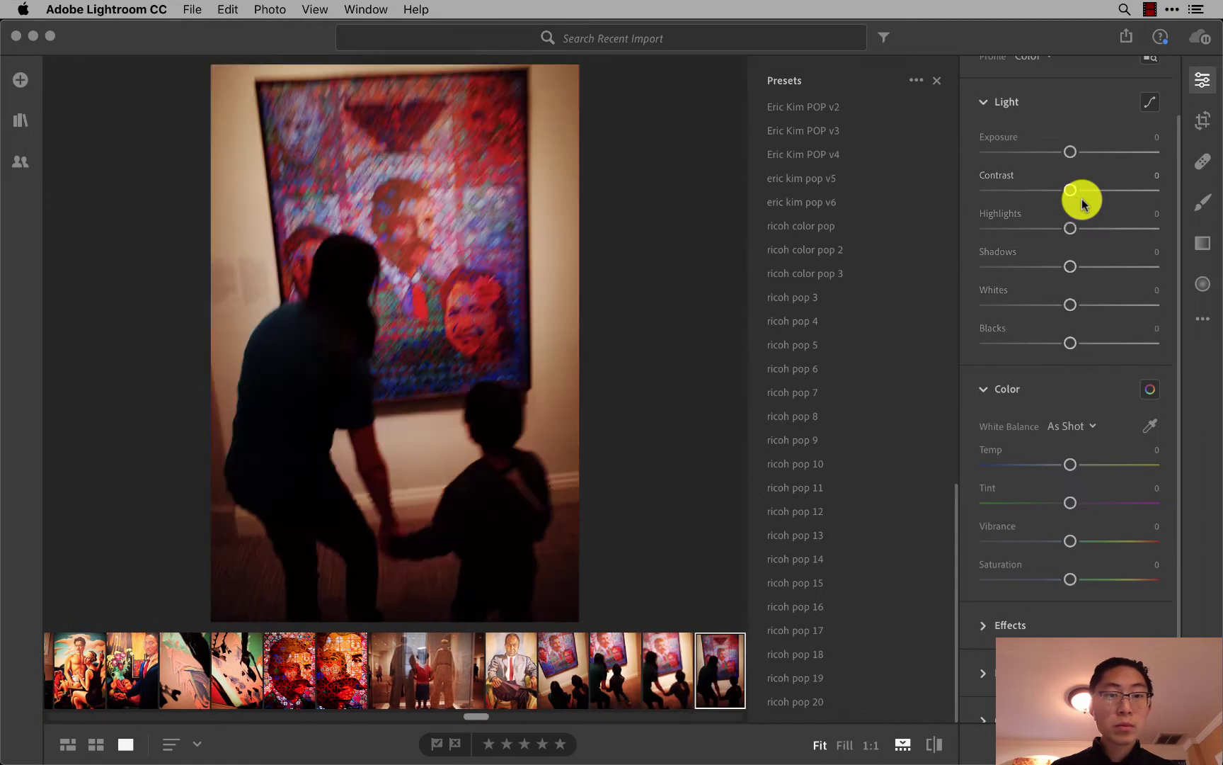
key(Right)
key(super+v)
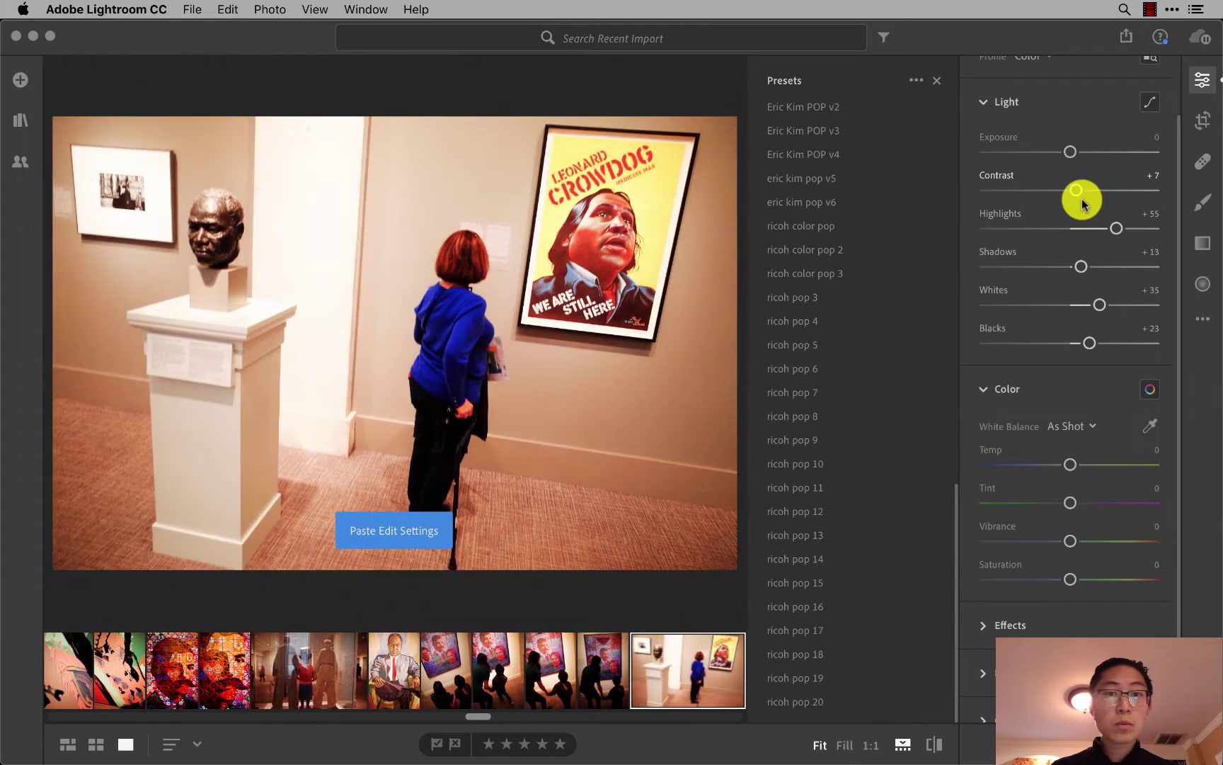
Paste the pop settings onto the bust photo and the wooden figures photo.
key(Right)
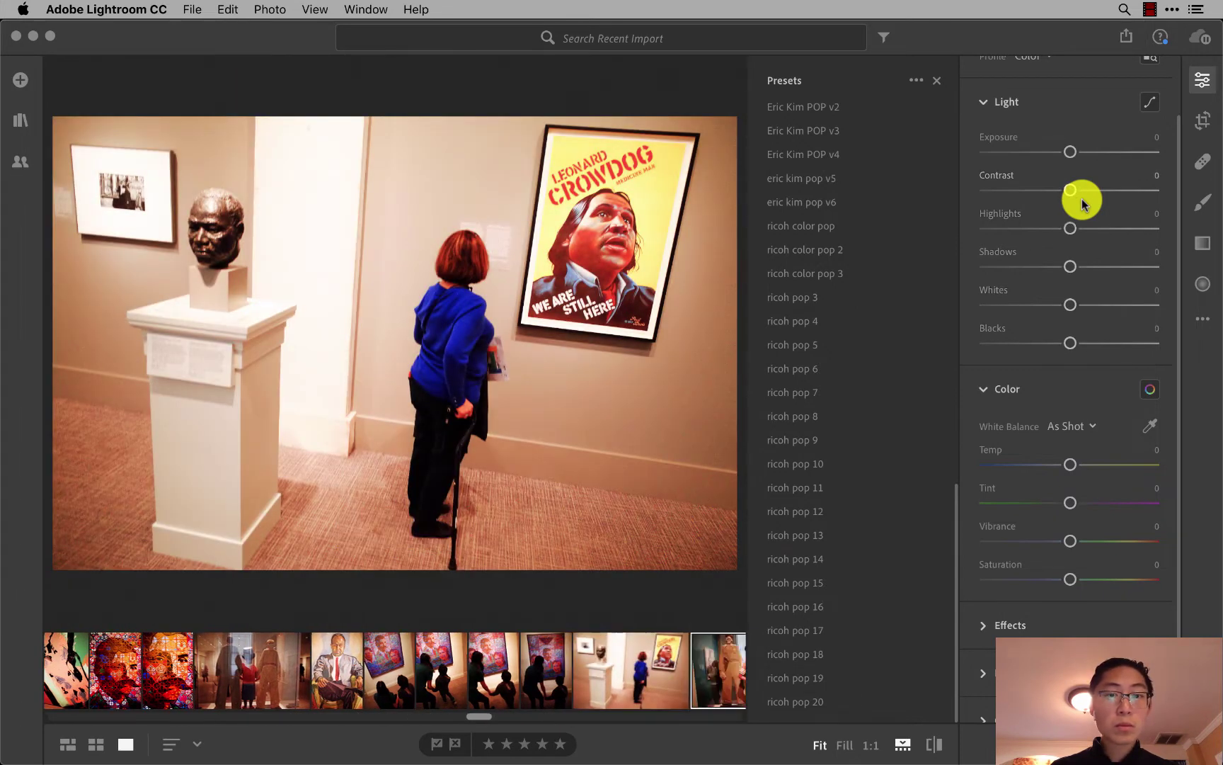
key(Left)
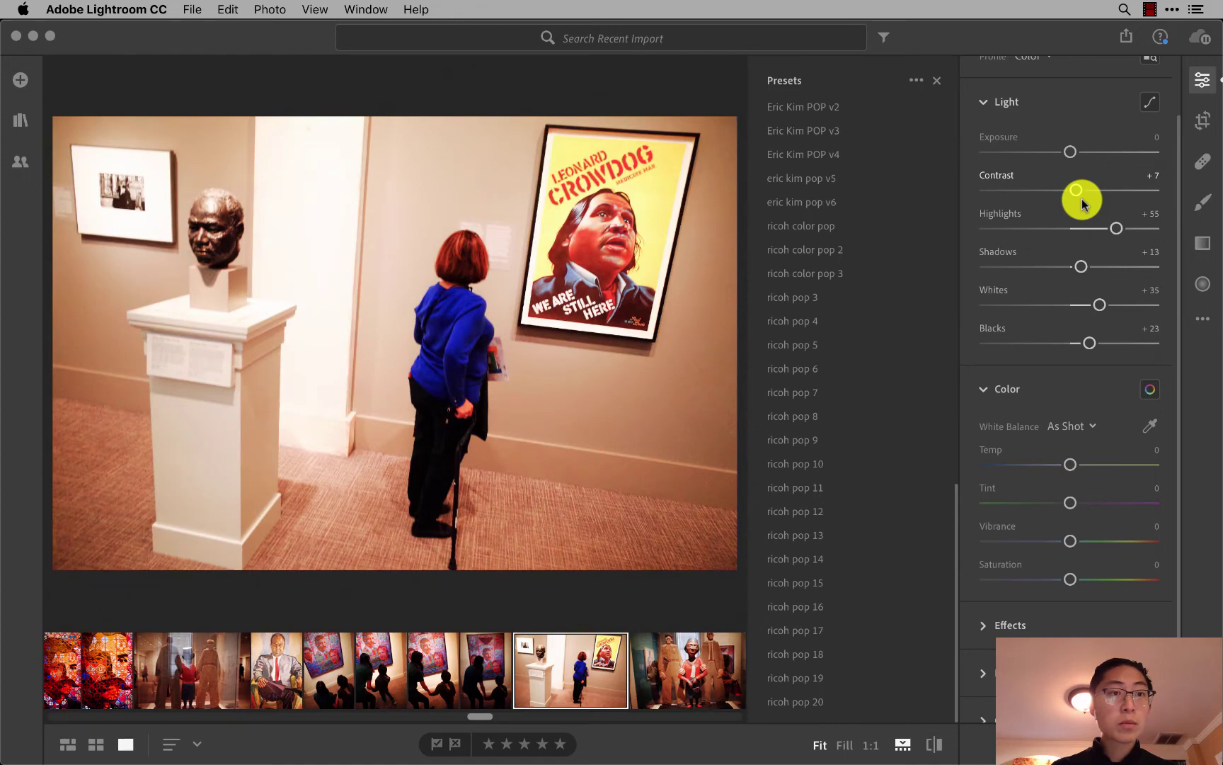
key(super+v)
key(Right)
key(Right)
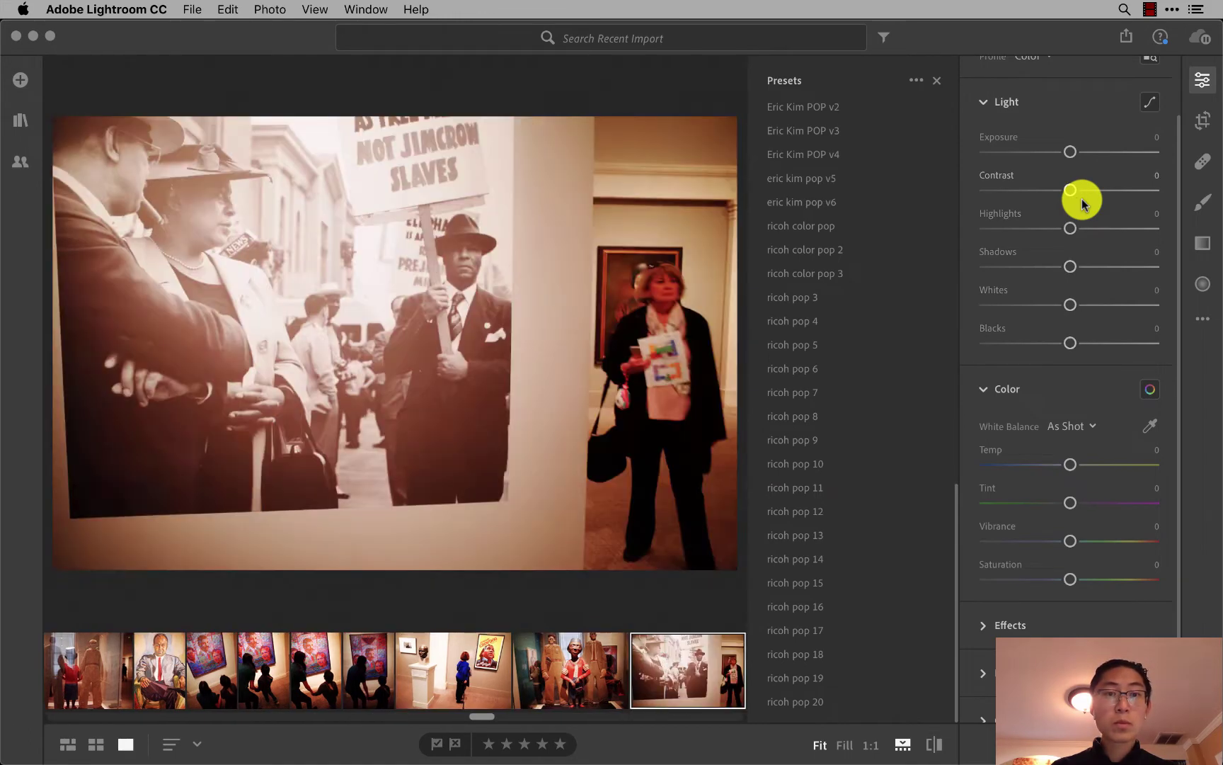
key(Left)
key(Left)
key(super+v)
key(Right)
key(Right)
key(Left)
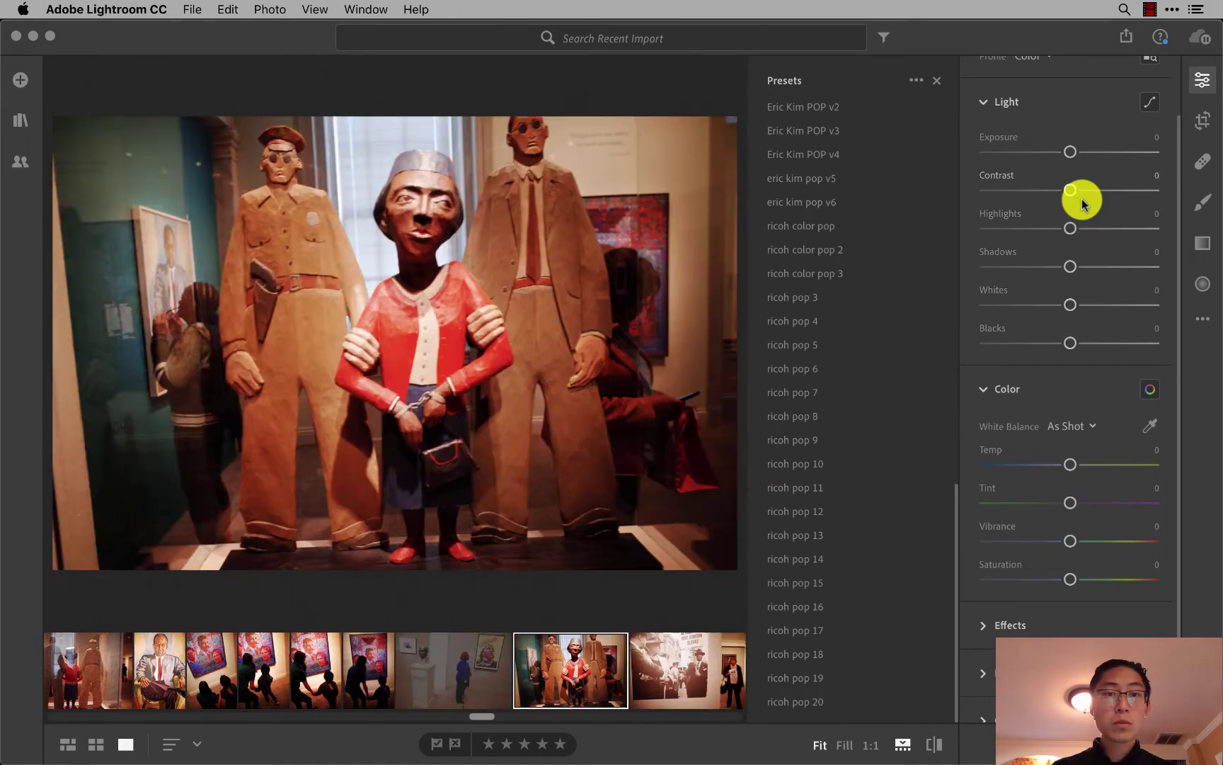
key(super+v)
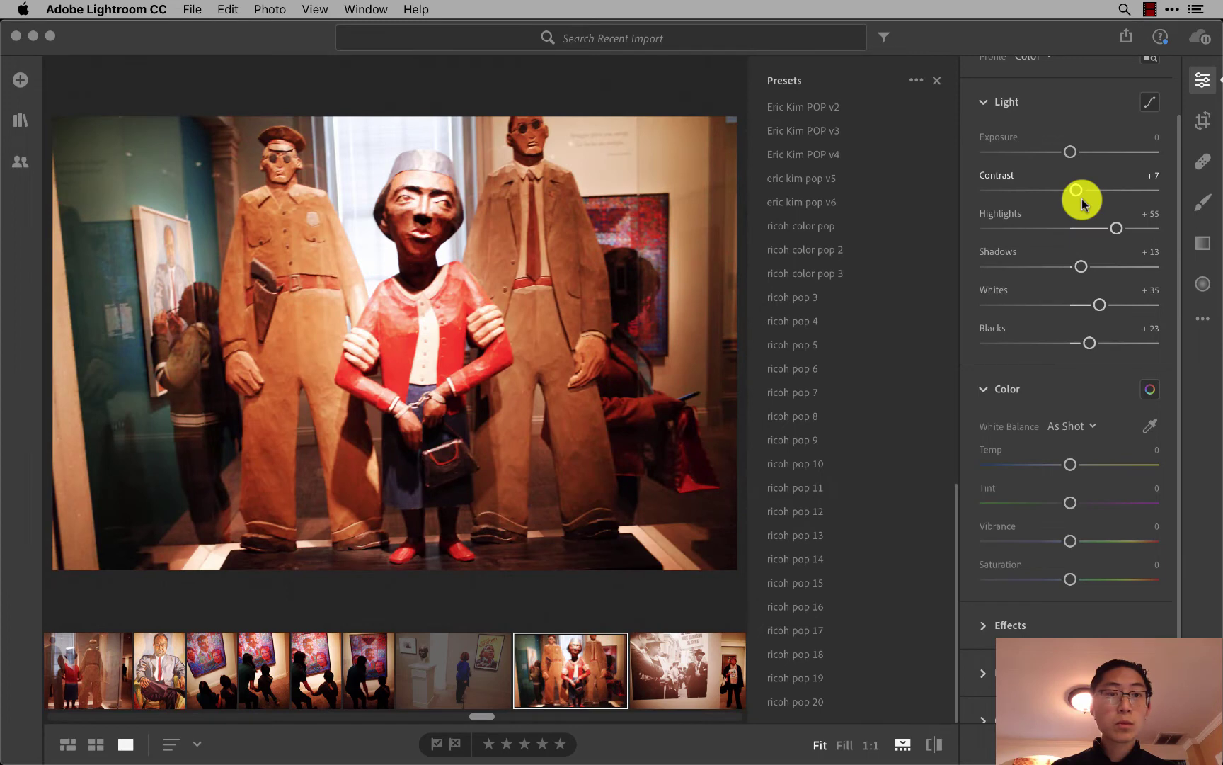
Paste the pop settings onto the protest and Warhol photos and flag both as picks.
key(Right)
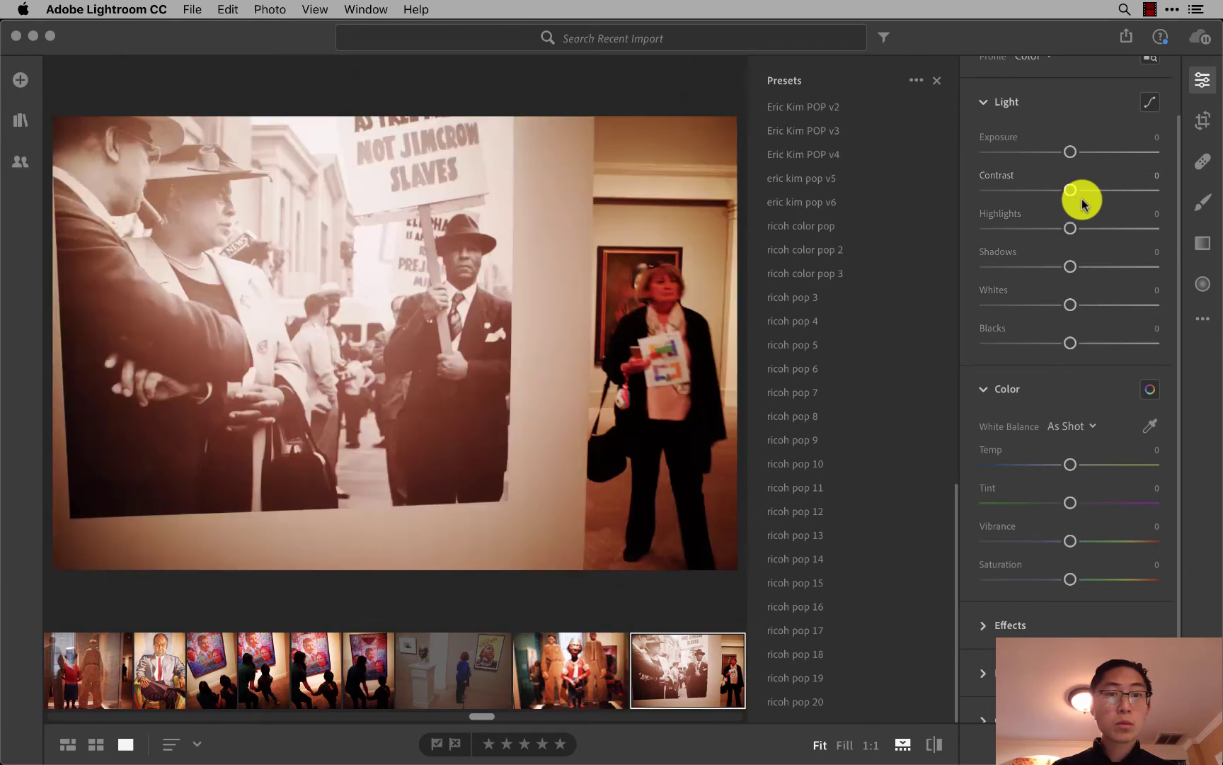
key(super+v)
key(super+z)
key(super+v)
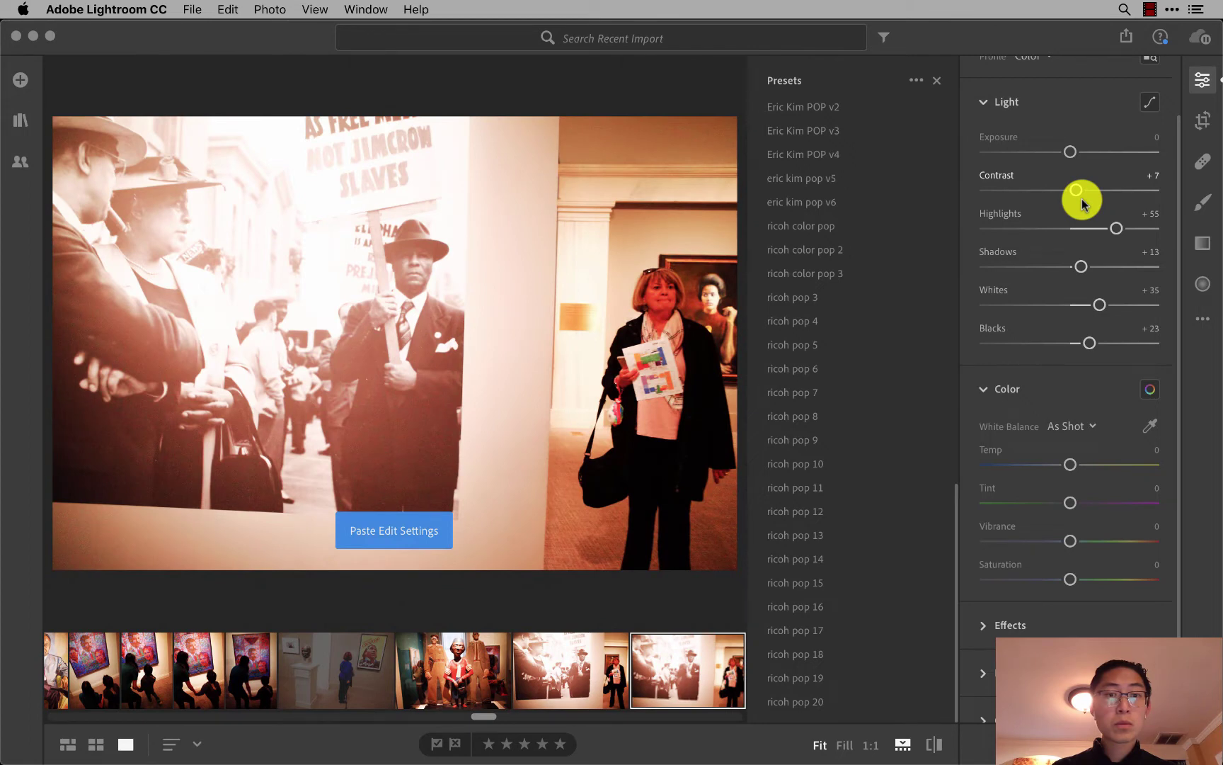
key(p)
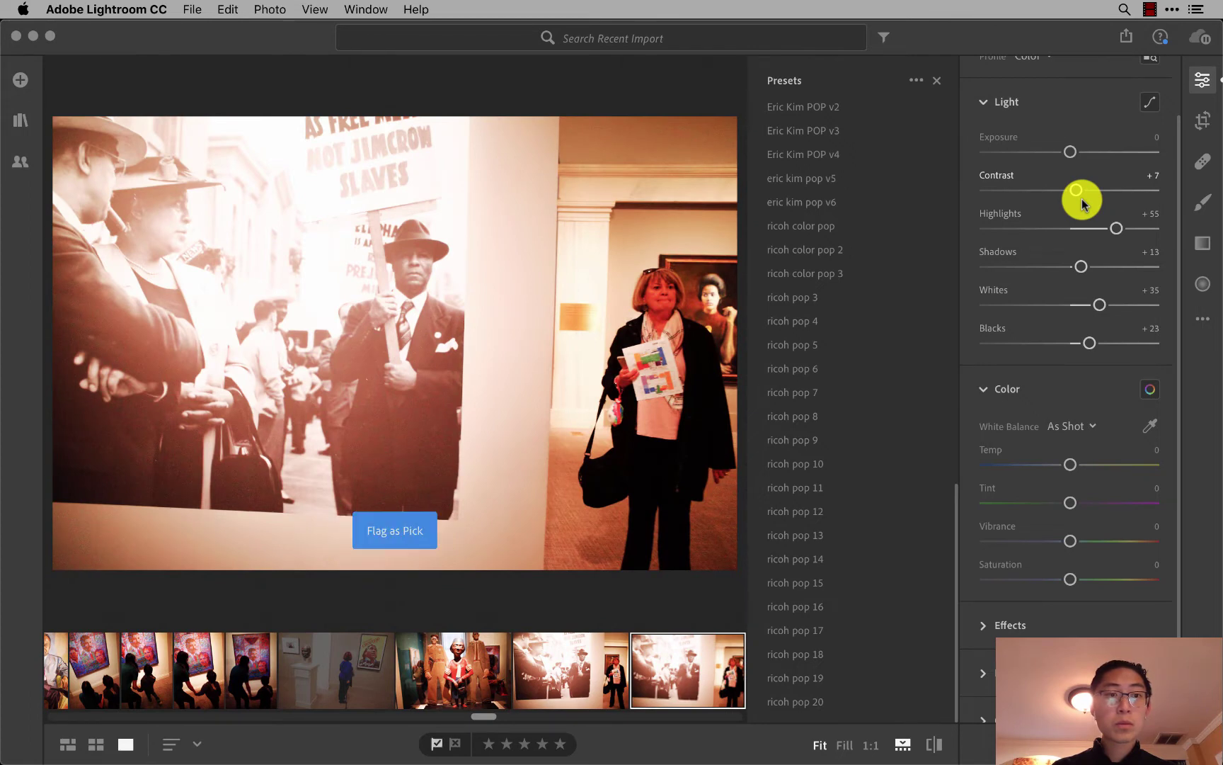
key(Right)
key(super+v)
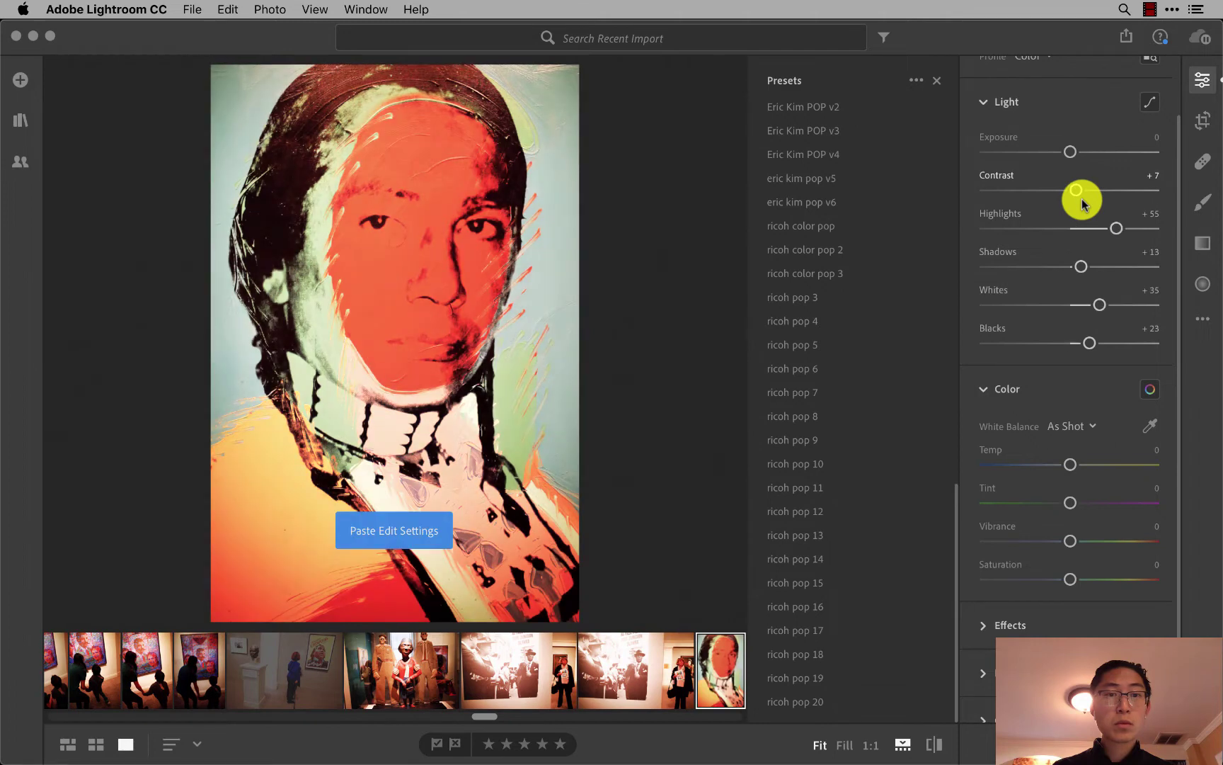
key(p)
Paste the pop settings onto the Einstein photos.
key(Right)
key(super+v)
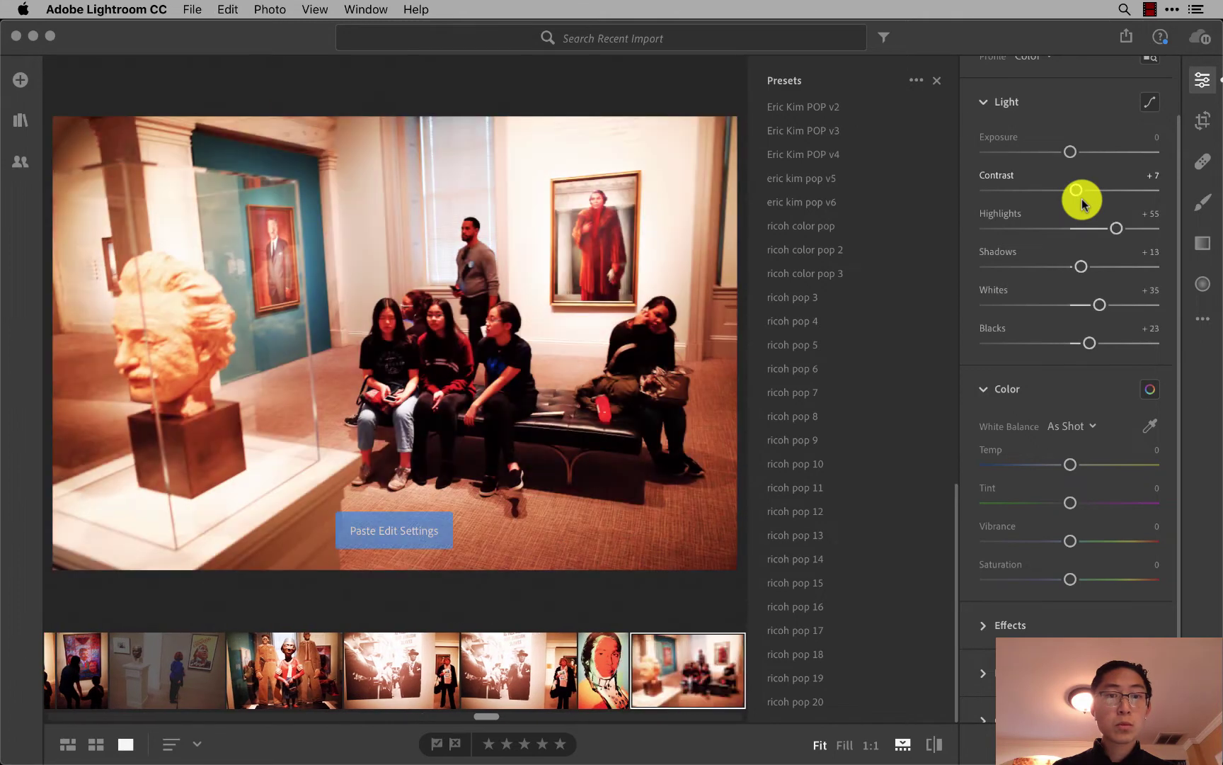
key(Right)
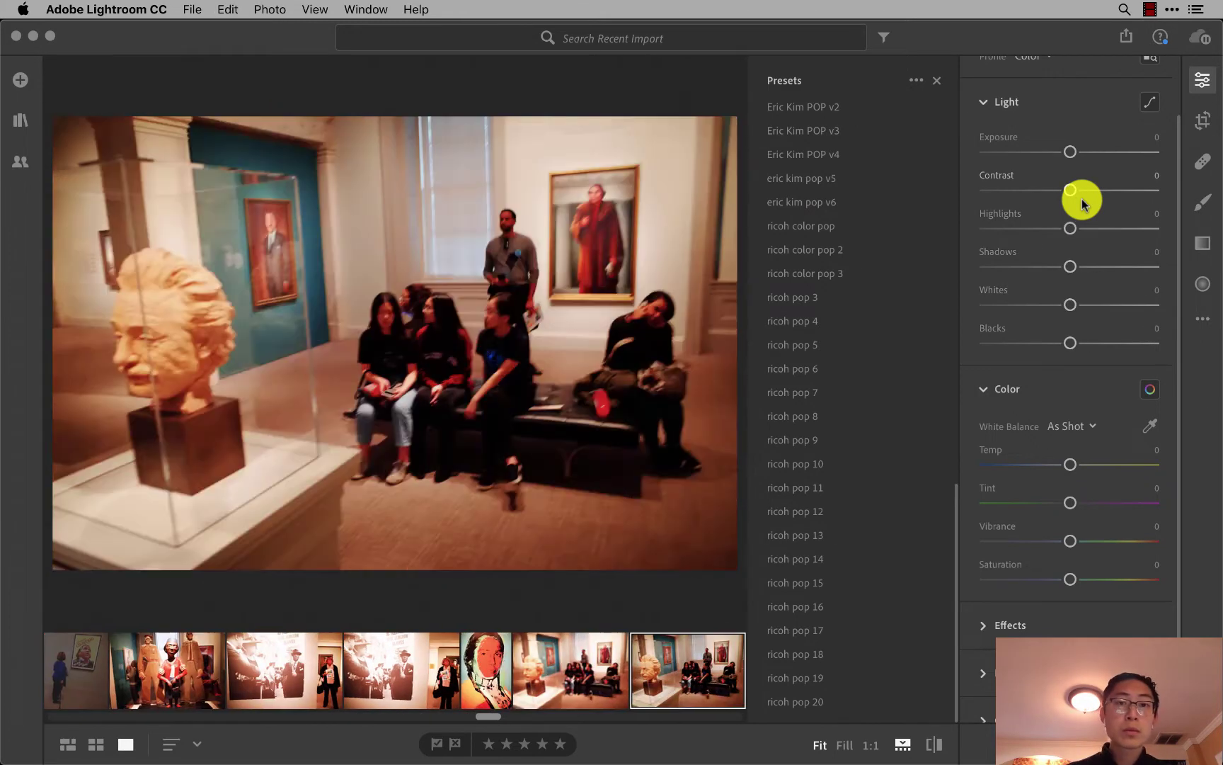
key(Right)
key(super+v)
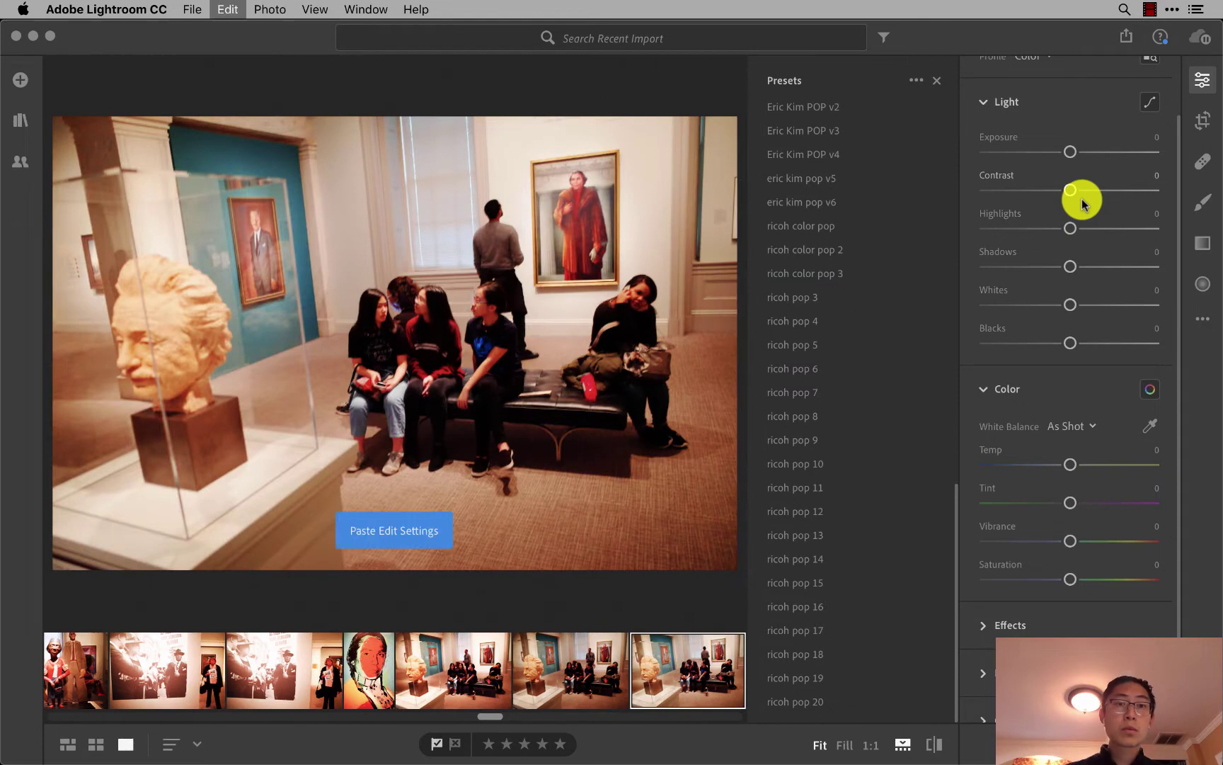
key(Right)
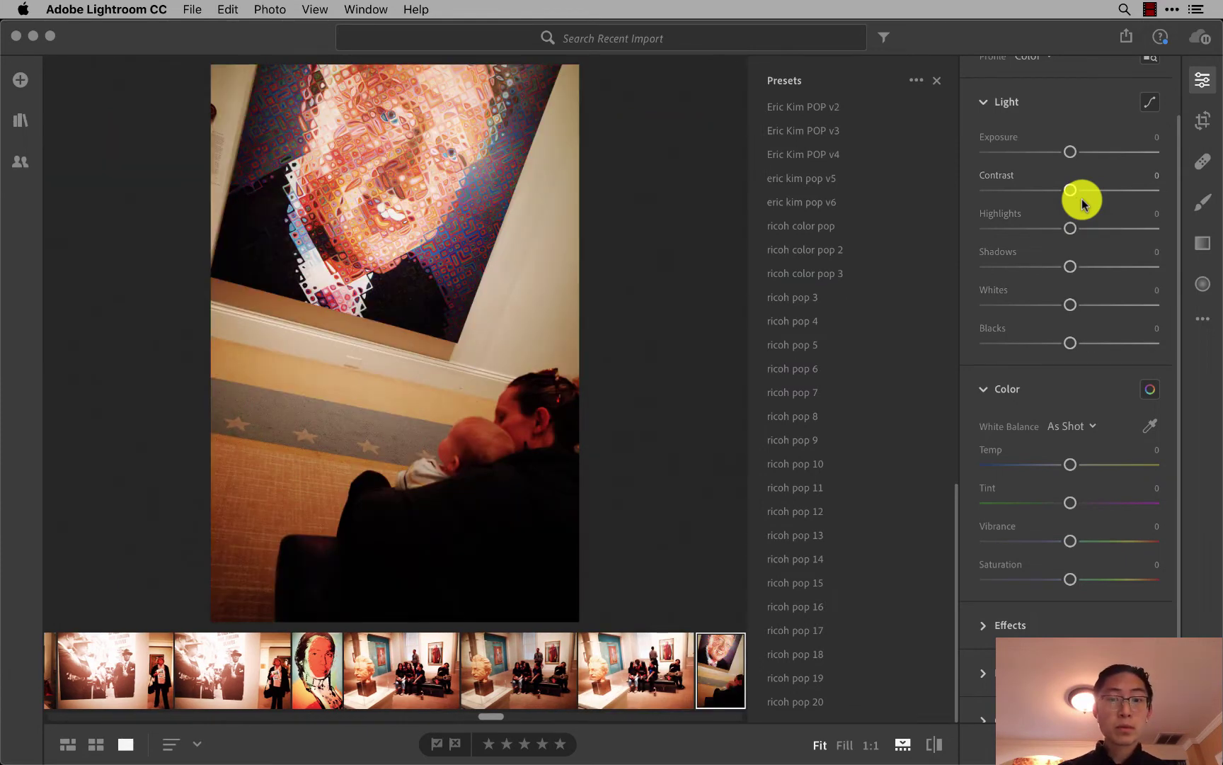
key(Left)
key(super+v)
Paste the pop settings onto the mosaic portrait and hat photos, then reset the hat photo's Contrast to zero.
key(Right)
key(Right)
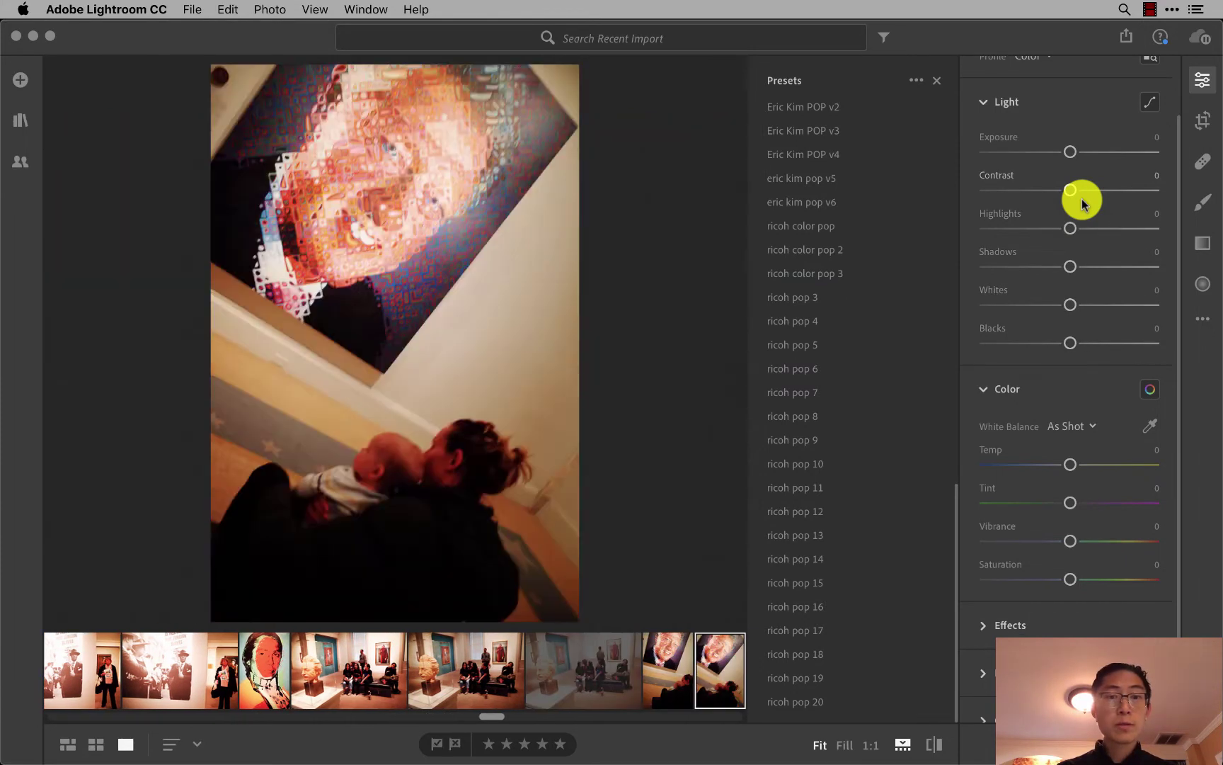
key(super+v)
key(Right)
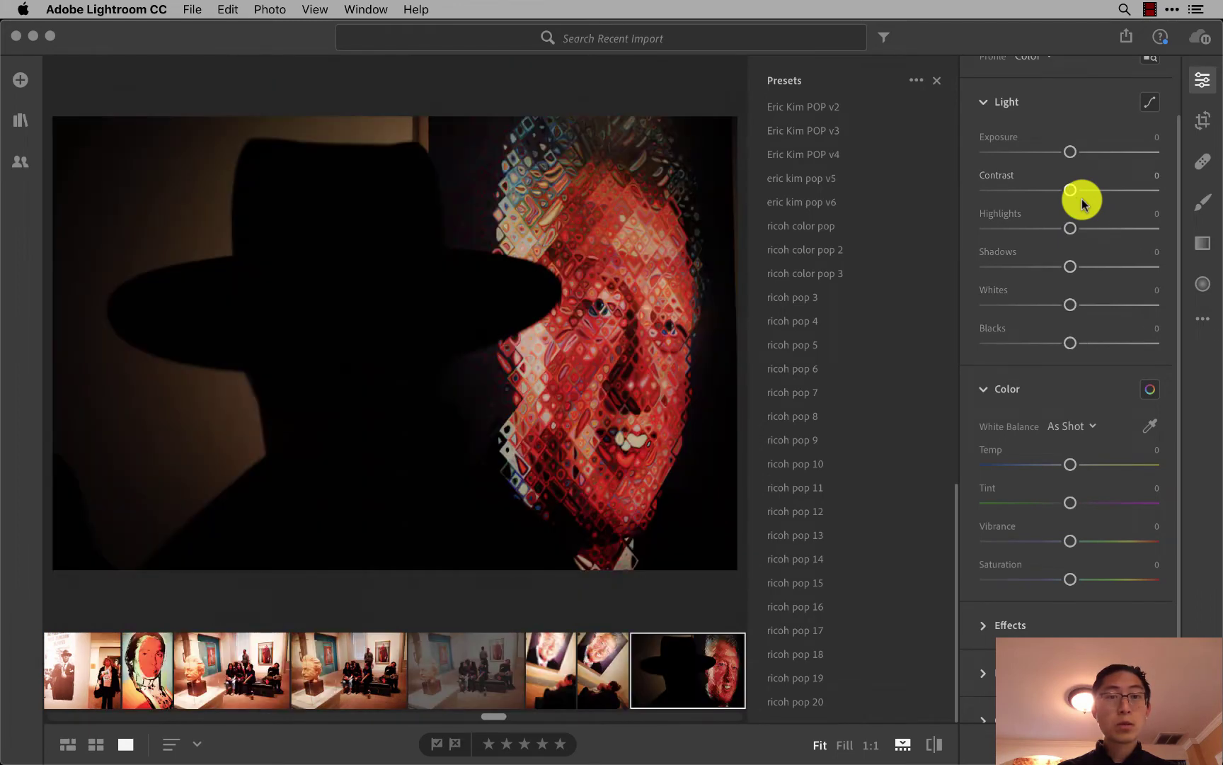
key(super+v)
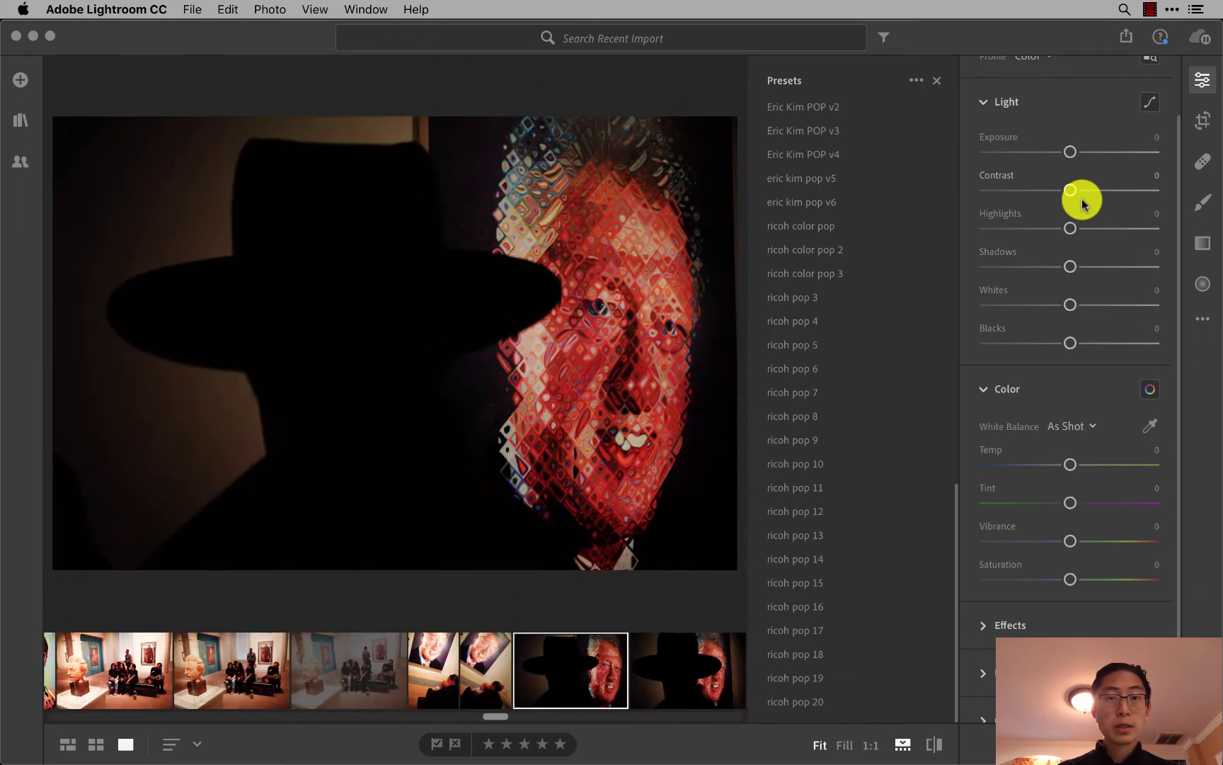
double_click(1076, 190)
Reset Highlights, Shadows and Whites to zero on the hat photo and darken the Blacks.
double_click(1116, 228)
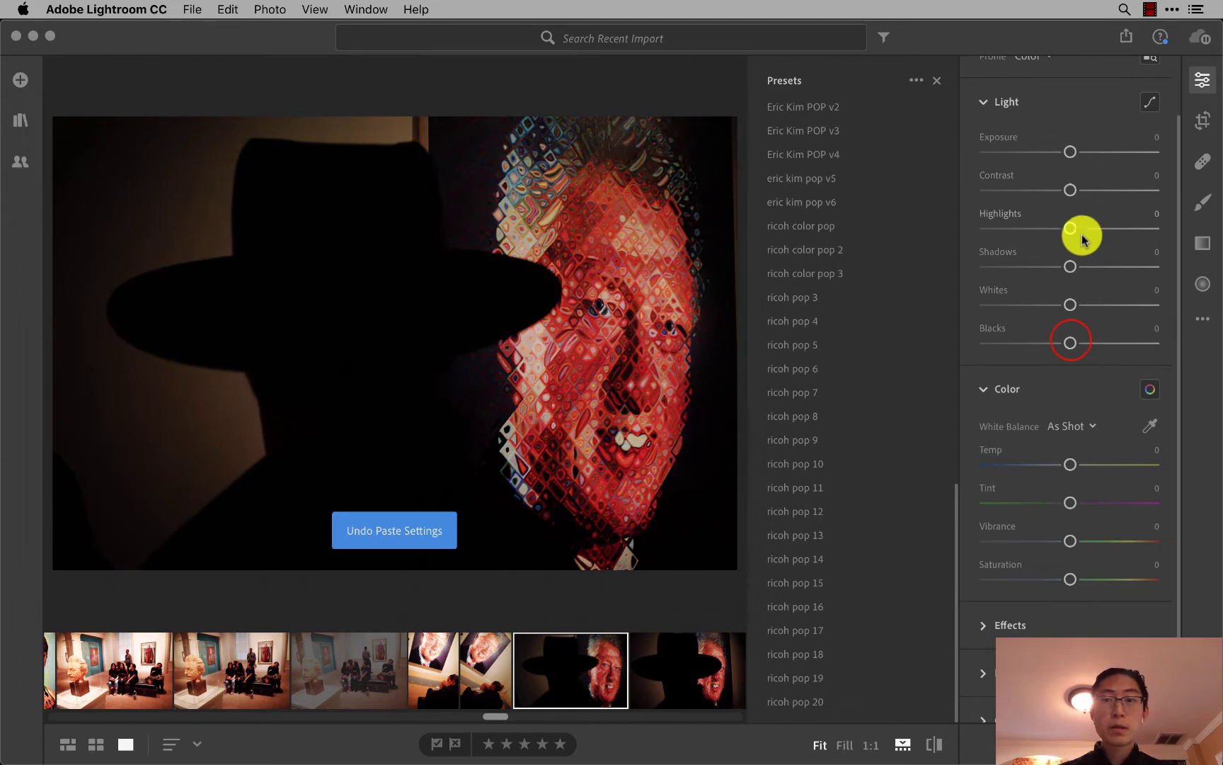
double_click(1081, 266)
double_click(1099, 304)
mouse_move(1090, 342)
mouse_down()
mouse_move(1069, 343)
mouse_move(1130, 307)
mouse_move(1058, 267)
mouse_move(1097, 231)
mouse_move(1102, 191)
mouse_move(1075, 152)
mouse_up()
Copy the hat photo's settings and paste them onto the following hat and museum photos.
key(super+c)
key(Right)
key(super+v)
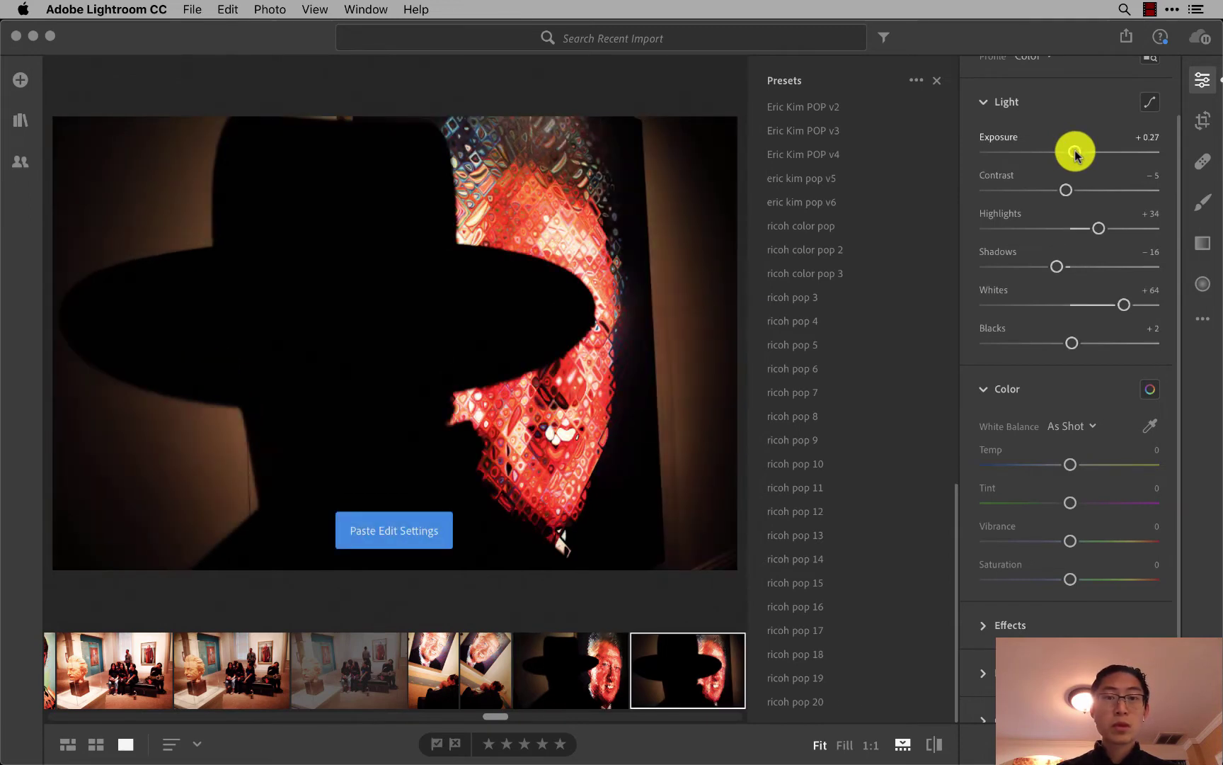
key(Right)
key(super+v)
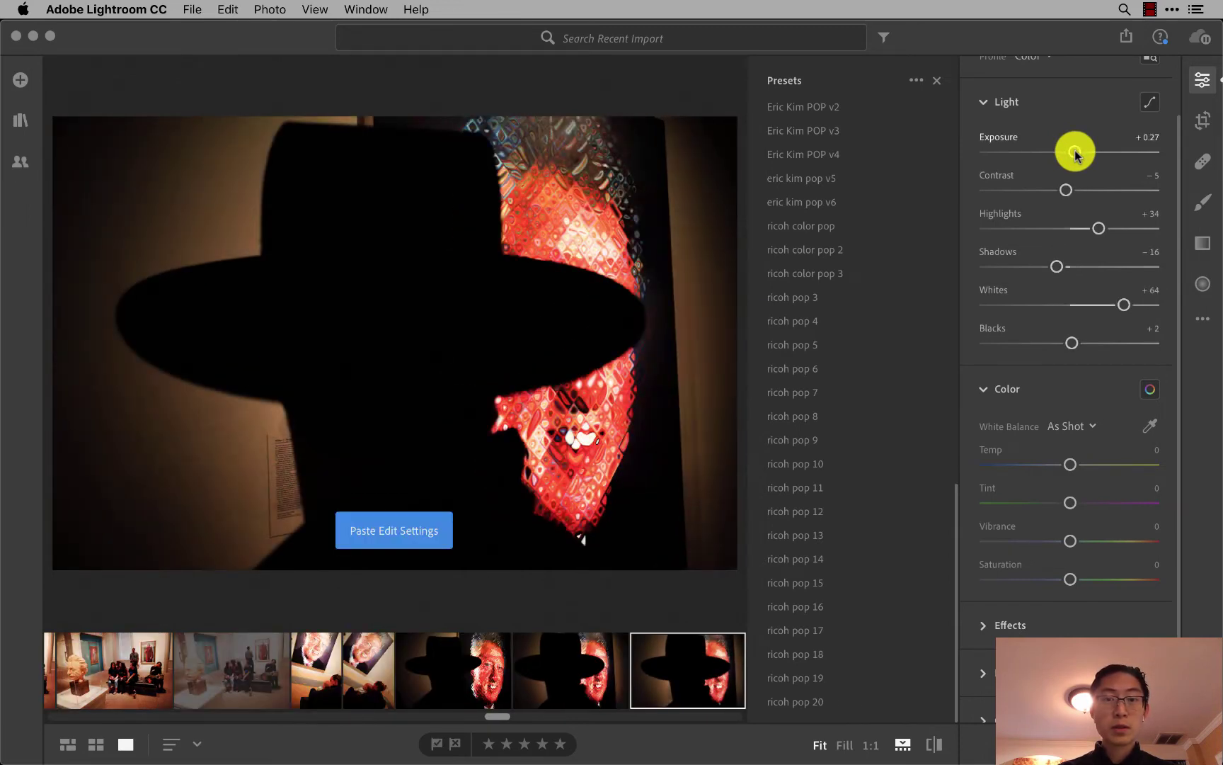
key(Right)
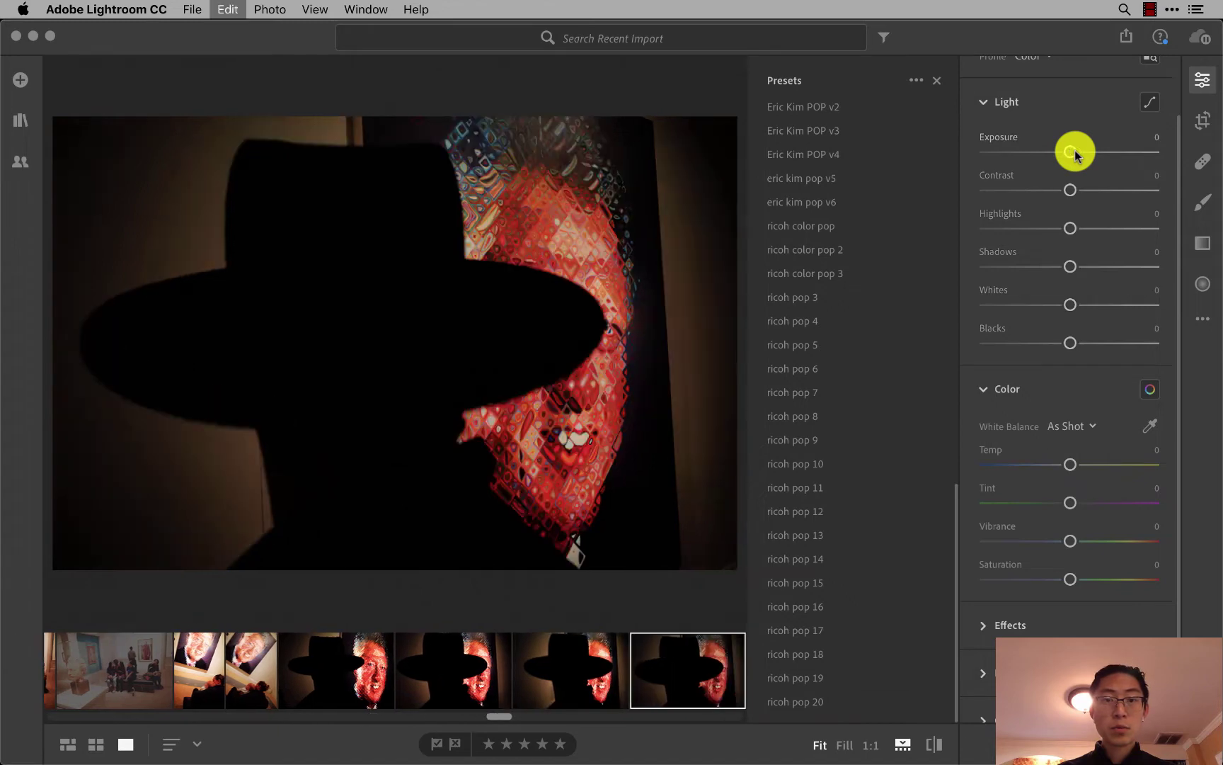
key(super+v)
key(Right)
key(super+v)
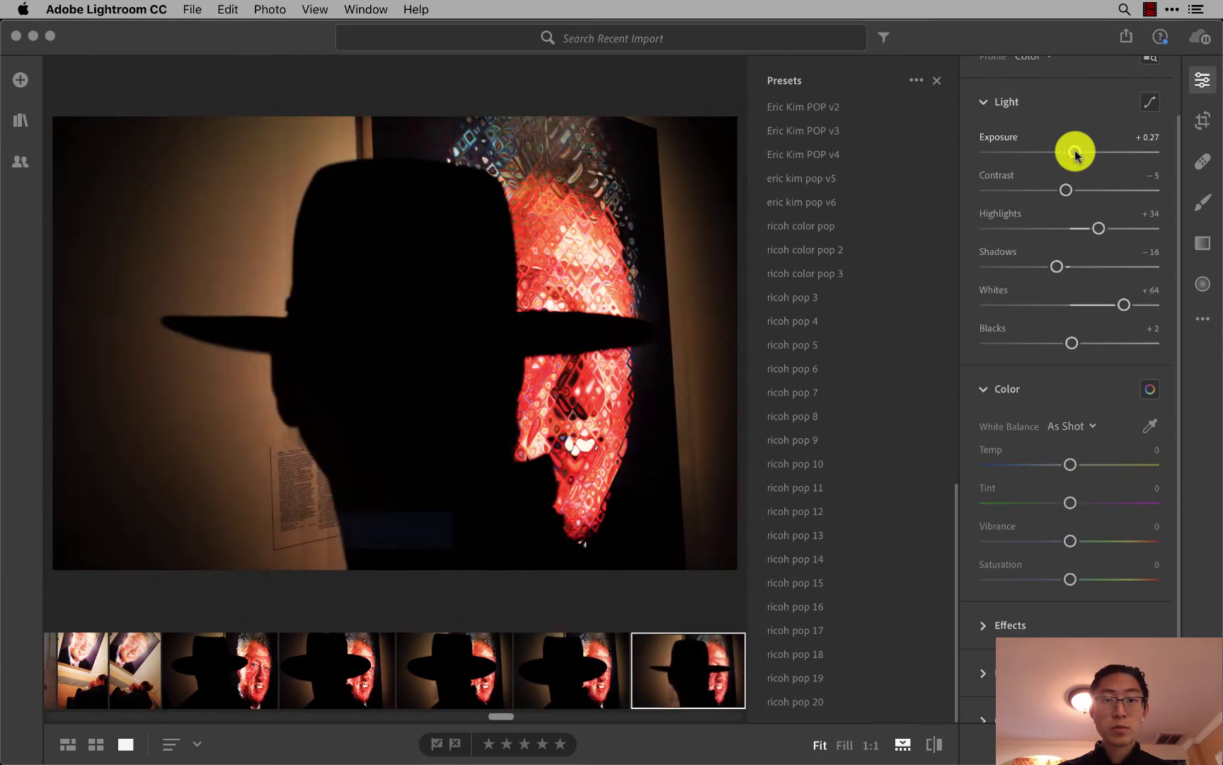
key(super+v)
key(Right)
key(super+v)
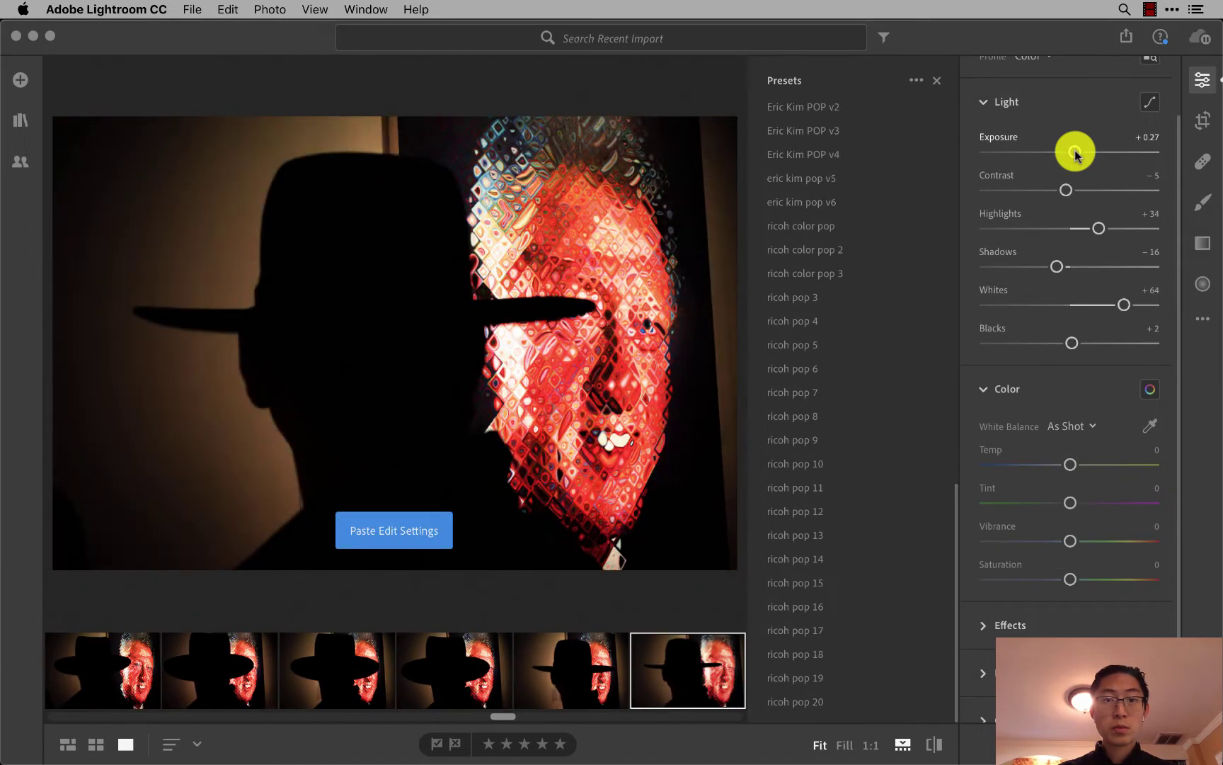
Deepen the hat photo's blacks, lower its whites, darken shadows and raise highlights.
click(1071, 345)
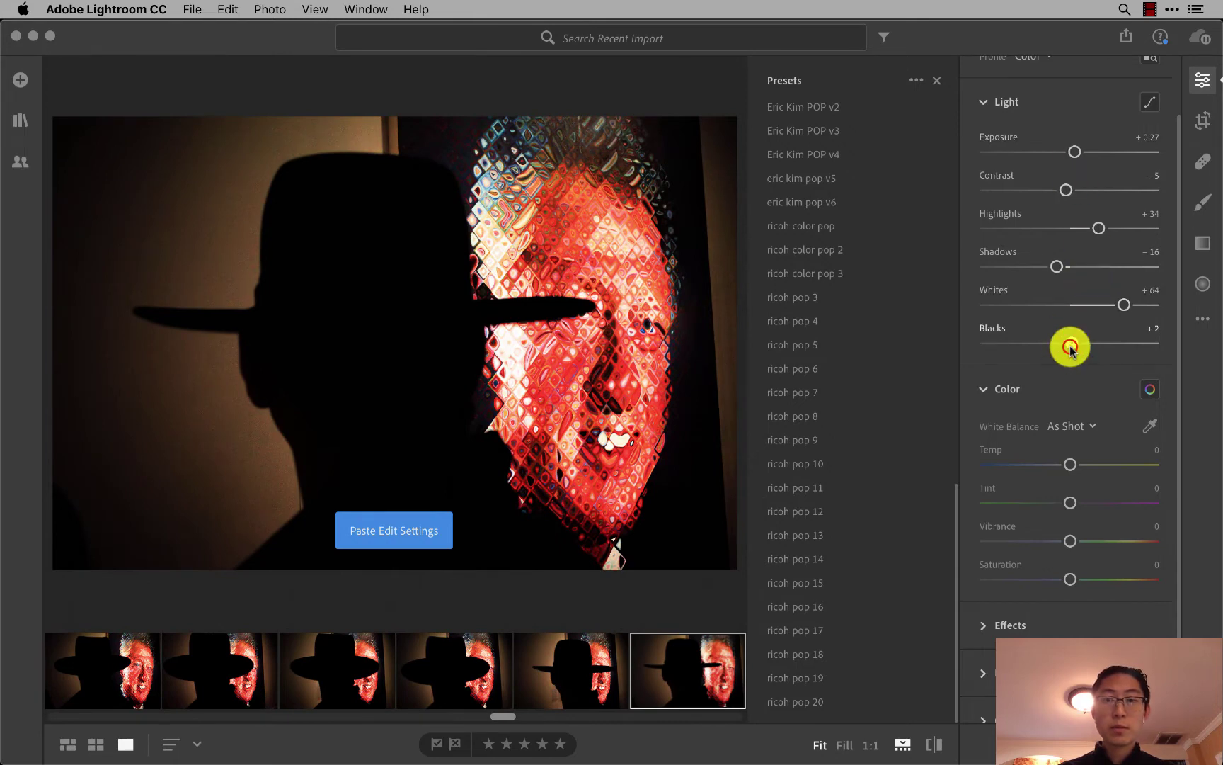
mouse_move(1070, 347)
mouse_down()
mouse_move(1037, 344)
mouse_move(1062, 344)
mouse_up()
drag(1124, 304, 1051, 268)
click(1057, 266)
mouse_move(1098, 228)
mouse_down()
mouse_move(1110, 232)
mouse_move(1090, 229)
mouse_move(1076, 157)
mouse_up()
Paste the pop settings onto the next hat photos and painting close-up, undoing and brightening one portrait.
key(Right)
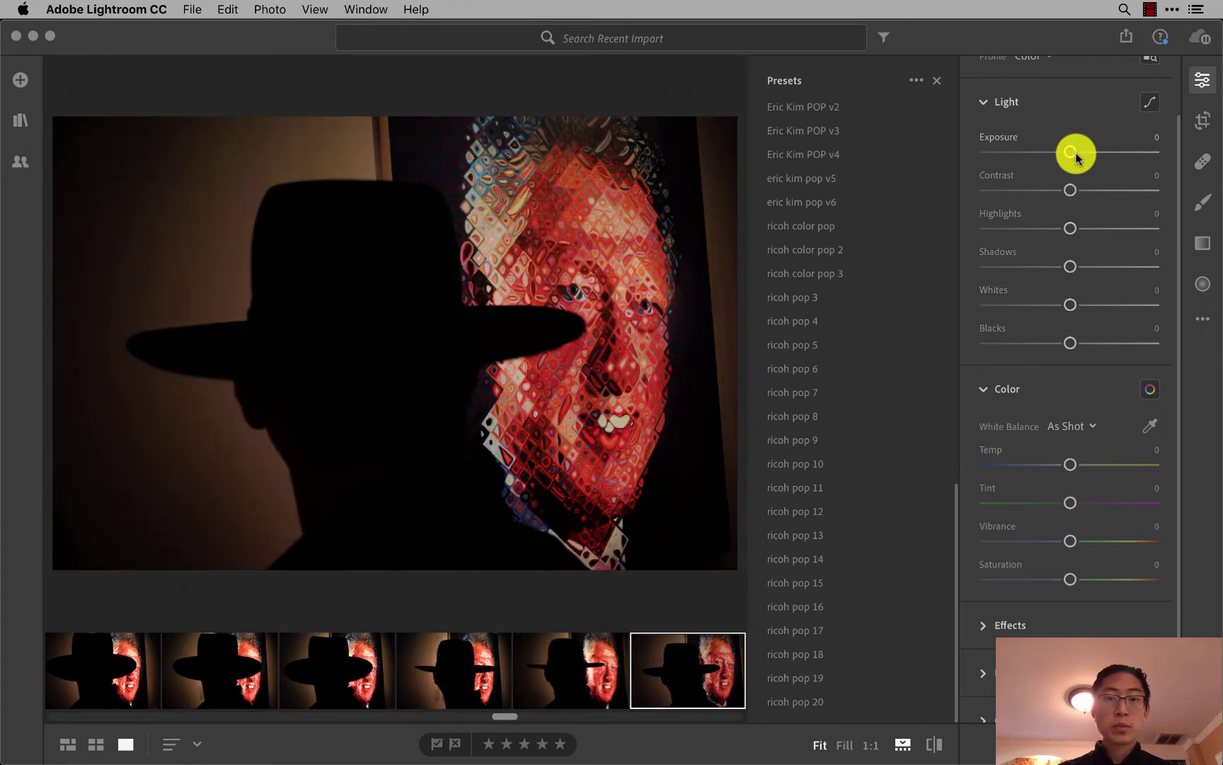
key(super+v)
key(Right)
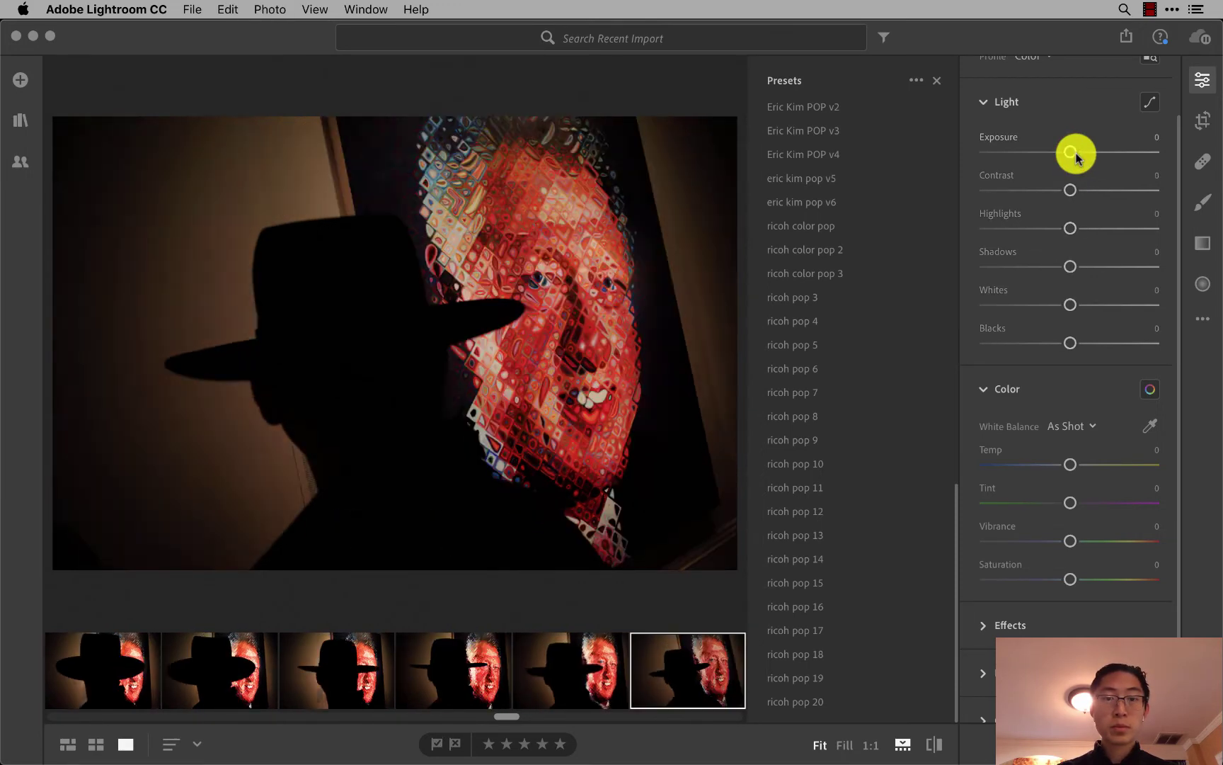
key(super+v)
key(Right)
key(Right)
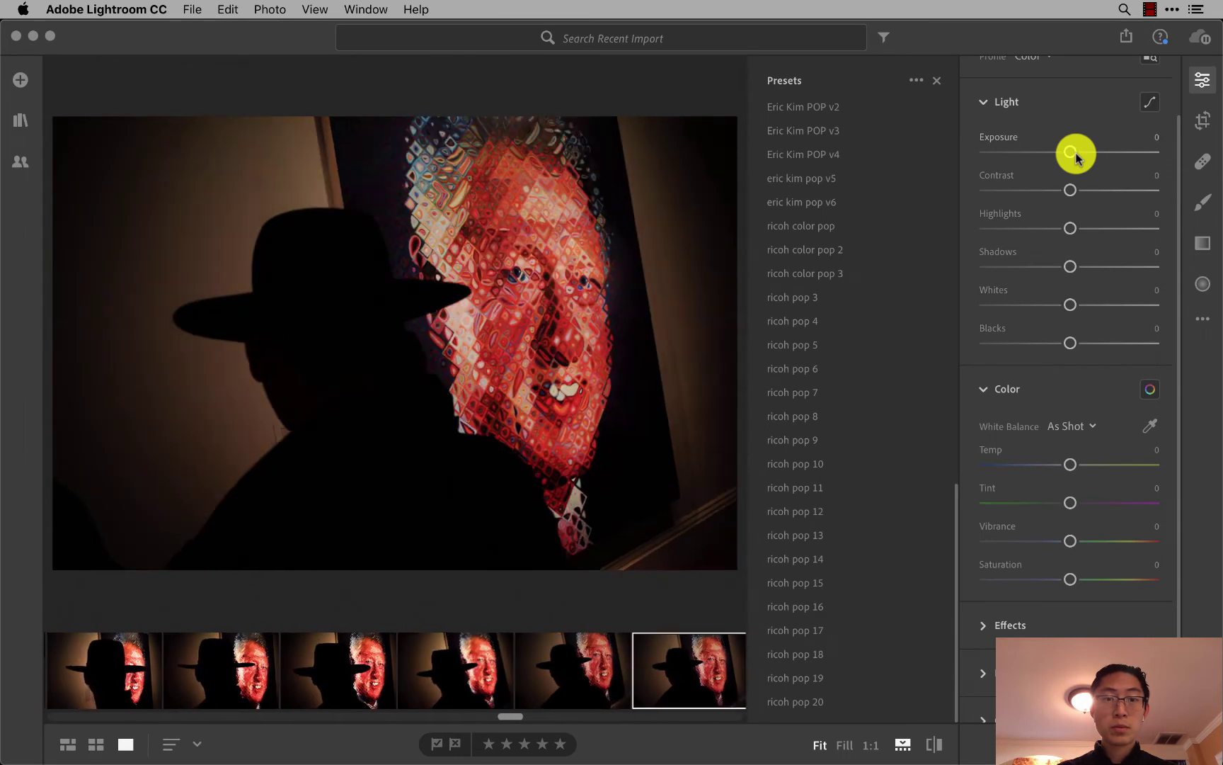
key(Right)
key(Right)
key(super+v)
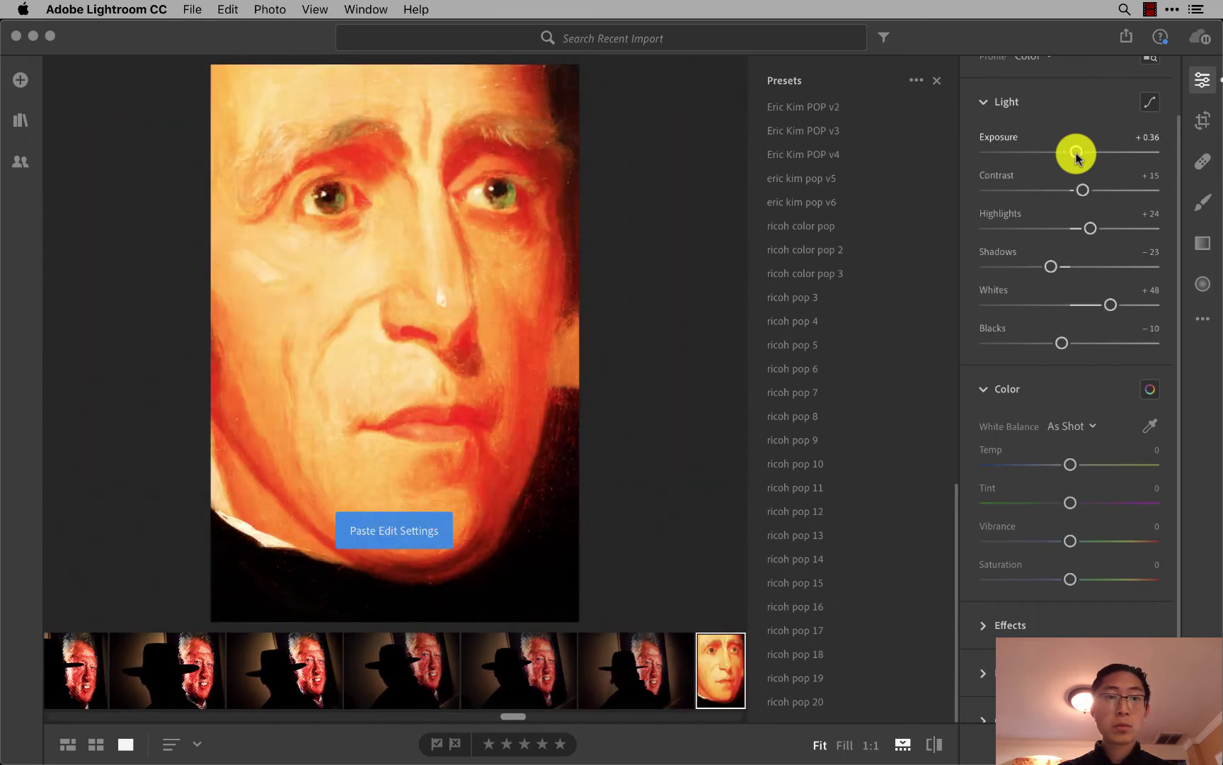
key(Right)
key(super+v)
key(super+z)
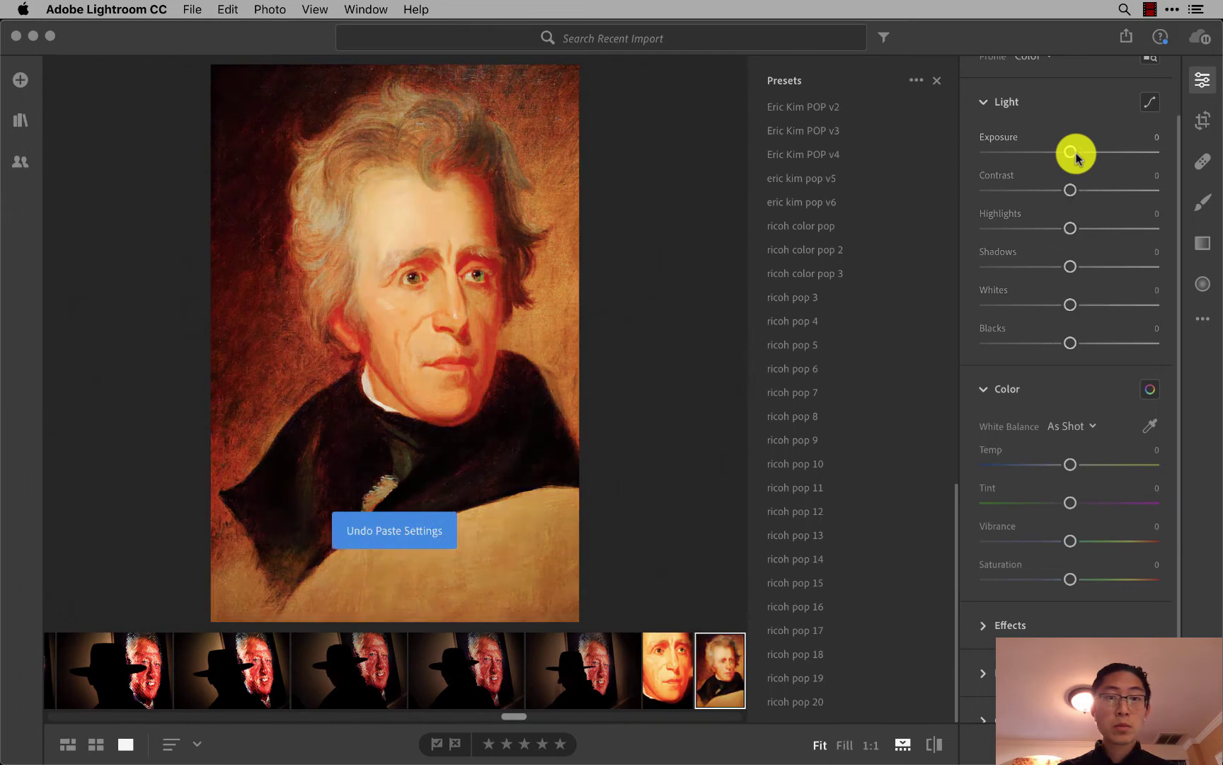
drag(1072, 152, 1083, 153)
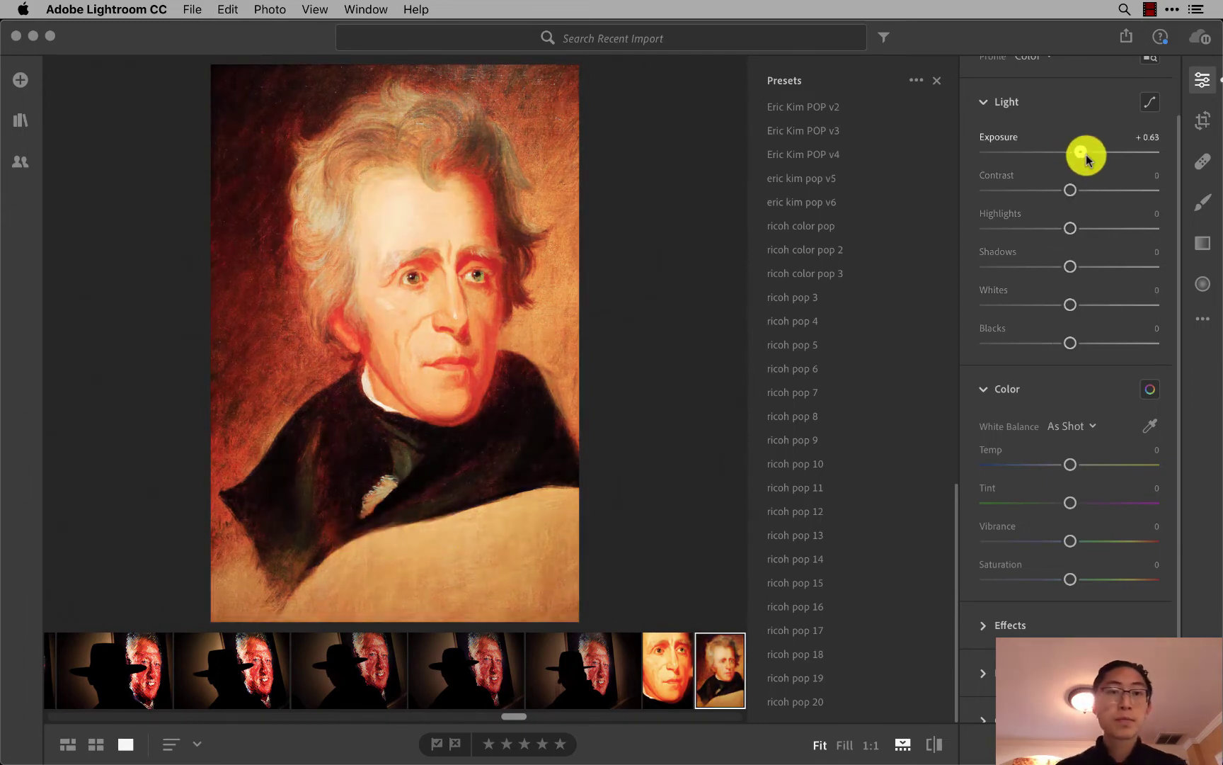
Paste the pop settings onto the red poster, HOPE poster and framed portrait museum photos.
key(Right)
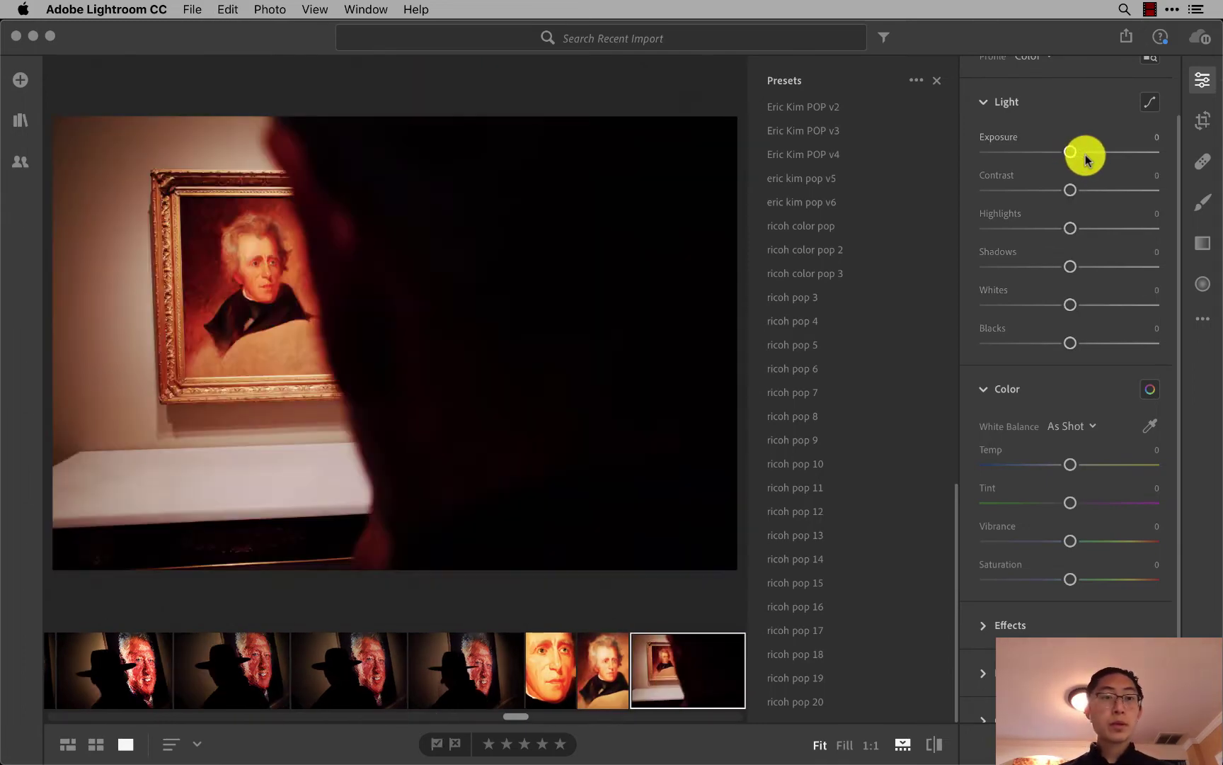
key(Right)
key(super+v)
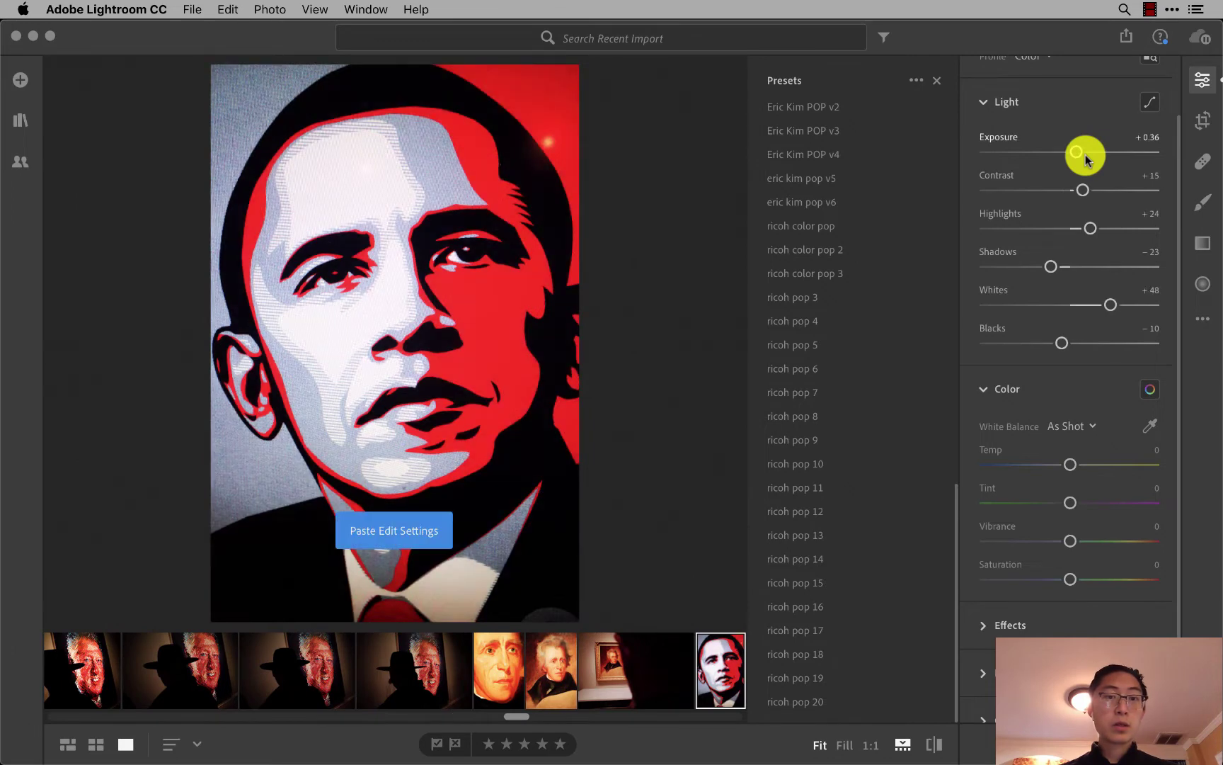
key(Right)
key(super+v)
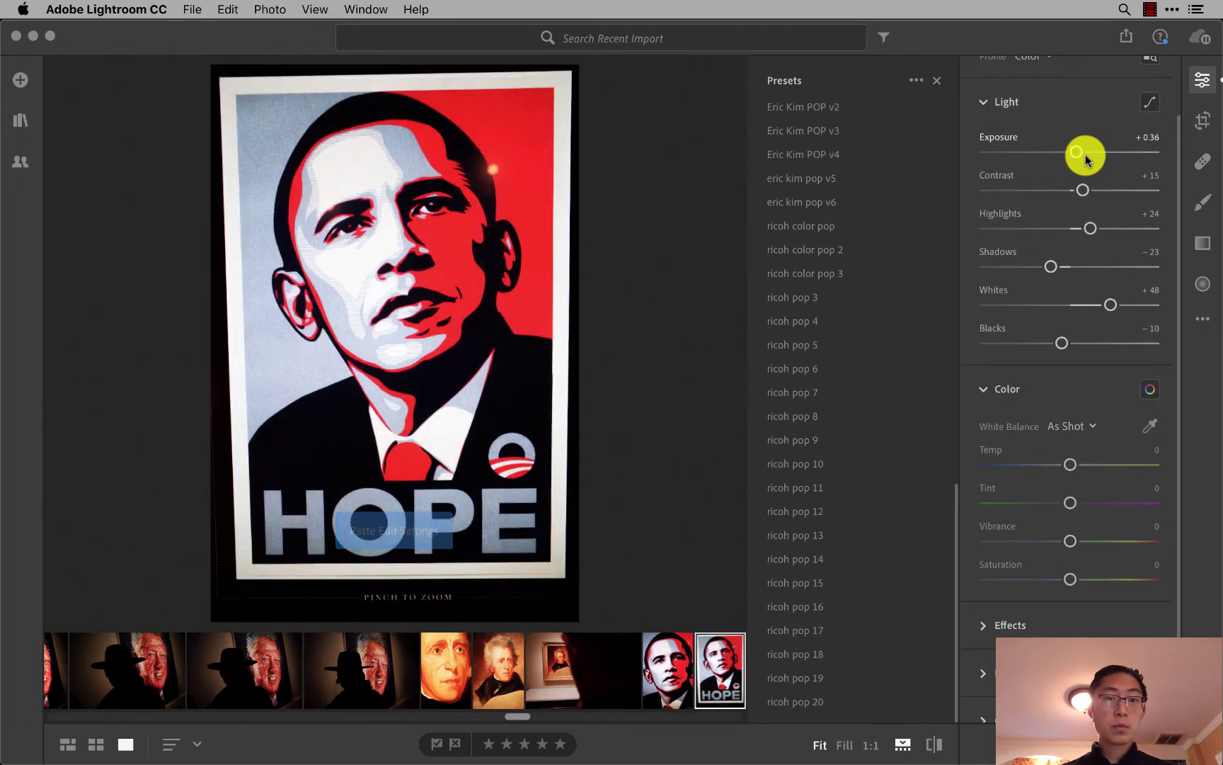
key(Right)
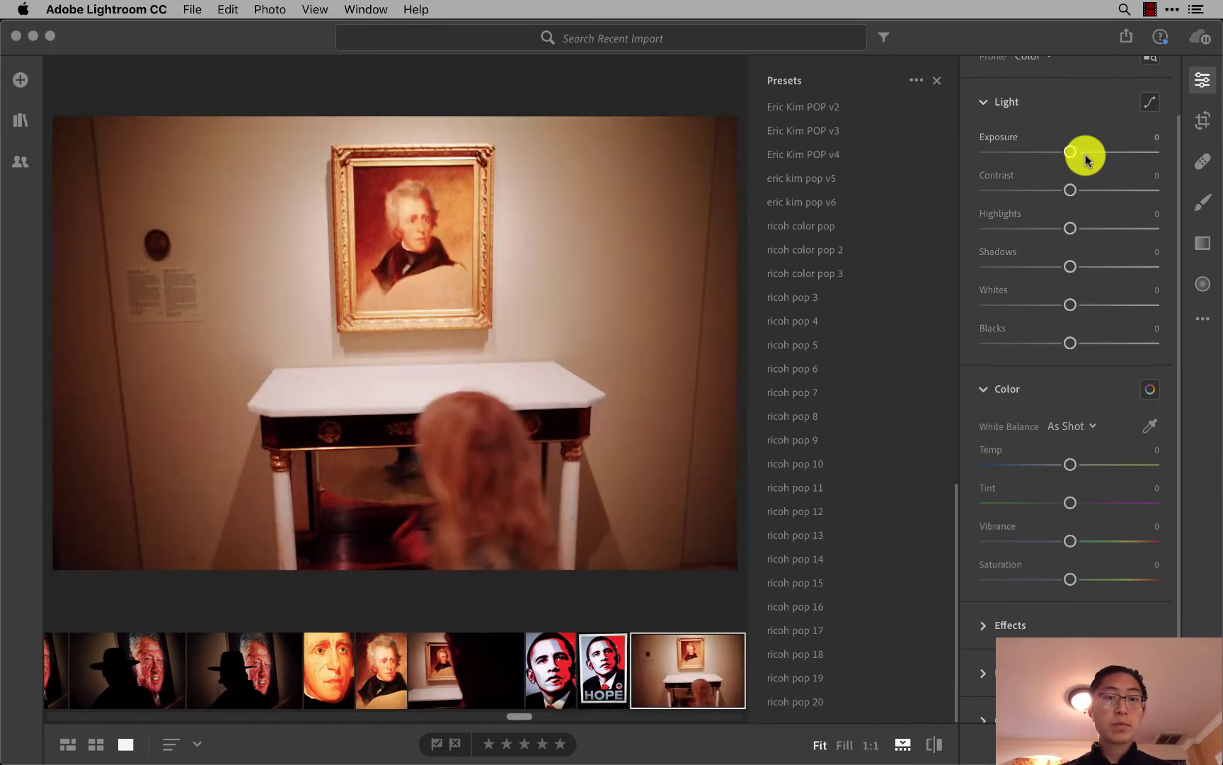
key(super+v)
key(Right)
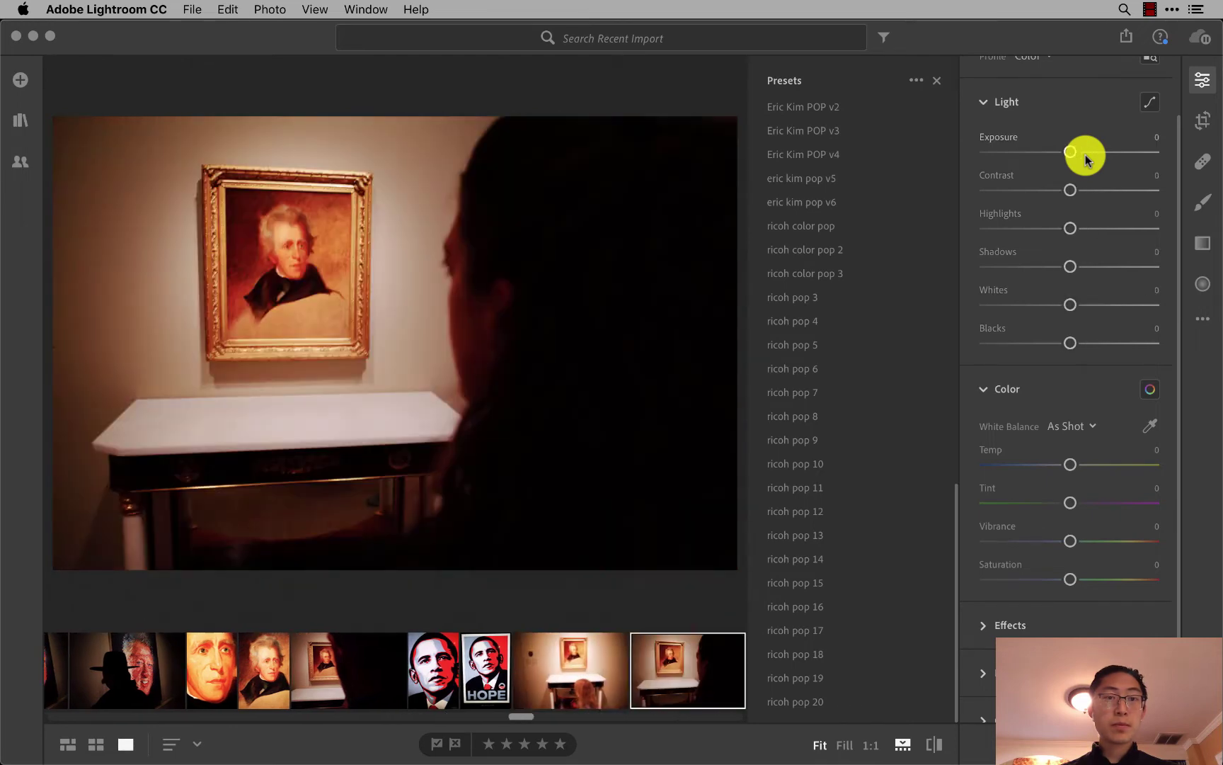
key(super+v)
Paste the pop settings onto the face, eyes and nose close-ups, flagging the nose close-up as a pick.
key(Right)
key(super+v)
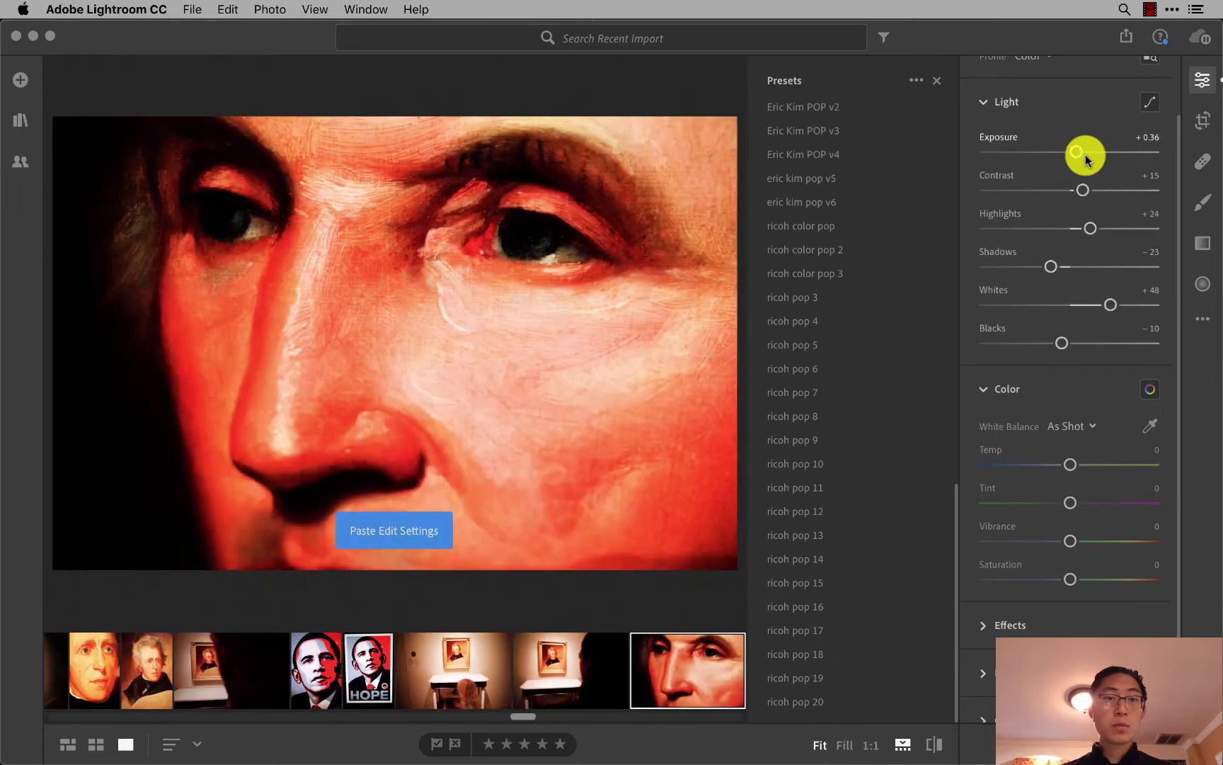
key(Right)
key(super+v)
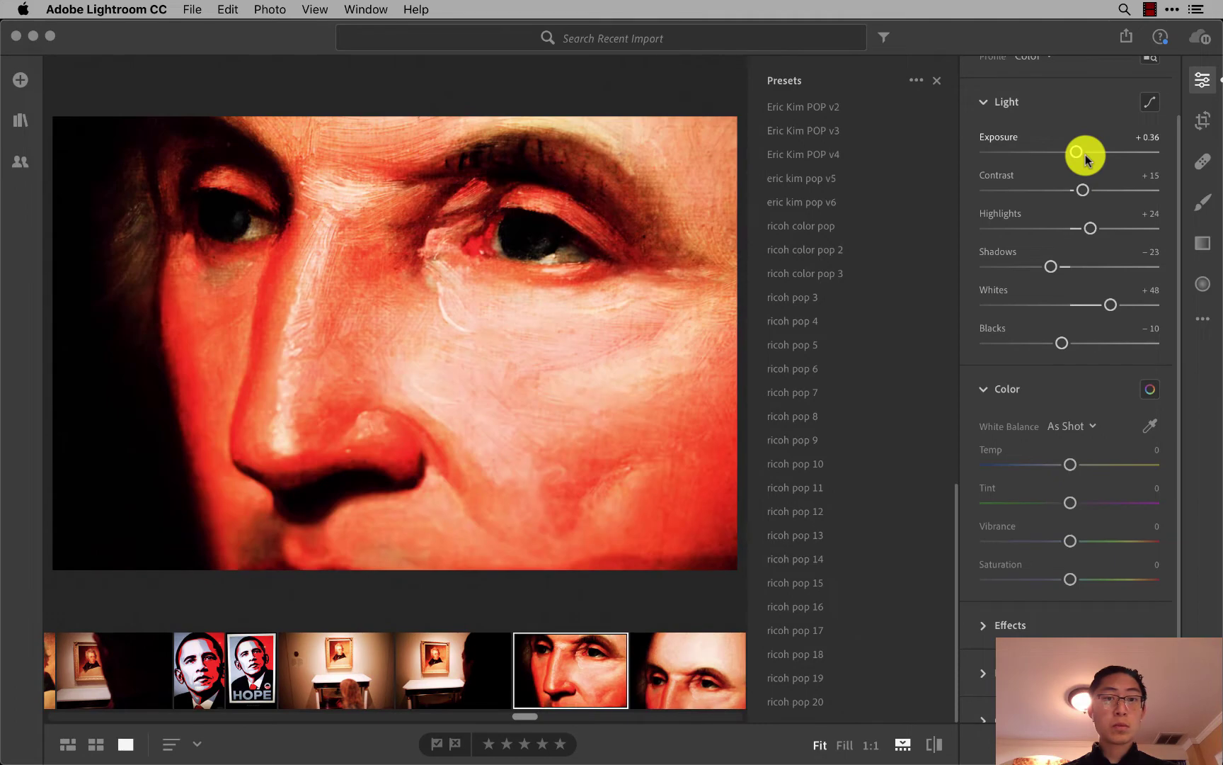
key(Right)
key(Right)
key(super+v)
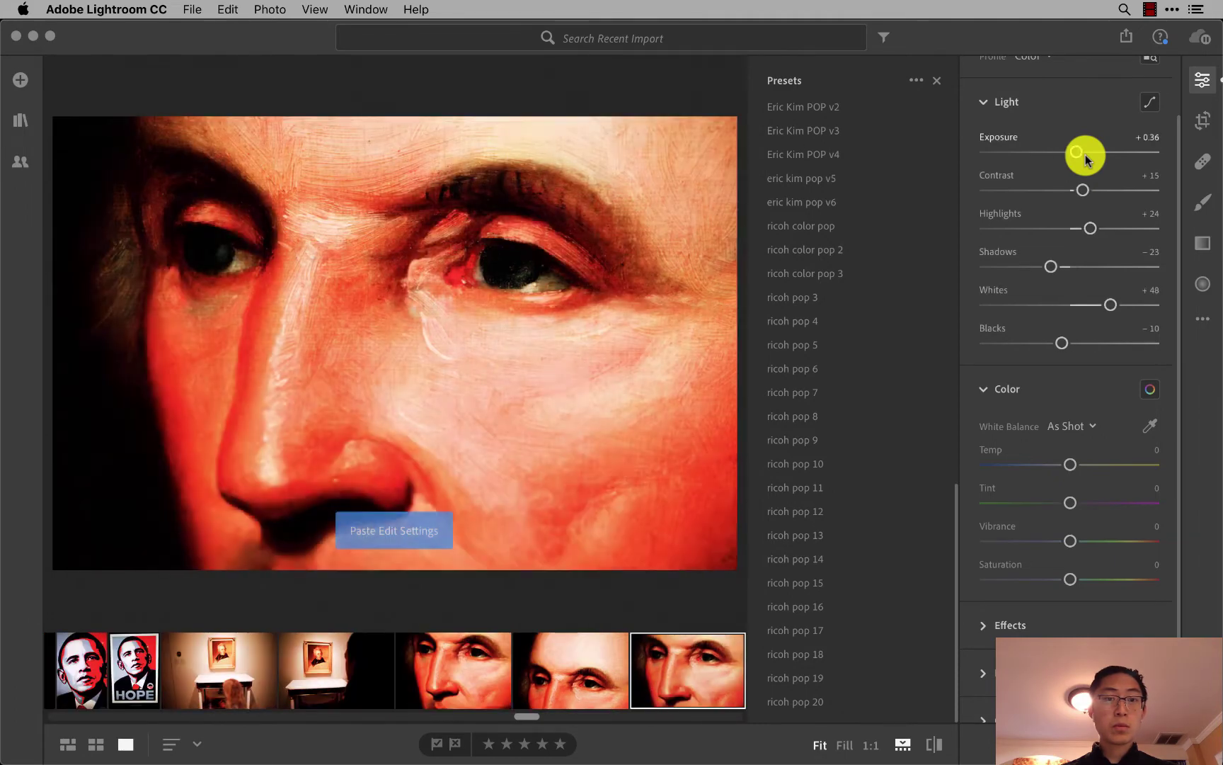
key(p)
key(Right)
key(super+v)
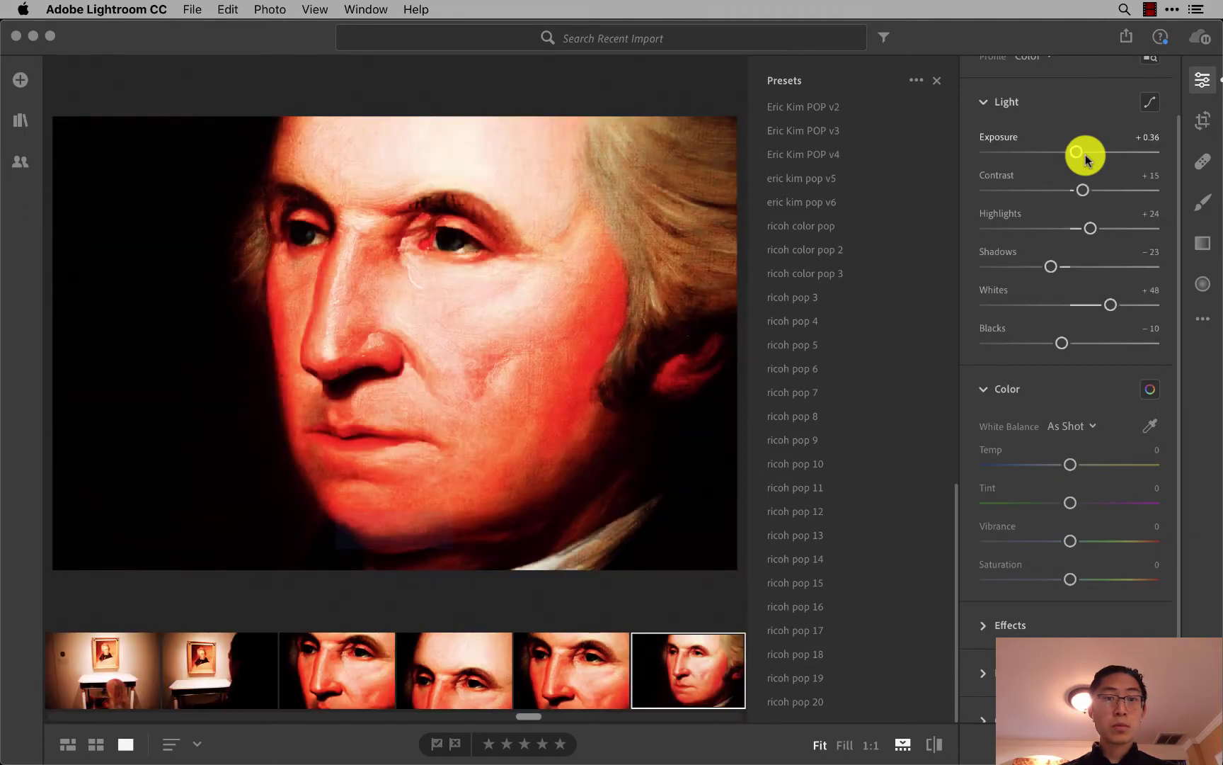
Paste the pop settings onto the shadowed face close-up, then undo that paste.
key(Right)
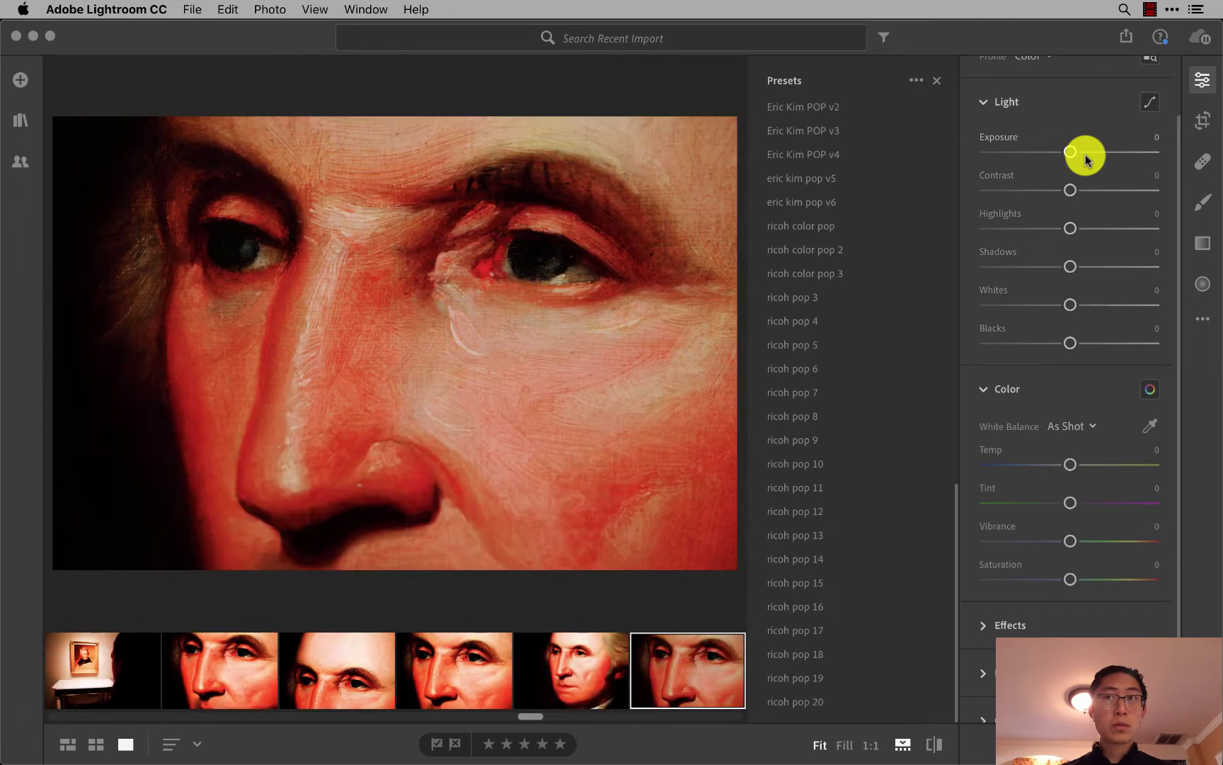
key(Right)
key(Right)
key(Right)
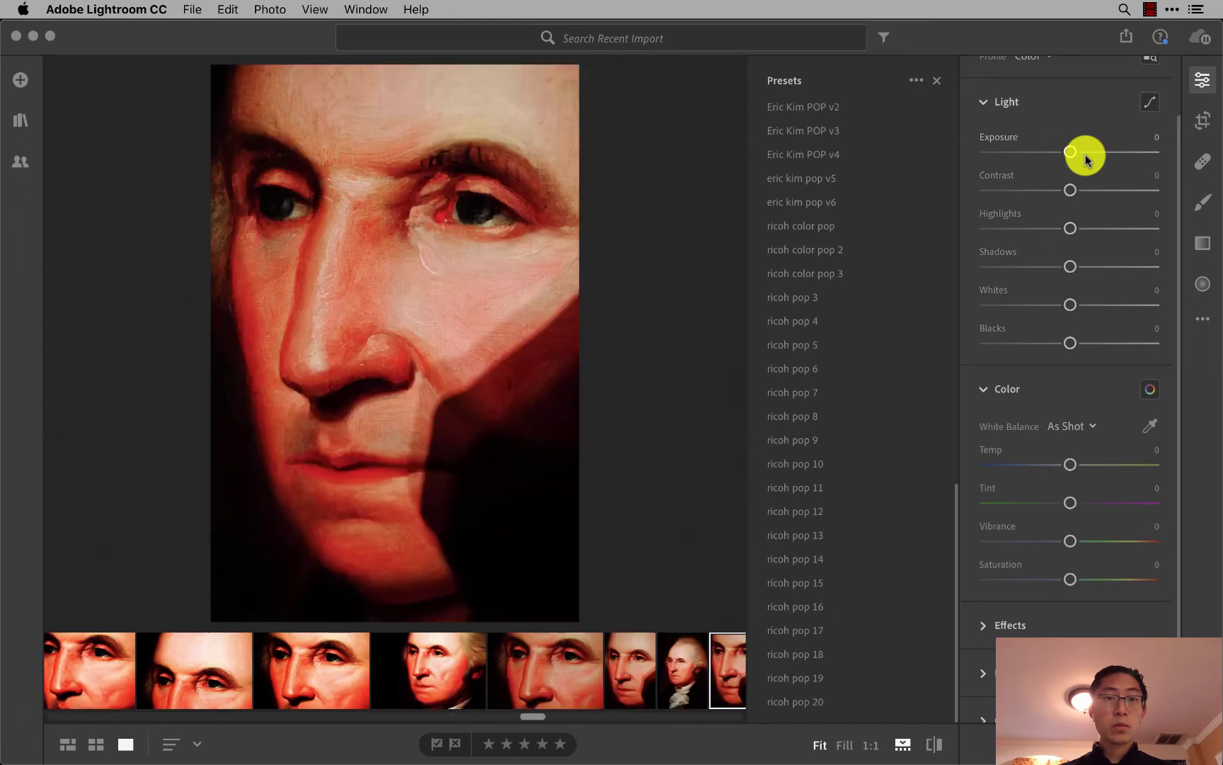
key(super+v)
key(Right)
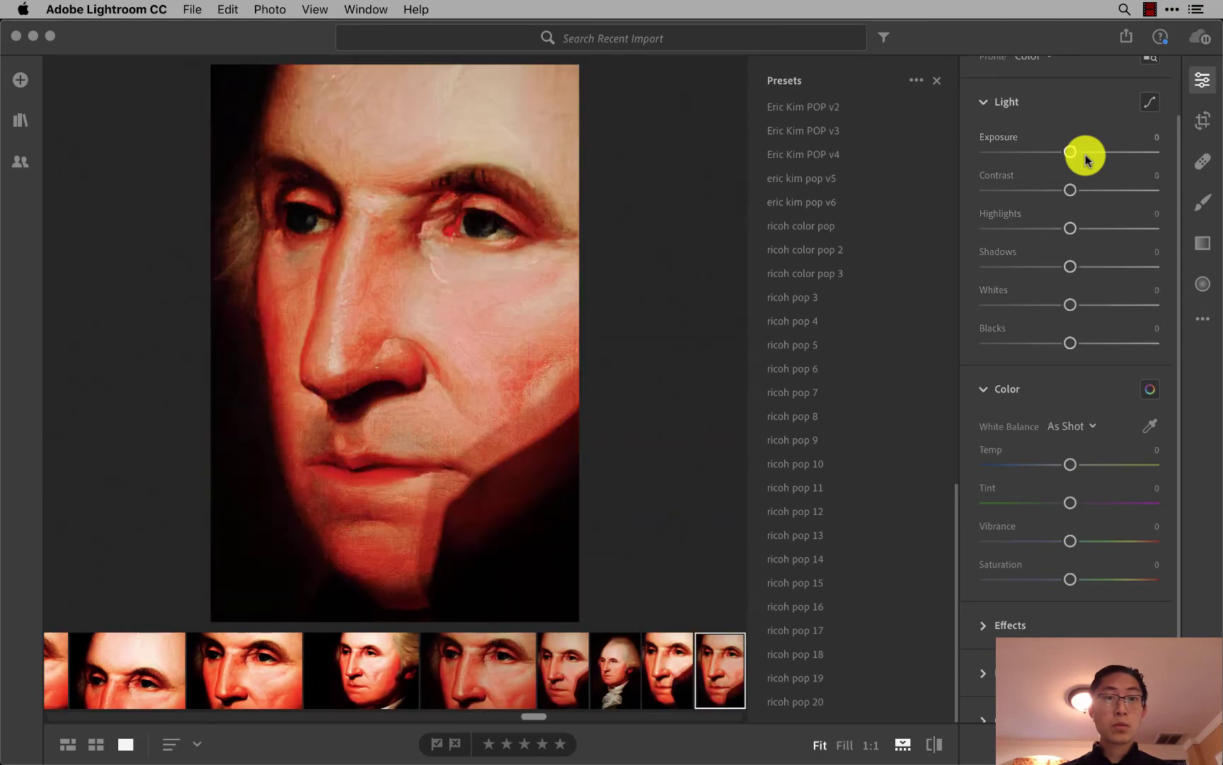
key(super+v)
key(super+z)
key(Right)
key(Right)
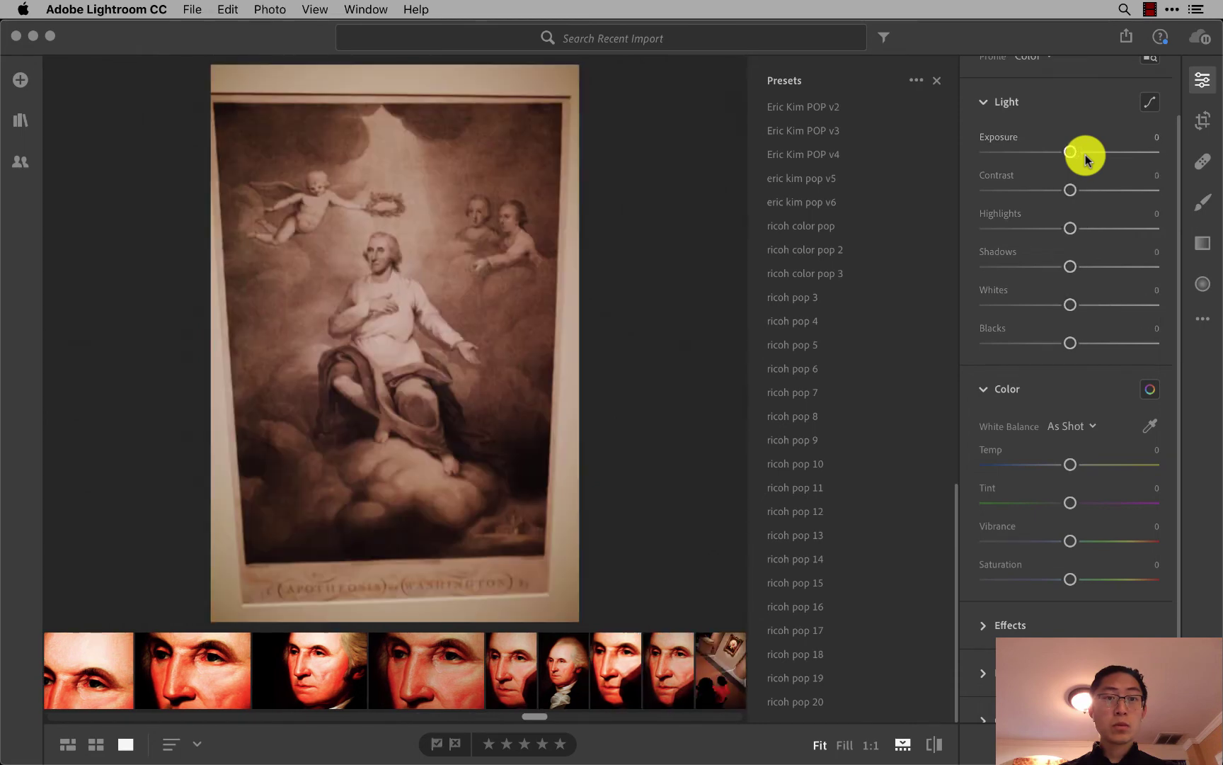
Paste the pop settings onto the Apotheosis print, the next photo and the bust photo.
key(super+v)
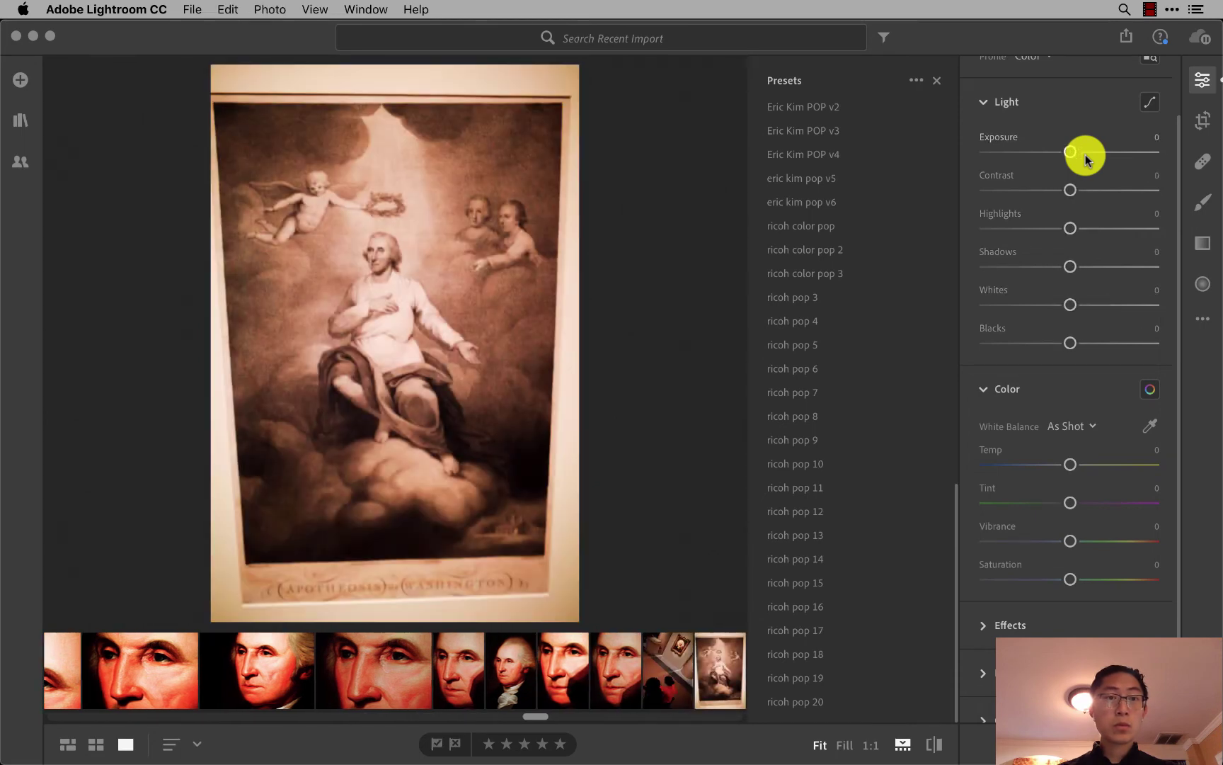
key(Right)
key(super+v)
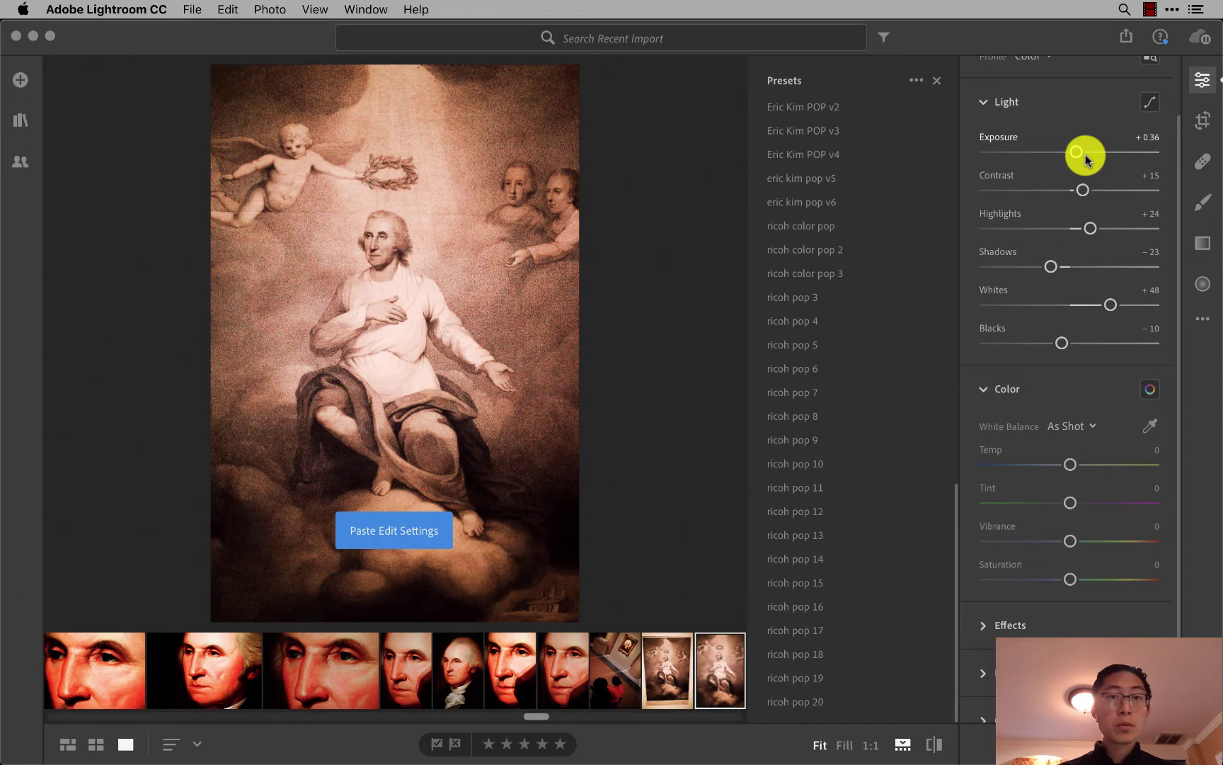
key(Right)
key(super+v)
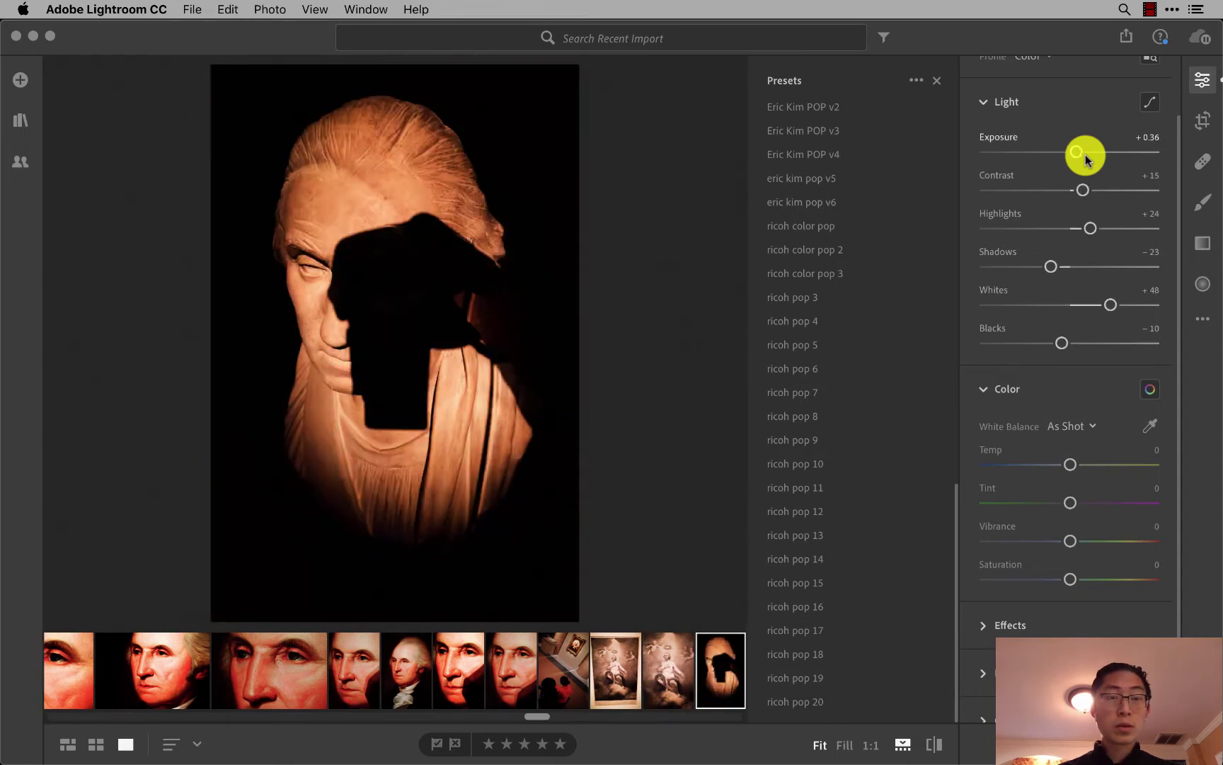
key(Right)
key(super+v)
Lift the shadowed bust's blacks, open up its shadows and highlights, and copy its settings.
key(Left)
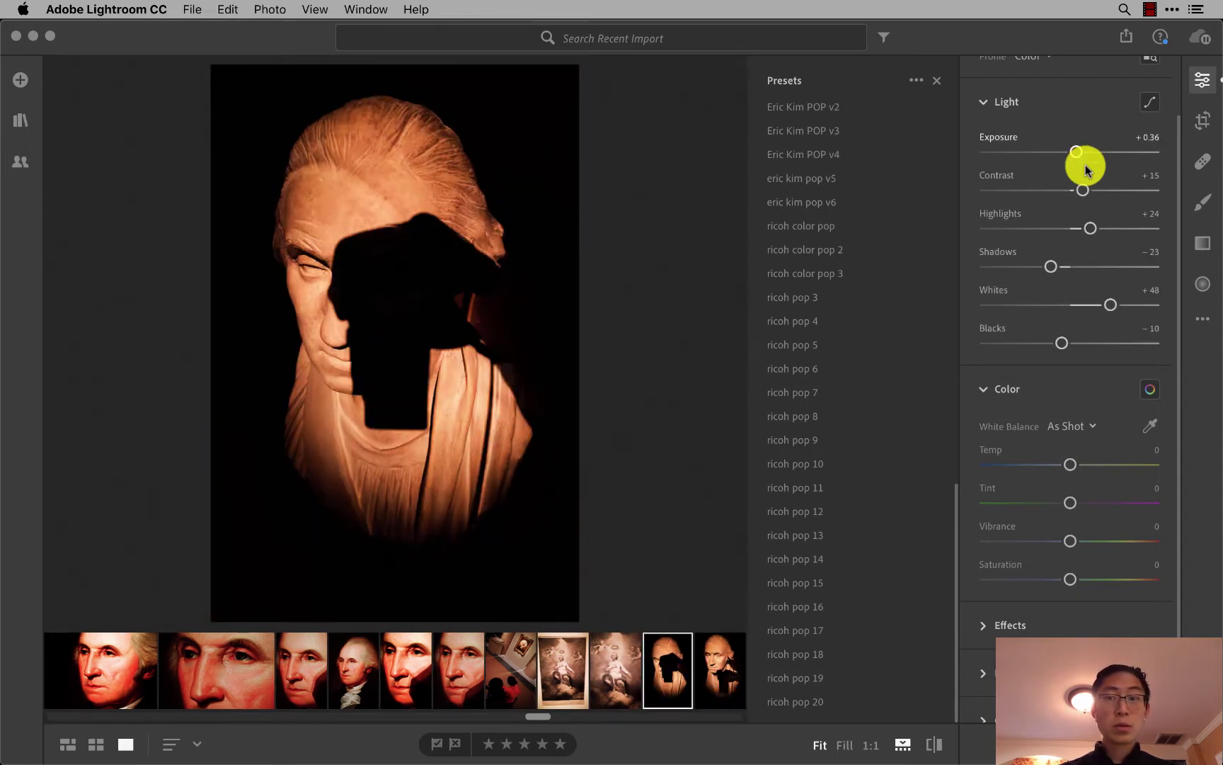
mouse_move(1061, 344)
mouse_down()
mouse_move(1092, 344)
mouse_move(1127, 306)
mouse_up()
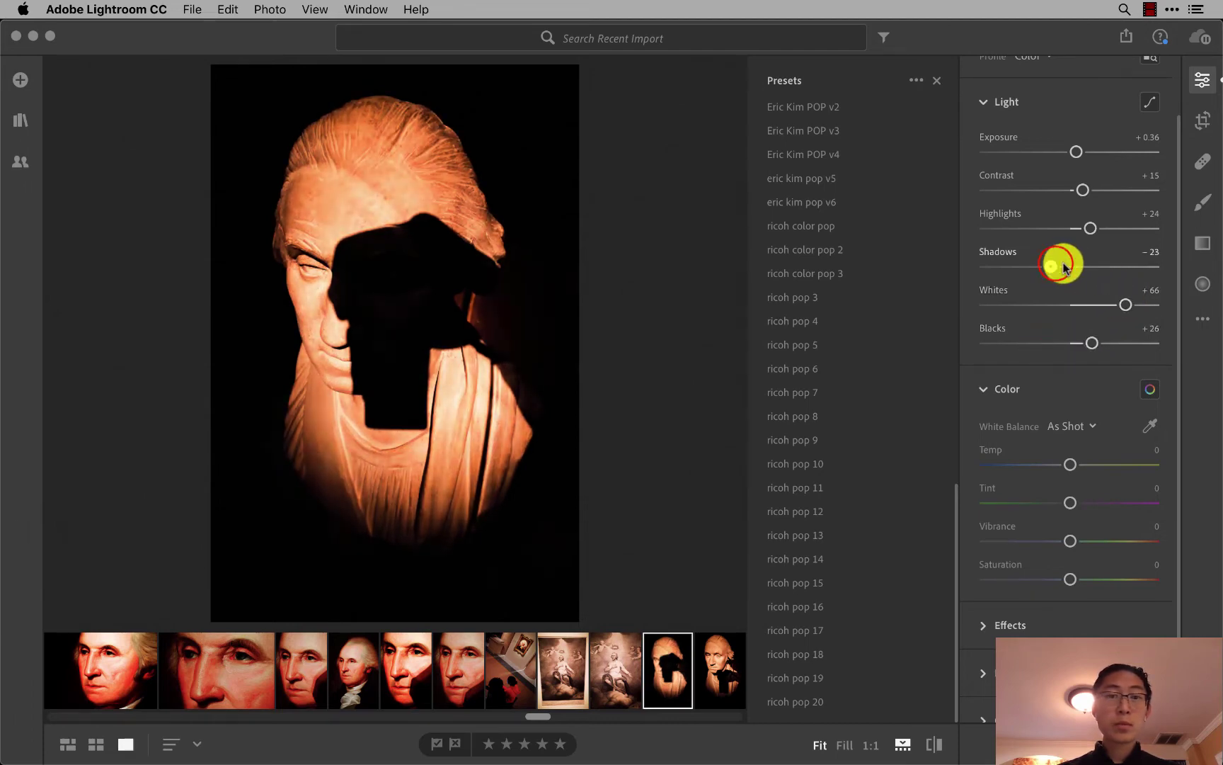
mouse_move(1050, 267)
mouse_down()
mouse_move(1069, 267)
mouse_move(1100, 229)
mouse_move(1094, 199)
mouse_up()
key(super+c)
Paste the copied bust settings onto the next bust and statue photos.
key(Right)
key(super+v)
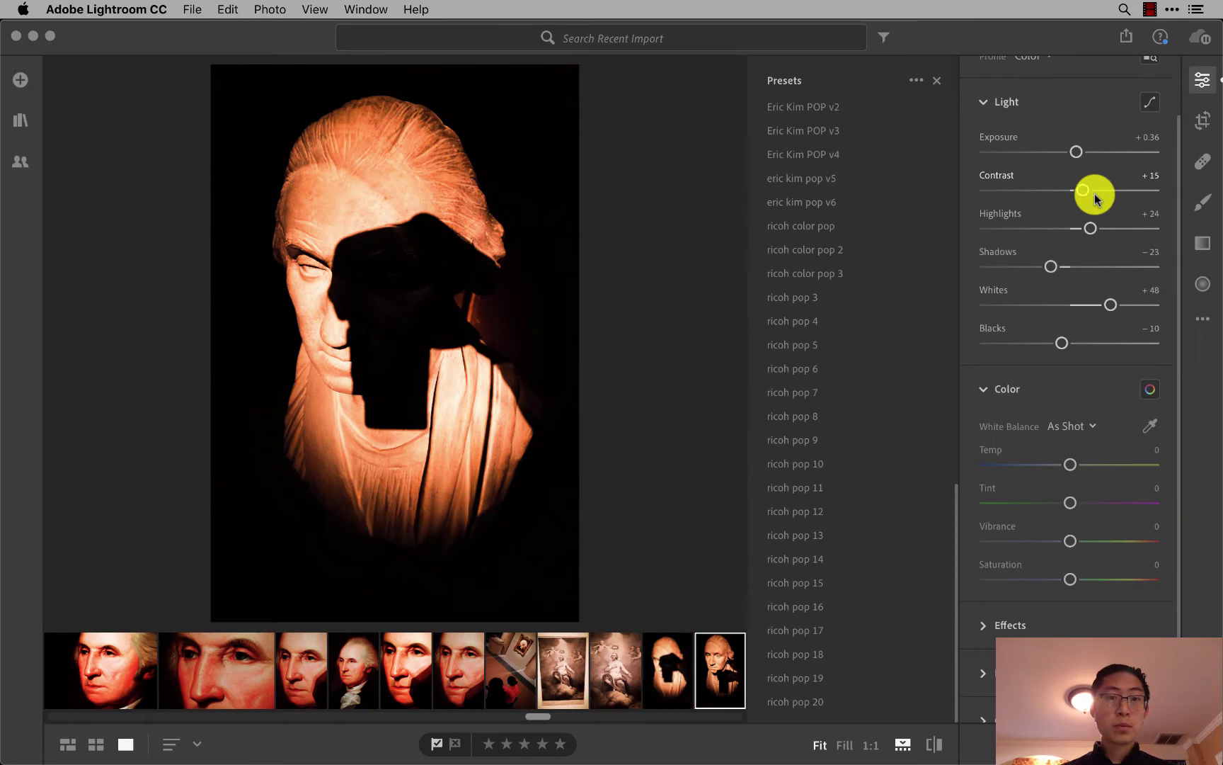
key(Right)
key(super+v)
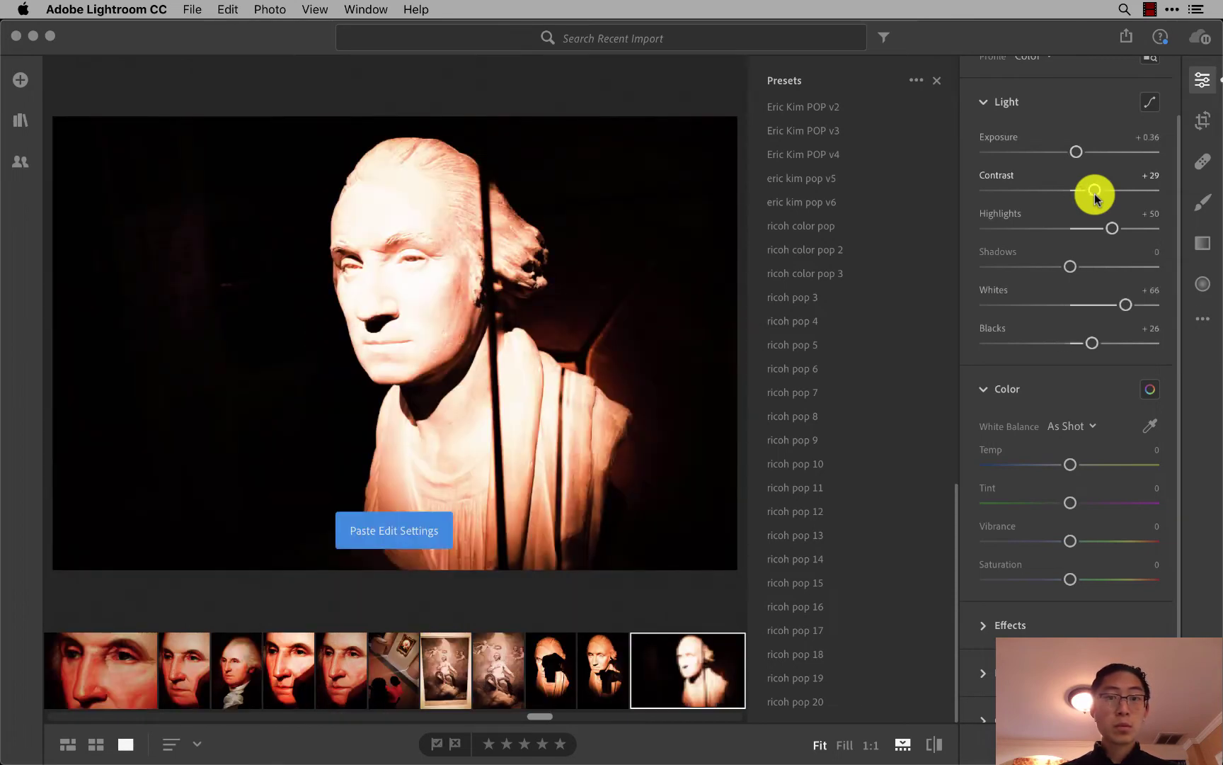
key(Right)
key(super+v)
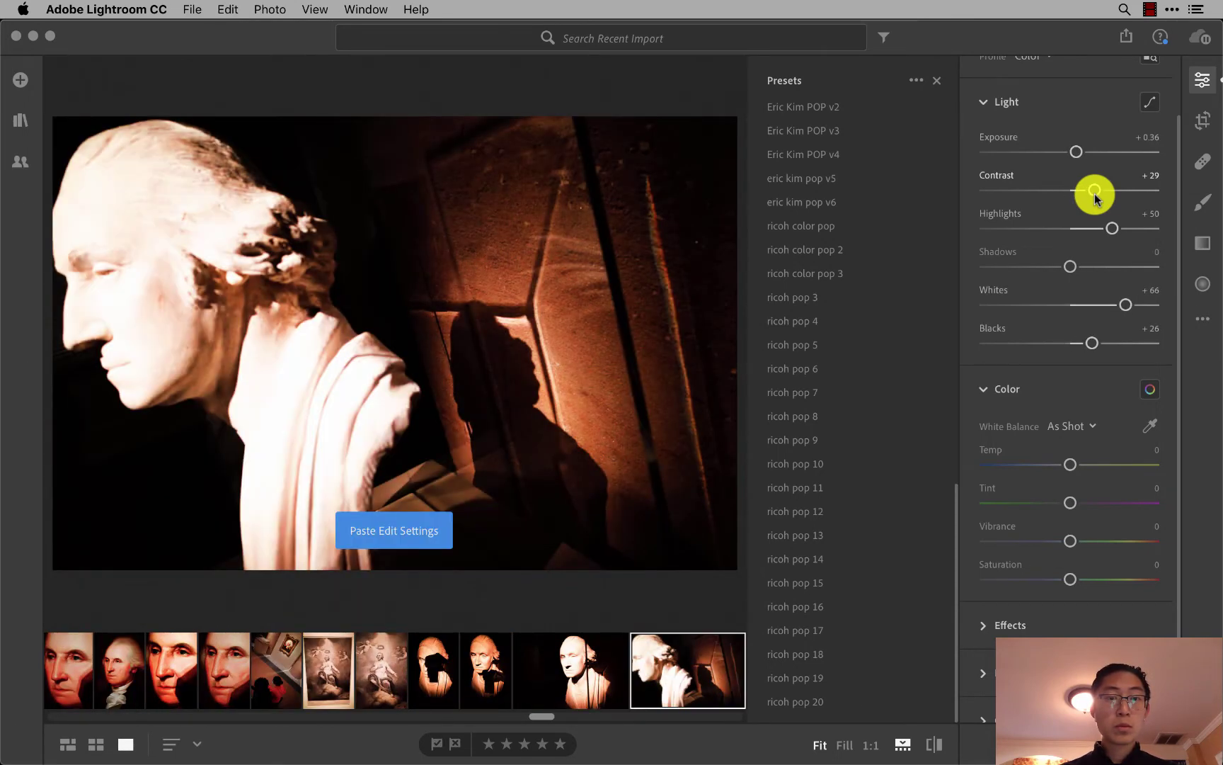
key(super+z)
key(Right)
key(super+v)
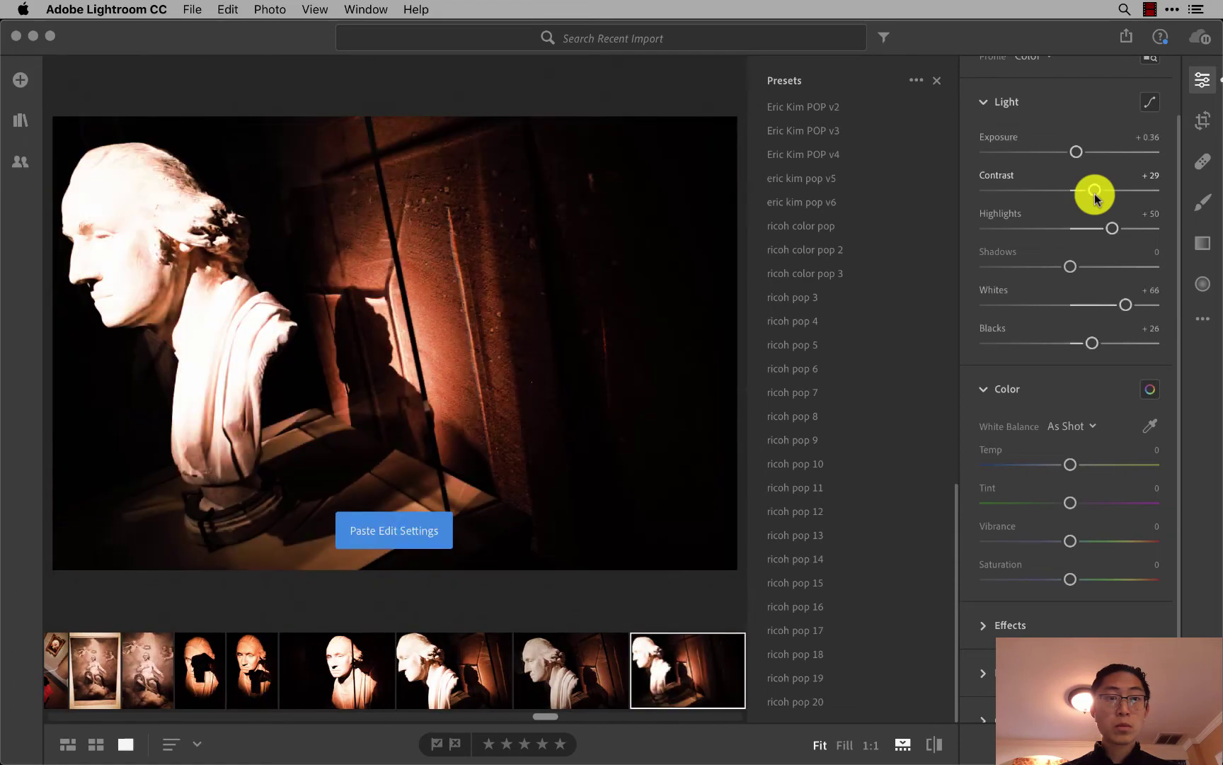
key(Right)
Paste the settings onto the three grid-ceiling photos and the brass latch photo.
key(Right)
key(Right)
key(Right)
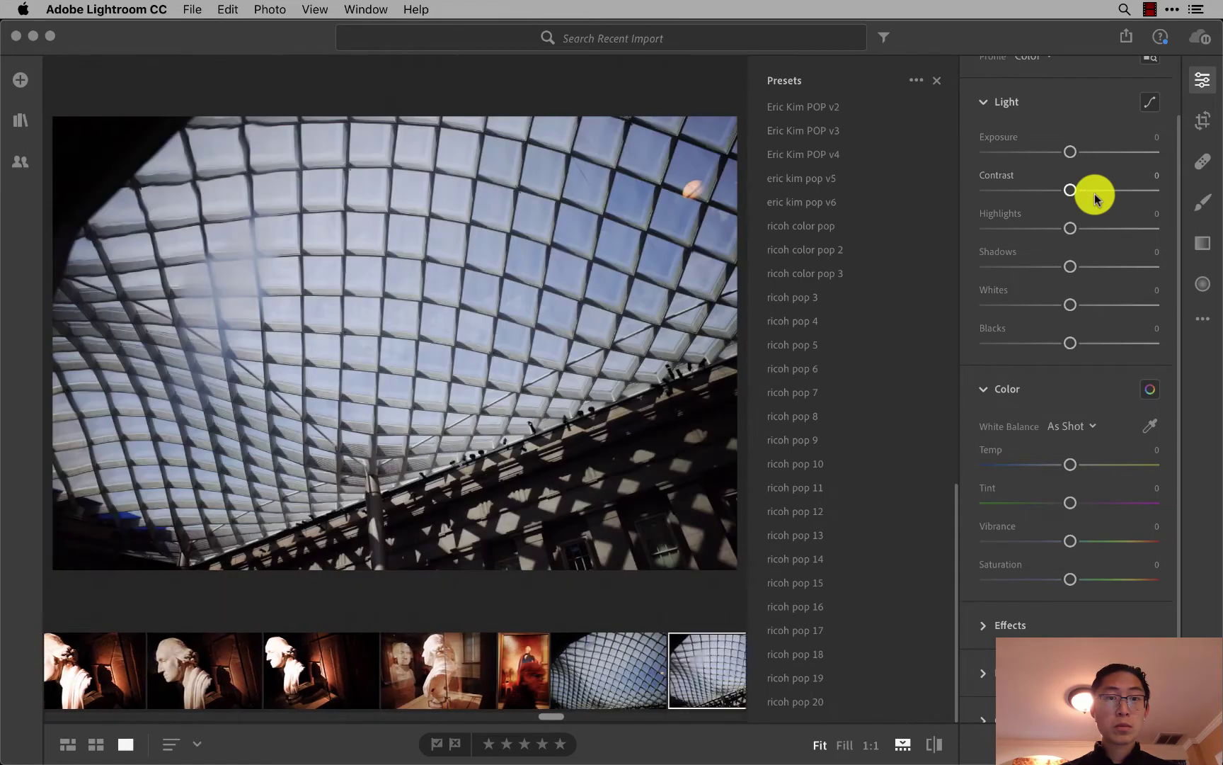
key(Left)
key(super+v)
key(Right)
key(super+v)
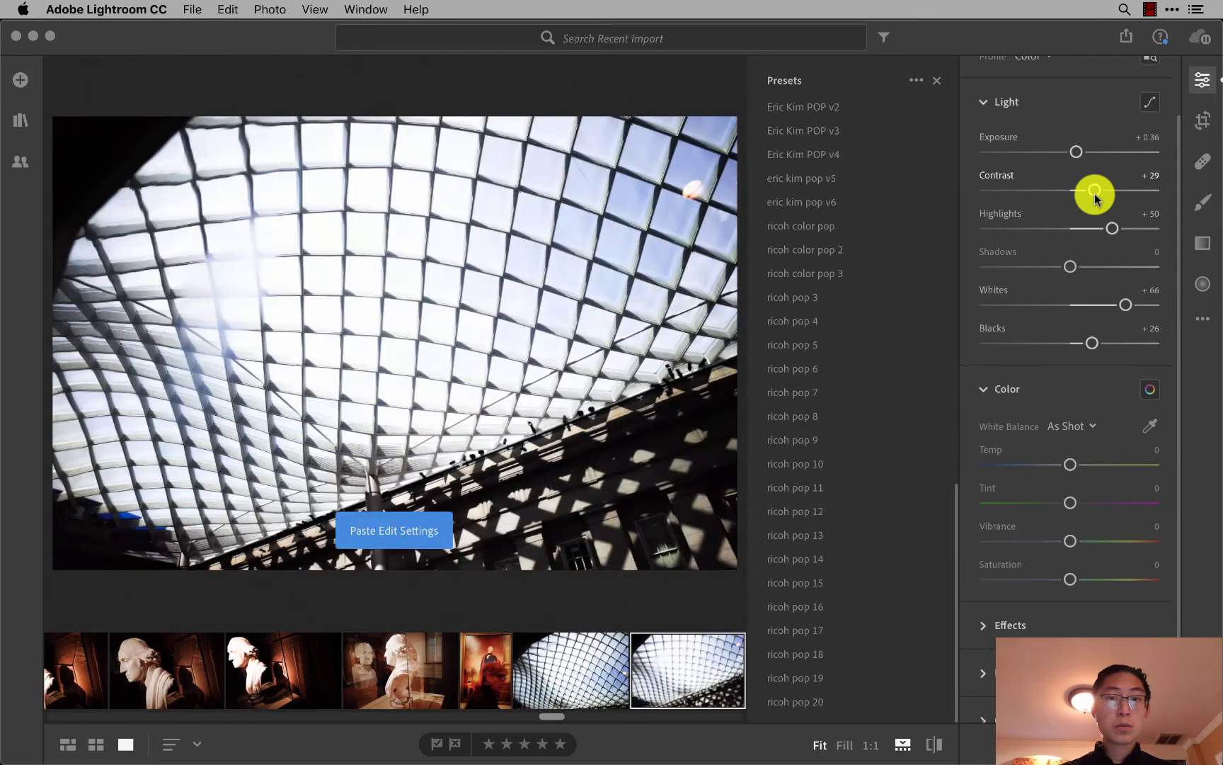
key(Right)
key(super+v)
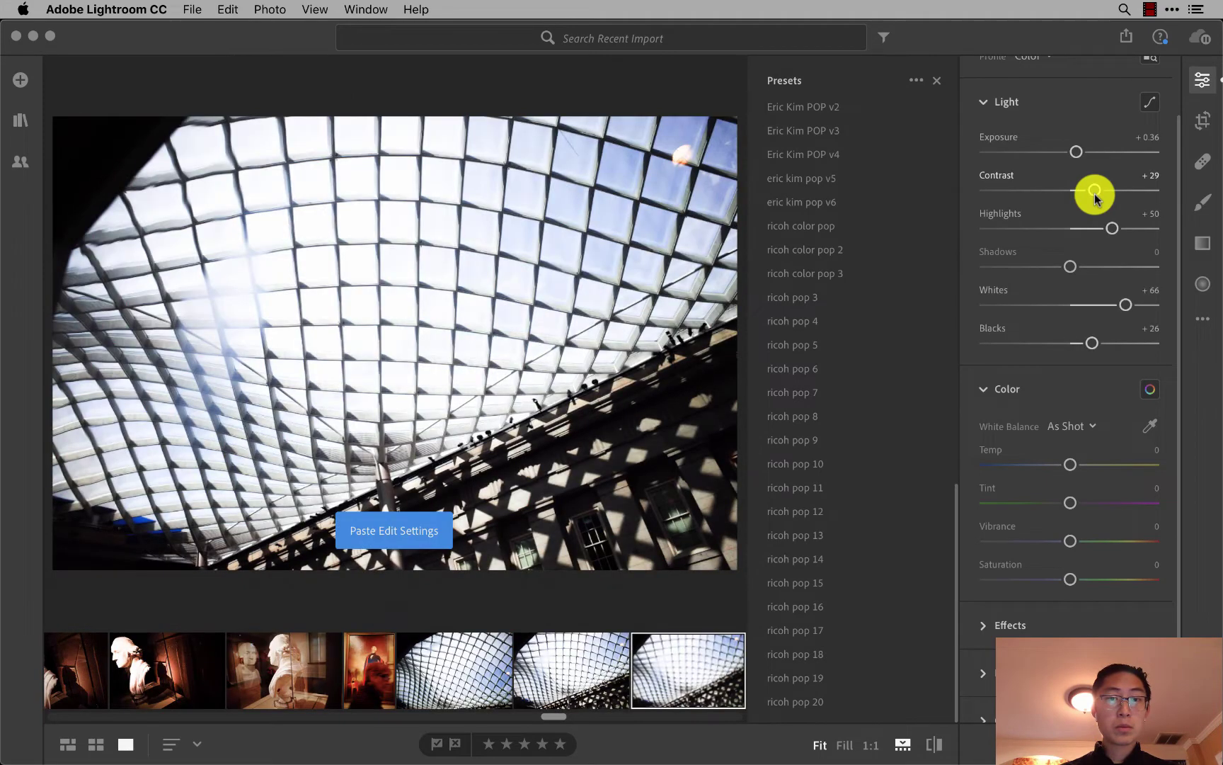
key(Right)
key(Right)
key(super+v)
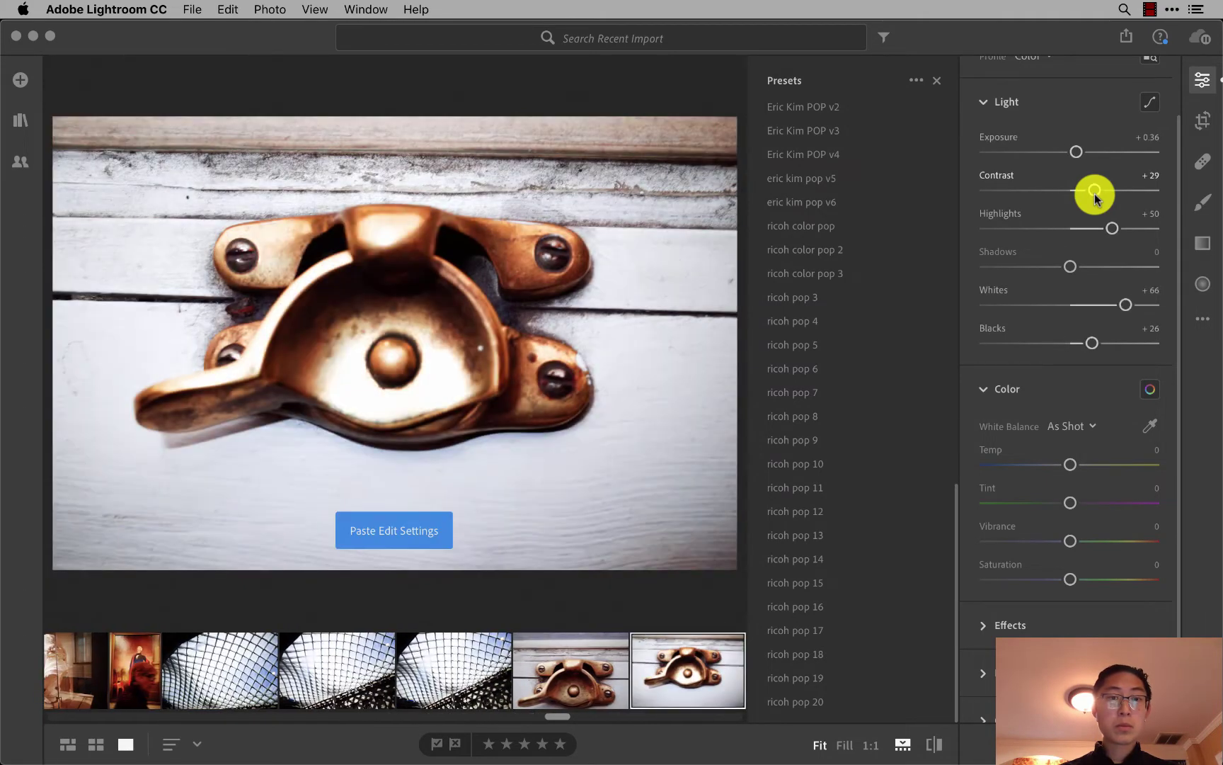
key(super+z)
key(super+v)
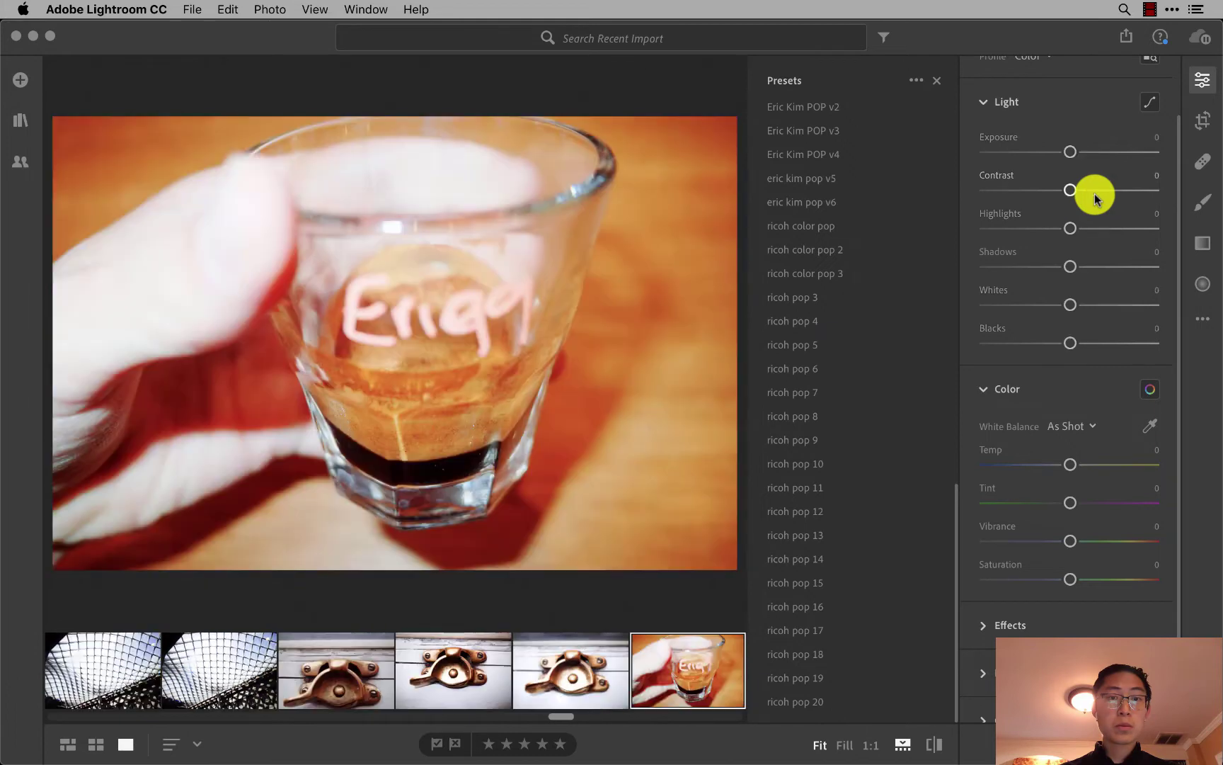
Undo the paste on the espresso-glass photo and preview the ricoh pop preset.
key(Right)
key(super+v)
key(super+z)
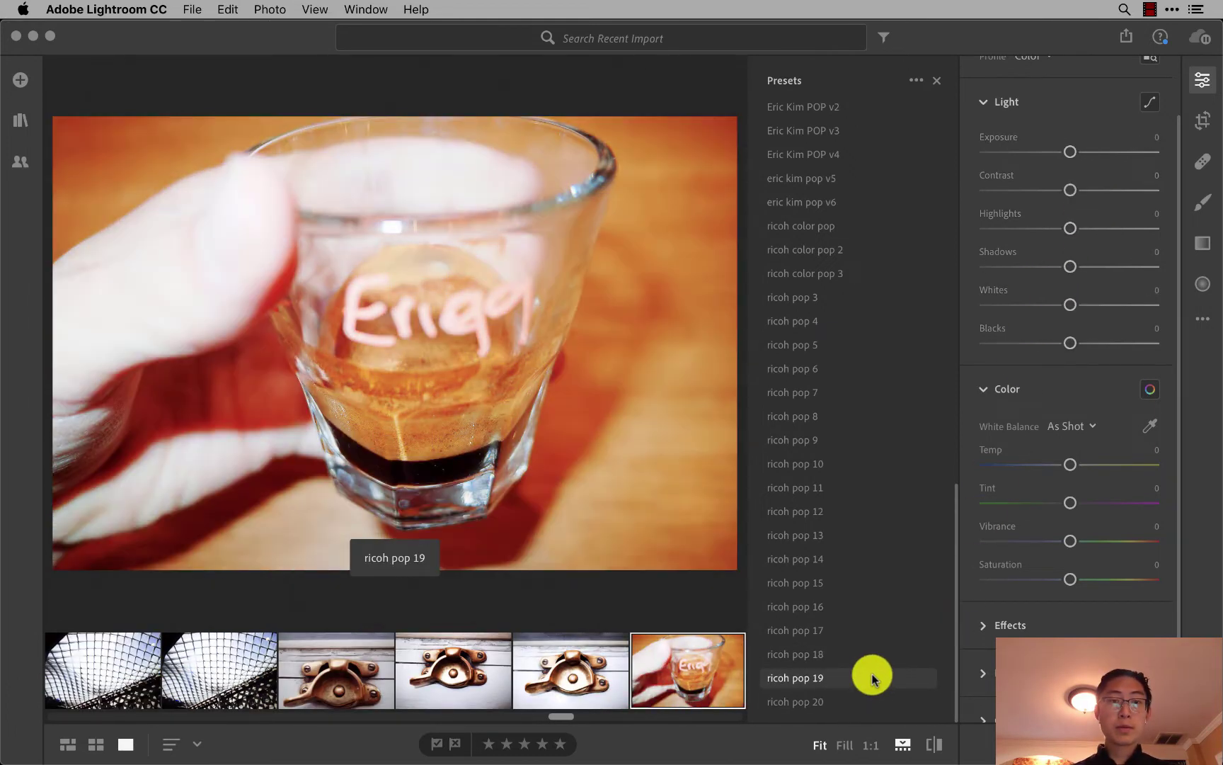
click(881, 652)
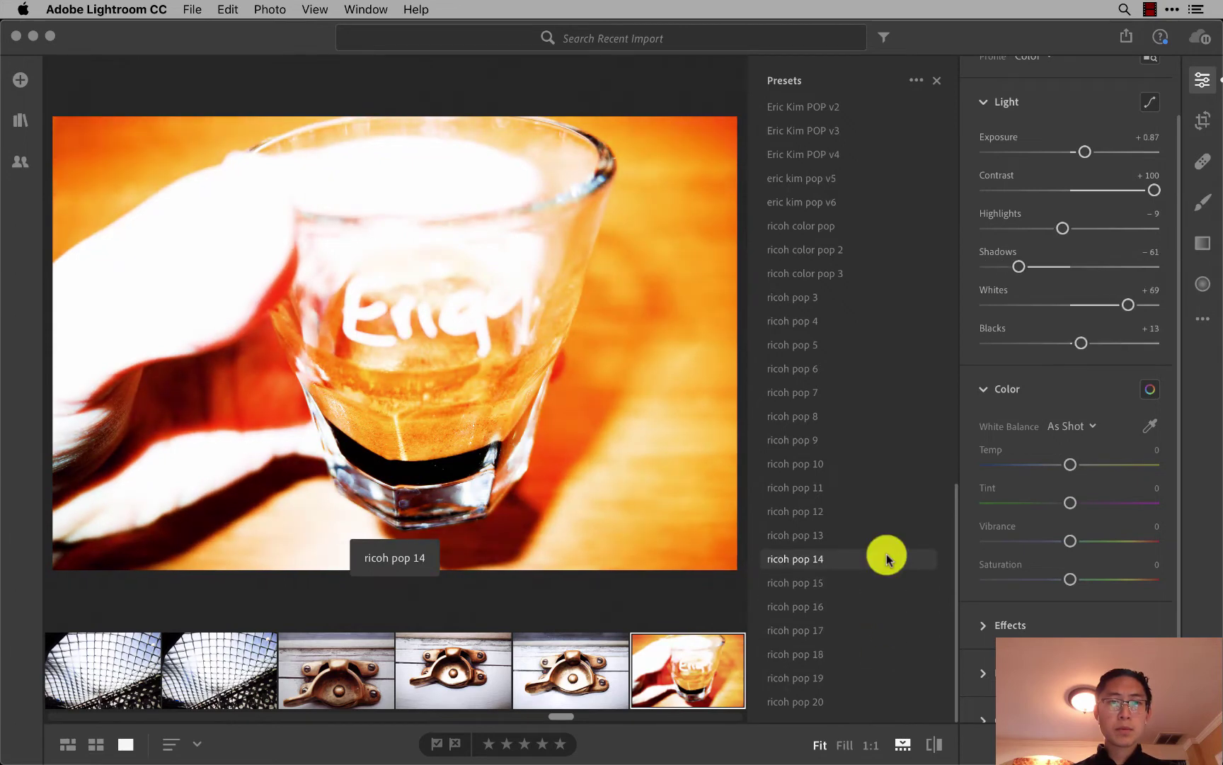
Set Contrast +23, Whites +35, Blacks +35 on the glass photo; paste onto the second glass and car.
click(1068, 341)
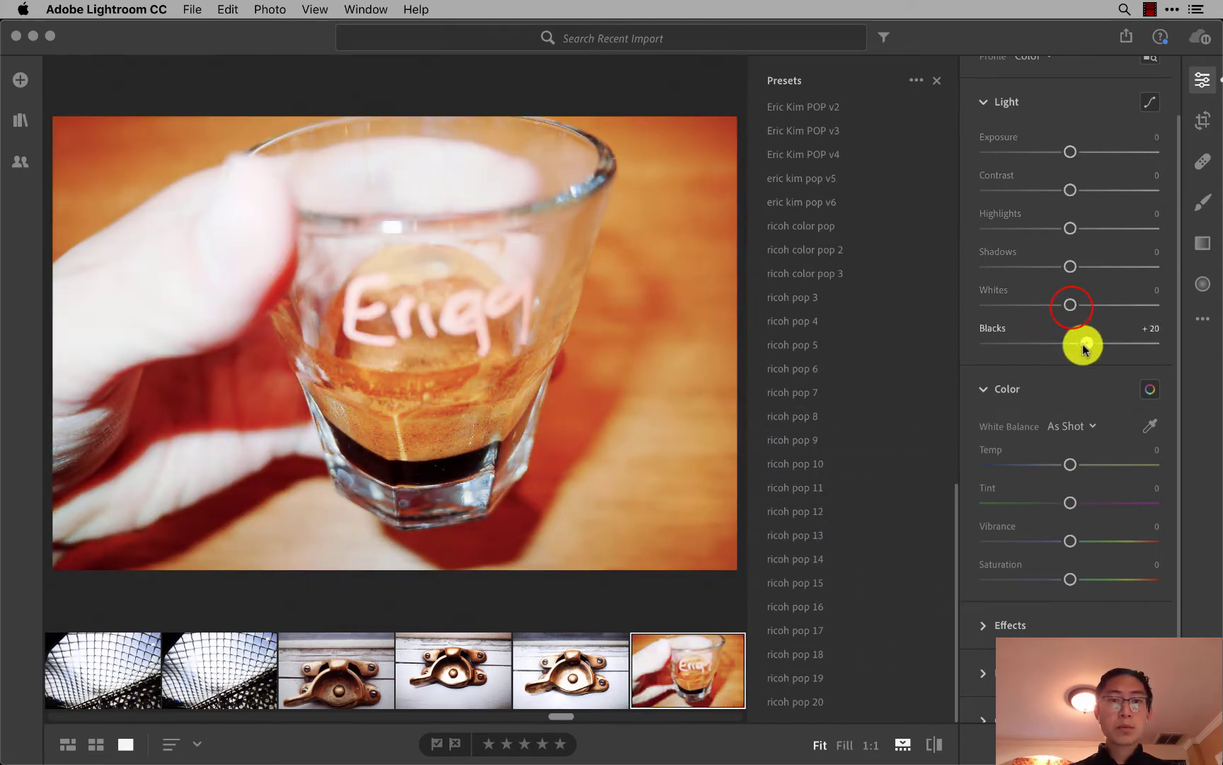
mouse_move(1083, 347)
mouse_down()
mouse_move(1099, 343)
mouse_move(1099, 303)
mouse_move(1074, 228)
mouse_move(1096, 201)
mouse_up()
key(super+c)
key(Right)
key(super+v)
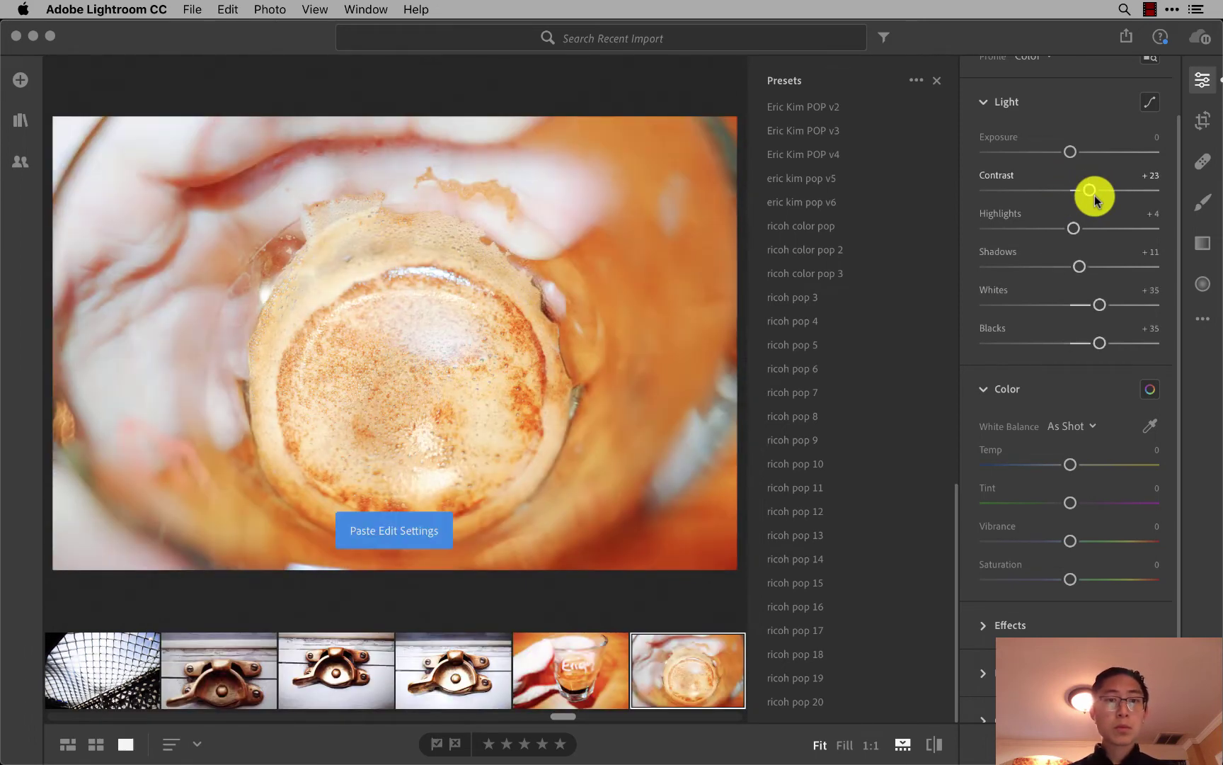
key(Right)
key(super+v)
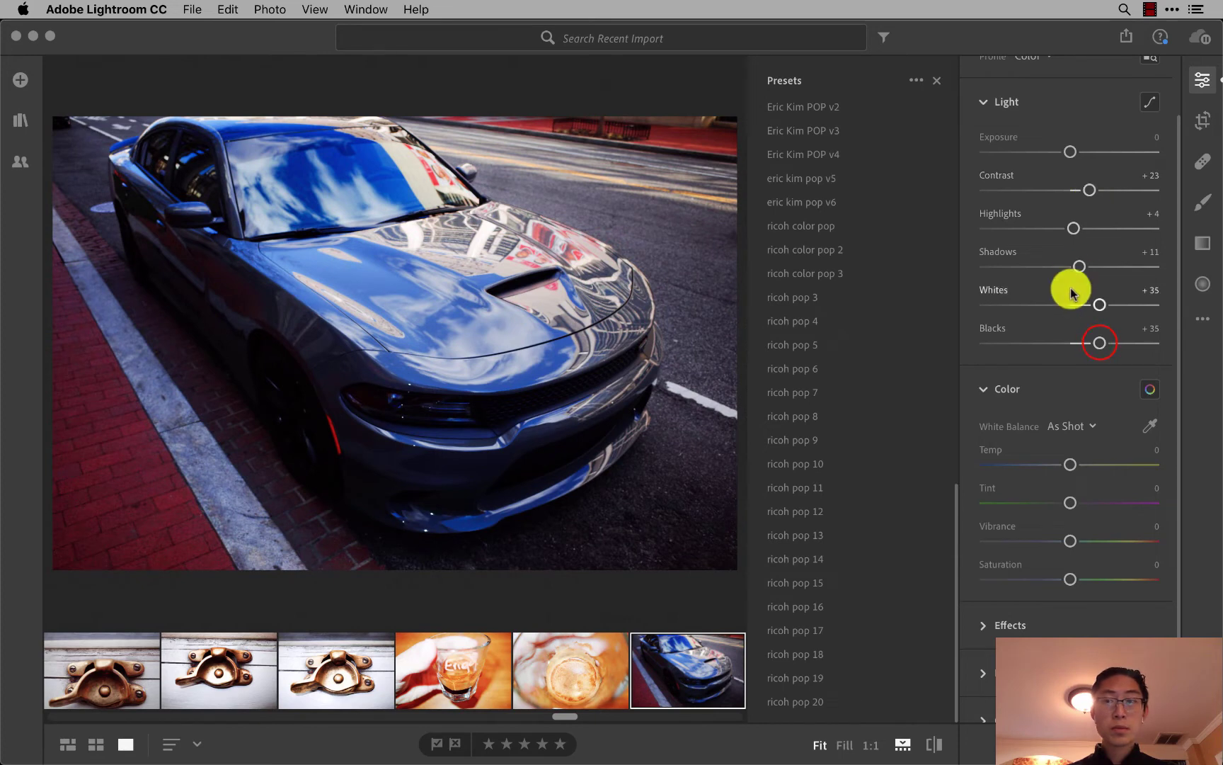
Brighten the car photo further by raising its Blacks and Whites sliders.
drag(1099, 342, 1058, 344)
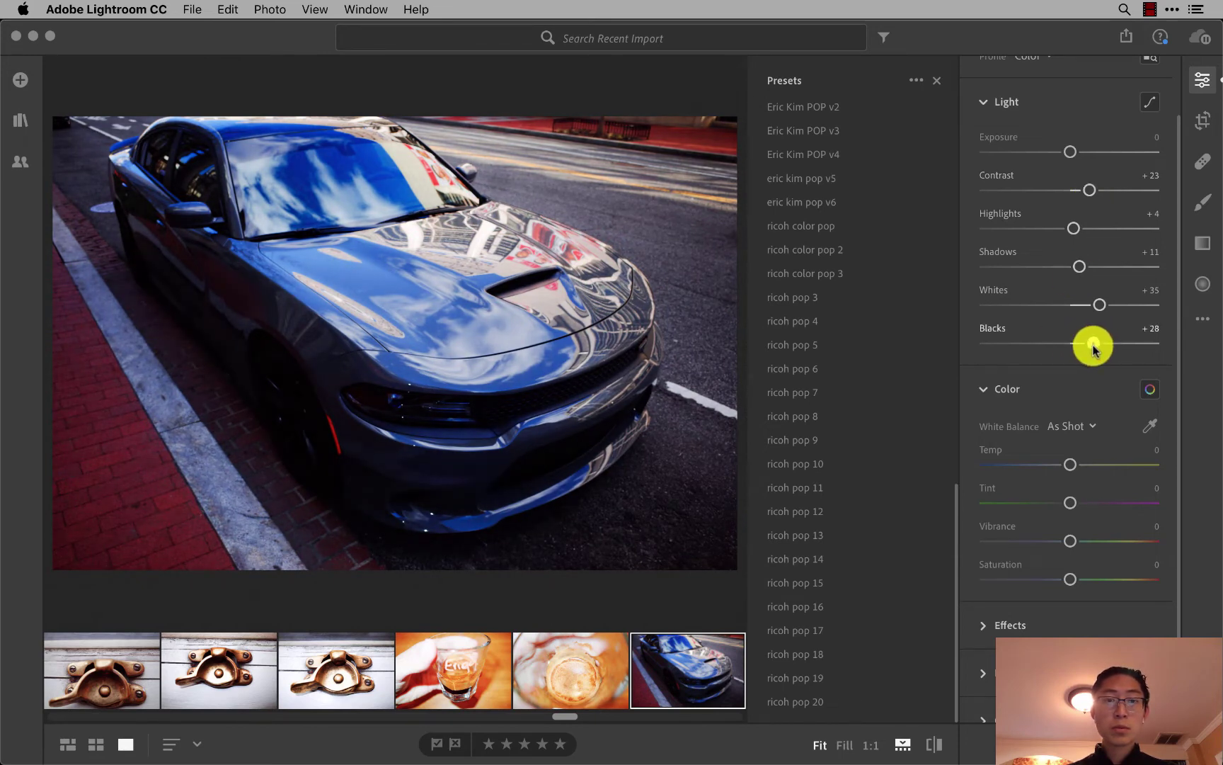
mouse_move(1117, 305)
mouse_down()
mouse_move(1059, 267)
mouse_move(1102, 266)
mouse_up()
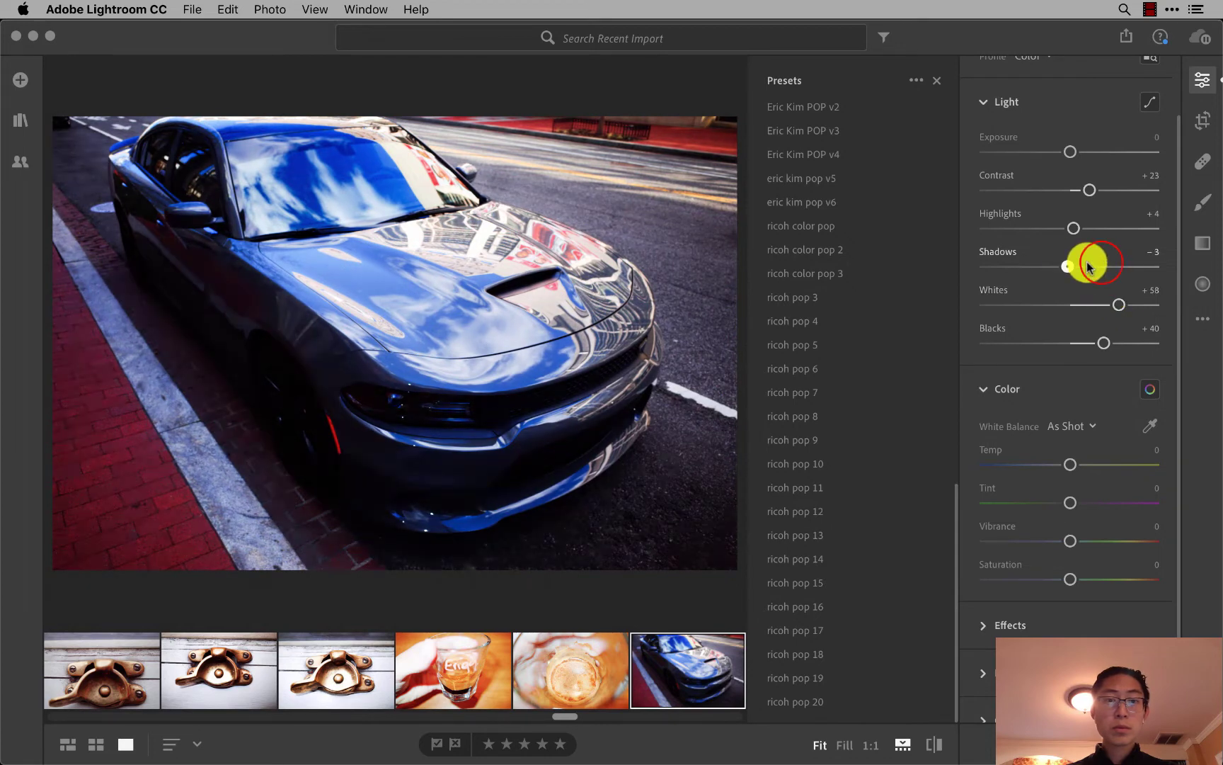
click(1074, 228)
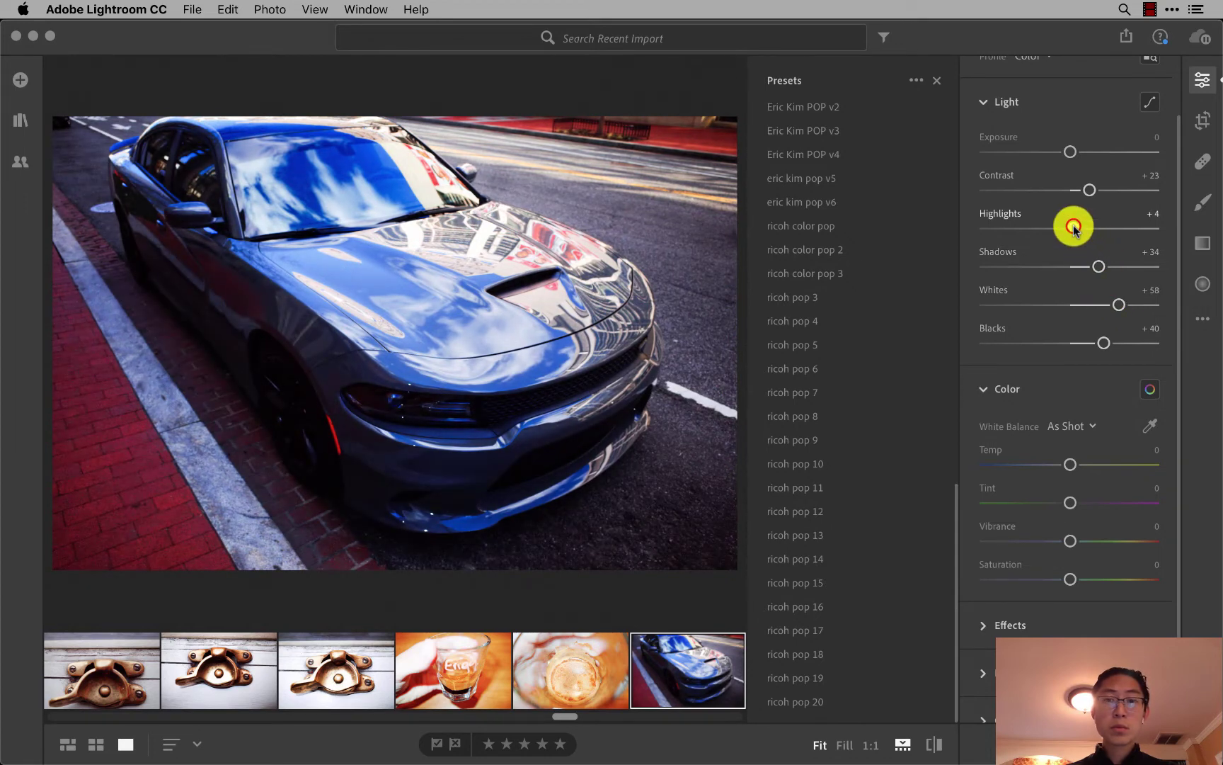
click(1090, 189)
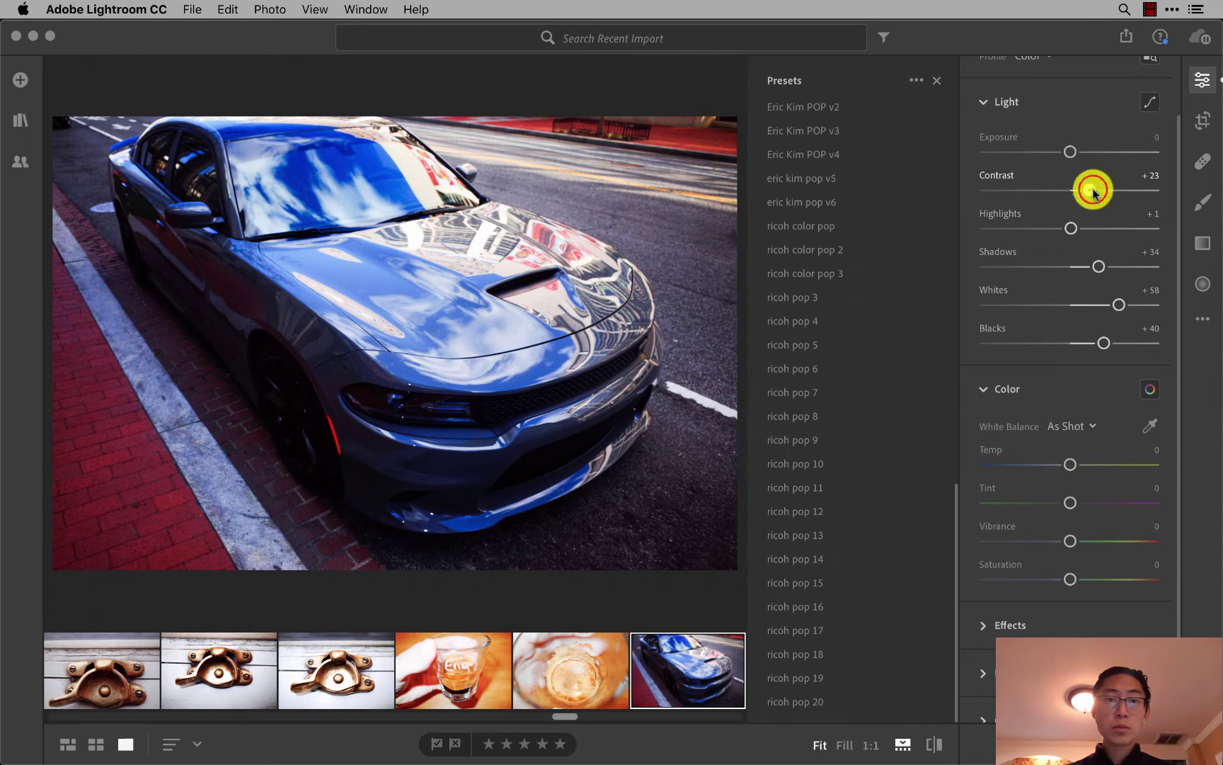
Copy the car photo's settings and paste them onto the sandbags photo.
key(super+c)
key(Right)
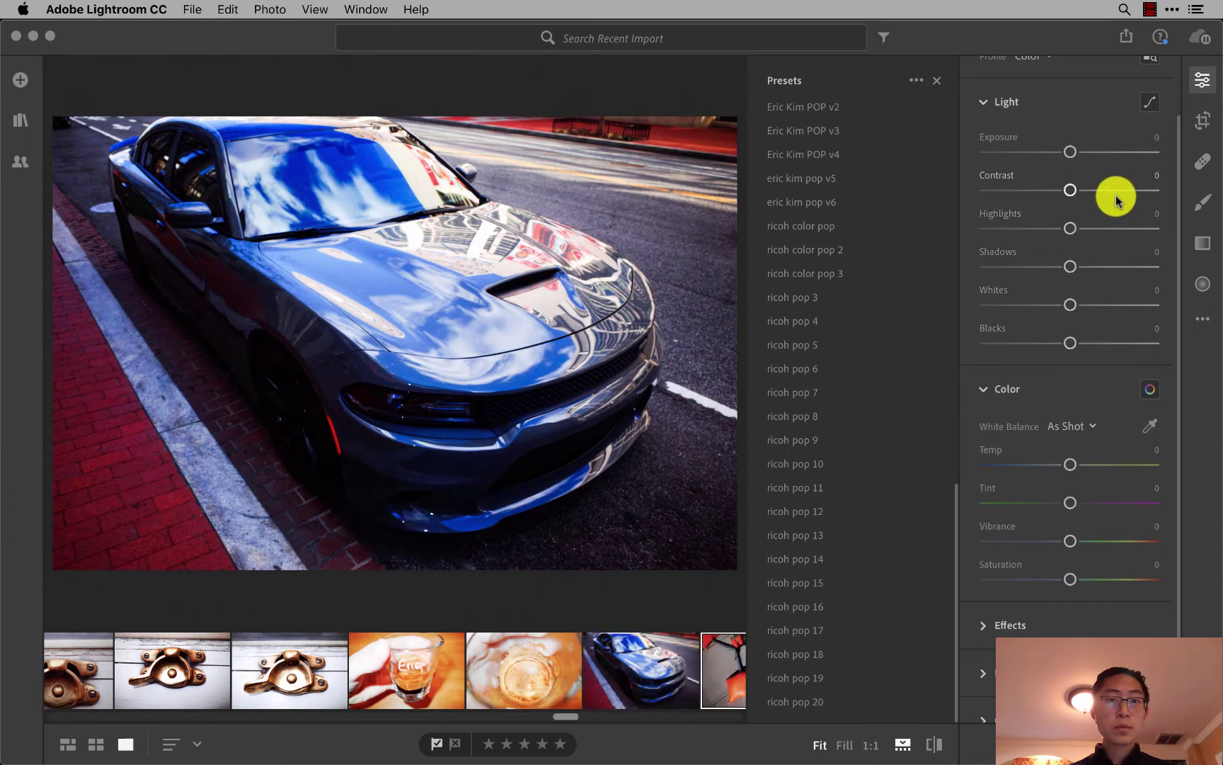
key(super+v)
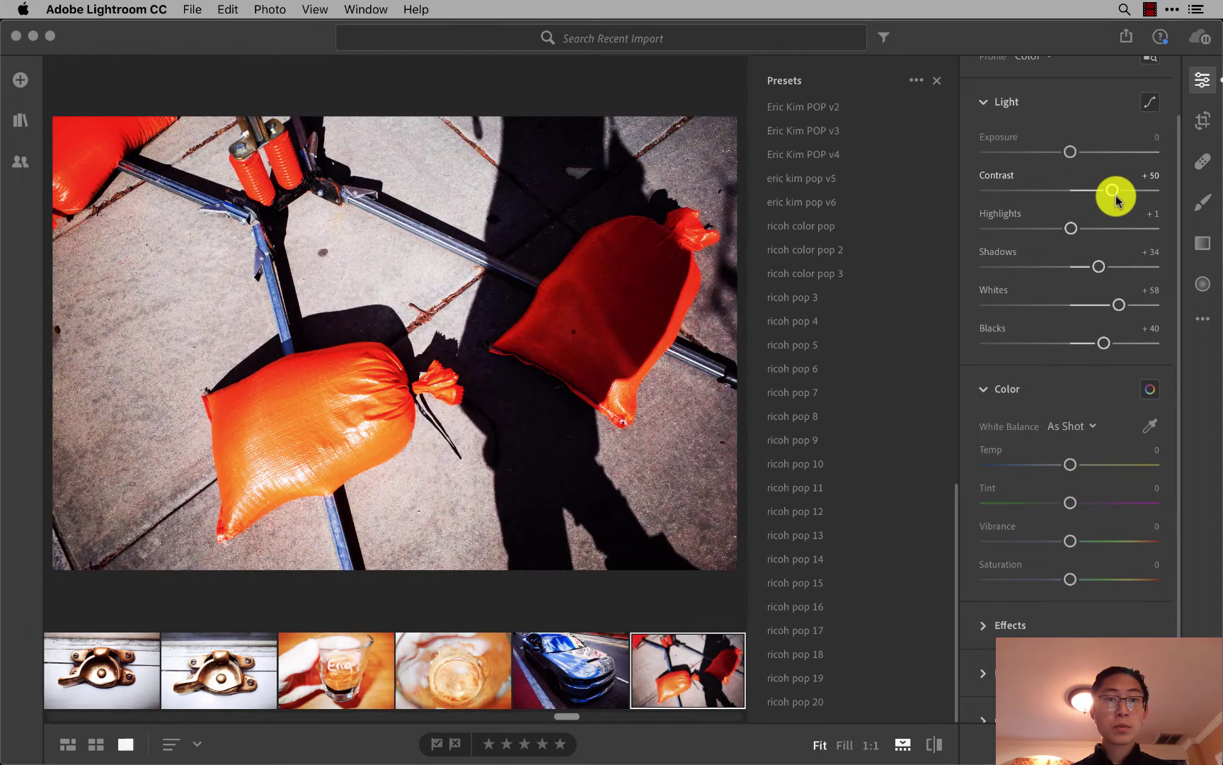
Tune the sandbags photo to Exposure −0.39, Blacks −3, Whites +62 and Highlights −7.
click(1071, 152)
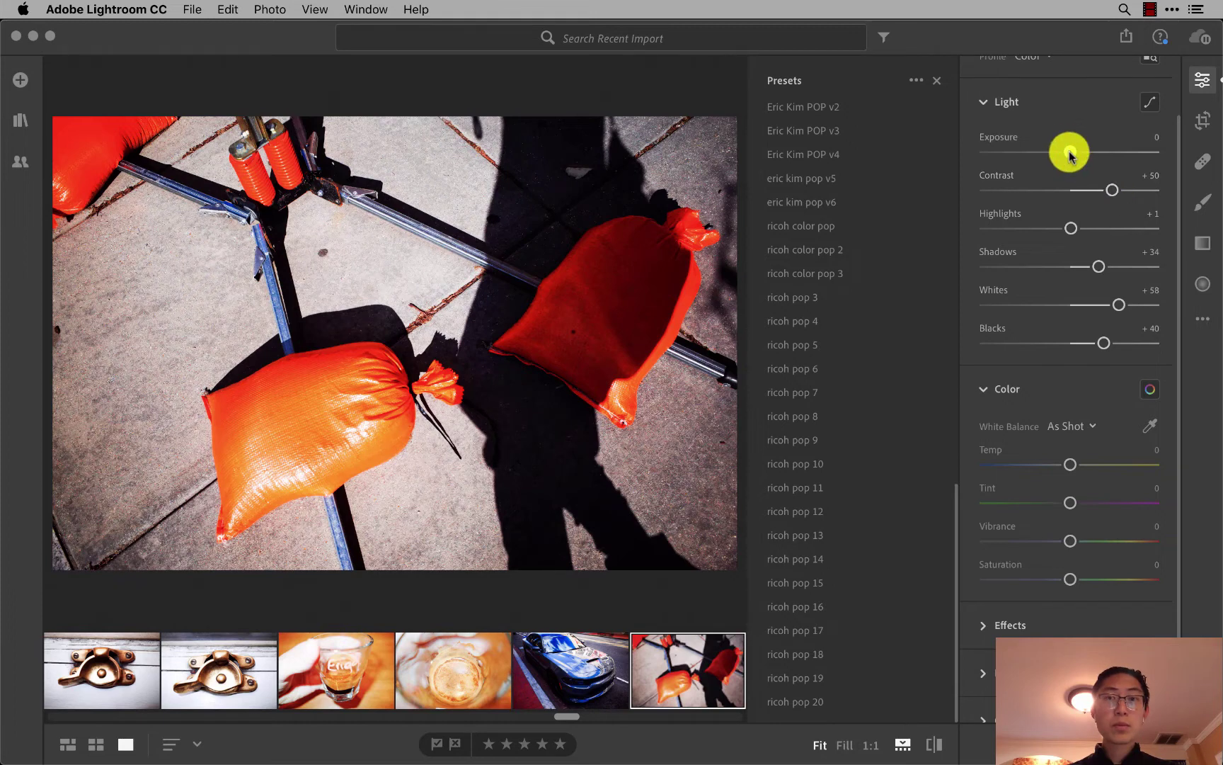
drag(1070, 153, 1063, 152)
click(1103, 343)
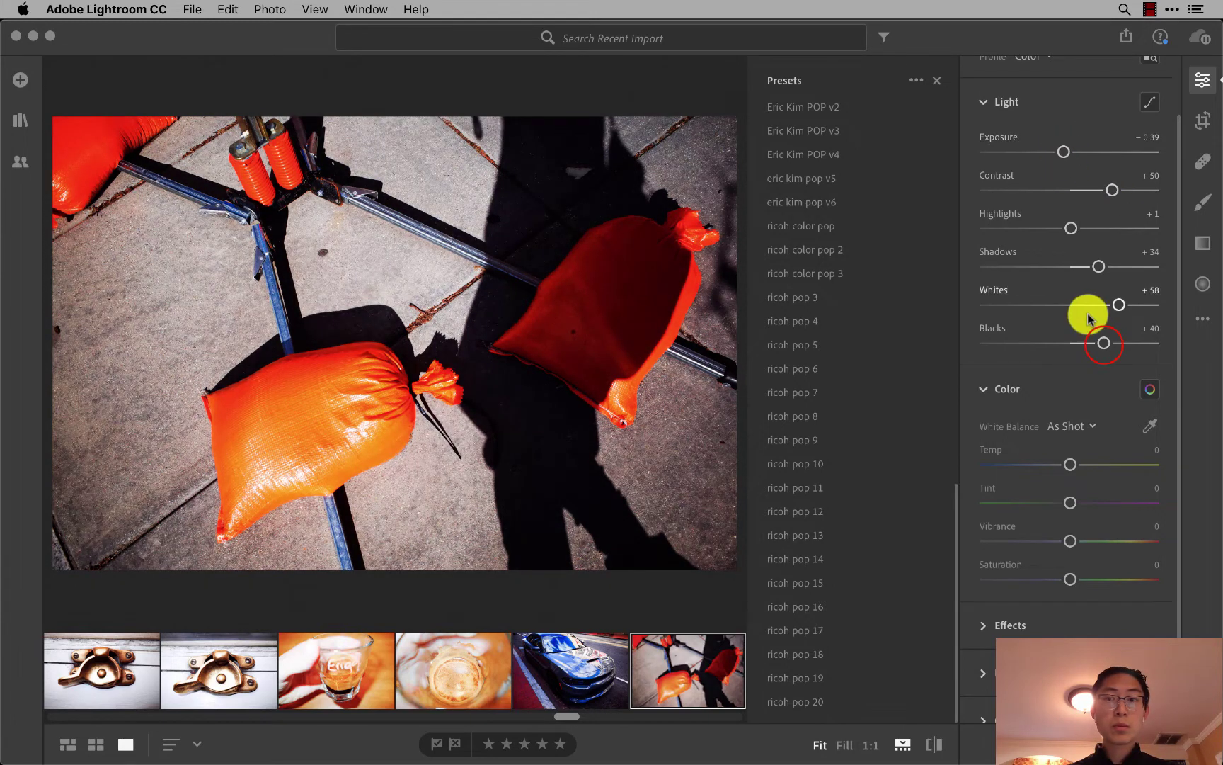
drag(1086, 346, 1056, 350)
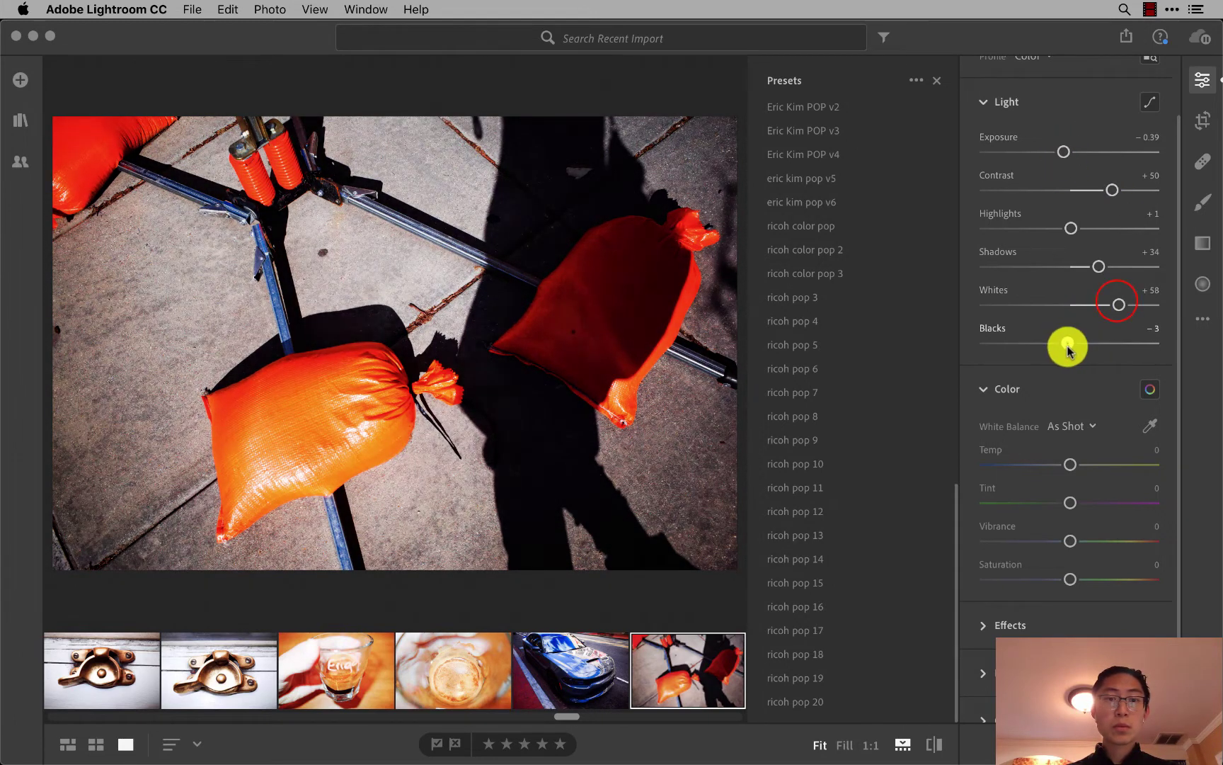
mouse_move(1117, 305)
mouse_down()
mouse_move(1081, 265)
mouse_move(1095, 264)
mouse_move(1079, 273)
mouse_move(1097, 273)
mouse_up()
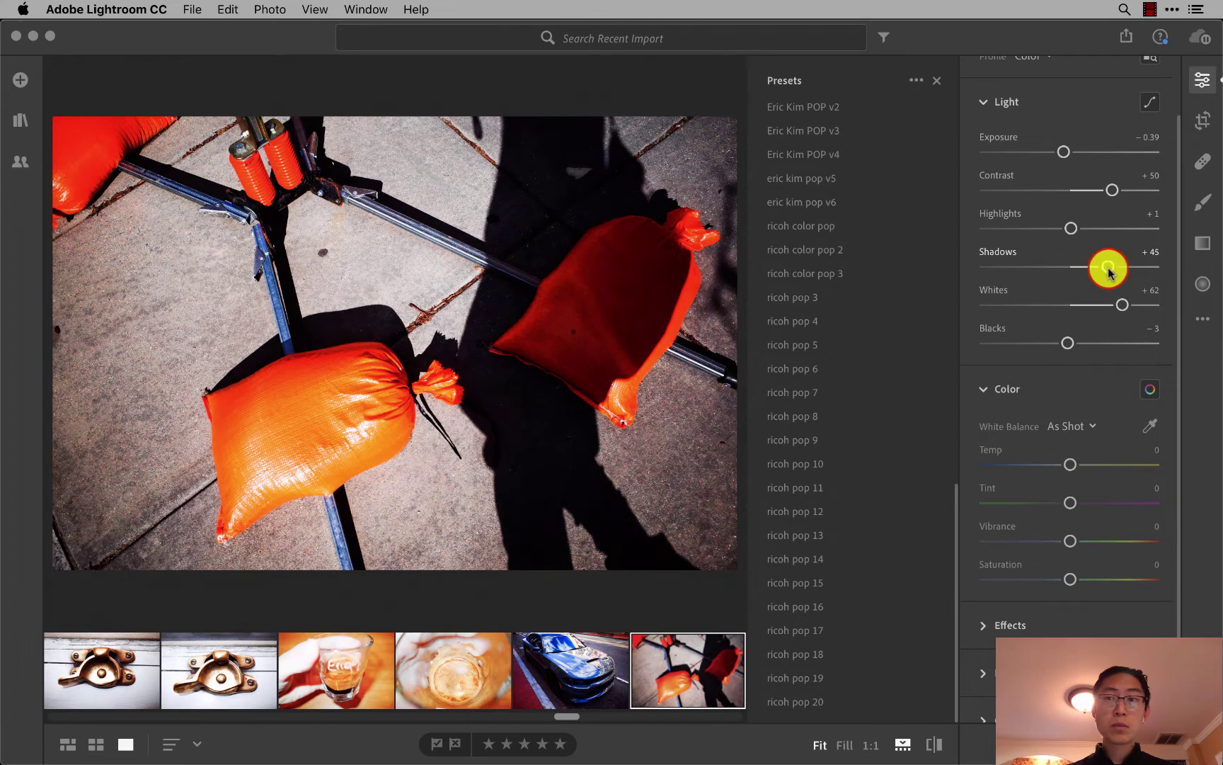
drag(1059, 230, 1065, 228)
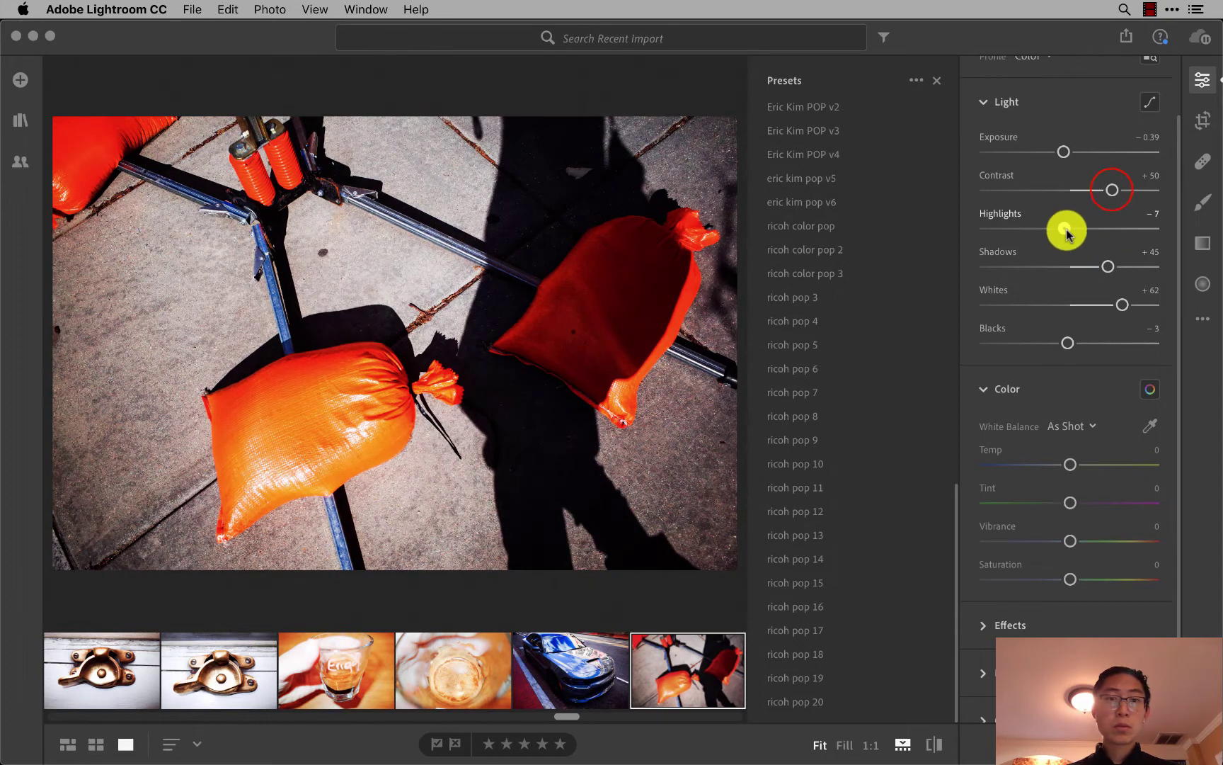
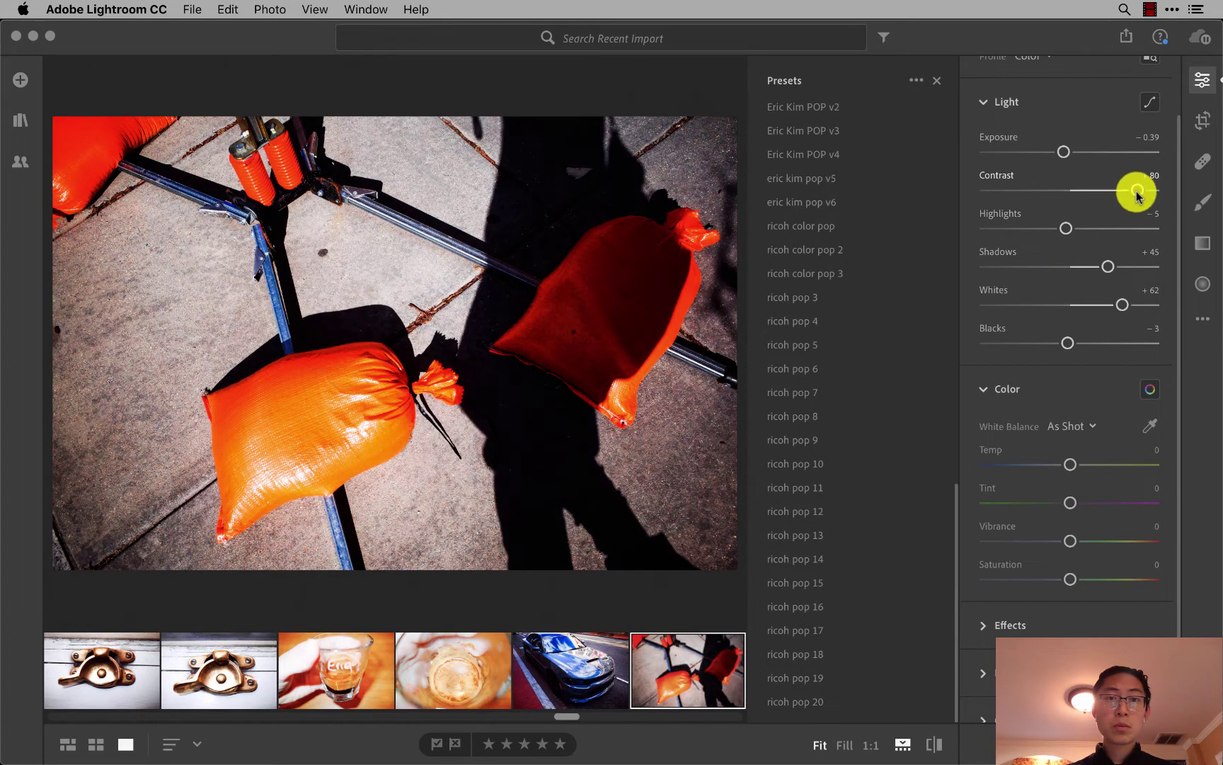
Paste the copied punchy edits onto the next photos, including the sandbag and tree-shadow shots.
key(super+v)
key(Right)
key(super+v)
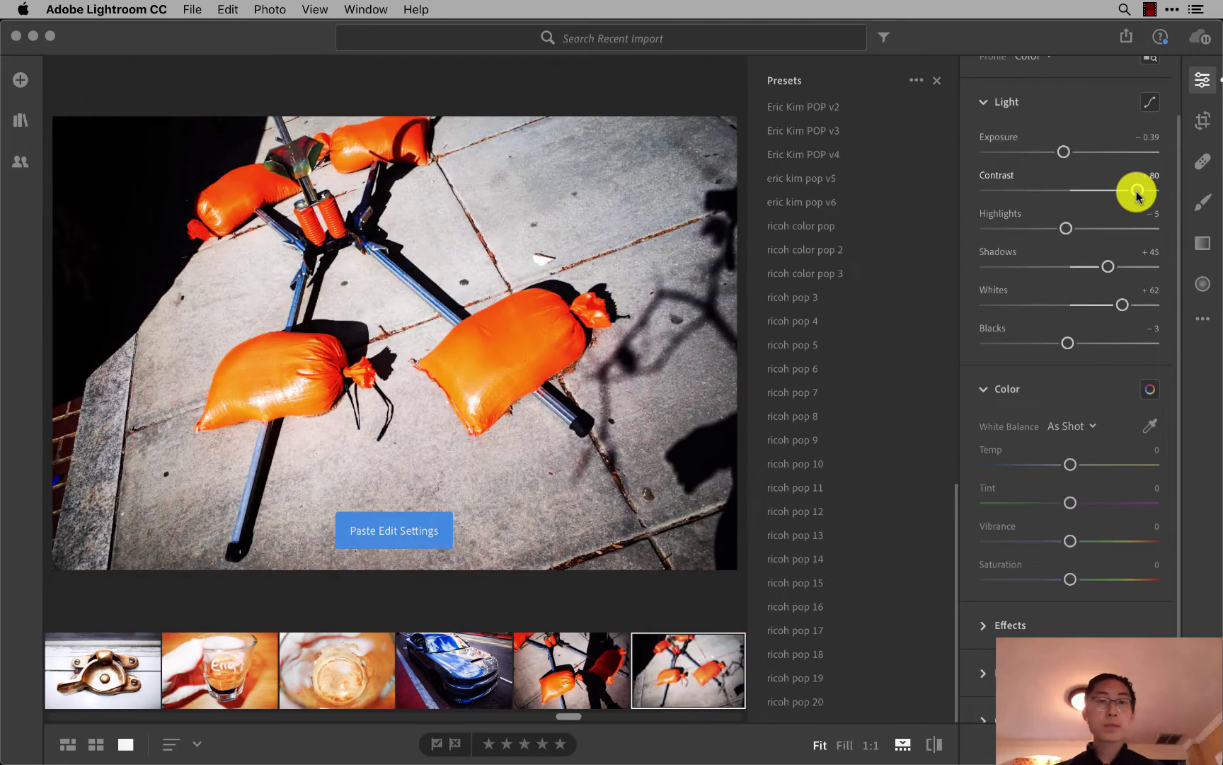
key(Right)
key(super+v)
key(Right)
key(super+v)
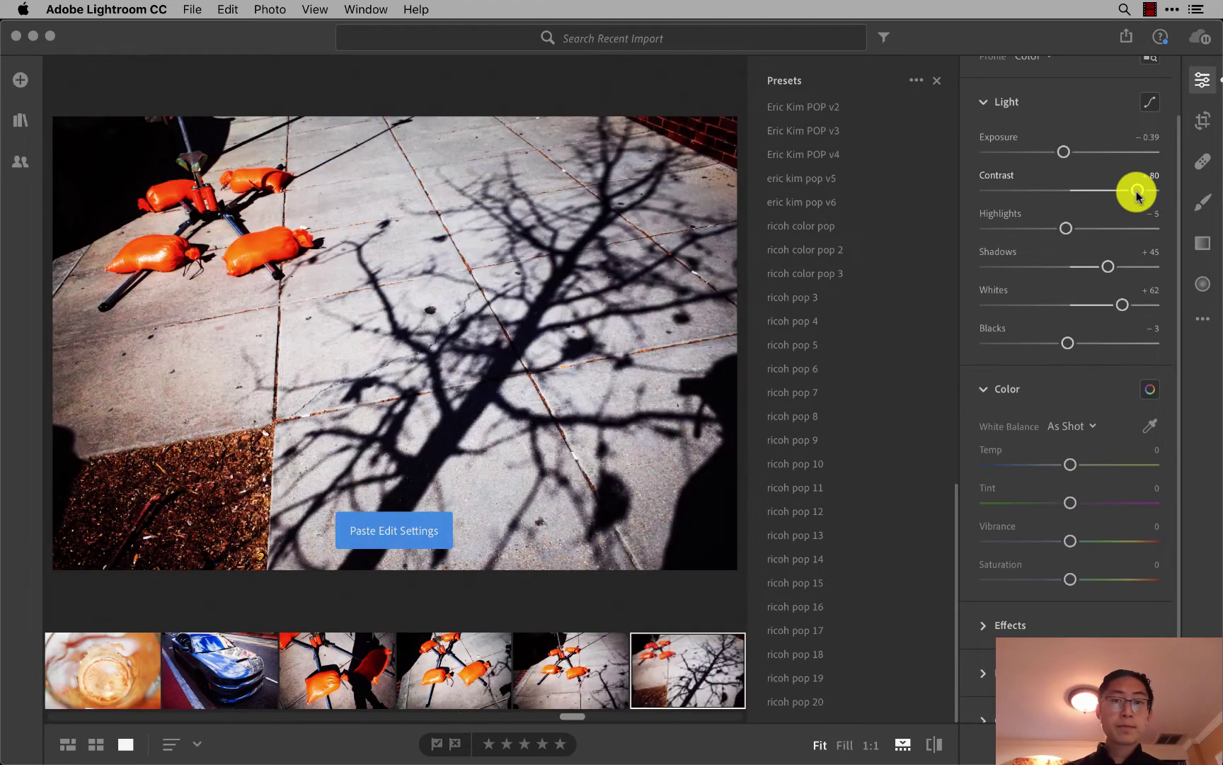
Paste the same edits onto the red sign, brick-wall and graffiti-and-wheelchair photos.
key(Right)
key(super+v)
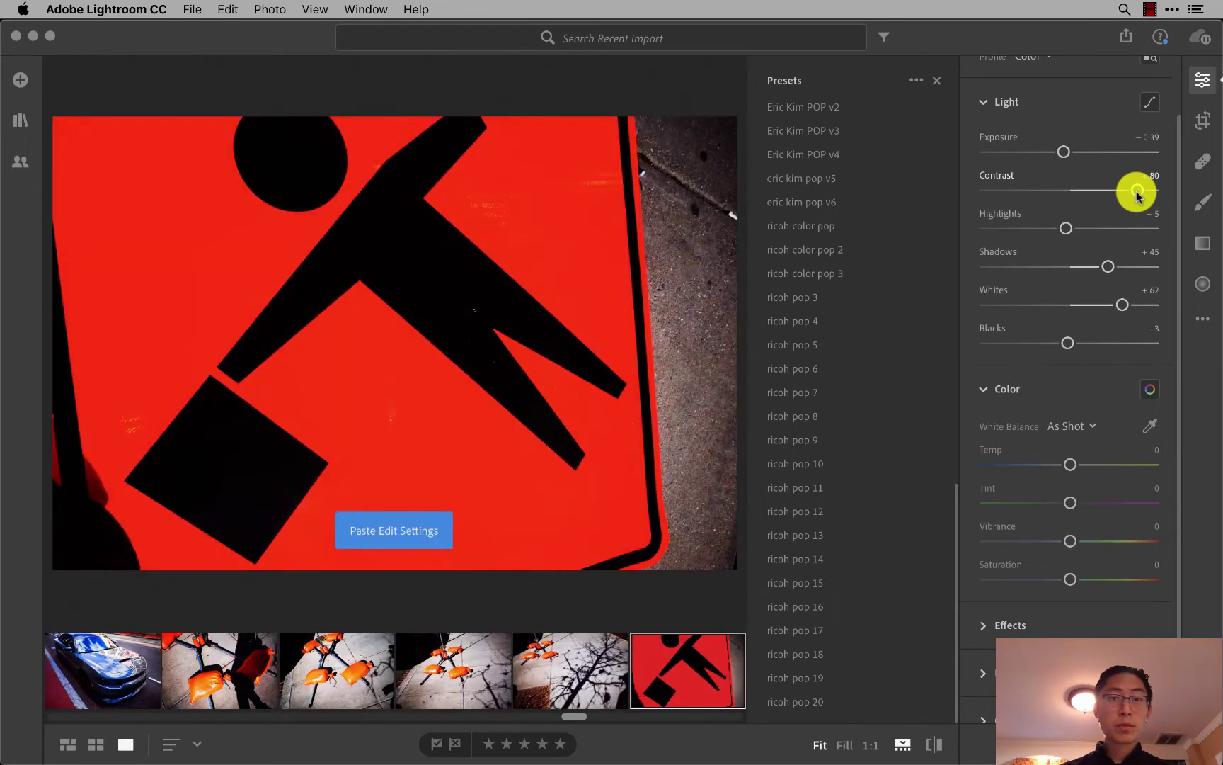
key(Right)
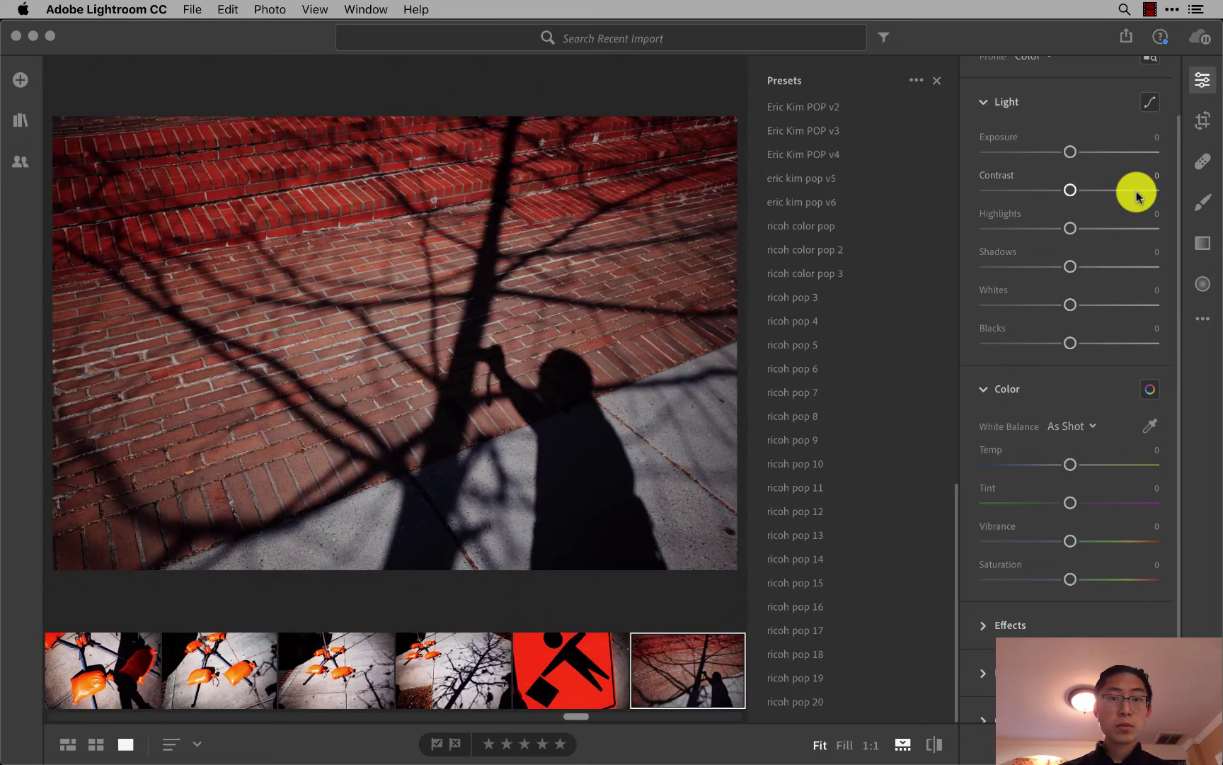
key(super+v)
key(Right)
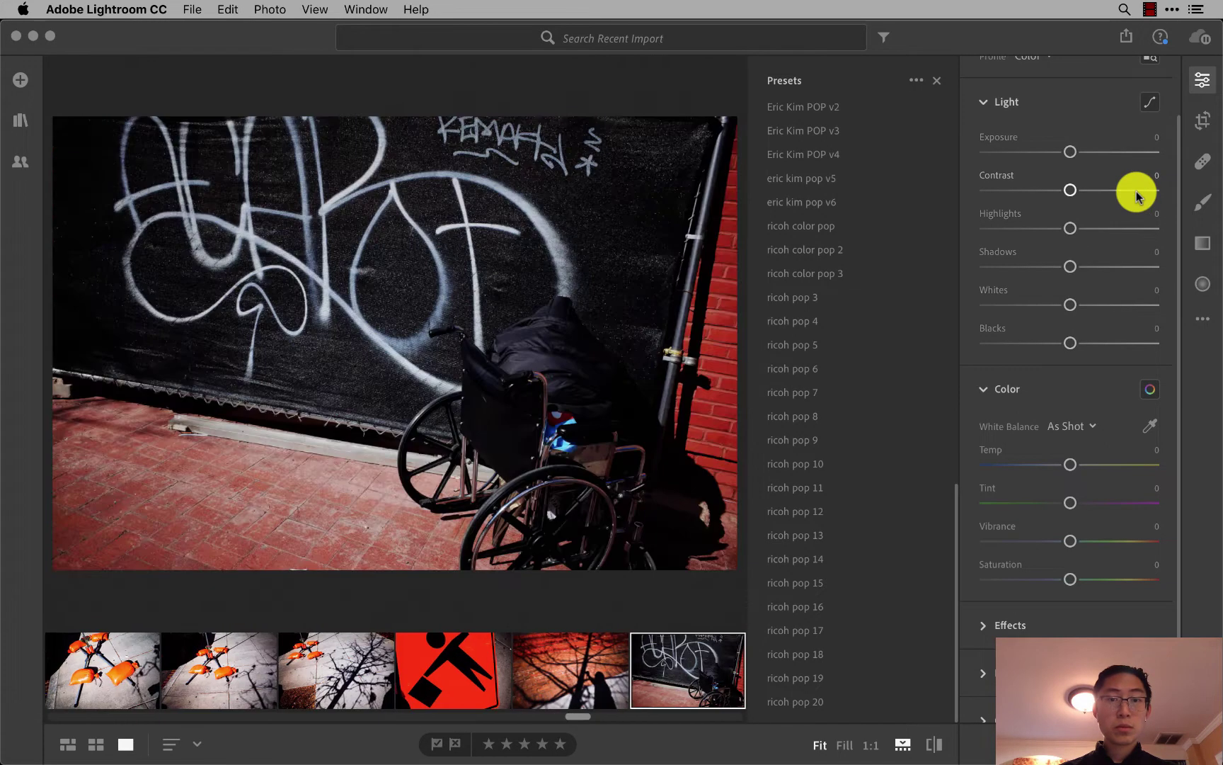
key(super+v)
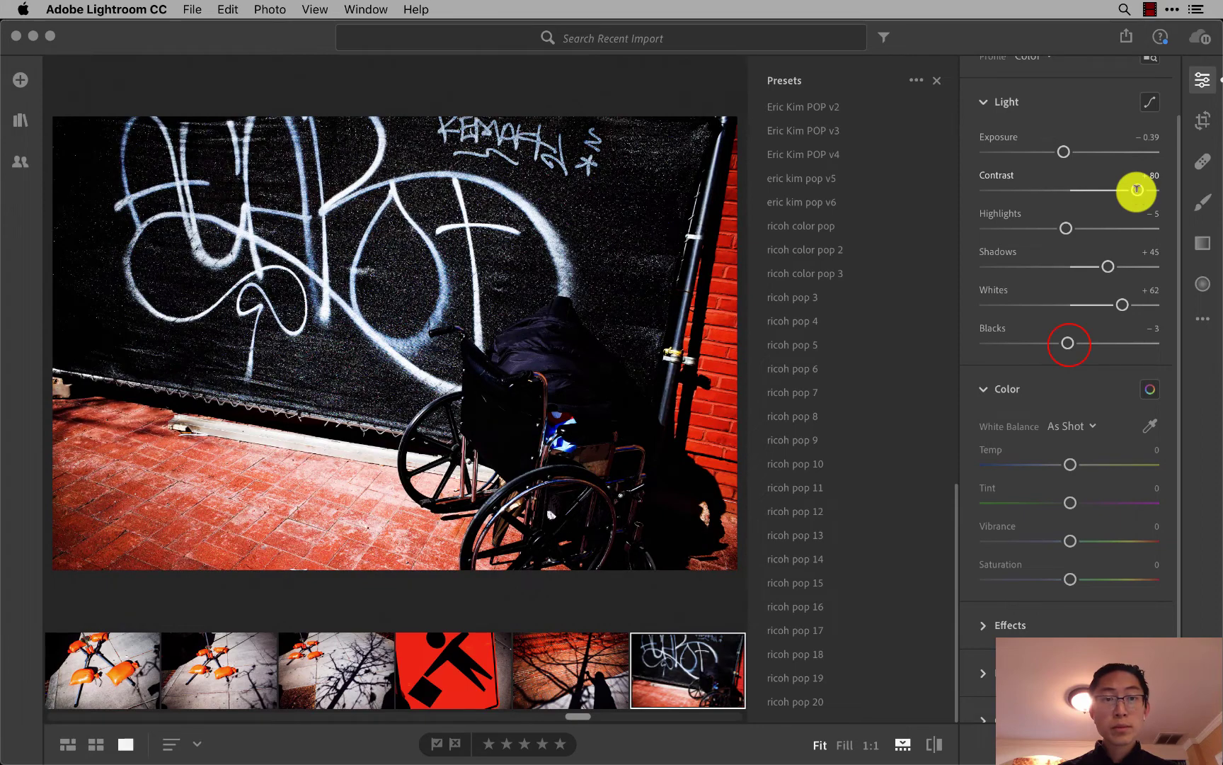
Tune the graffiti photo to Blacks −5, Whites +69, Shadows +73, Contrast +100, Exposure −0.24.
mouse_move(1068, 346)
mouse_down()
mouse_move(1029, 344)
mouse_move(1066, 344)
mouse_up()
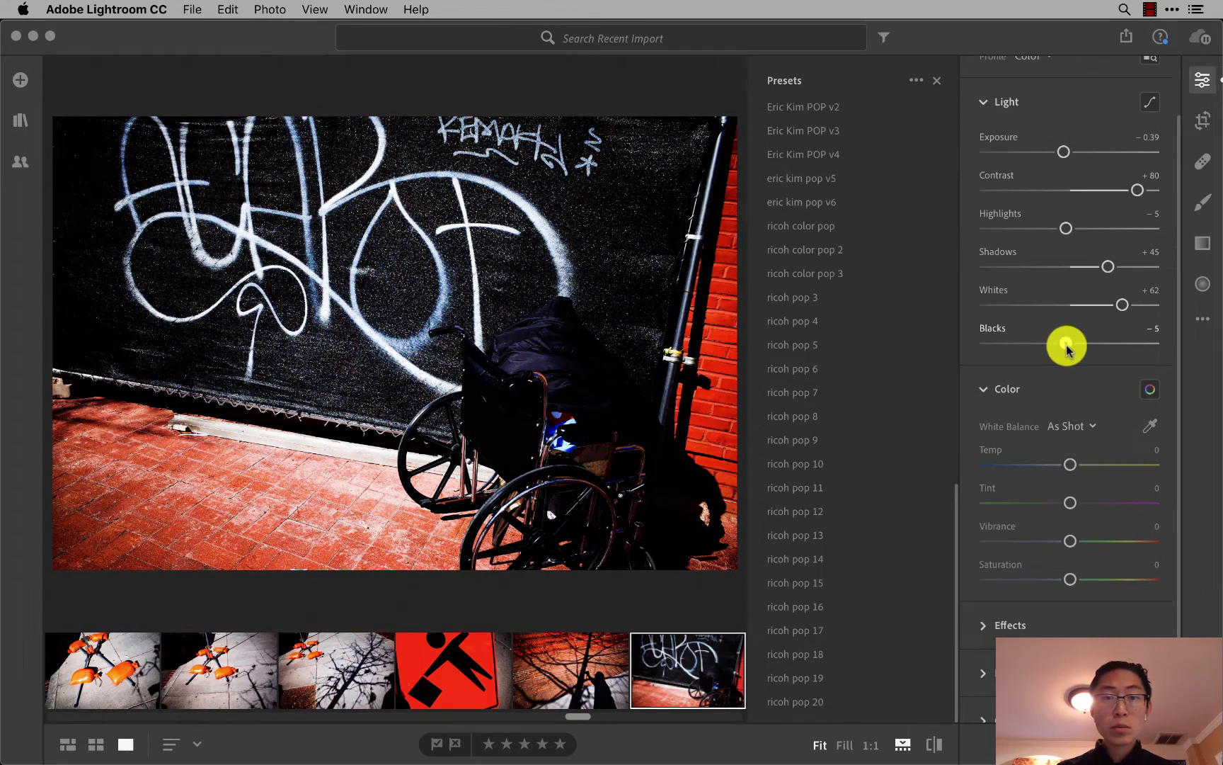
mouse_move(1120, 309)
mouse_down()
mouse_move(1060, 308)
mouse_move(1128, 305)
mouse_move(1087, 266)
mouse_move(1132, 274)
mouse_up()
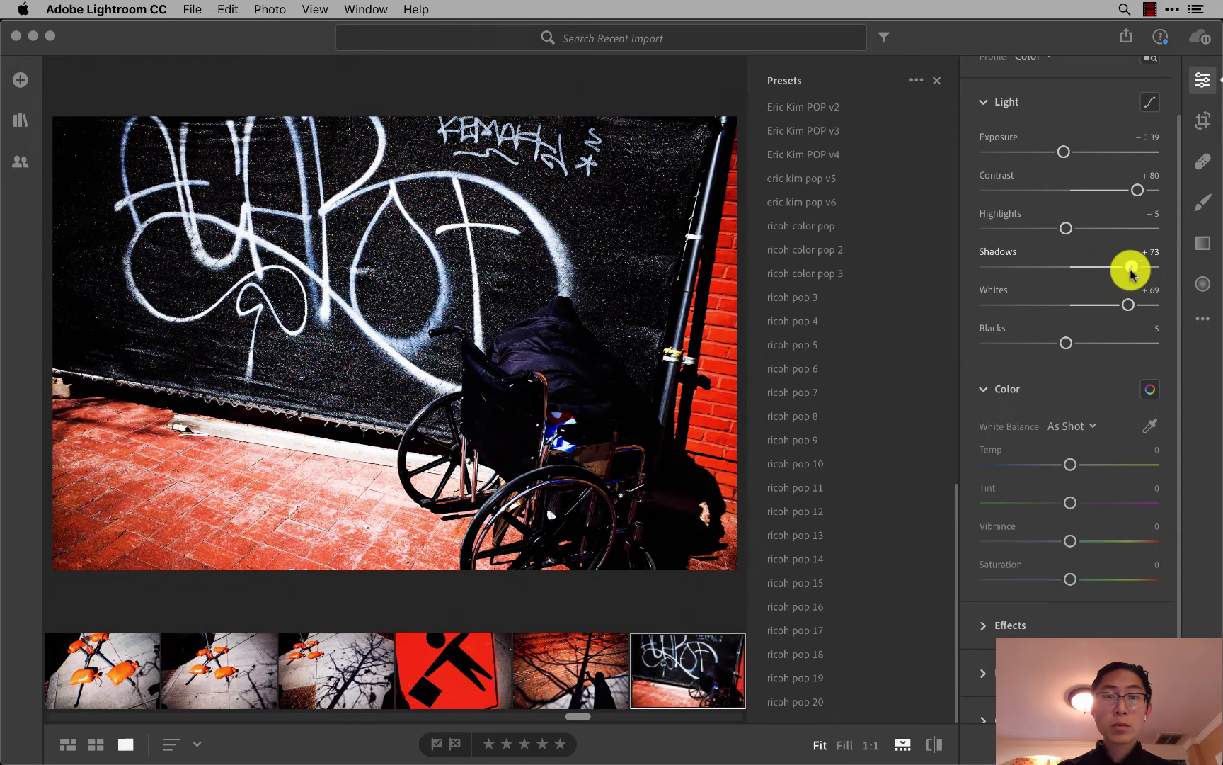
drag(1066, 229, 1069, 231)
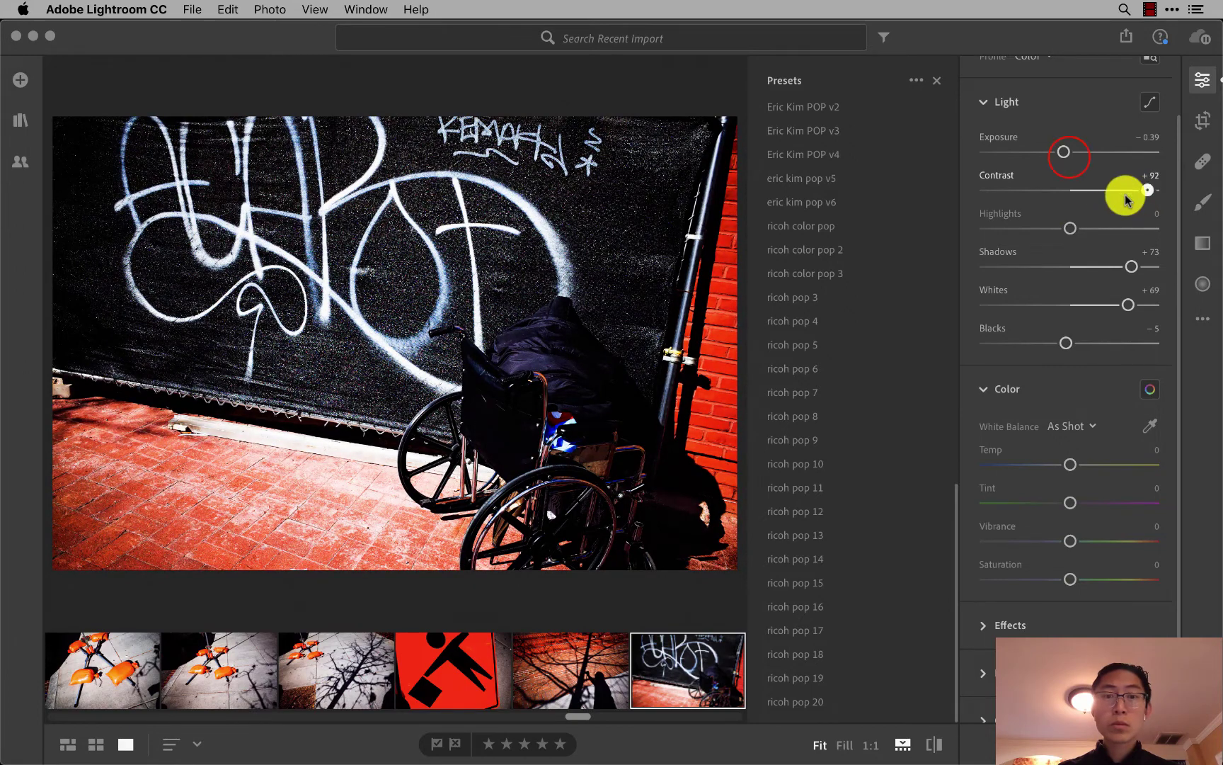
drag(1126, 201, 1119, 186)
drag(1064, 152, 1073, 161)
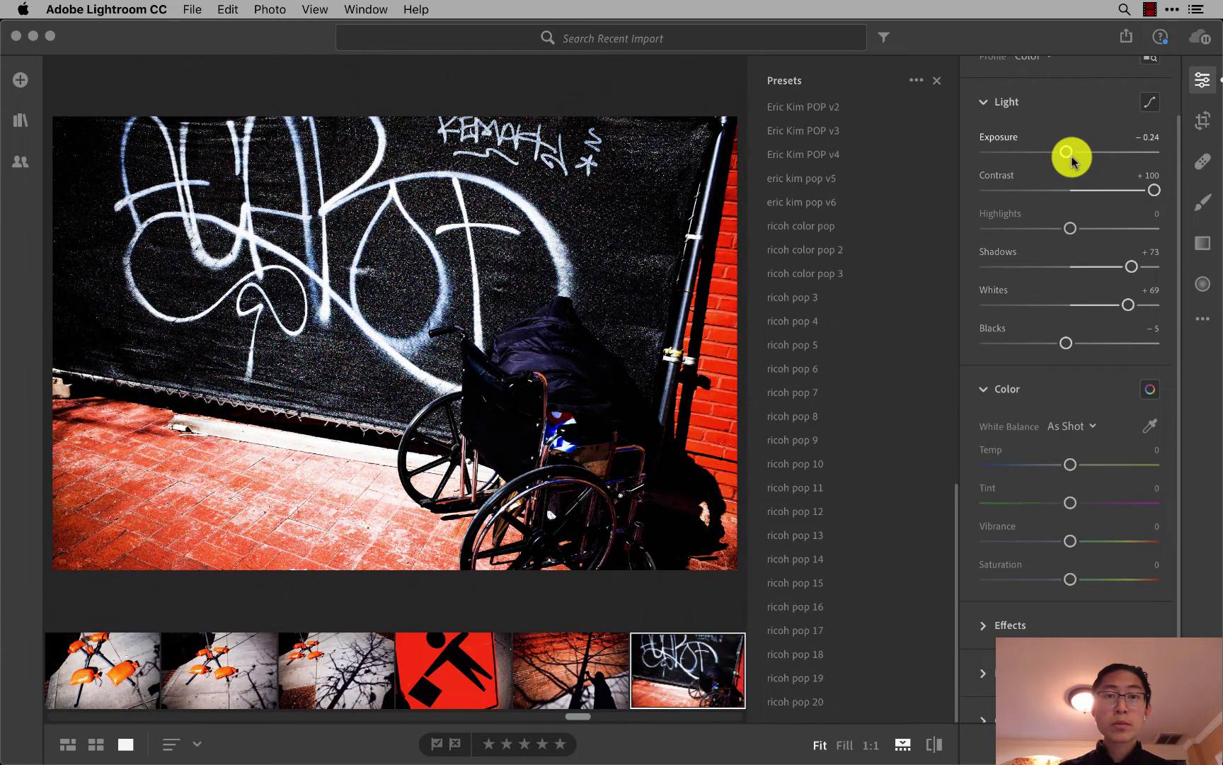
Copy the tuned edits and paste them onto the second graffiti, next and pink-lips photos.
key(super+c)
key(Right)
key(super+v)
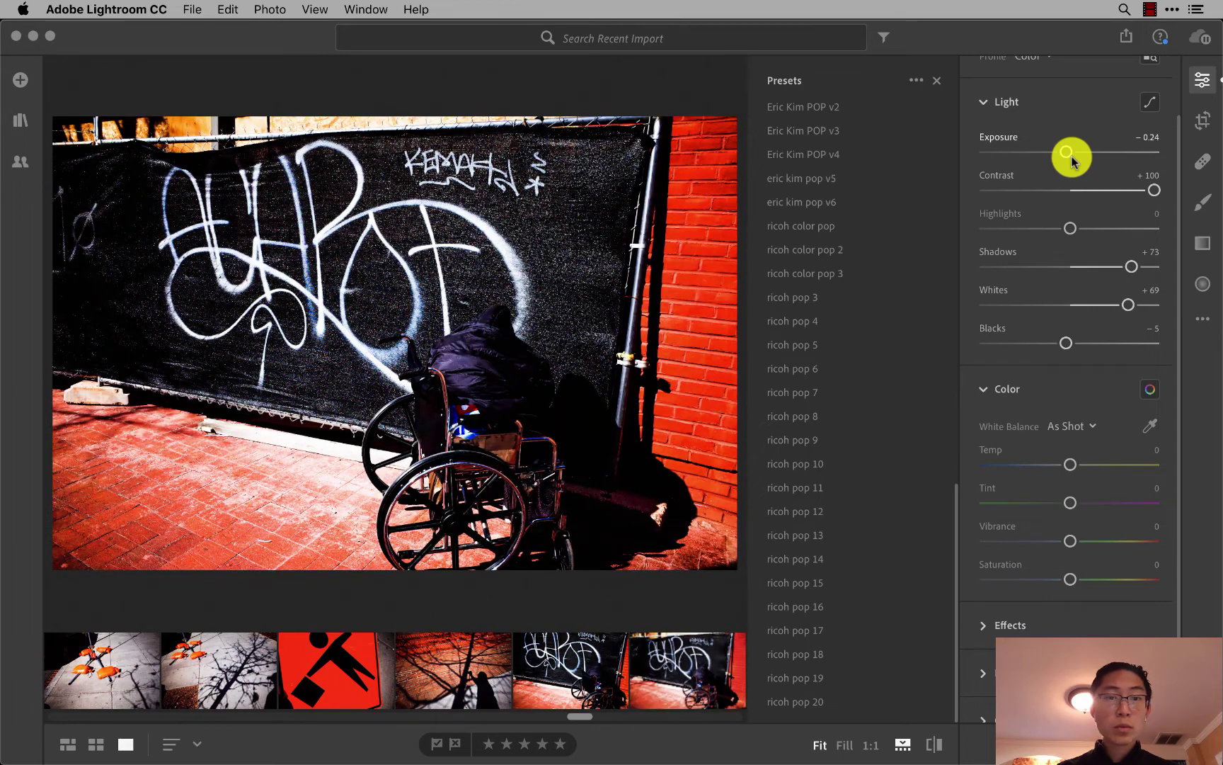
key(Right)
key(super+v)
key(Right)
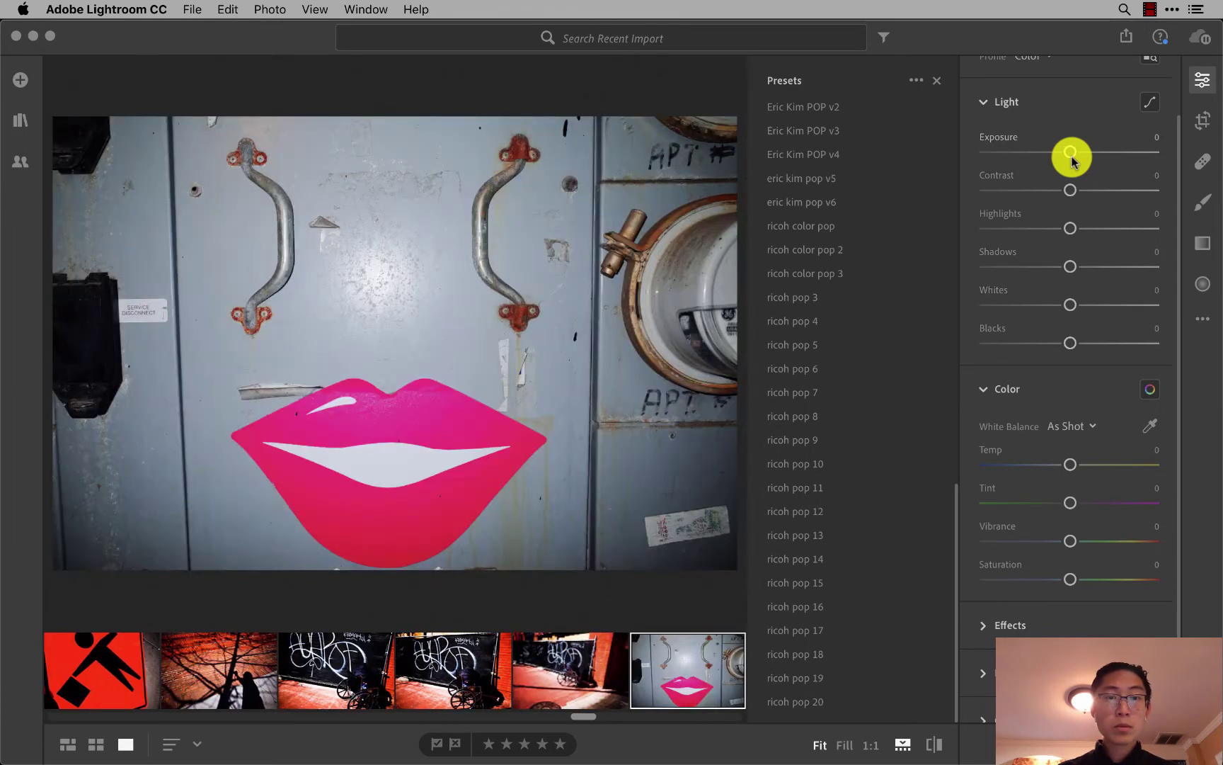
key(super+v)
Paste the edits onto the orange close-ups, flagging the last one as a pick.
key(Right)
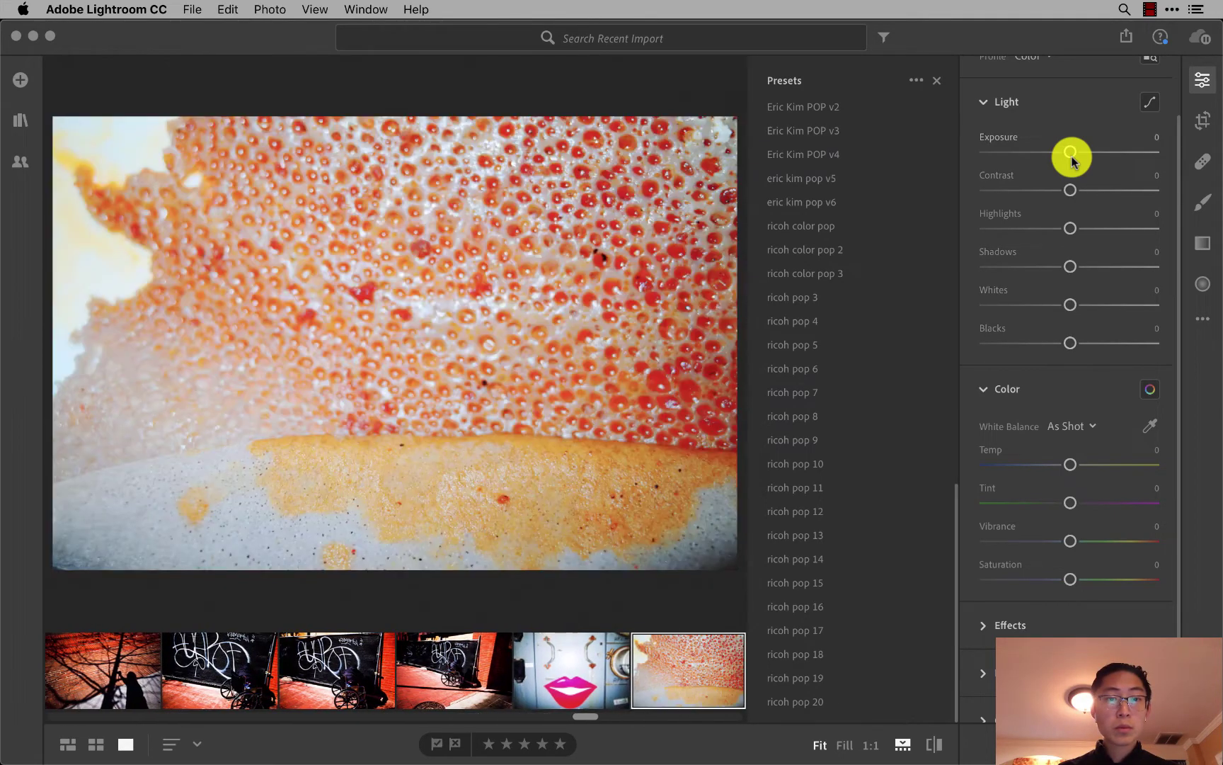
key(super+v)
key(Right)
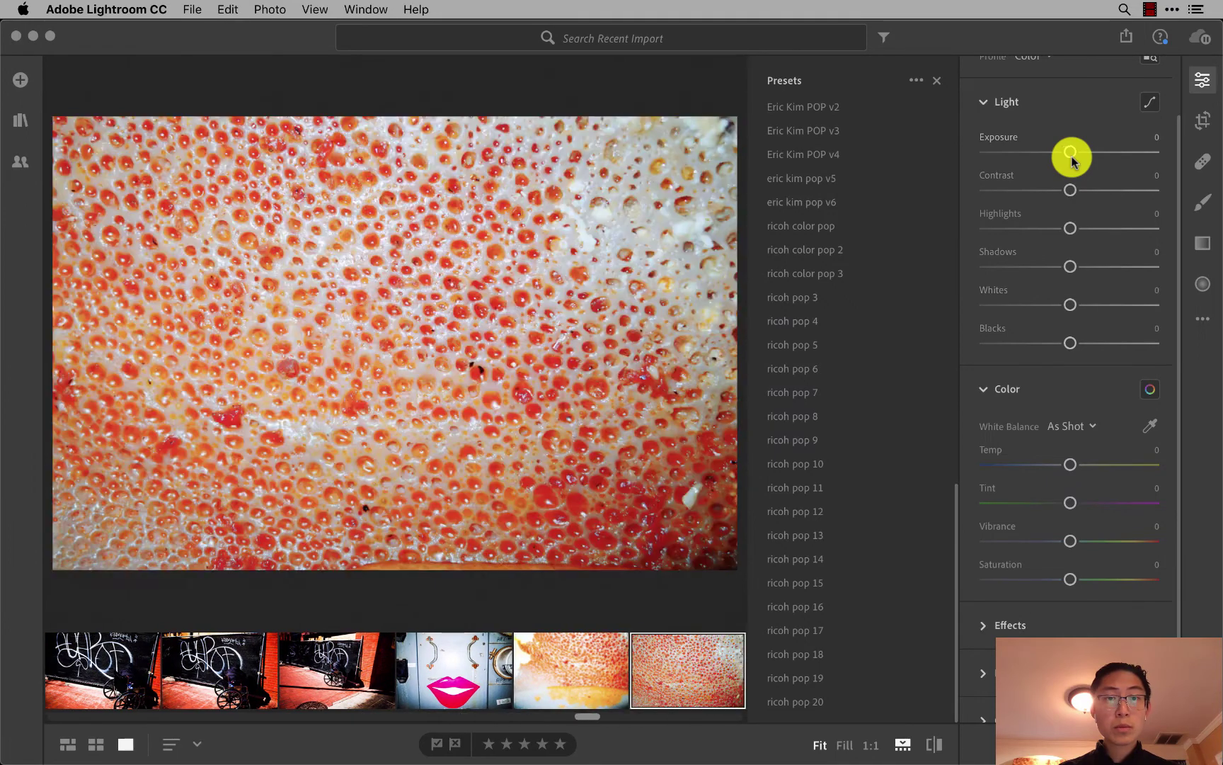
key(super+v)
key(Right)
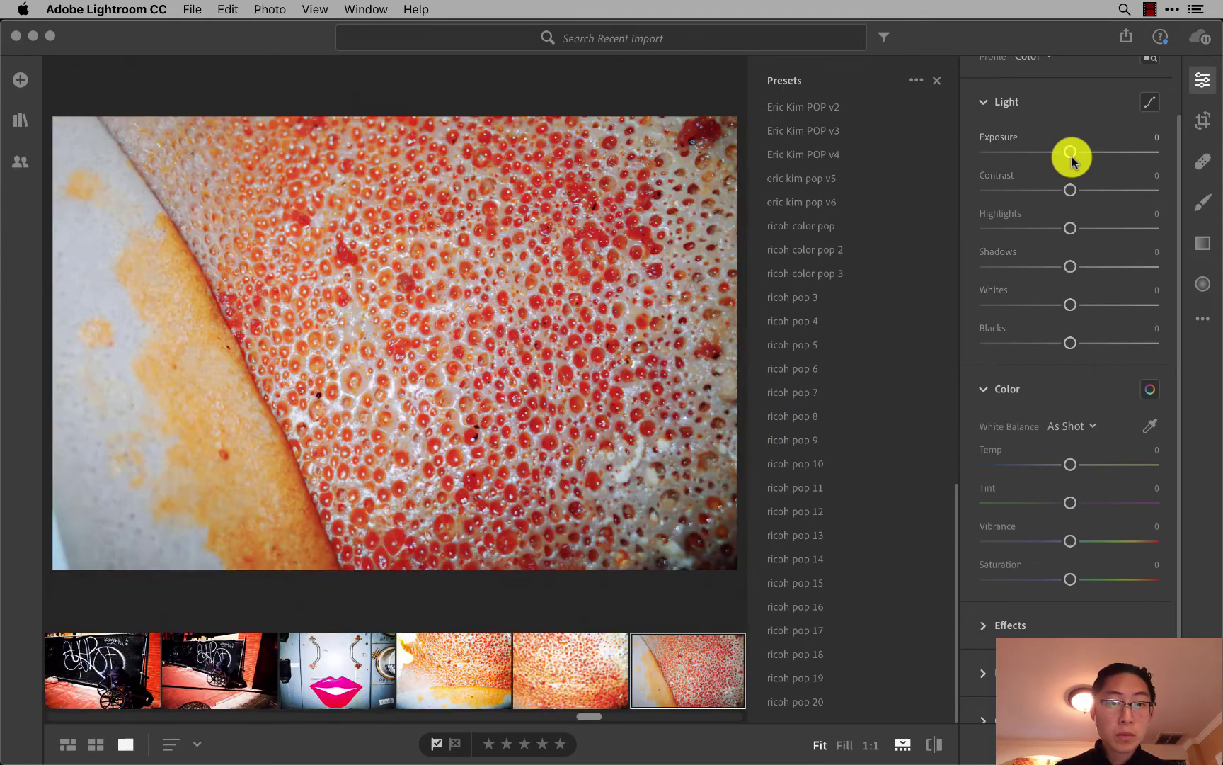
key(p)
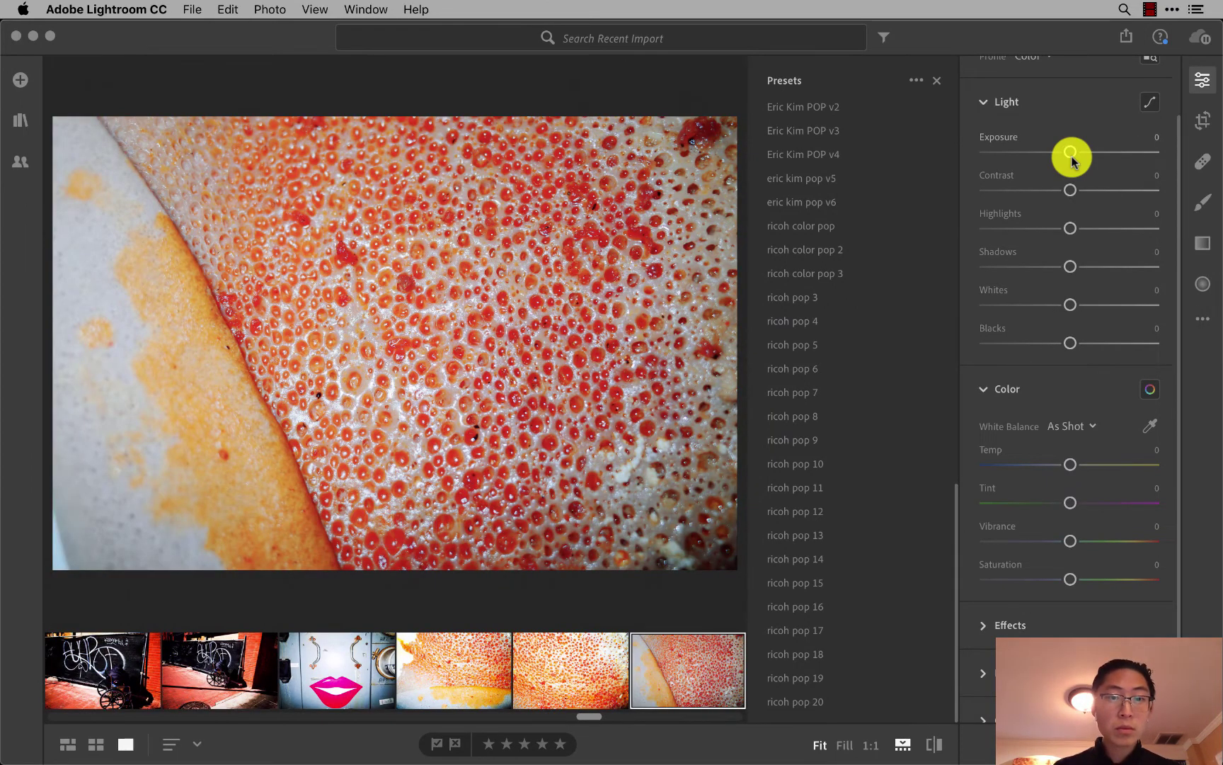
key(super+v)
Paste the edits onto the red food photo, flag it as a pick, then the following food photo.
key(Right)
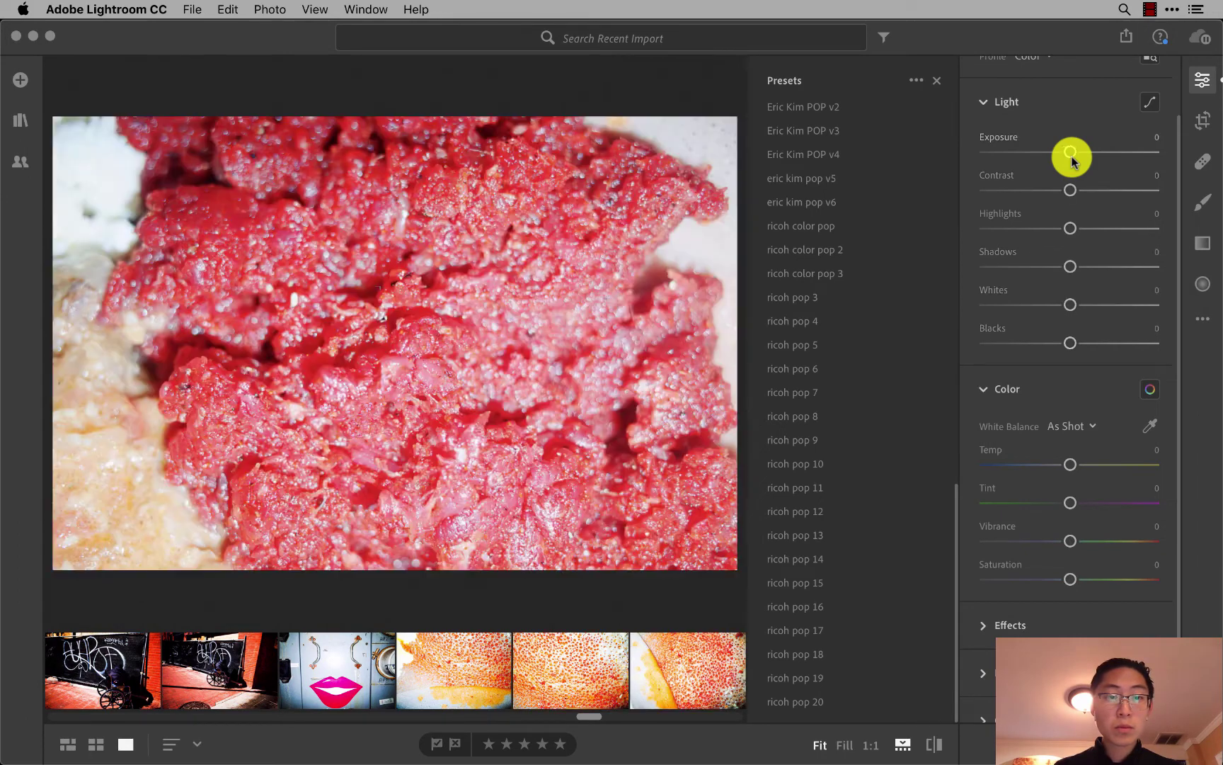
key(super+v)
key(p)
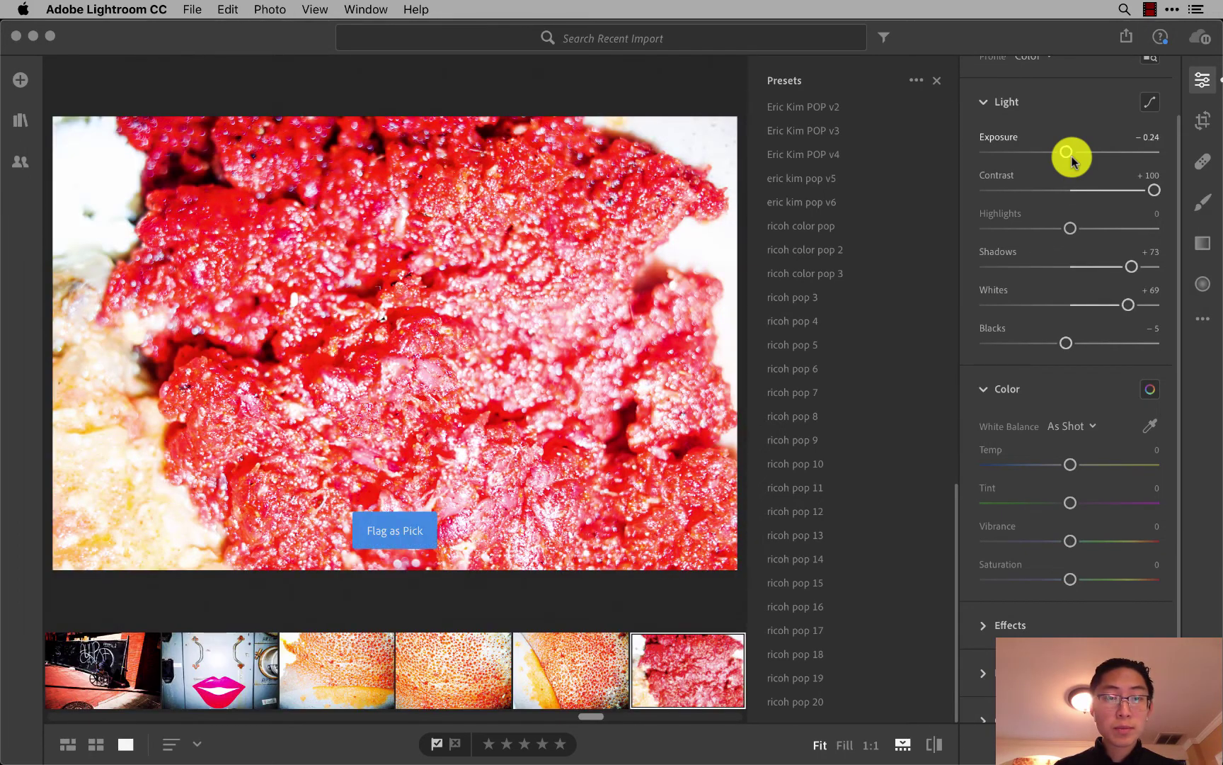
key(Right)
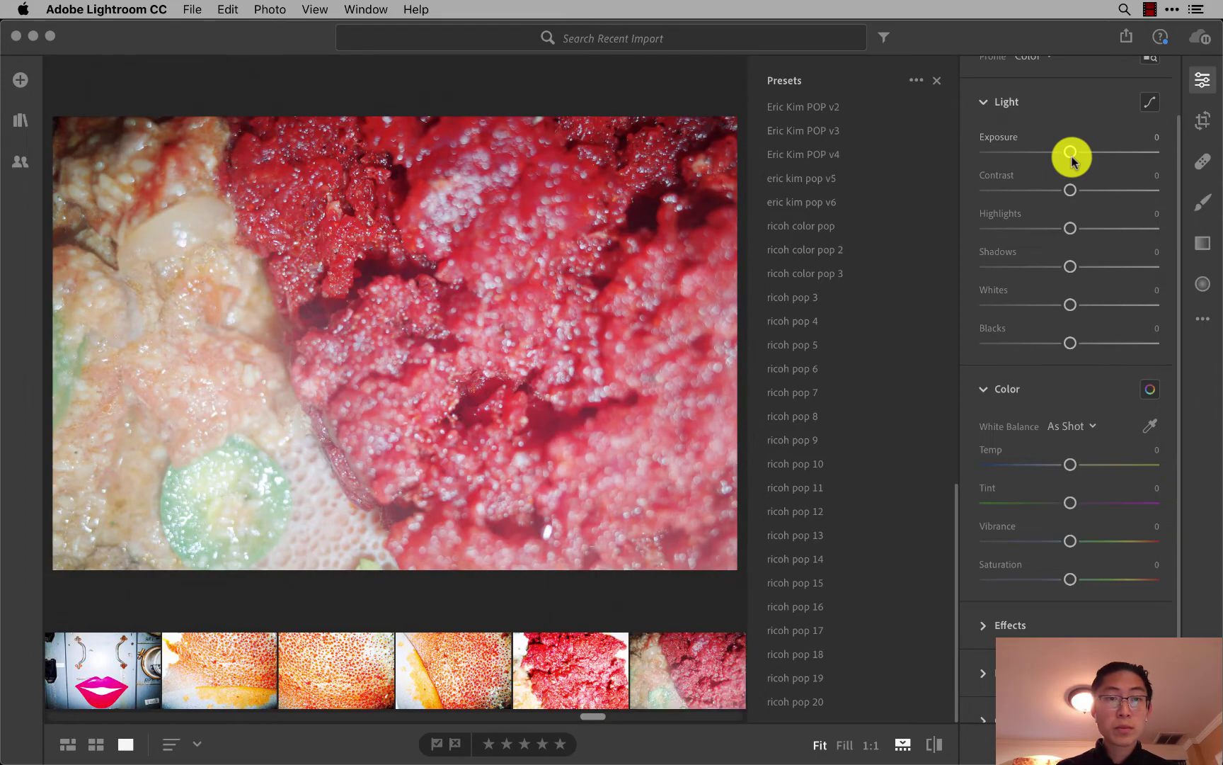
key(Right)
key(super+v)
Browse to the pale food photo, paste the edits, then undo that paste.
key(Right)
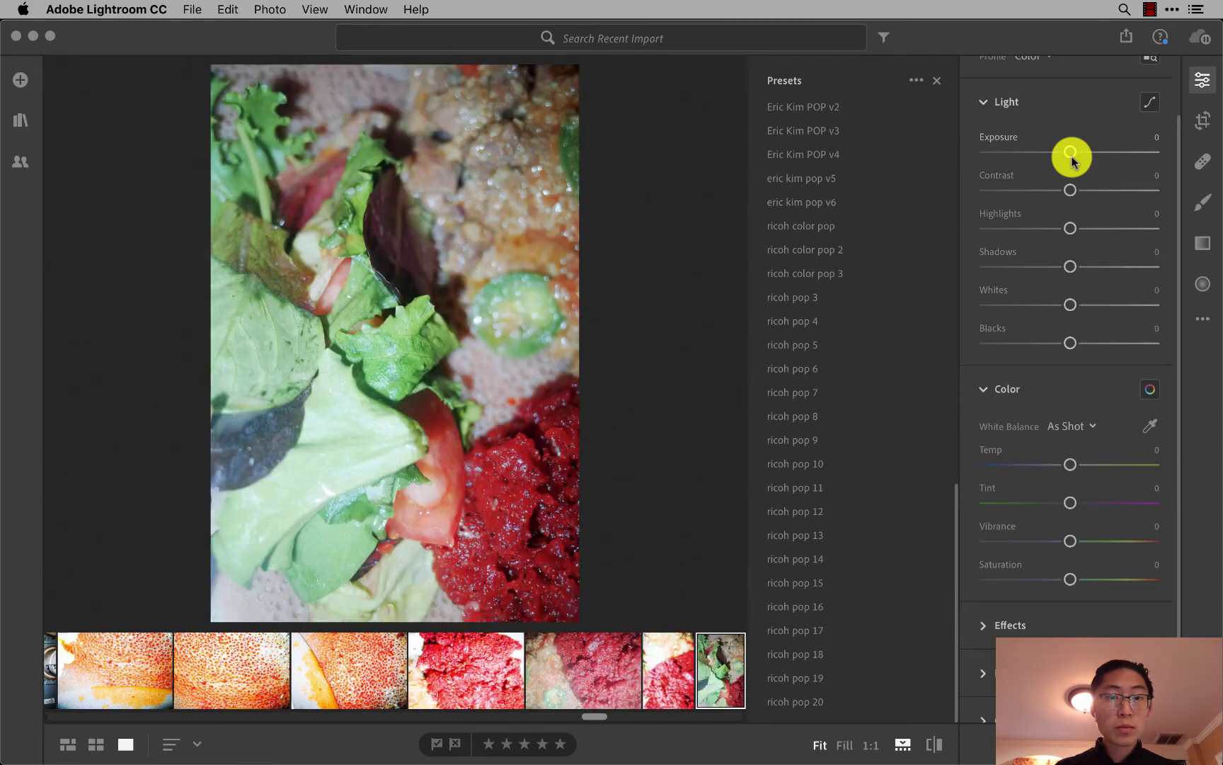
key(Right)
key(Right)
key(Right)
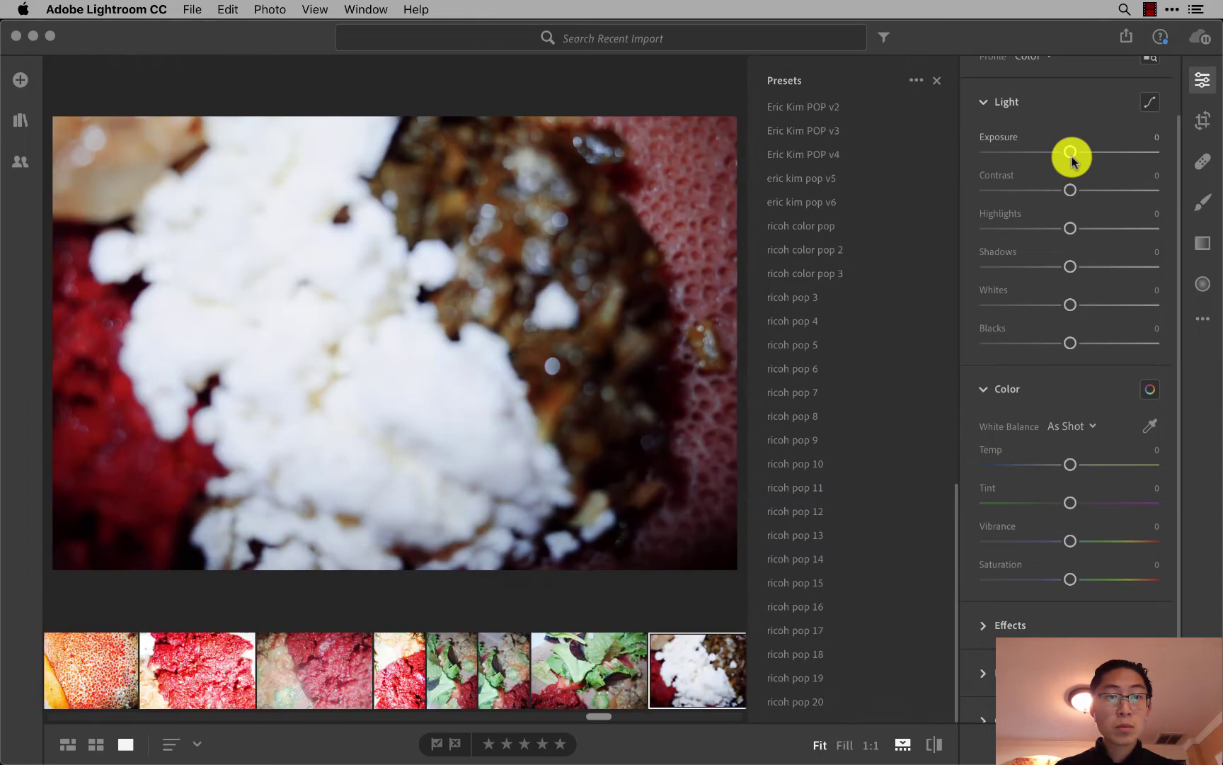
key(Right)
key(Right)
key(Right)
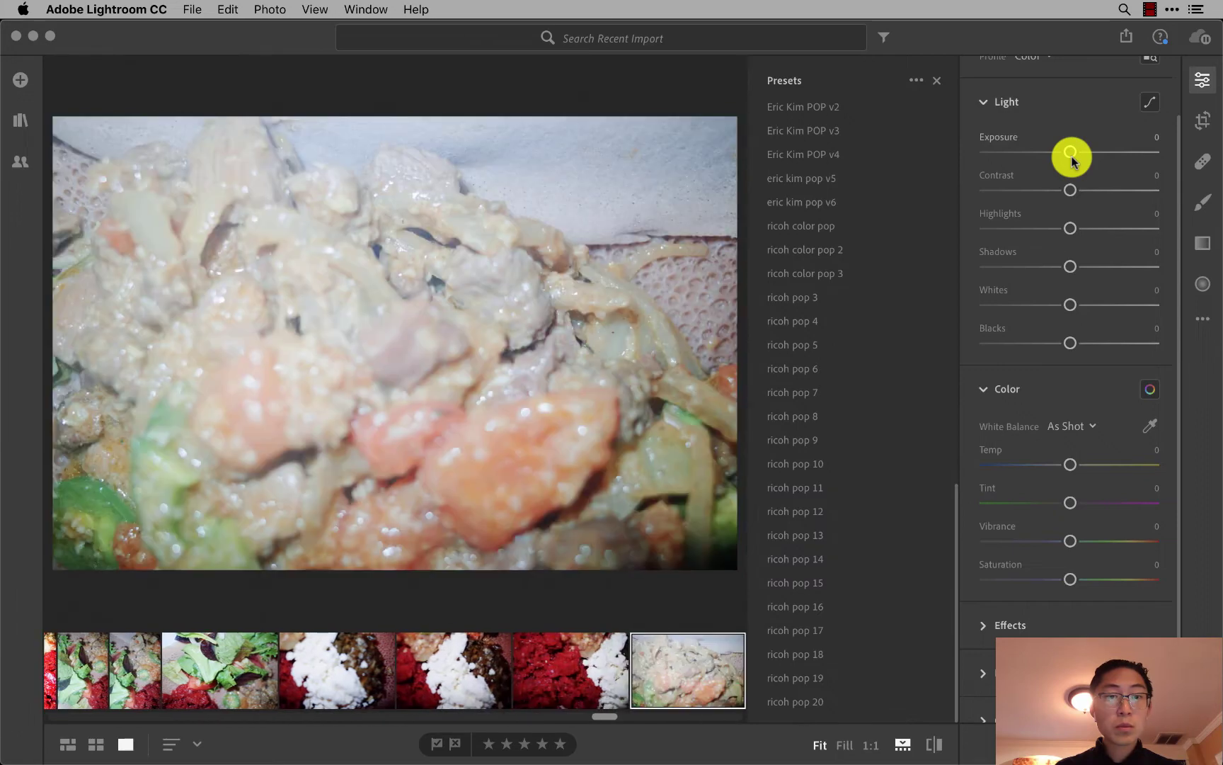
key(super+v)
key(super+z)
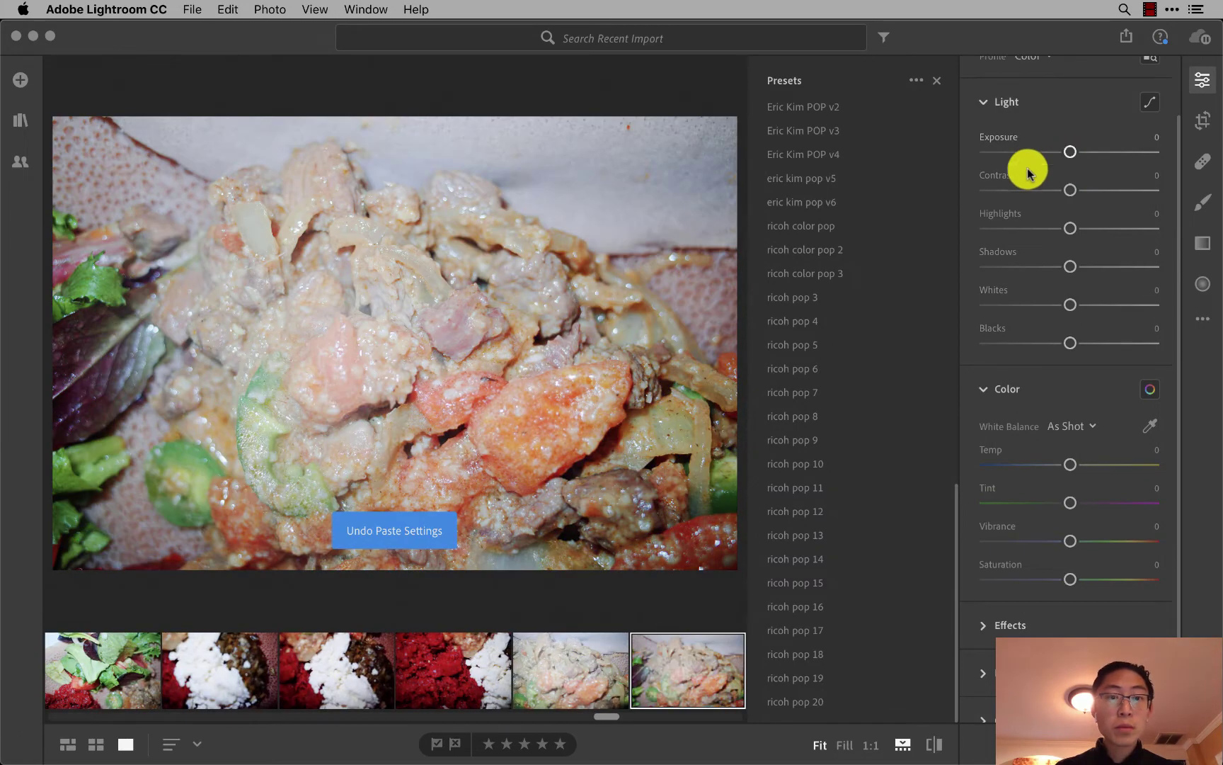
Apply the Bright preset to the pale food photo, then set Blacks +44, Whites +56, Highlights −11.
scroll(917, 216, up, 10)
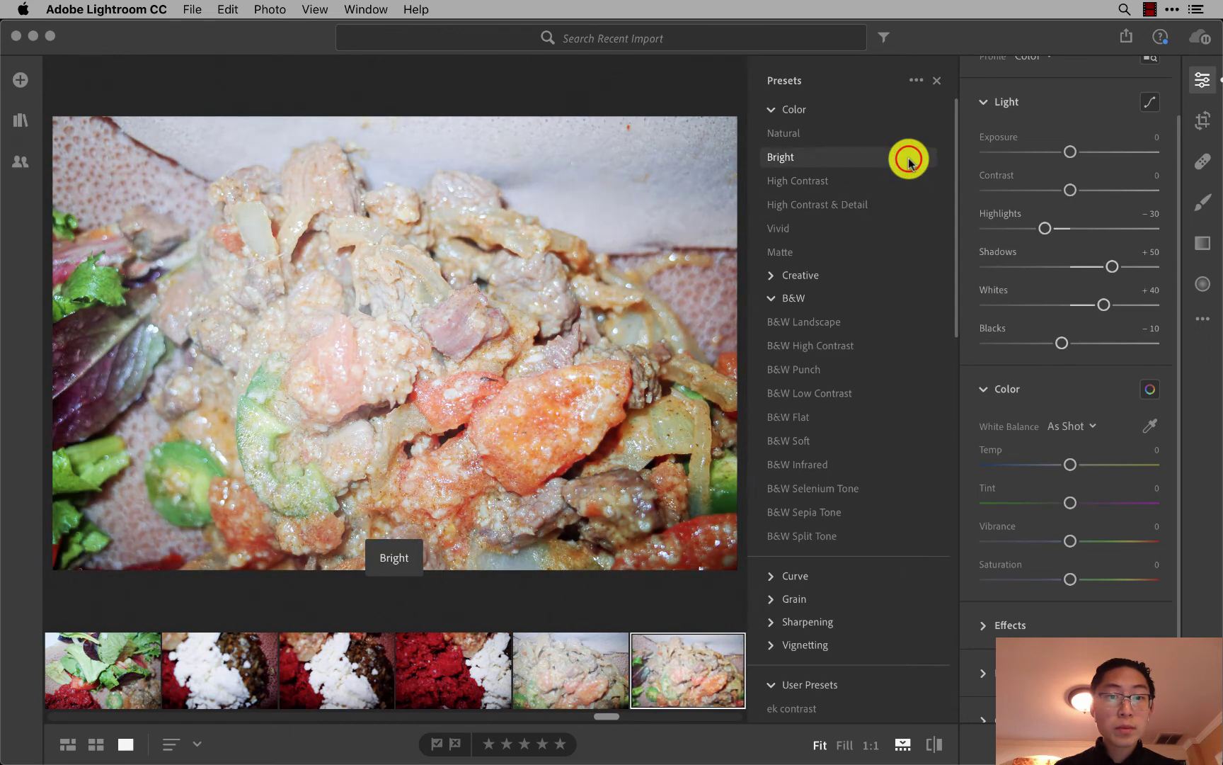
click(909, 160)
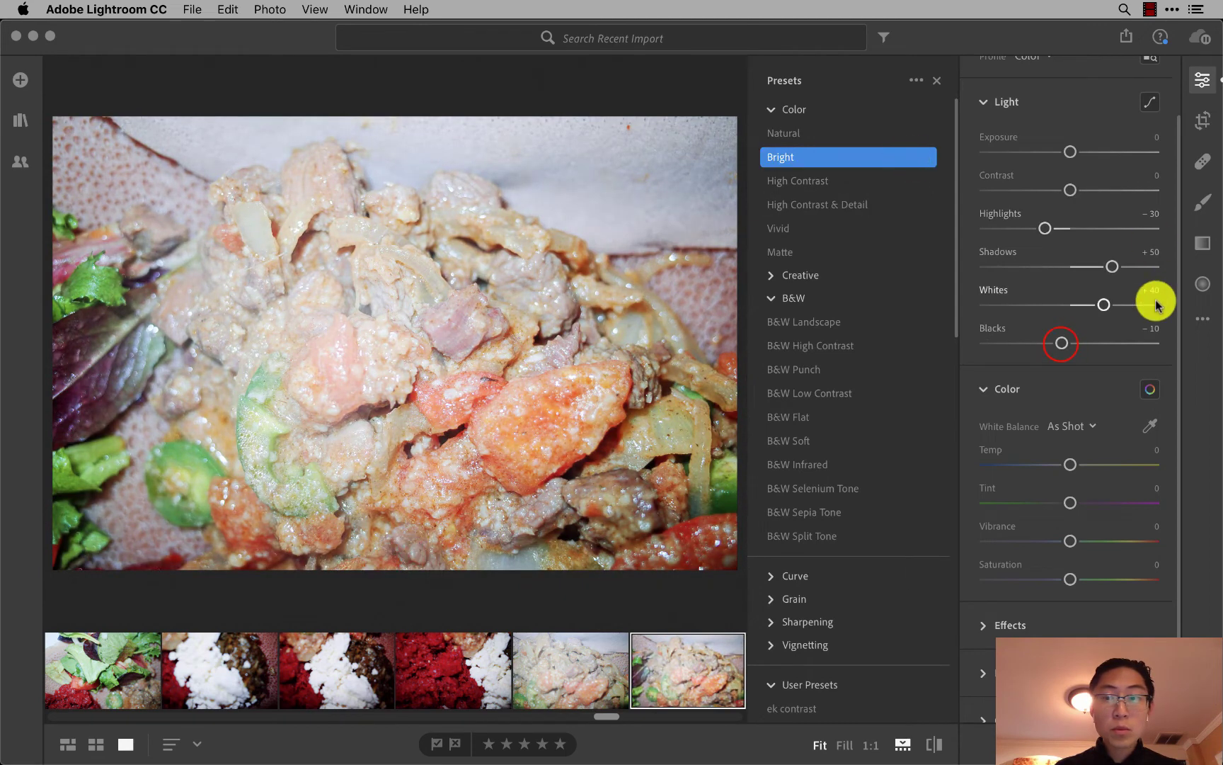
mouse_move(1076, 347)
mouse_down()
mouse_move(1106, 345)
mouse_move(1123, 306)
mouse_move(1090, 266)
mouse_move(1104, 266)
mouse_up()
mouse_move(1045, 230)
mouse_down()
mouse_move(1073, 230)
mouse_move(1005, 229)
mouse_move(1059, 230)
mouse_move(1116, 190)
mouse_up()
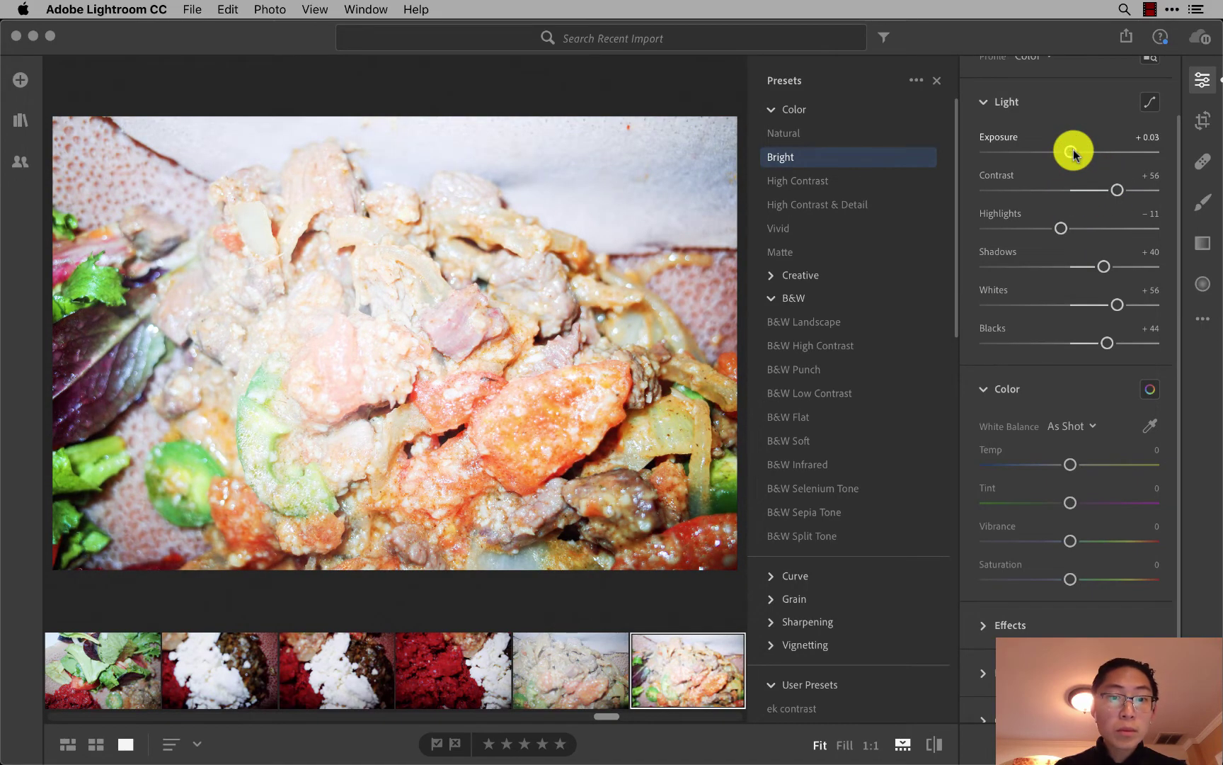
Paste the copied edits onto the red-and-white food photo, then lift Blacks to +88 and Whites to +67.
key(super+c)
key(Right)
key(Right)
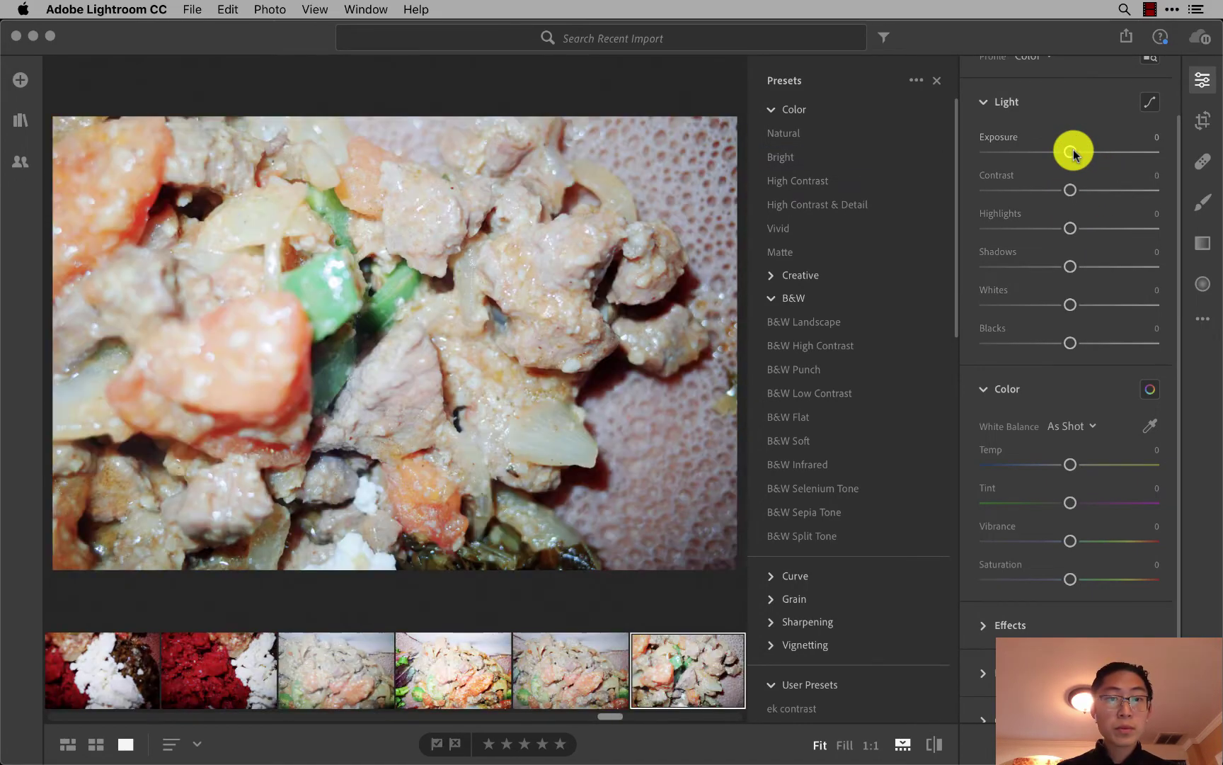
key(Right)
key(Left)
key(super+v)
key(Right)
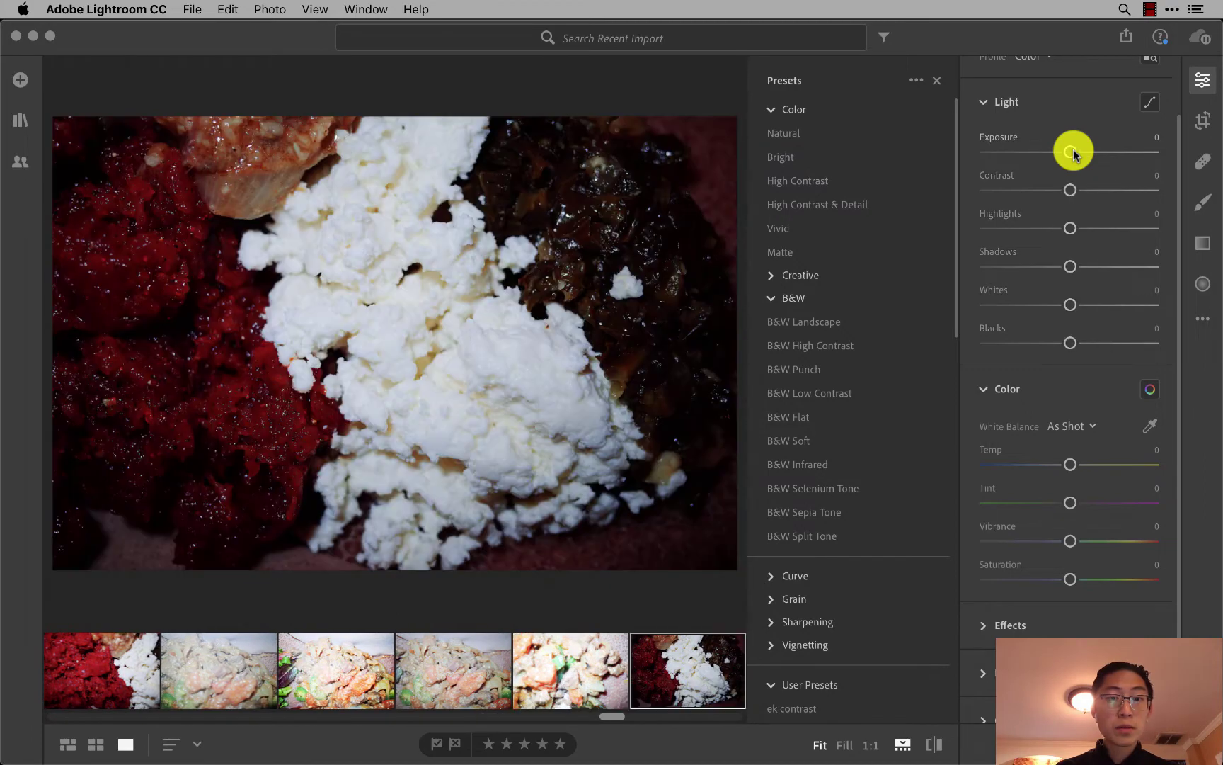
key(super+v)
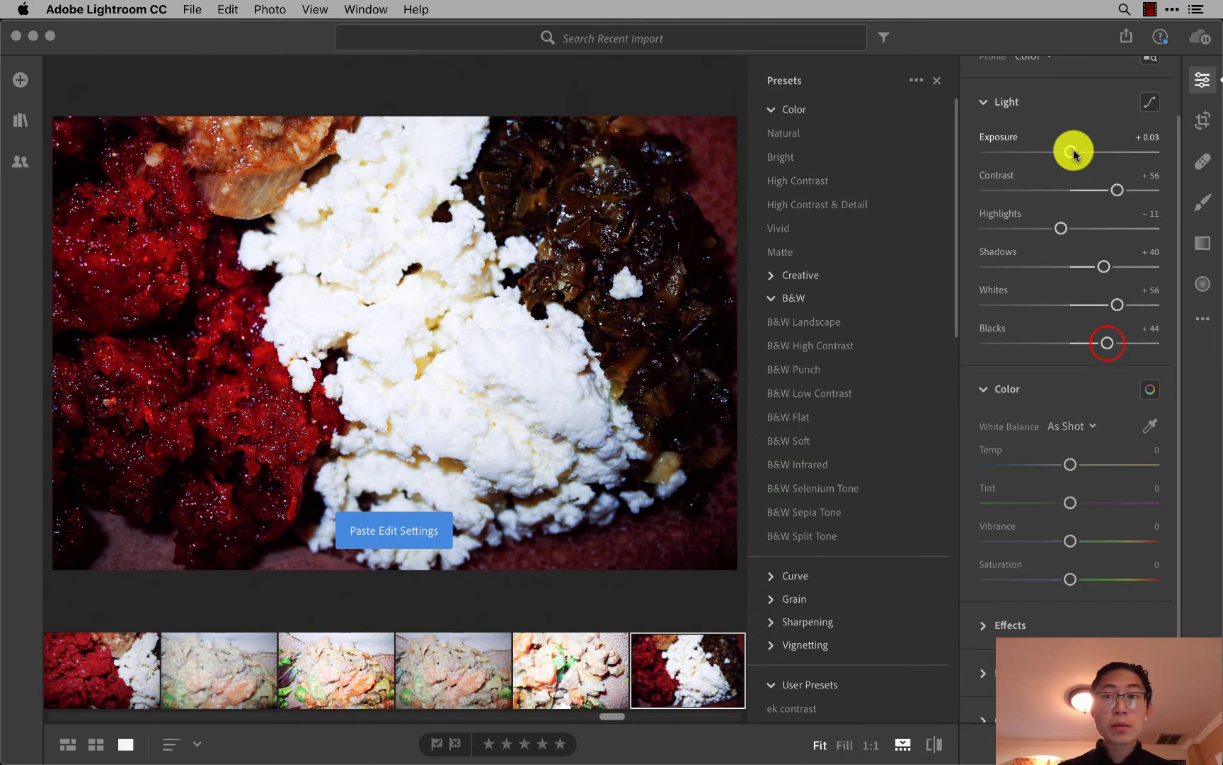
drag(1107, 342, 1135, 347)
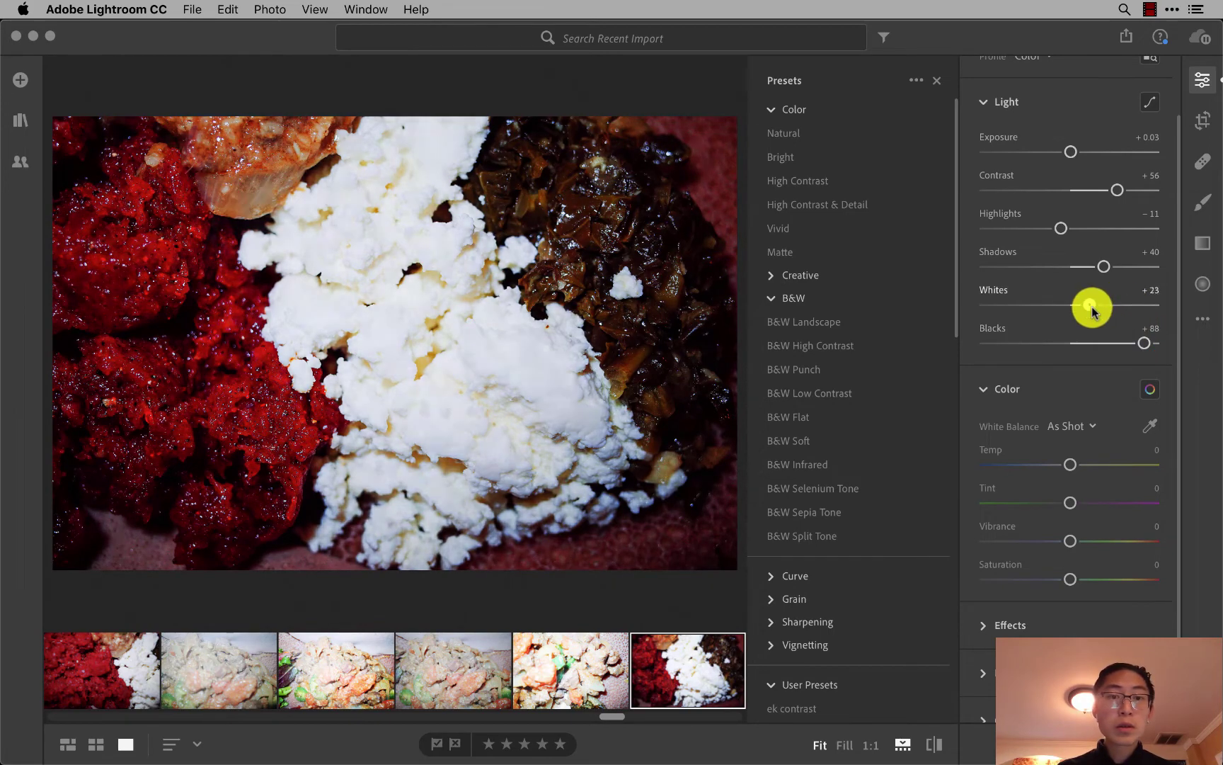
mouse_move(1118, 303)
mouse_down()
mouse_move(1084, 270)
mouse_move(1120, 267)
mouse_move(1044, 229)
mouse_up()
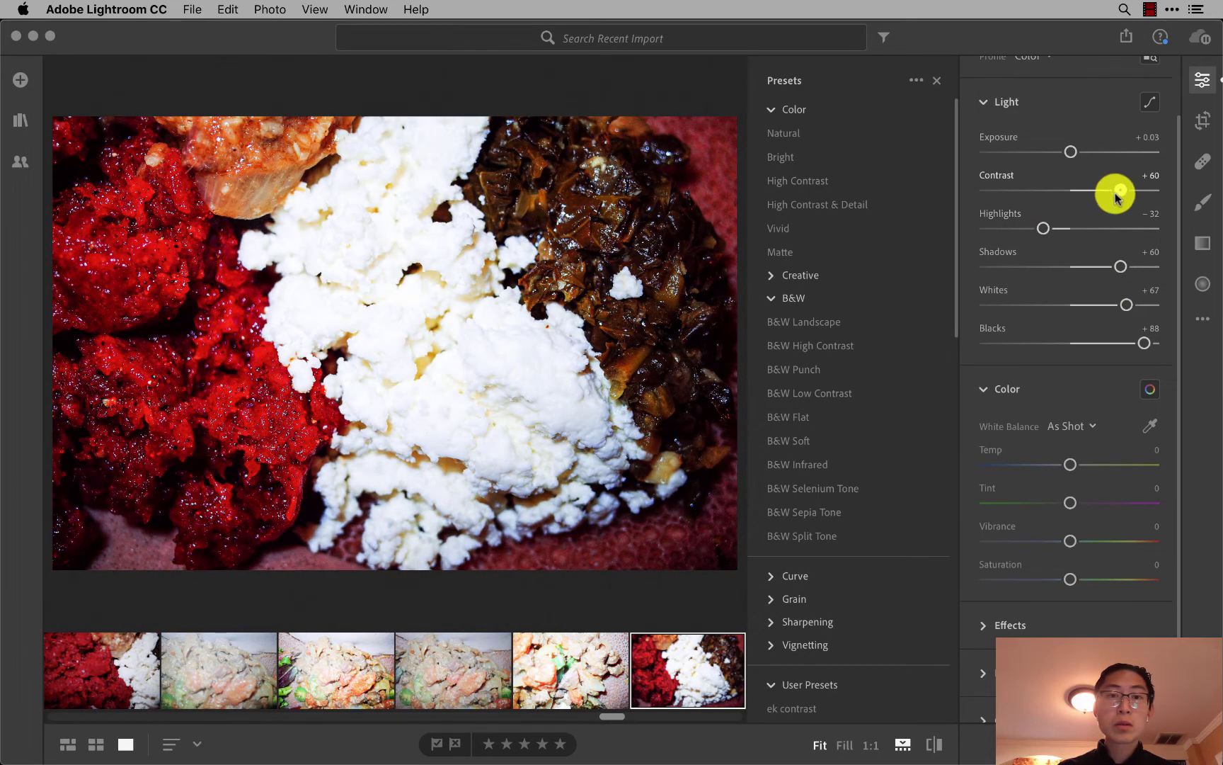
Raise Exposure to +0.20 and compare the result against the unedited original.
drag(1072, 157, 1075, 157)
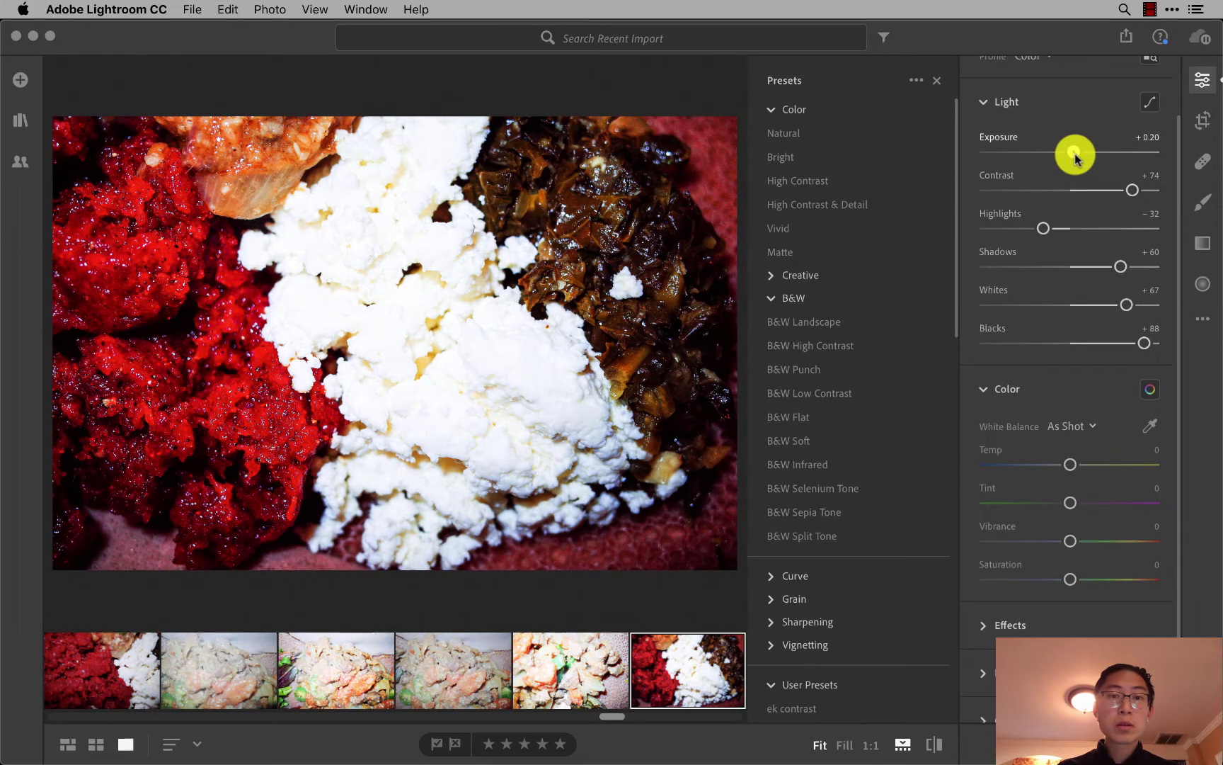
key(backslash)
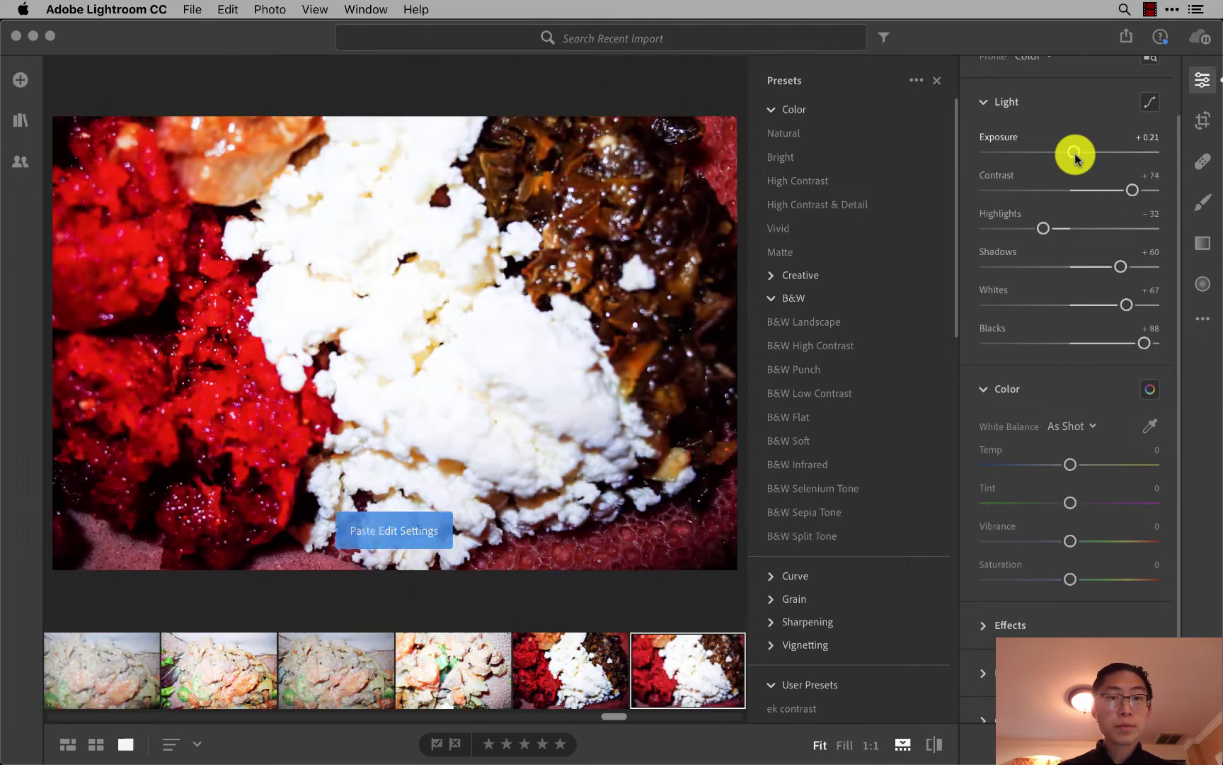
key(backslash)
key(backslash)
Paste the edits onto the stew photo, darken its exposure and flag it as a pick.
key(super+c)
key(Right)
key(super+v)
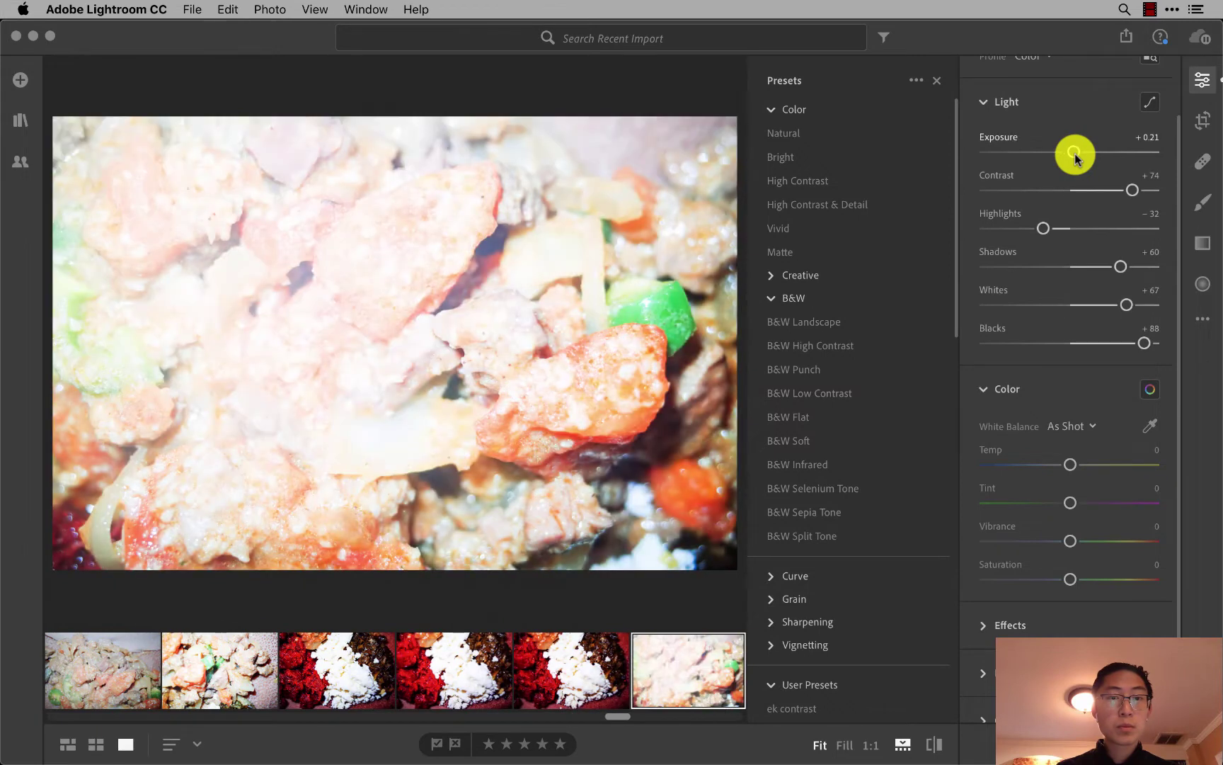
drag(1075, 157, 1054, 157)
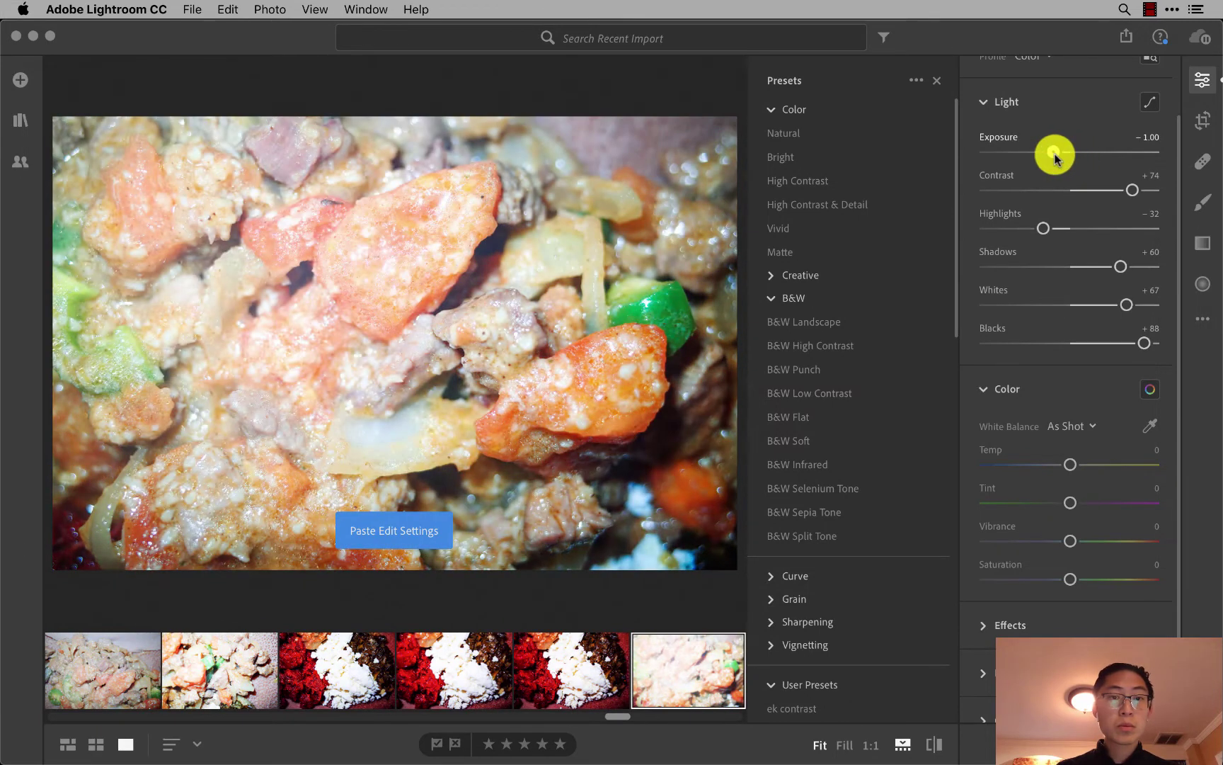
key(p)
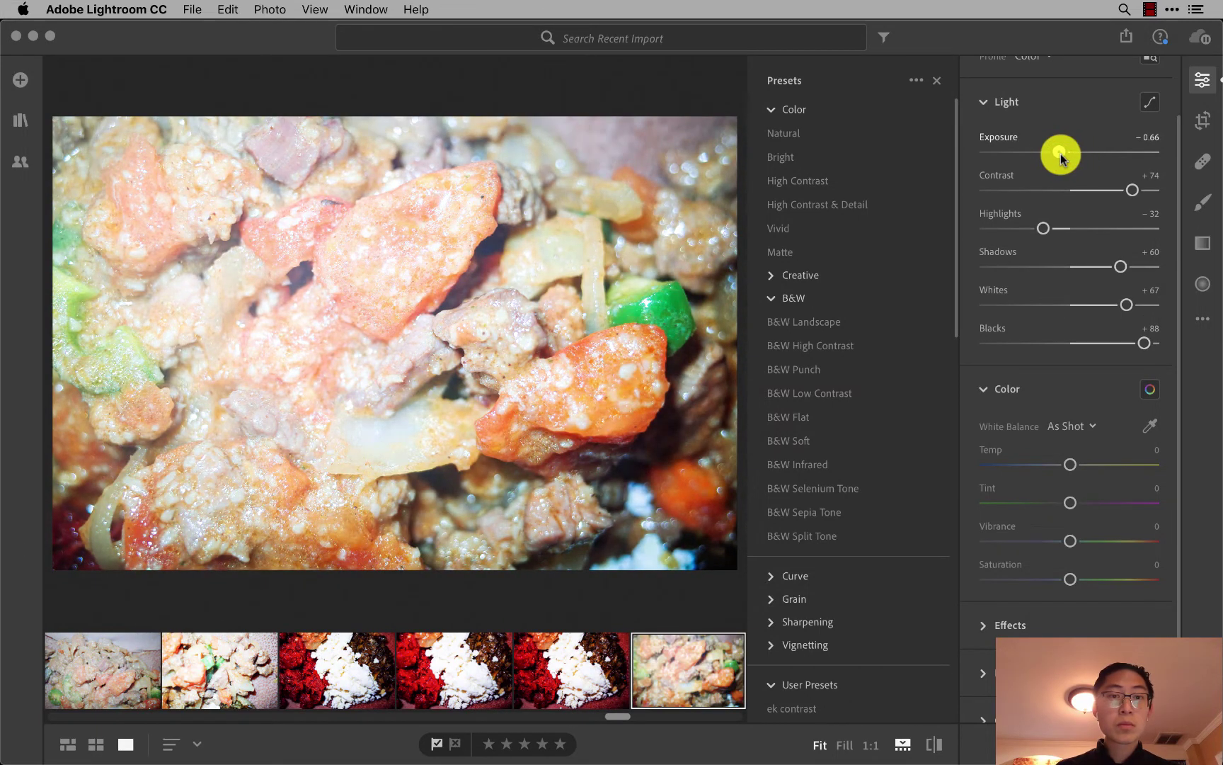
Paste the edits onto the red photo and set Blacks +10, Whites +23, Shadows +9, Contrast +56.
key(super+c)
key(Right)
key(super+v)
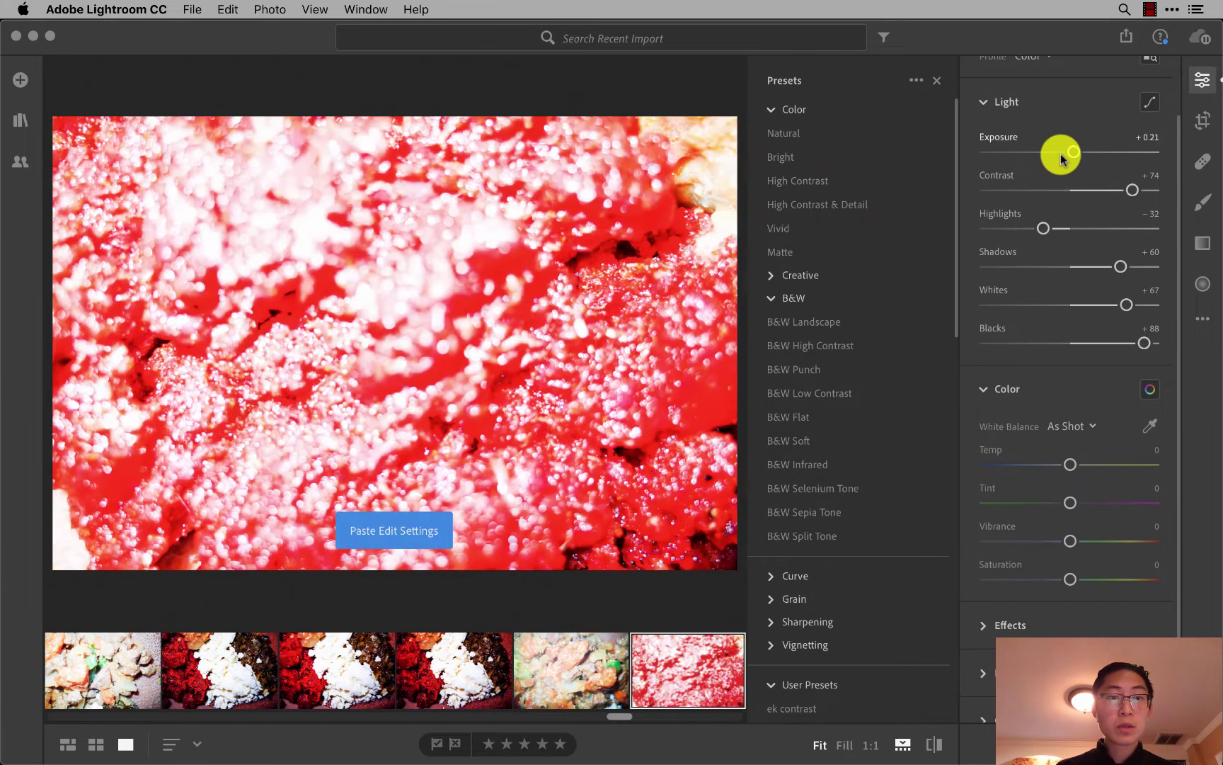
drag(1131, 347, 1075, 340)
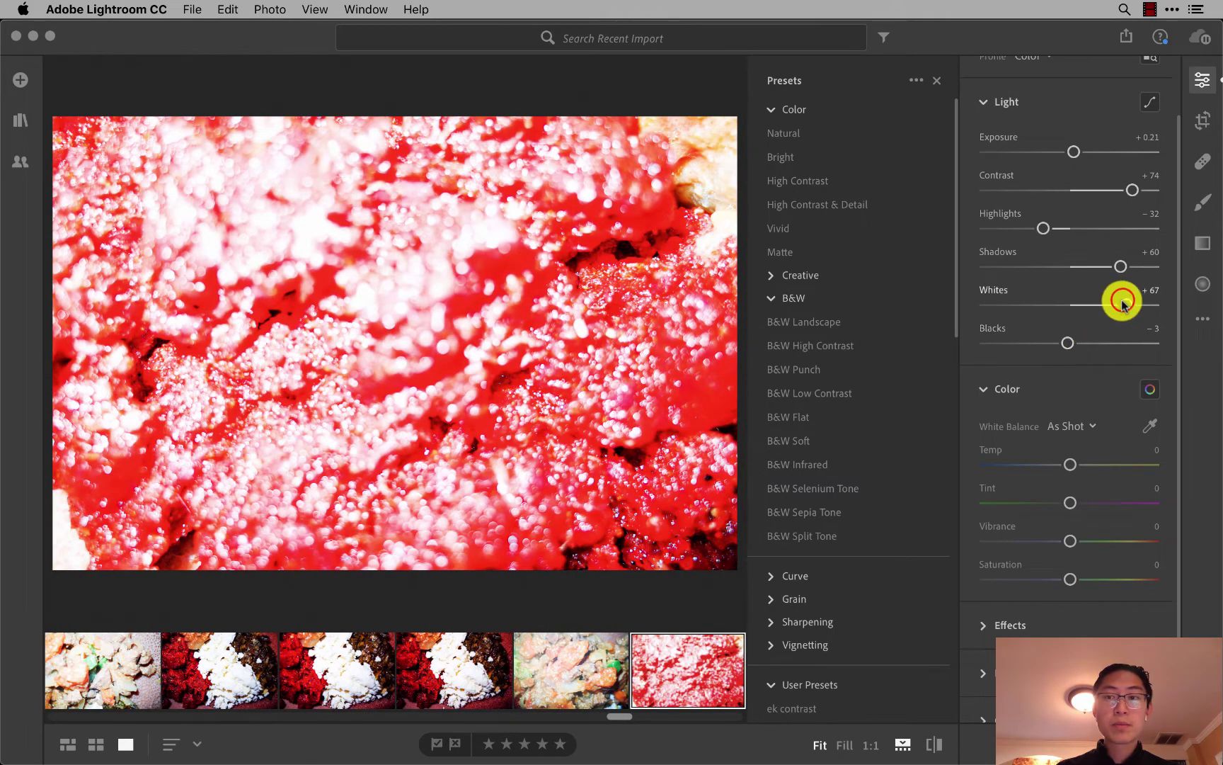
mouse_move(1120, 303)
mouse_down()
mouse_move(1064, 308)
mouse_move(1105, 309)
mouse_move(1081, 319)
mouse_up()
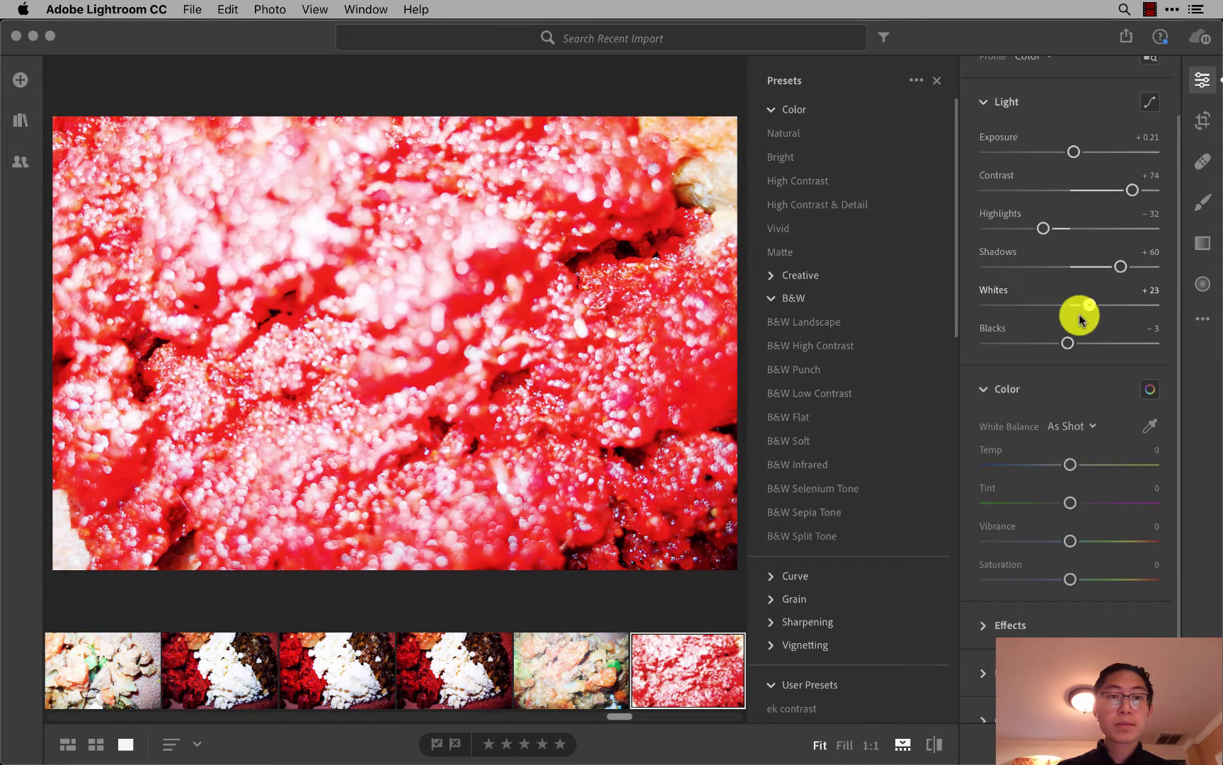
mouse_move(1121, 266)
mouse_down()
mouse_move(1079, 267)
mouse_move(1083, 230)
mouse_move(1013, 230)
mouse_move(1038, 236)
mouse_up()
mouse_move(1132, 190)
mouse_down()
mouse_move(1081, 191)
mouse_move(1115, 192)
mouse_up()
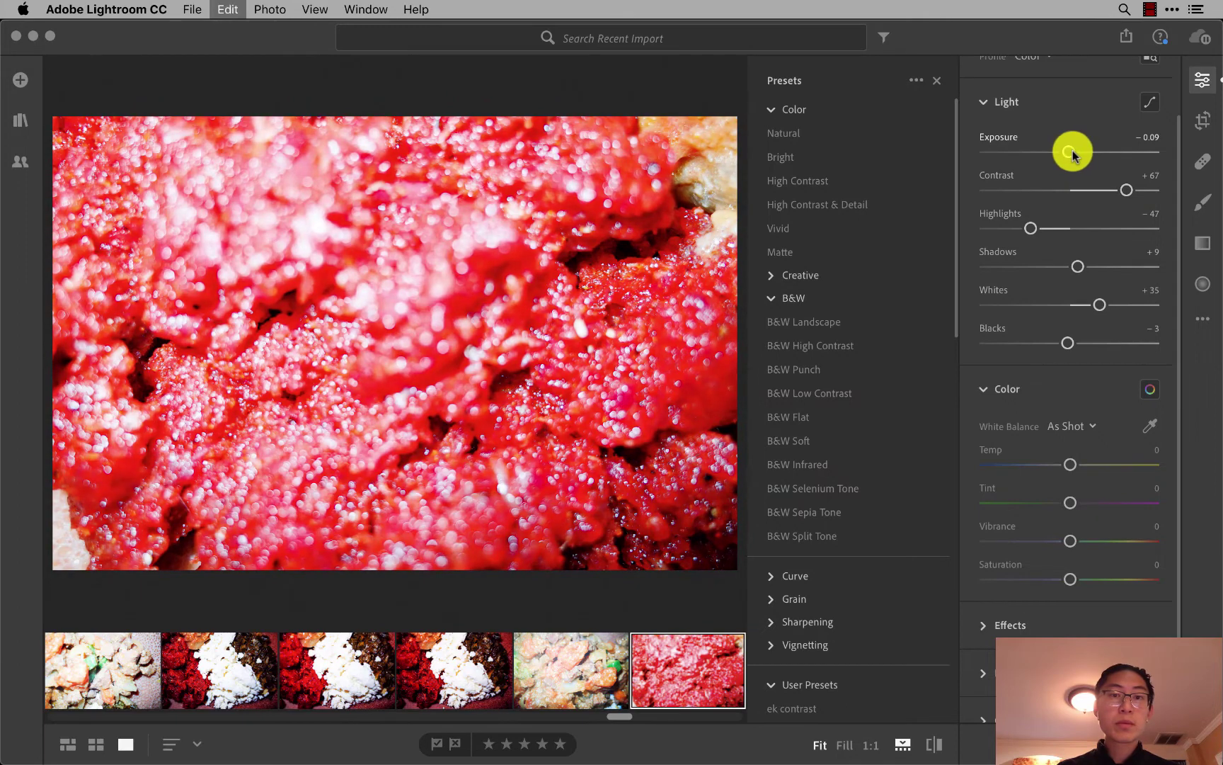
Paste the edits onto the next photos, the red meat bowl and the red-lit portrait.
key(shift+r)
key(Right)
key(super+v)
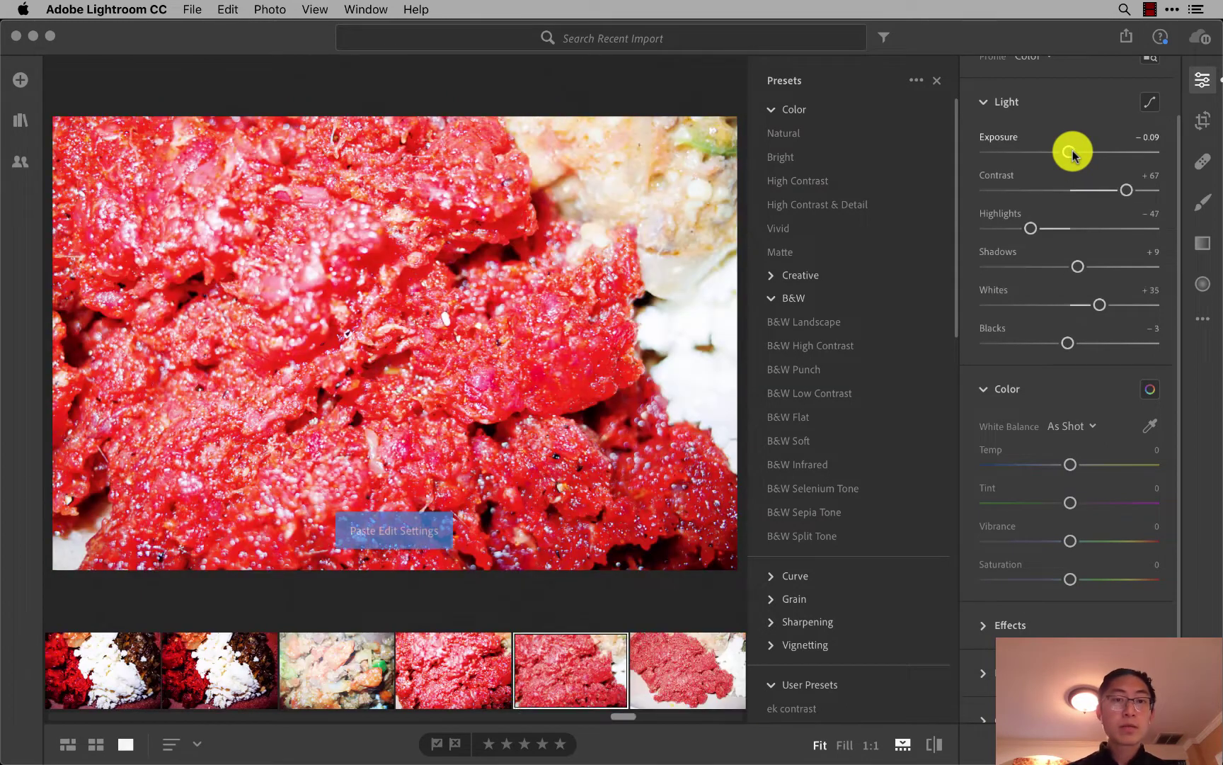
key(super+z)
key(super+v)
key(Right)
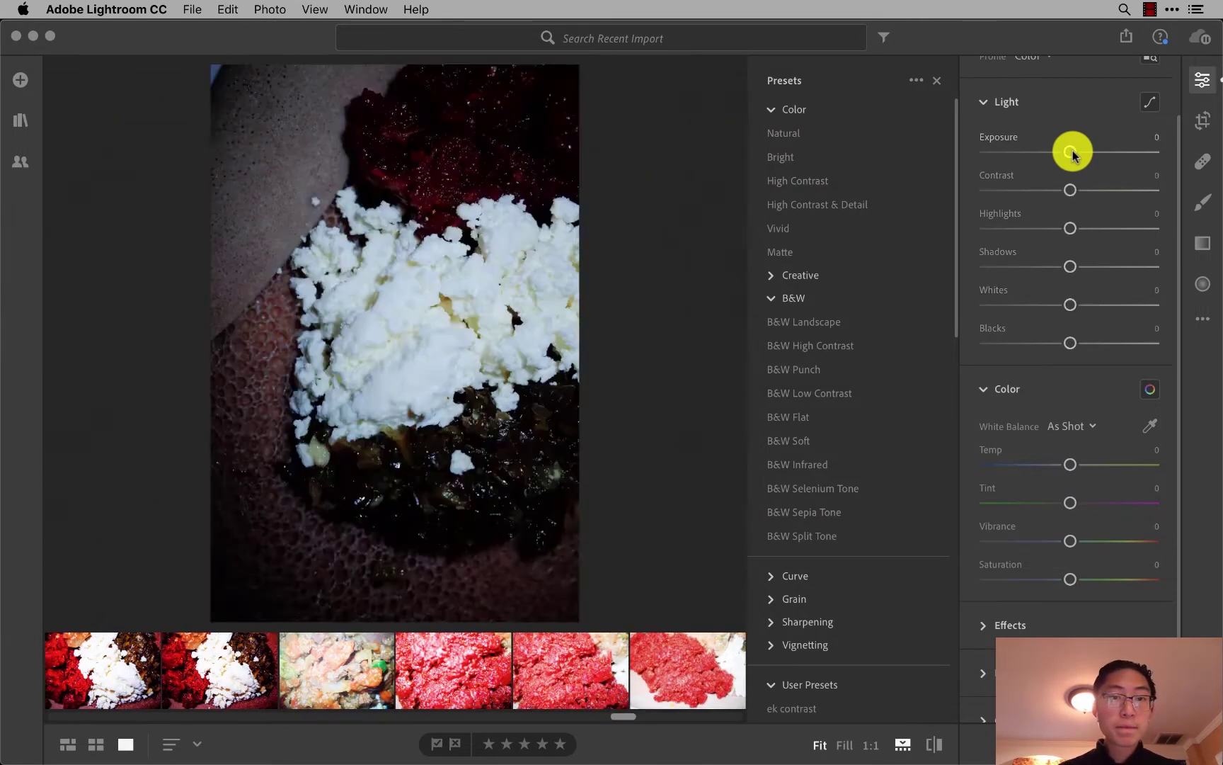
key(super+v)
key(Right)
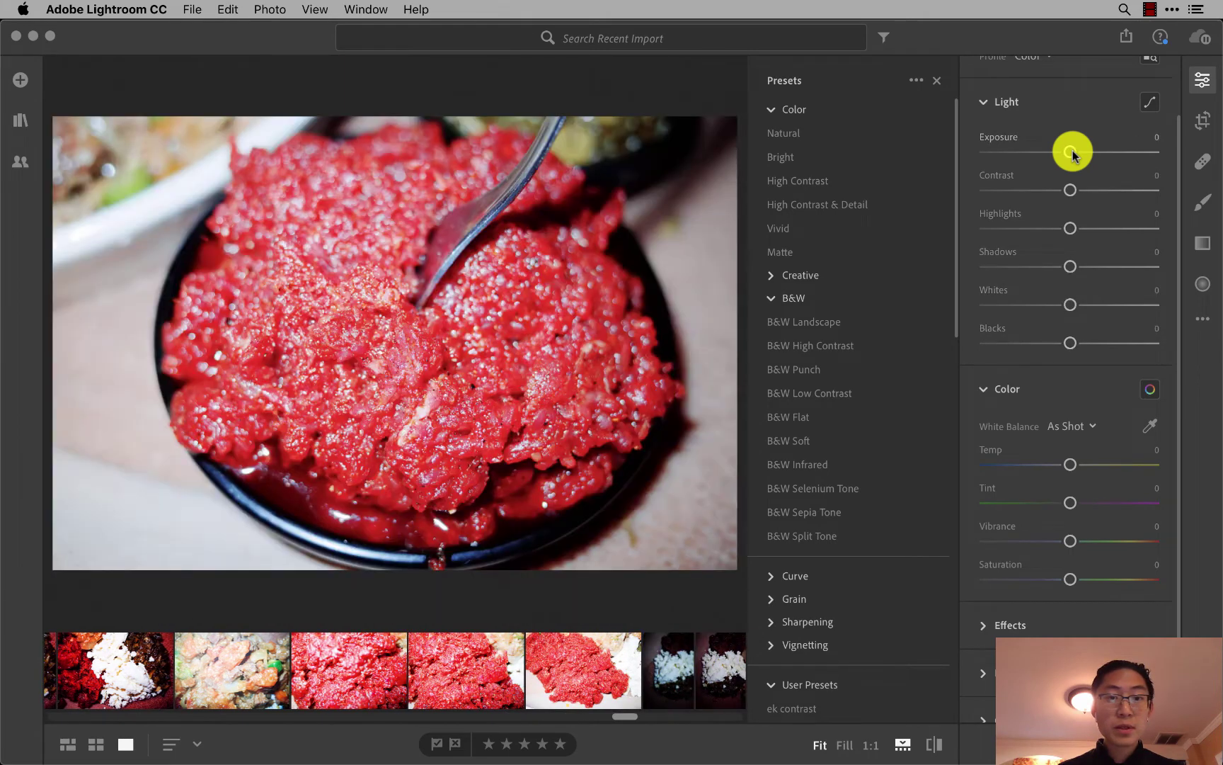
key(super+v)
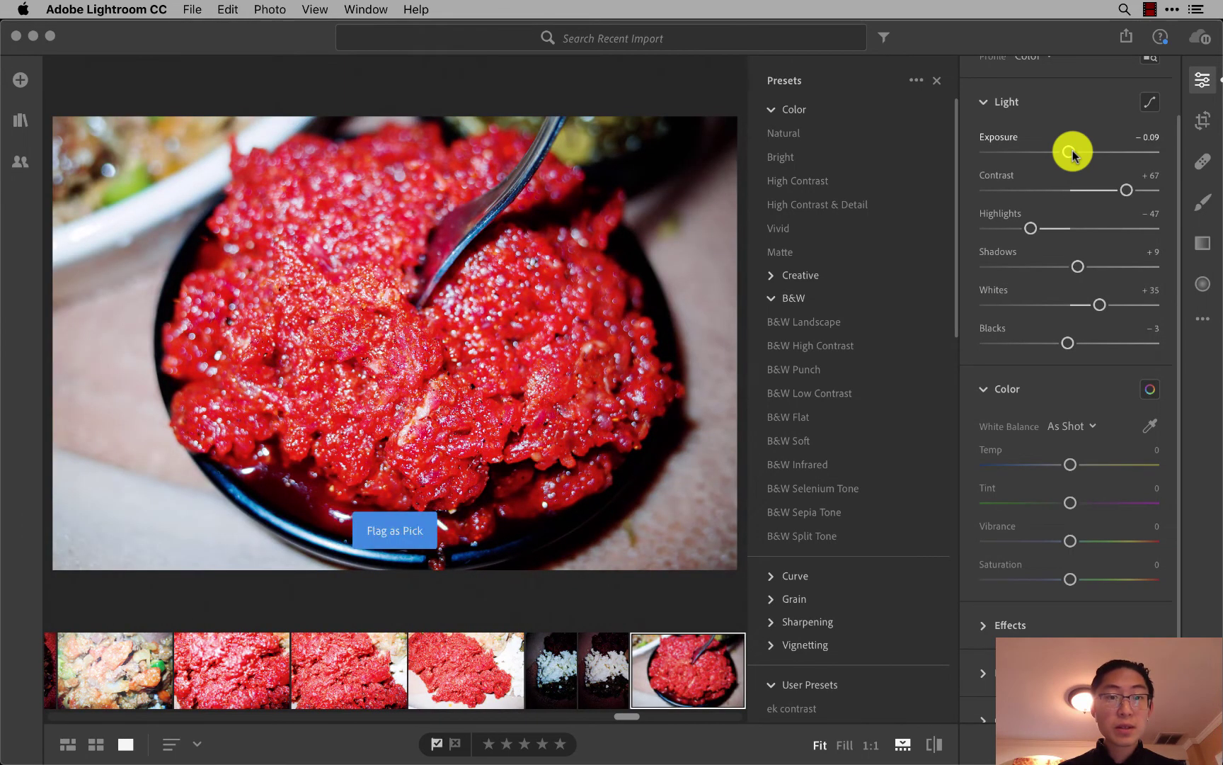
key(Right)
key(Right)
key(Right)
key(Right)
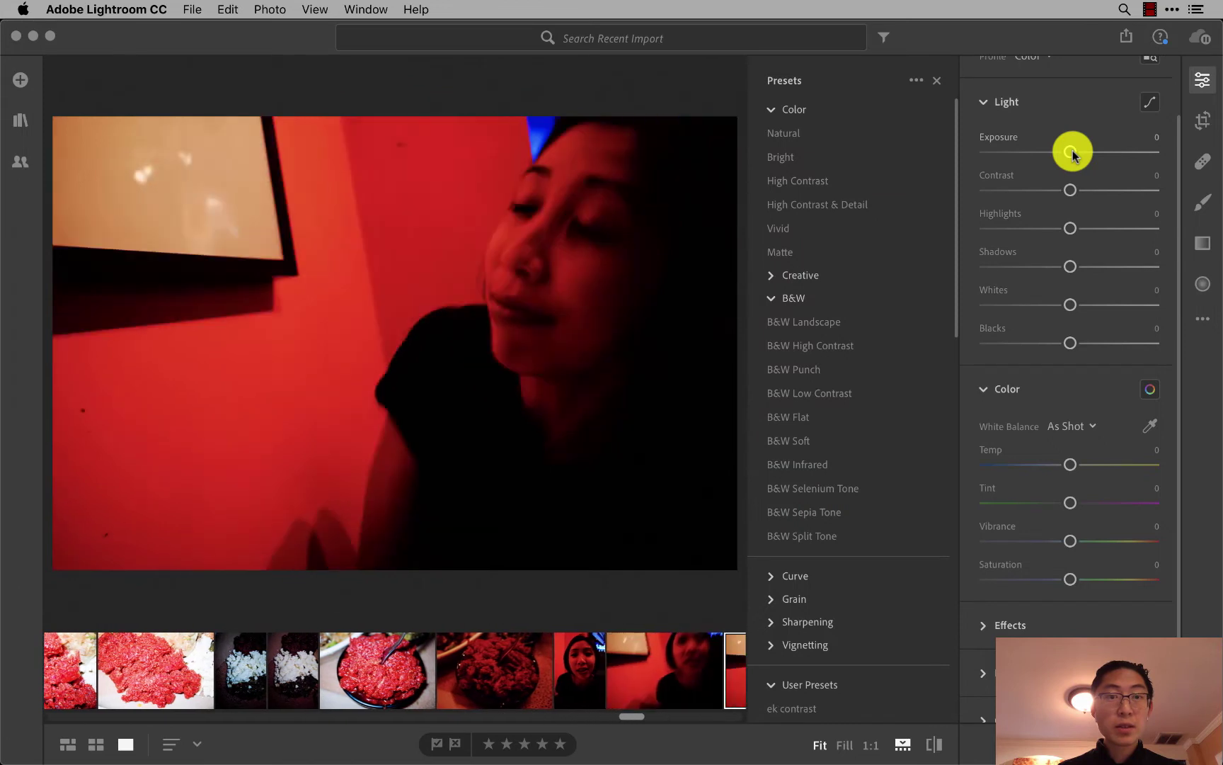
key(super+v)
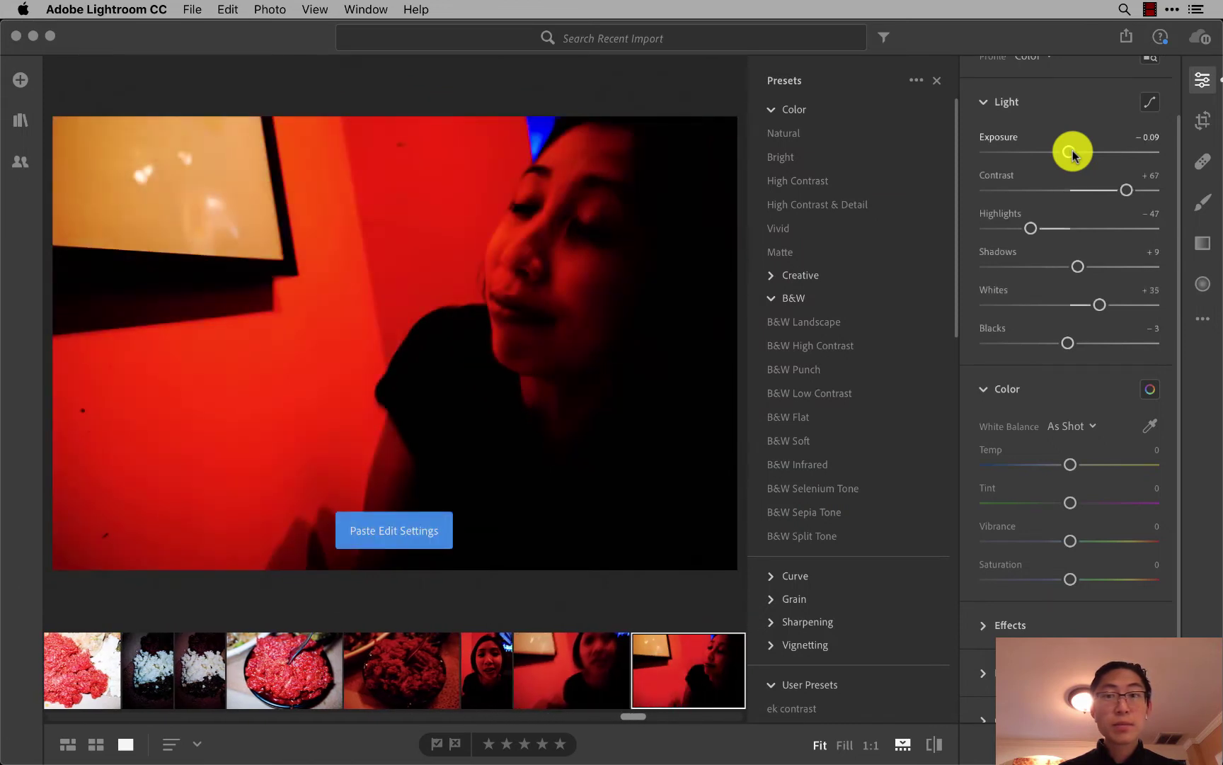
Tune the red portrait: lift Blacks, Whites to +45 and Highlights to −21.
click(1067, 344)
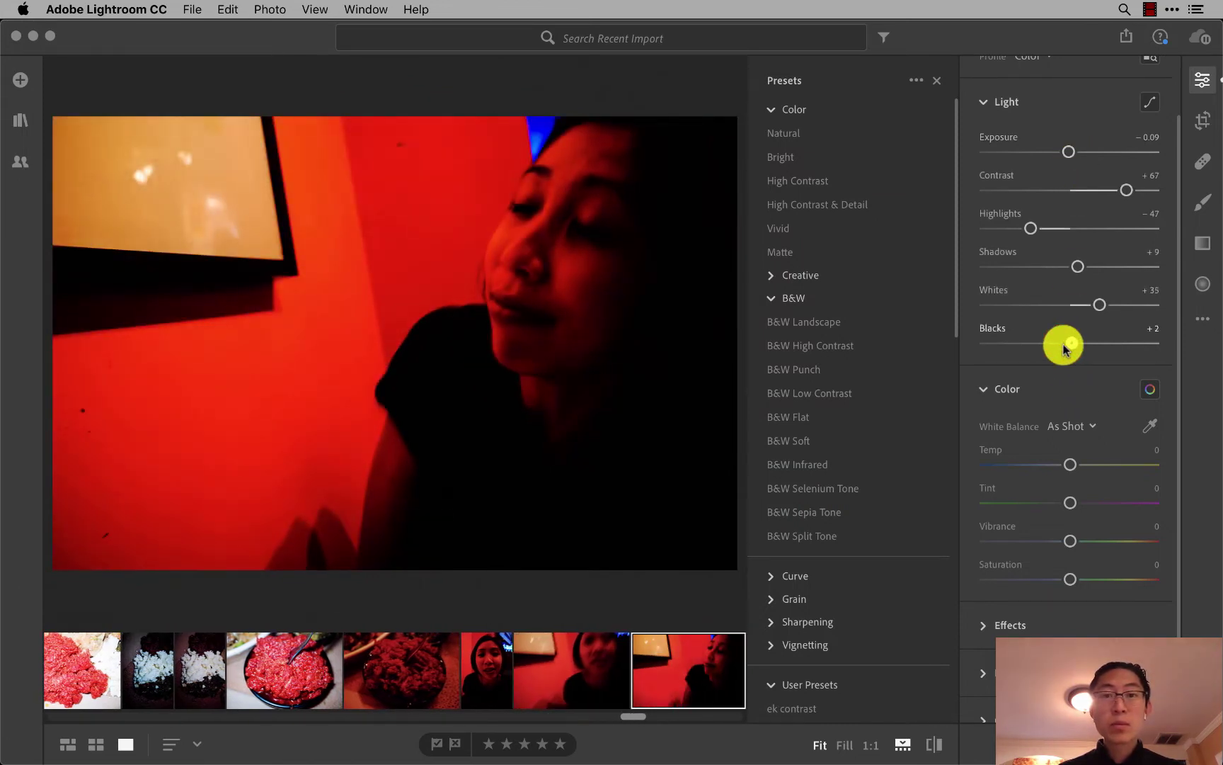
drag(1067, 347, 1096, 345)
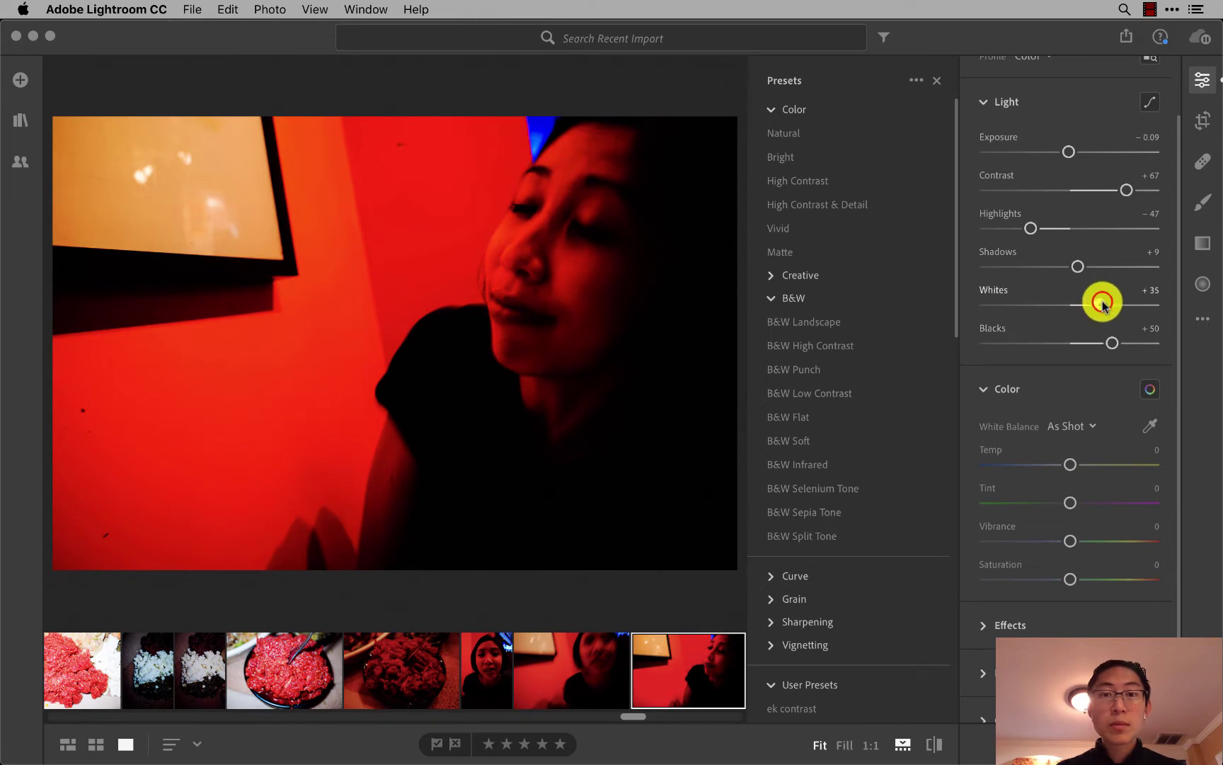
drag(1102, 303, 1109, 311)
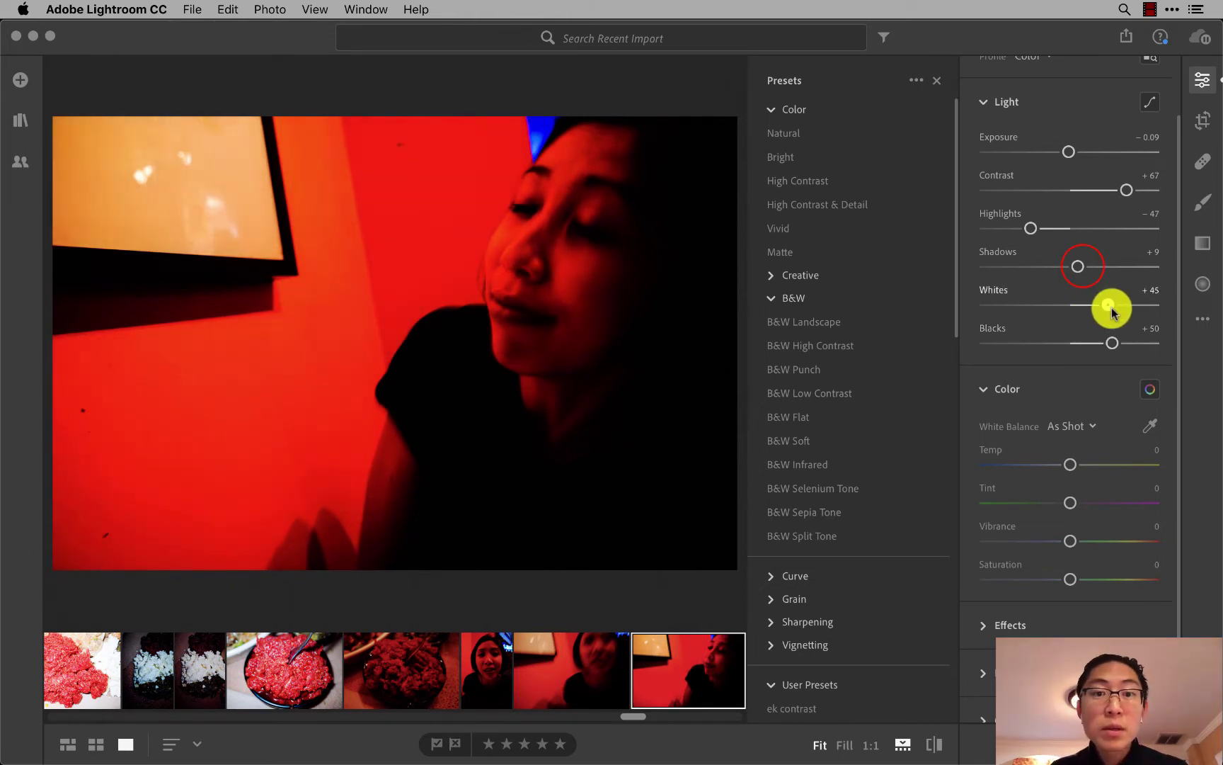
drag(1077, 266, 1083, 268)
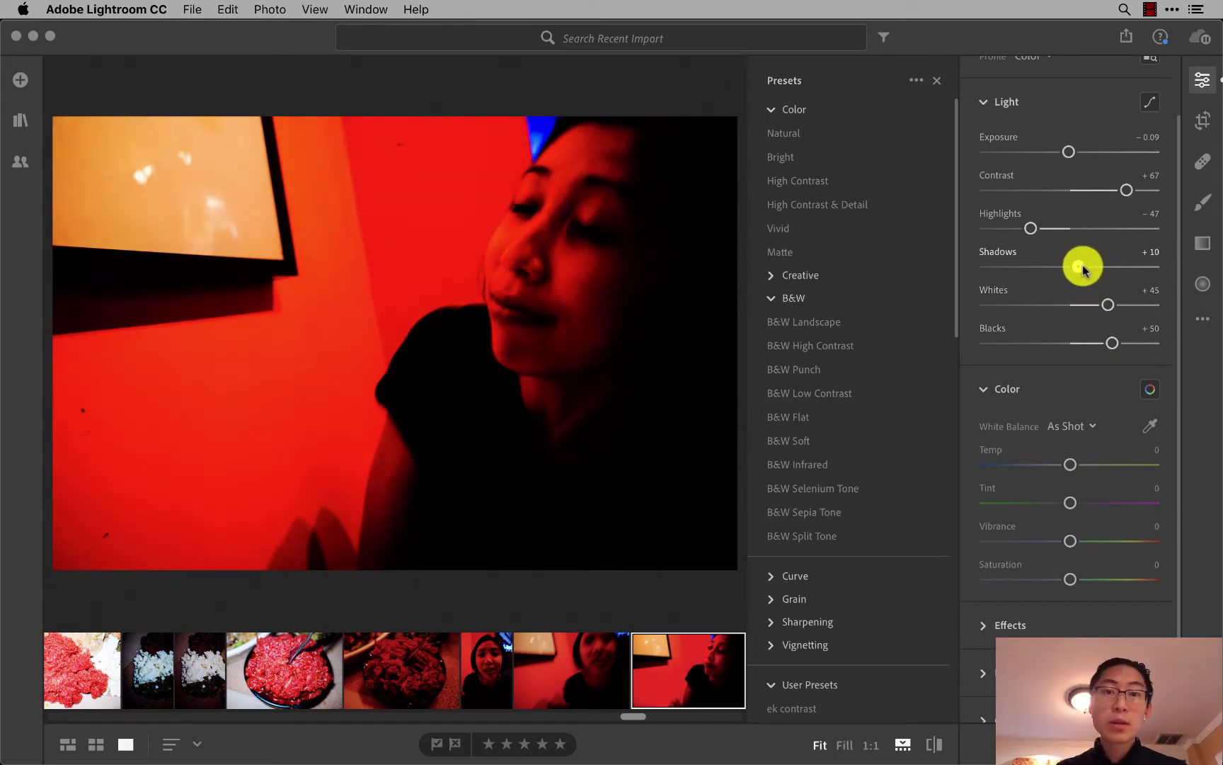
drag(1031, 228, 1057, 236)
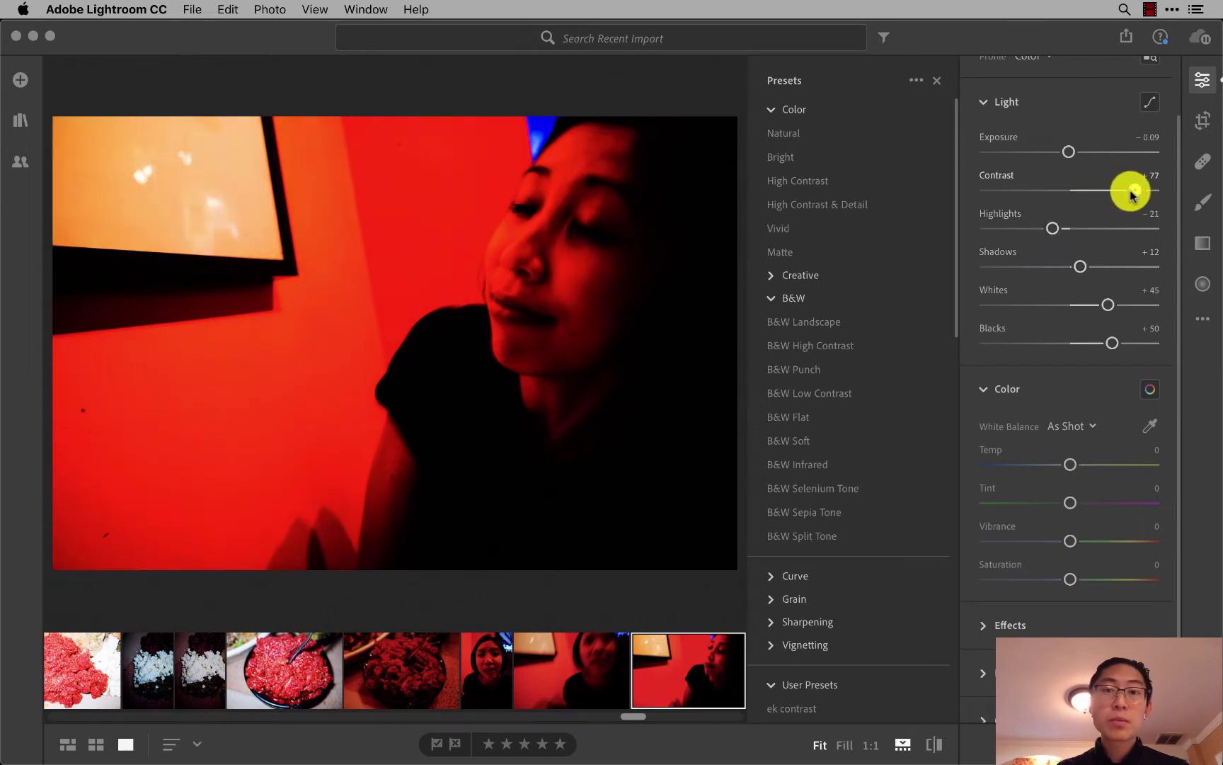
Copy the portrait's edits and paste them onto the next two portraits.
key(super+c)
key(Right)
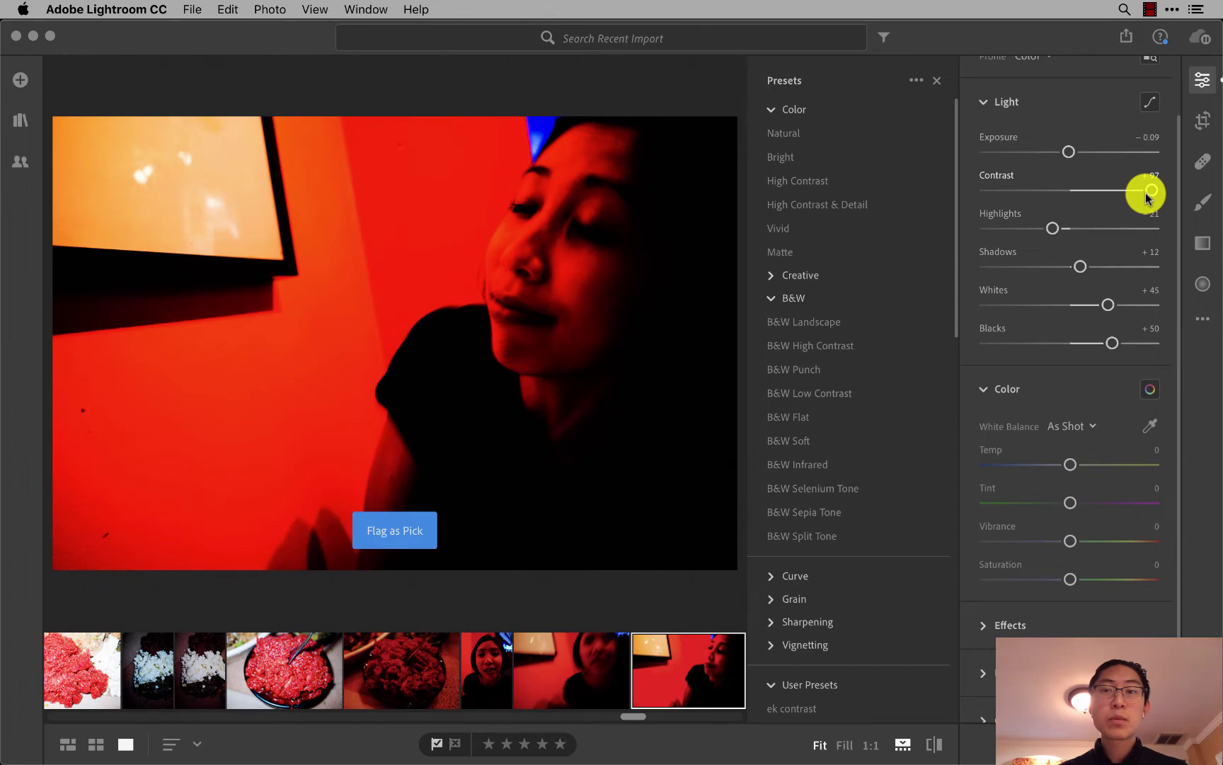
key(super+v)
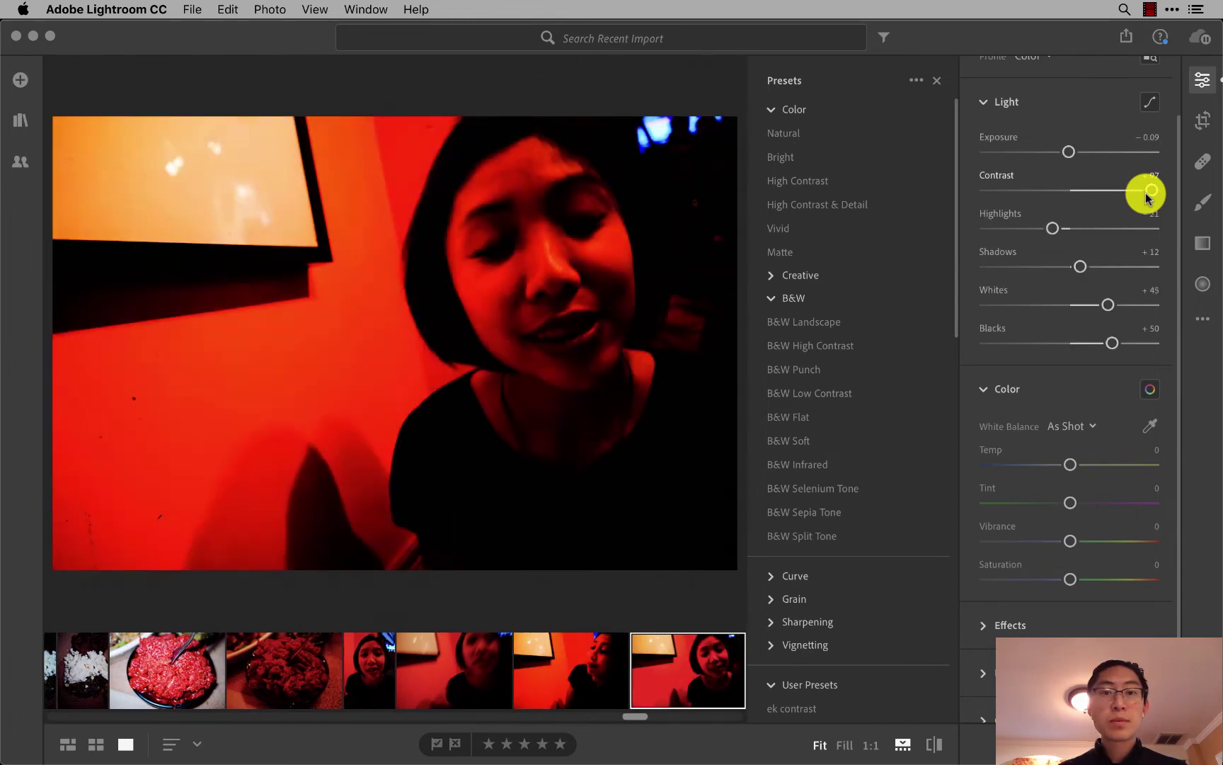
key(Right)
key(super+v)
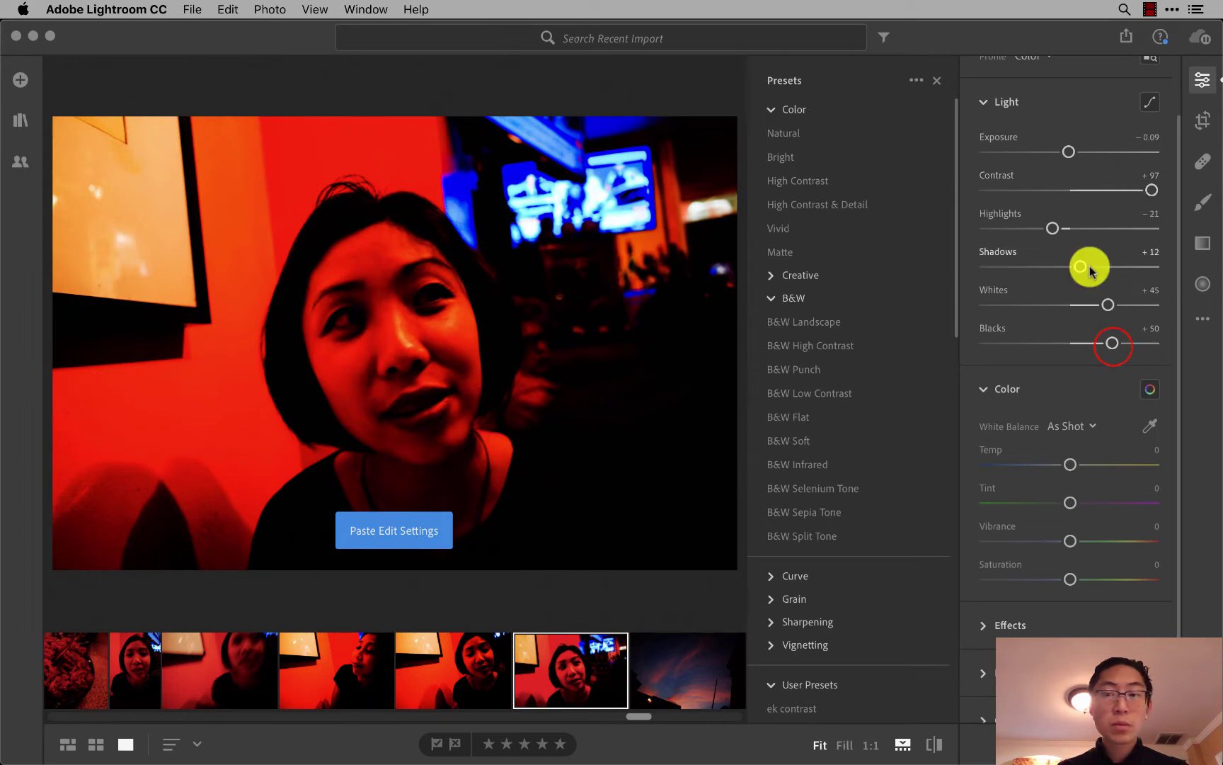
Adjust the last portrait's Blacks, Whites and Shadows and push Contrast to +100.
drag(1113, 343, 1106, 344)
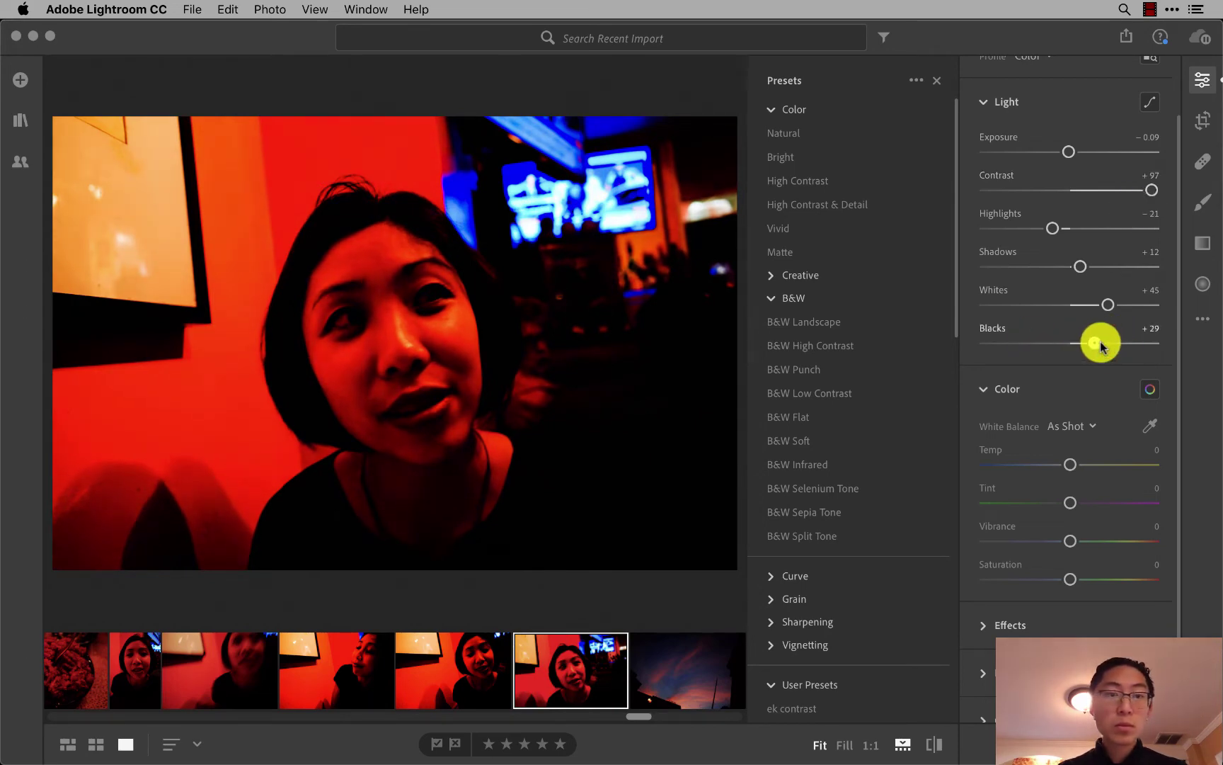
drag(1109, 305, 1054, 234)
click(1081, 267)
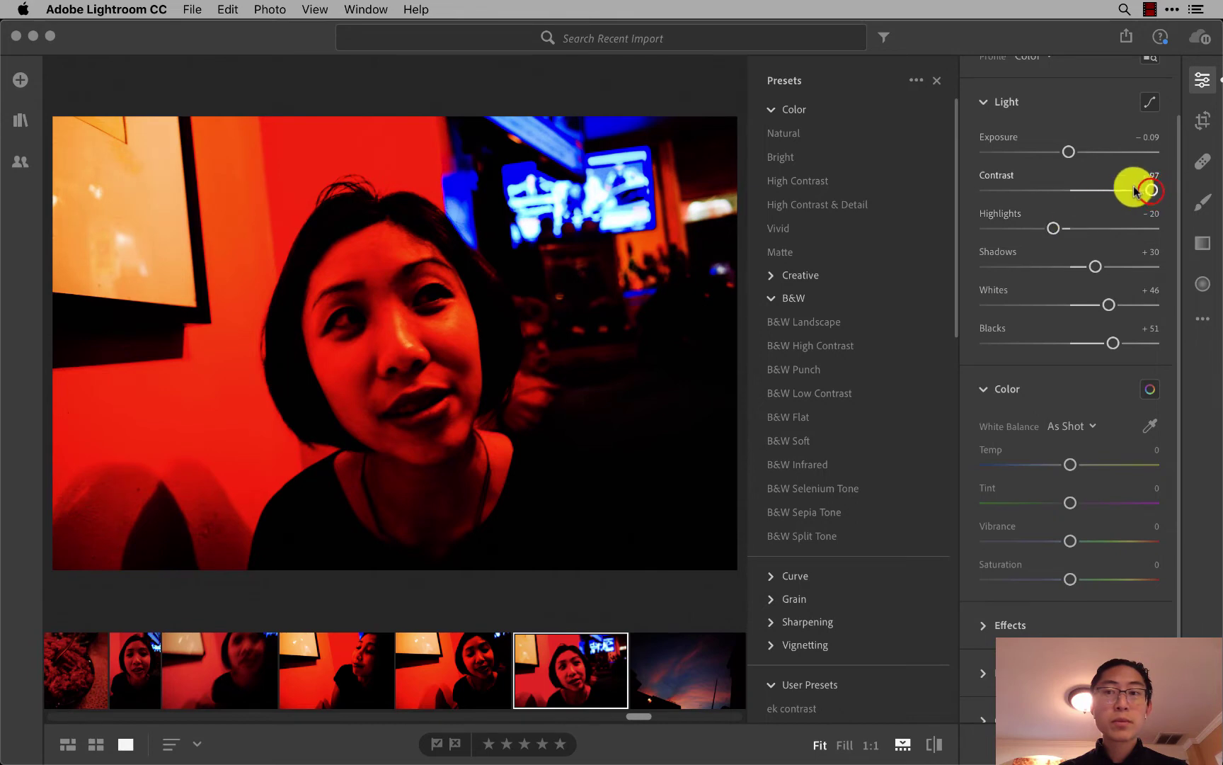
drag(1149, 193, 1167, 200)
Copy the finished portrait edit and paste it onto the sunset photo.
key(super+c)
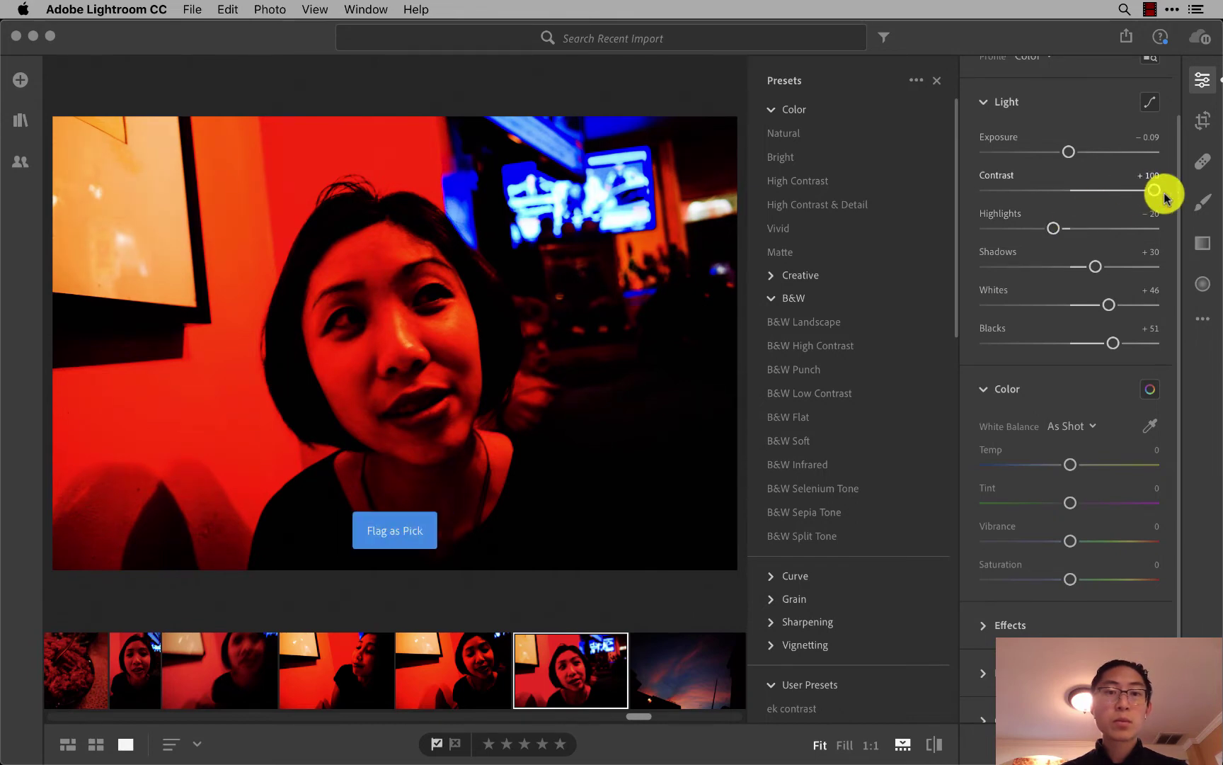
key(Right)
key(super+v)
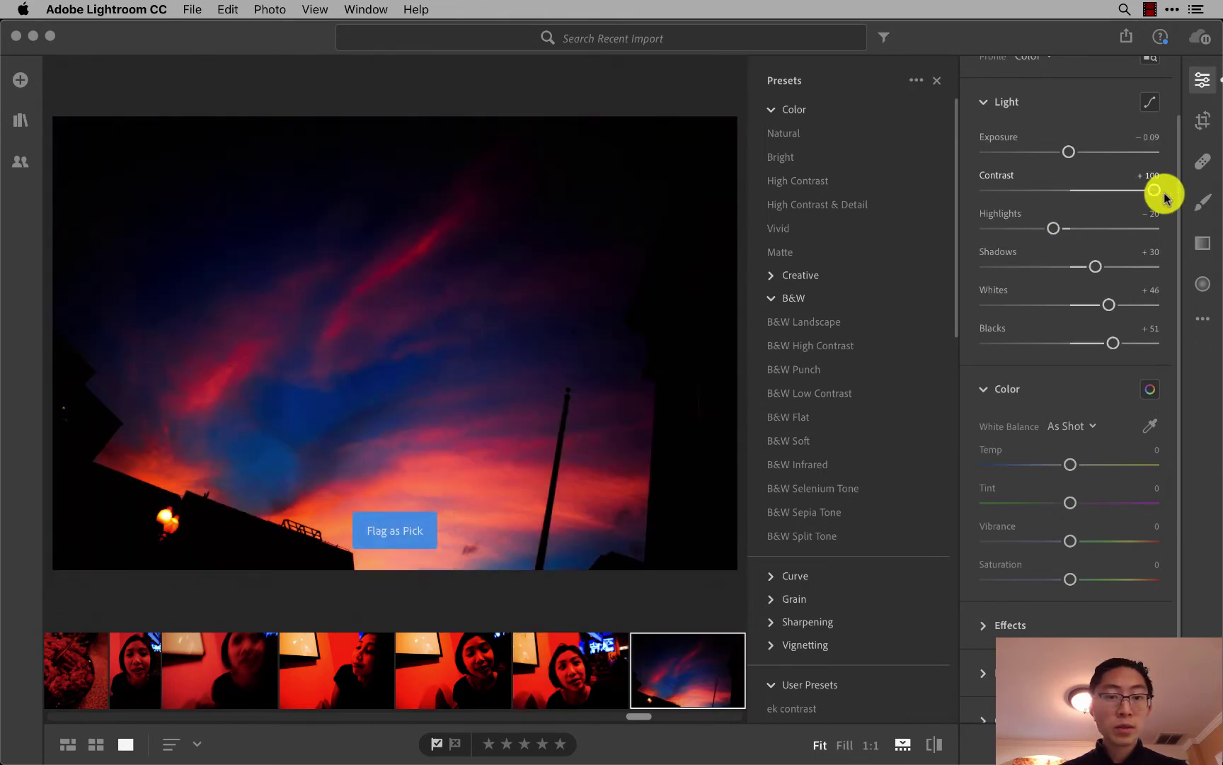
Paste the high-contrast edit onto the remaining sunset photos and the two cloud photos.
key(Right)
key(super+v)
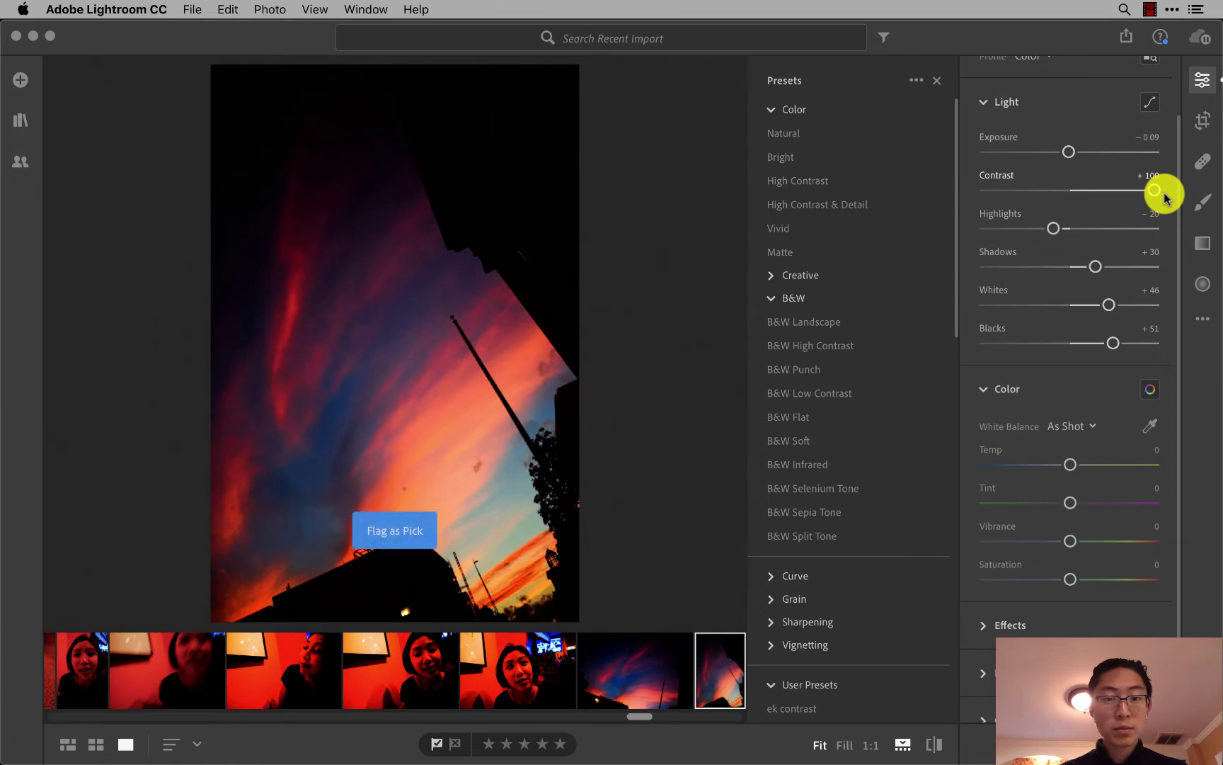
key(Right)
key(super+v)
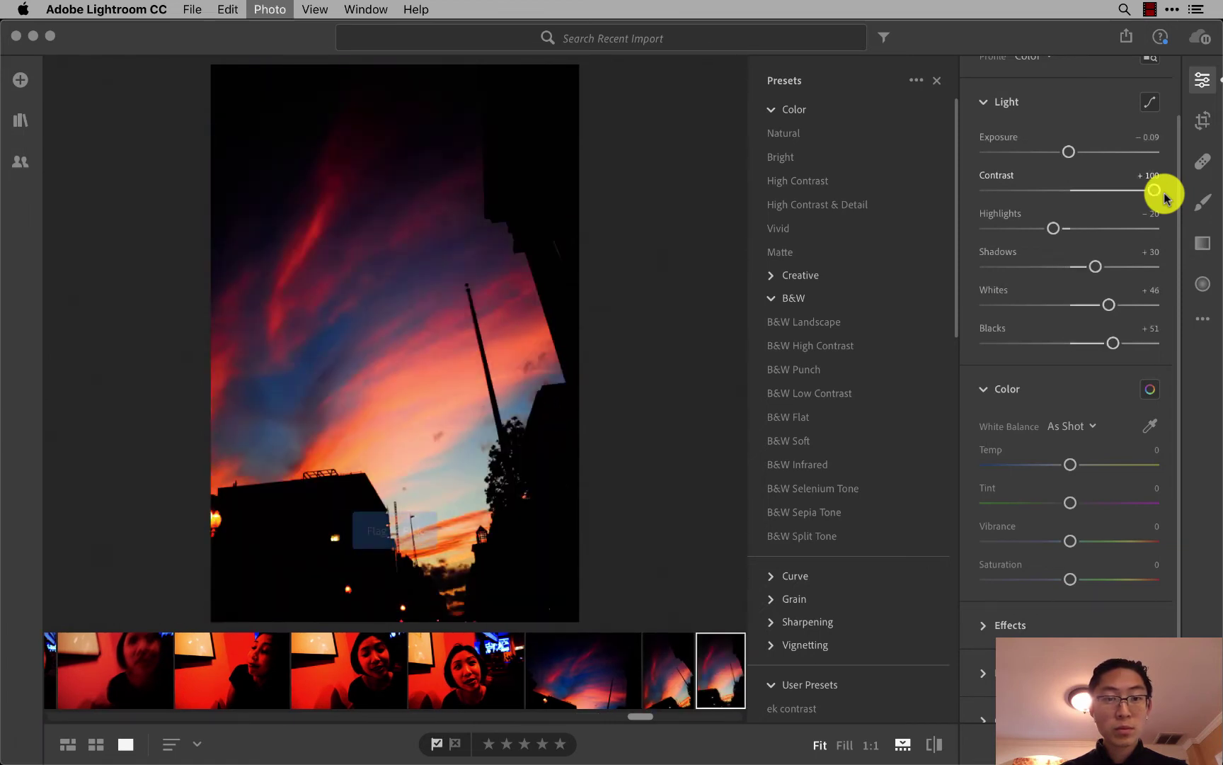
key(Right)
key(super+v)
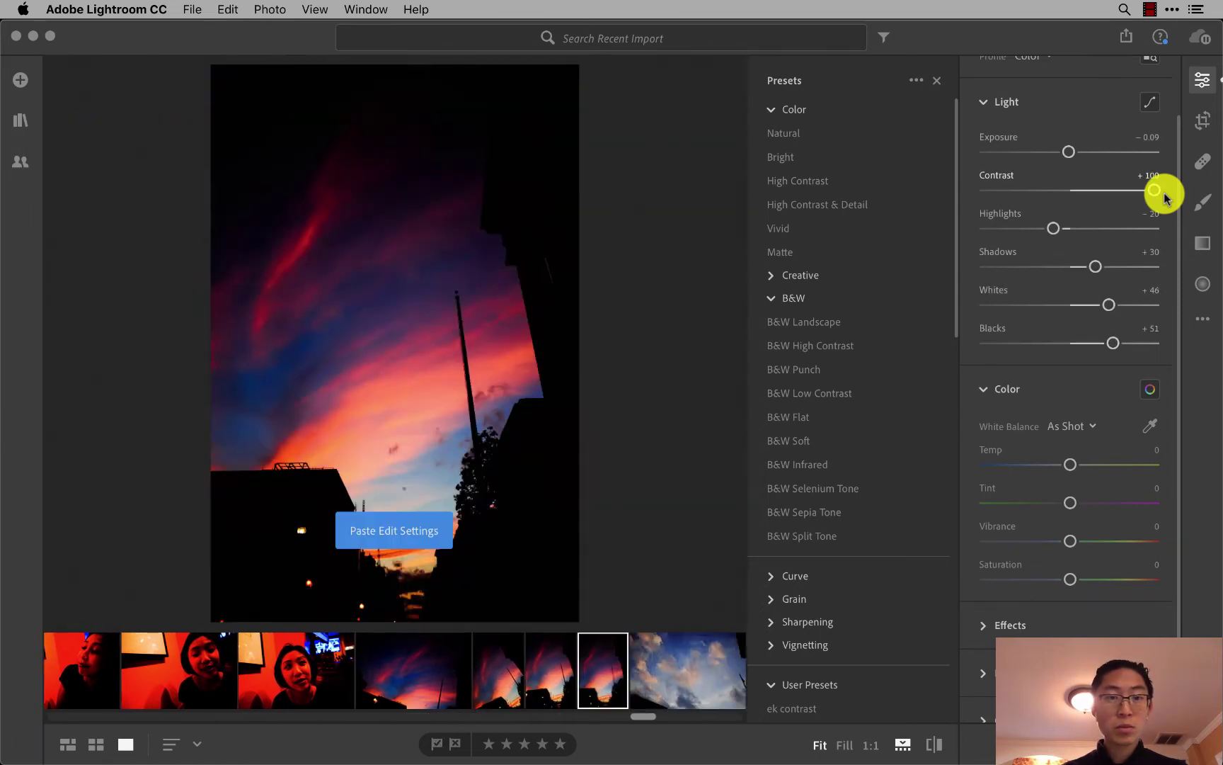
key(Right)
key(super+v)
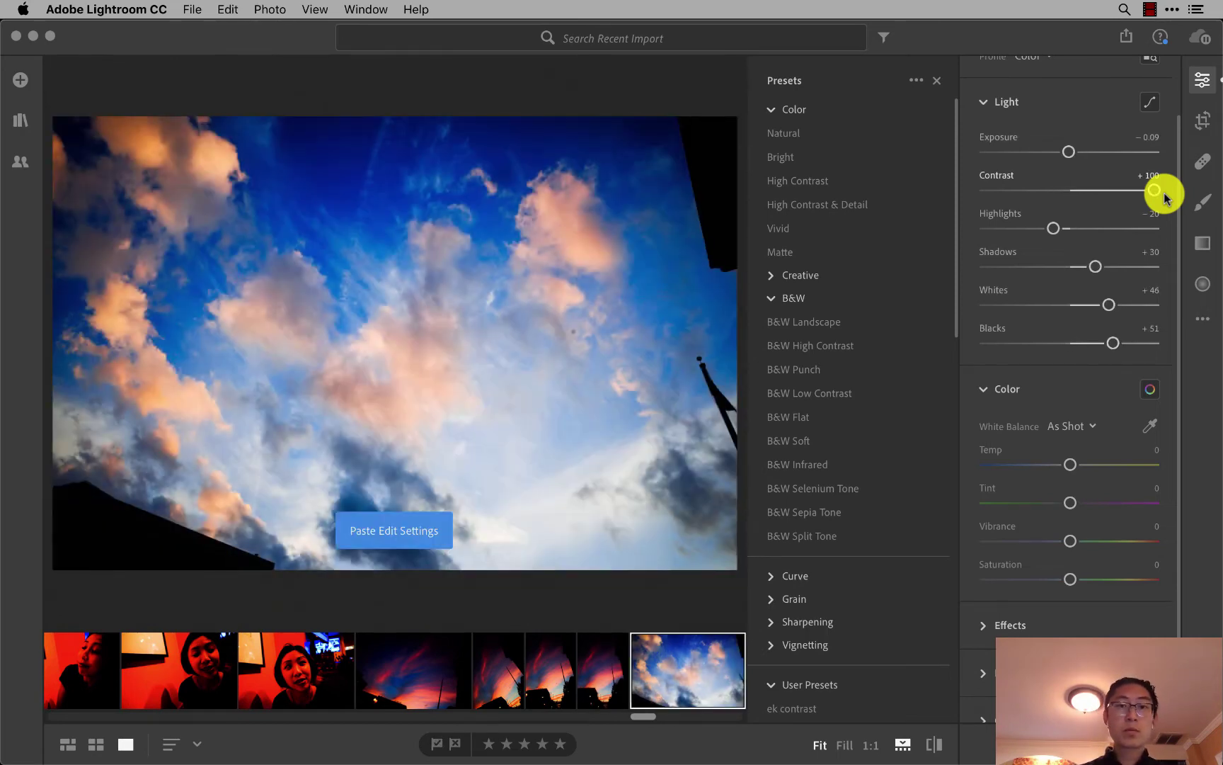
key(Right)
key(super+v)
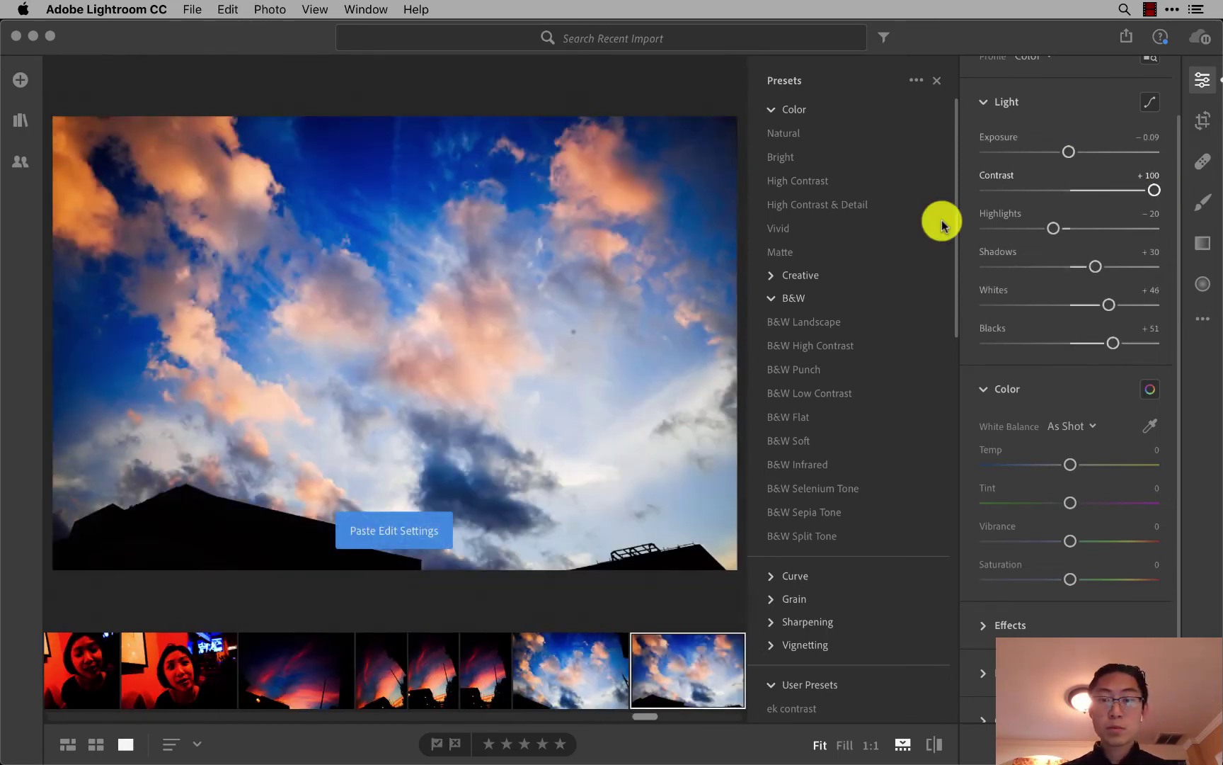
Start creating a preset named 'ricoh pop' from these settings, then cancel without saving.
scroll(874, 357, down, 1)
scroll(874, 358, down, 10)
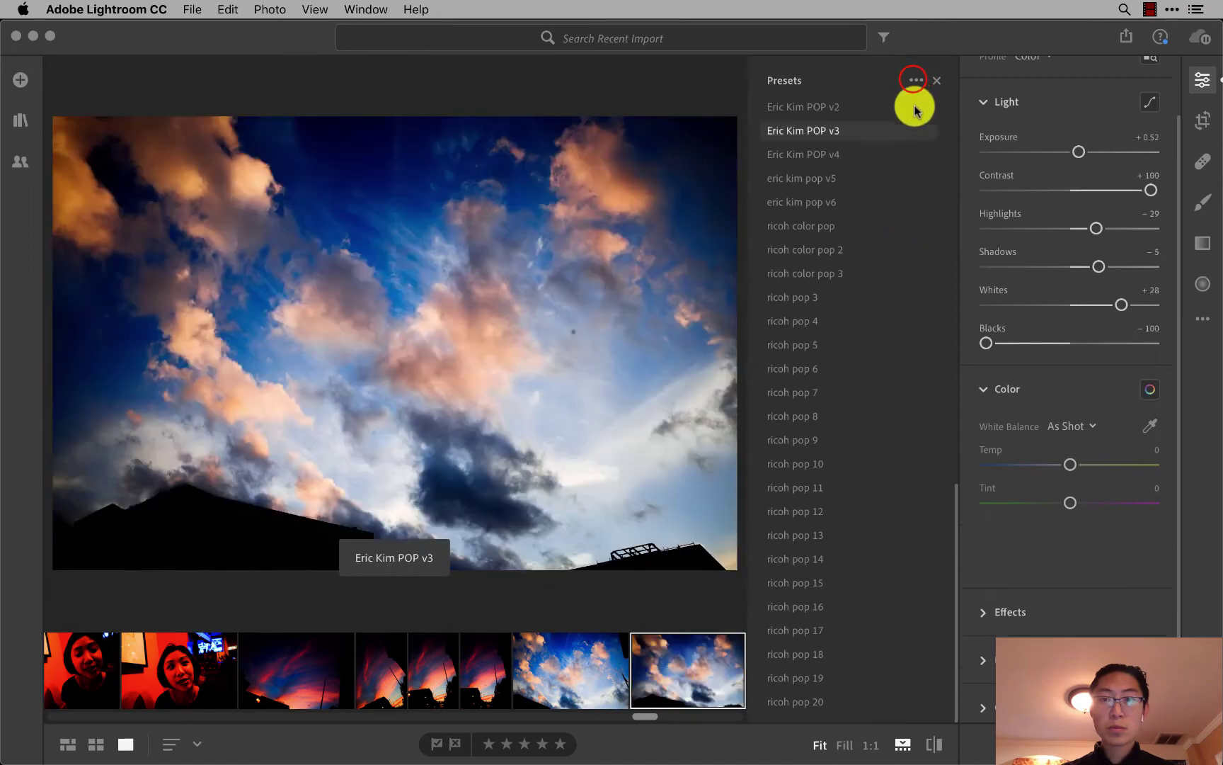
click(916, 80)
click(908, 122)
text(ricoh pop)
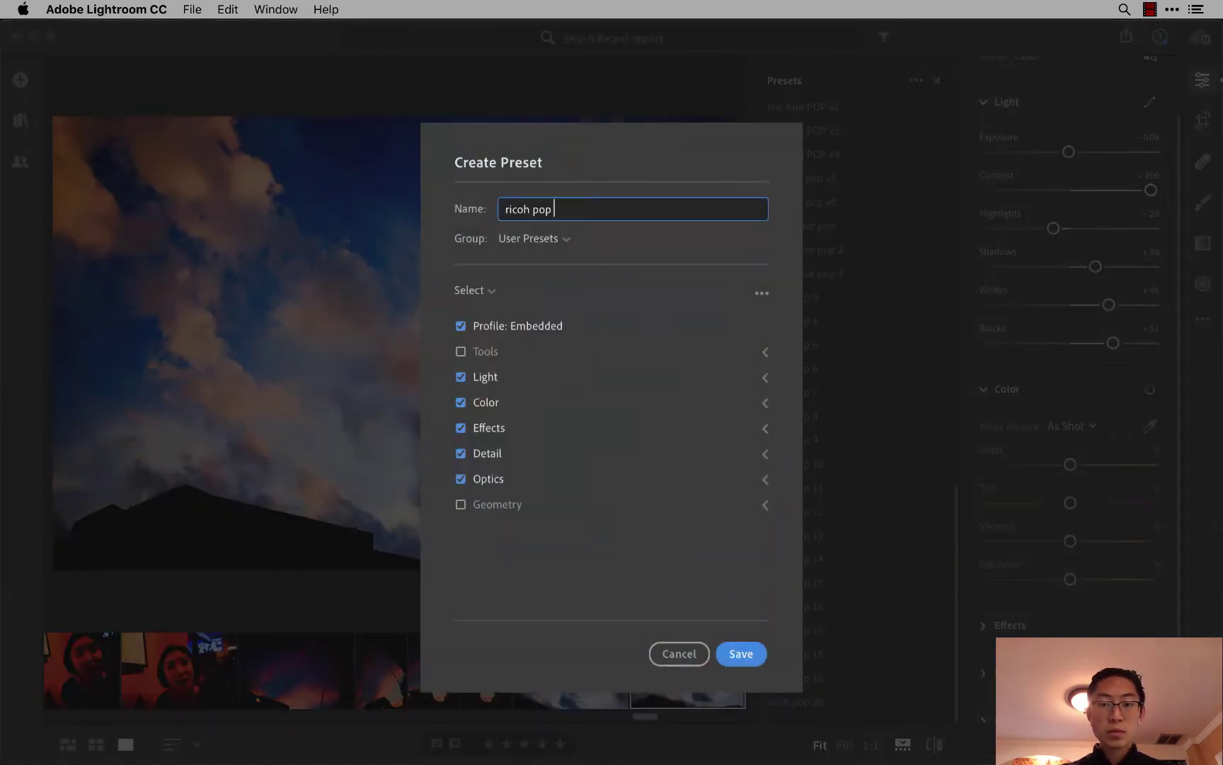
key(Escape)
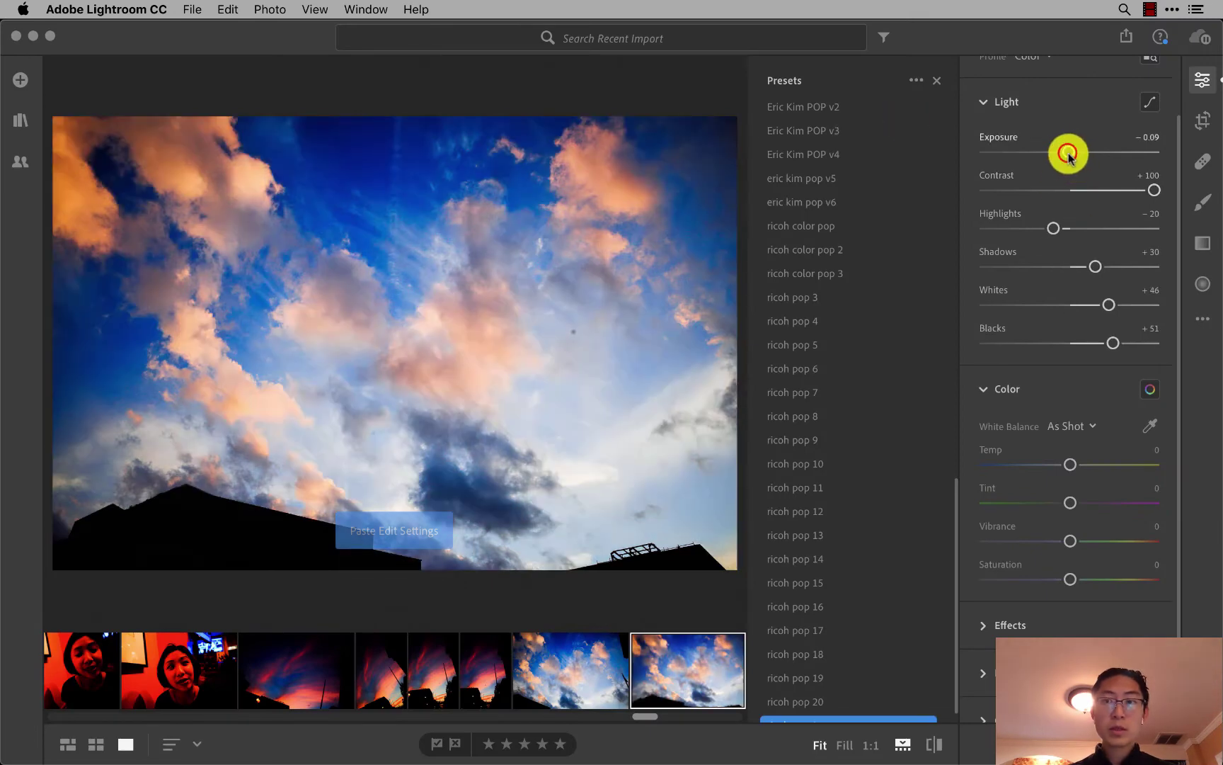
Paste the copied edits onto each of the next nine photos in turn.
key(Right)
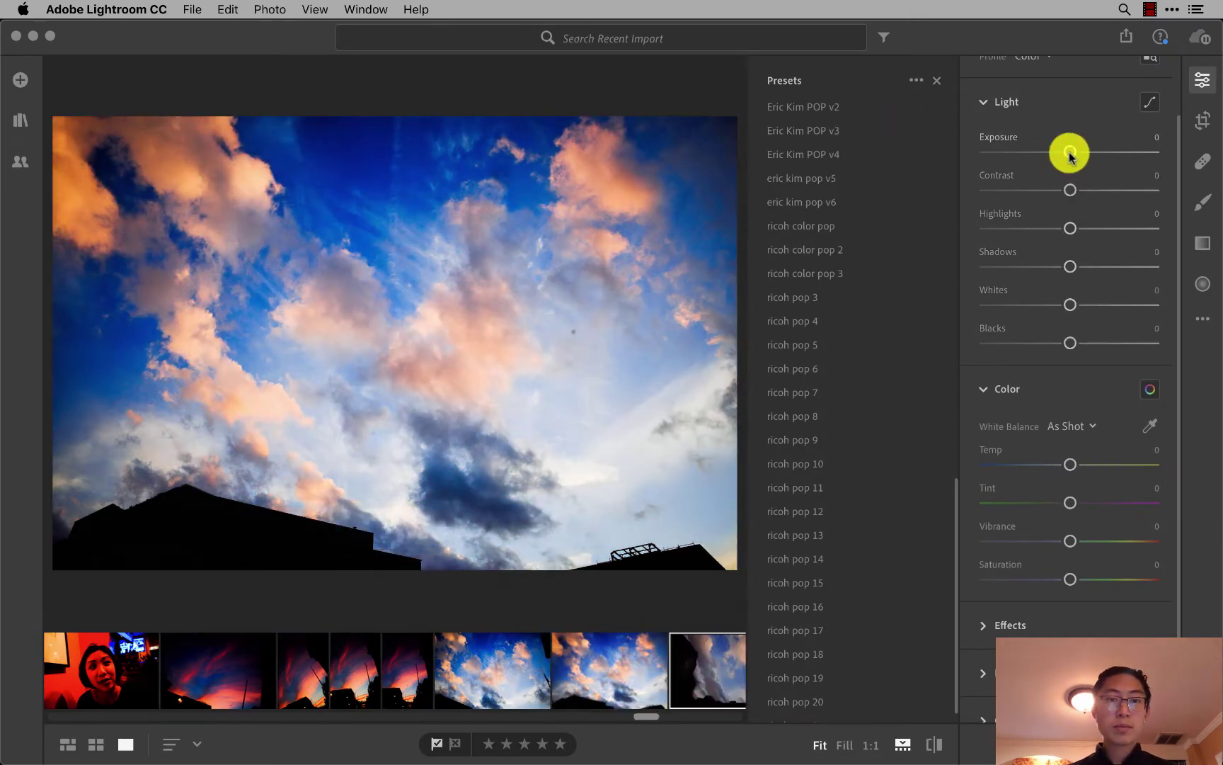
key(super+v)
key(Right)
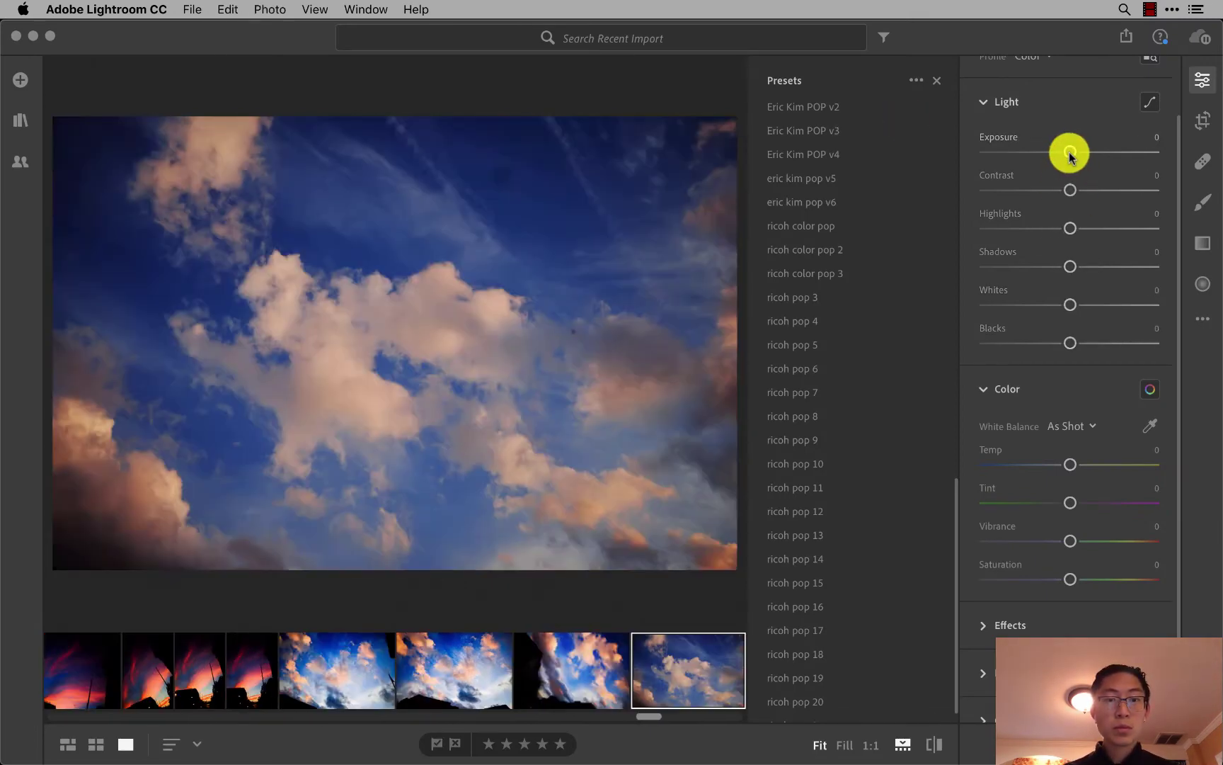
key(super+v)
key(Right)
key(super+v)
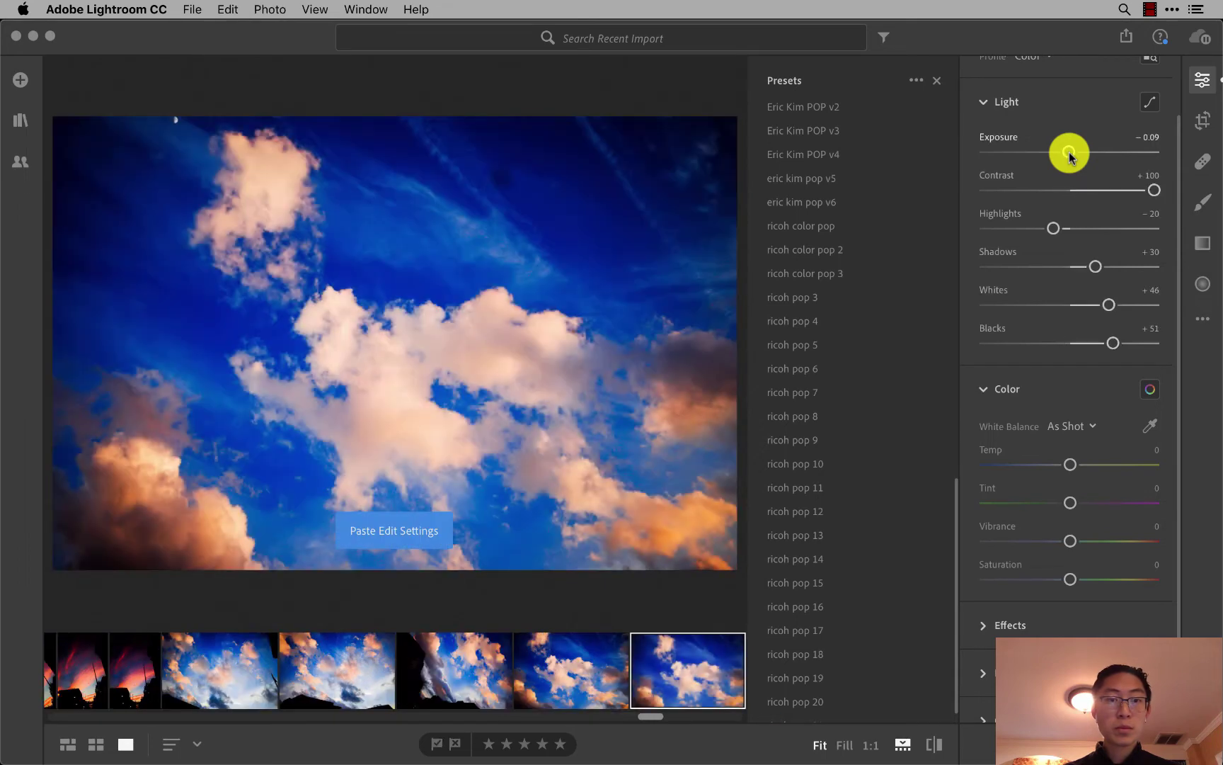
key(Right)
key(super+v)
key(Right)
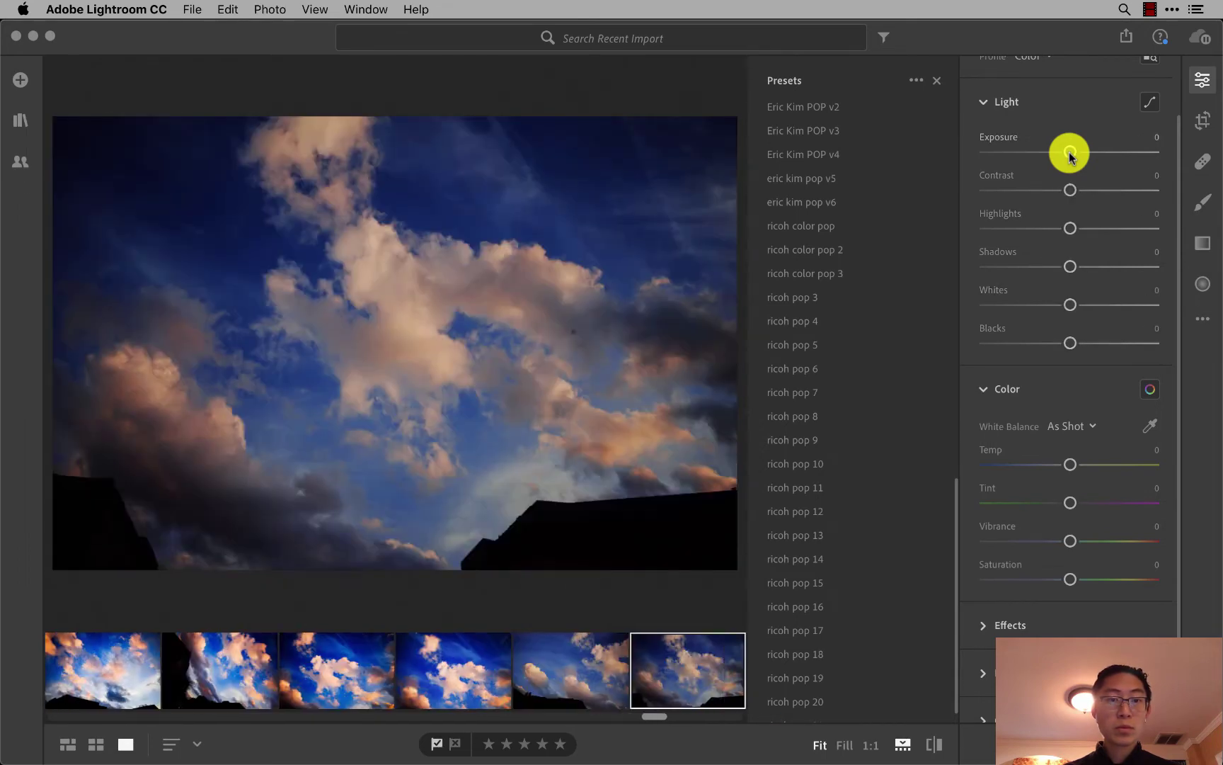
key(Left)
key(Left)
key(Right)
key(super+v)
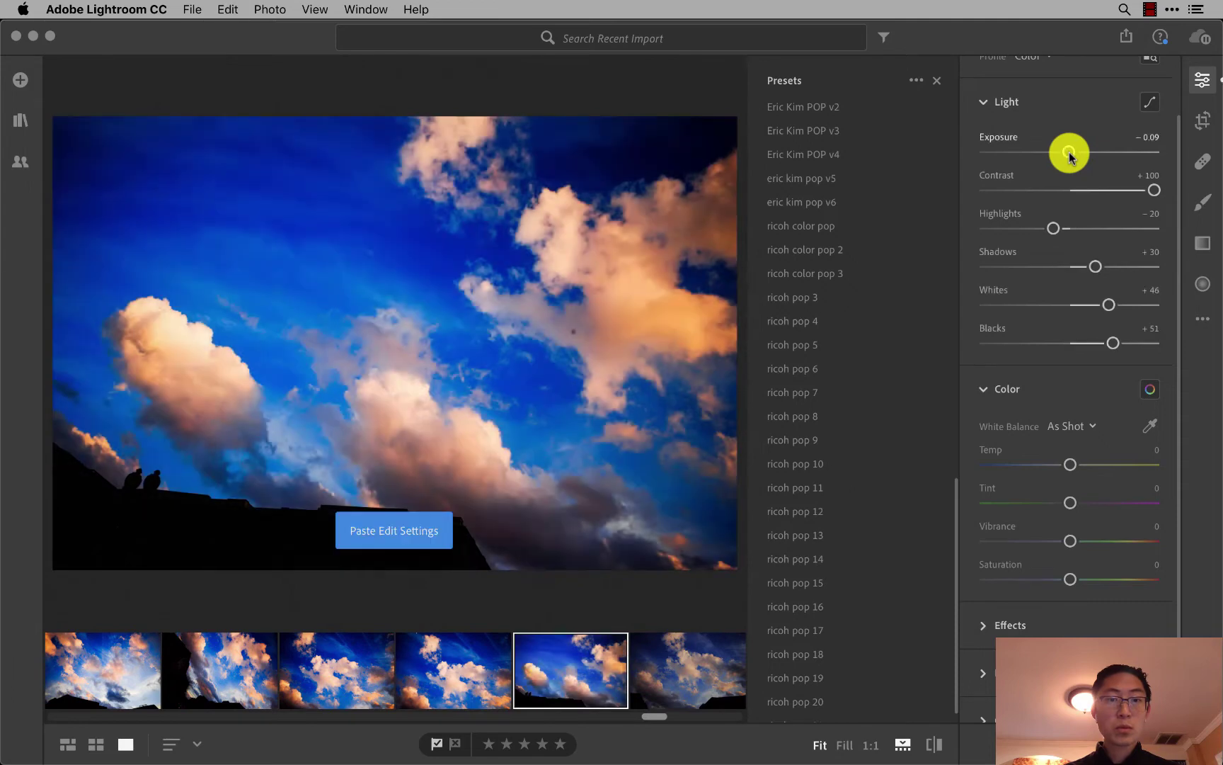
key(Right)
key(super+v)
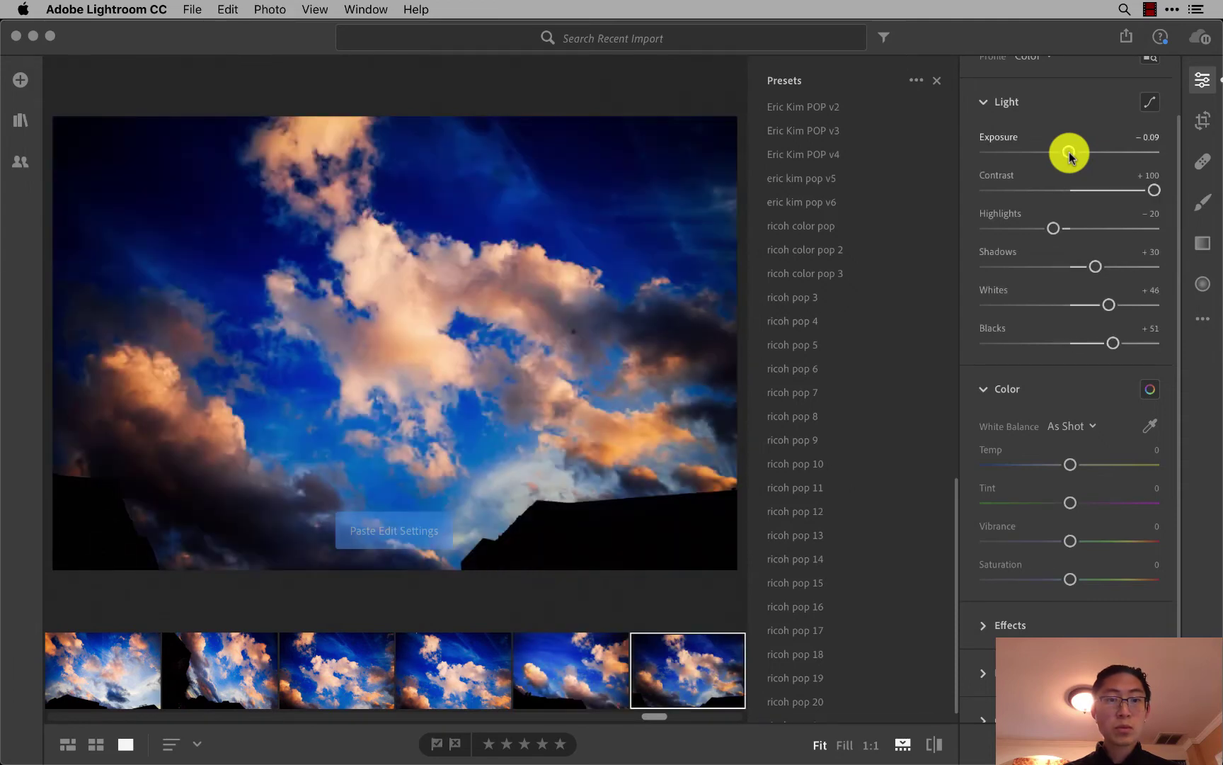
key(Right)
key(super+v)
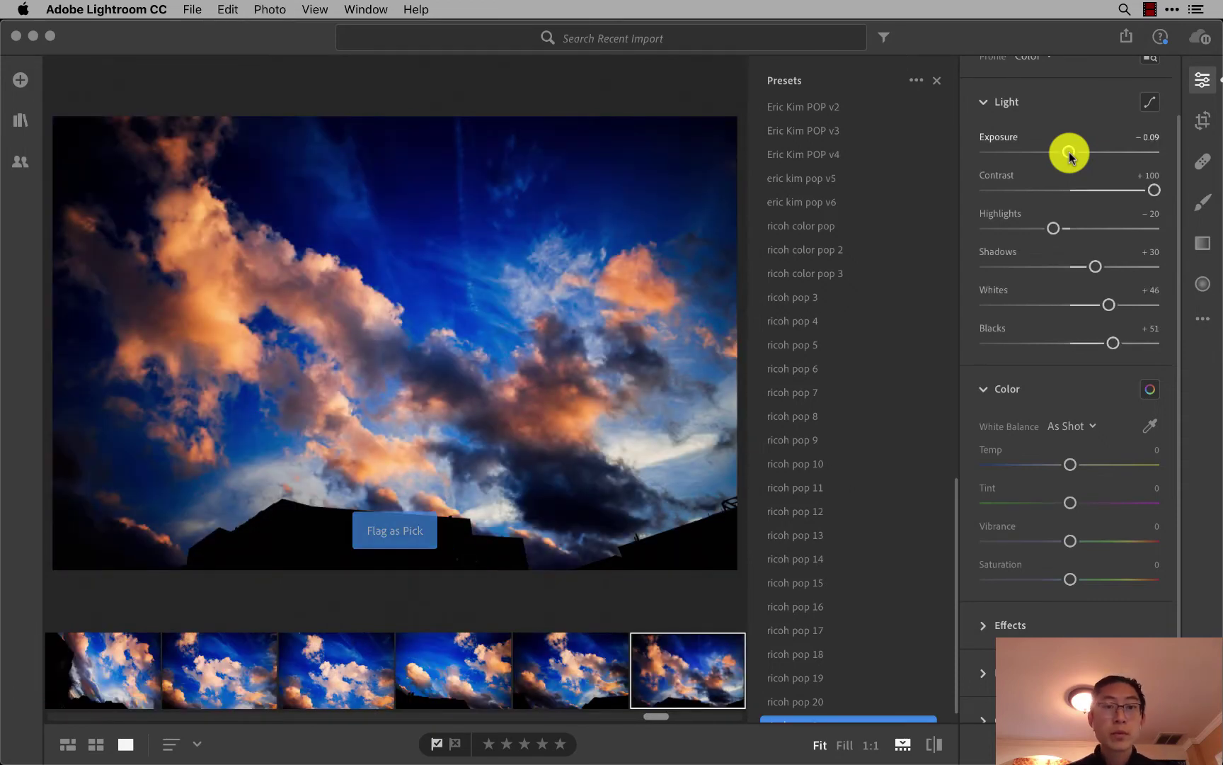
key(Right)
key(super+v)
key(Right)
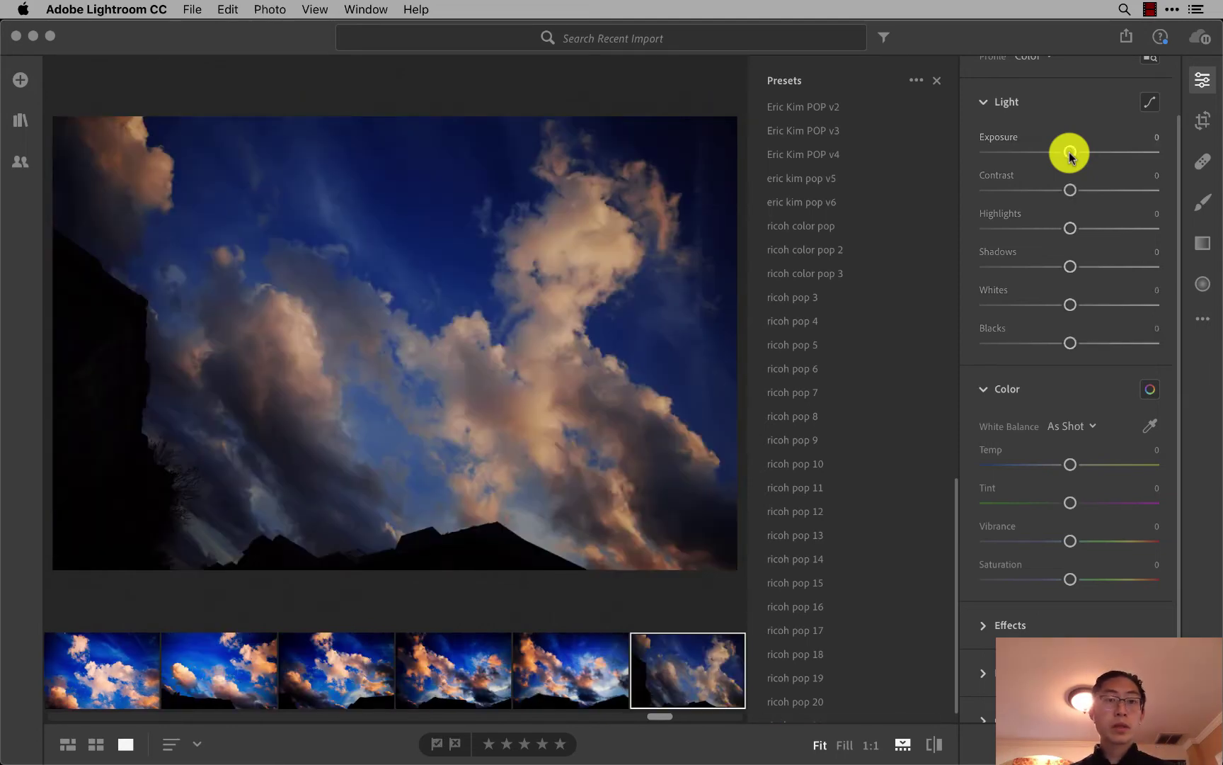
key(super+v)
Flag the current photo as a pick and leave the world-map photo unedited.
key(p)
key(Right)
key(super+v)
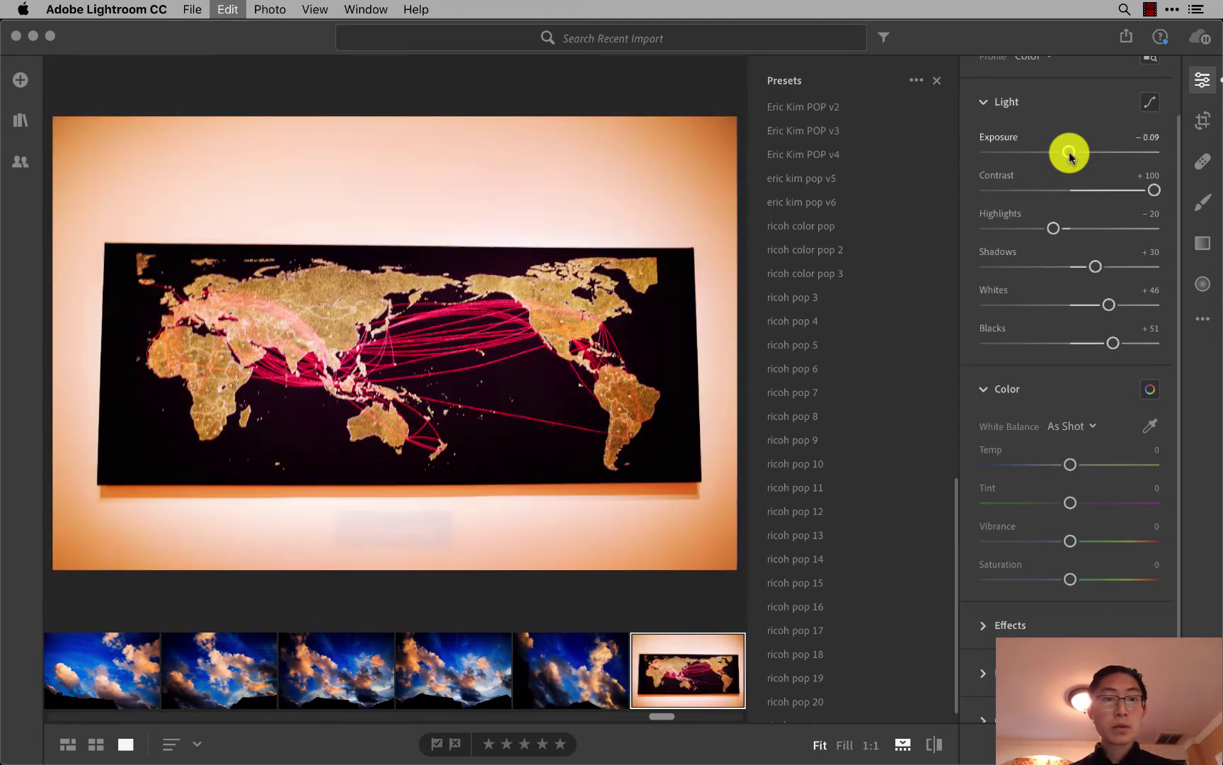
key(super+z)
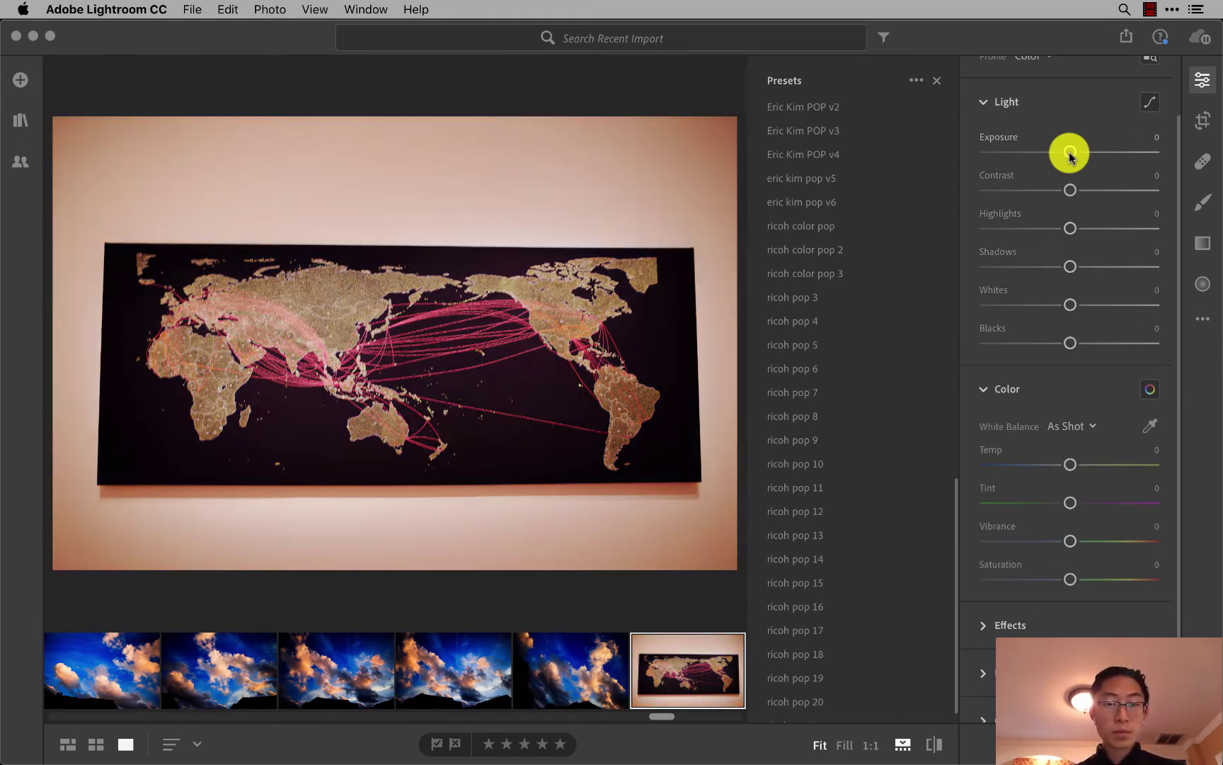
Filter the grid to the 133 picked photos and select all of them.
key(g)
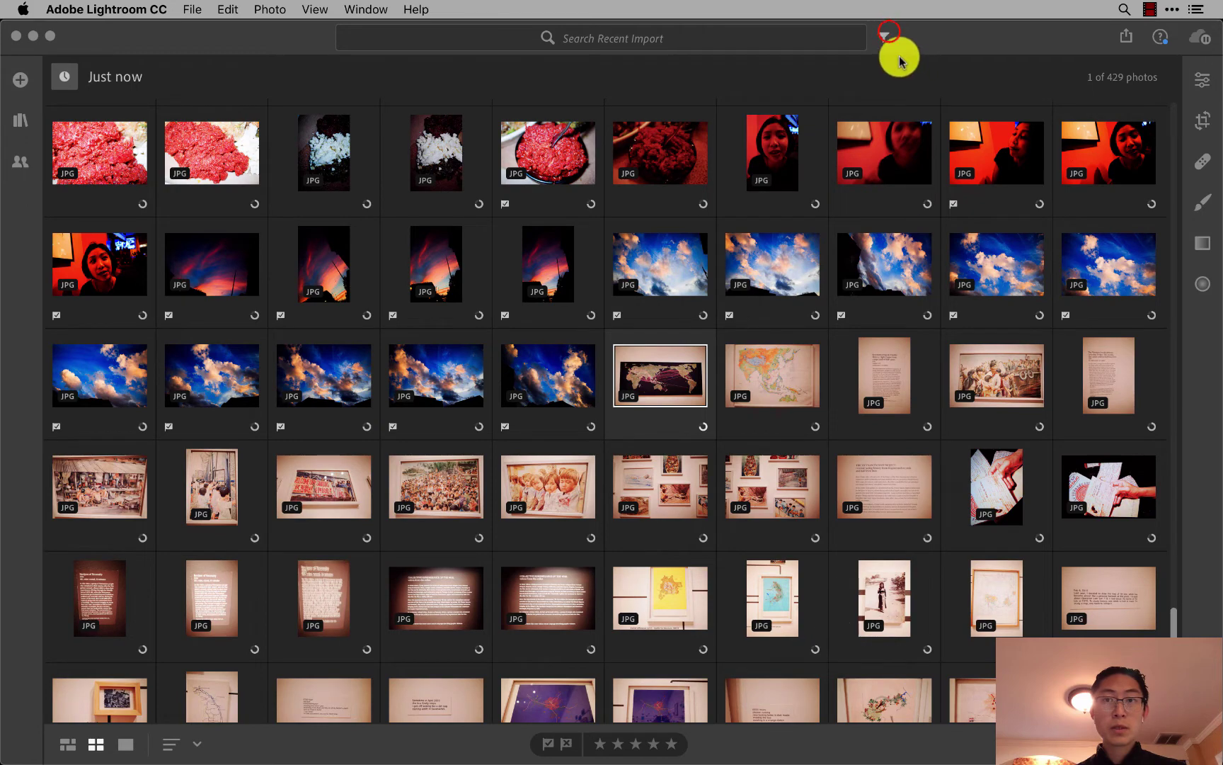
click(885, 36)
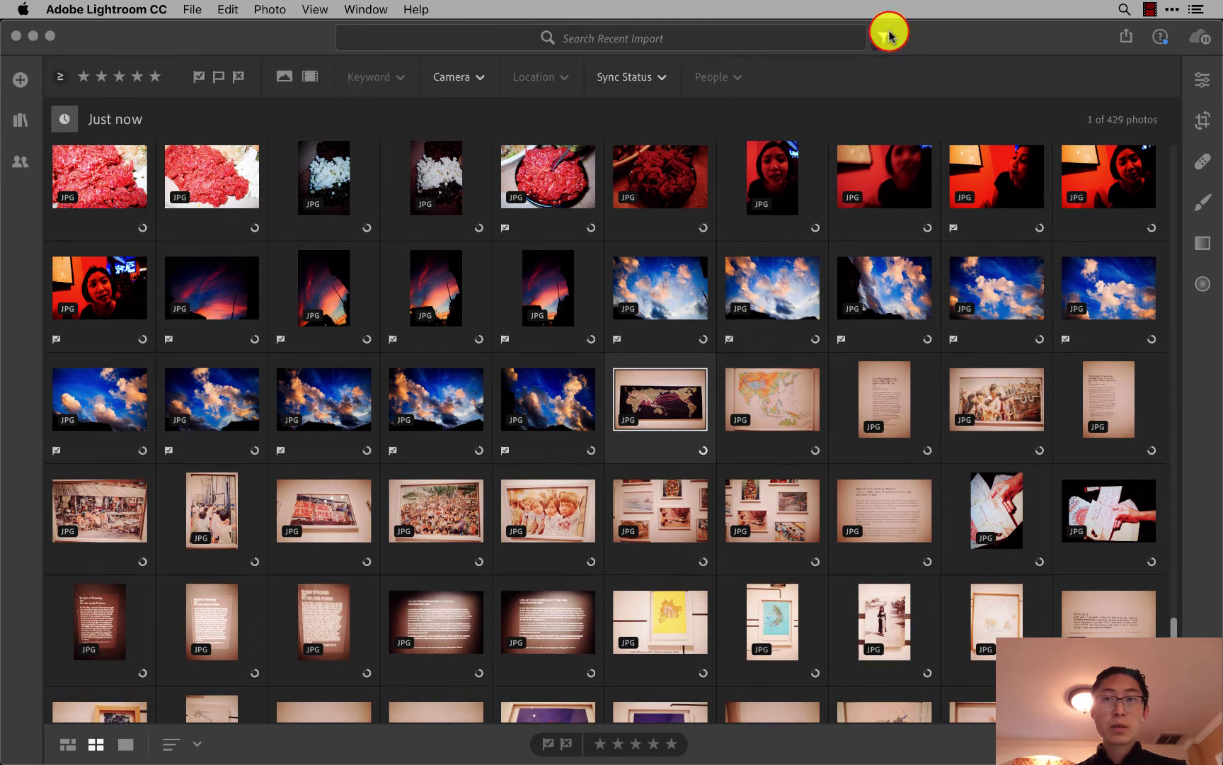
click(199, 76)
key(super+a)
scroll(607, 453, down, 2)
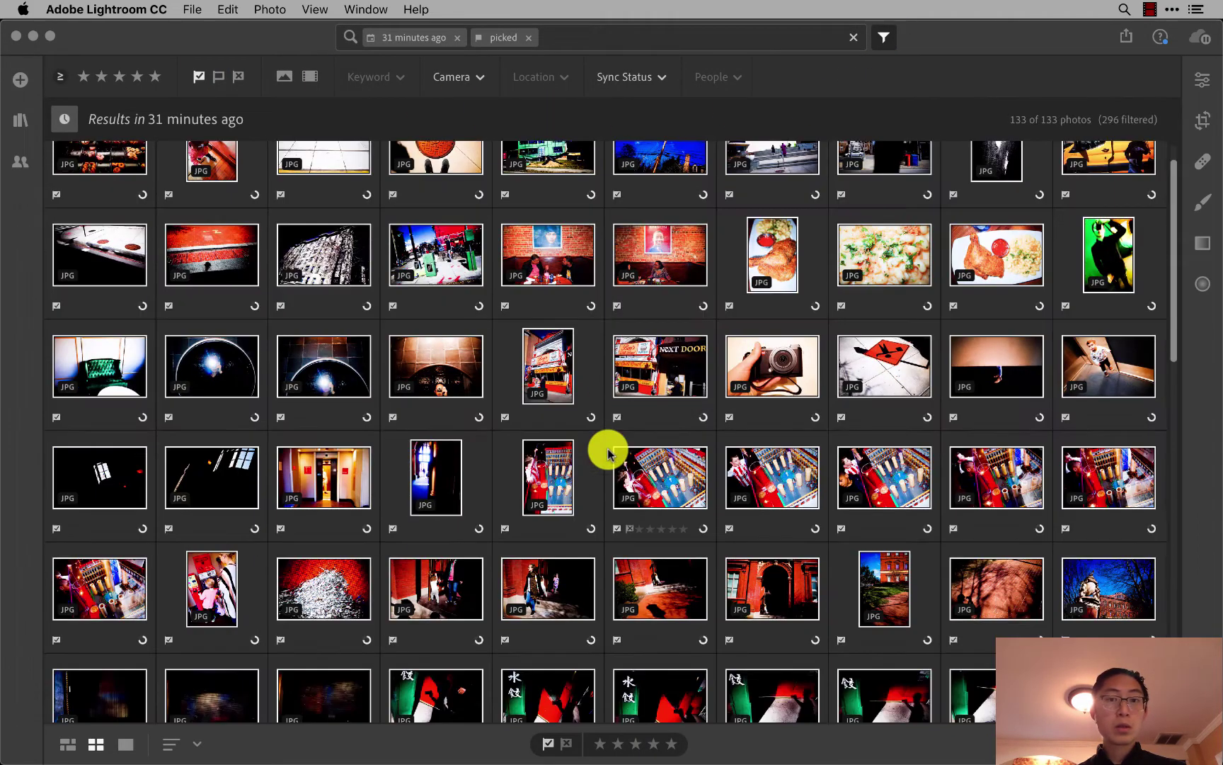
scroll(608, 453, down, 10)
scroll(607, 453, down, 2)
Create a 'DC v2' folder inside Finder's 2019 folder and return to Lightroom.
click(259, 730)
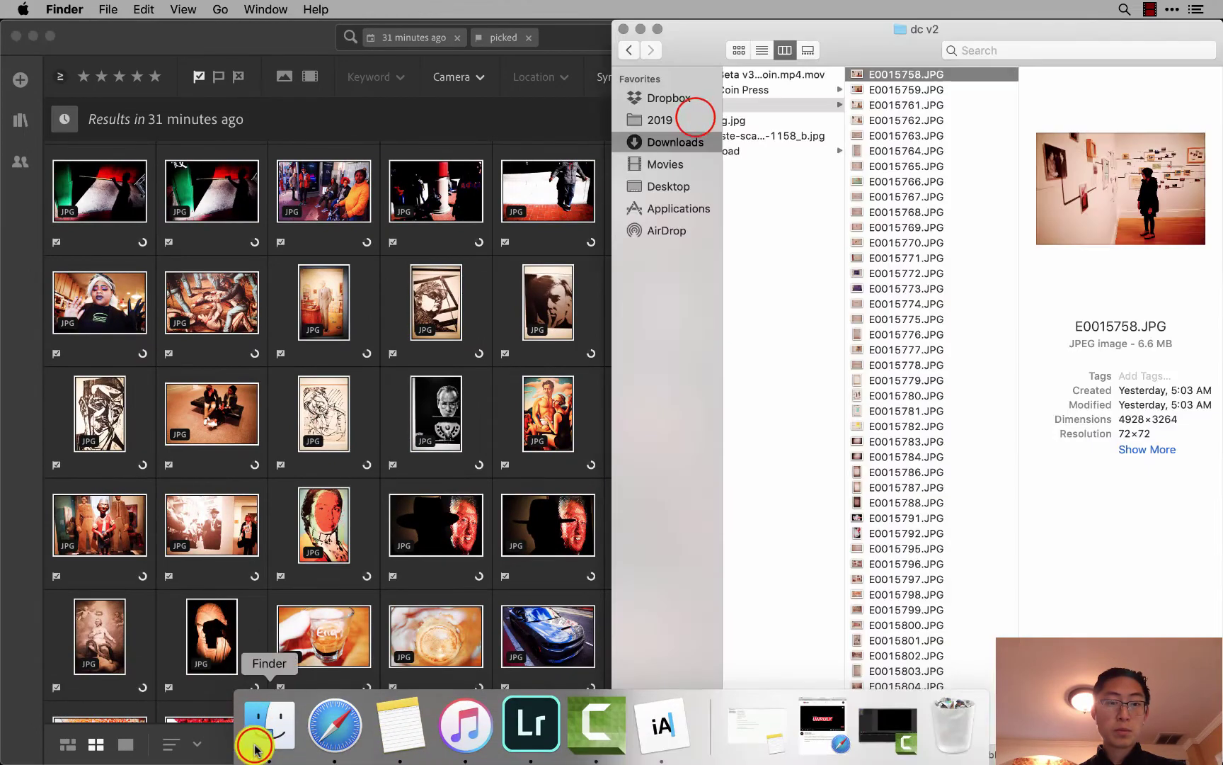
click(697, 118)
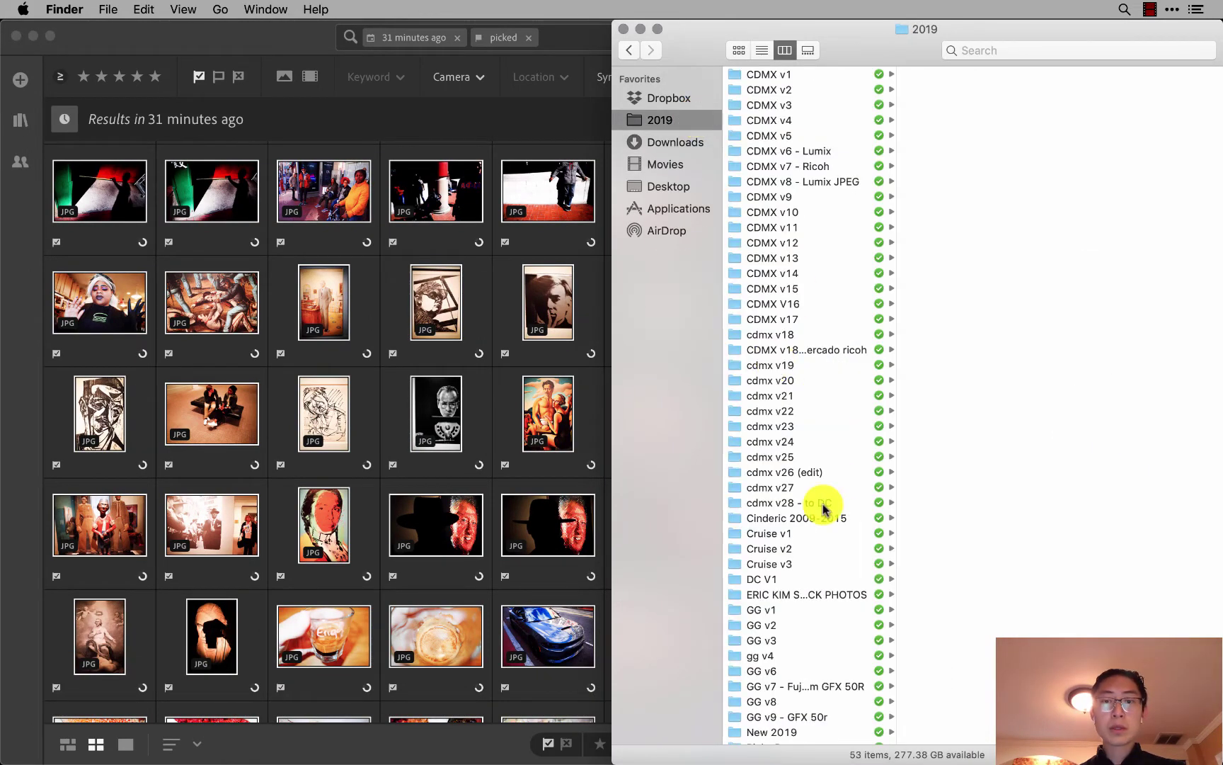
scroll(819, 506, down, 1)
key(shift+super+n)
text(DC v)
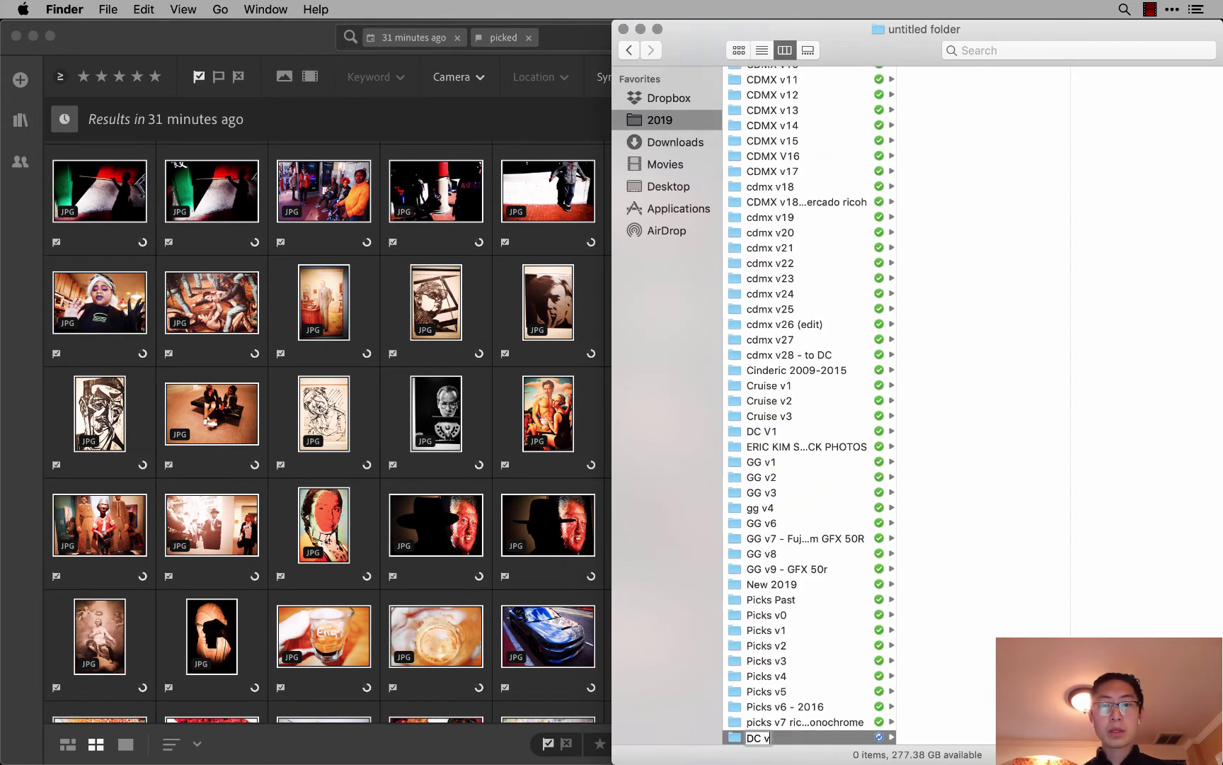
text(2)
key(Return)
click(524, 298)
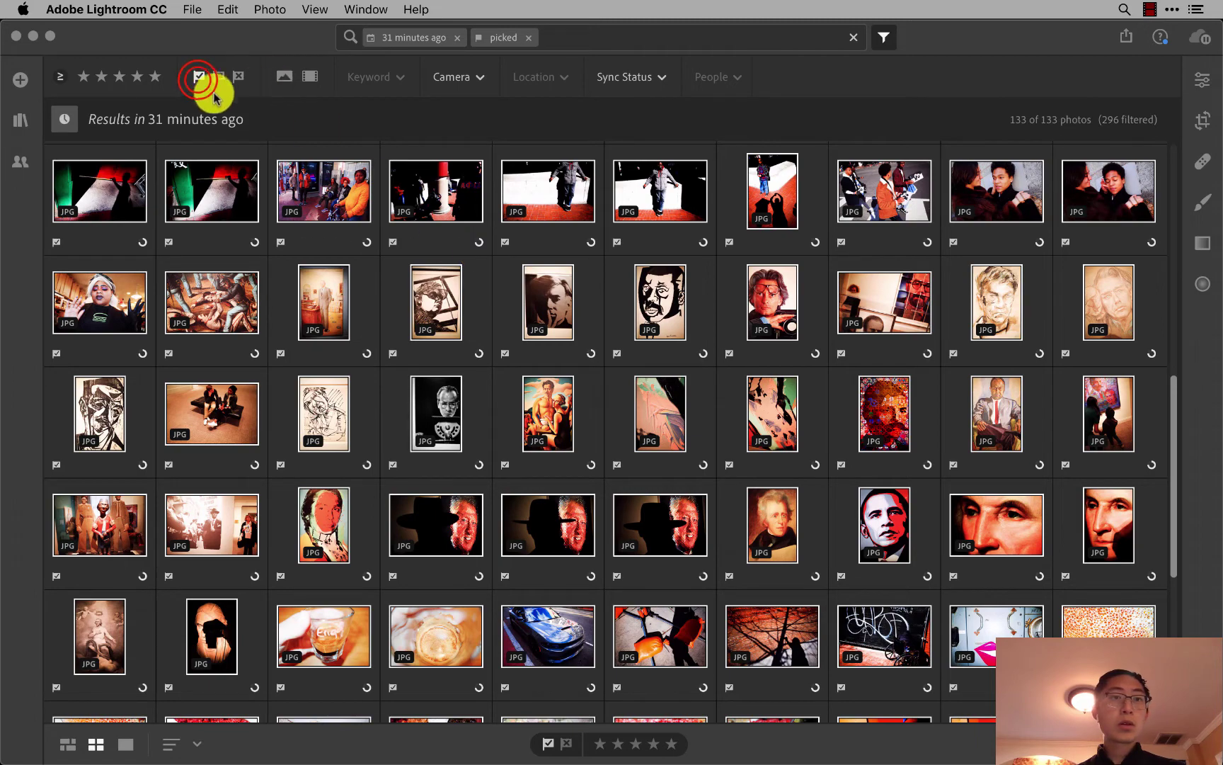
Save the 133 picked photos as full-size JPEGs to the 2019/DC v2 folder.
click(199, 78)
click(199, 78)
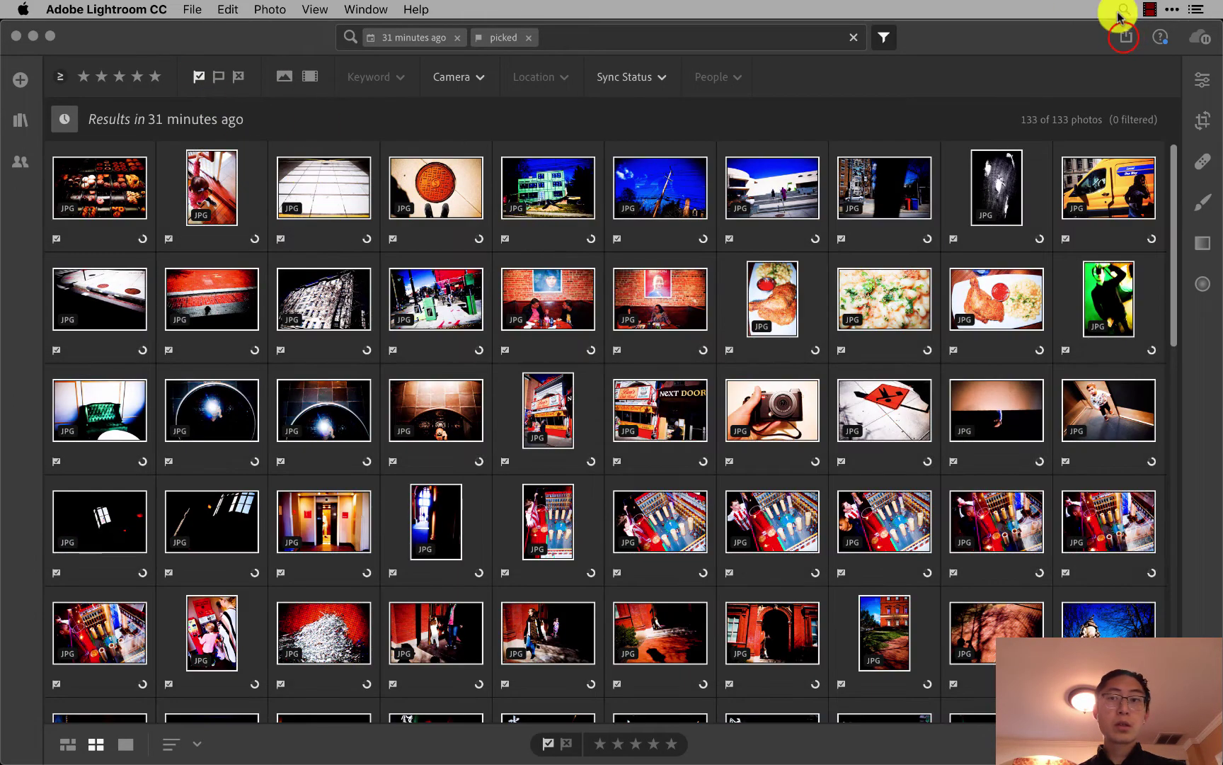
click(1126, 36)
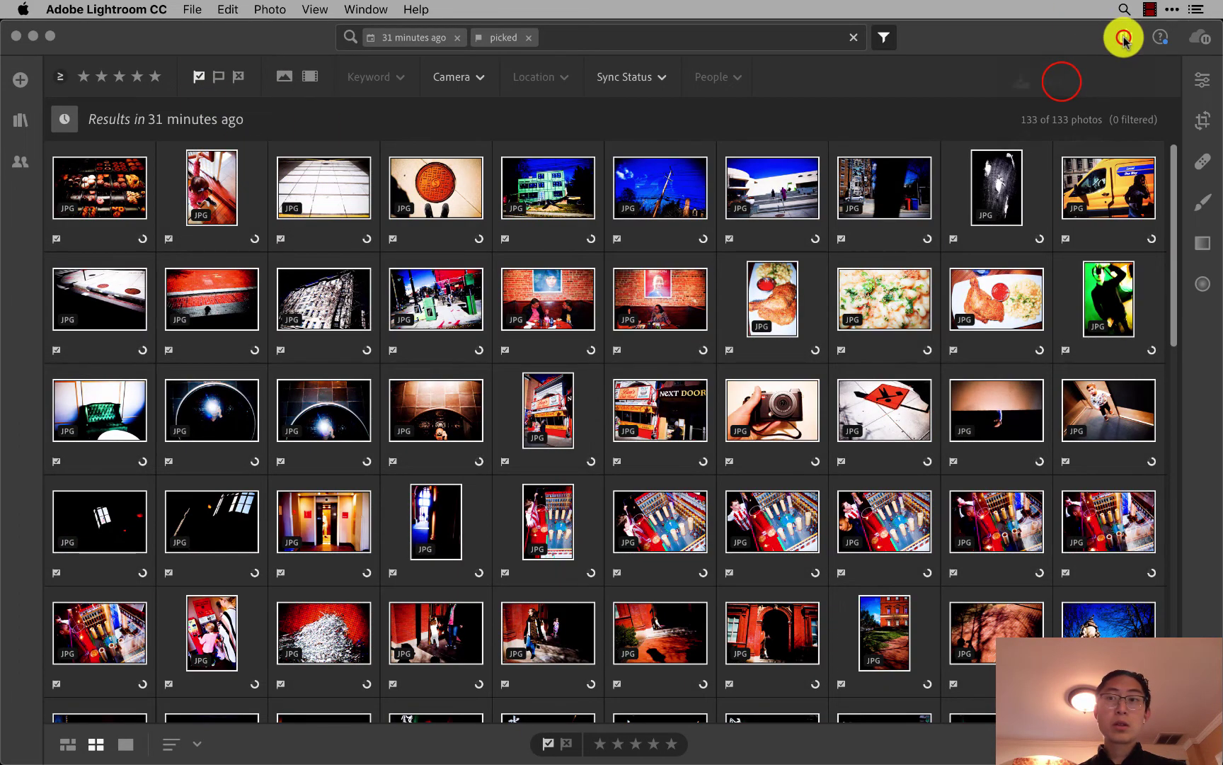
click(1061, 85)
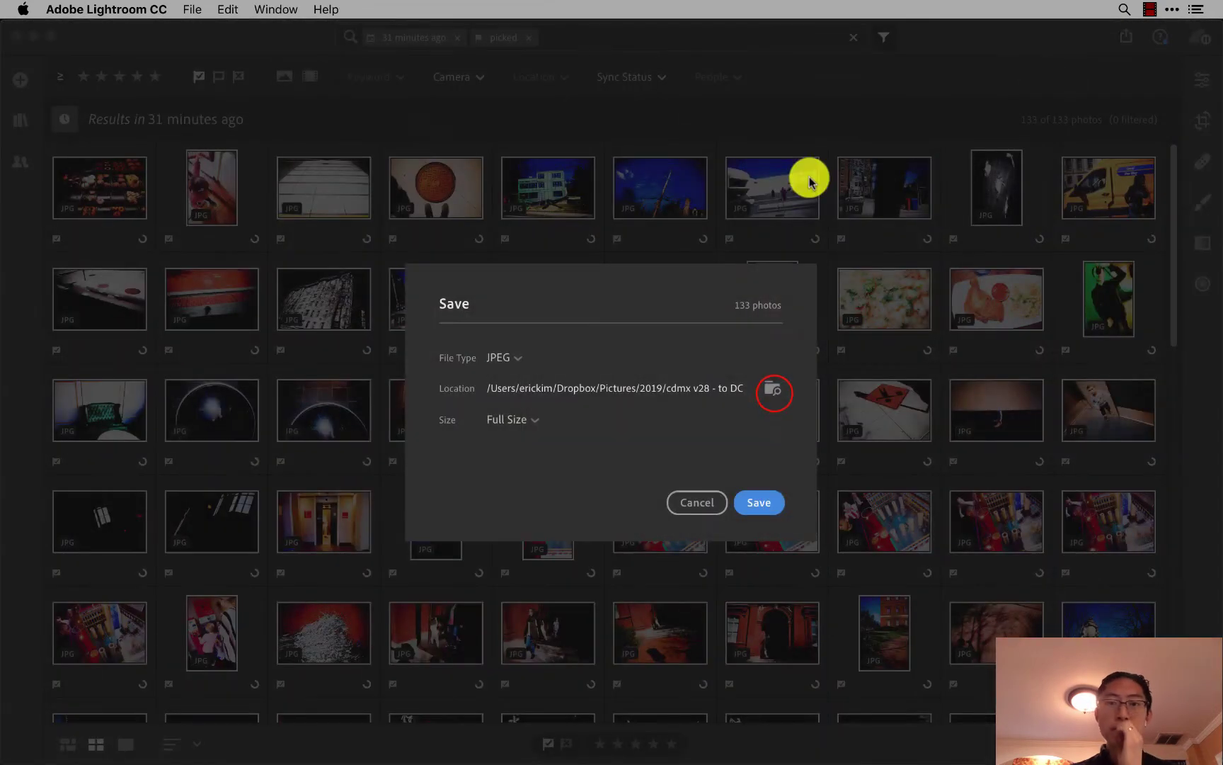
click(775, 392)
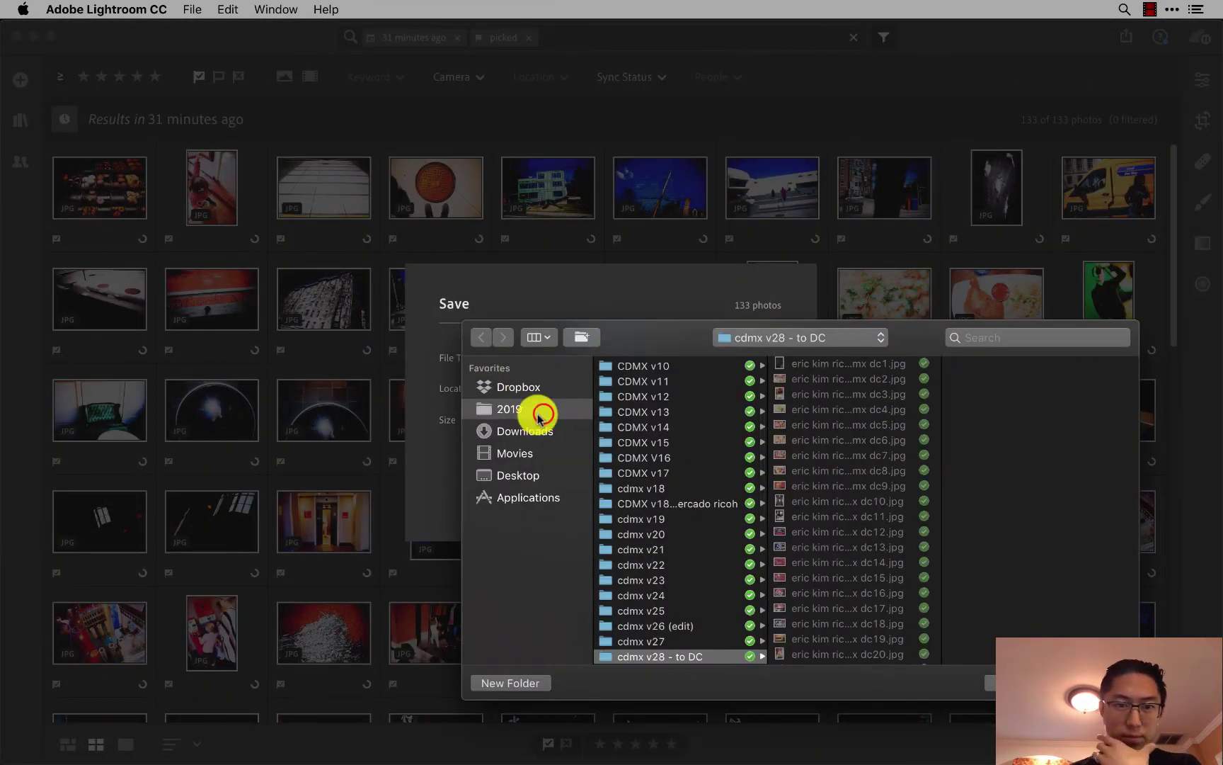
click(544, 415)
scroll(692, 558, down, 5)
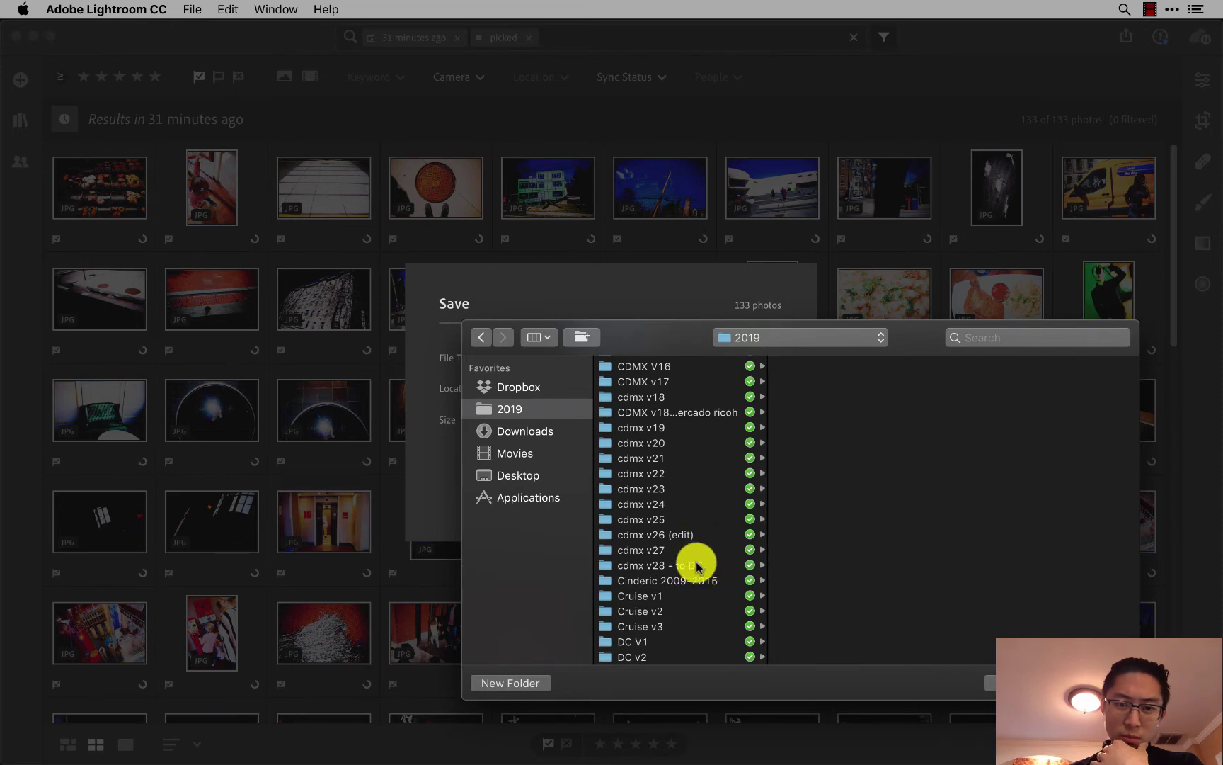
scroll(676, 579, down, 2)
click(648, 630)
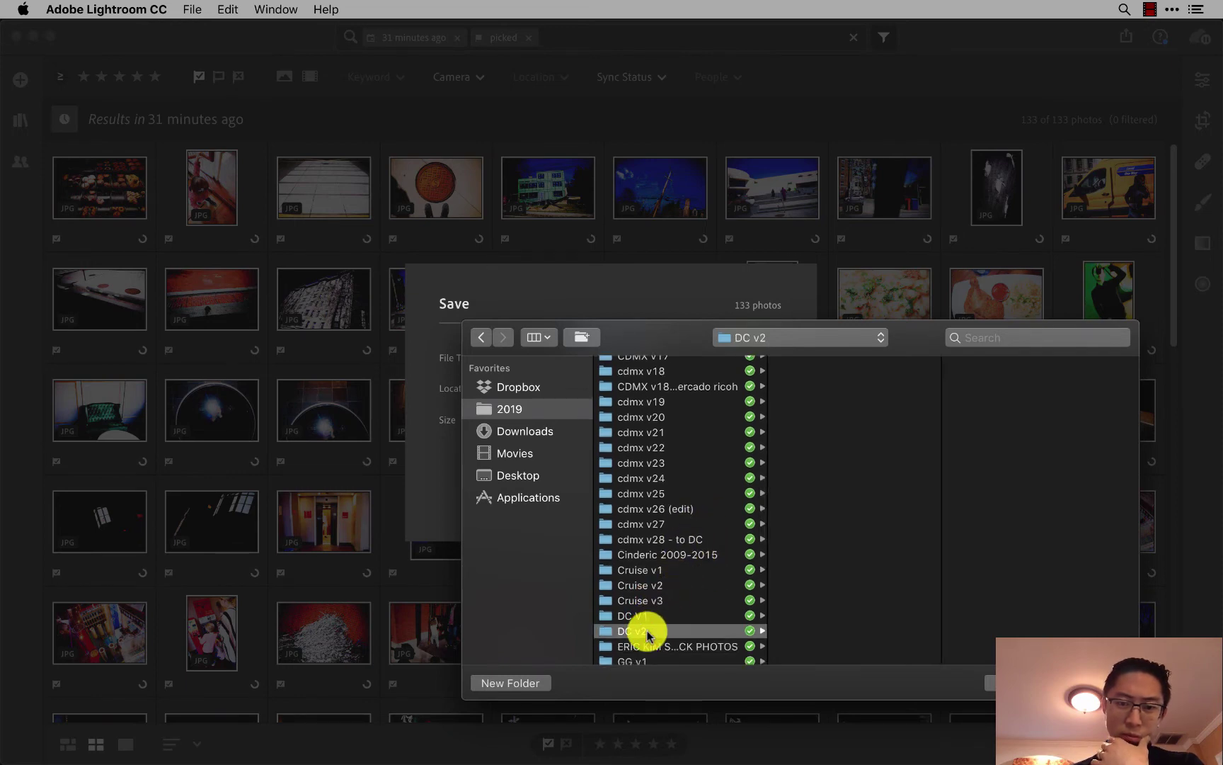
key(Return)
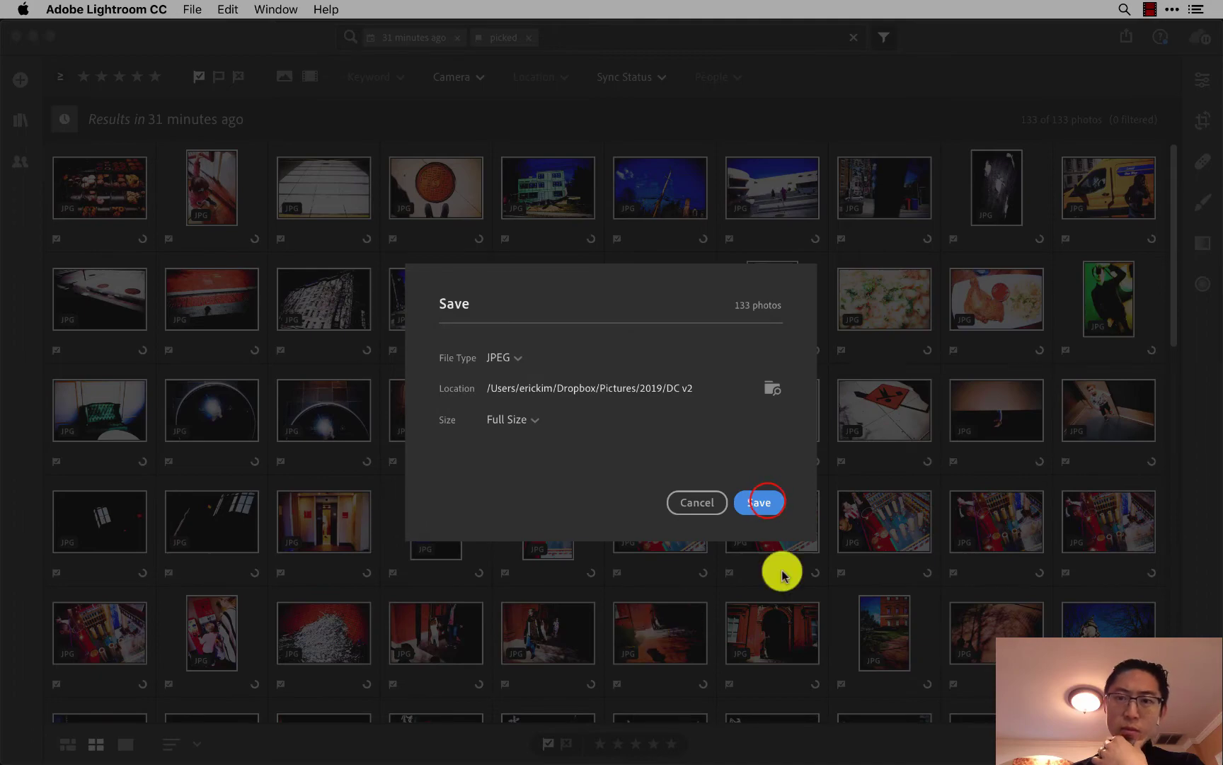
click(765, 502)
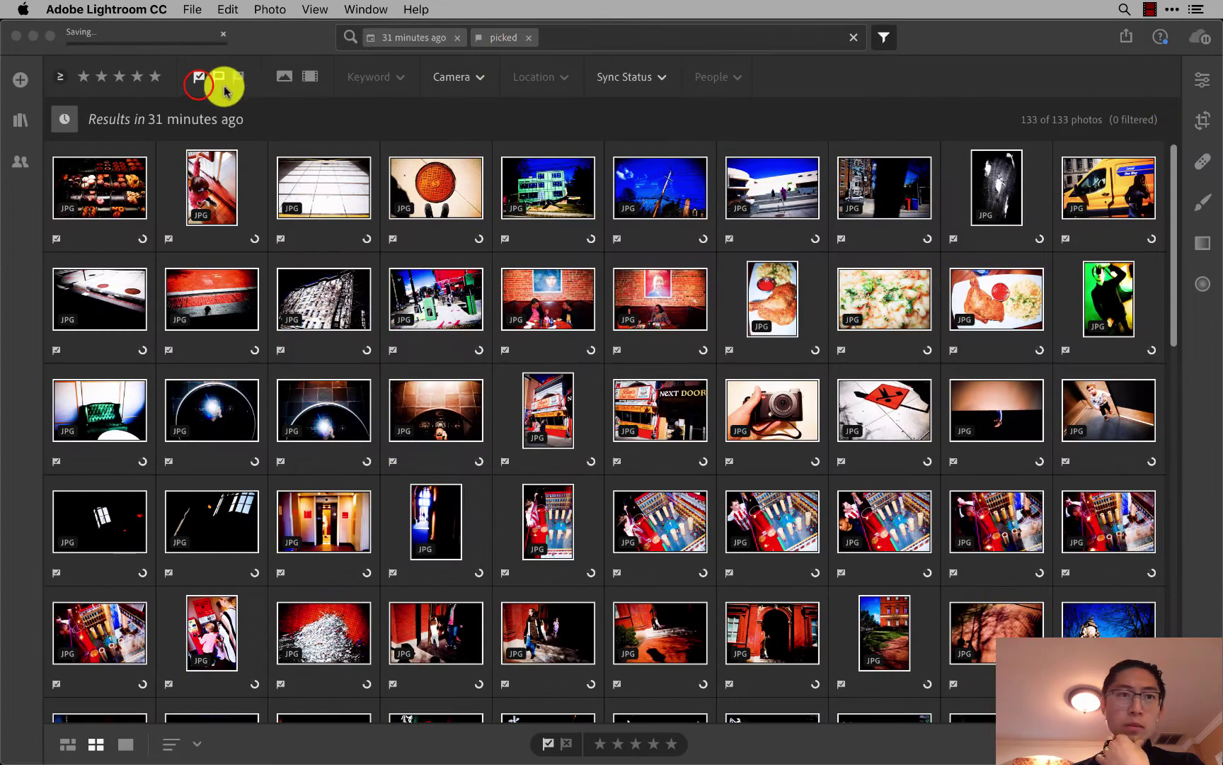
Turn off the Picked filter to show all 429 photos and select the world-map photo.
click(199, 83)
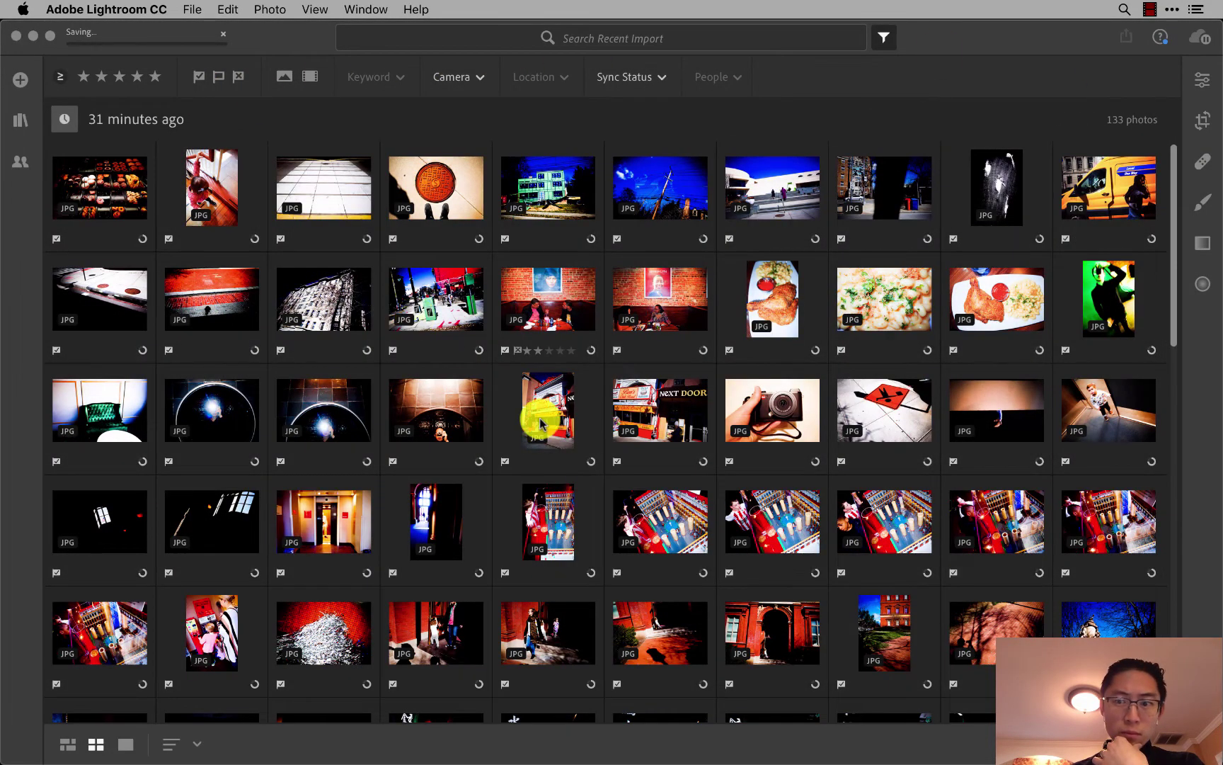
scroll(636, 511, down, 5)
scroll(637, 504, up, 5)
scroll(708, 538, down, 2)
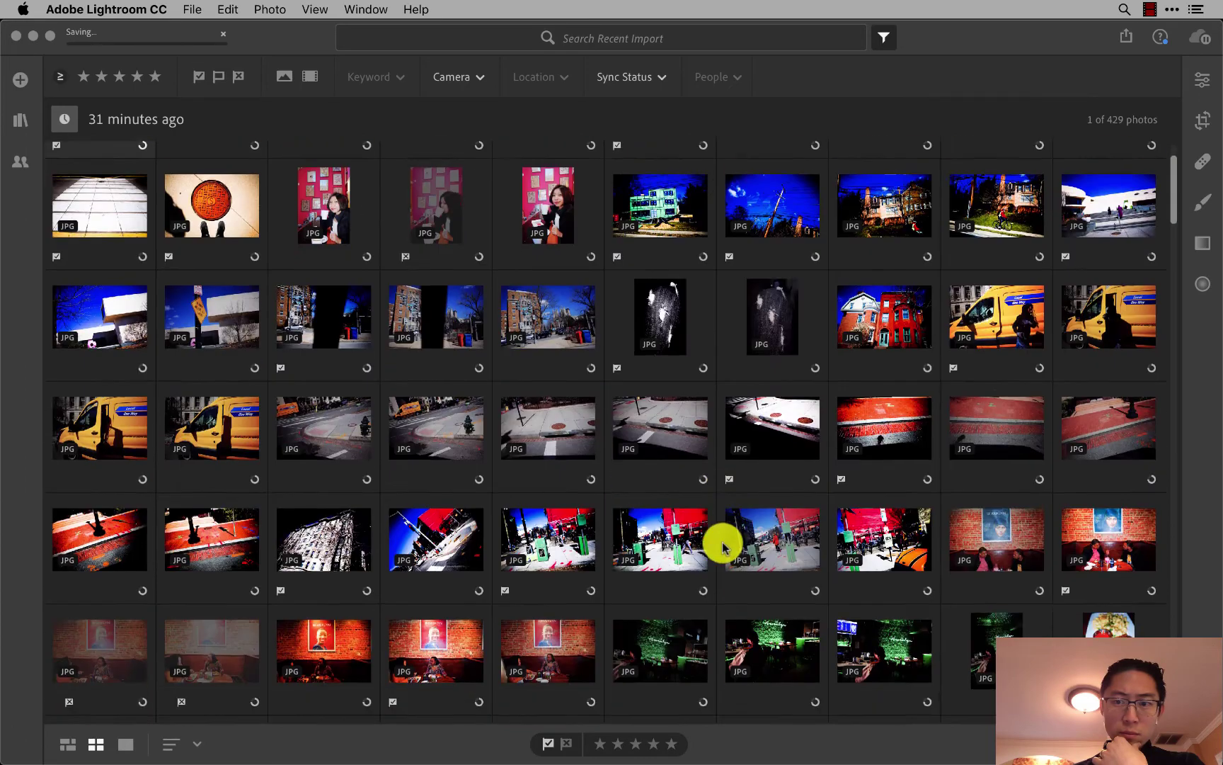
scroll(721, 548, down, 1)
scroll(720, 549, down, 3)
scroll(720, 549, down, 2)
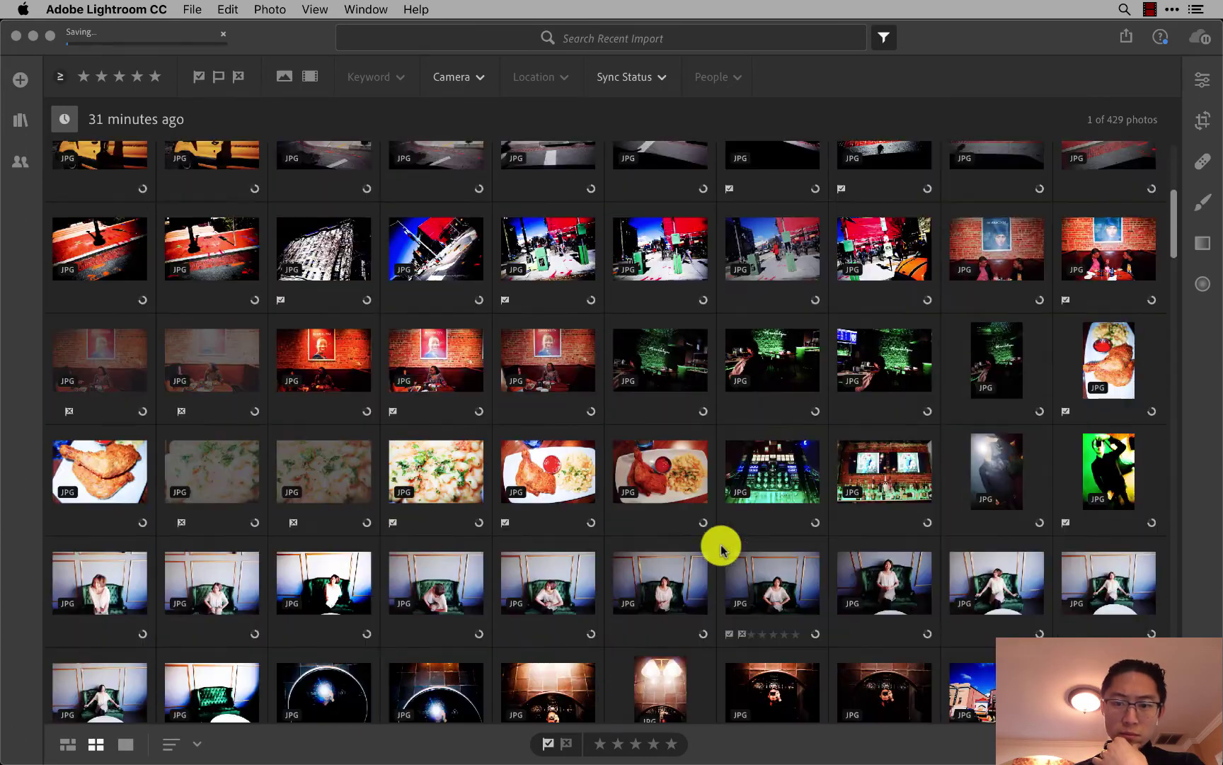
scroll(721, 549, down, 1)
scroll(720, 549, down, 2)
scroll(720, 549, down, 5)
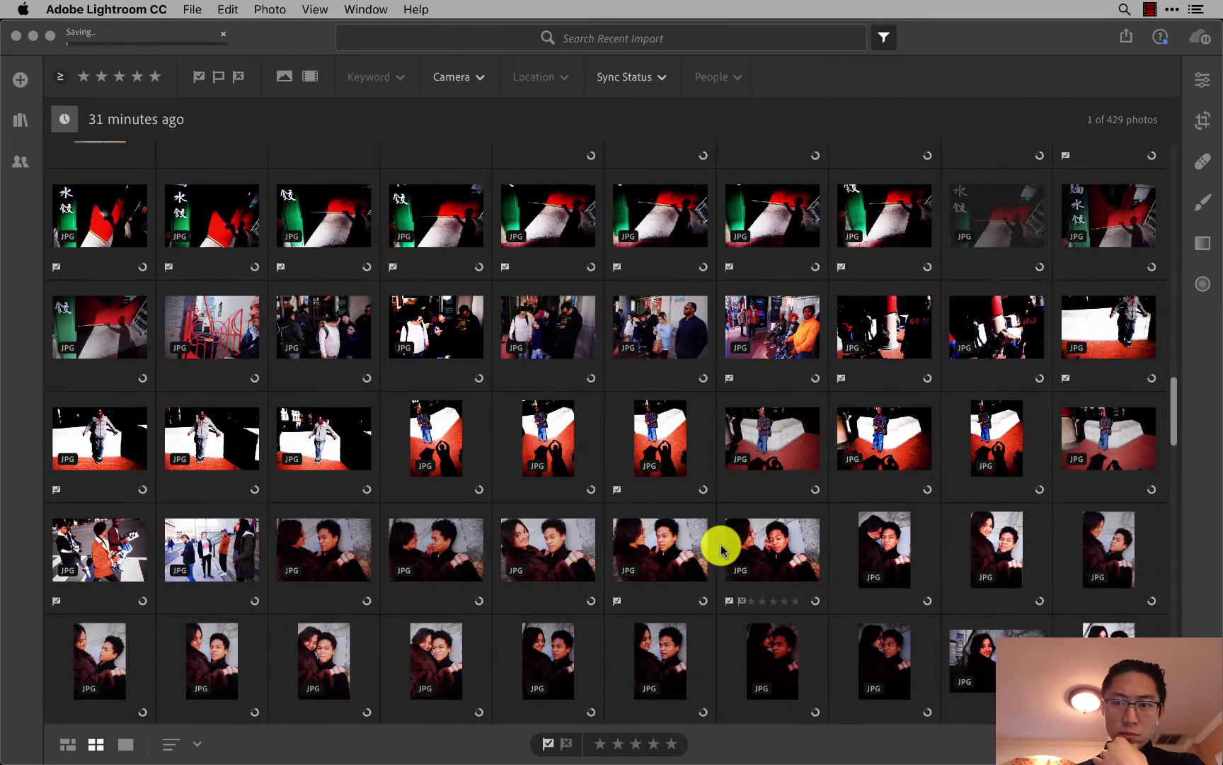
scroll(721, 548, down, 3)
scroll(721, 548, down, 3)
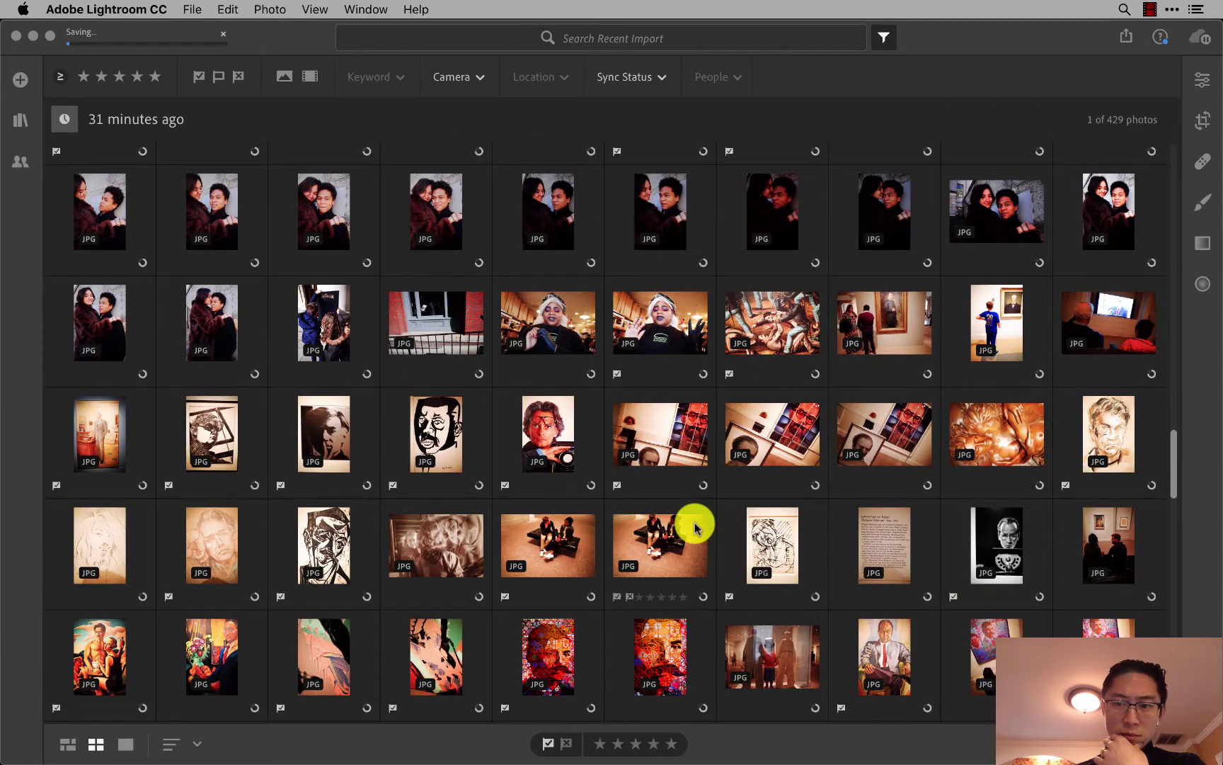
scroll(694, 527, down, 3)
scroll(735, 549, down, 5)
scroll(988, 519, down, 5)
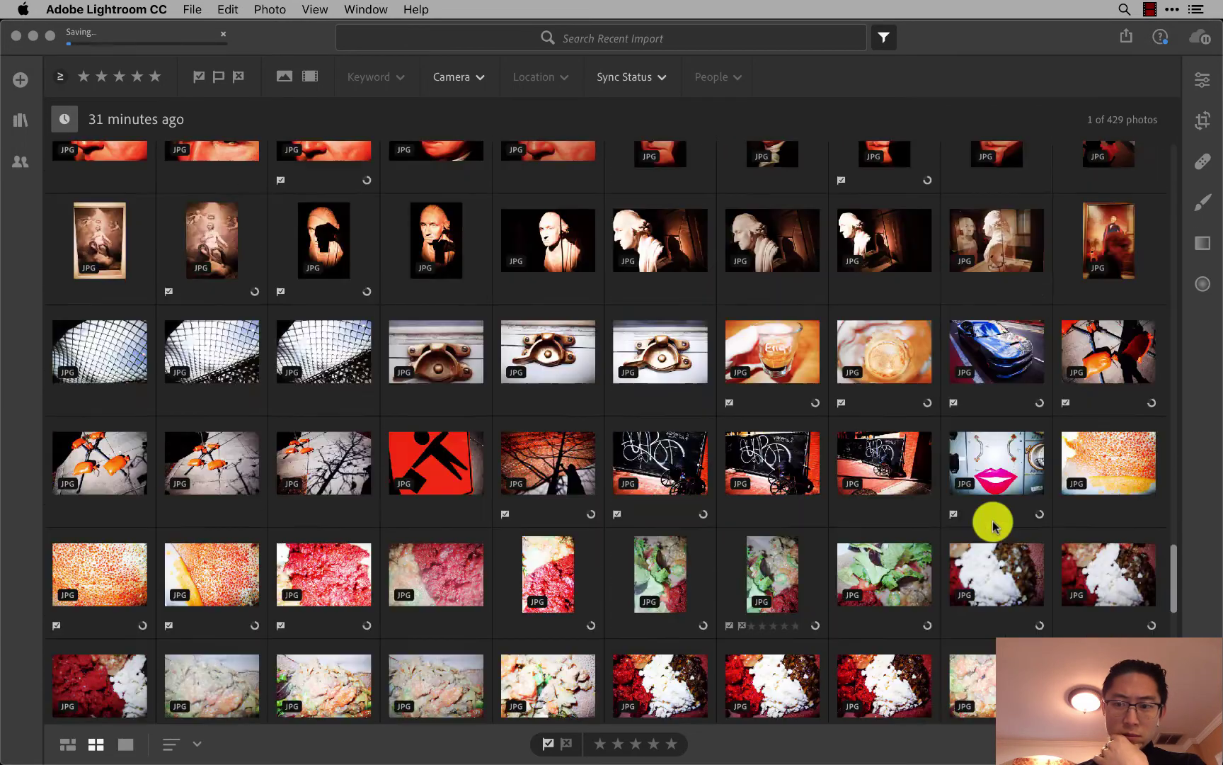
scroll(991, 524, down, 1)
scroll(992, 525, down, 6)
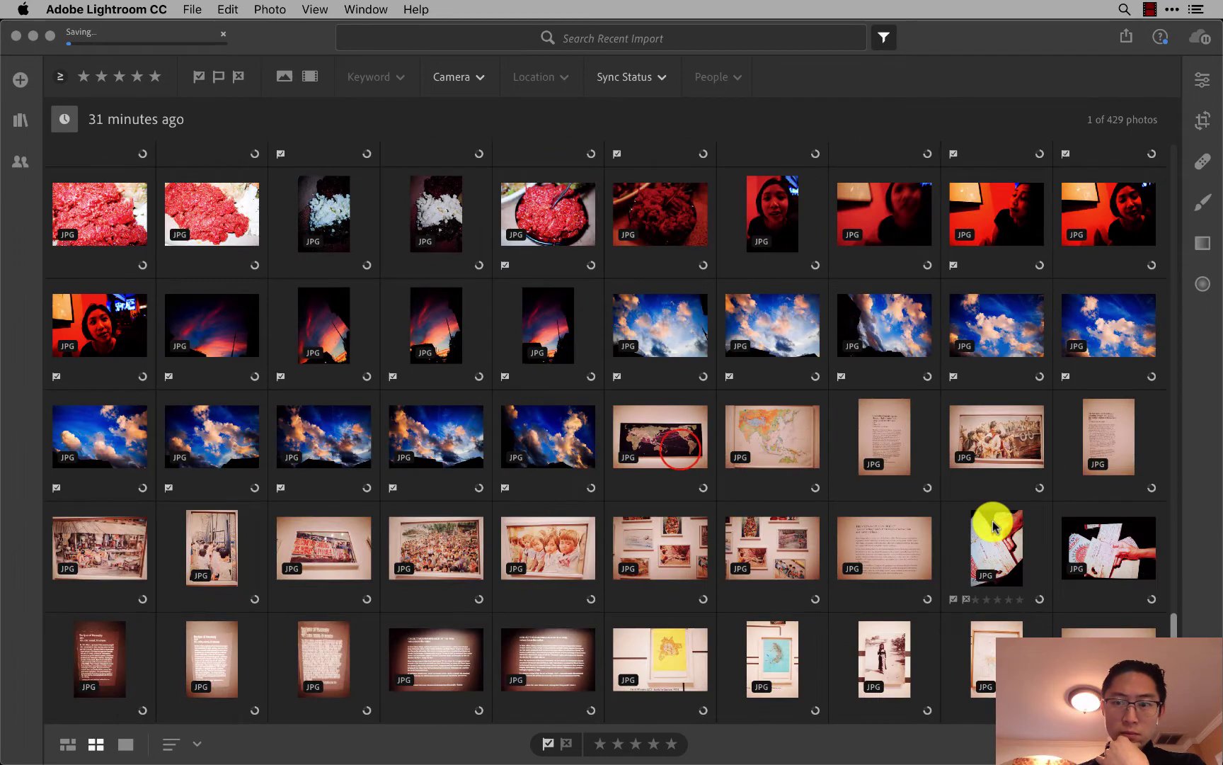
click(680, 450)
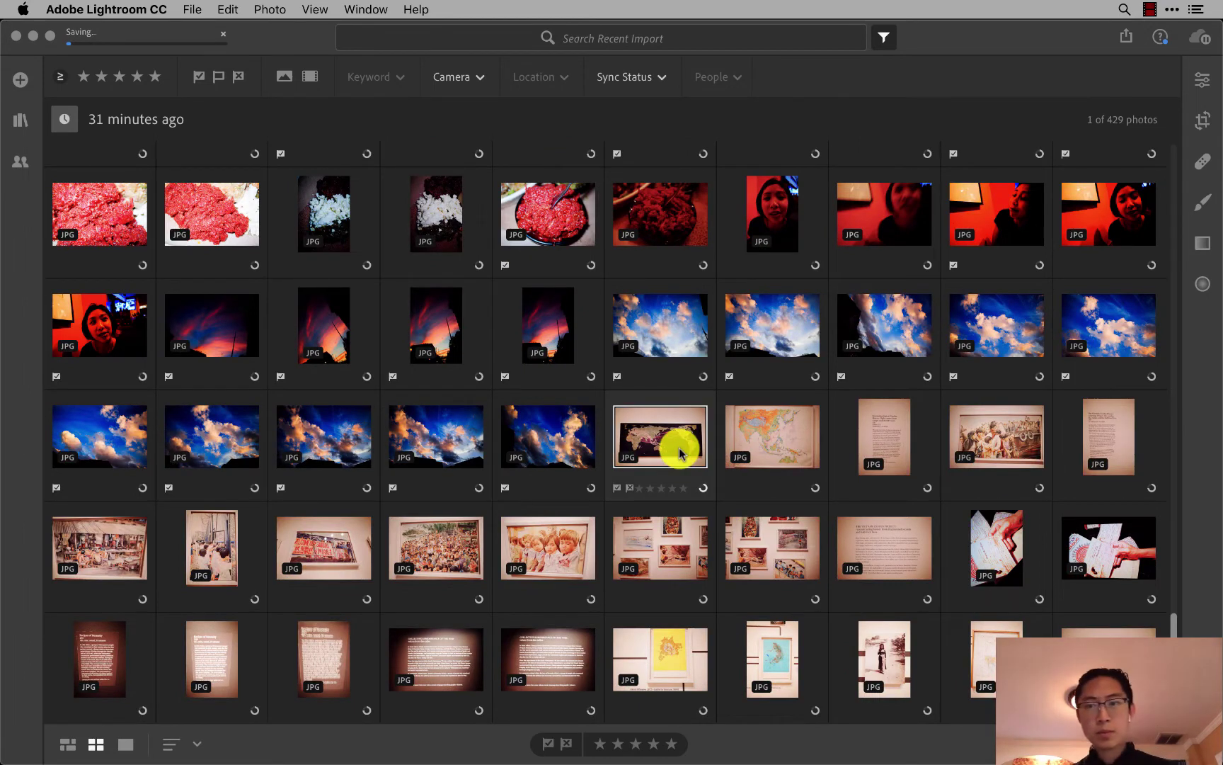
Extend the selection through the last exhibition photo, 40 photos in total.
scroll(679, 448, down, 2)
scroll(679, 451, down, 1)
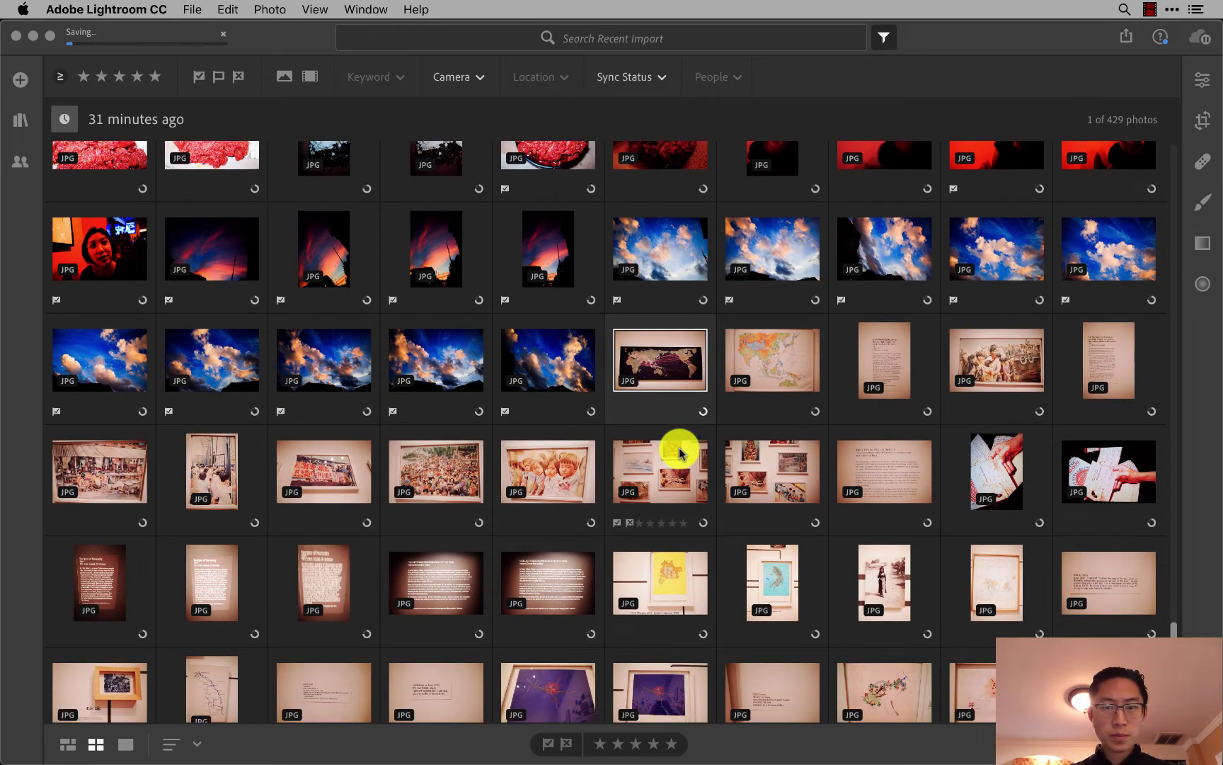
scroll(676, 450, down, 3)
scroll(743, 511, down, 2)
scroll(729, 532, down, 2)
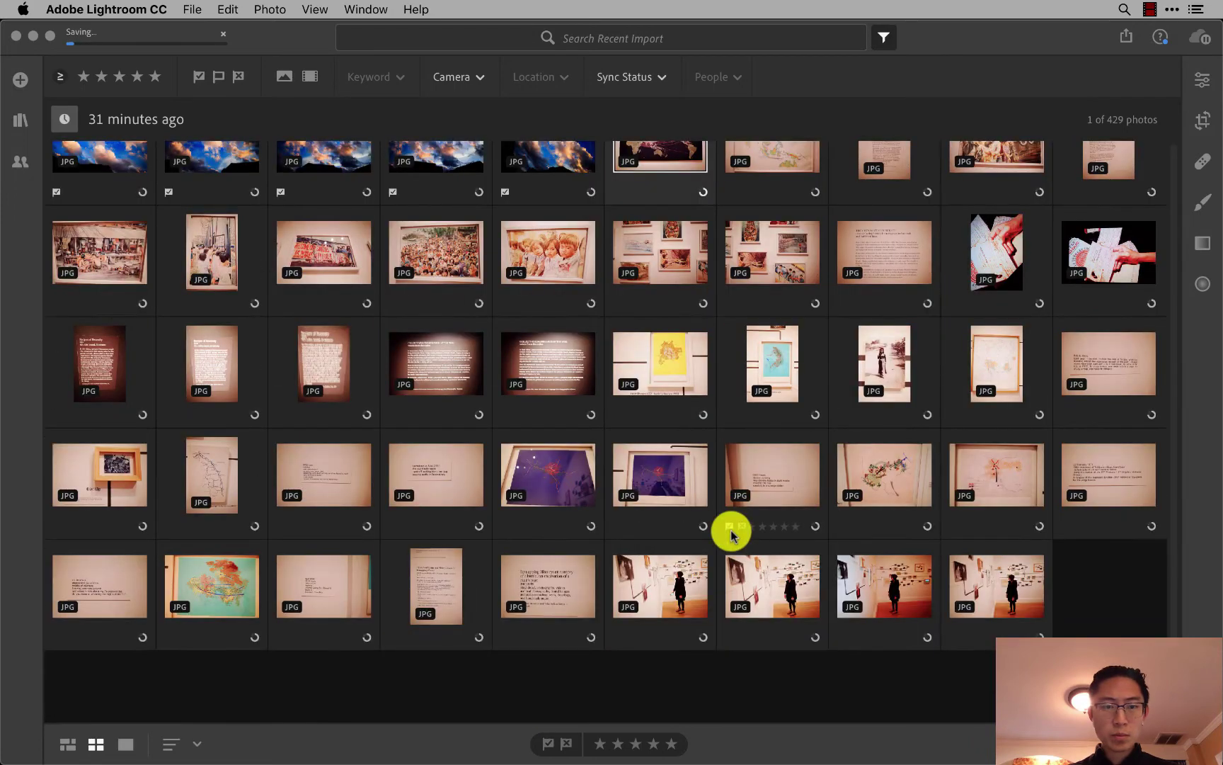
shift+click(563, 603)
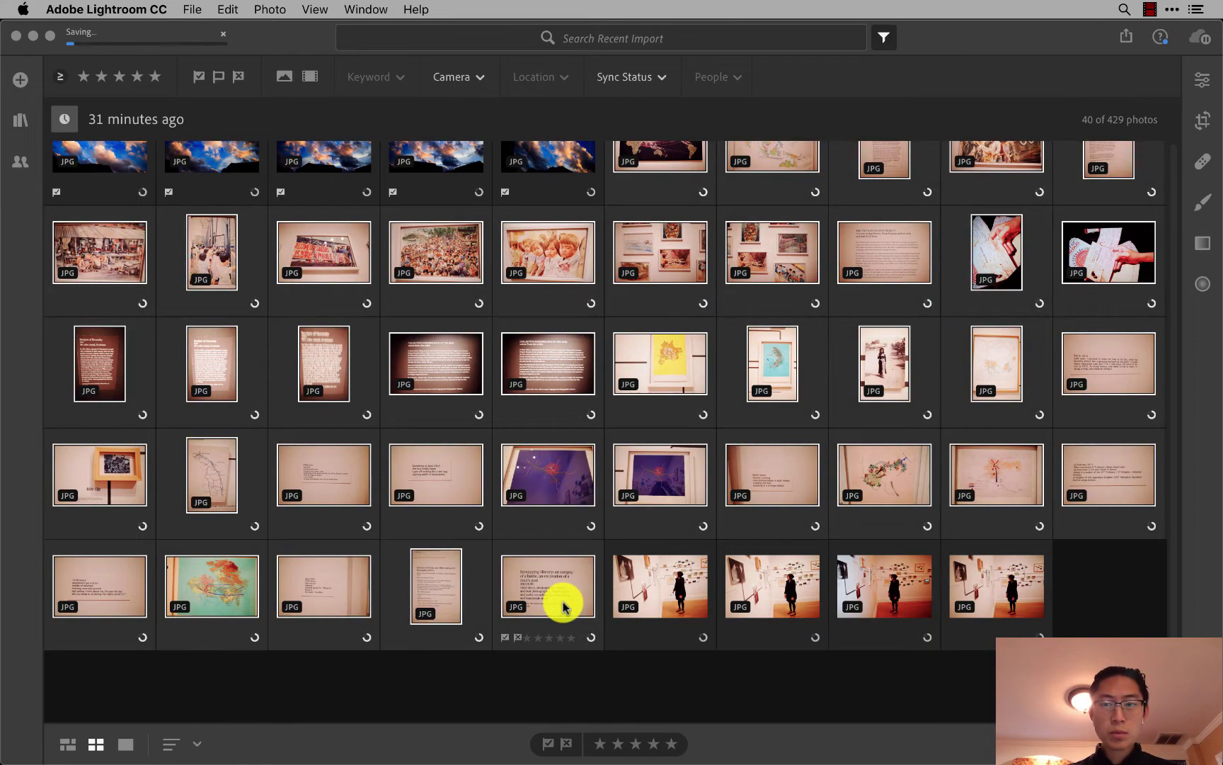
scroll(563, 605, down, 2)
Start Save To for the 40 selected photos and browse the location to 2019.
click(1126, 37)
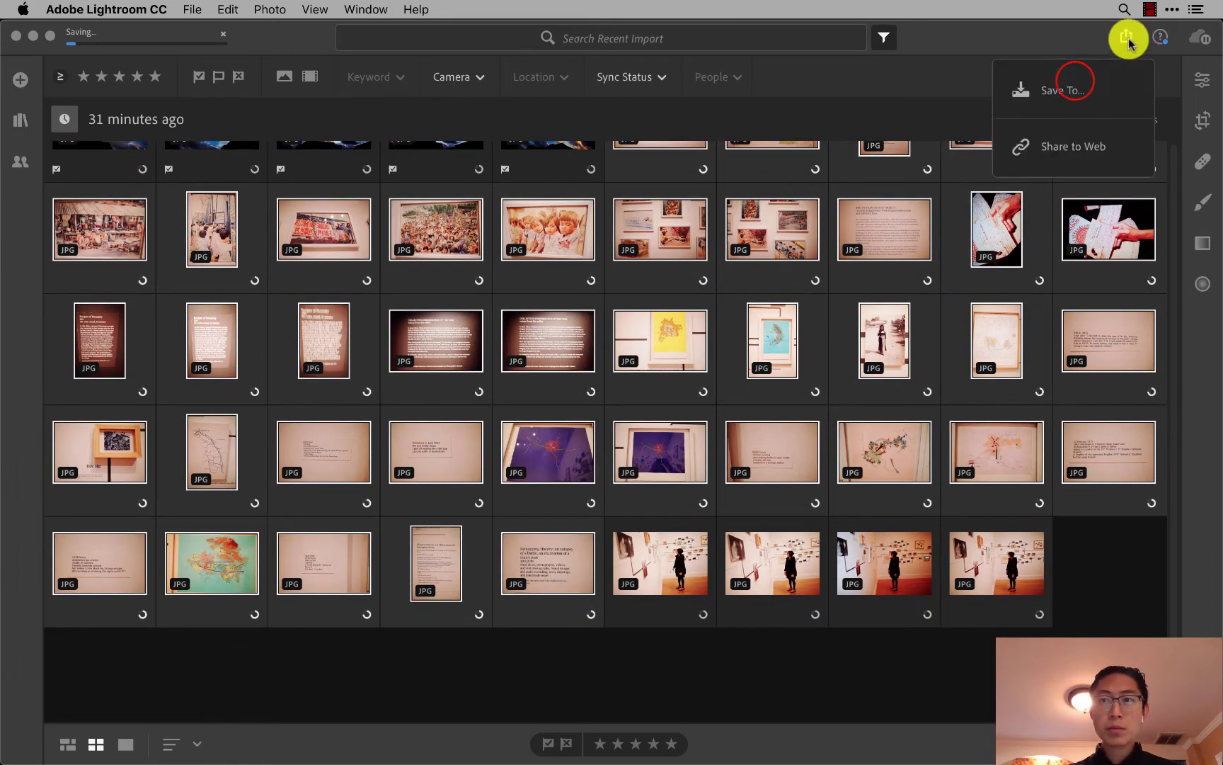
click(1075, 85)
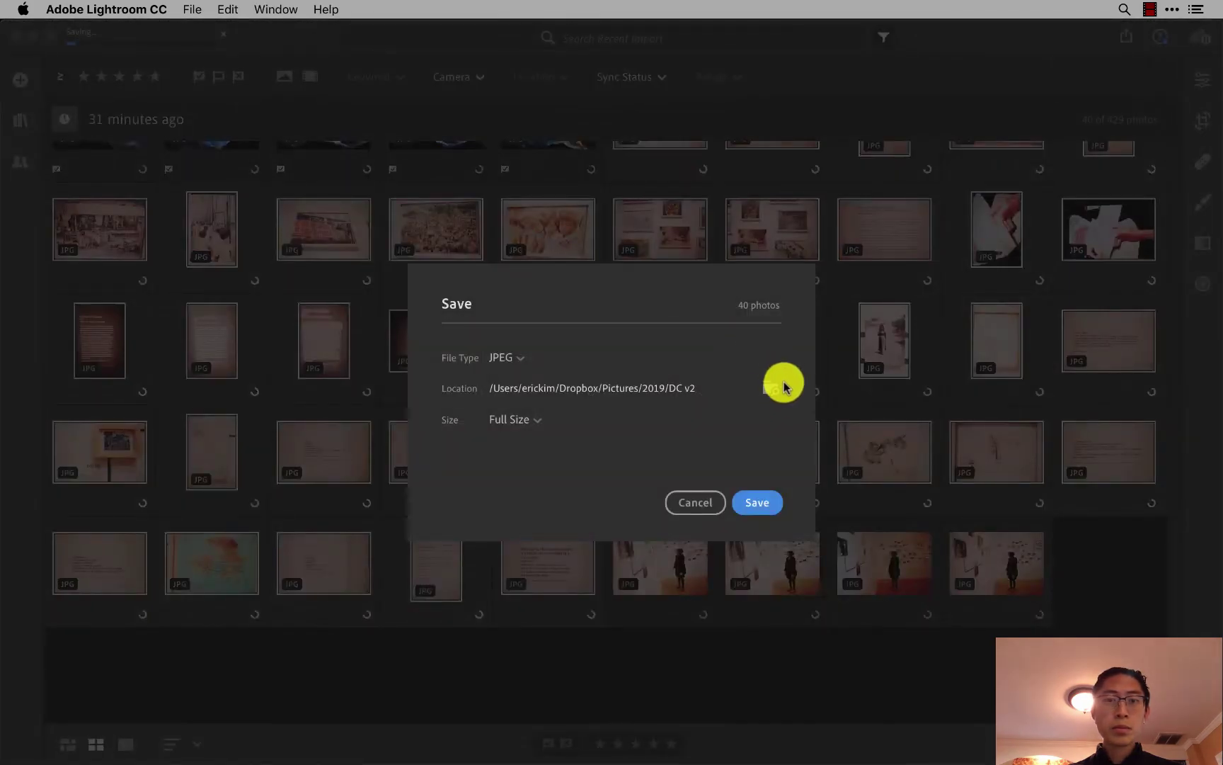
click(779, 391)
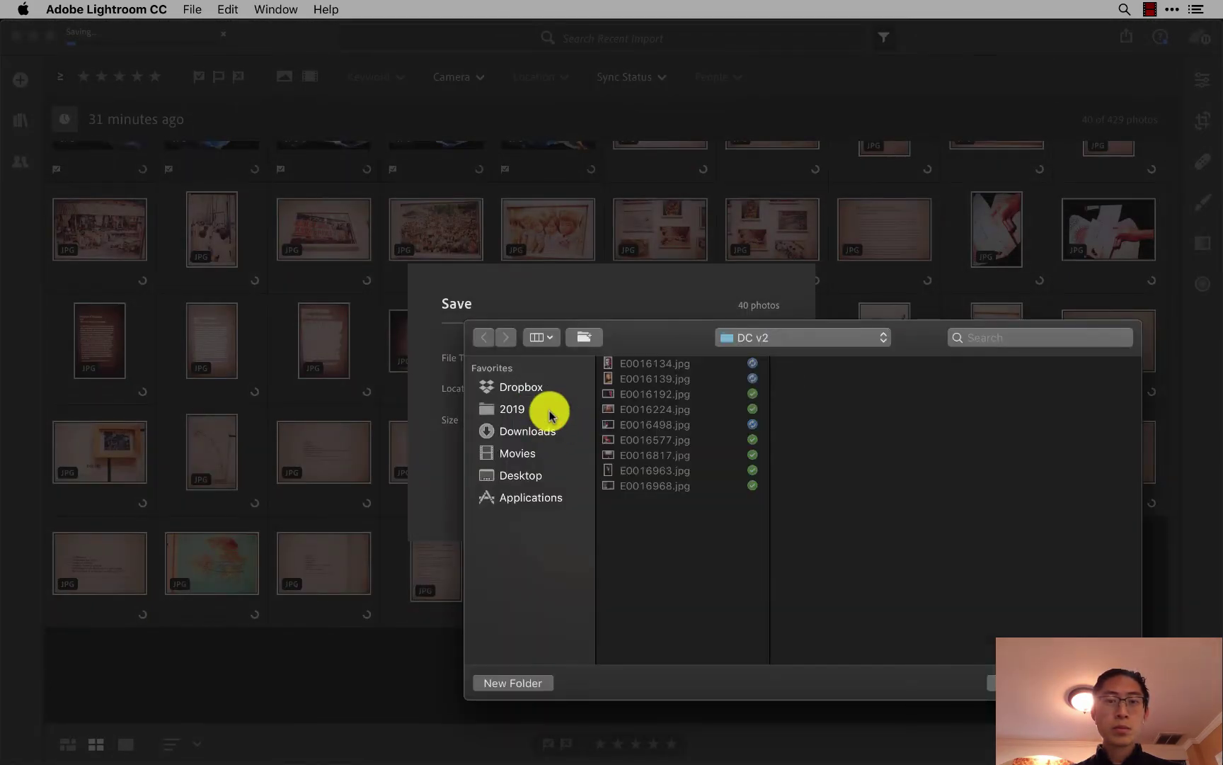
click(549, 411)
scroll(606, 560, down, 5)
scroll(633, 560, down, 5)
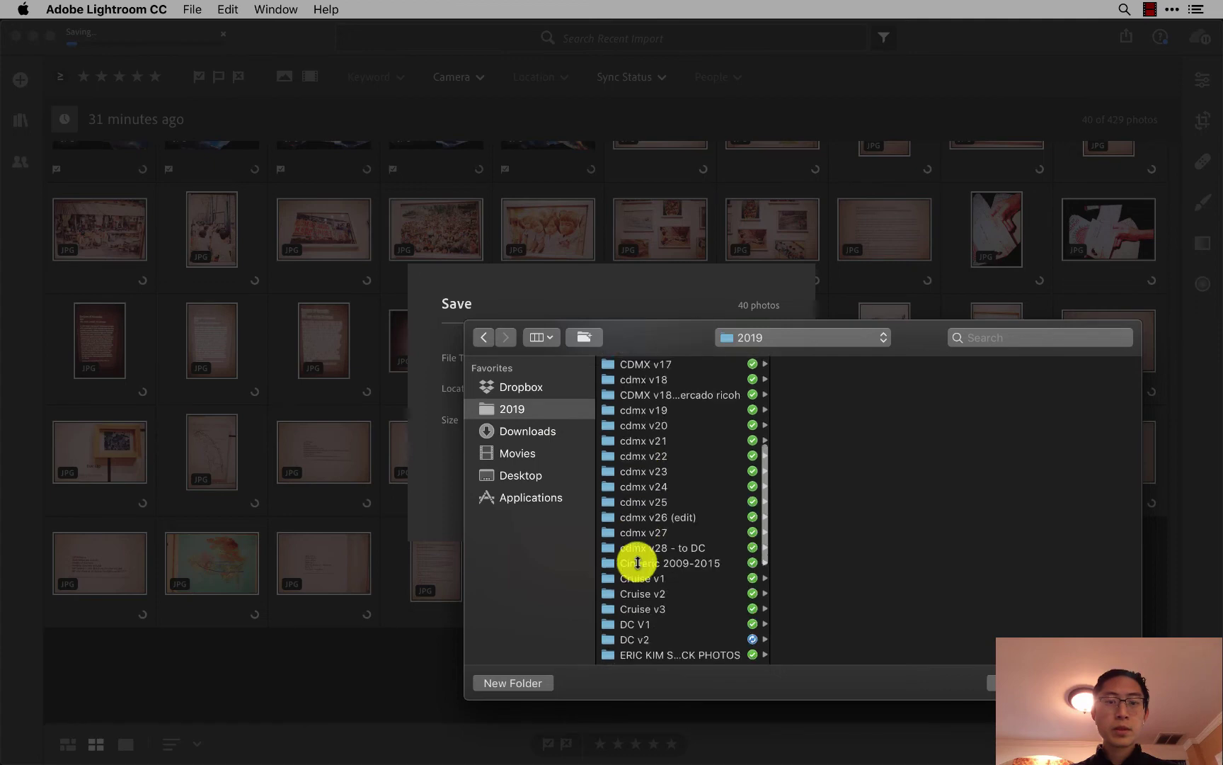
key(d)
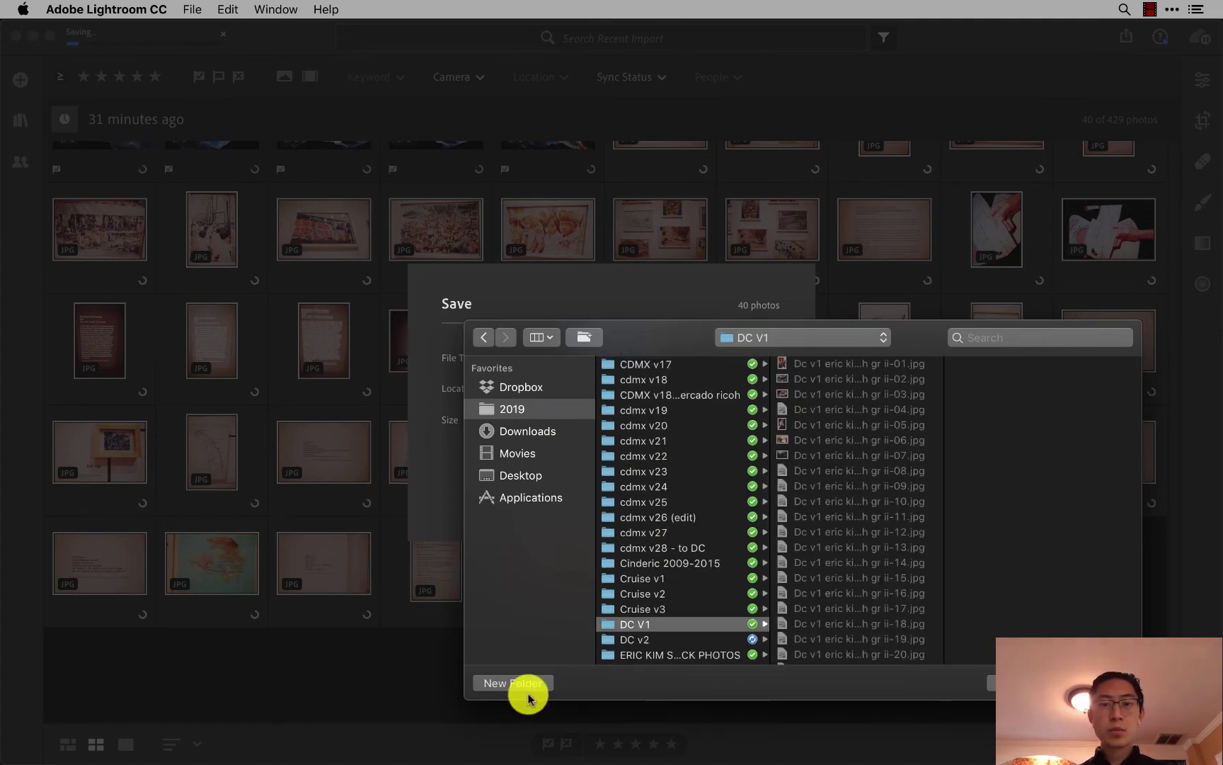
click(547, 432)
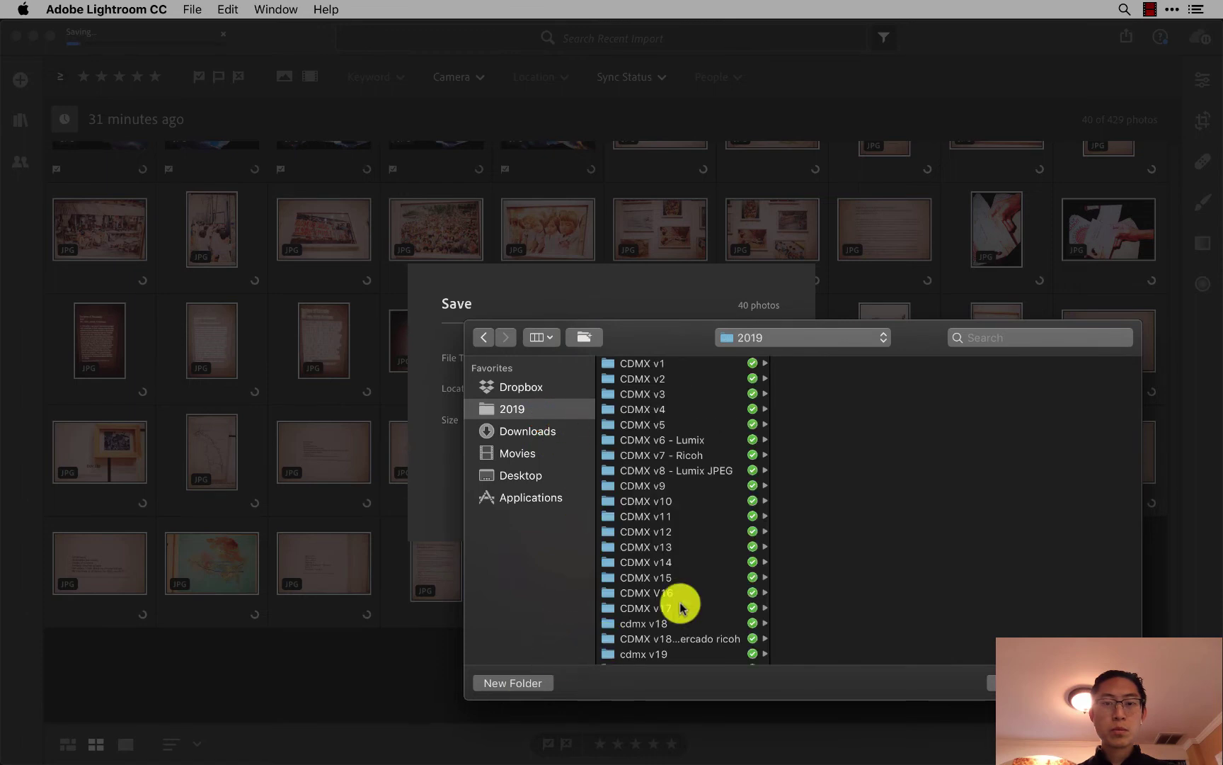
Create a 'DC v2 - Vietnam Exhibition' folder in 2019 and save the photos there.
scroll(677, 607, down, 10)
scroll(678, 607, down, 5)
scroll(679, 605, up, 5)
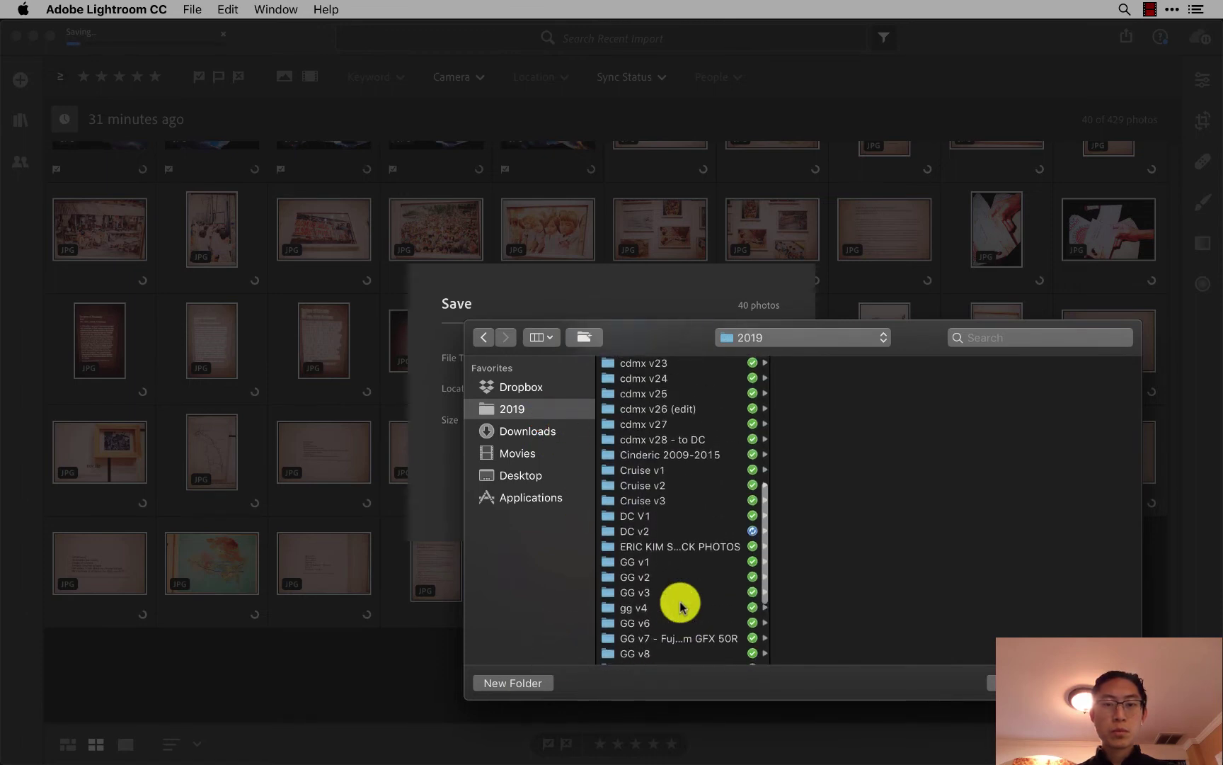
click(520, 684)
text(DC v2 - Vietnam Exhibition)
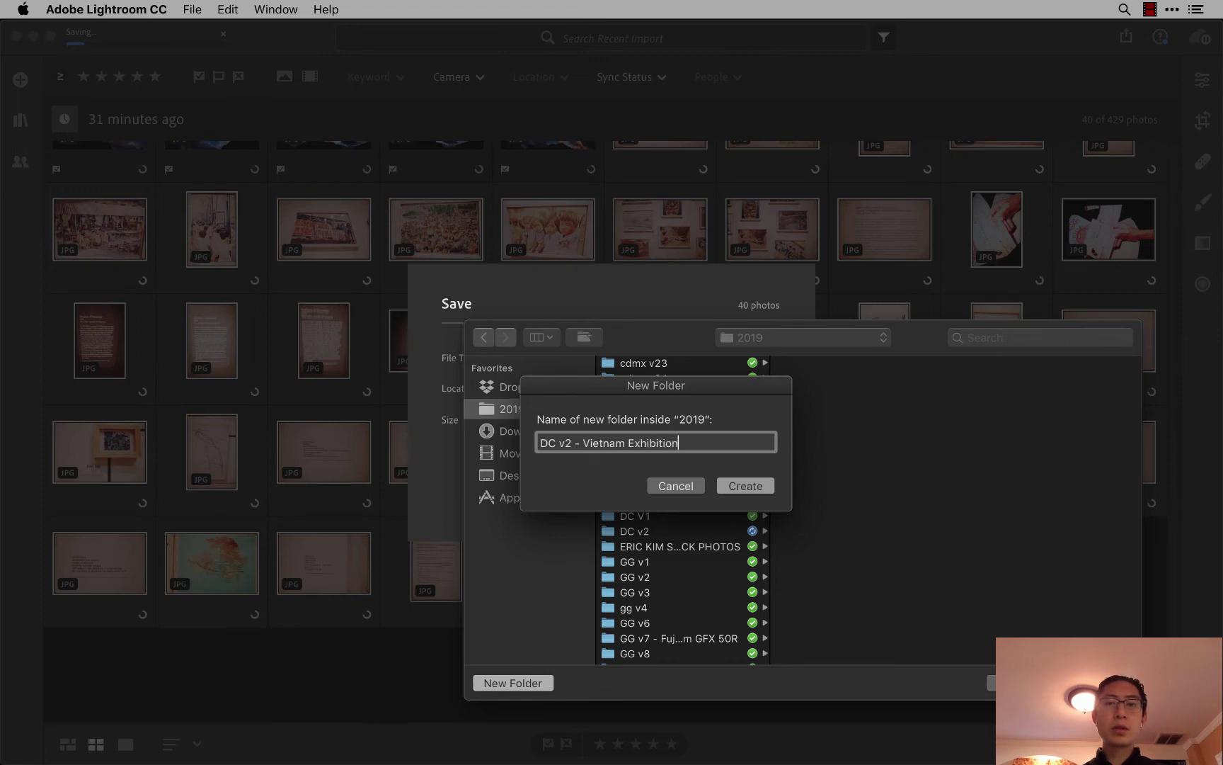
key(Return)
key(Return)
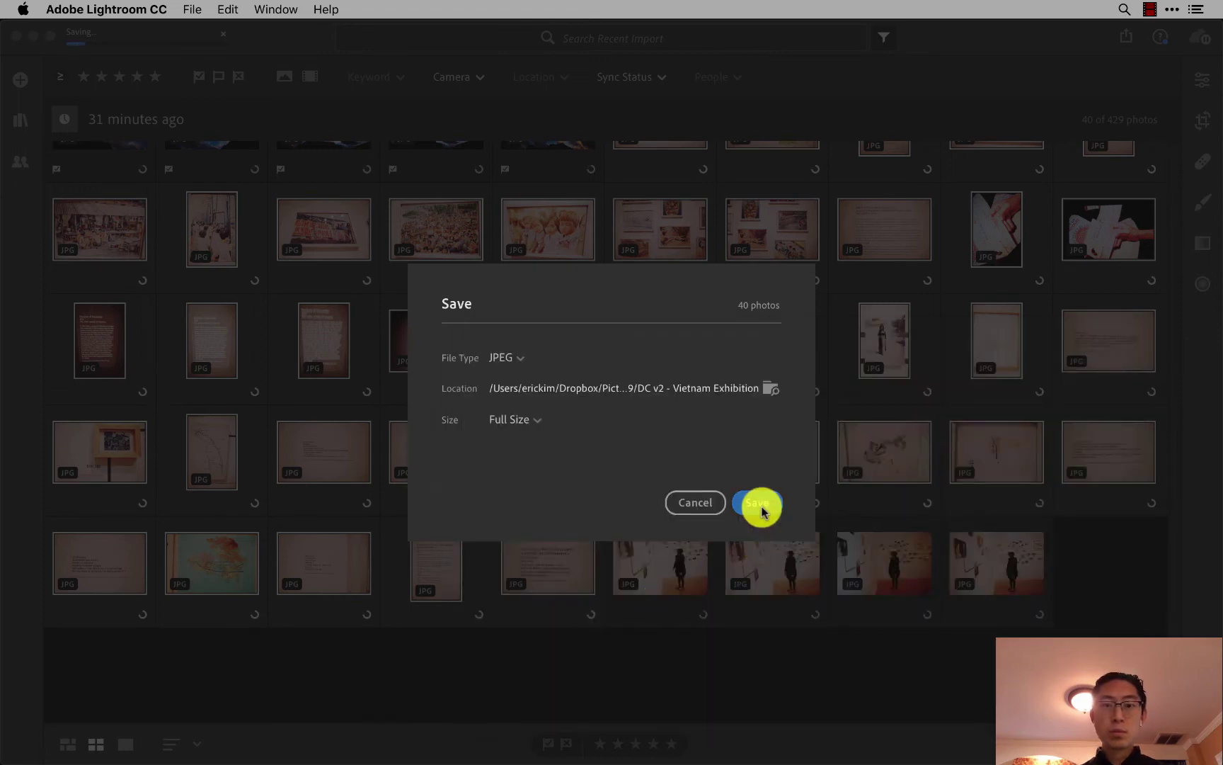
click(759, 506)
Open the woman's gallery photo, lift Blacks to +40 and Whites to +44, and copy the edits.
click(669, 581)
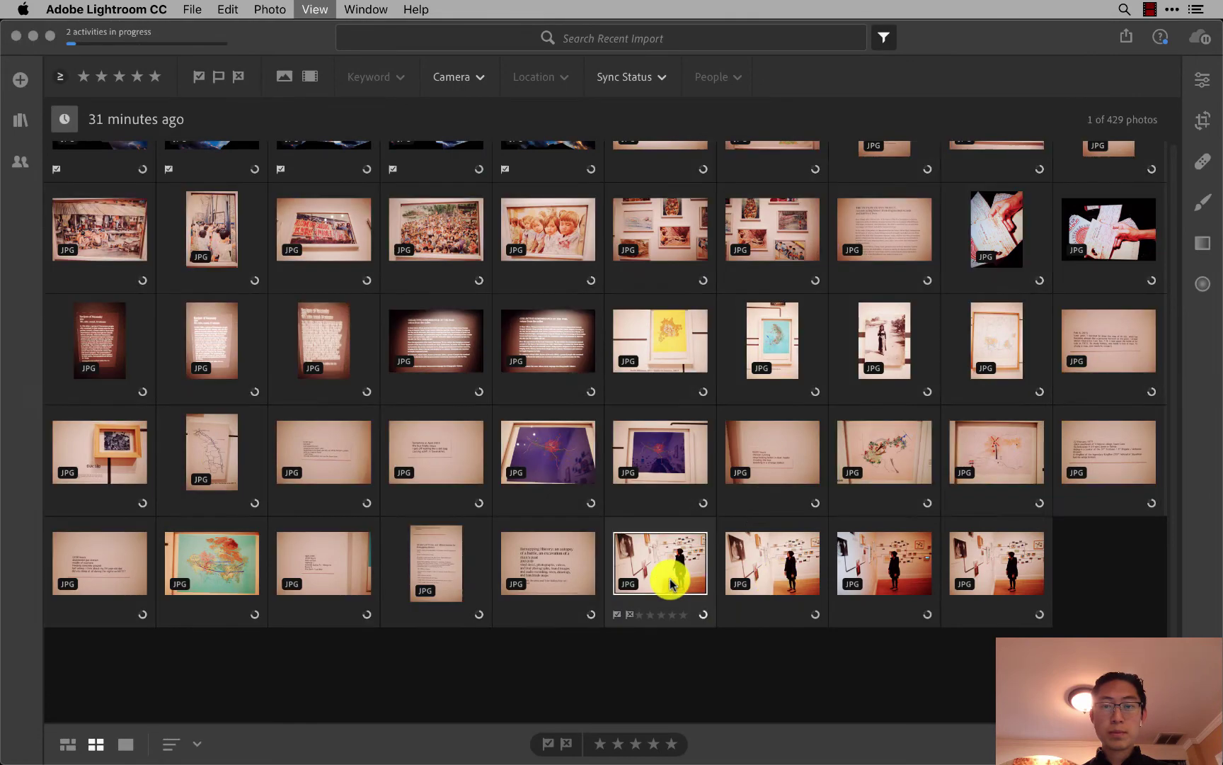
double_click(669, 582)
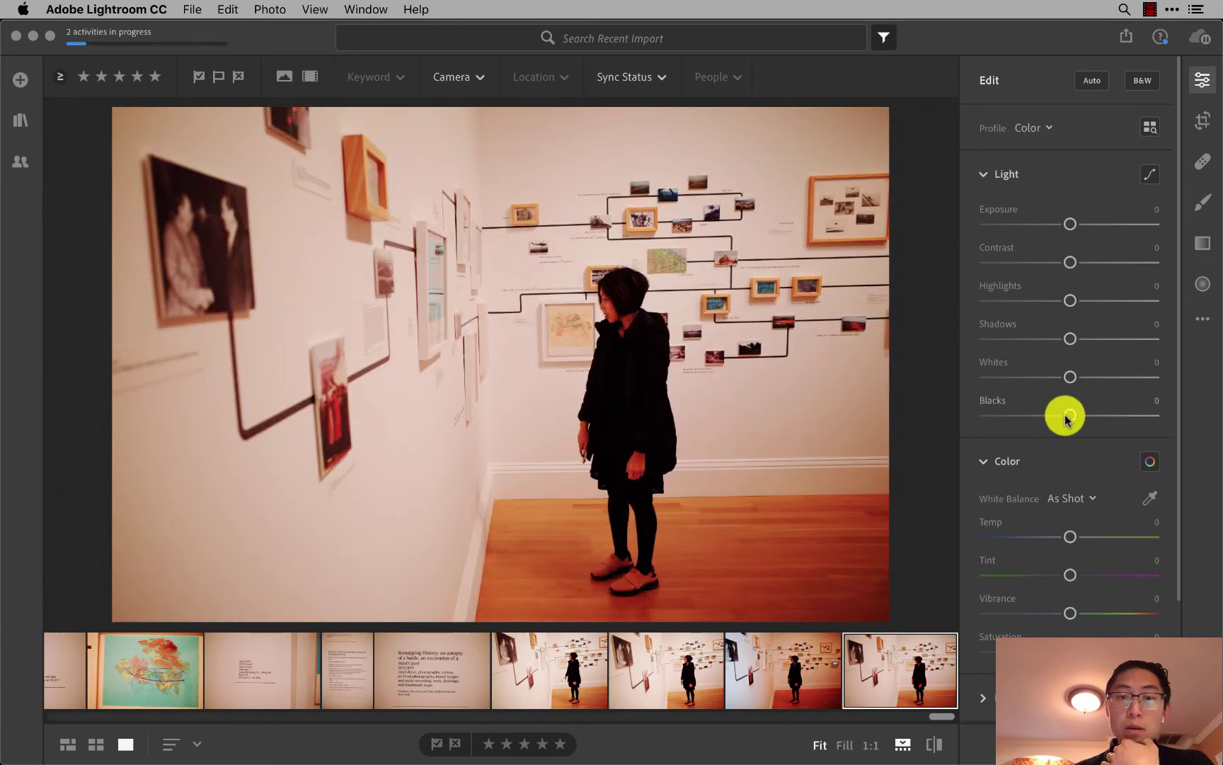
drag(1064, 417, 1104, 415)
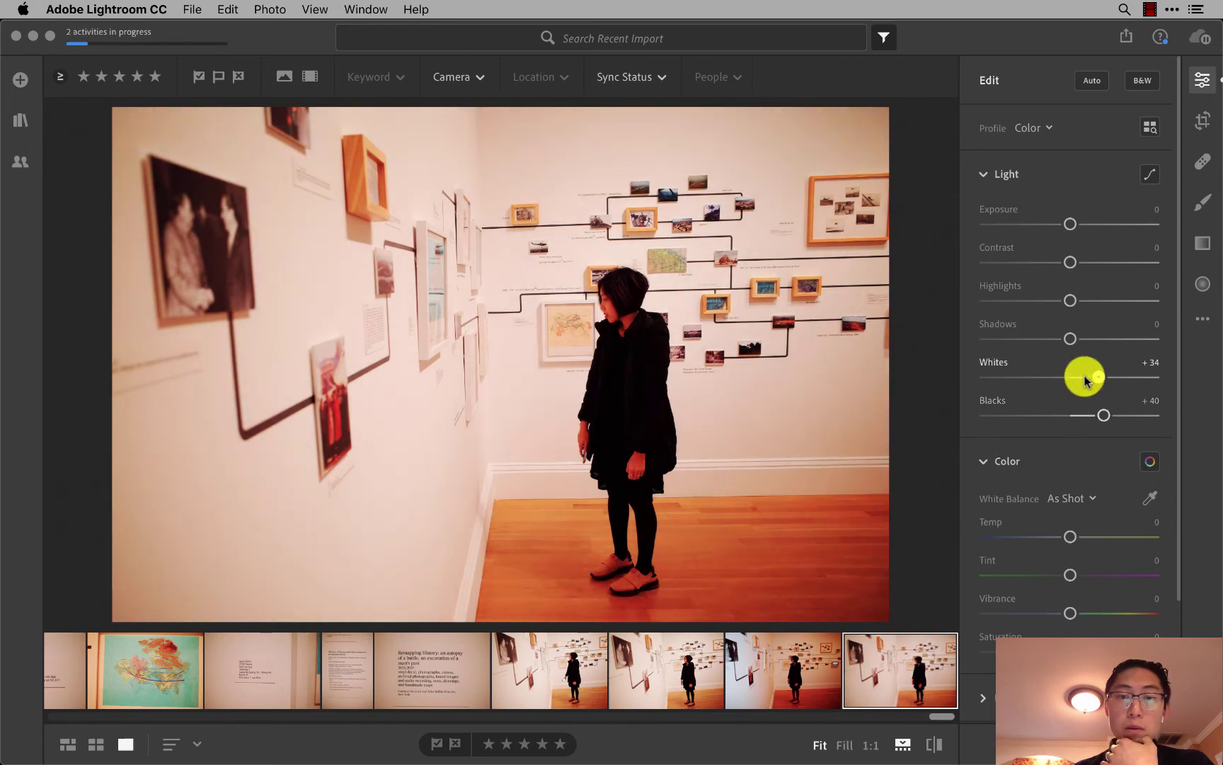
mouse_move(1071, 338)
mouse_down()
mouse_move(1090, 303)
mouse_move(1090, 262)
mouse_up()
key(super+c)
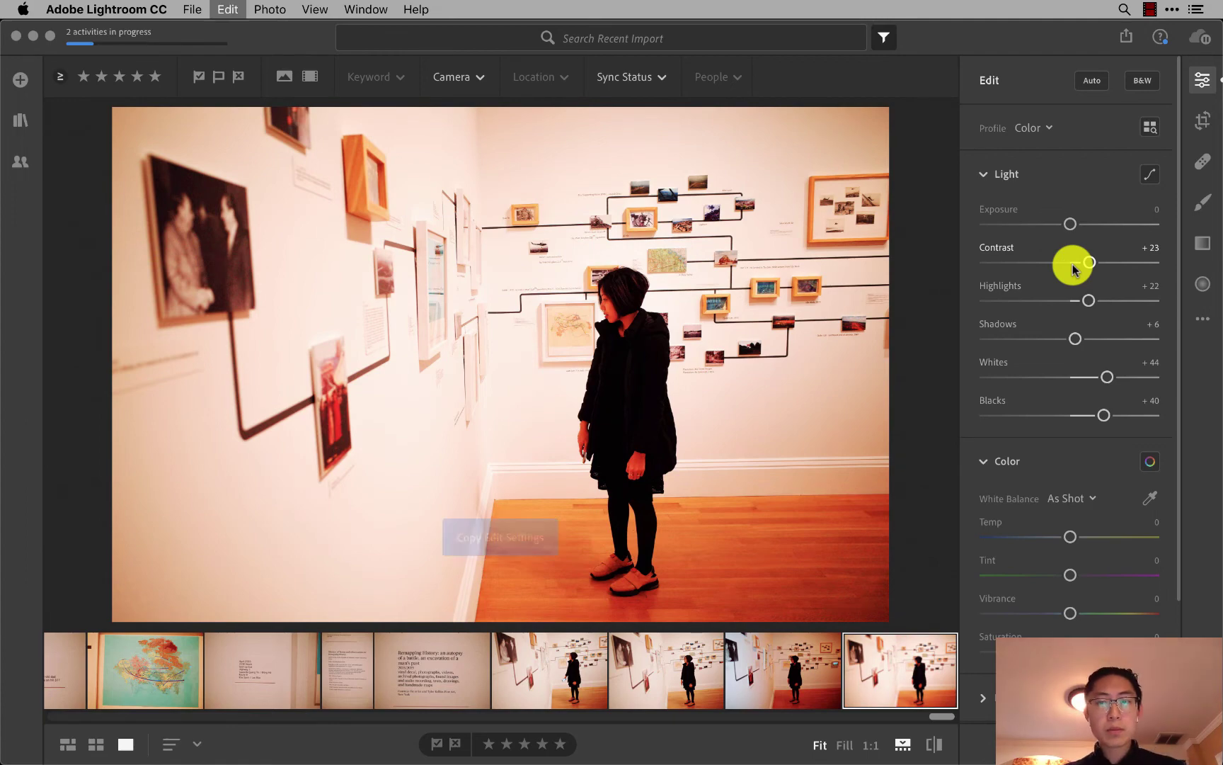
Save the edited photo as a full-size JPEG to the Vietnam Exhibition folder, then to 2019/DC v2.
key(super+shift+e)
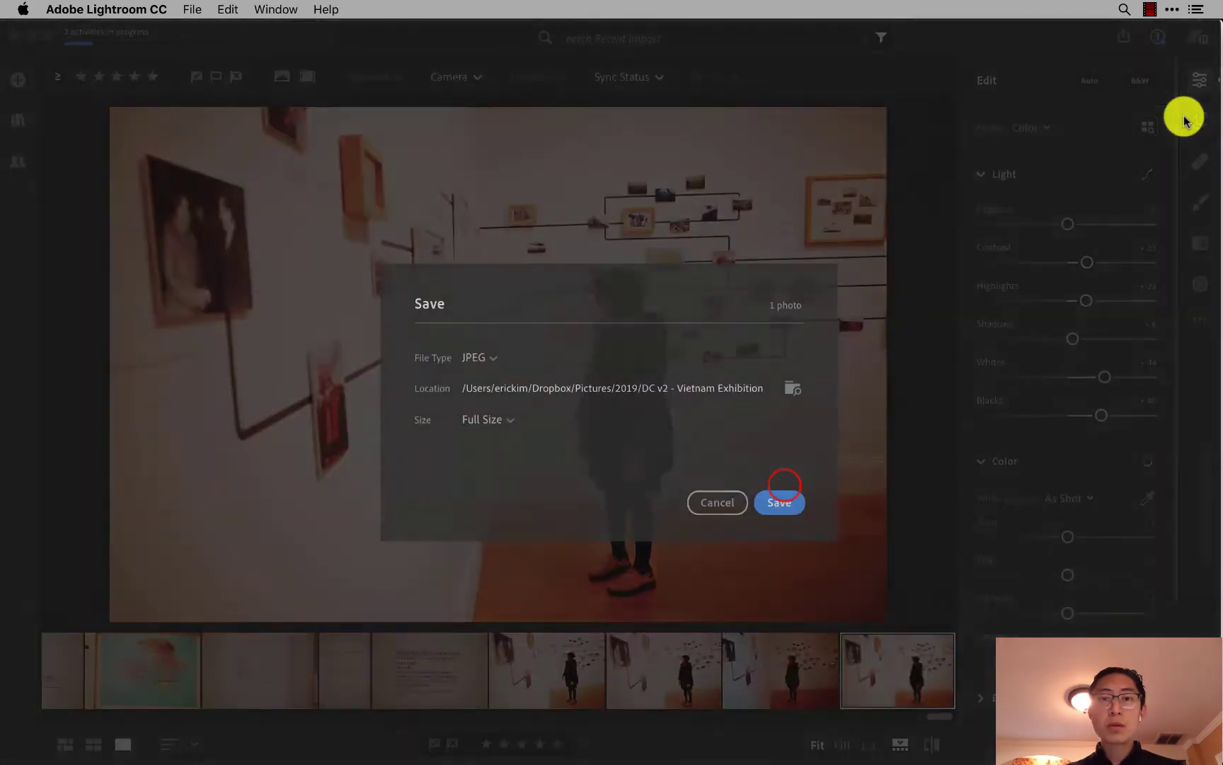
click(785, 489)
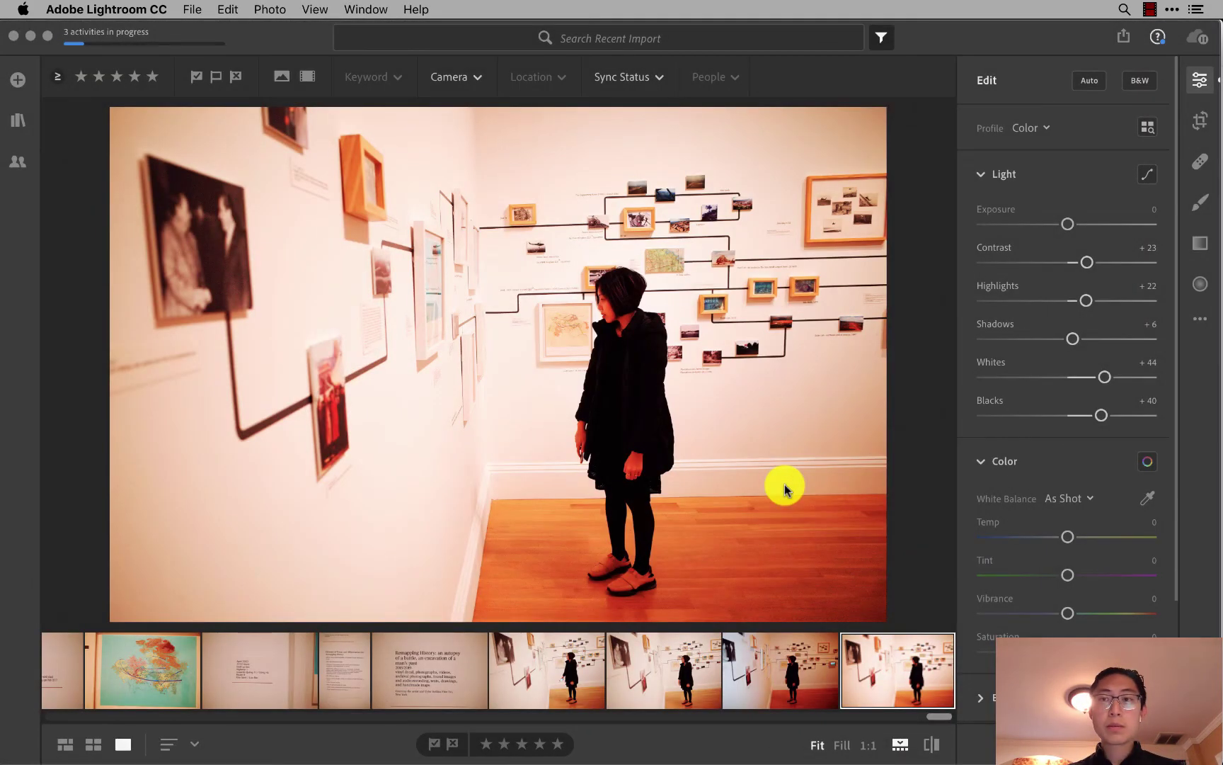
click(1125, 38)
key(super+shift+e)
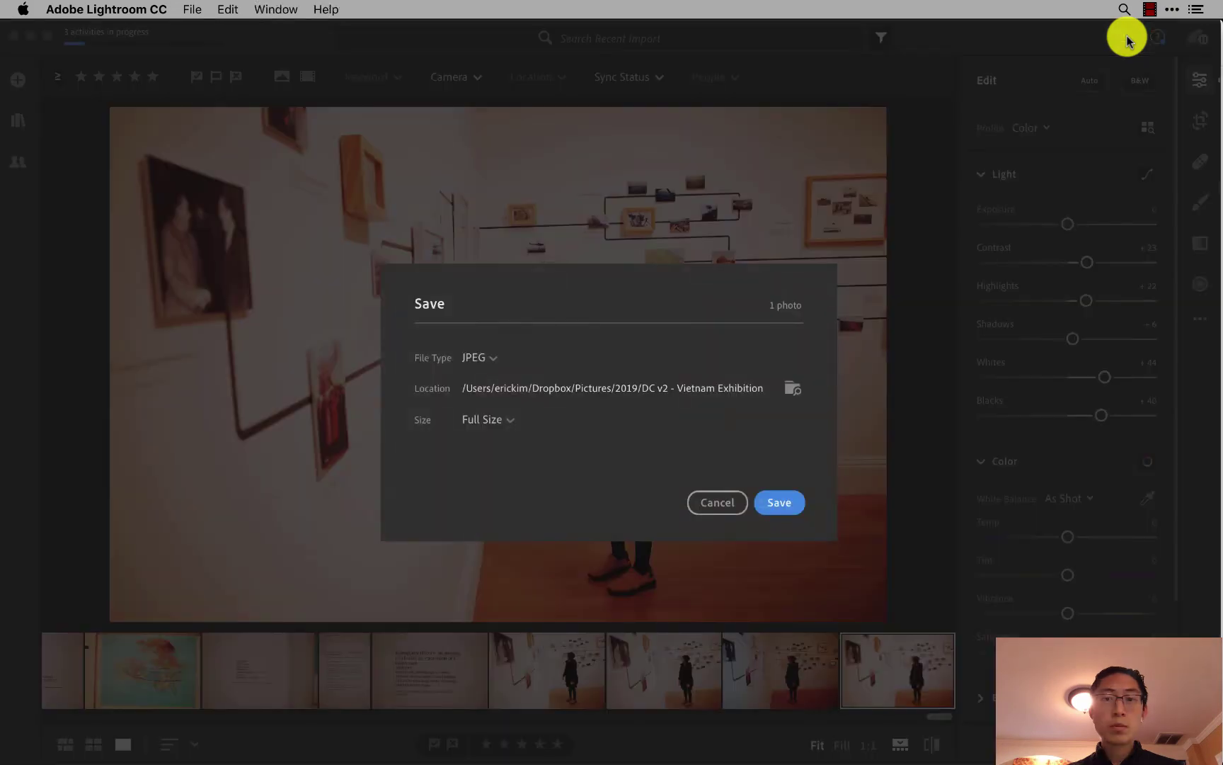
click(793, 388)
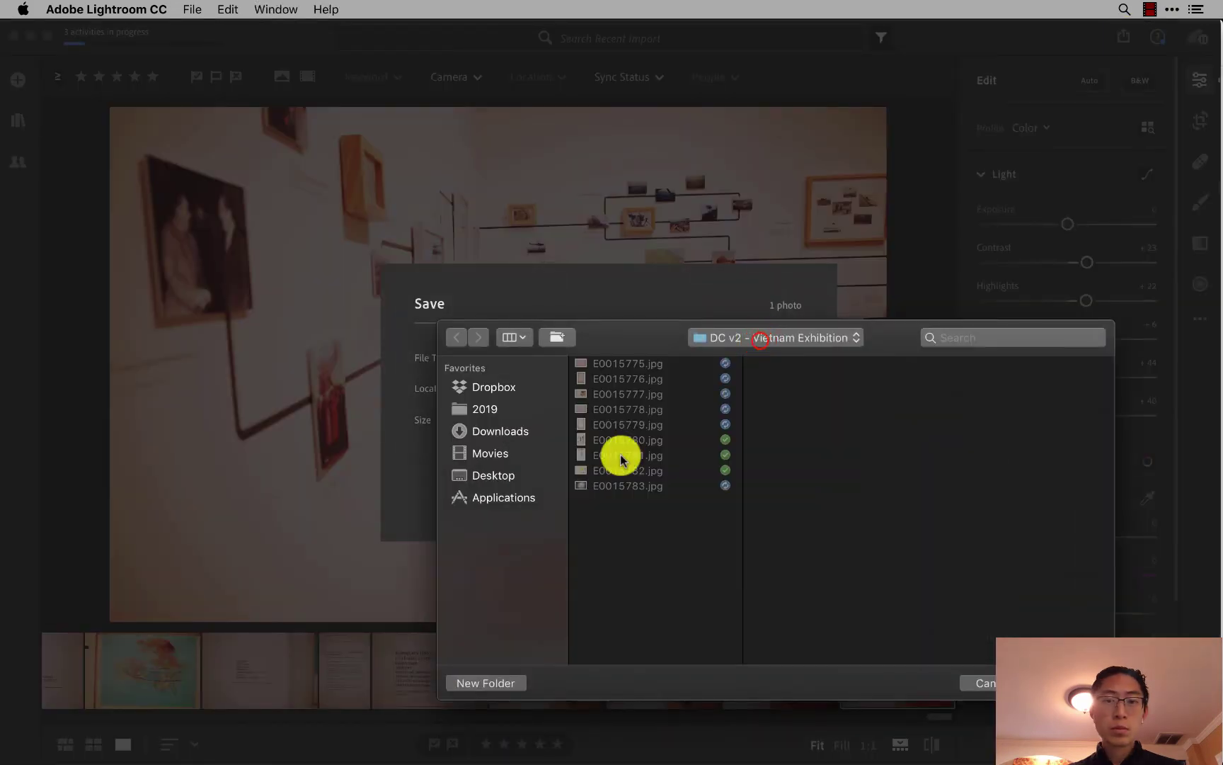
click(758, 338)
click(755, 354)
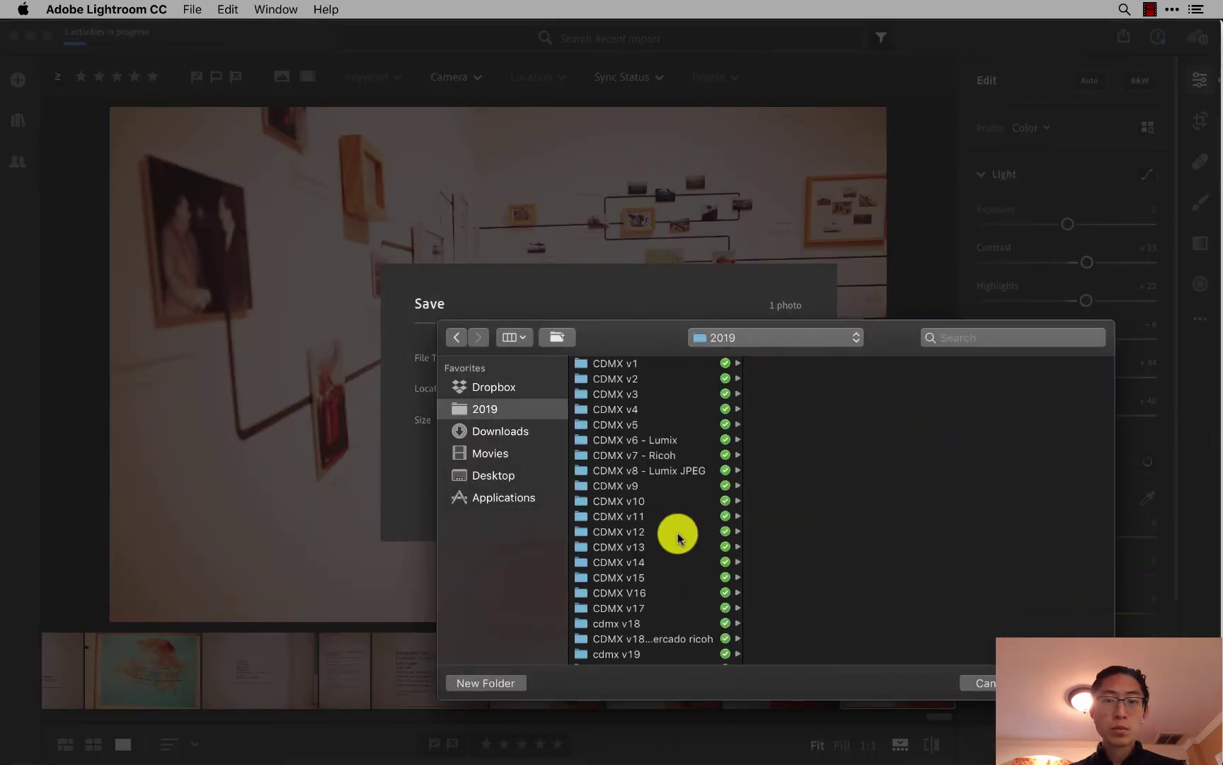
scroll(678, 538, down, 4)
scroll(676, 539, down, 8)
click(673, 540)
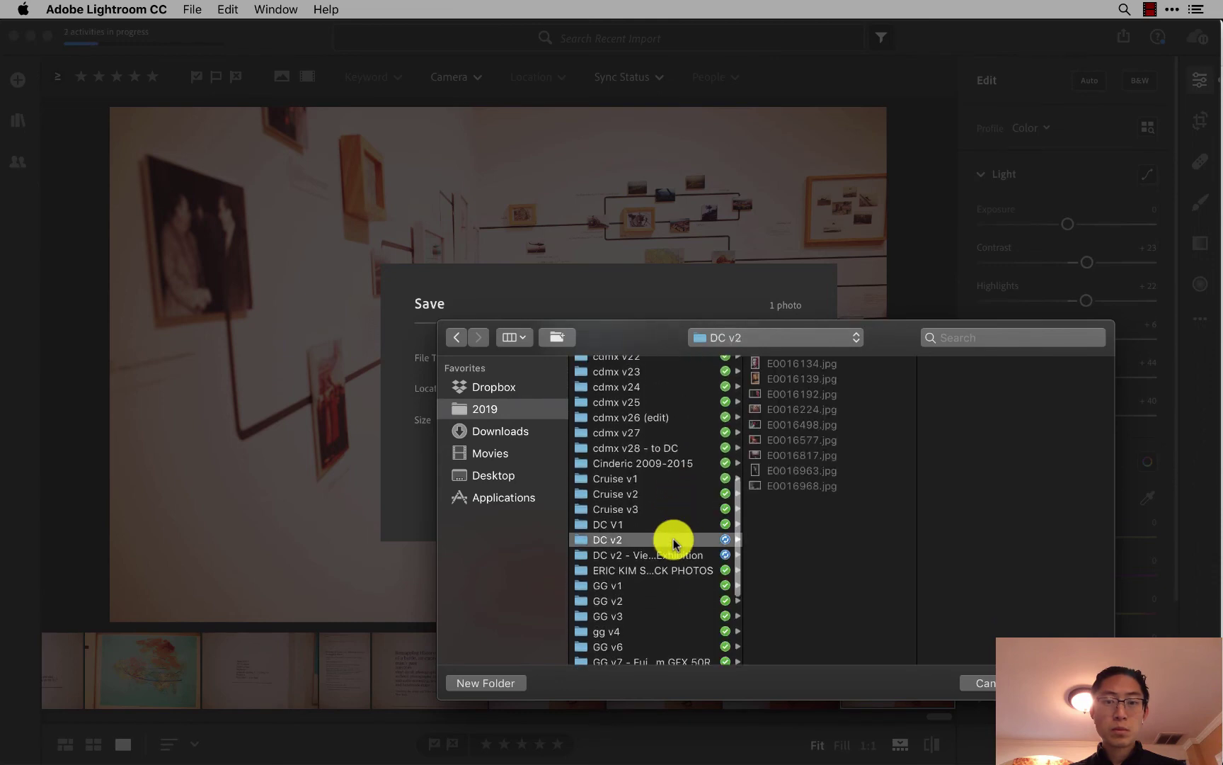
key(Return)
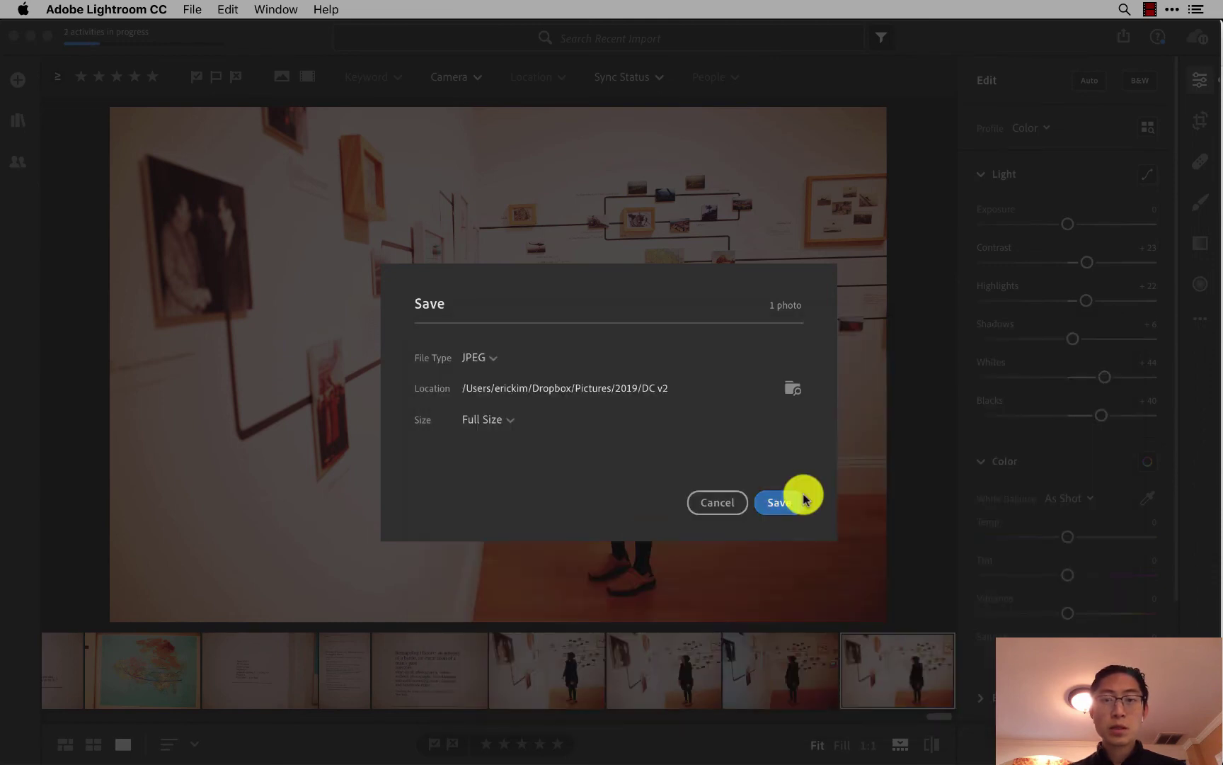
click(791, 501)
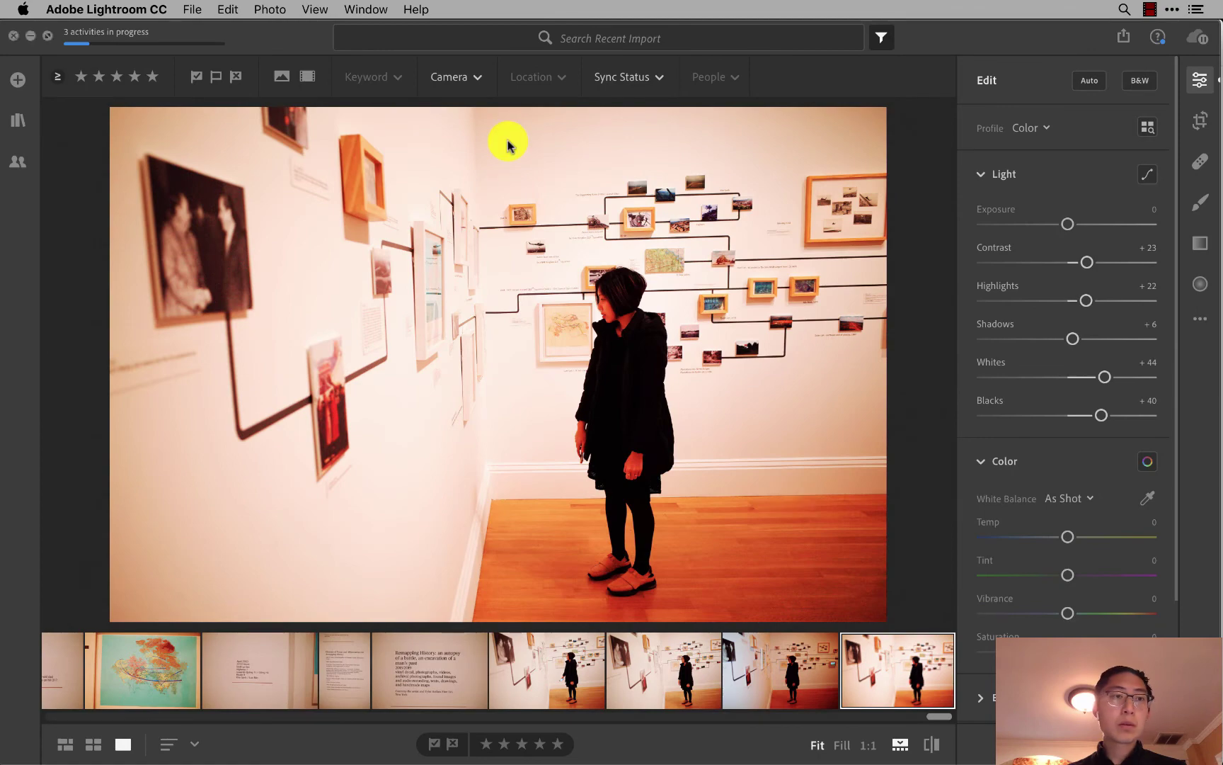
Hide Lightroom, check Dropbox sync progress in the menu bar, and minimise iTunes.
click(30, 35)
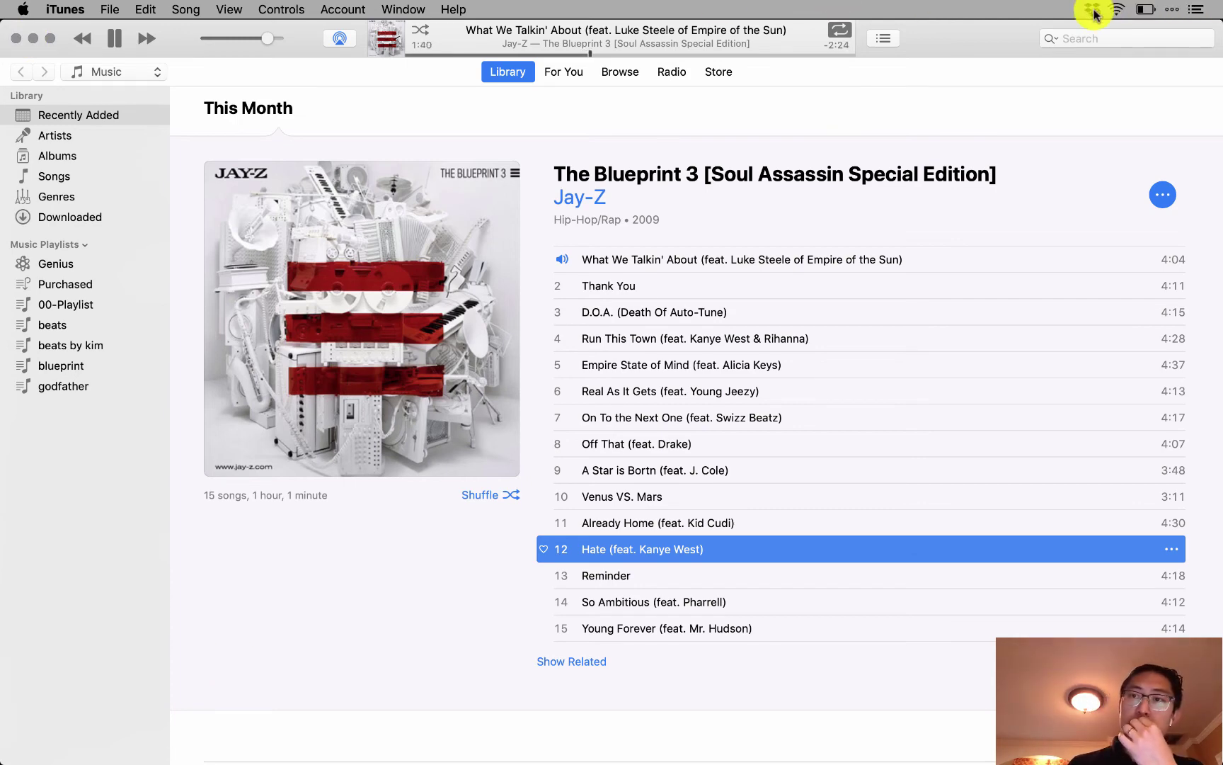
click(1094, 12)
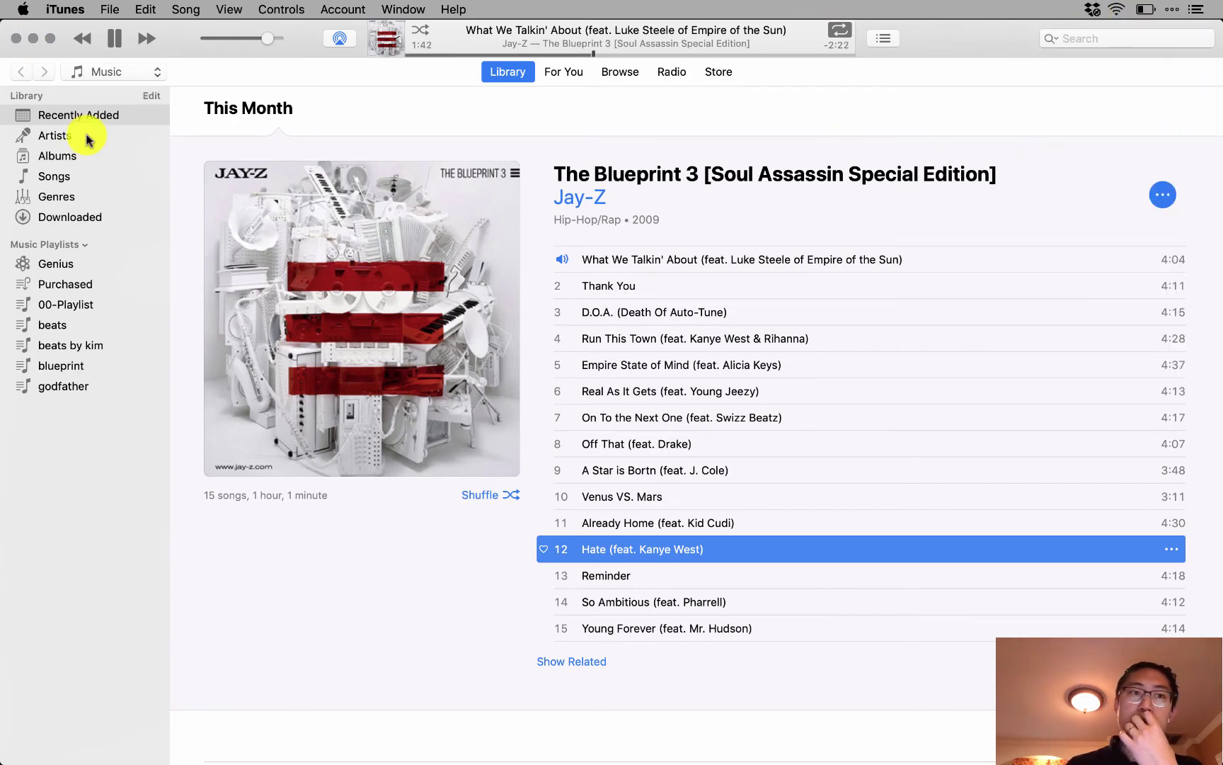
click(34, 40)
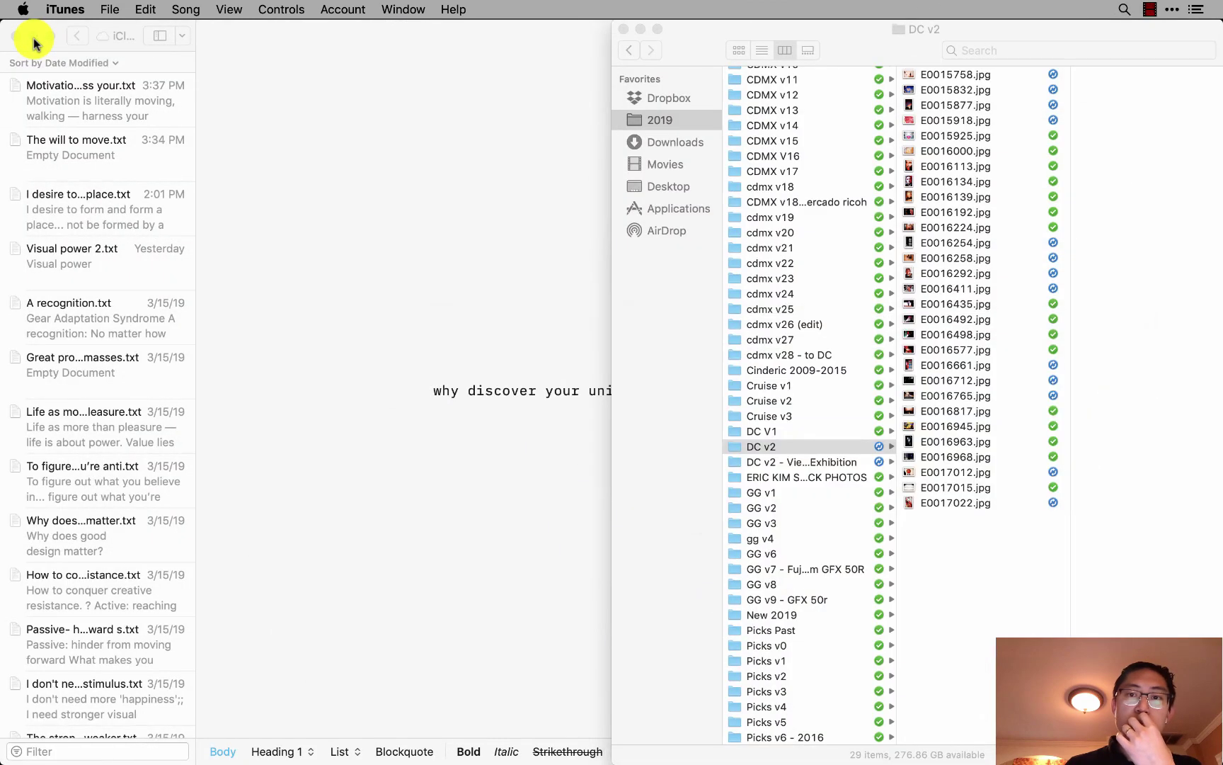
Close the Finder and text editor windows and lower the screen brightness.
click(623, 29)
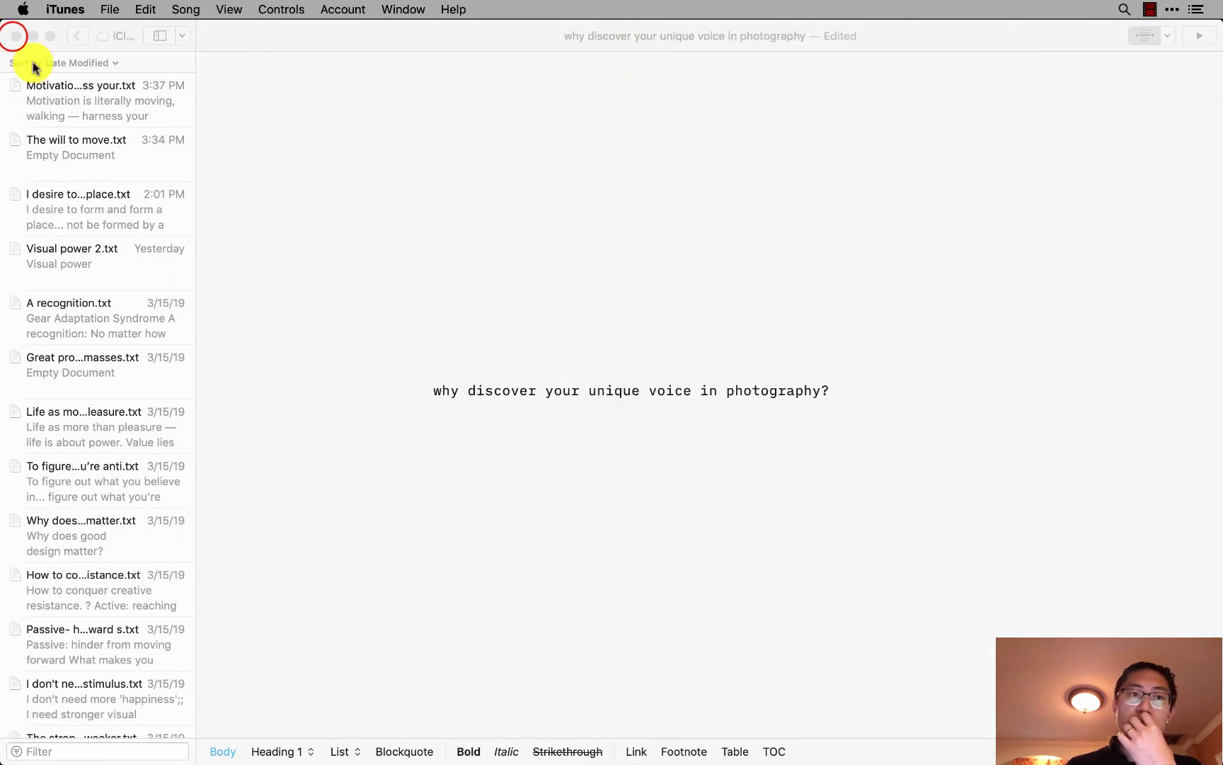
click(15, 37)
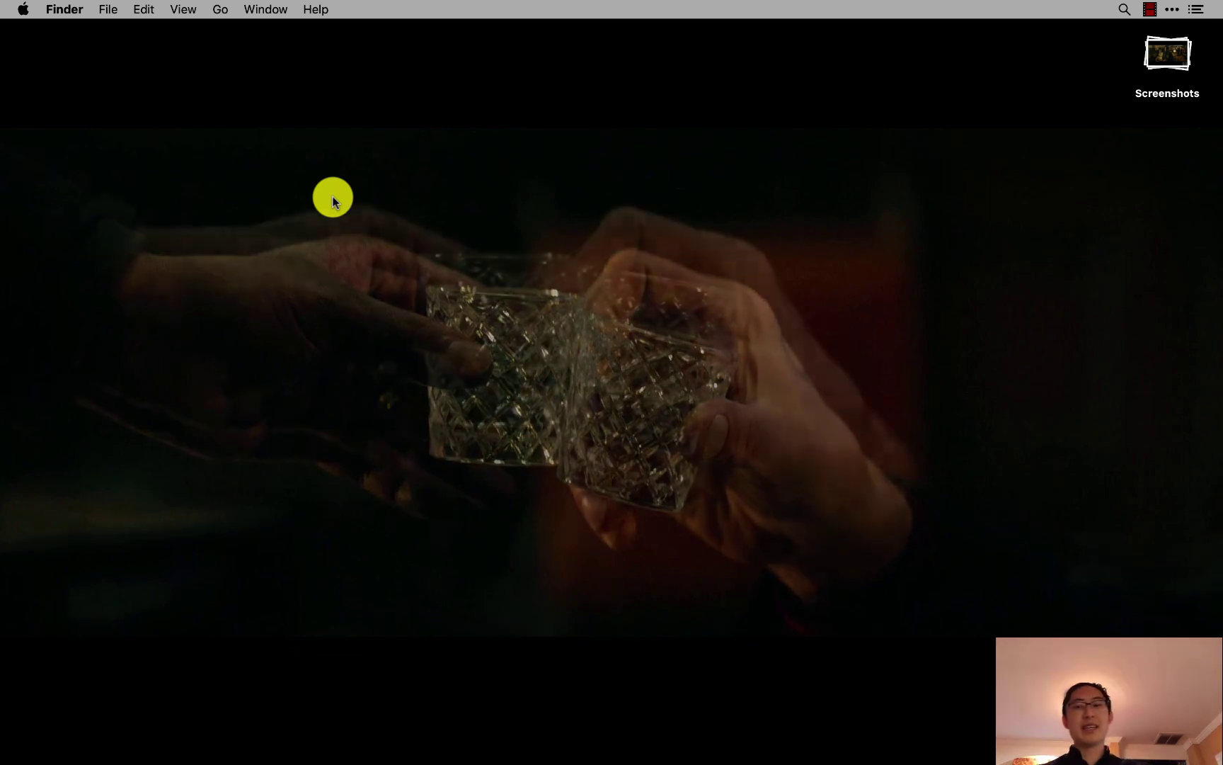
key(XF86MonBrightnessDown)
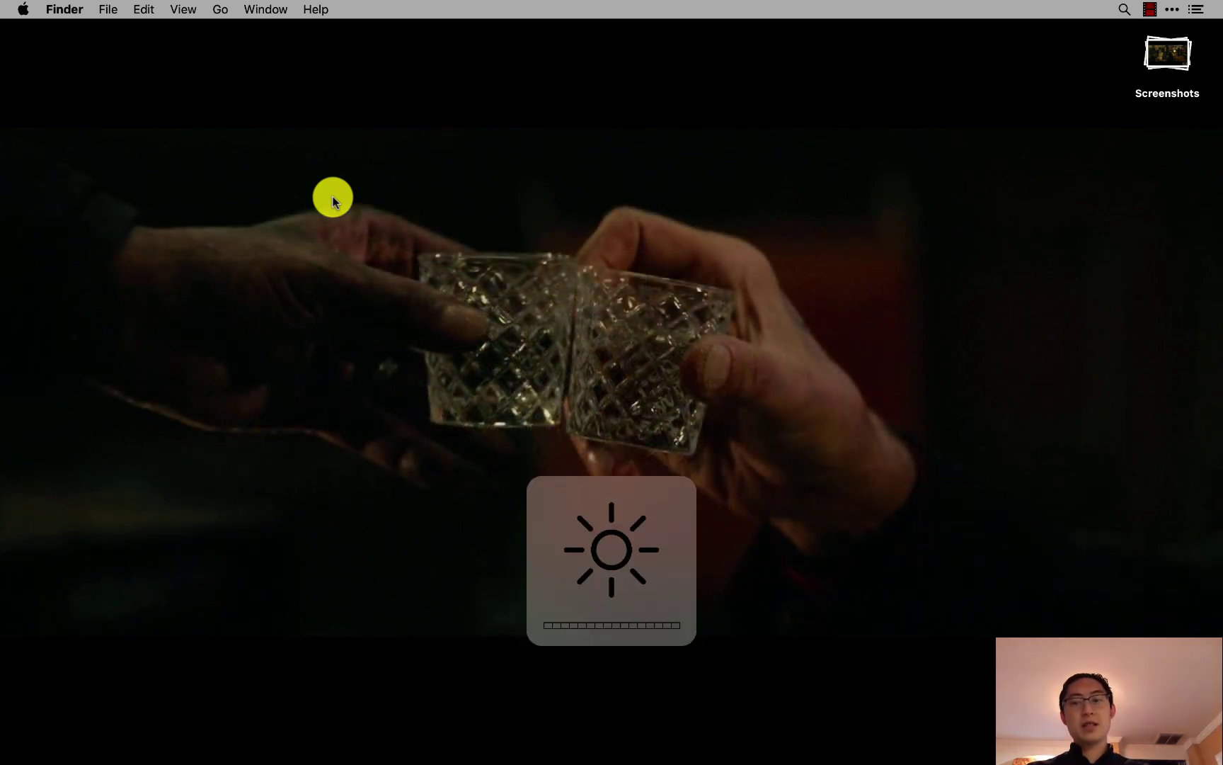